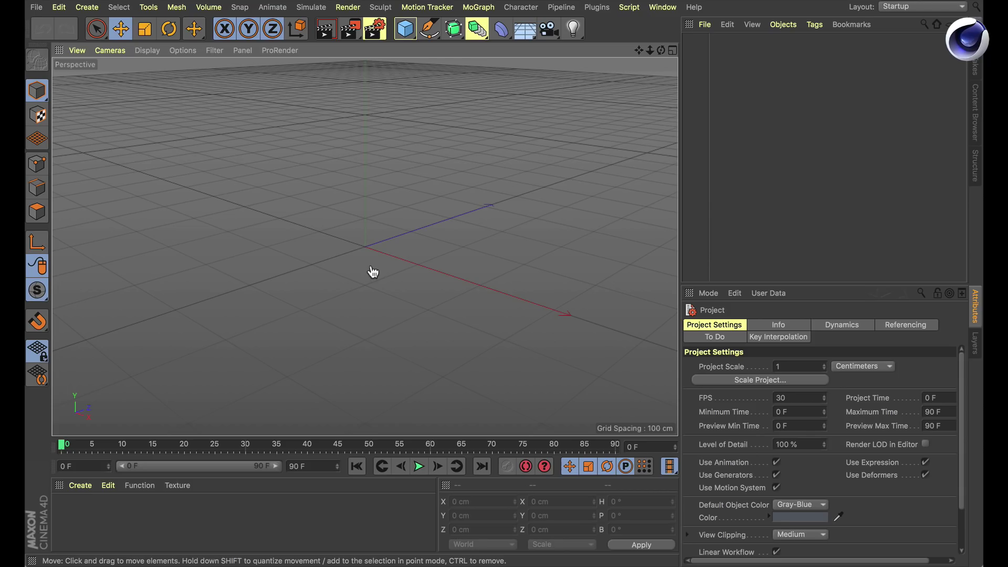
# Switch to Finder and load Front Wheel Assembly.step from the 01_CAD_Import folder into Cinema 4D to open its import settings.
pyautogui.press('super+Tab')
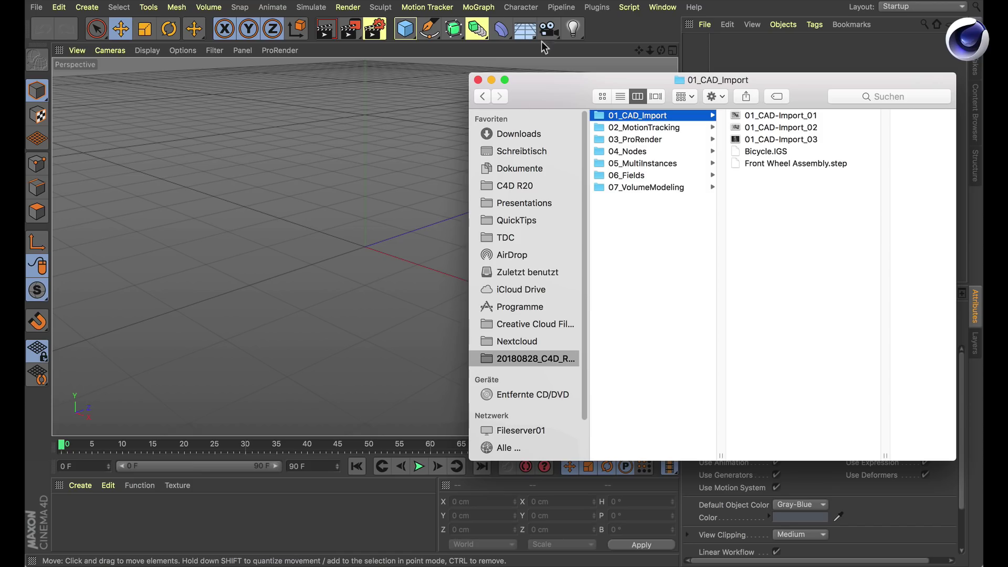
pyautogui.moveTo(575, 87); pyautogui.dragTo(578, 76)
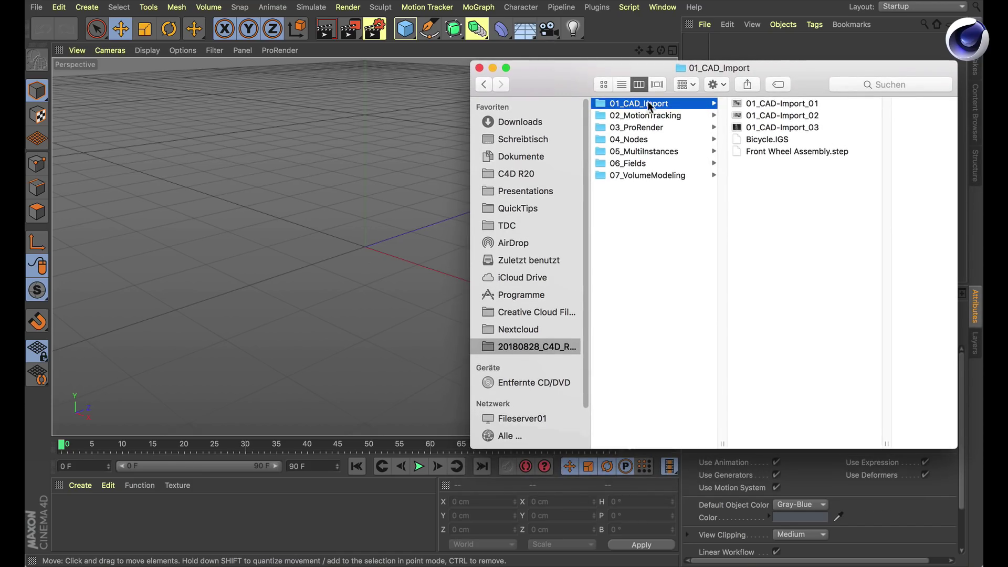
pyautogui.click(736, 152)
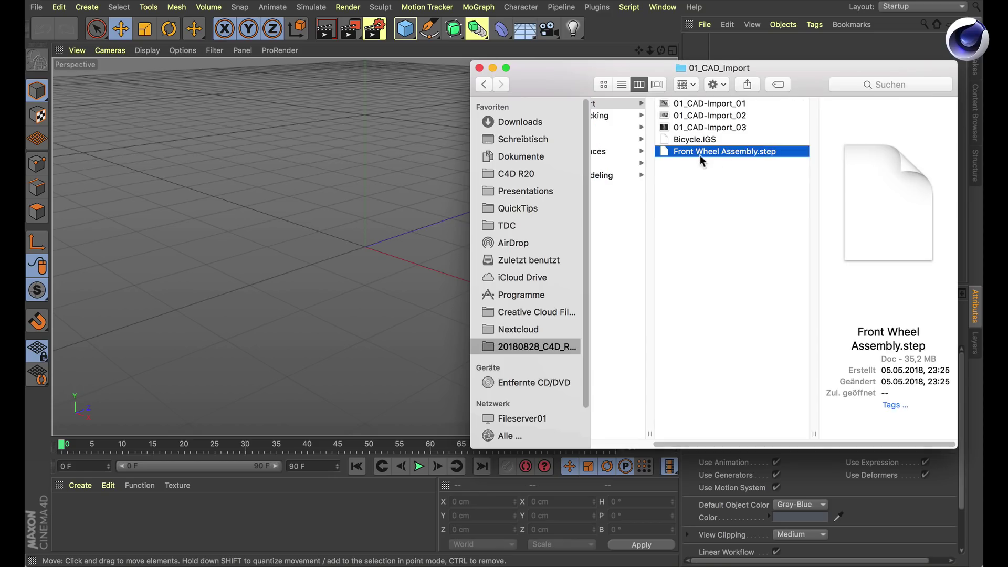
pyautogui.moveTo(663, 153); pyautogui.dragTo(324, 203)
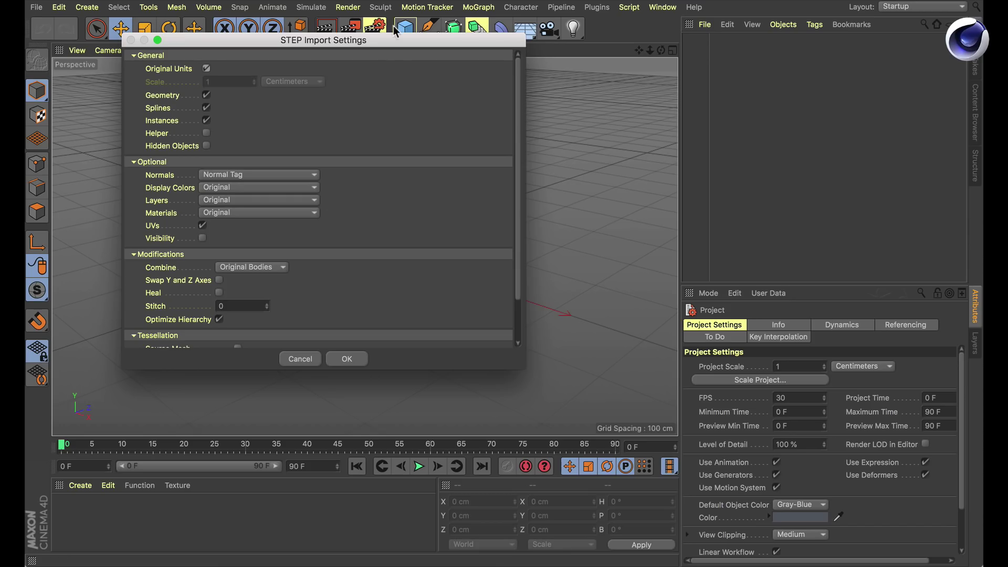
pyautogui.moveTo(393, 41); pyautogui.dragTo(487, 63)
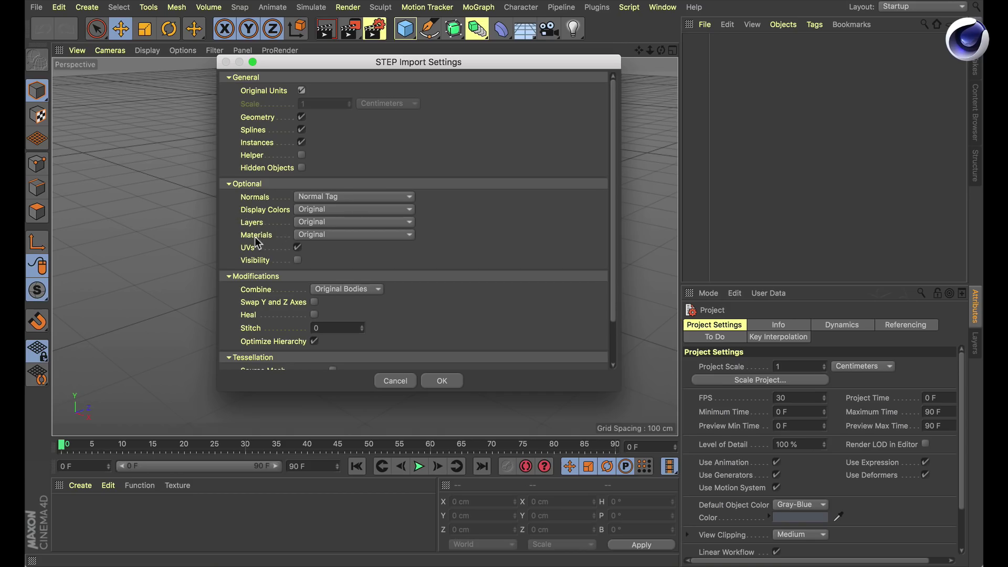
# Review the material, combine and tessellation options, and import the assembly with Original materials and Original Bodies combining.
pyautogui.click(336, 237)
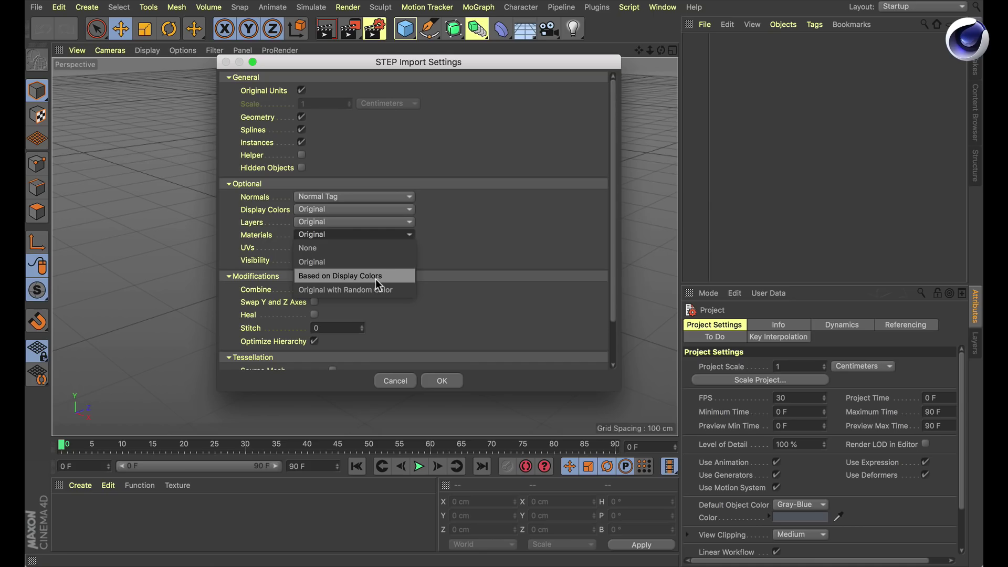
pyautogui.click(452, 243)
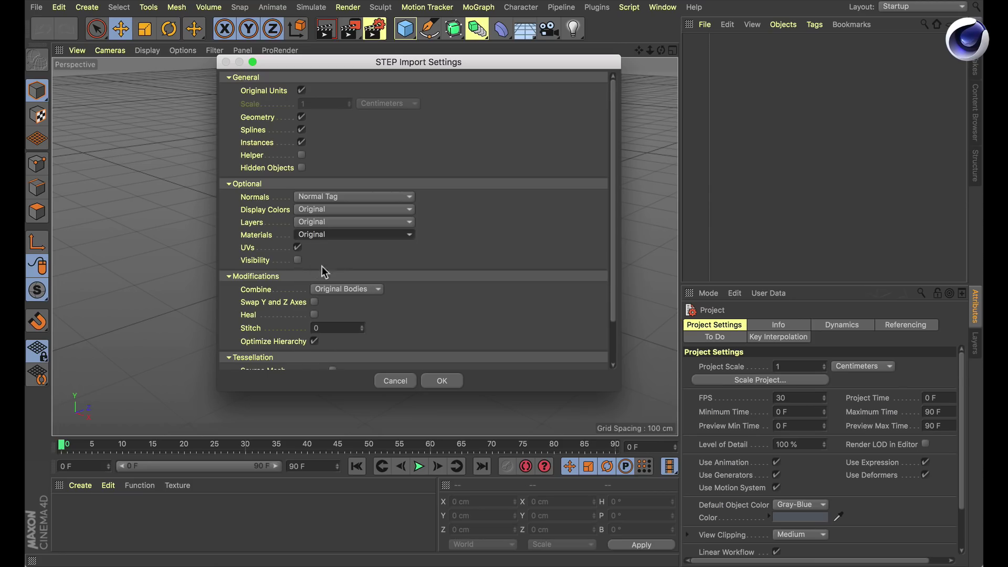
pyautogui.click(376, 289)
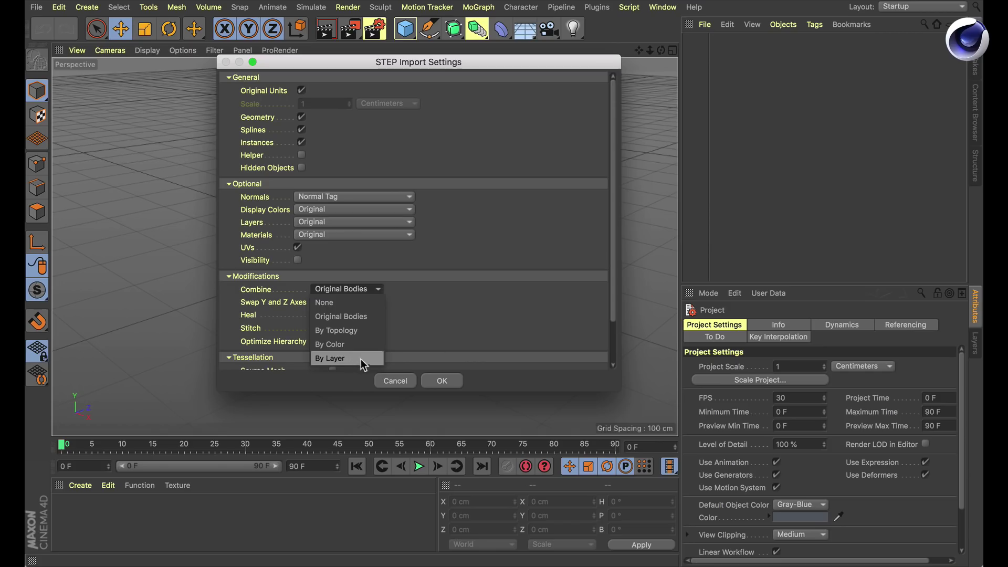
pyautogui.click(443, 326)
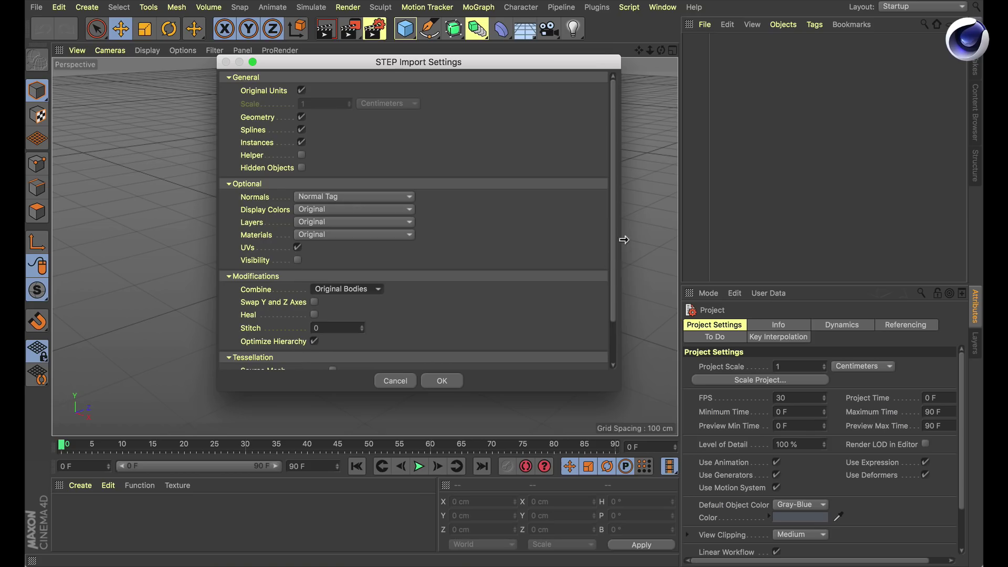
pyautogui.moveTo(612, 232); pyautogui.dragTo(624, 288)
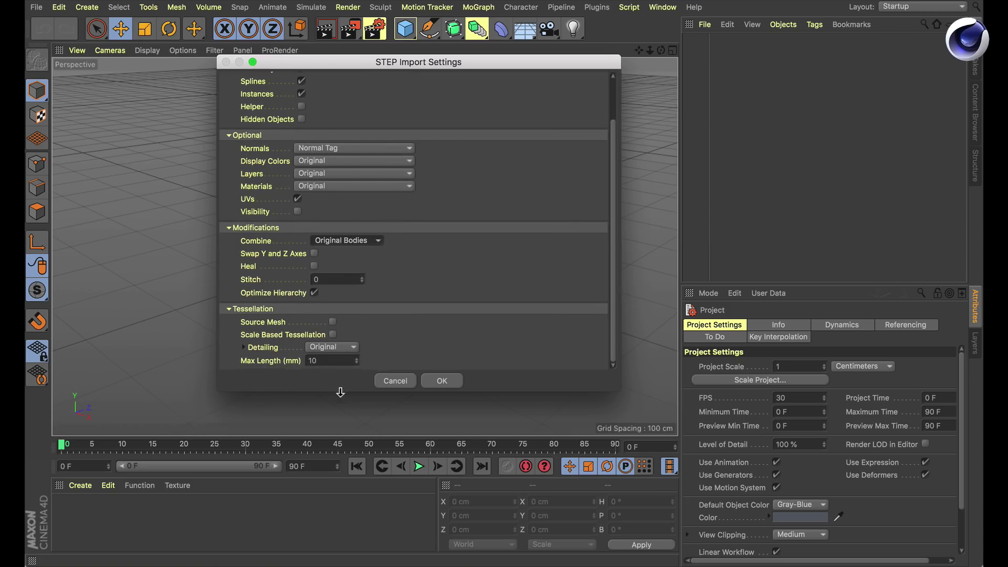
pyautogui.click(449, 380)
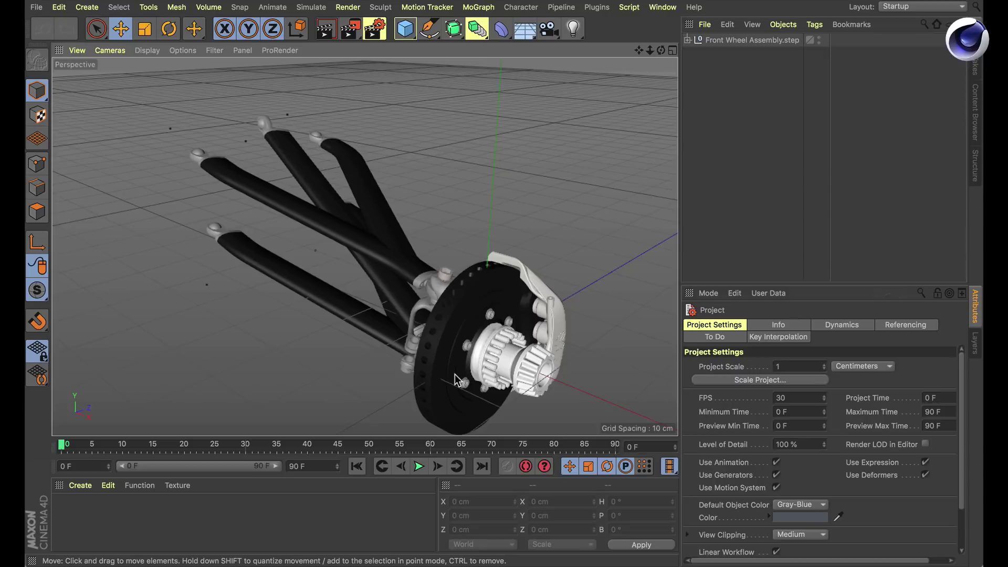
# Display the wheel assembly's mesh lines and examine the tessellation on the brake disc, hub and caliper.
pyautogui.keyDown('alt'); pyautogui.moveTo(450, 326); pyautogui.dragTo(378, 273); pyautogui.keyUp('alt')
pyautogui.scroll(5, 471, 241)
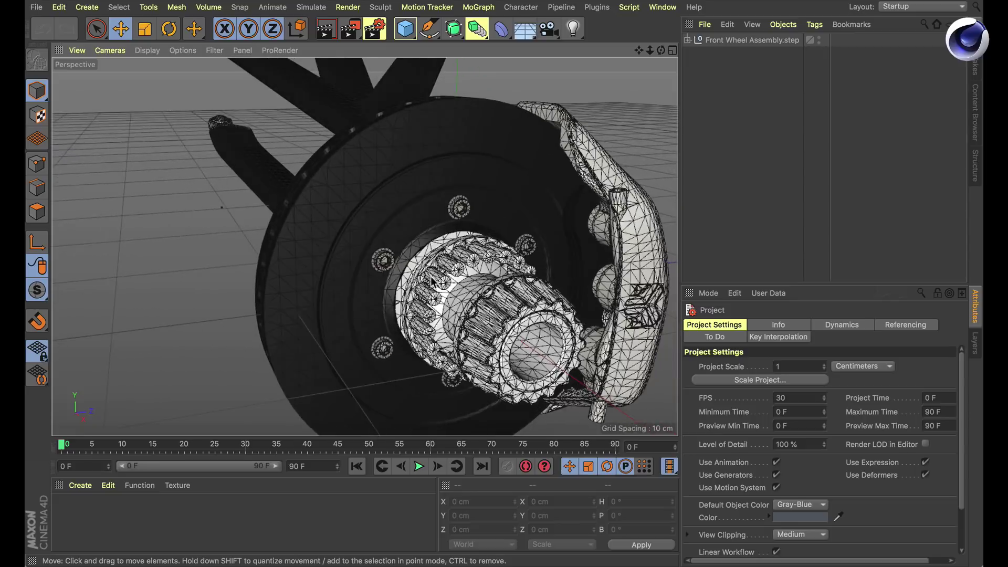
pyautogui.keyDown('alt'); pyautogui.moveTo(376, 265); pyautogui.dragTo(306, 234); pyautogui.keyUp('alt')
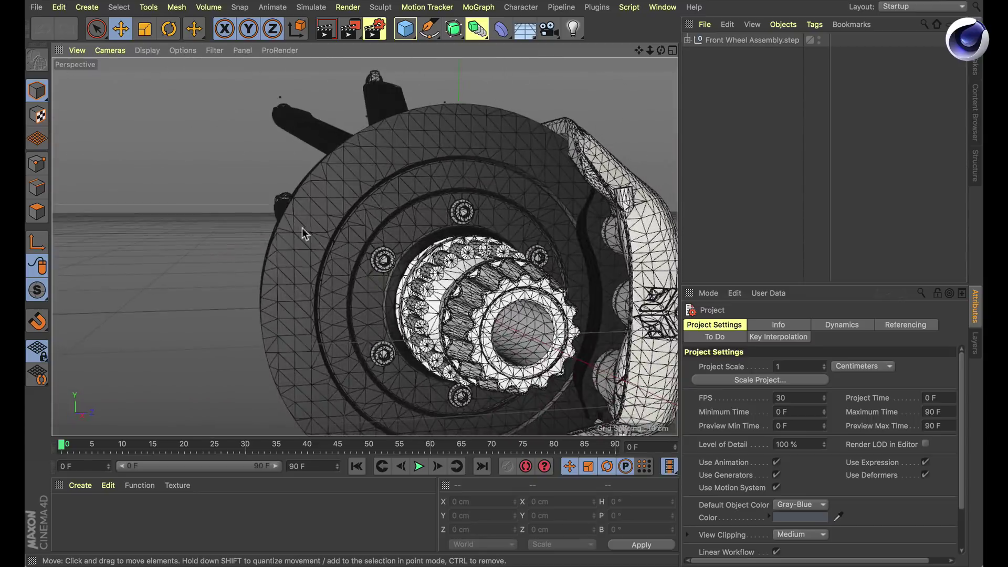
pyautogui.keyDown('alt'); pyautogui.moveTo(364, 297); pyautogui.dragTo(434, 311); pyautogui.keyUp('alt')
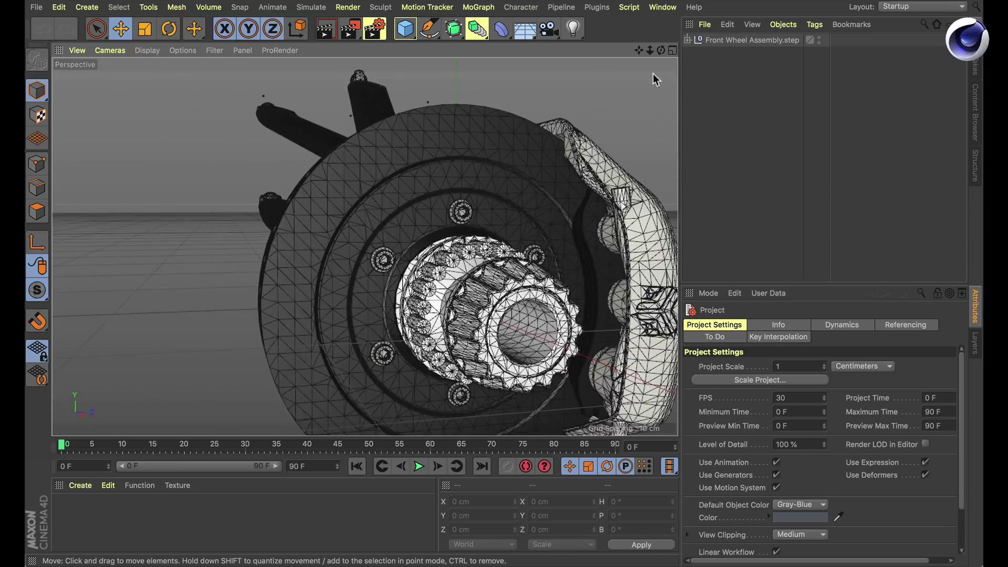
# Expand the imported assembly and its Brake Caliper v4 group, and examine the part hierarchy and screw instances against the model.
pyautogui.click(687, 40)
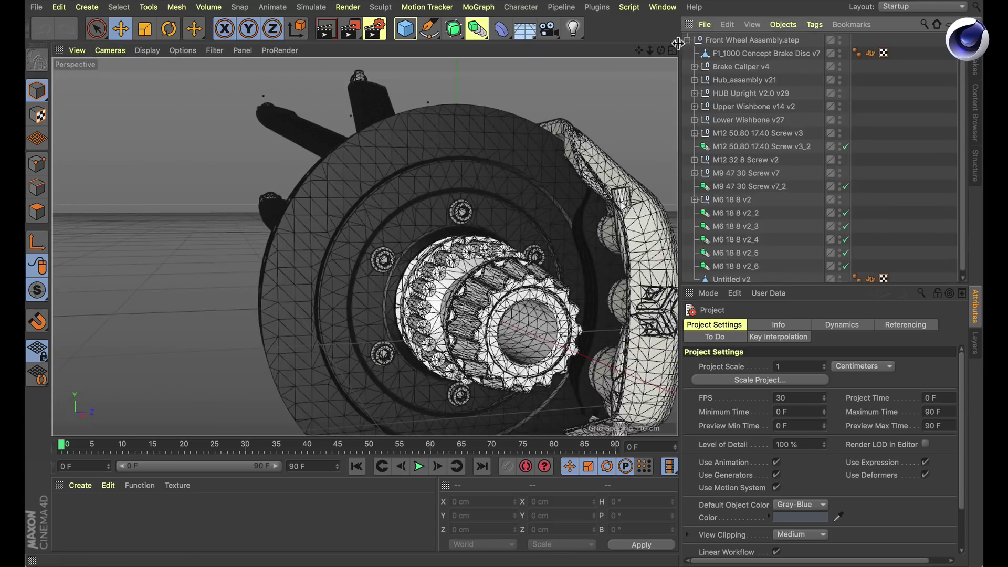
pyautogui.click(716, 55)
pyautogui.click(694, 67)
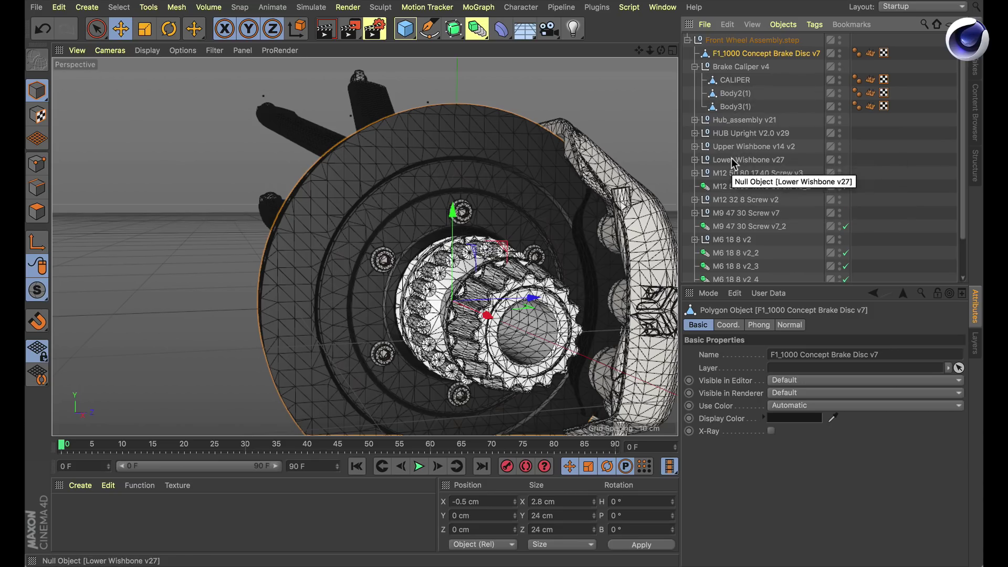
pyautogui.scroll(-1, 733, 163)
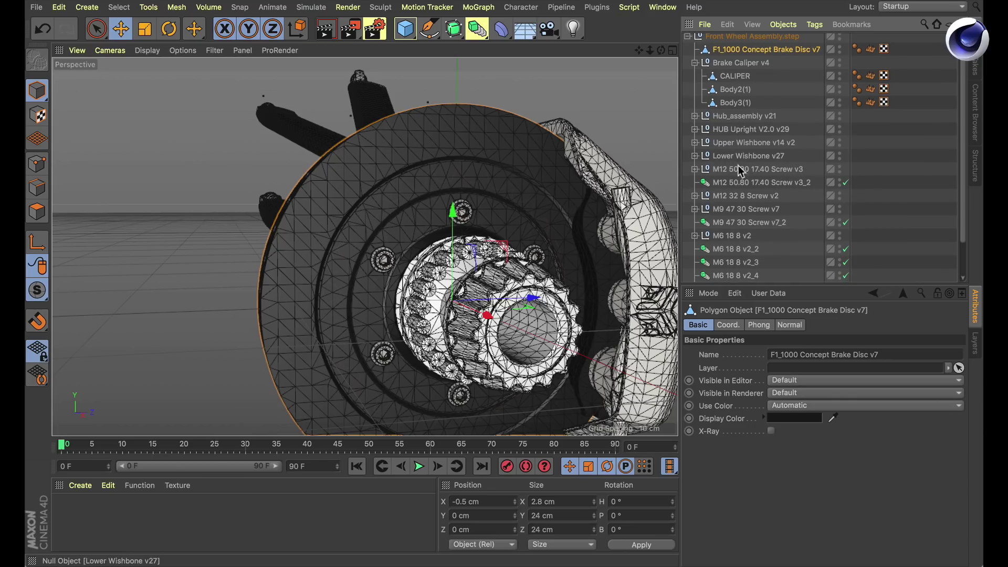
pyautogui.scroll(-3, 751, 167)
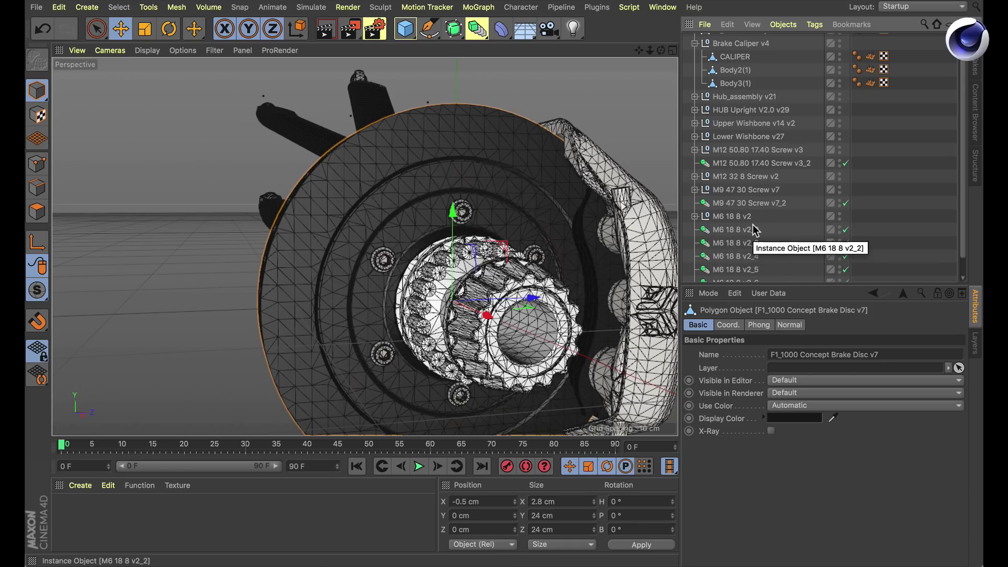
pyautogui.scroll(-2, 755, 230)
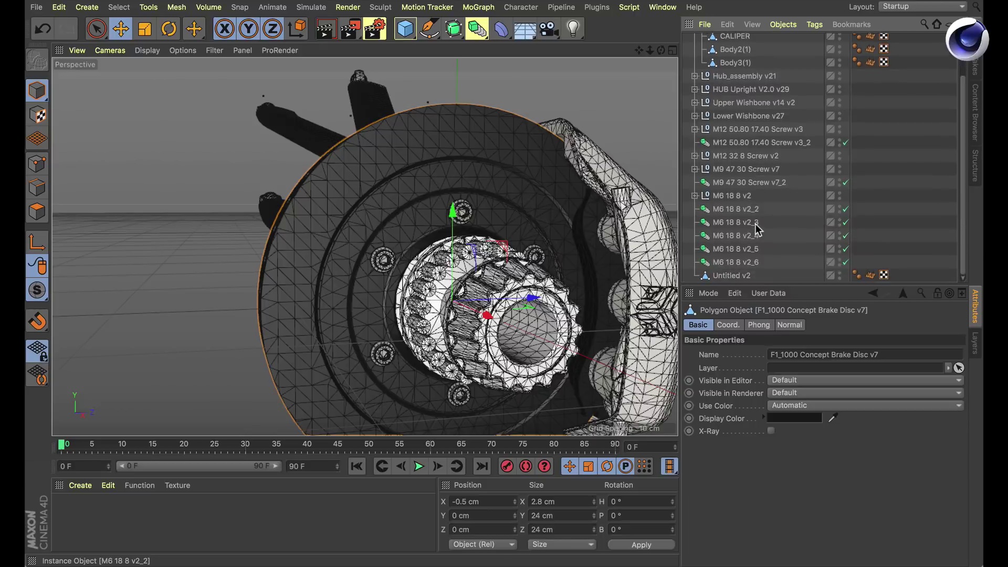
pyautogui.scroll(3, 397, 214)
pyautogui.scroll(-3, 399, 223)
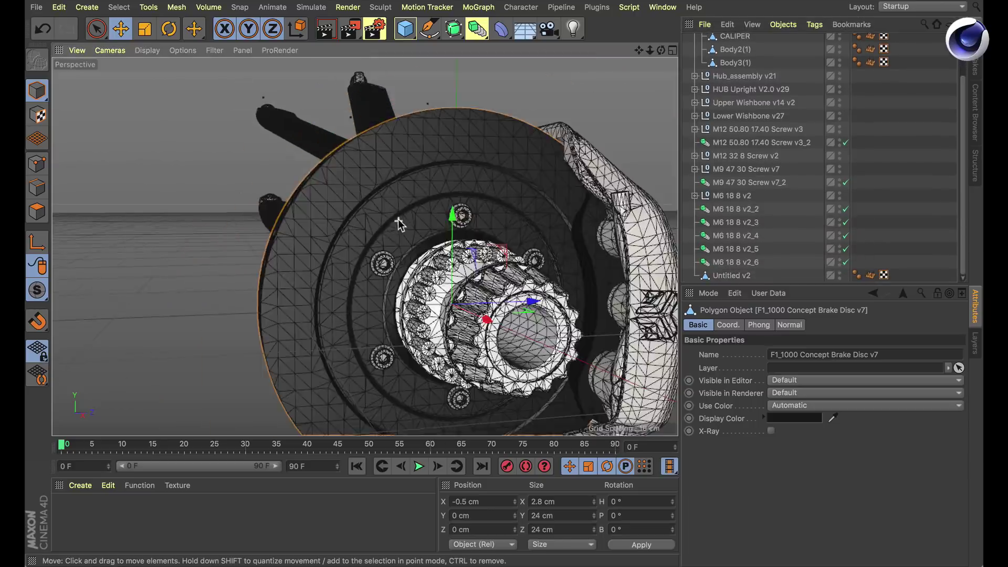
pyautogui.scroll(-2, 399, 223)
pyautogui.keyDown('alt'); pyautogui.moveTo(376, 244); pyautogui.dragTo(308, 199); pyautogui.keyUp('alt')
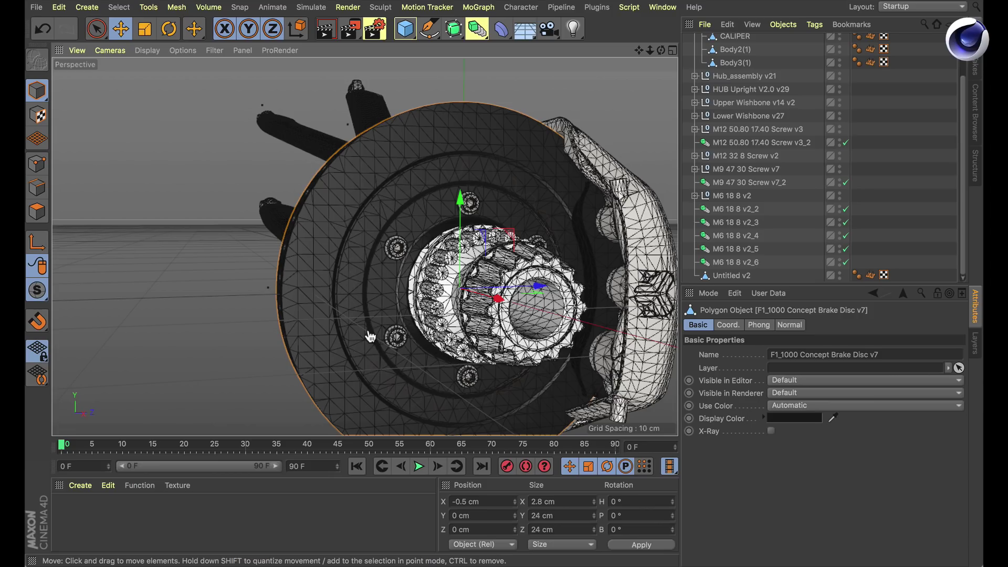
# Import Front Wheel Assembly.step again under the same name, with the tessellation's maximum length set to 0 mm.
pyautogui.press('super+Tab')
pyautogui.moveTo(664, 152); pyautogui.dragTo(201, 228)
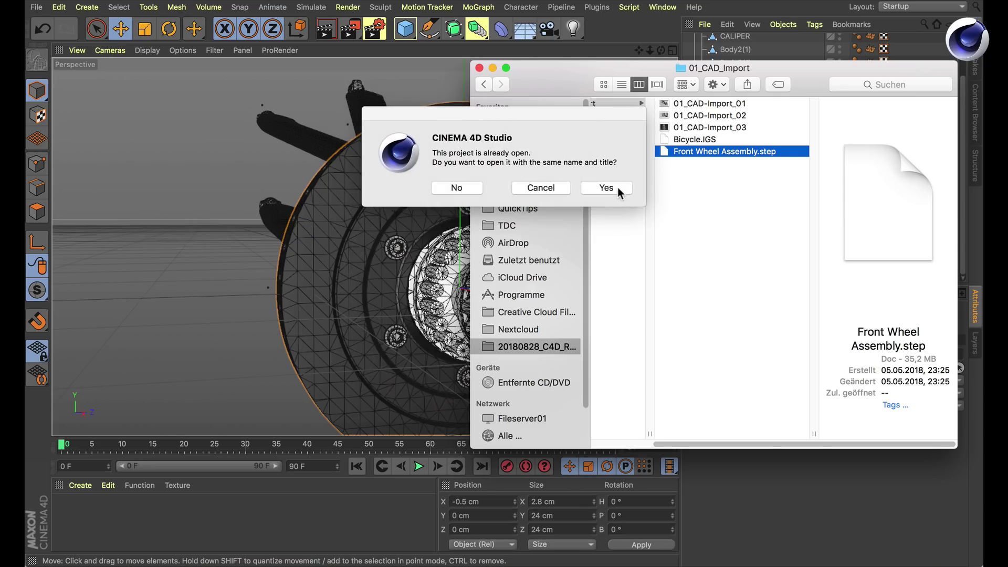
pyautogui.click(606, 187)
pyautogui.scroll(-3, 687, 280)
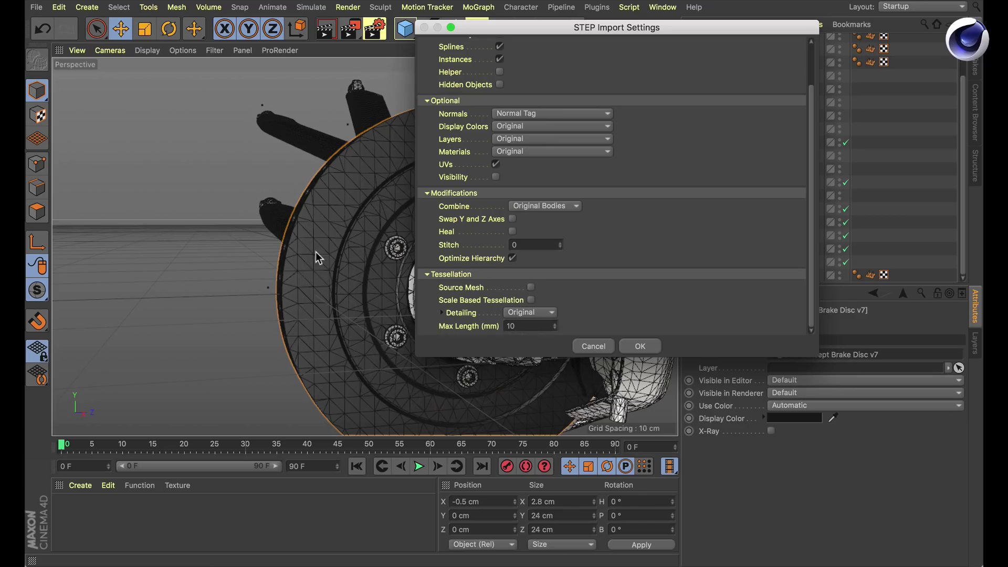
pyautogui.click(525, 325)
pyautogui.write('0')
pyautogui.click(639, 347)
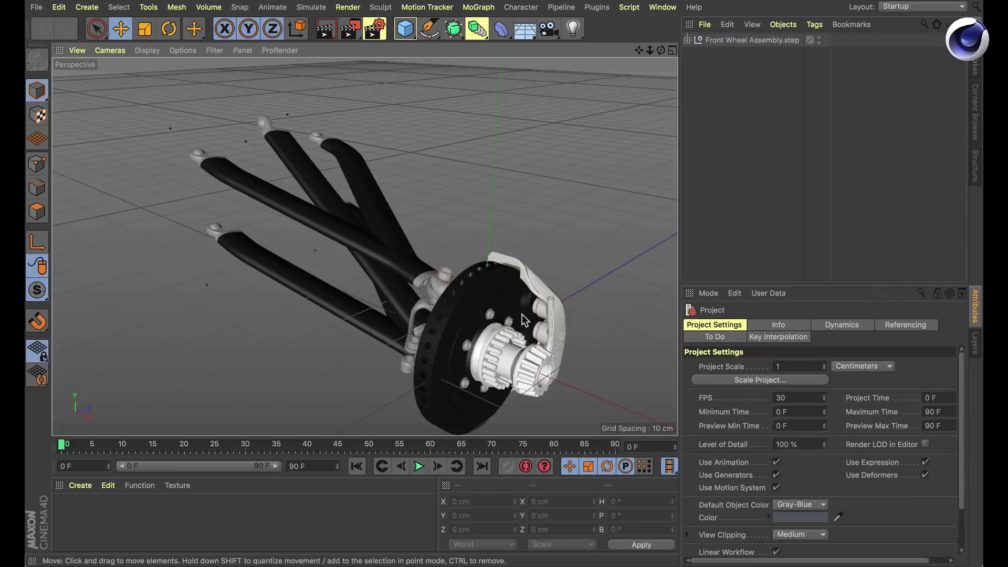
# Turn on Gouraud shading with lines and examine the reimported assembly's mesh around the brake disc and hub.
pyautogui.keyDown('alt'); pyautogui.moveTo(422, 342); pyautogui.dragTo(446, 294); pyautogui.keyUp('alt')
pyautogui.scroll(5, 423, 218)
pyautogui.moveTo(423, 219)
pyautogui.keyDown('alt'); pyautogui.mouseDown()
pyautogui.moveTo(349, 240)
pyautogui.moveTo(419, 255)
pyautogui.moveTo(315, 225)
pyautogui.moveTo(363, 227)
pyautogui.moveTo(316, 200)
pyautogui.moveTo(318, 184)
pyautogui.moveTo(353, 211)
pyautogui.moveTo(499, 243)
pyautogui.moveTo(520, 263)
pyautogui.moveTo(481, 288)
pyautogui.moveTo(304, 199)
pyautogui.moveTo(591, 221)
pyautogui.moveTo(374, 205)
pyautogui.moveTo(551, 231)
pyautogui.moveTo(487, 241)
pyautogui.moveTo(628, 247)
pyautogui.moveTo(420, 221)
pyautogui.moveTo(472, 217)
pyautogui.moveTo(453, 215)
pyautogui.moveTo(441, 225)
pyautogui.moveTo(460, 243)
pyautogui.mouseUp(); pyautogui.keyUp('alt')
pyautogui.press('n')
pyautogui.press('b')
pyautogui.scroll(-3, 351, 240)
pyautogui.scroll(-2, 367, 244)
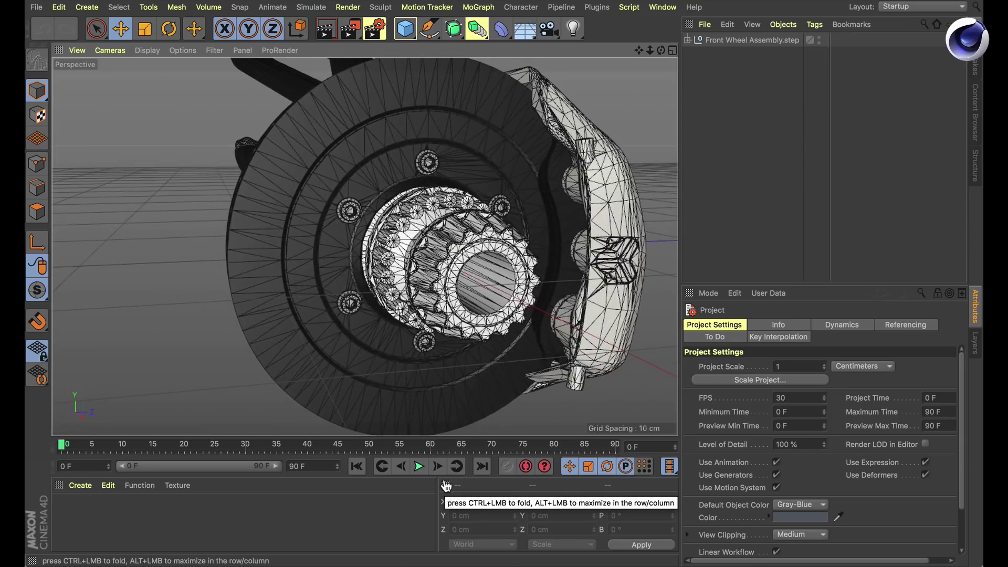
# Import Bicycle.IGS from the 01_CAD_Import folder with its materials based on display colors, and view the bicycle.
pyautogui.press('super+o')
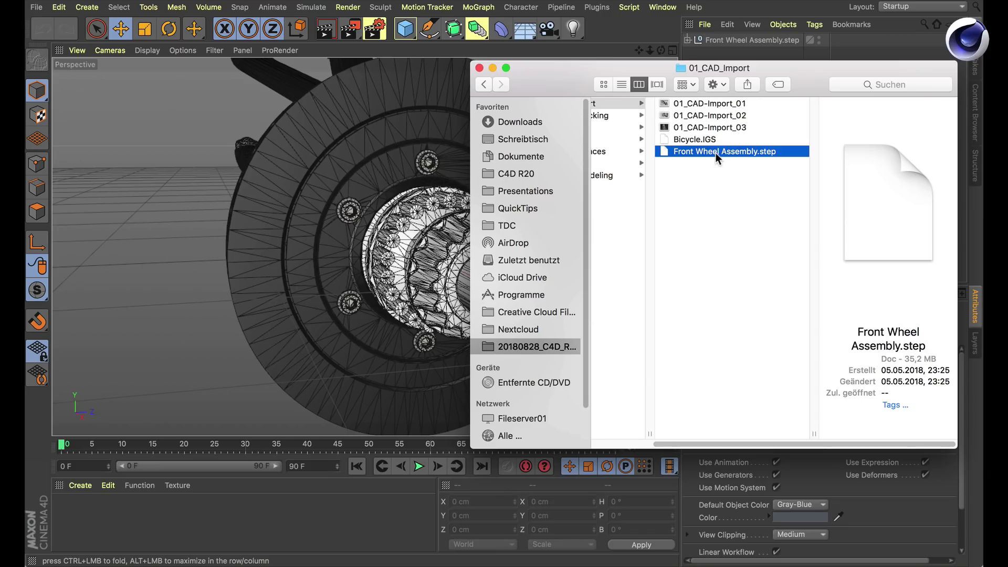
pyautogui.click(666, 139)
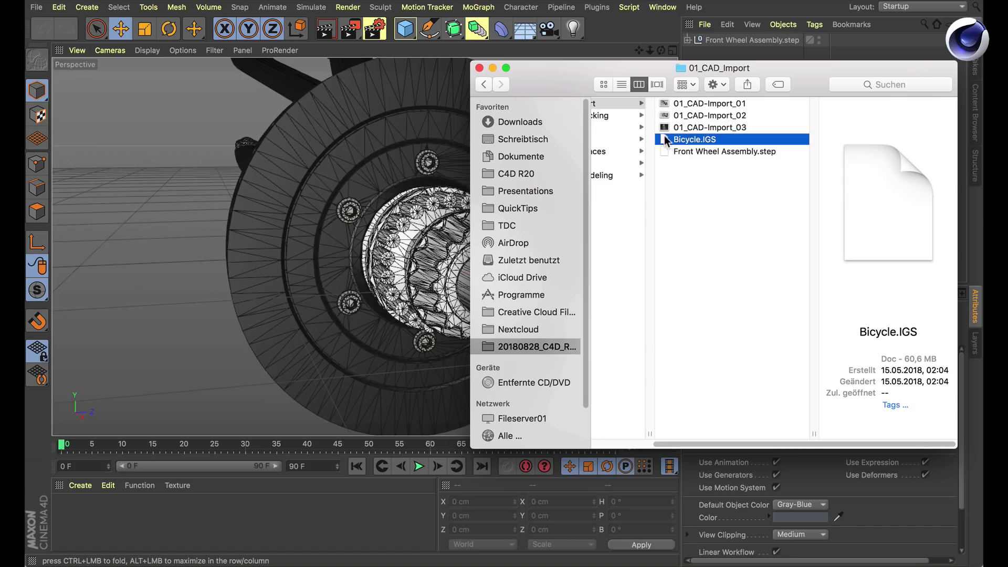
pyautogui.moveTo(668, 138); pyautogui.dragTo(160, 158)
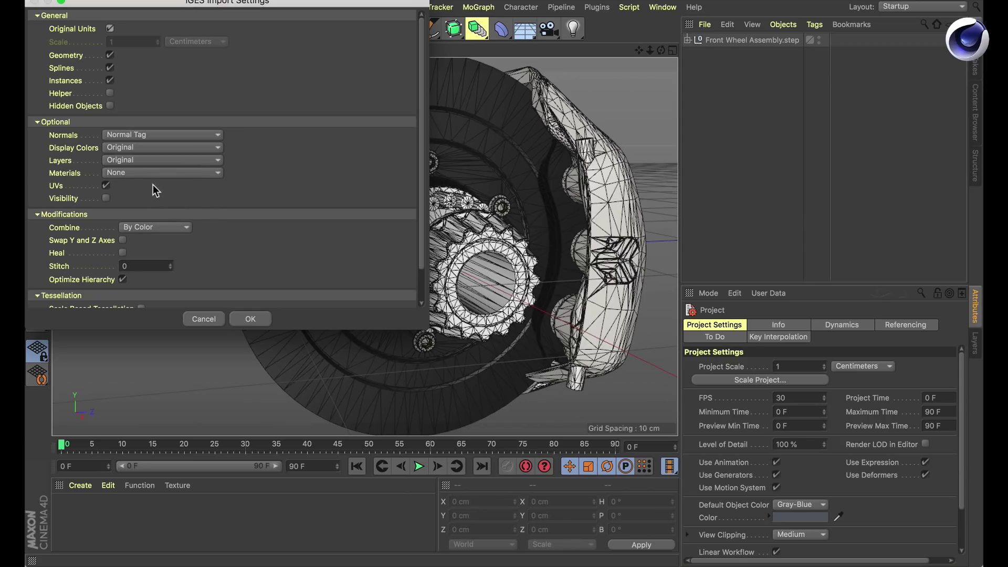
pyautogui.click(124, 175)
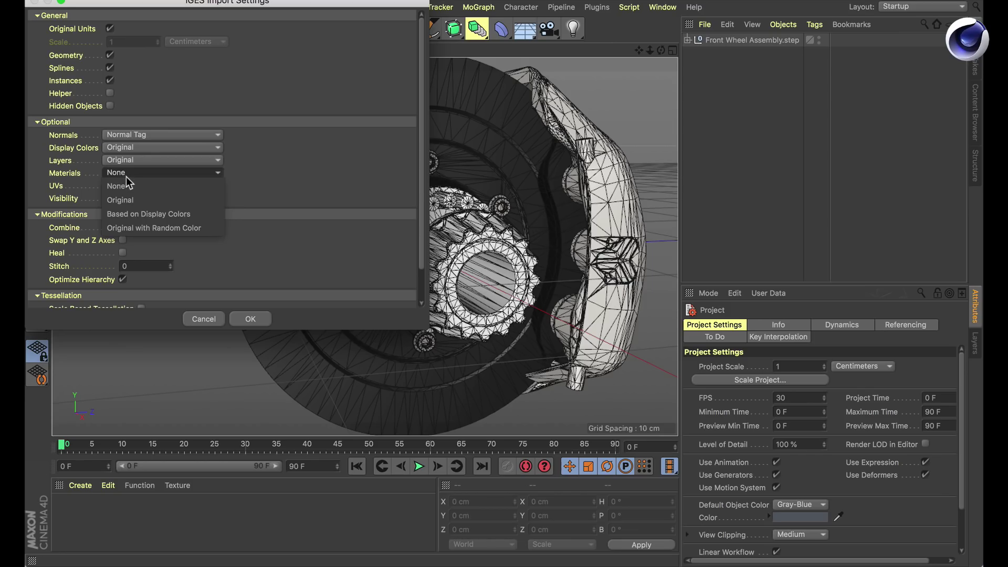
pyautogui.click(168, 215)
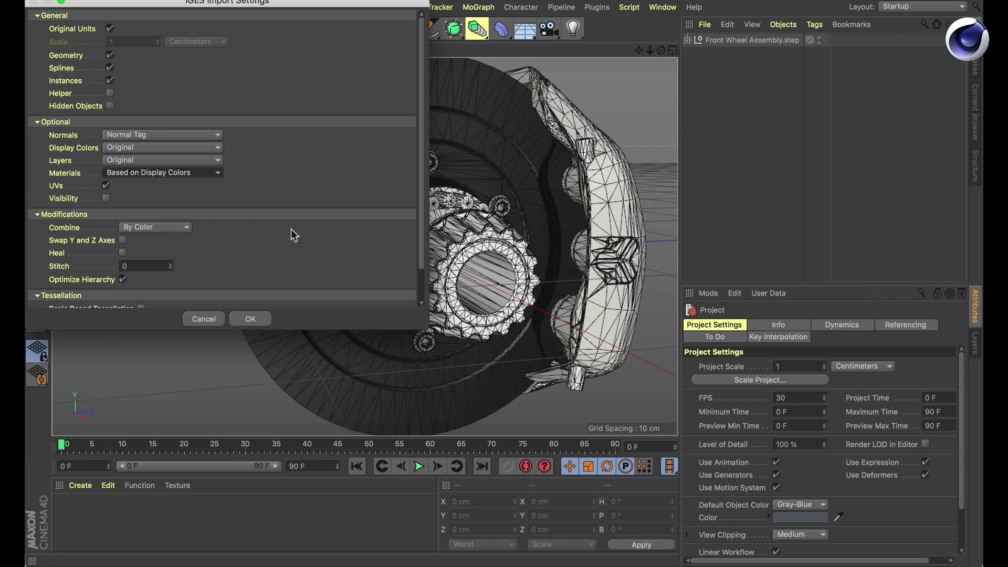
pyautogui.scroll(-3, 291, 229)
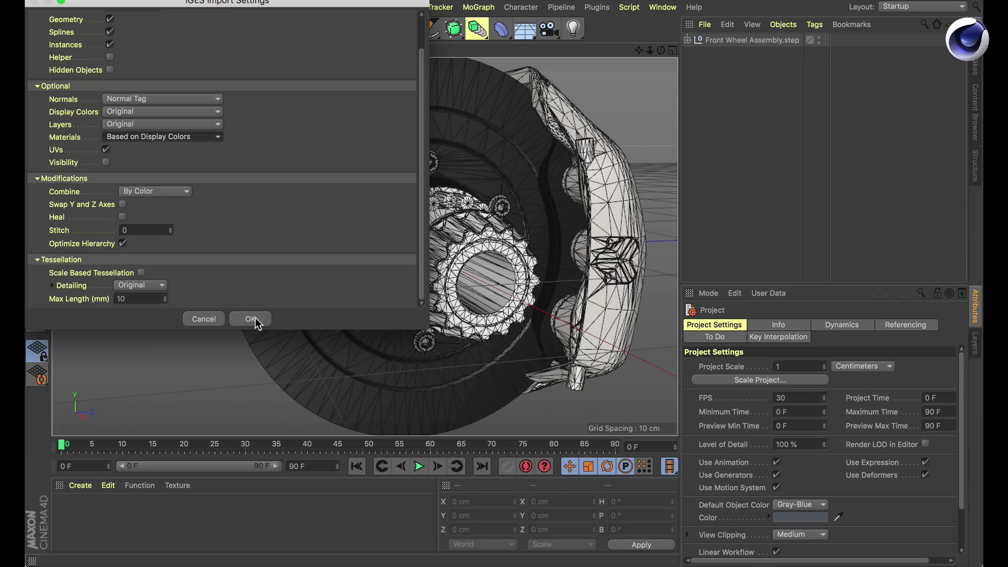
pyautogui.click(251, 318)
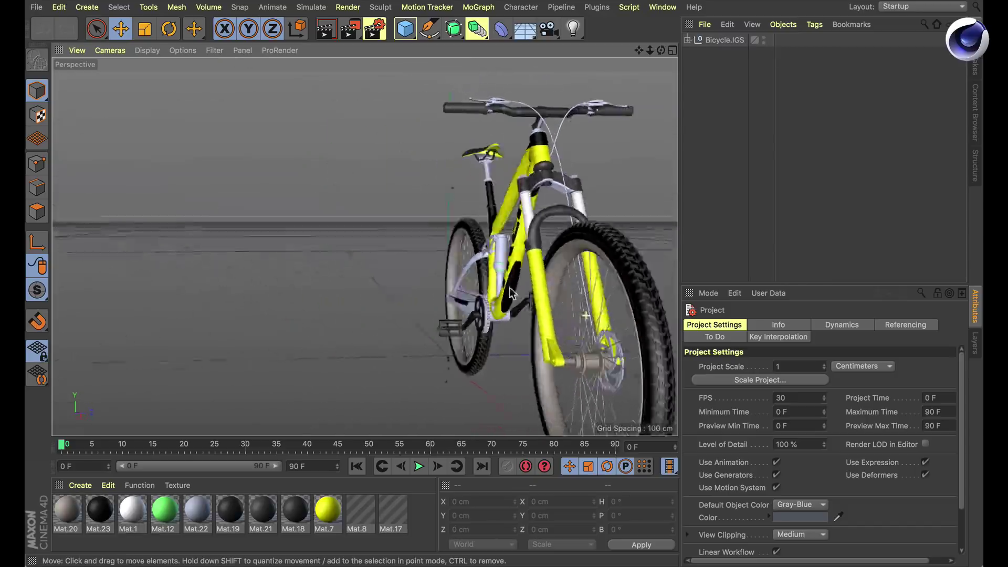
pyautogui.keyDown('alt'); pyautogui.moveTo(512, 293); pyautogui.dragTo(473, 267); pyautogui.keyUp('alt')
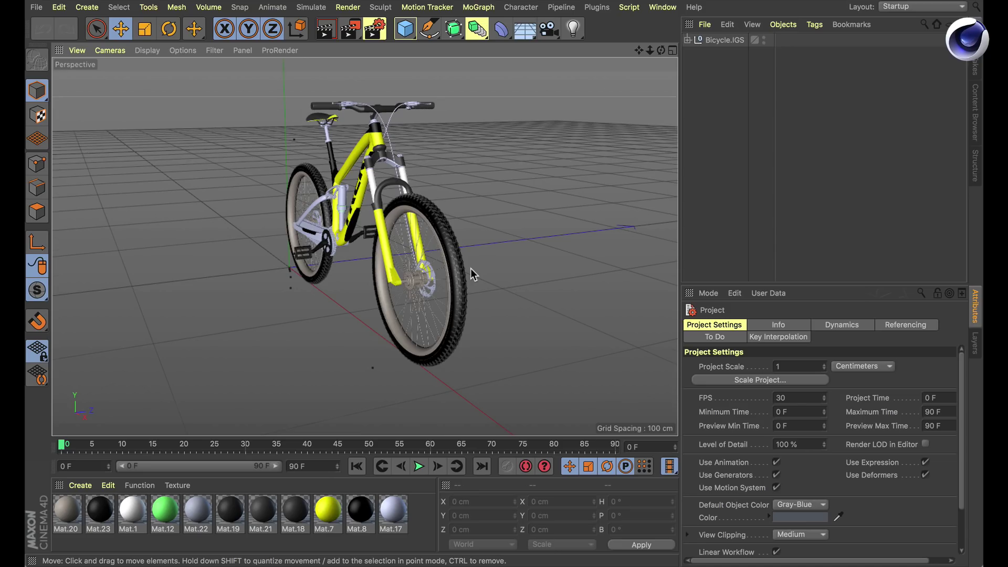
# Start a new project and switch the interface to the Motion Tracker layout.
pyautogui.press('super+n')
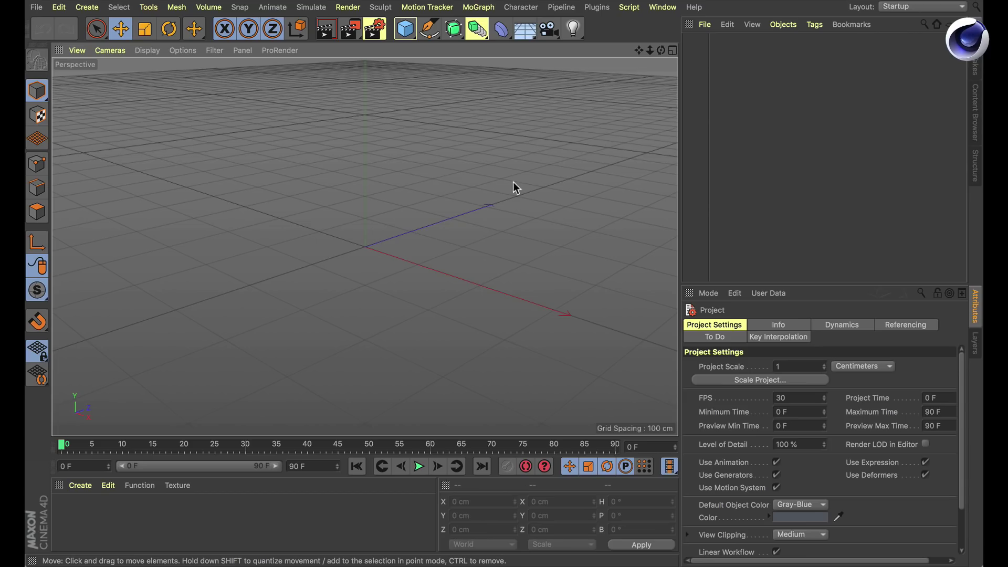
pyautogui.click(910, 7)
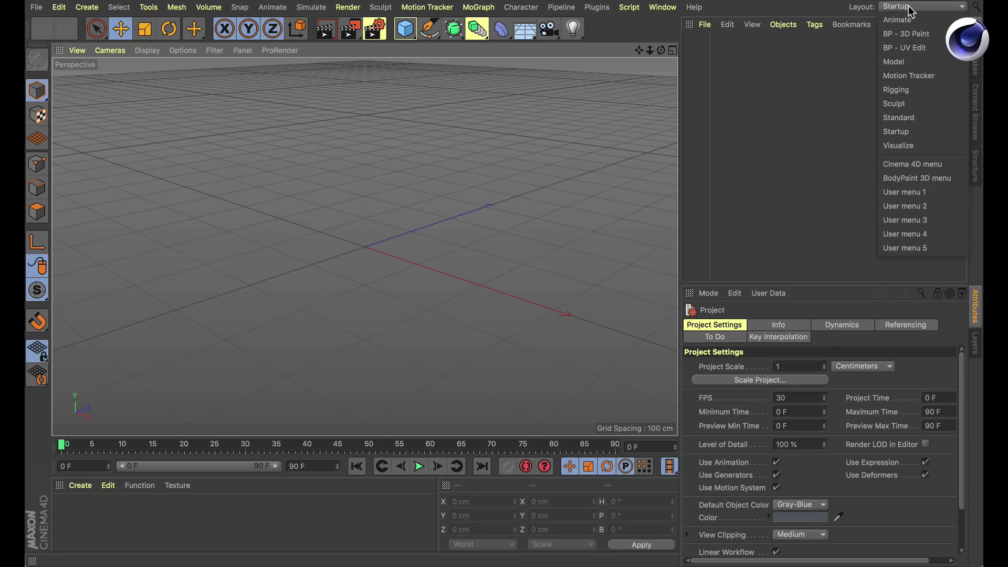
pyautogui.click(918, 75)
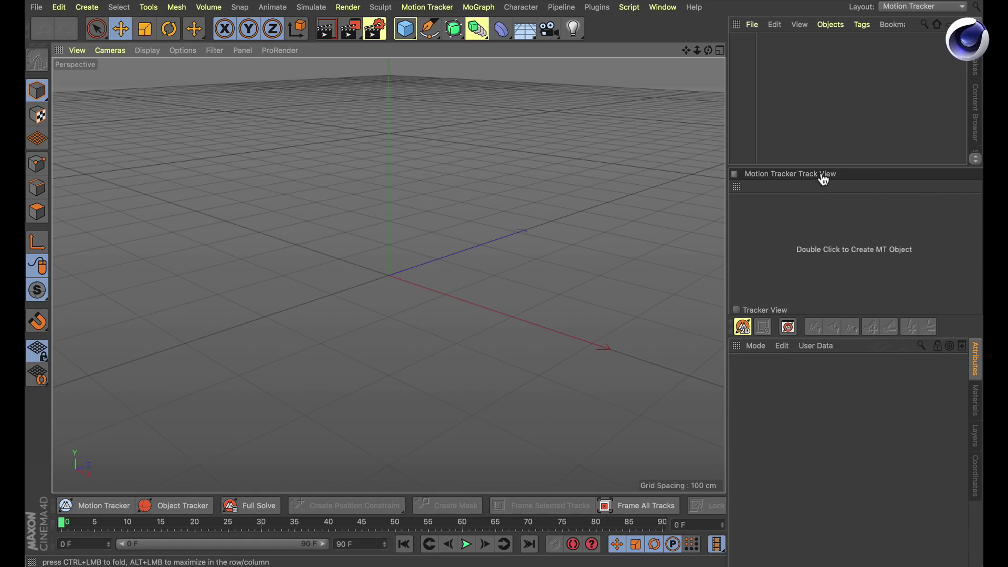
# Create a Motion Tracker object and load ObjectTracking_Box.MOV as its footage.
pyautogui.doubleClick(852, 250)
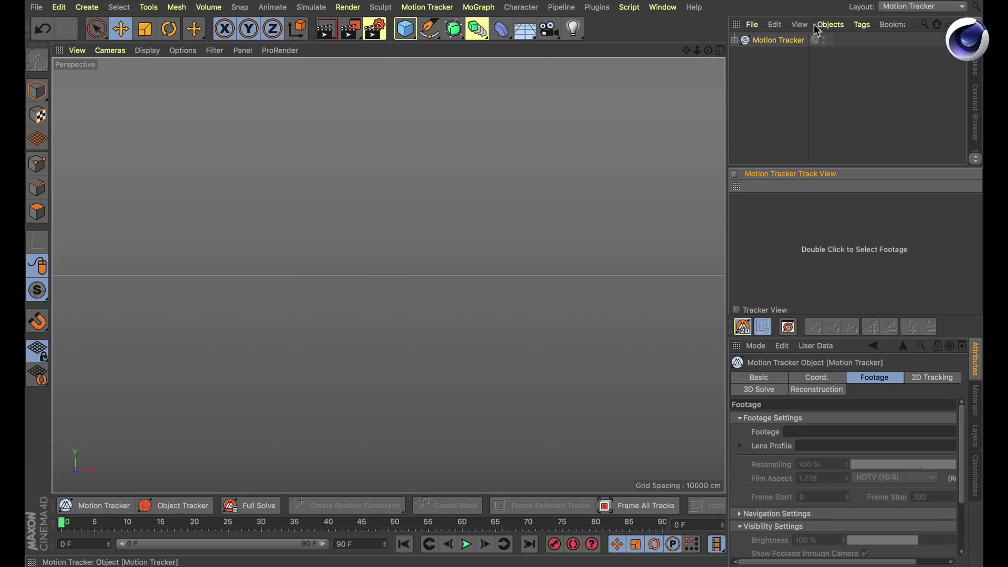
pyautogui.doubleClick(836, 253)
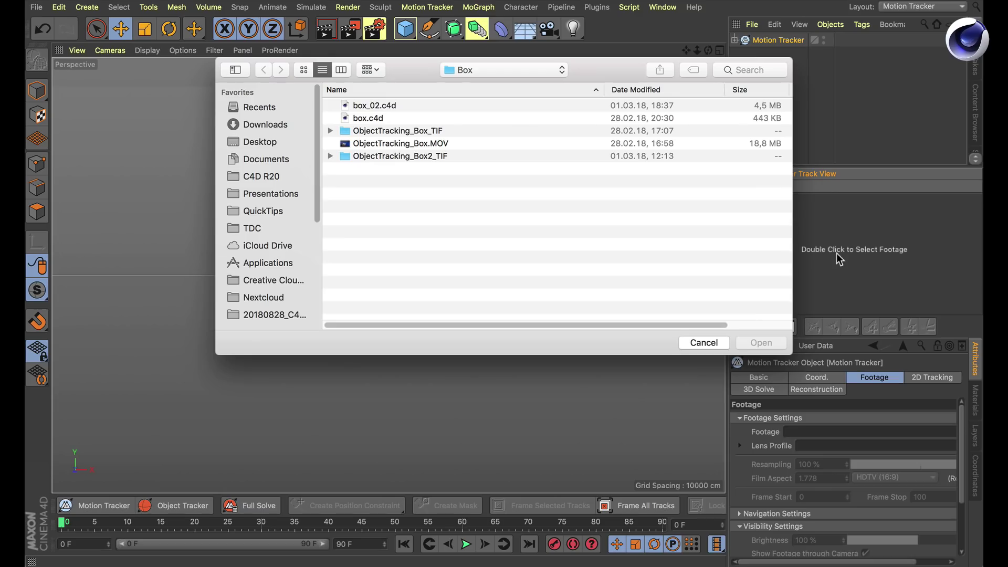
pyautogui.click(368, 144)
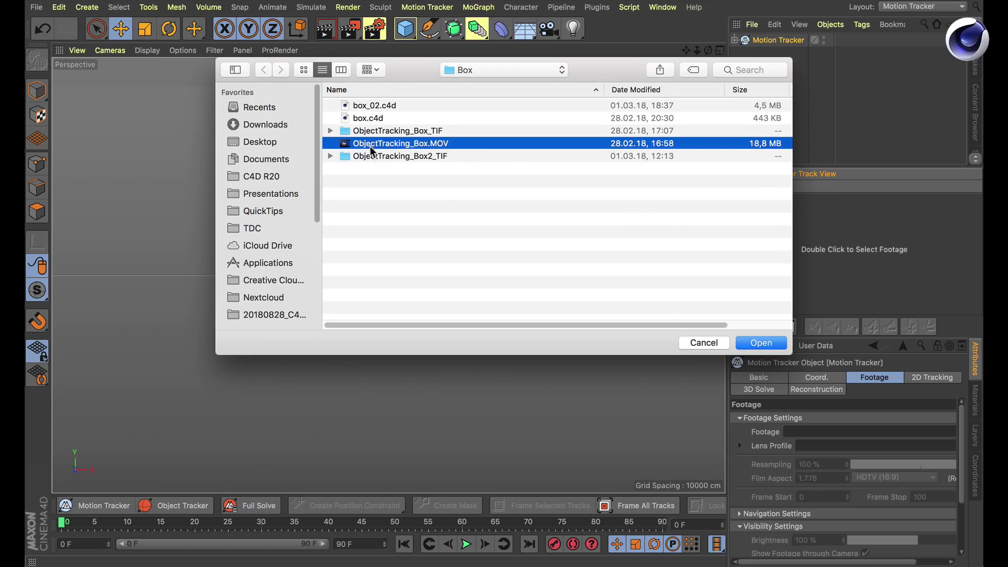
pyautogui.click(763, 347)
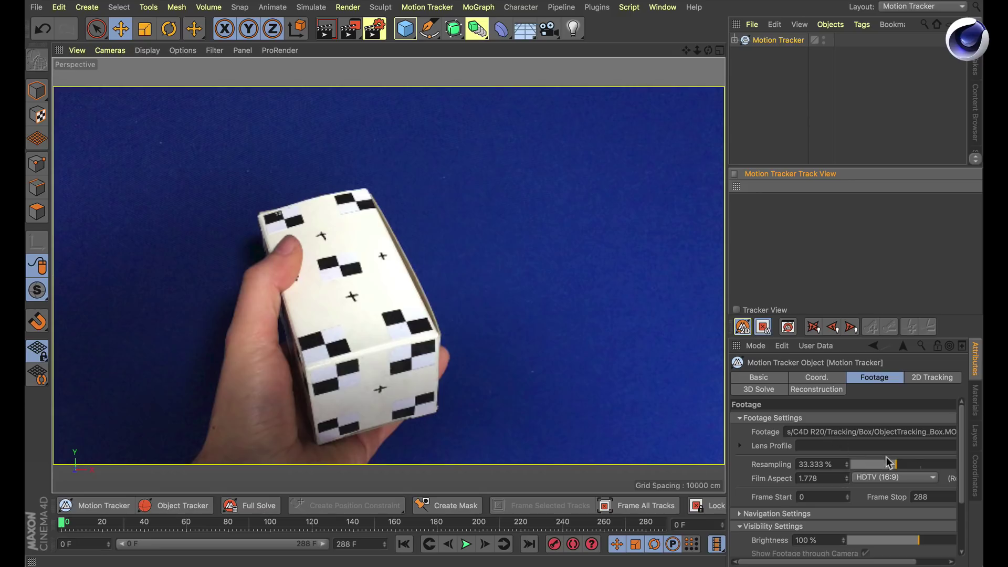
# Set the footage resampling to 50 %, and limit both the timeline end and the footage's Frame Stop to 150.
pyautogui.moveTo(888, 462); pyautogui.dragTo(922, 471)
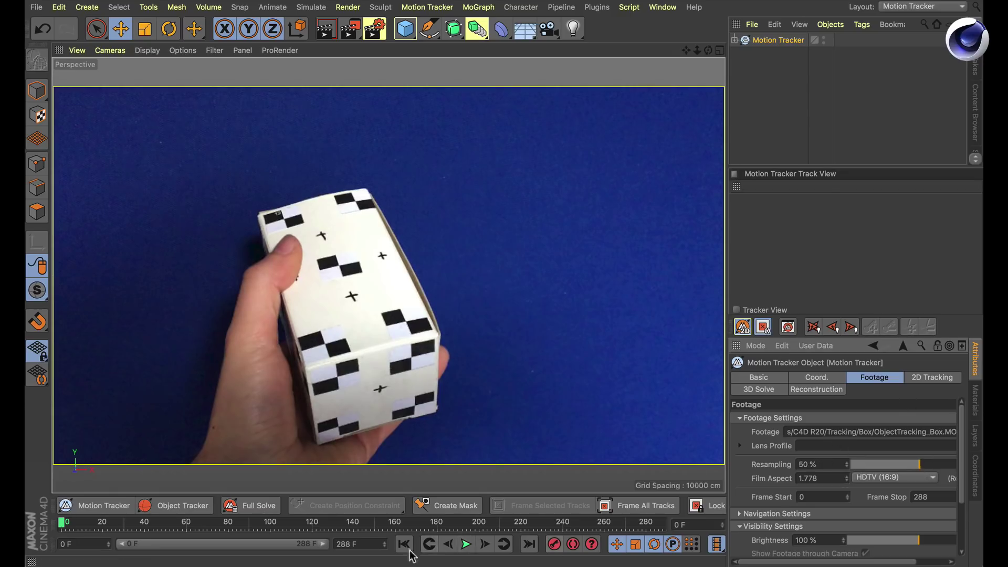
pyautogui.doubleClick(357, 544)
pyautogui.write('150')
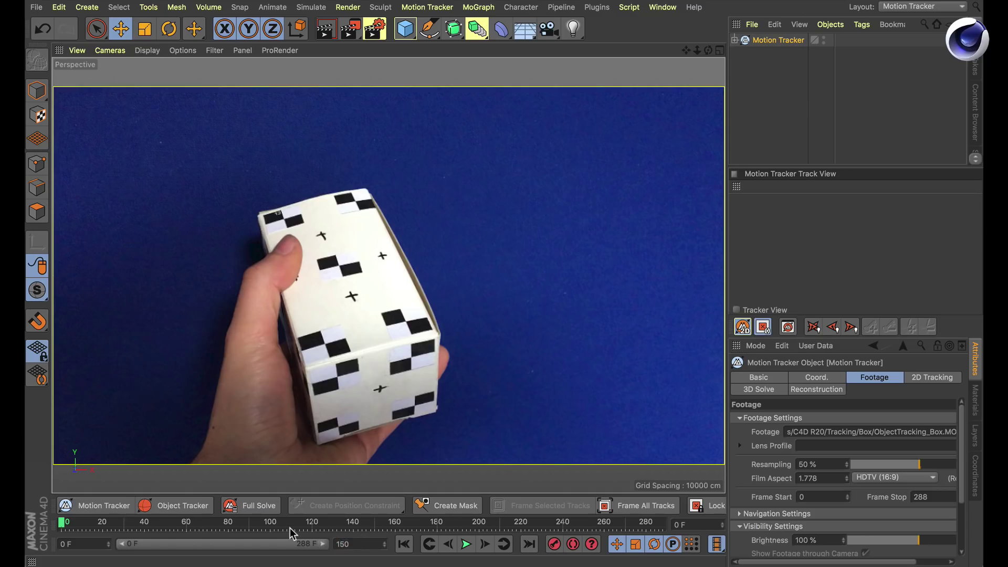
pyautogui.press('Return')
pyautogui.doubleClick(937, 496)
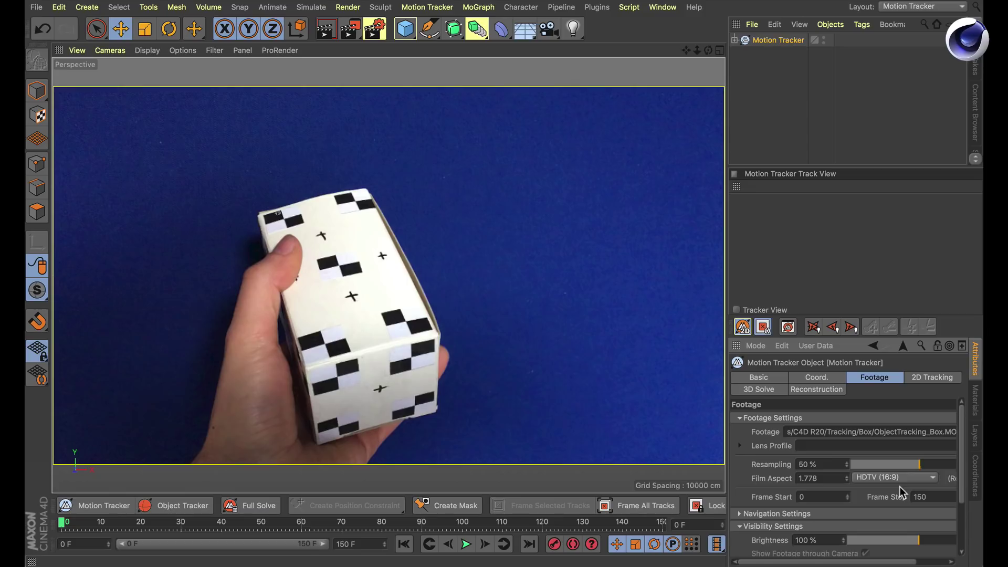
pyautogui.scroll(-2, 962, 478)
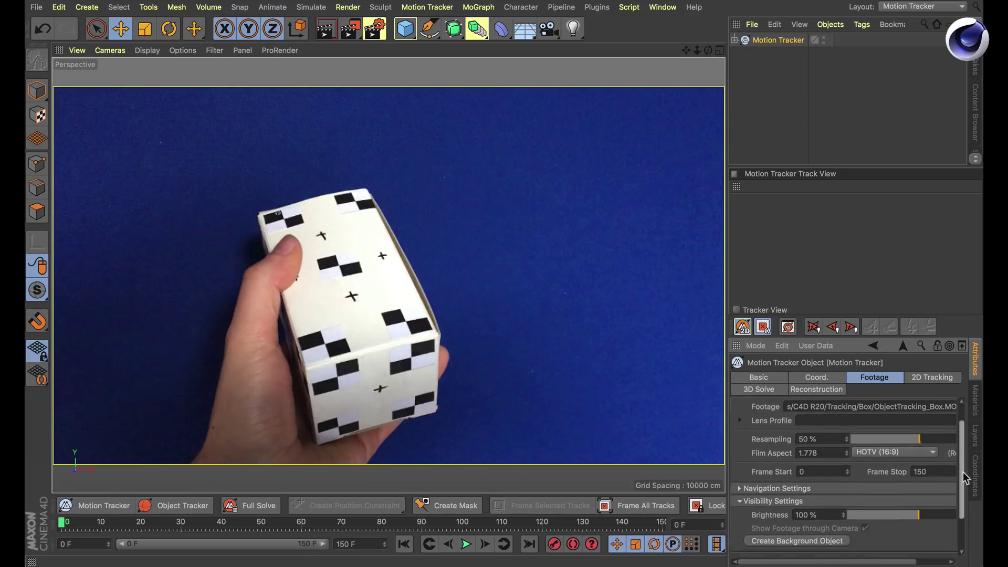
pyautogui.scroll(-2, 962, 483)
pyautogui.scroll(5, 963, 488)
# Play the box footage, bring up the manual 2D tracking settings, and return the stopped playback to frame 0.
pyautogui.click(469, 543)
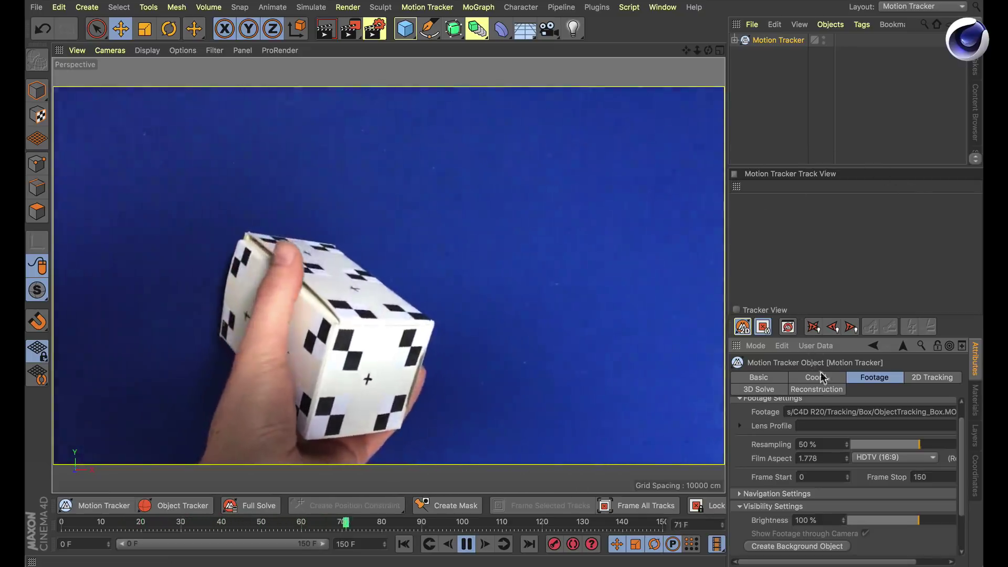
pyautogui.click(930, 377)
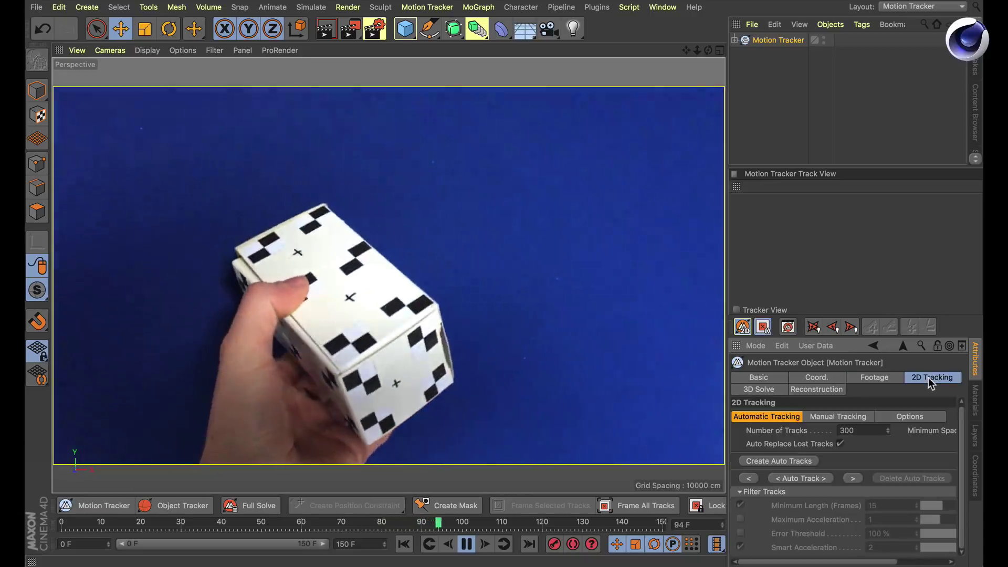
pyautogui.click(832, 418)
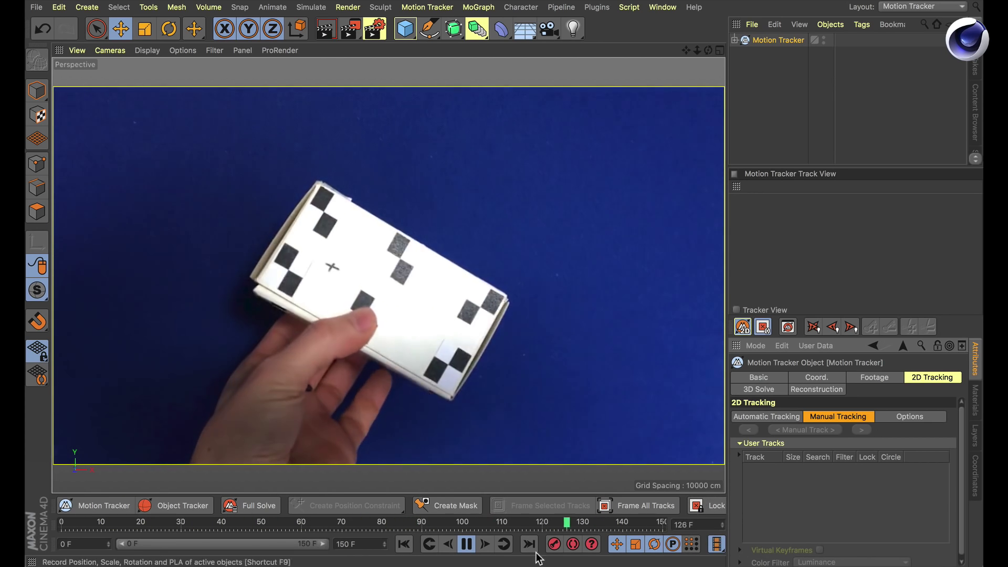
pyautogui.click(466, 544)
pyautogui.click(404, 543)
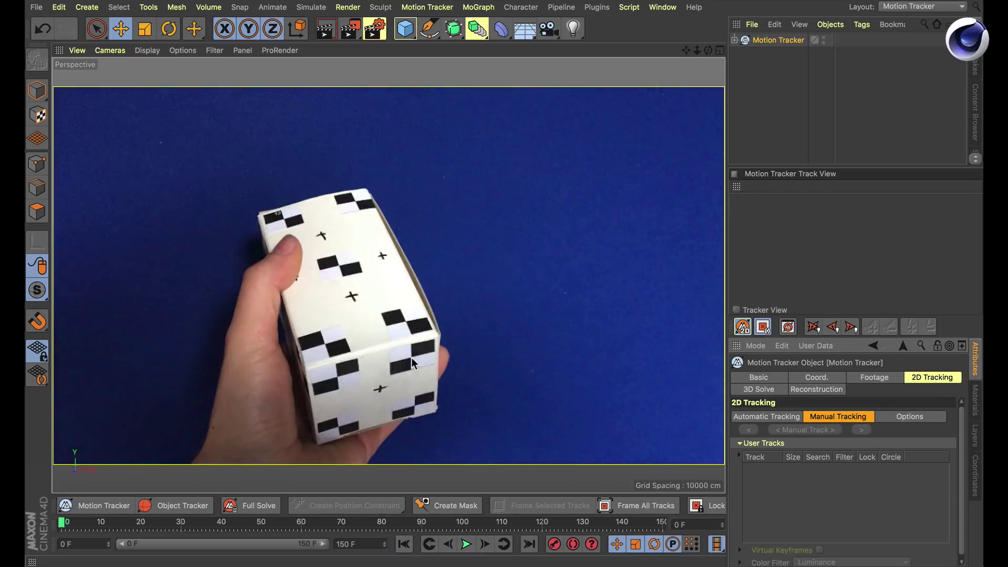
# Add a user track on the checker marker near the upper corner of the box's end face and name it Bottom.
pyautogui.keyDown('ctrl'); pyautogui.click(412, 360); pyautogui.keyUp('ctrl')
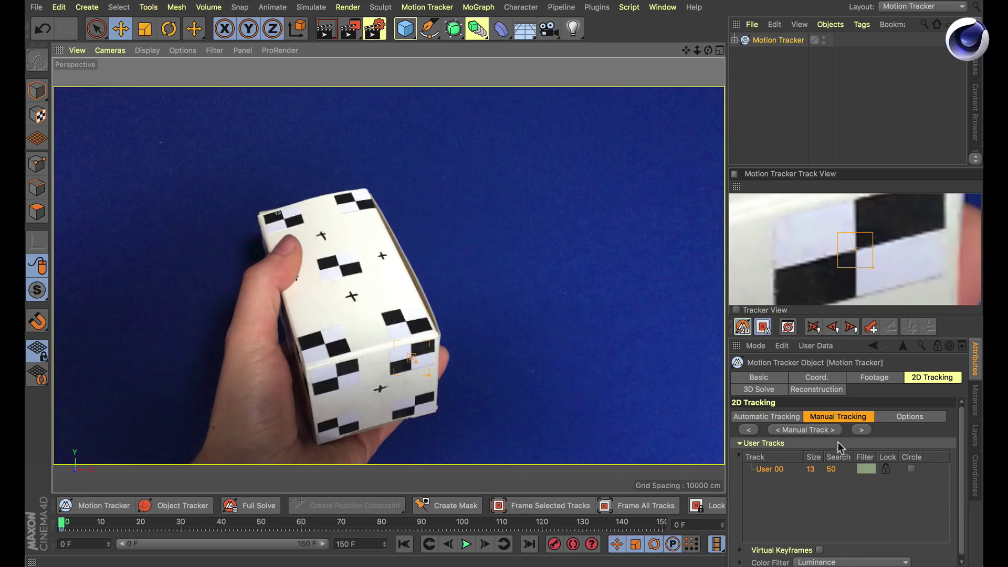
pyautogui.doubleClick(775, 471)
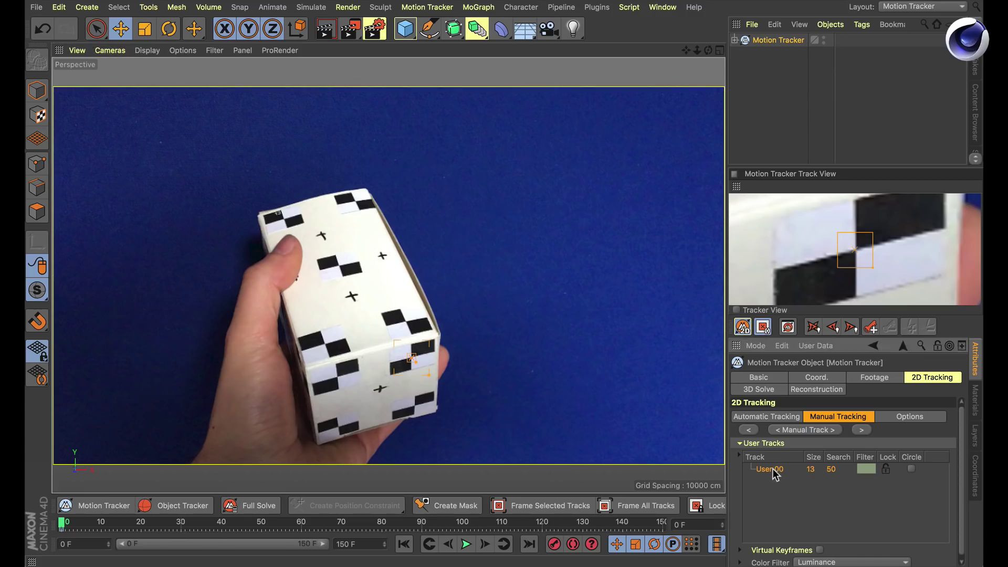
pyautogui.write('Bottom')
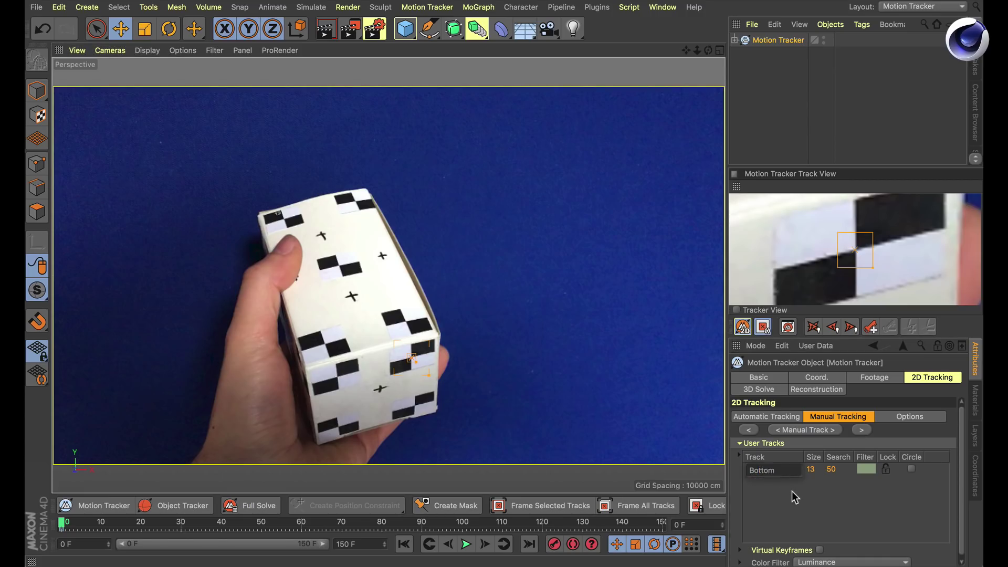
pyautogui.press('Return')
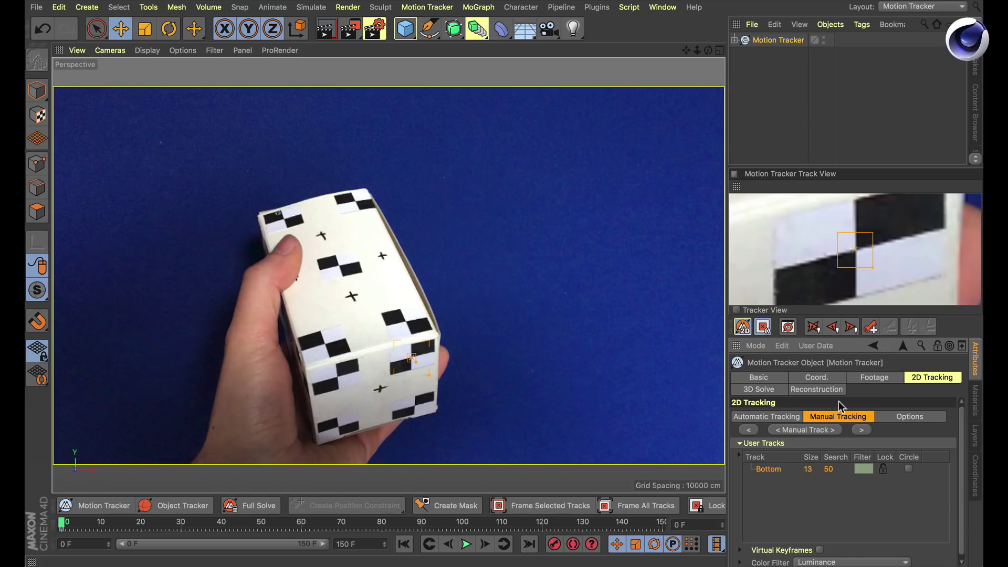
# Set the Bottom track's pattern size to 15, and enlarge it further in the view to 23.
pyautogui.doubleClick(810, 468)
pyautogui.write('1')
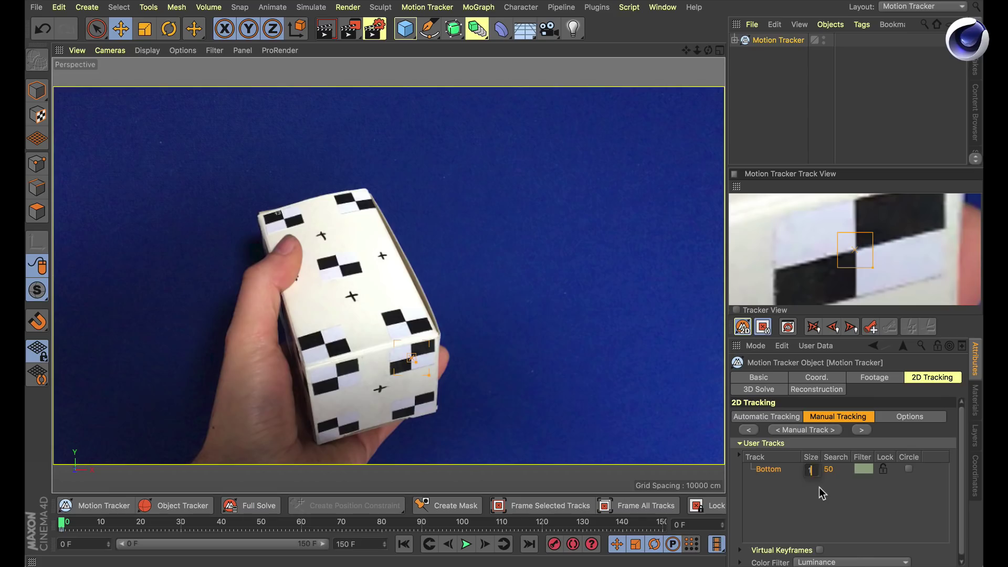
pyautogui.write('5')
pyautogui.press('Return')
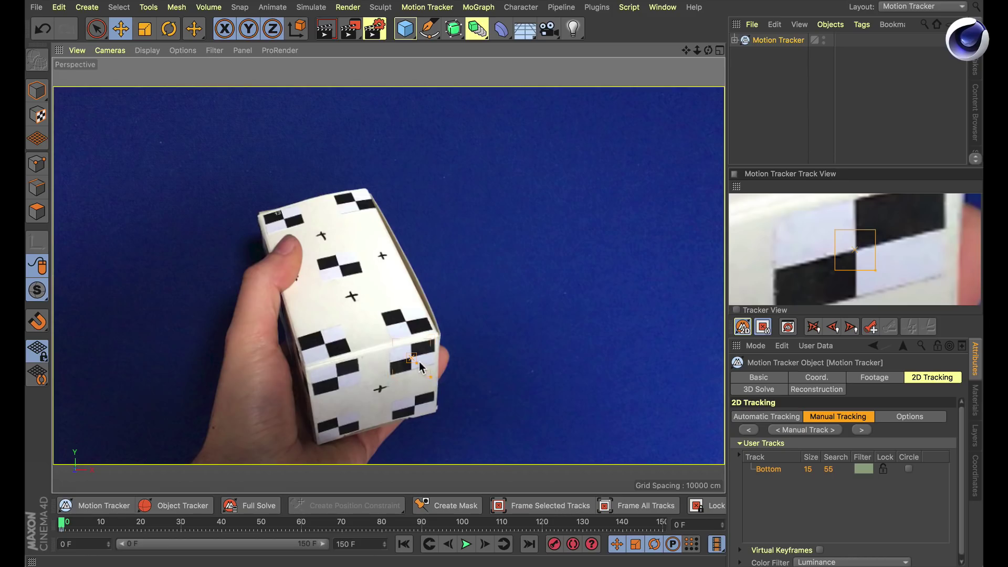
pyautogui.moveTo(416, 367); pyautogui.dragTo(420, 368)
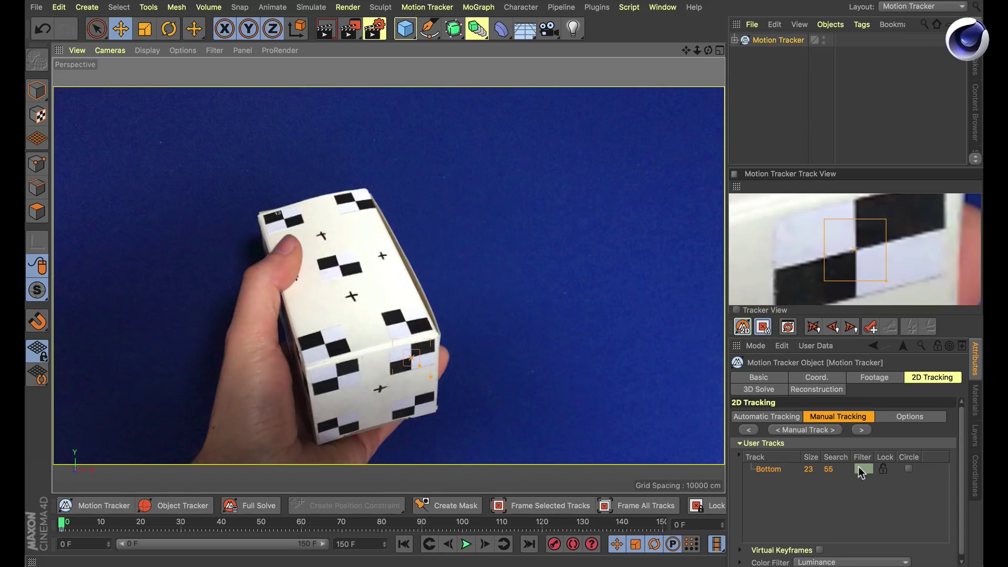
# Try the Enhanced Red color filter on the Bottom track and restore Luminance.
pyautogui.click(823, 561)
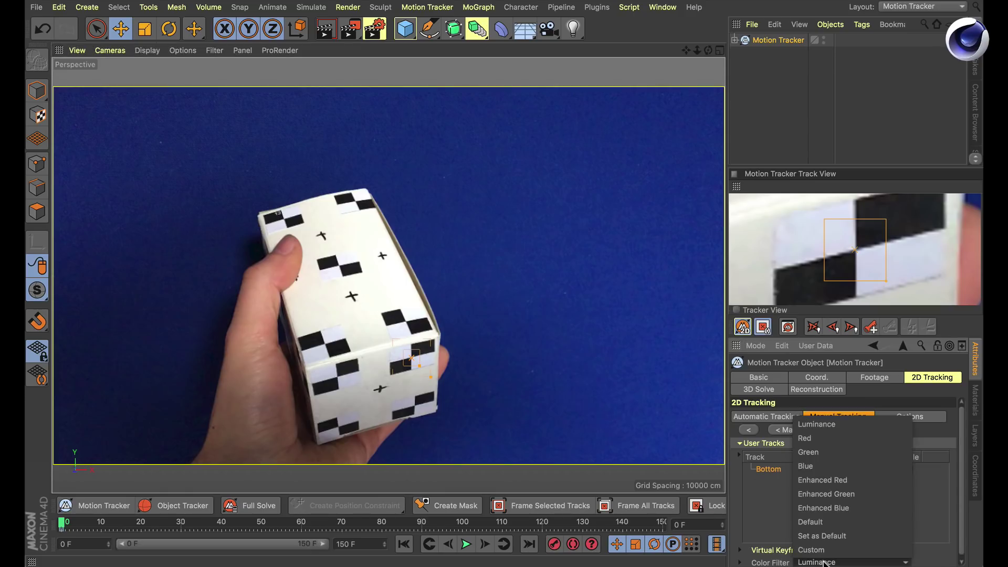
pyautogui.click(847, 481)
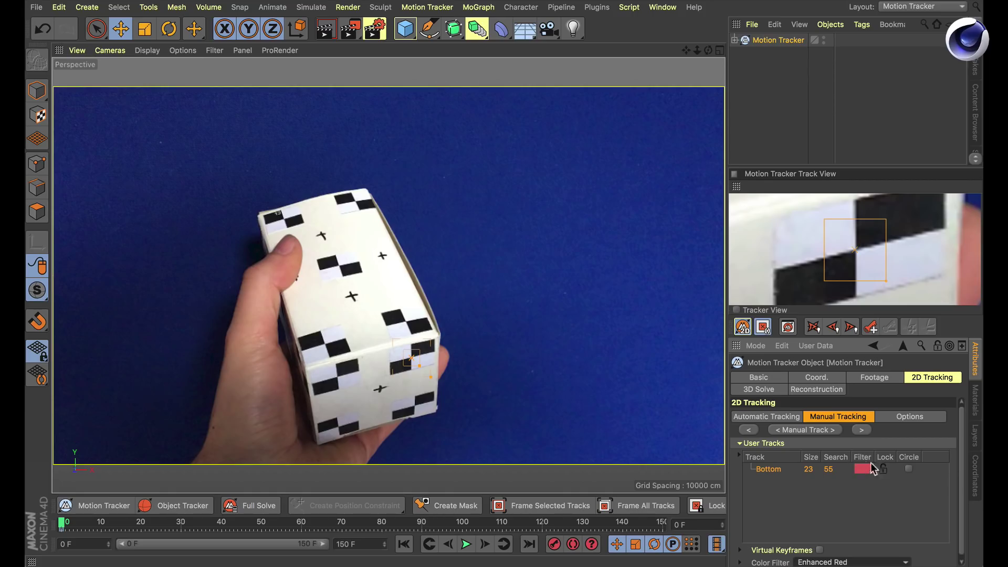
pyautogui.click(854, 560)
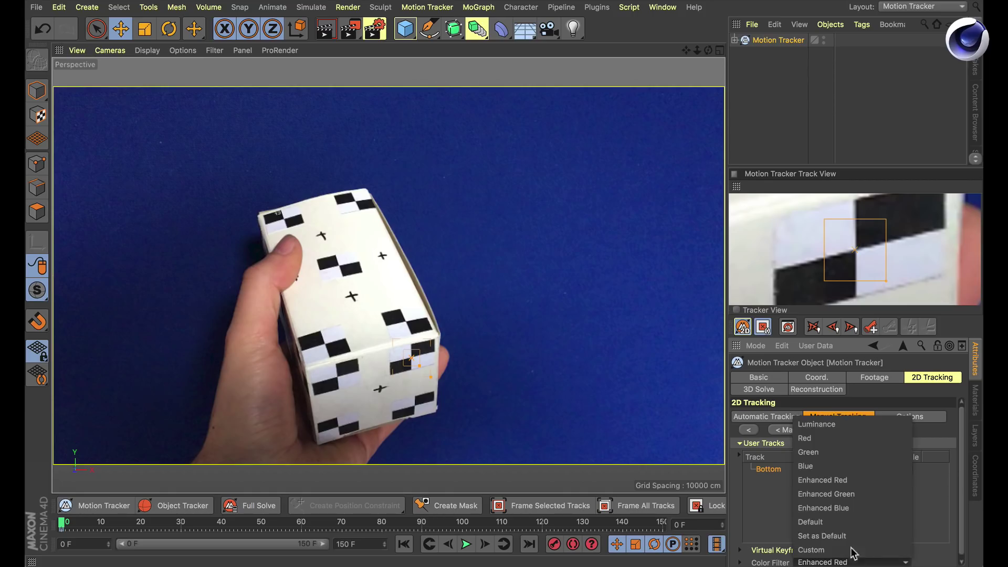
pyautogui.click(838, 424)
# Try locking the Bottom track and giving it a circular pattern, switching both options back off.
pyautogui.click(884, 468)
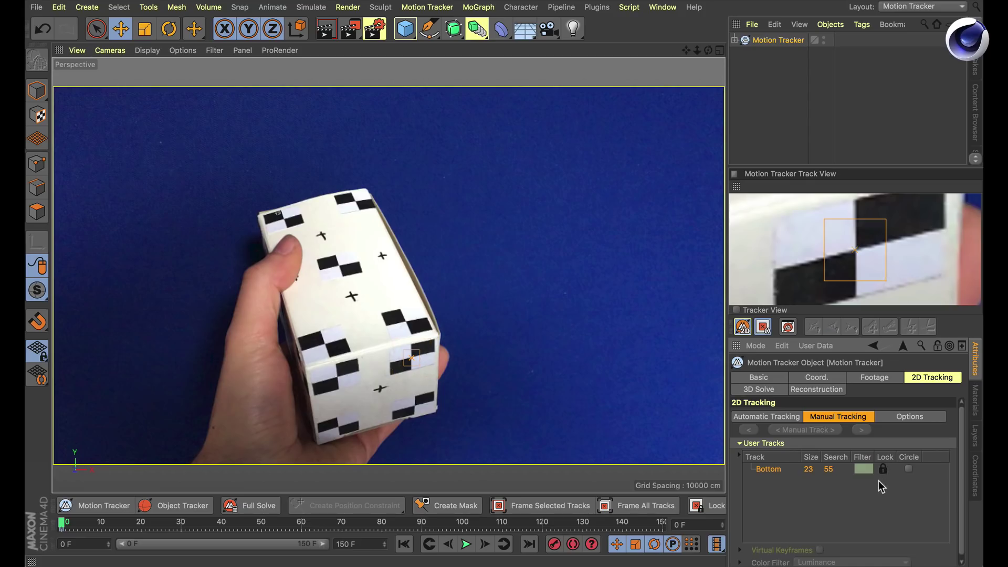
pyautogui.click(883, 471)
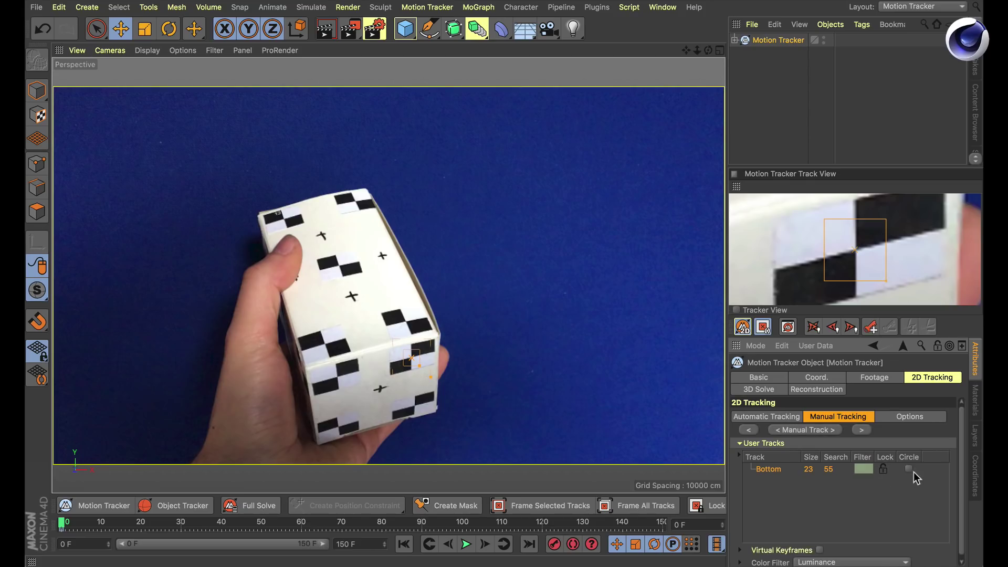
pyautogui.click(909, 469)
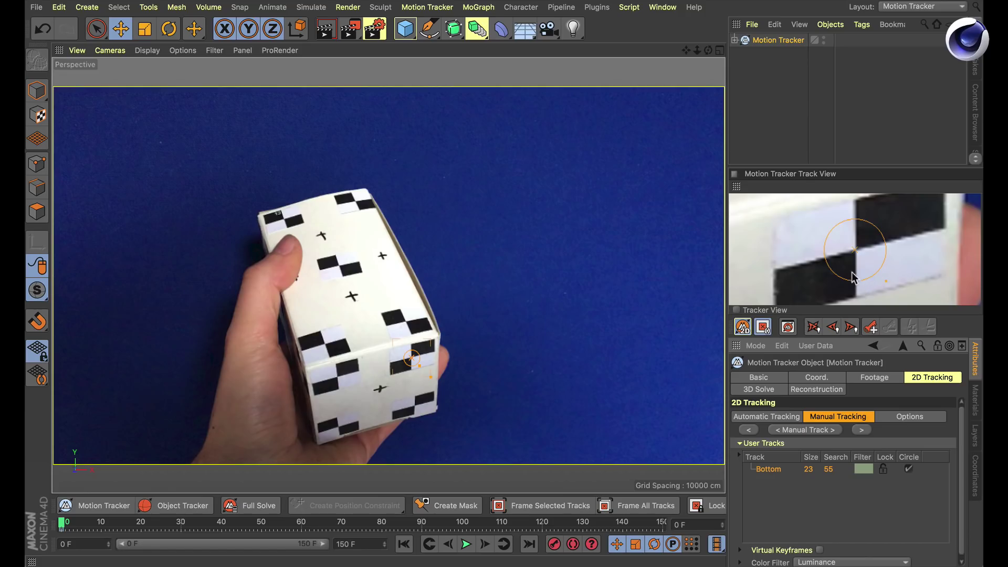
pyautogui.click(909, 469)
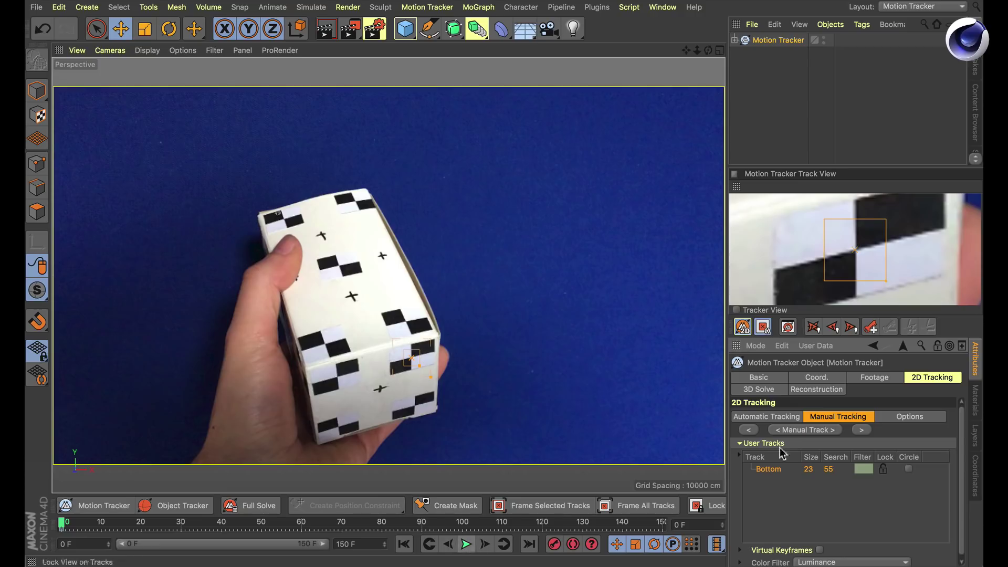
# Track the Bottom marker forward through the footage and scrub to frame 28 to check it.
pyautogui.click(853, 330)
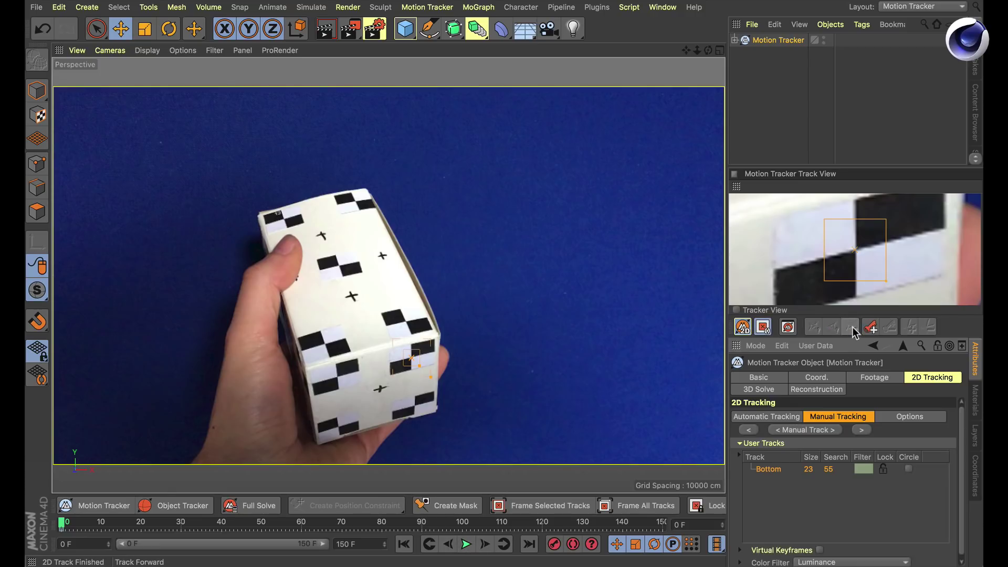
pyautogui.moveTo(62, 523); pyautogui.dragTo(173, 549)
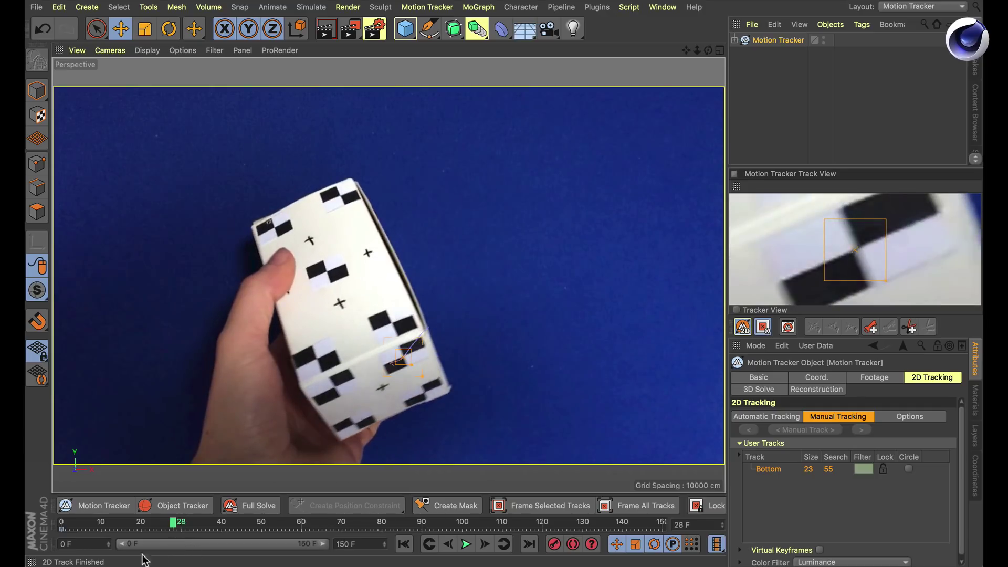
# Open the motion tracker's graph view, shrink its window to a low strip, and enlarge the Bottom track's frames in it.
pyautogui.click(429, 7)
pyautogui.click(496, 79)
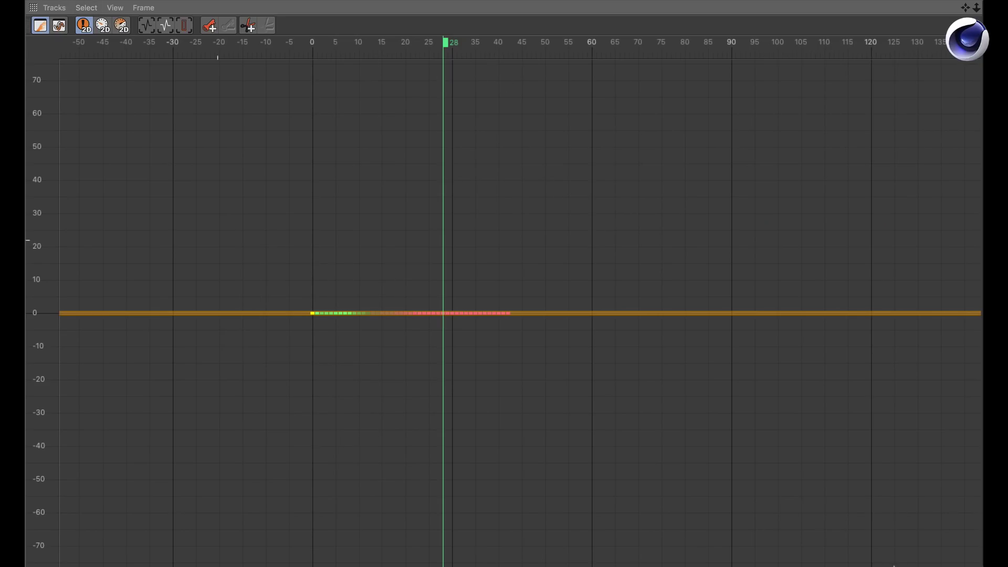
pyautogui.moveTo(977, 563); pyautogui.dragTo(694, 138)
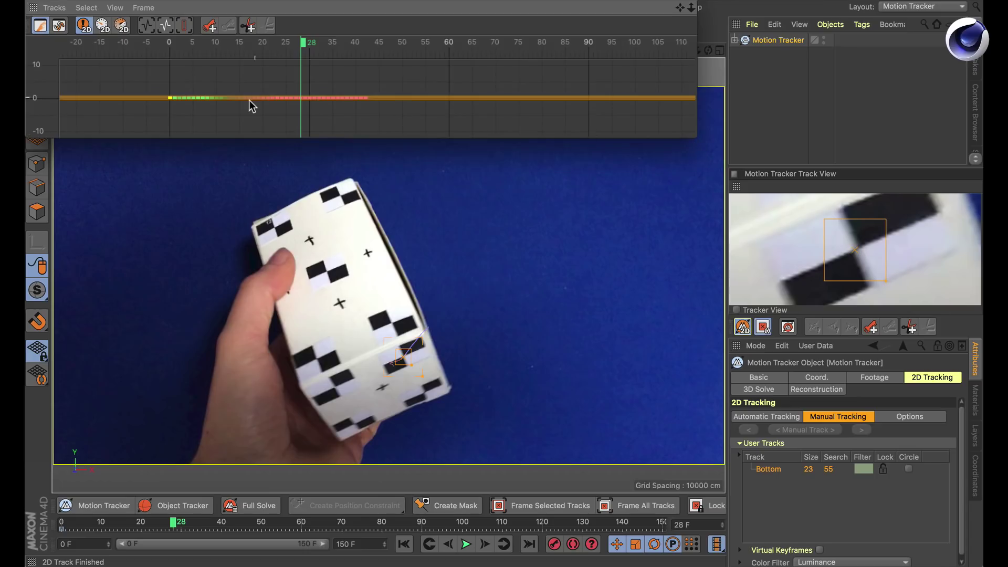
pyautogui.scroll(3, 249, 99)
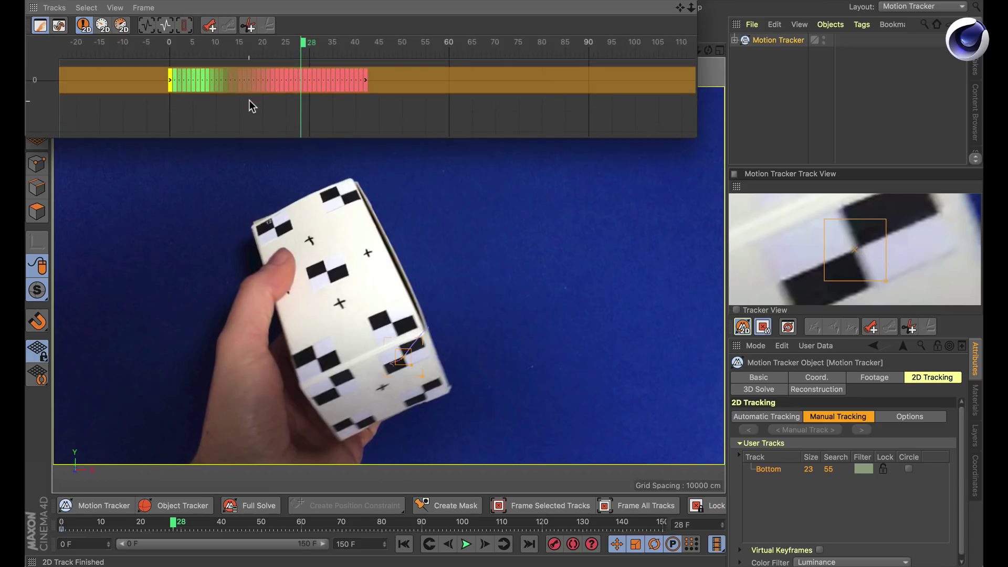
pyautogui.scroll(5, 226, 83)
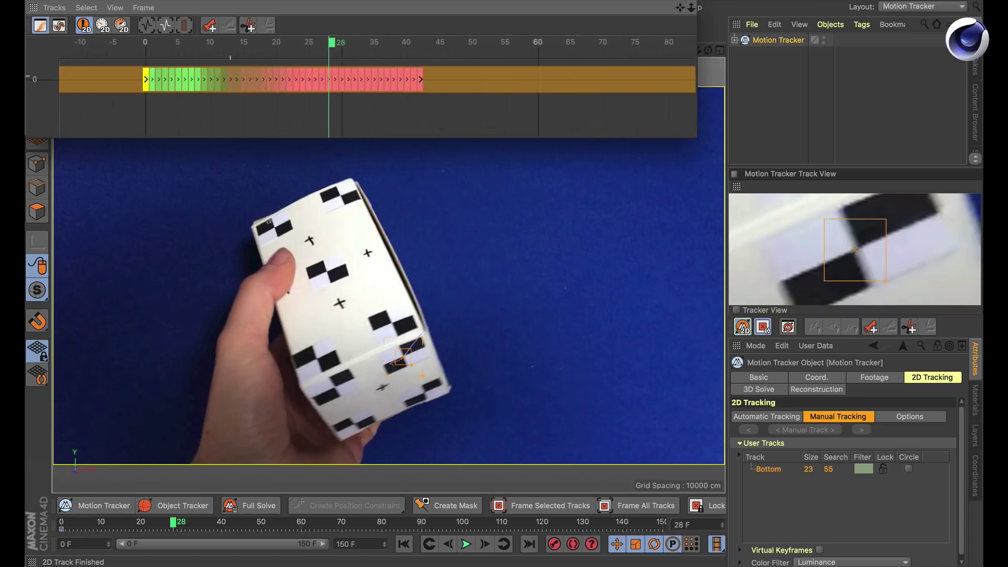
# Expand the Bottom track's virtual keyframe settings and turn Virtual Keyframes on, toggling the option off and on to compare the track graph.
pyautogui.moveTo(212, 89); pyautogui.dragTo(221, 78, button='middle')
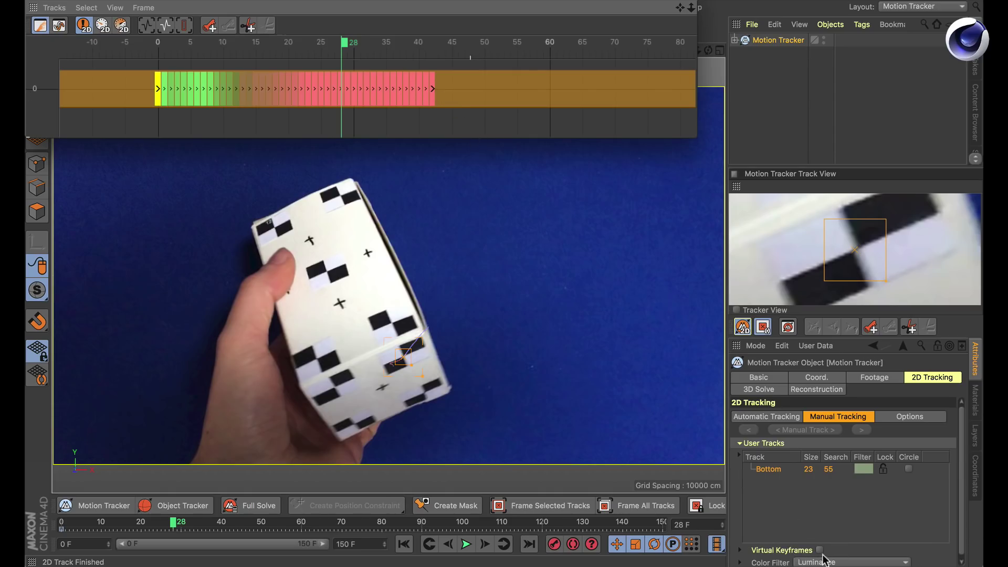
pyautogui.click(740, 549)
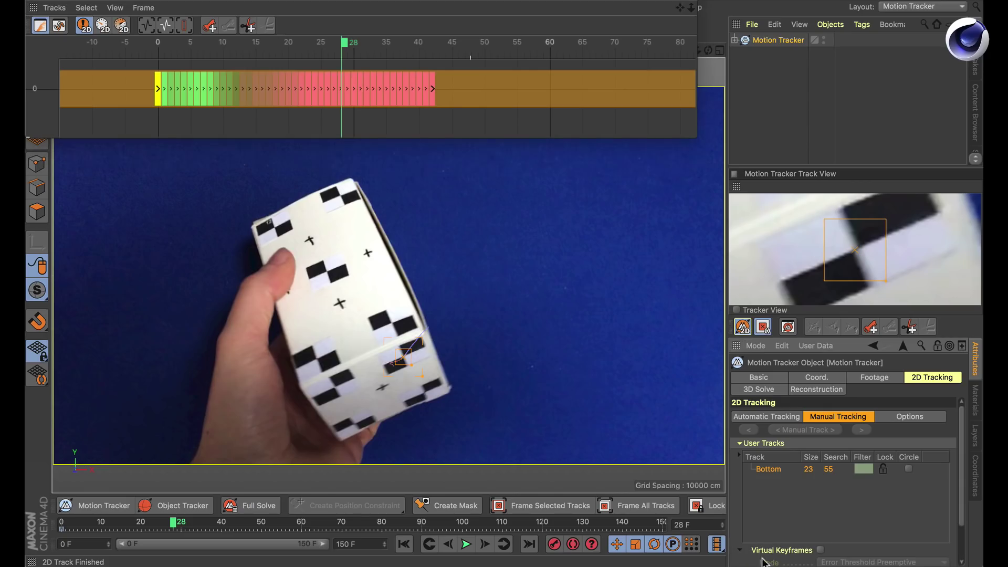
pyautogui.scroll(-3, 959, 467)
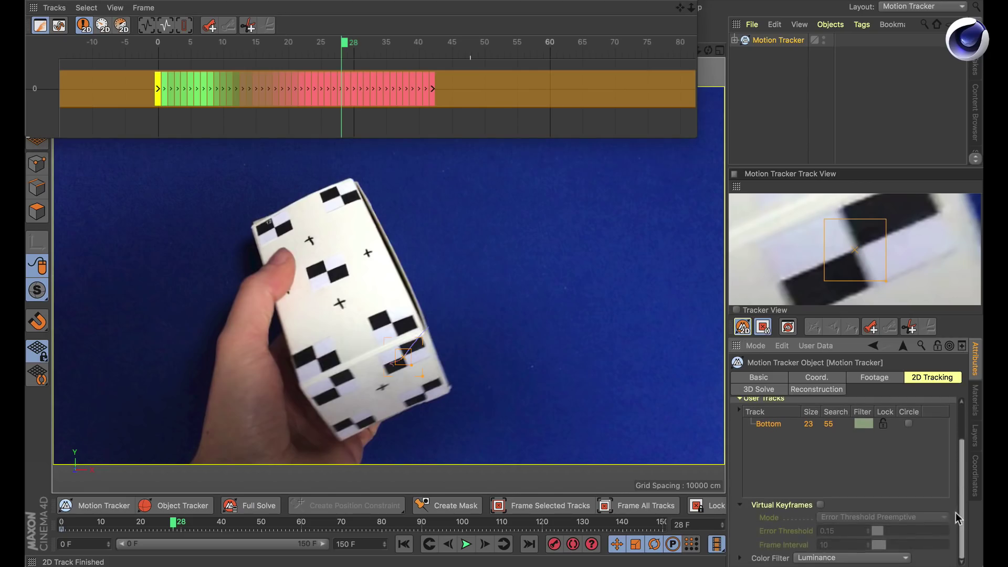
pyautogui.click(820, 506)
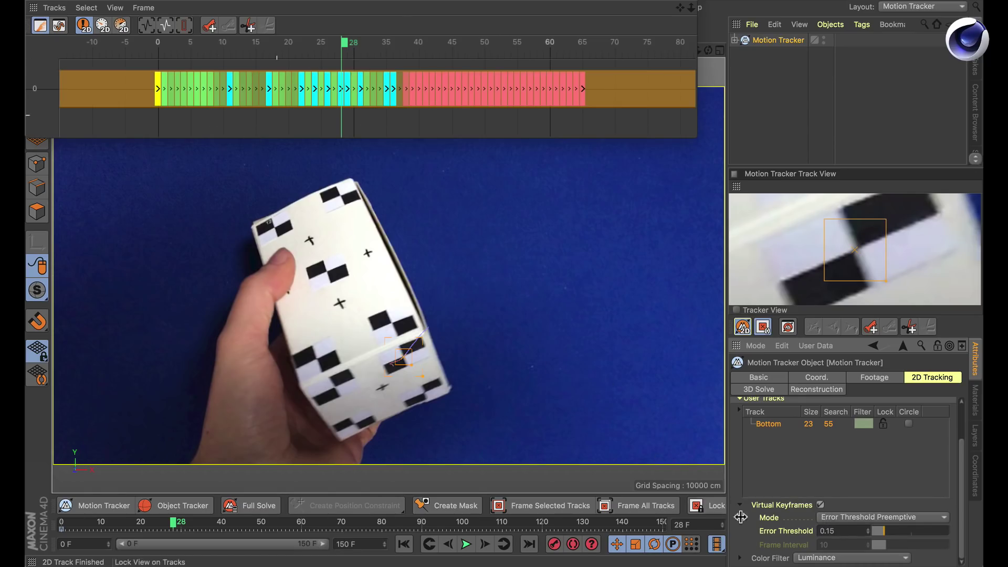
pyautogui.click(819, 505)
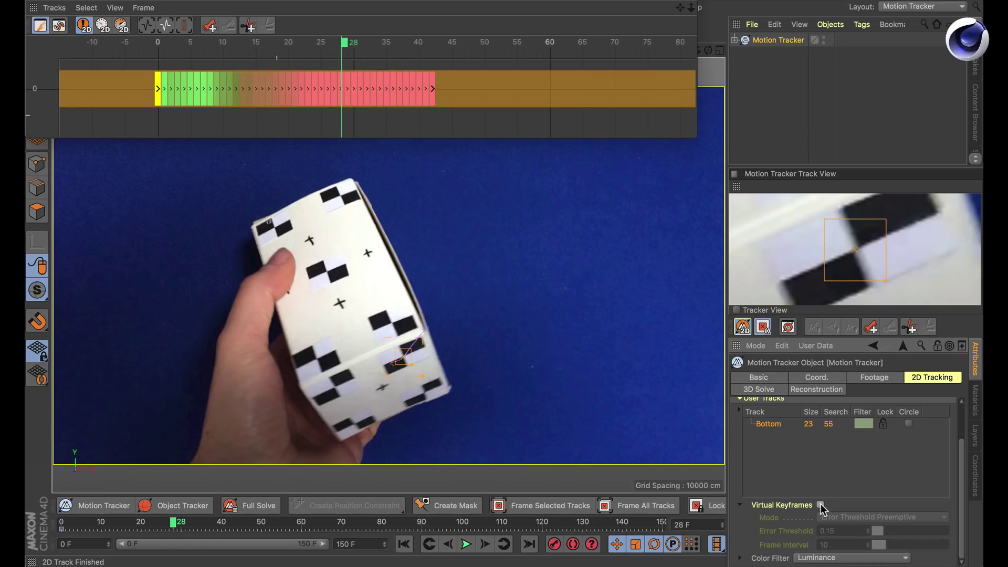
pyautogui.click(820, 505)
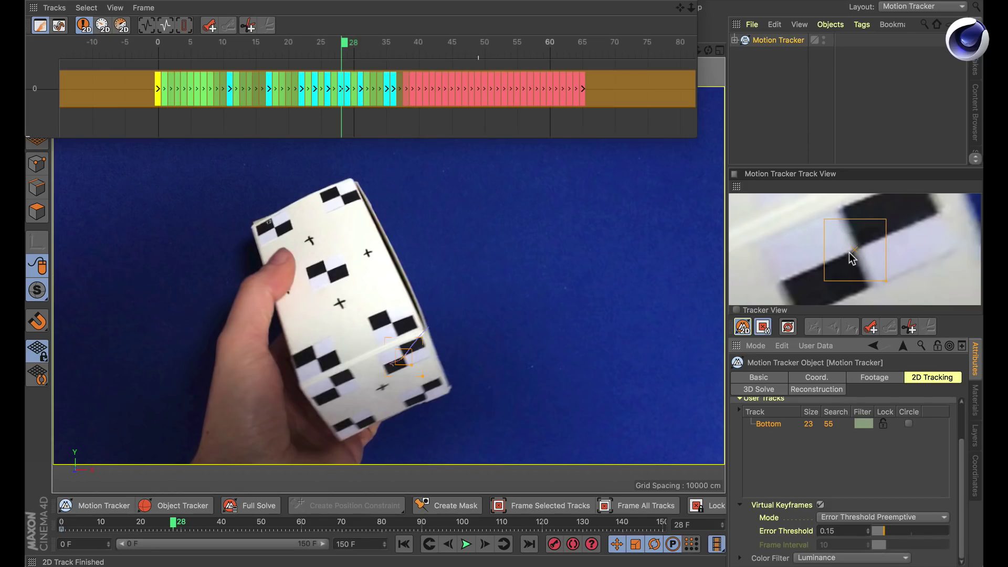
# Set the Bottom track's virtual keyframe mode to Error Threshold Exceeded and widen the graph window to fit the whole track.
pyautogui.click(899, 519)
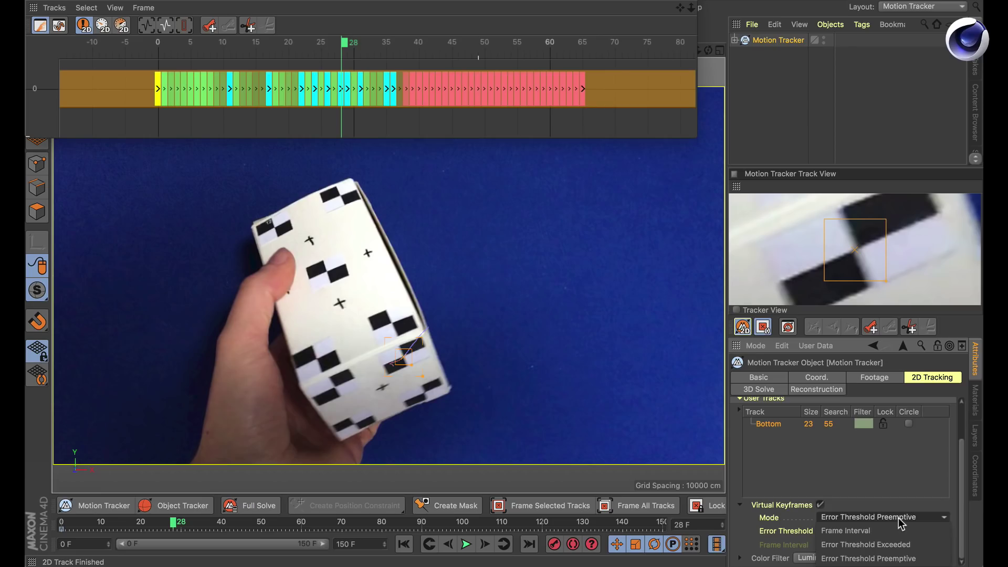
pyautogui.click(916, 545)
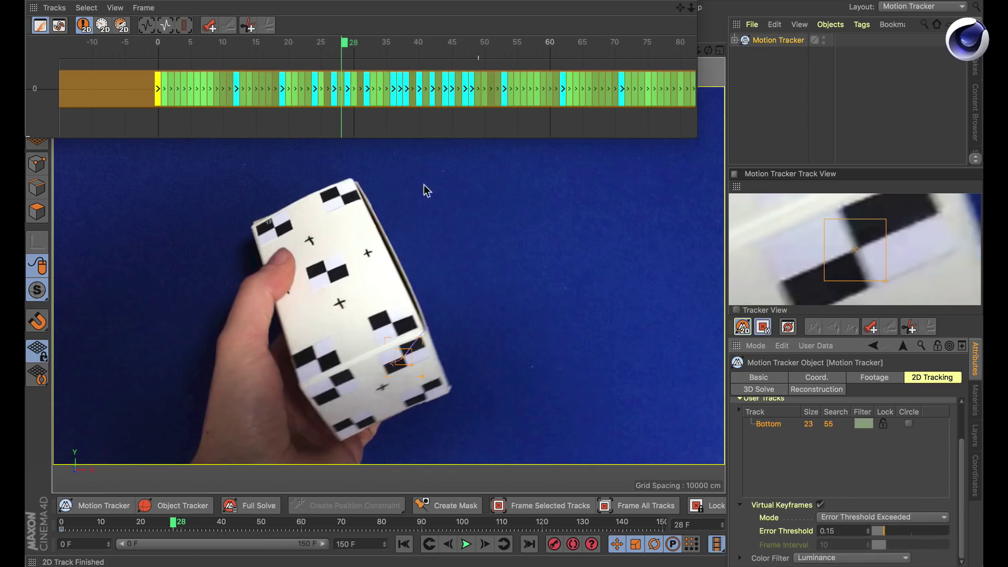
pyautogui.moveTo(697, 128); pyautogui.dragTo(836, 128)
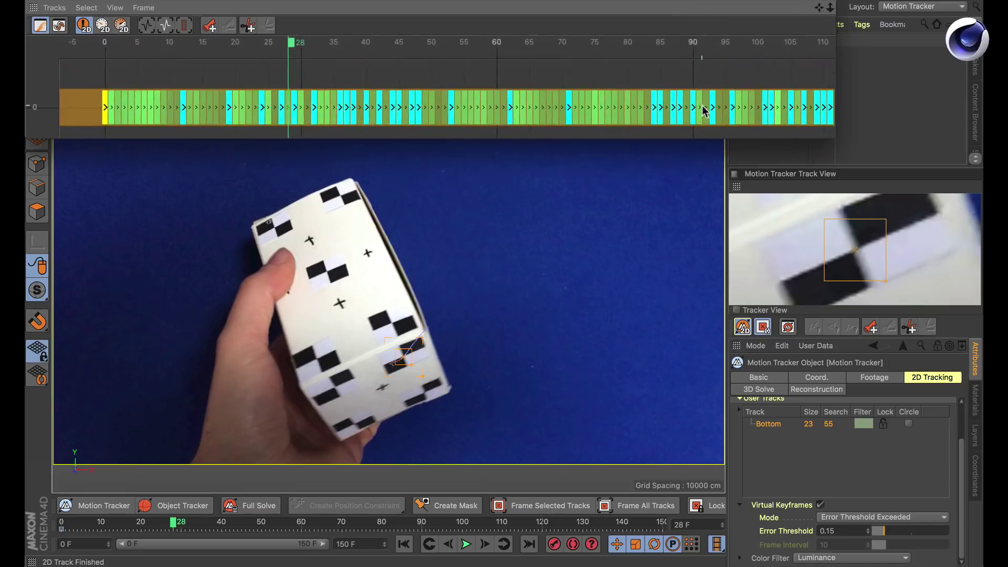
pyautogui.scroll(-3, 703, 107)
pyautogui.scroll(-3, 703, 108)
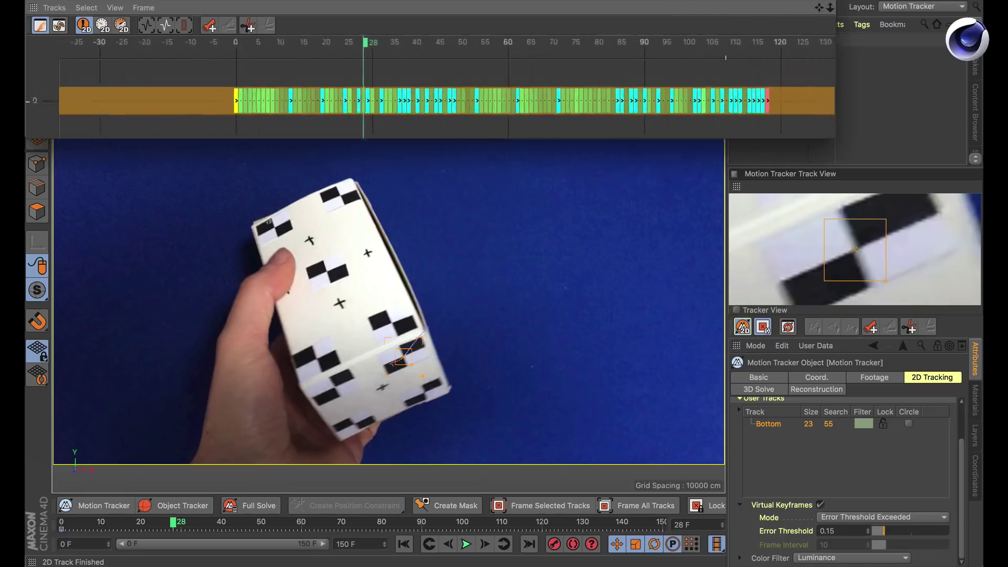
pyautogui.scroll(4, 764, 107)
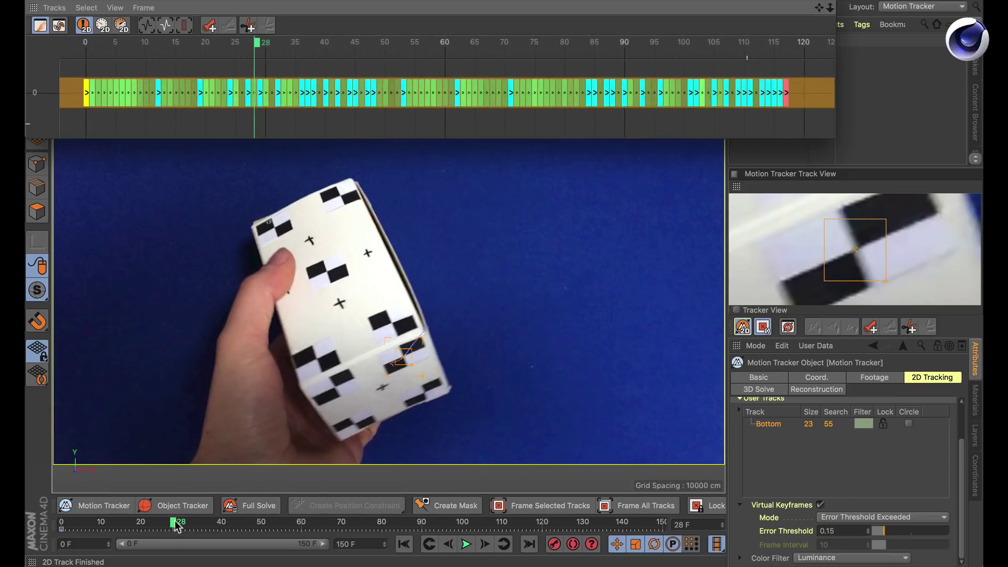
# Scrub through the footage to frame 81 and set the Bottom track's virtual keyframe mode to Frame Interval.
pyautogui.moveTo(180, 528); pyautogui.dragTo(410, 524)
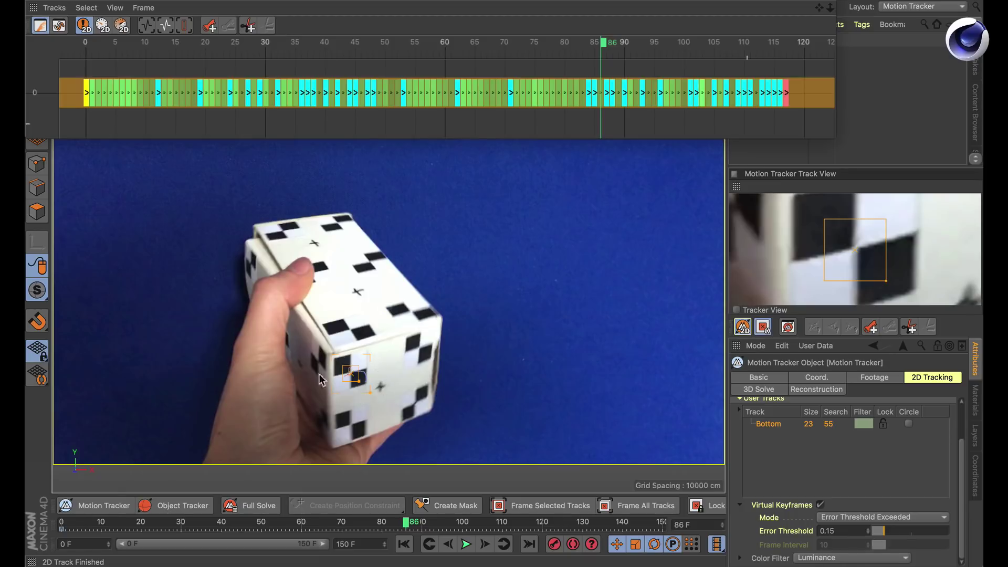
pyautogui.moveTo(168, 525); pyautogui.dragTo(386, 522)
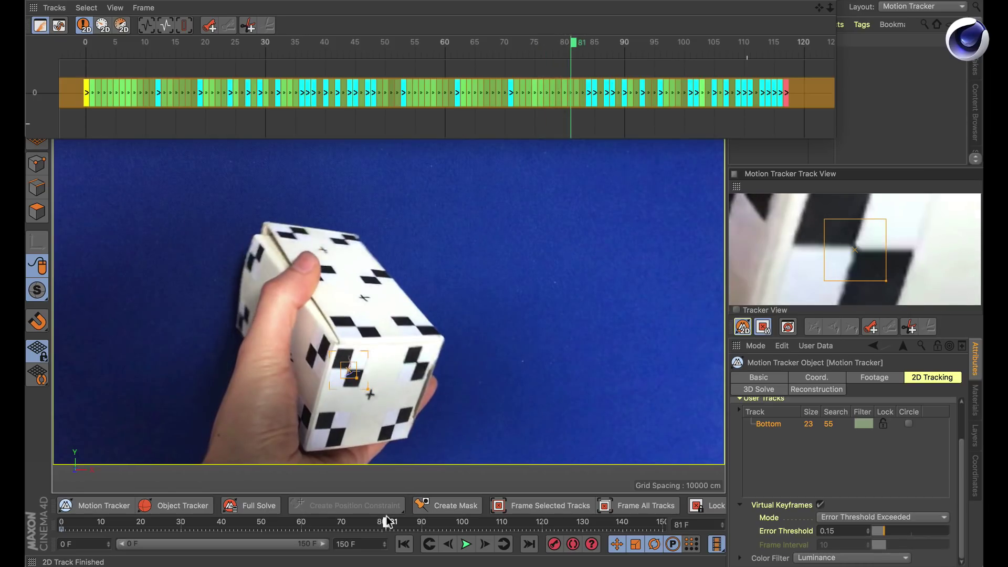
pyautogui.click(853, 519)
pyautogui.click(853, 529)
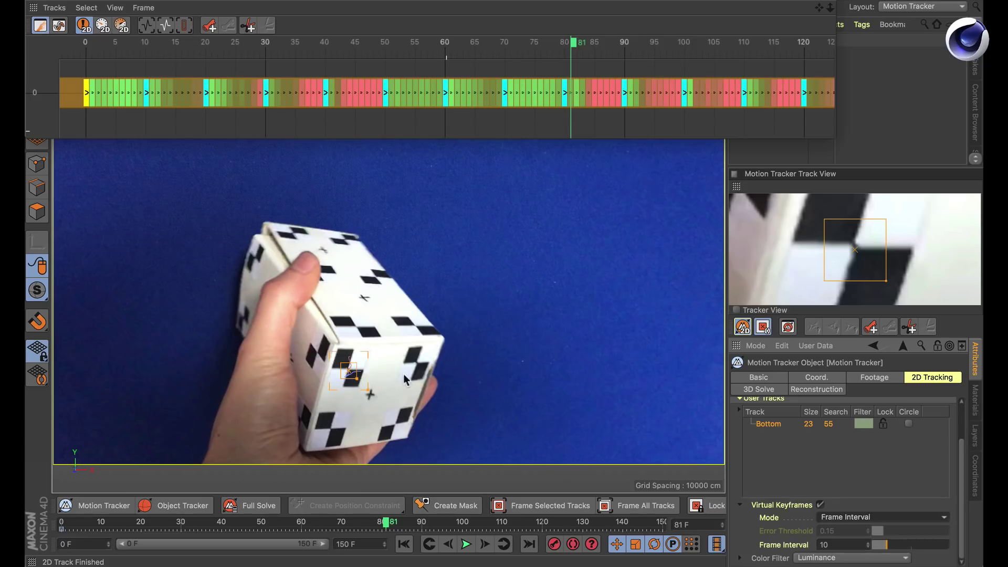
# Add three user tracks on the other three checker markers of the box's bottom face at frame 81.
pyautogui.keyDown('ctrl'); pyautogui.click(417, 360); pyautogui.keyUp('ctrl')
pyautogui.keyDown('ctrl'); pyautogui.click(394, 424); pyautogui.keyUp('ctrl')
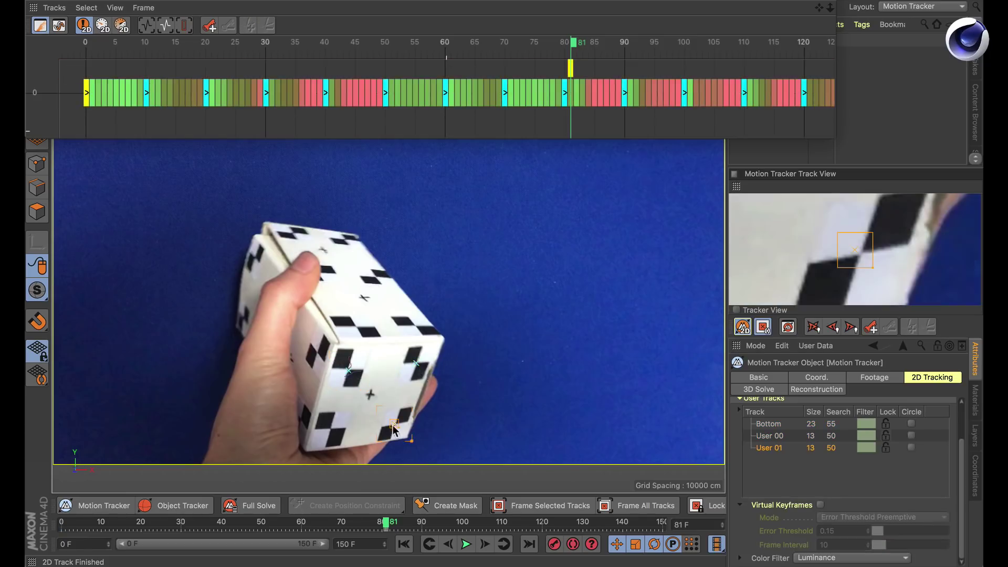
pyautogui.keyDown('ctrl'); pyautogui.click(331, 429); pyautogui.keyUp('ctrl')
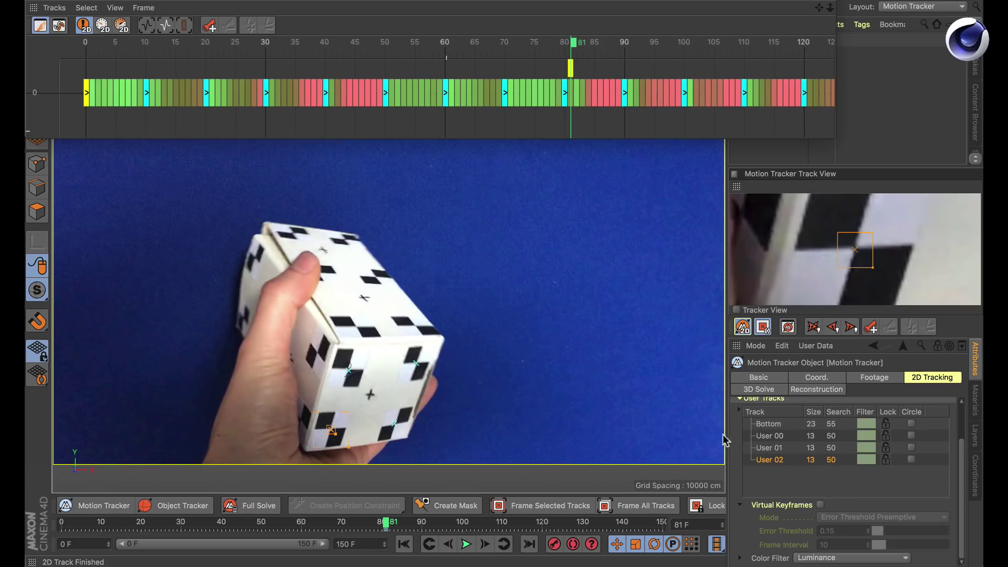
# Create a new folder in the user tracks list and name it Bottom.
pyautogui.rightClick(778, 478)
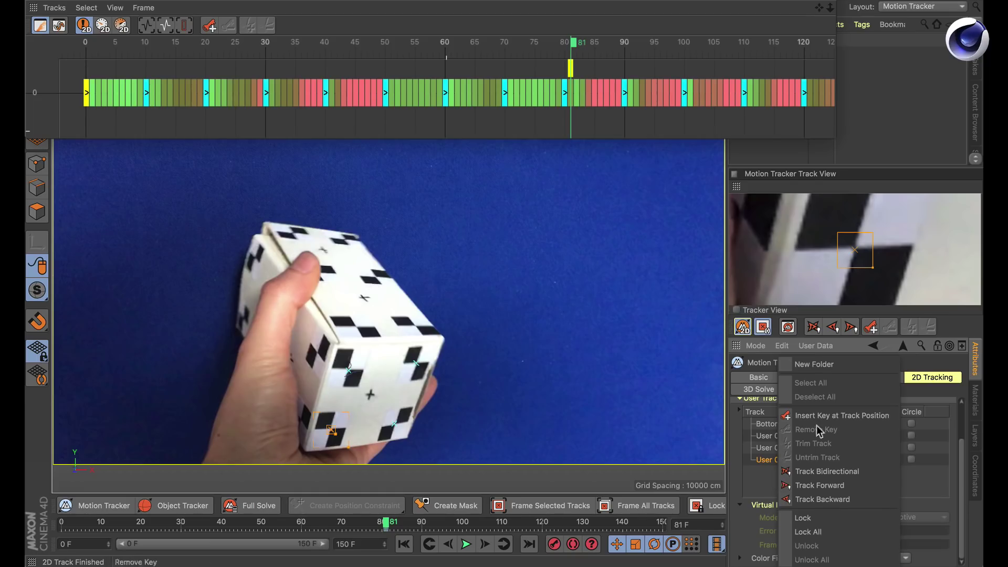
pyautogui.click(812, 365)
pyautogui.doubleClick(787, 473)
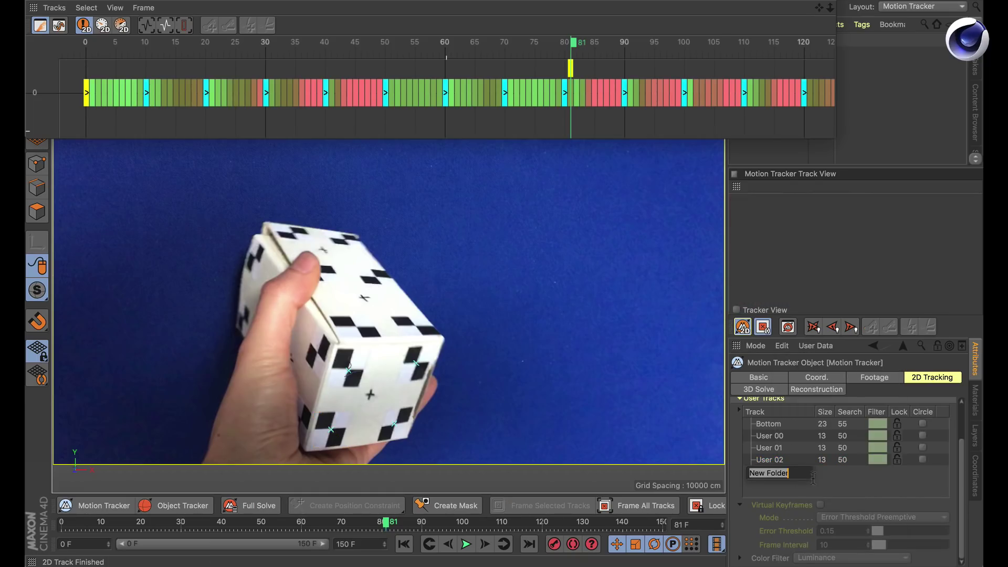
pyautogui.write('Bottom')
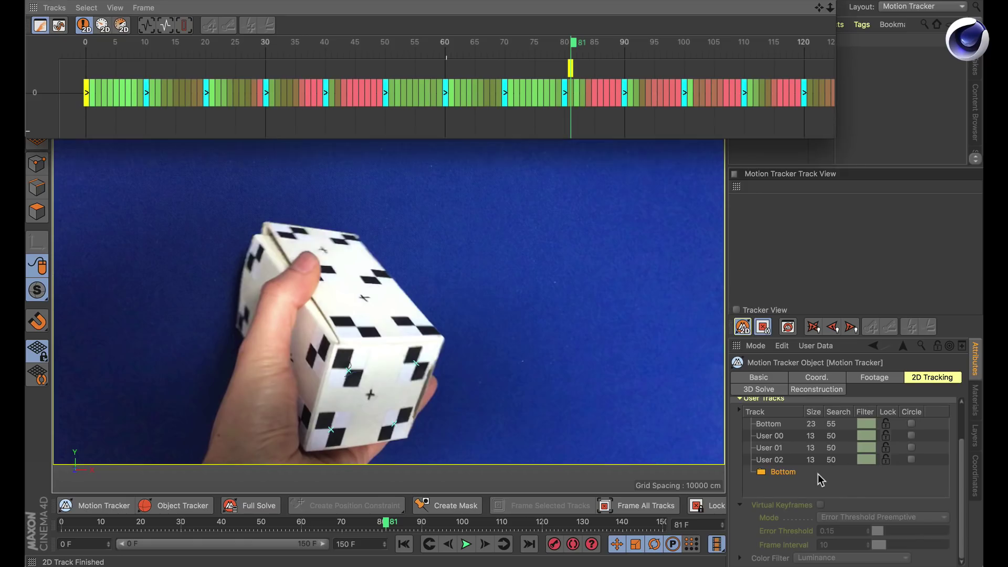
# Select the tracks Bottom, User 00, User 01 and User 02 and move them into the Bottom folder.
pyautogui.click(765, 460)
pyautogui.keyDown('shift'); pyautogui.click(772, 429); pyautogui.keyUp('shift')
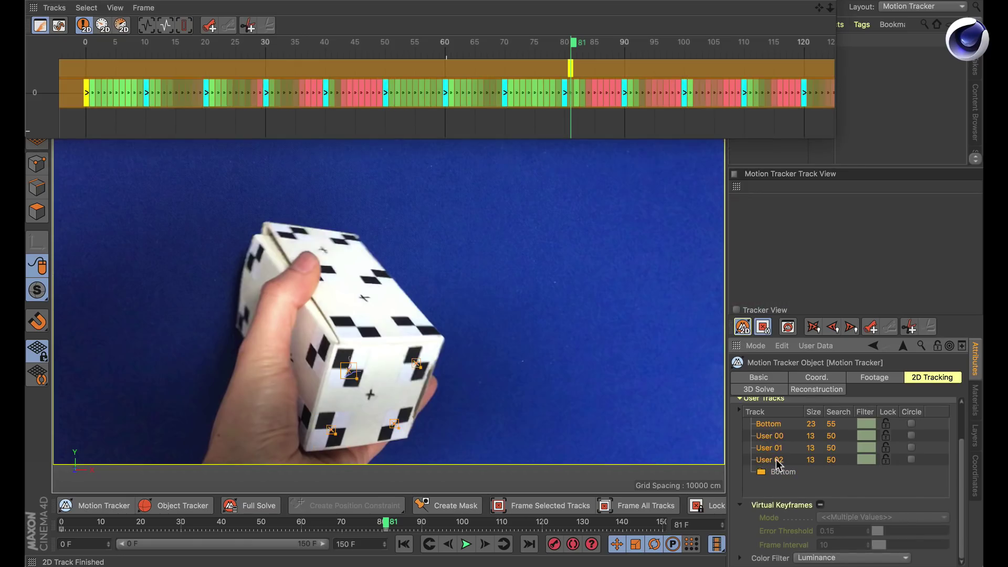
pyautogui.moveTo(778, 462)
pyautogui.mouseDown()
pyautogui.moveTo(790, 479)
pyautogui.moveTo(781, 472)
pyautogui.mouseUp()
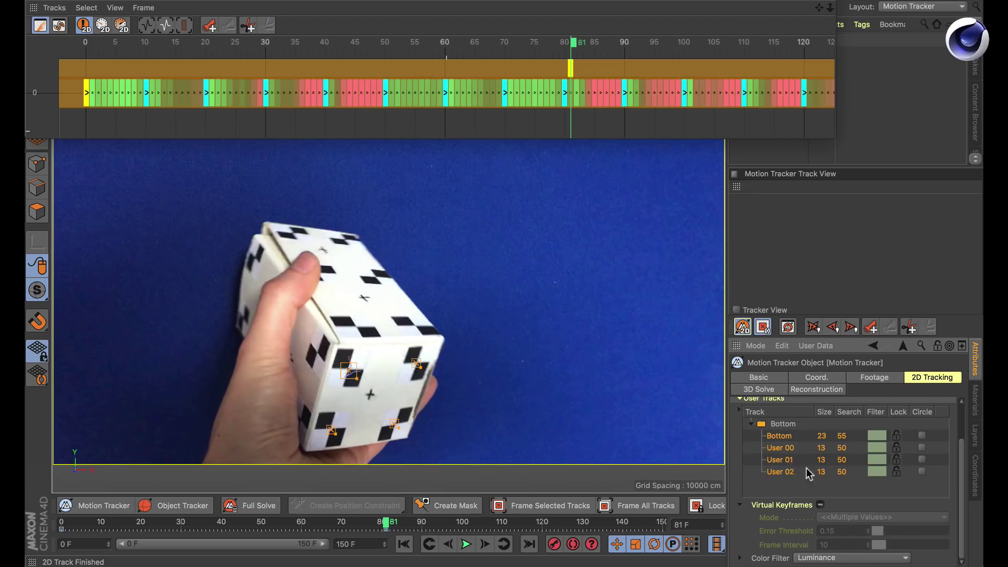
# Lock the tracks User 00 and User 02, and enable the circular pattern for User 01 and Bottom.
pyautogui.click(896, 447)
pyautogui.click(896, 471)
pyautogui.click(921, 459)
pyautogui.click(921, 435)
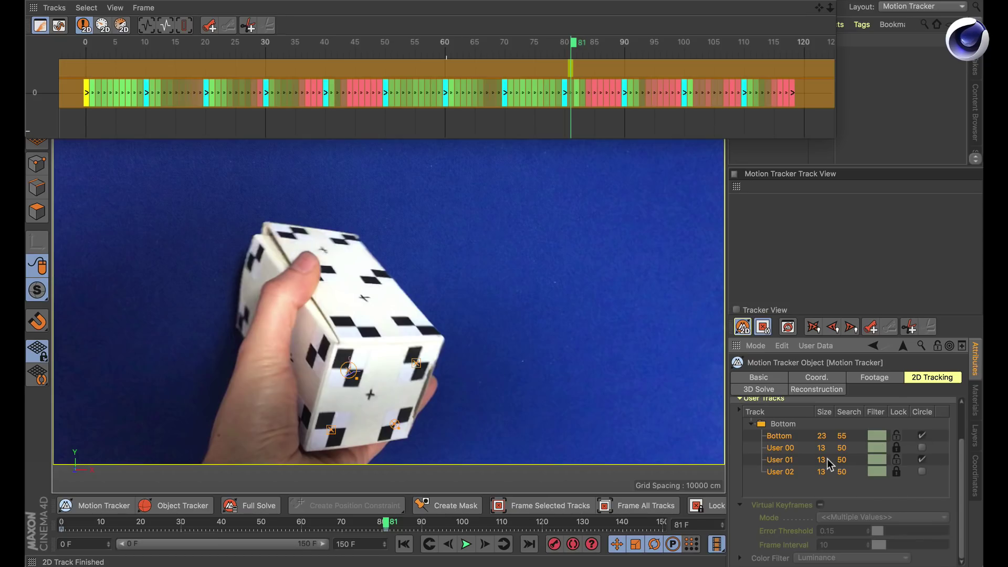
# Select only the Bottom track and scrub the footage to frames 52 and 55 to check its circular pattern.
pyautogui.click(779, 436)
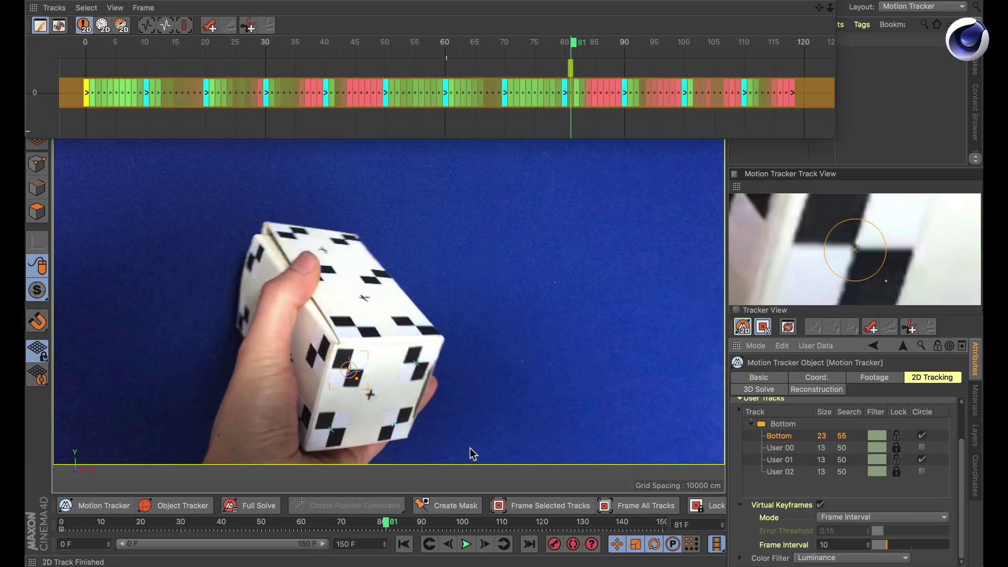
pyautogui.moveTo(386, 523); pyautogui.dragTo(271, 537)
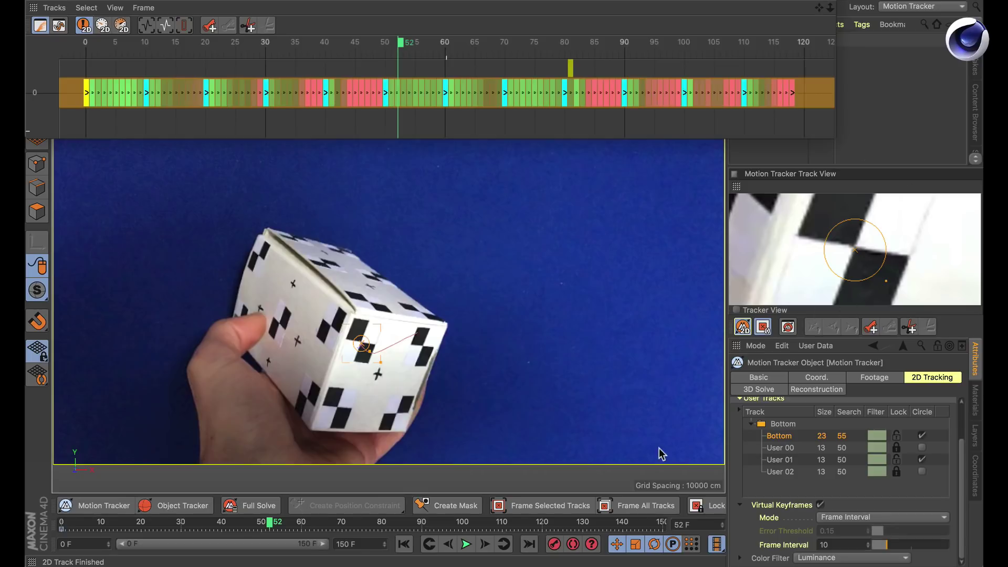
pyautogui.moveTo(270, 523)
pyautogui.mouseDown()
pyautogui.moveTo(378, 523)
pyautogui.moveTo(270, 511)
pyautogui.moveTo(209, 519)
pyautogui.moveTo(277, 524)
pyautogui.moveTo(236, 523)
pyautogui.moveTo(258, 531)
pyautogui.moveTo(282, 524)
pyautogui.mouseUp()
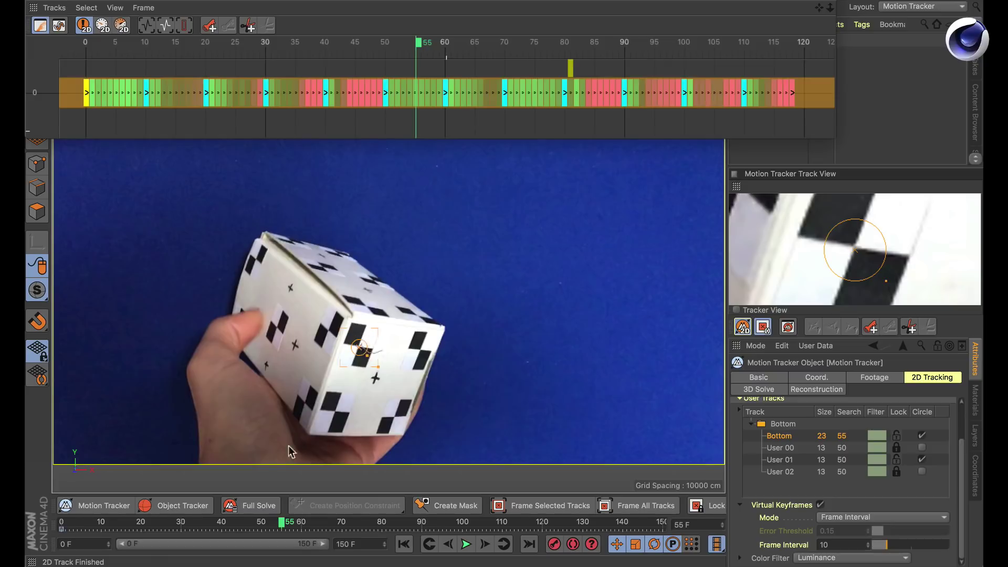
# Return to frame 0 and draw a closed mask outline around the thumb on the box with Create Mask.
pyautogui.moveTo(263, 527); pyautogui.dragTo(62, 528)
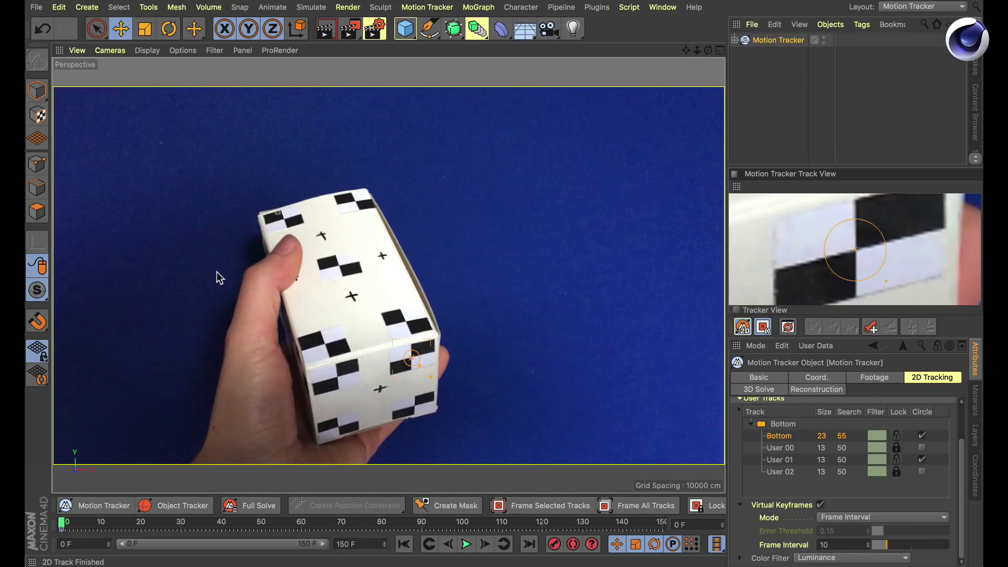
pyautogui.click(450, 506)
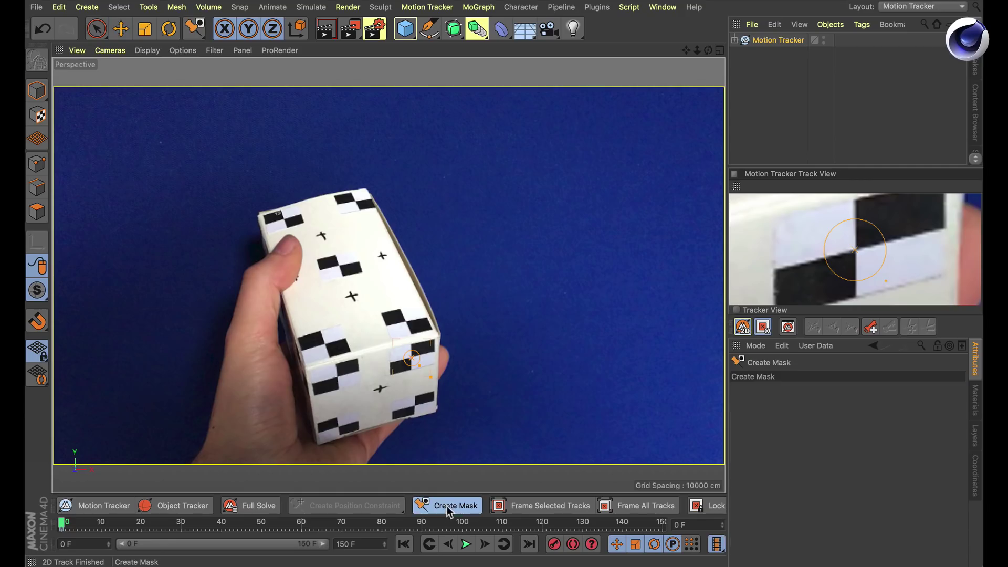
pyautogui.click(233, 271)
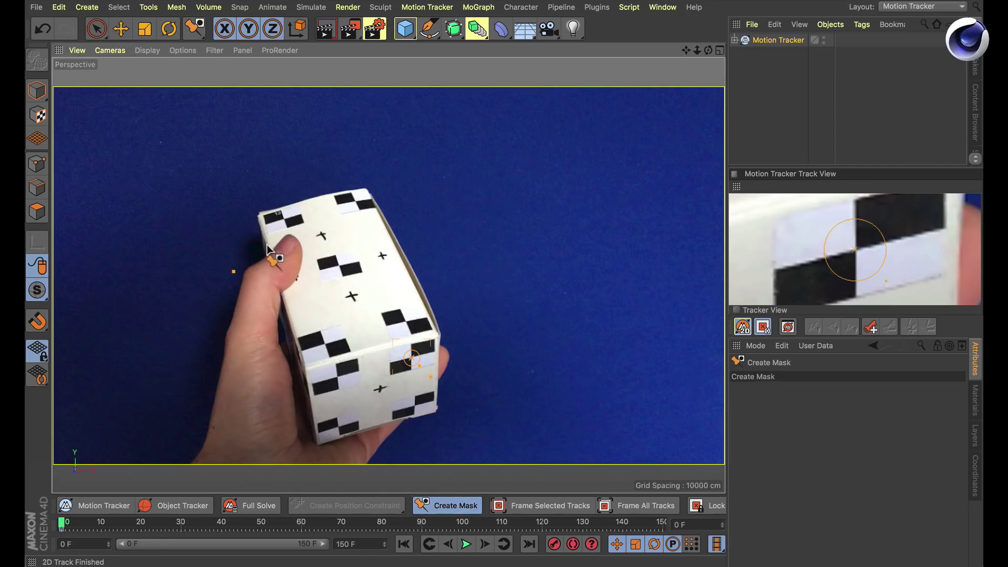
pyautogui.click(267, 246)
pyautogui.click(289, 225)
pyautogui.click(309, 238)
pyautogui.click(306, 267)
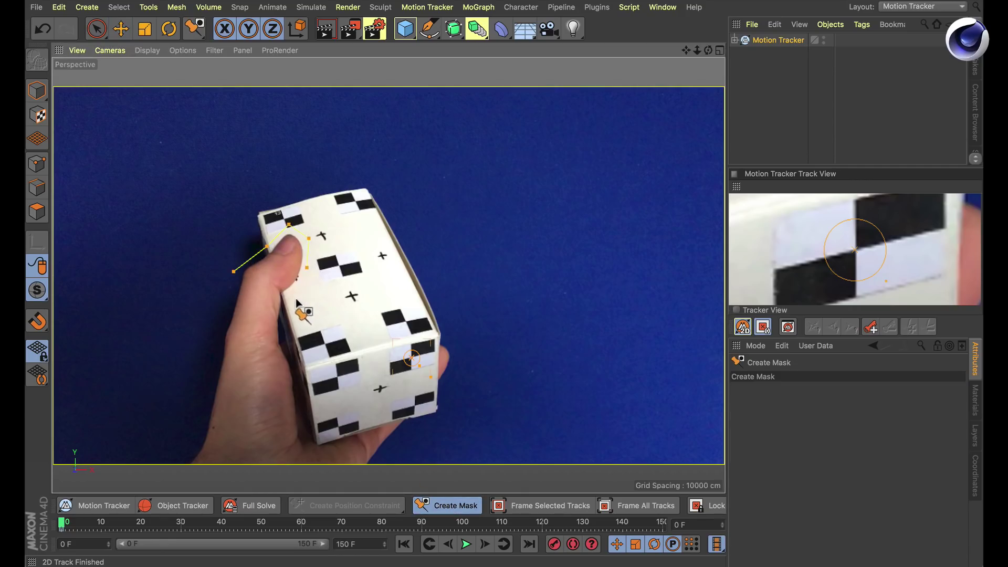
pyautogui.click(285, 309)
pyautogui.click(234, 271)
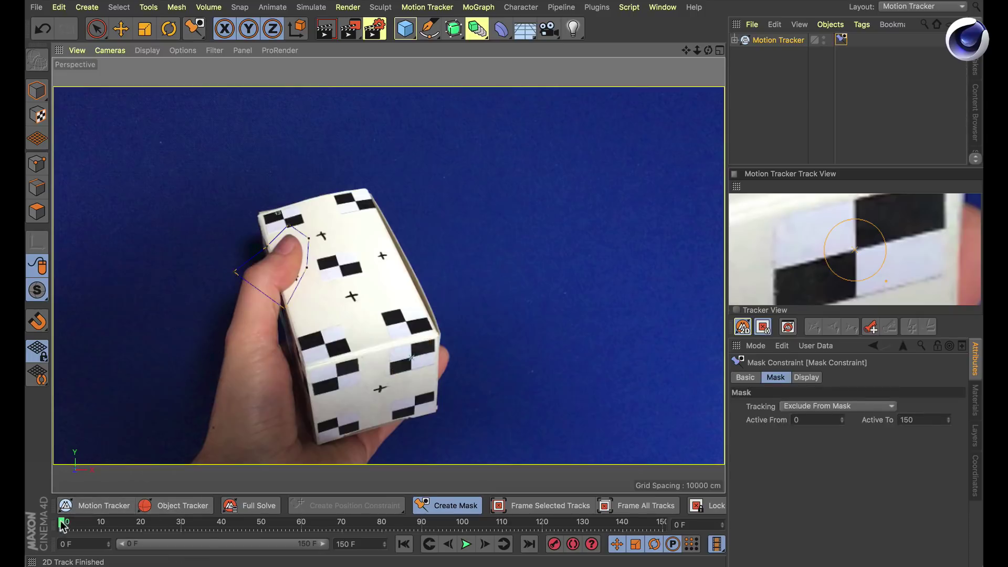
# Go to frame 27 and select all points of the thumb mask with Rectangle Selection.
pyautogui.moveTo(61, 523); pyautogui.dragTo(170, 533)
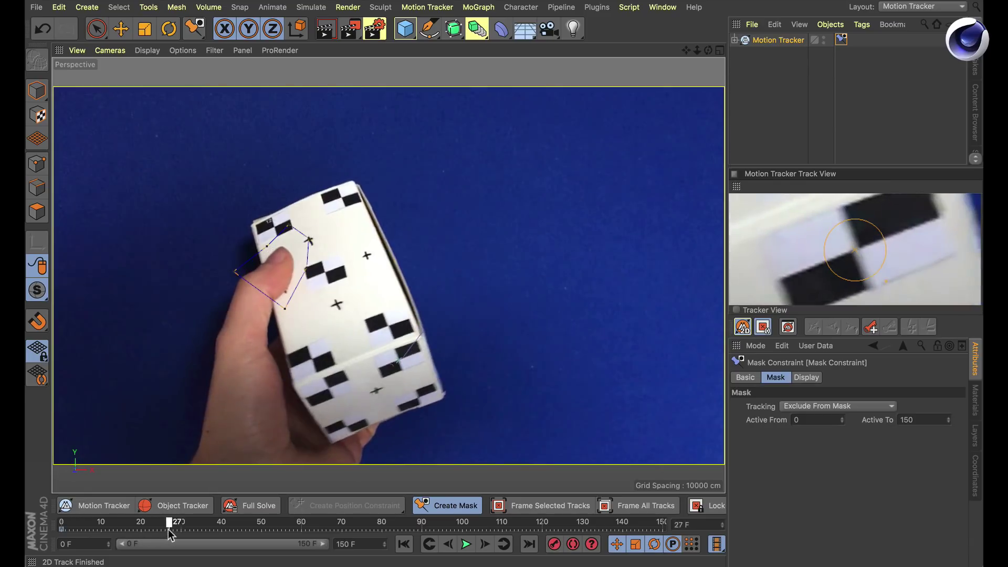
pyautogui.click(96, 33)
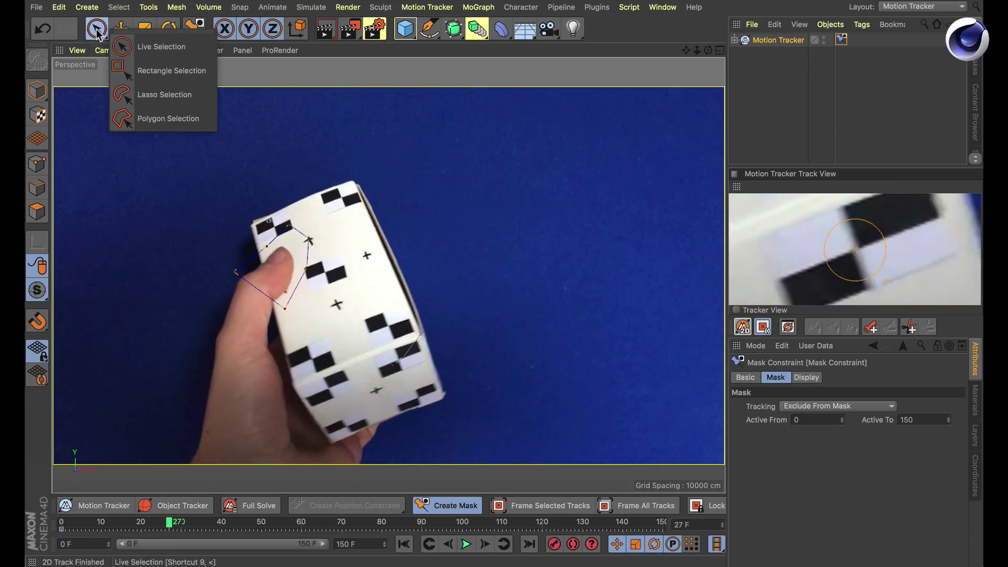
pyautogui.click(178, 75)
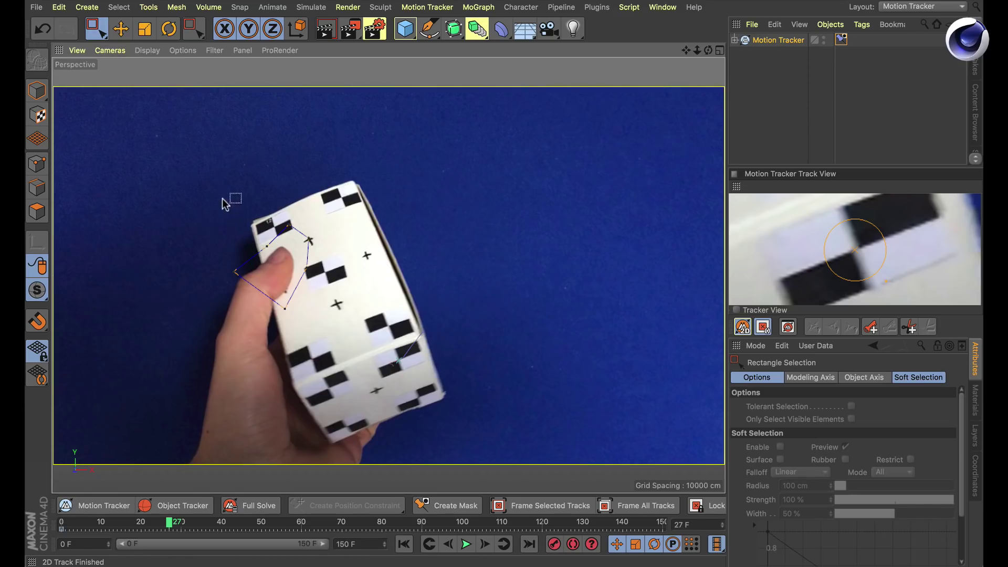
pyautogui.moveTo(222, 198); pyautogui.dragTo(318, 340)
# Move the selected mask points to follow the thumb at frame 27 and scale them slightly.
pyautogui.press('e')
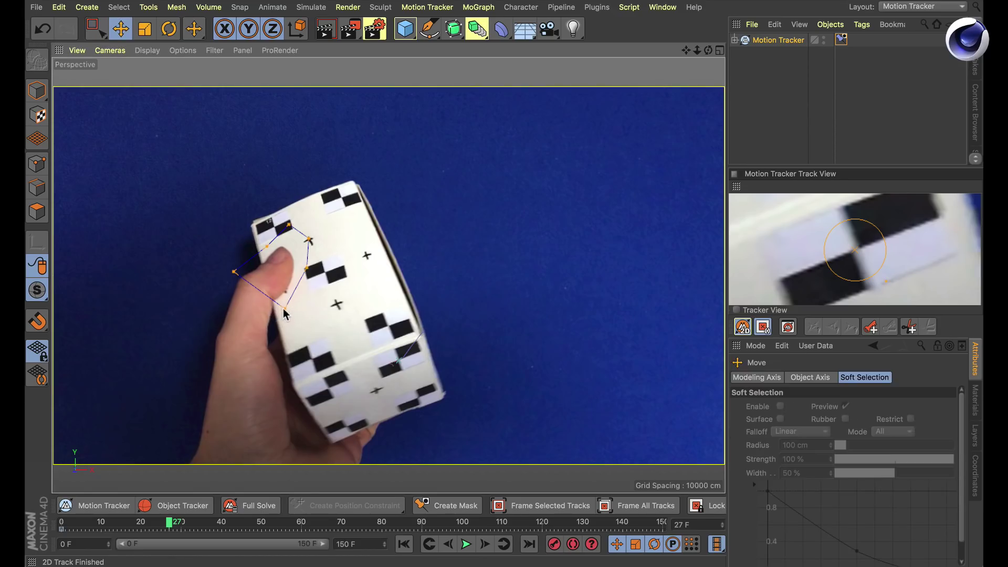
pyautogui.moveTo(284, 307)
pyautogui.mouseDown()
pyautogui.moveTo(275, 320)
pyautogui.moveTo(242, 326)
pyautogui.moveTo(277, 322)
pyautogui.mouseUp()
pyautogui.press('r')
pyautogui.press('t')
pyautogui.moveTo(267, 273)
pyautogui.mouseDown()
pyautogui.moveTo(336, 273)
pyautogui.moveTo(261, 273)
pyautogui.mouseUp()
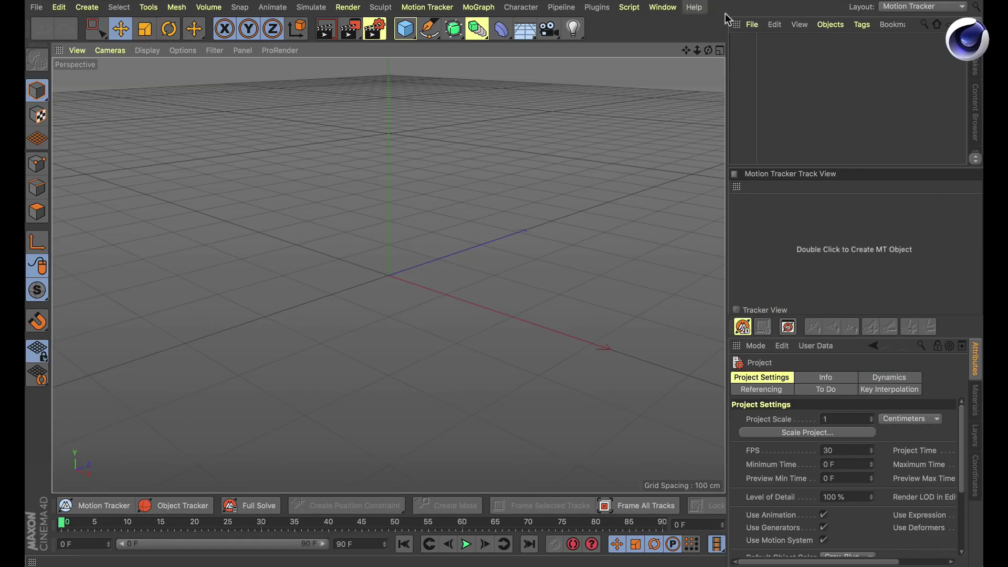
# Switch to the Startup layout and add a plane object to the empty scene.
pyautogui.click(901, 7)
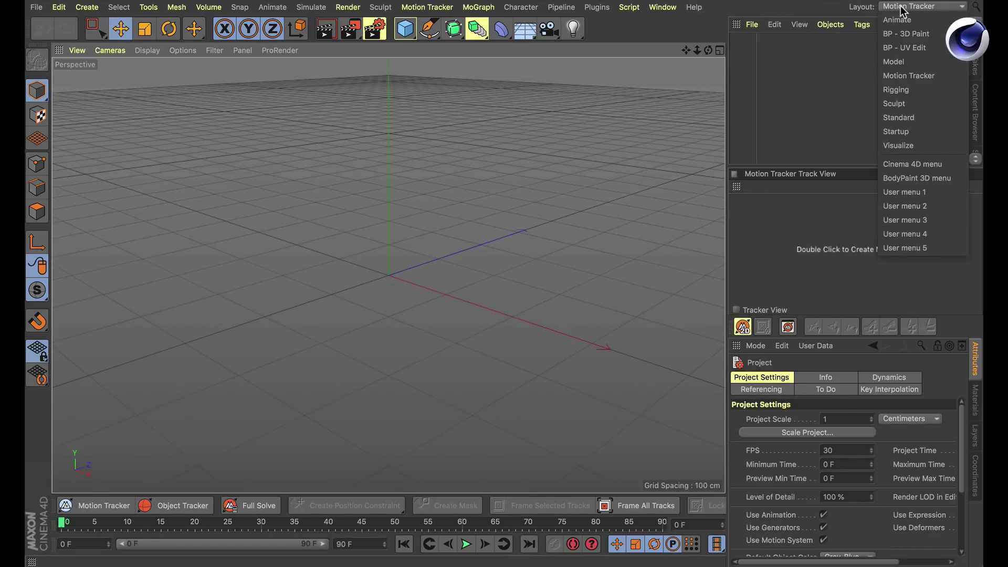
pyautogui.click(905, 131)
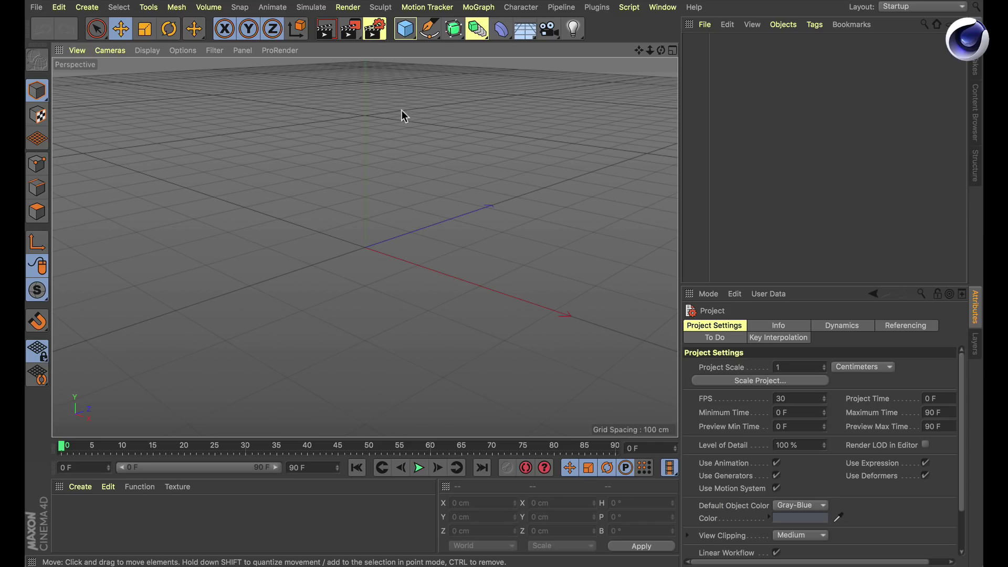
pyautogui.moveTo(405, 28); pyautogui.dragTo(530, 72)
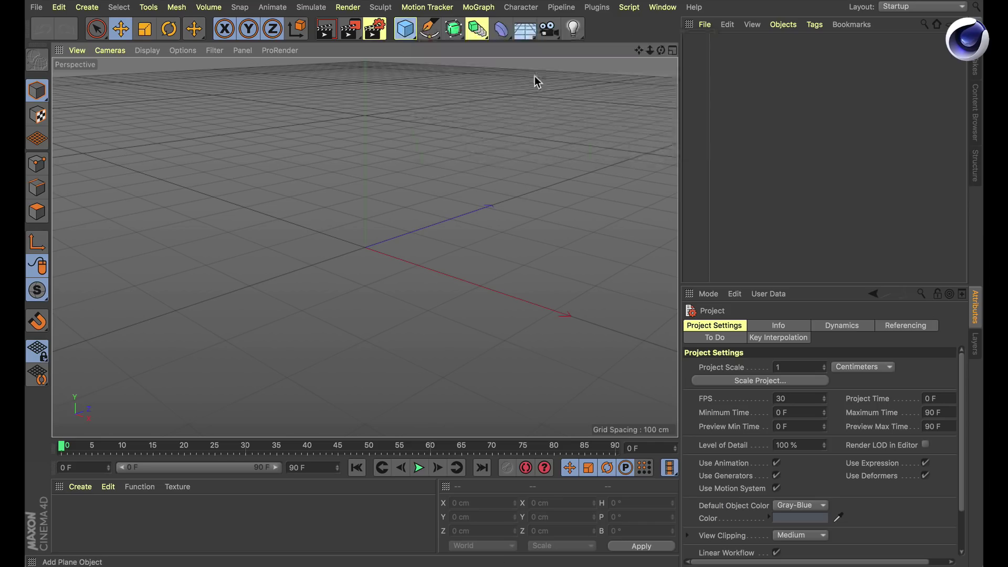
pyautogui.scroll(3, 420, 215)
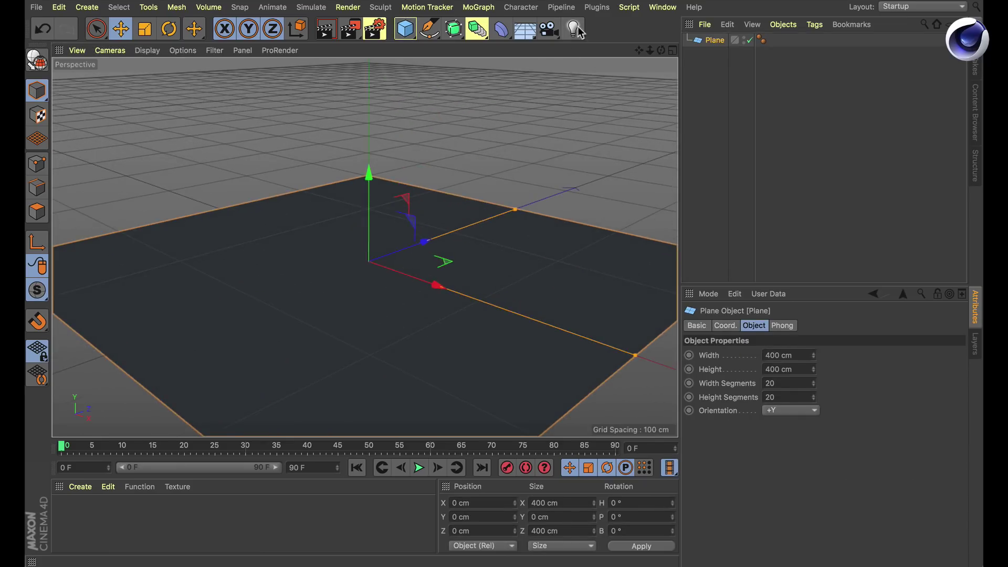
# Add an area light, rotate its heading to about -96° and move it to about X -260, Y 102, Z 29 cm.
pyautogui.moveTo(573, 28); pyautogui.dragTo(703, 118)
pyautogui.press('r')
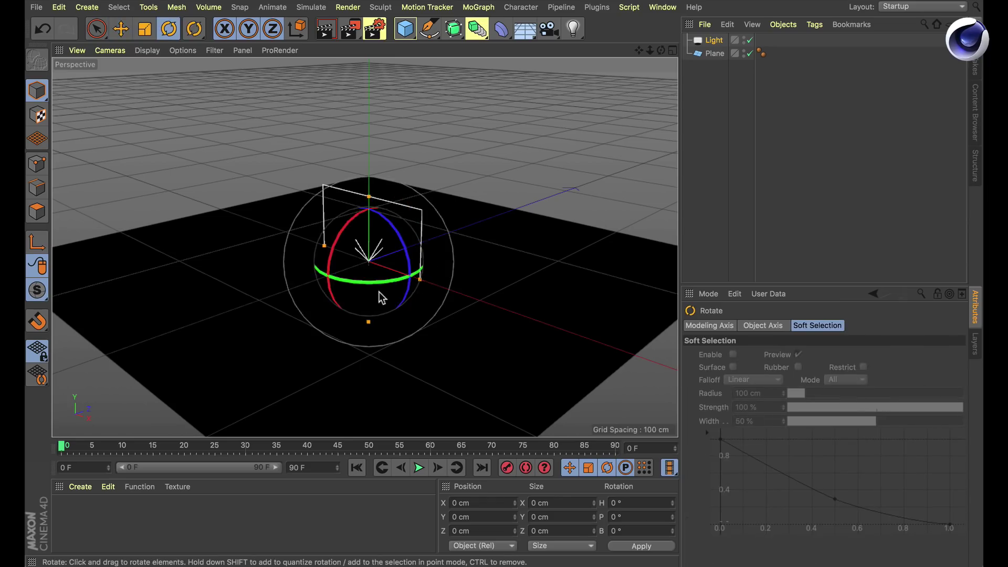
pyautogui.moveTo(383, 284); pyautogui.dragTo(272, 293)
pyautogui.press('e')
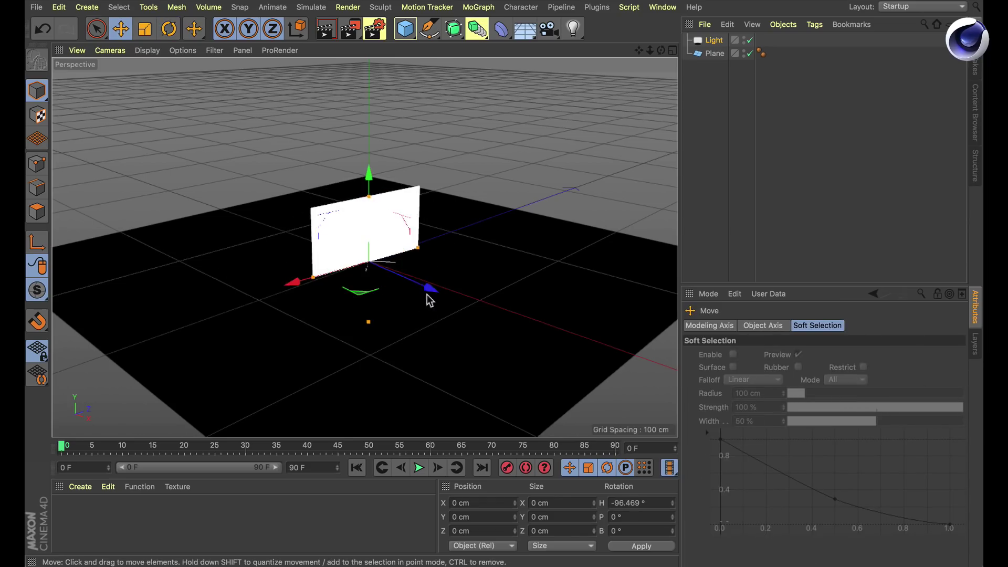
pyautogui.moveTo(425, 294); pyautogui.dragTo(220, 205)
pyautogui.moveTo(211, 112); pyautogui.dragTo(210, 30)
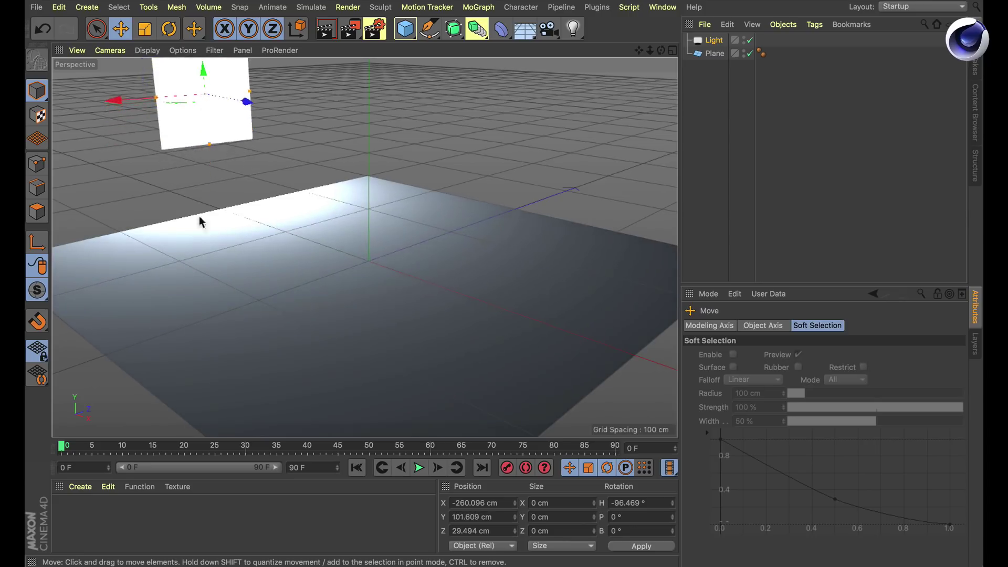
# Create a new node material, open it in the Node Editor and select both its Diffuse and Material nodes.
pyautogui.scroll(5, 322, 279)
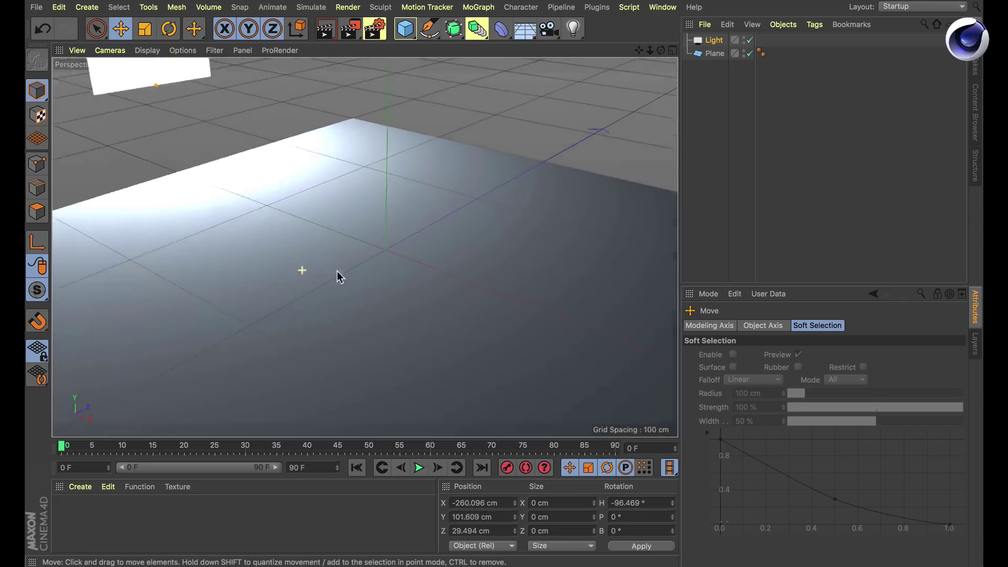
pyautogui.keyDown('alt'); pyautogui.moveTo(338, 271); pyautogui.dragTo(347, 270, button='right'); pyautogui.keyUp('alt')
pyautogui.keyDown('alt'); pyautogui.moveTo(347, 271); pyautogui.dragTo(336, 201, button='middle'); pyautogui.keyUp('alt')
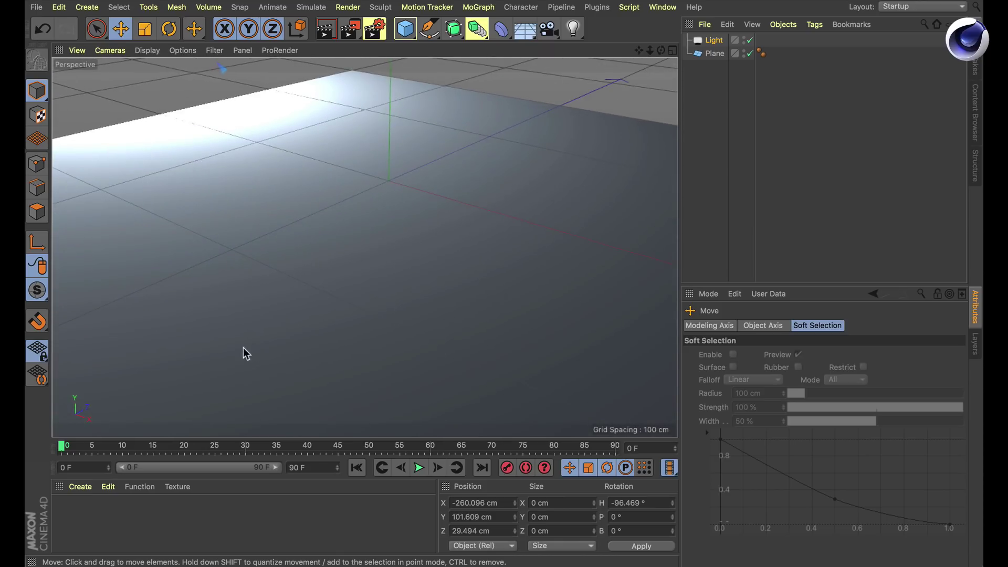
pyautogui.click(80, 487)
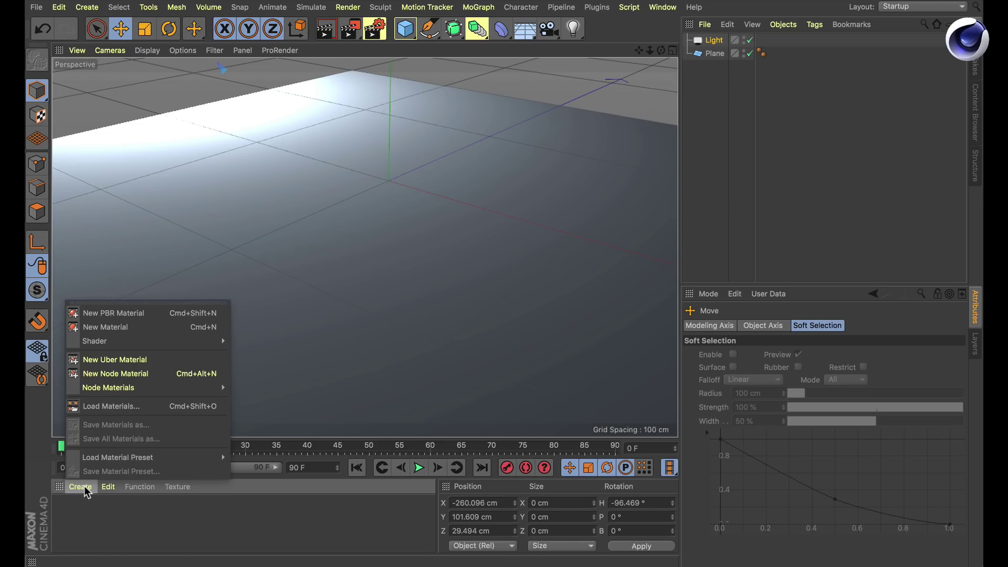
pyautogui.click(130, 373)
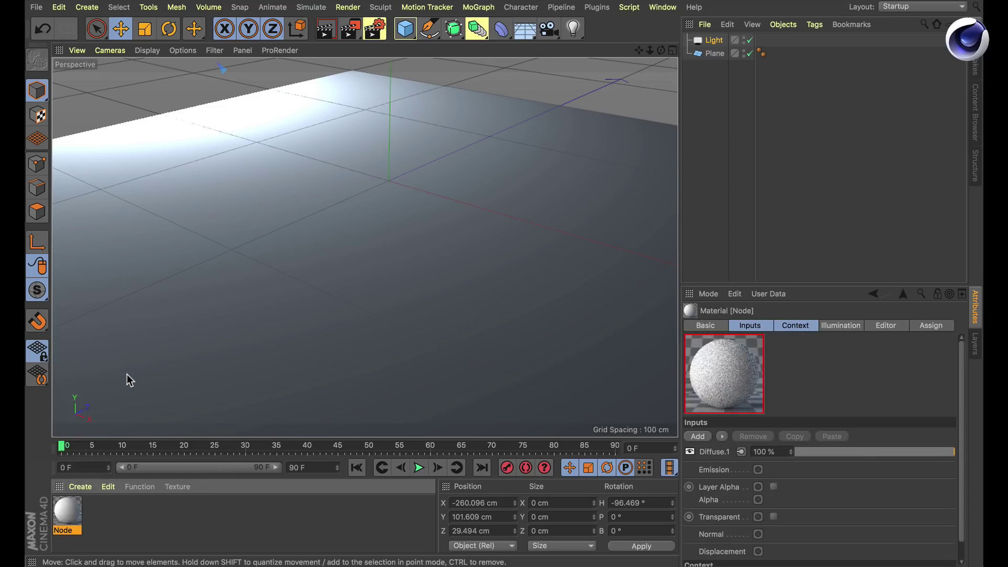
pyautogui.doubleClick(68, 512)
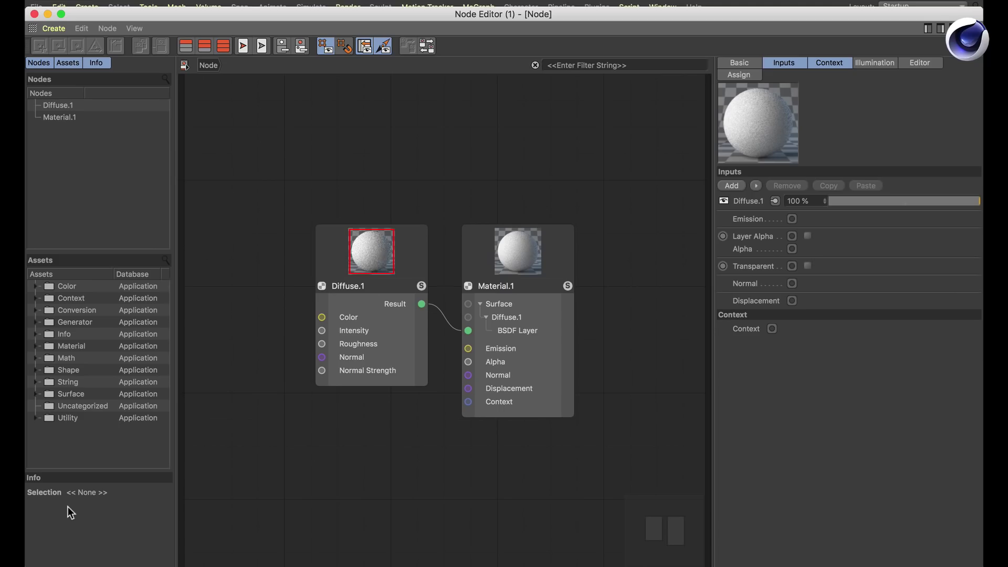
pyautogui.moveTo(596, 19); pyautogui.dragTo(595, 0)
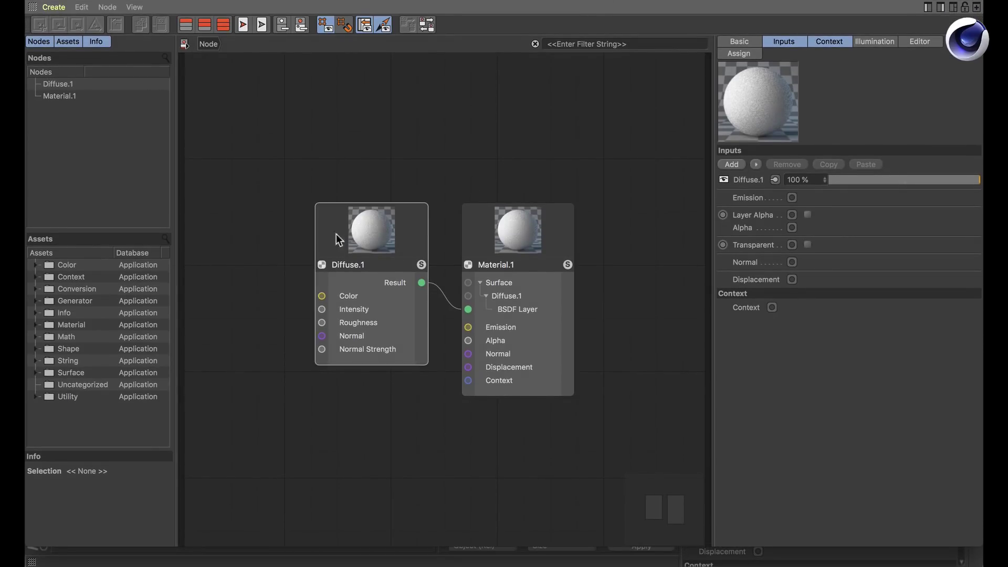
pyautogui.moveTo(366, 164); pyautogui.dragTo(544, 276)
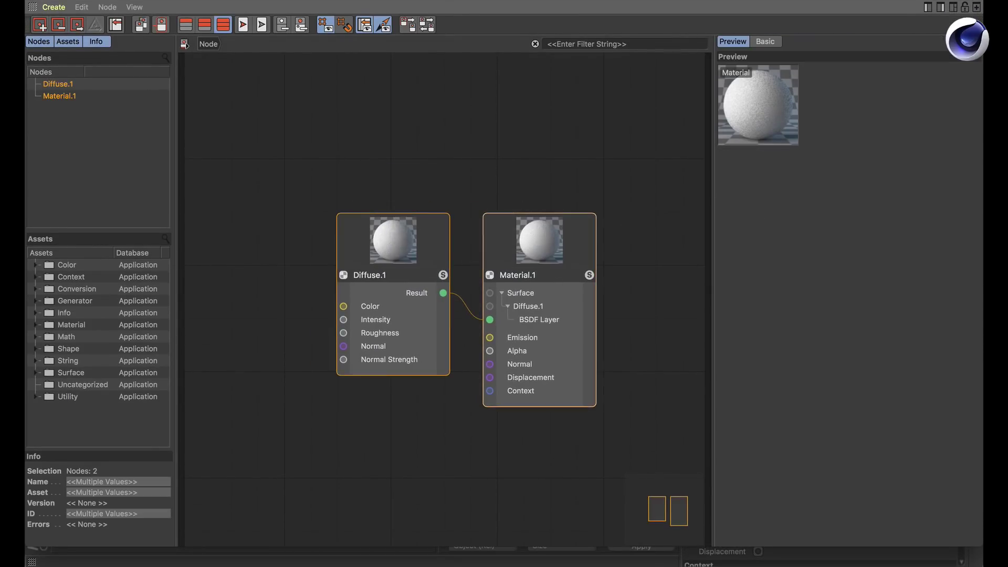
# Shrink and move the Node Editor window to uncover the Object Manager area, and show the Content Browser there.
pyautogui.moveTo(982, 0); pyautogui.dragTo(772, 67)
pyautogui.hscroll(5, 398, 286)
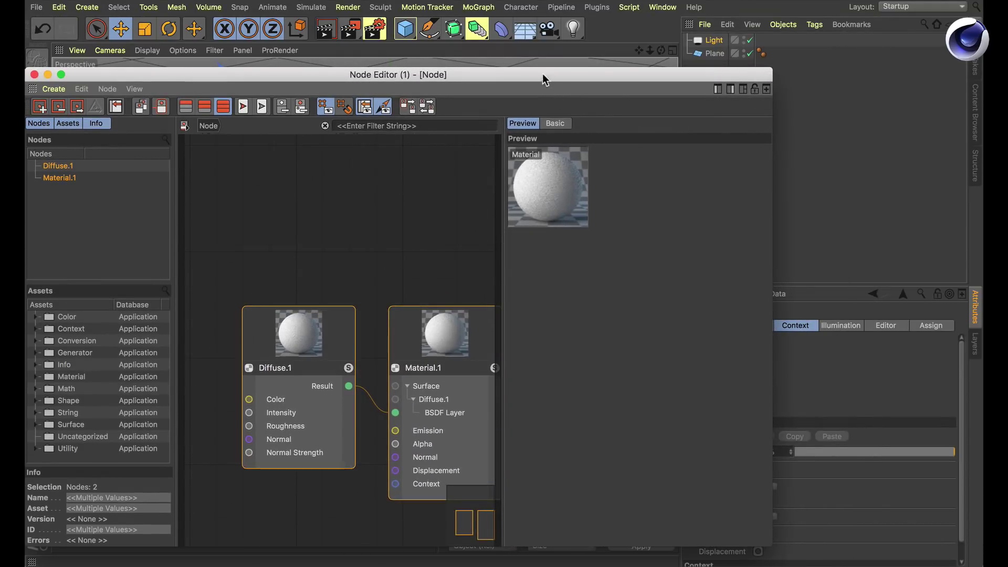
pyautogui.moveTo(686, 77); pyautogui.dragTo(578, 149)
pyautogui.click(975, 124)
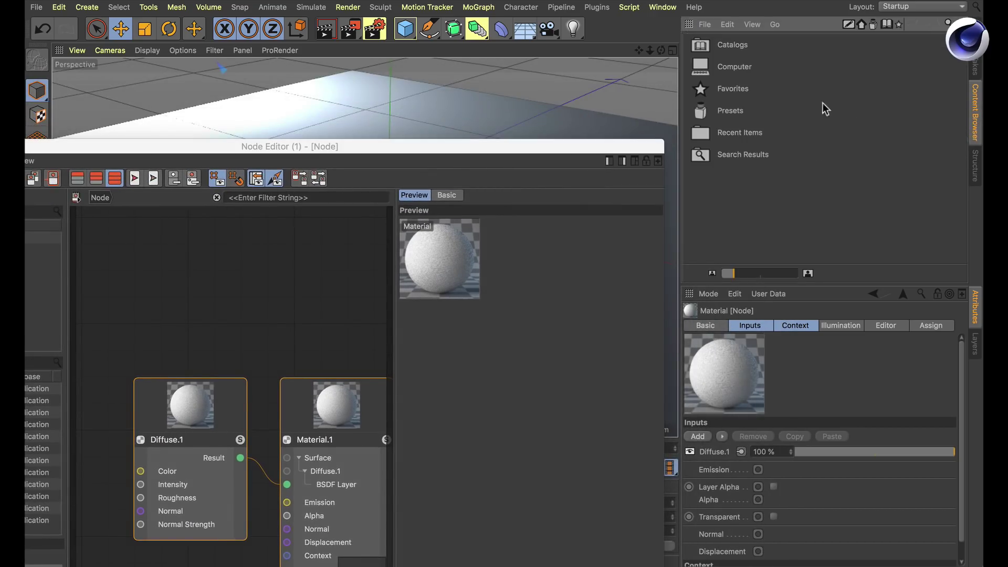
# Search the Content Browser presets for "texture" and add wood_texture3824.jpg to the material's node graph.
pyautogui.click(946, 24)
pyautogui.write('texture')
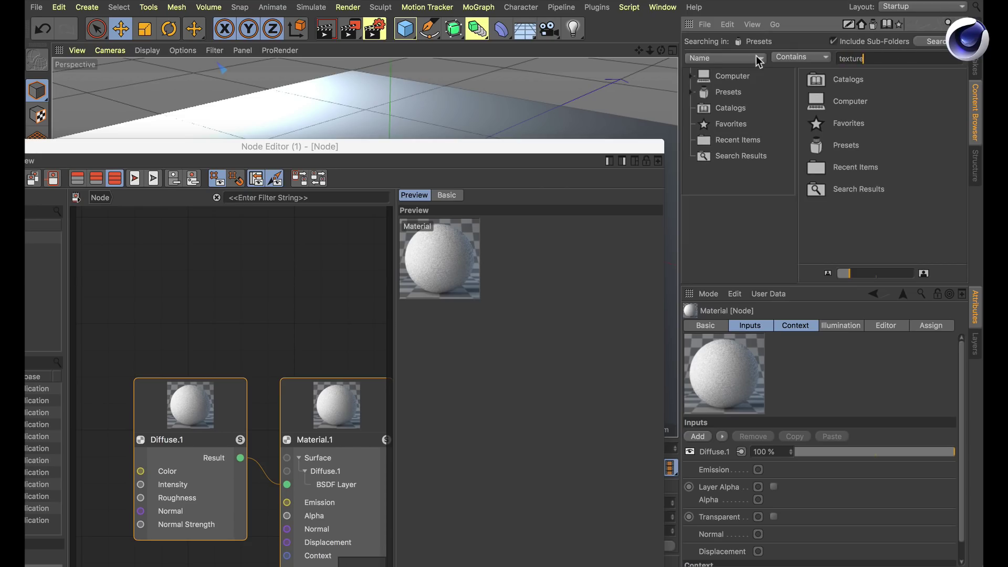
pyautogui.press('Return')
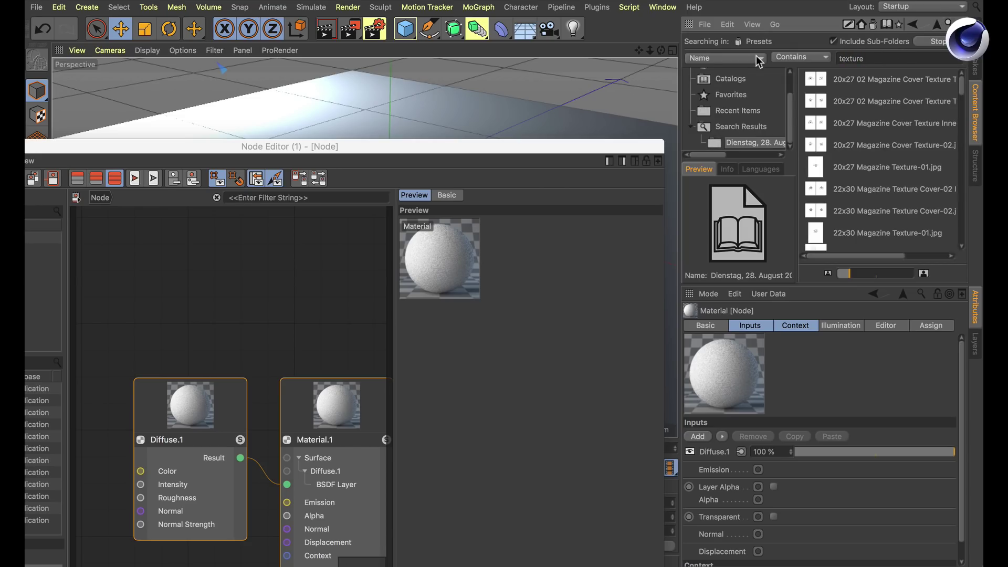
pyautogui.scroll(-15, 843, 149)
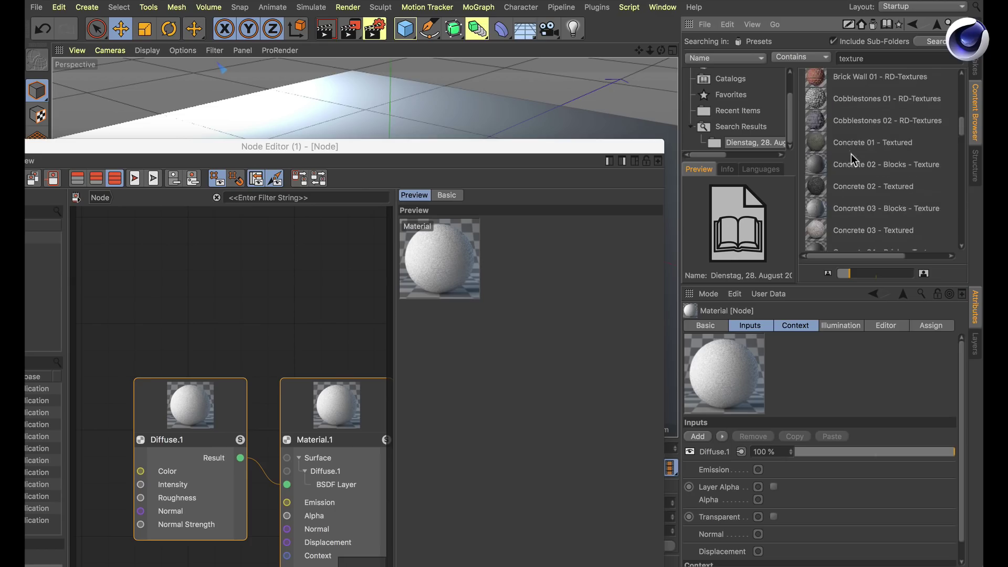
pyautogui.scroll(-2, 849, 181)
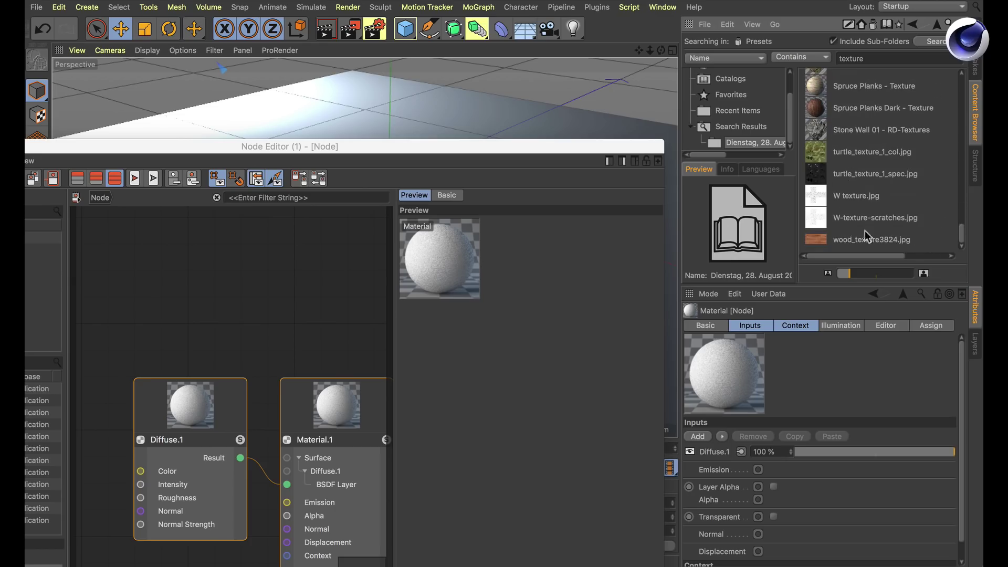
pyautogui.moveTo(823, 244); pyautogui.dragTo(569, 307)
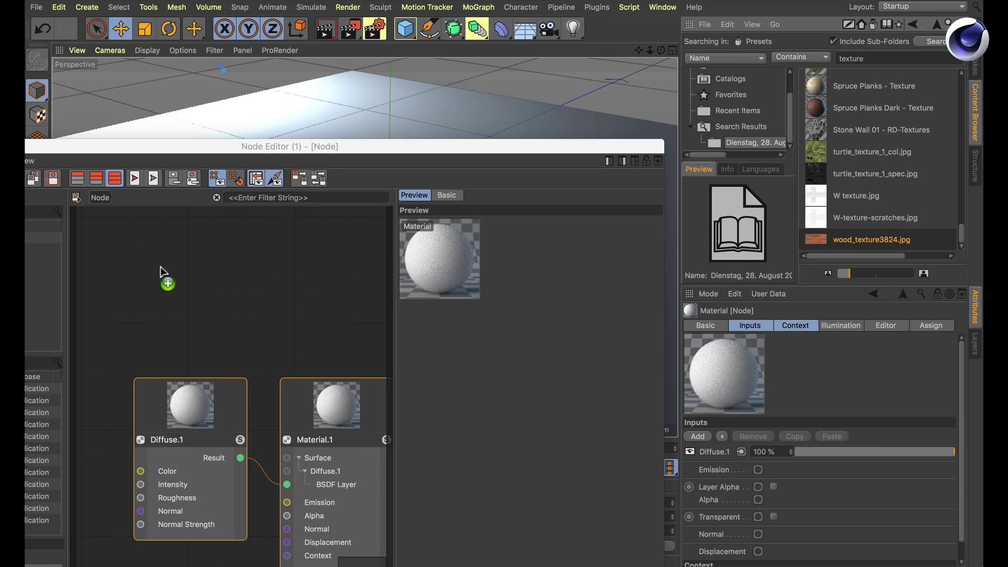
pyautogui.moveTo(161, 278); pyautogui.dragTo(168, 275)
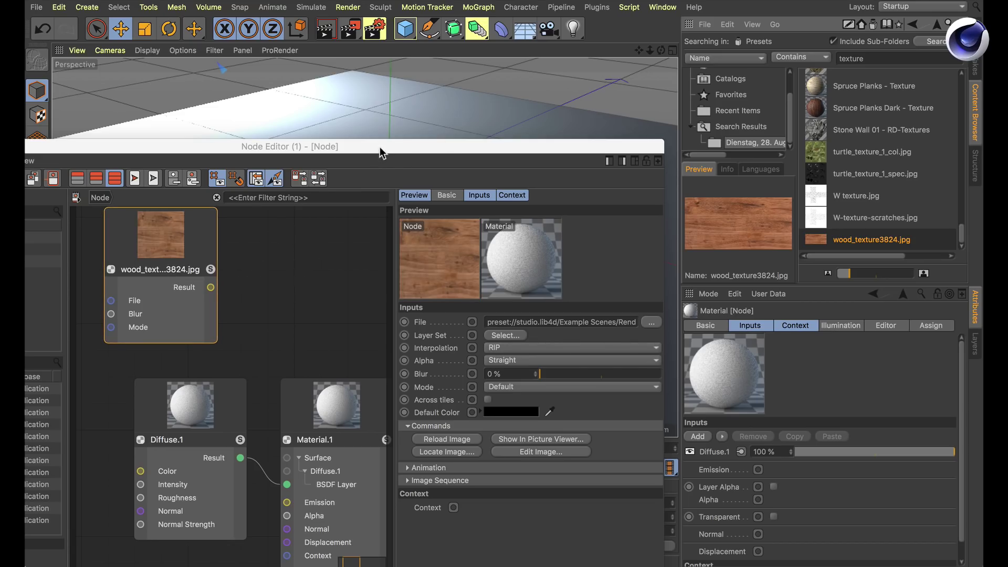
# Enlarge the Node Editor window and place the wood texture node in front of the Diffuse node's inputs.
pyautogui.moveTo(384, 146); pyautogui.dragTo(493, 0)
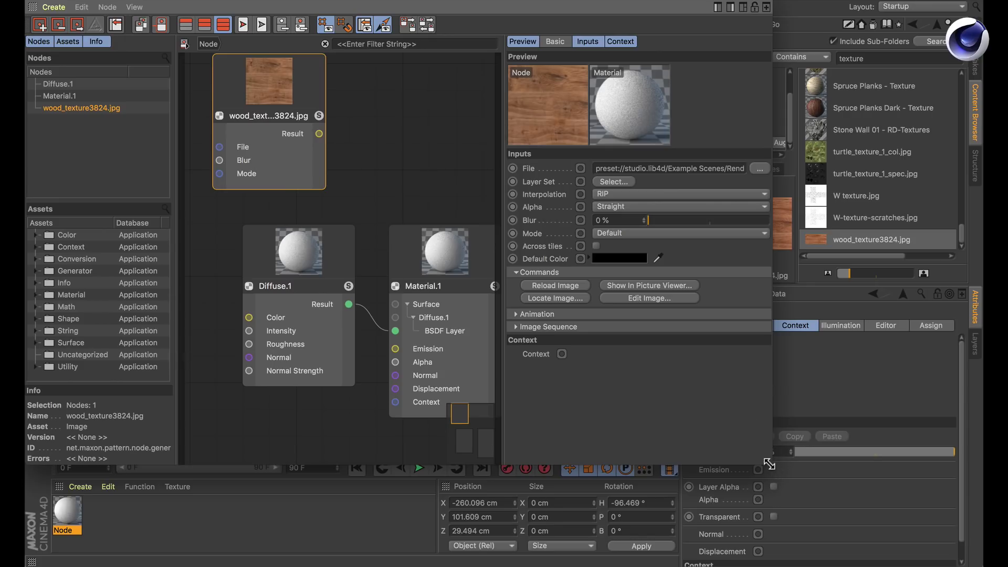
pyautogui.moveTo(769, 464); pyautogui.dragTo(980, 549)
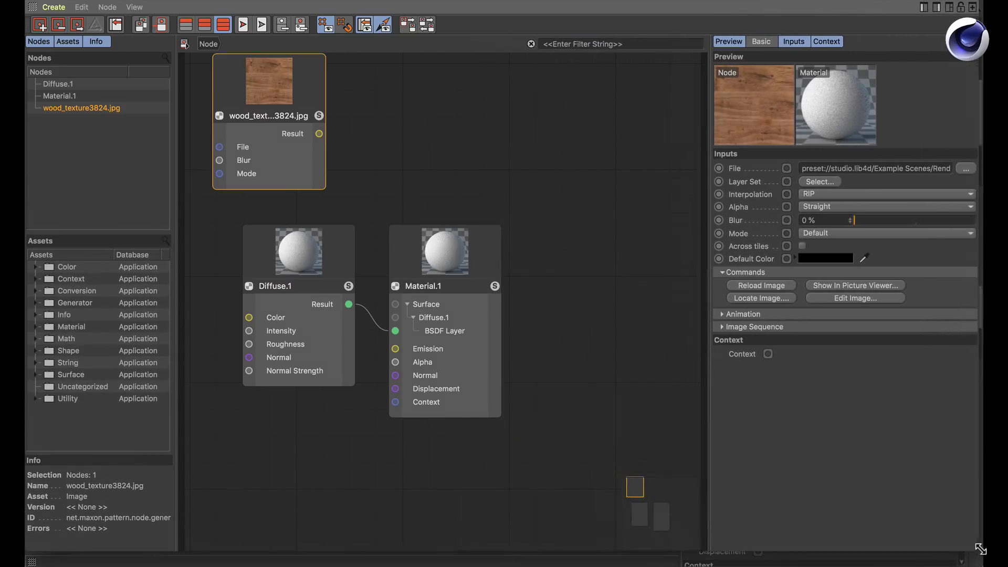
pyautogui.moveTo(402, 134); pyautogui.dragTo(566, 136, button='middle')
pyautogui.moveTo(426, 129); pyautogui.dragTo(253, 289)
pyautogui.moveTo(401, 248)
pyautogui.mouseDown(button='middle')
pyautogui.moveTo(446, 239)
pyautogui.moveTo(398, 254)
pyautogui.mouseUp(button='middle')
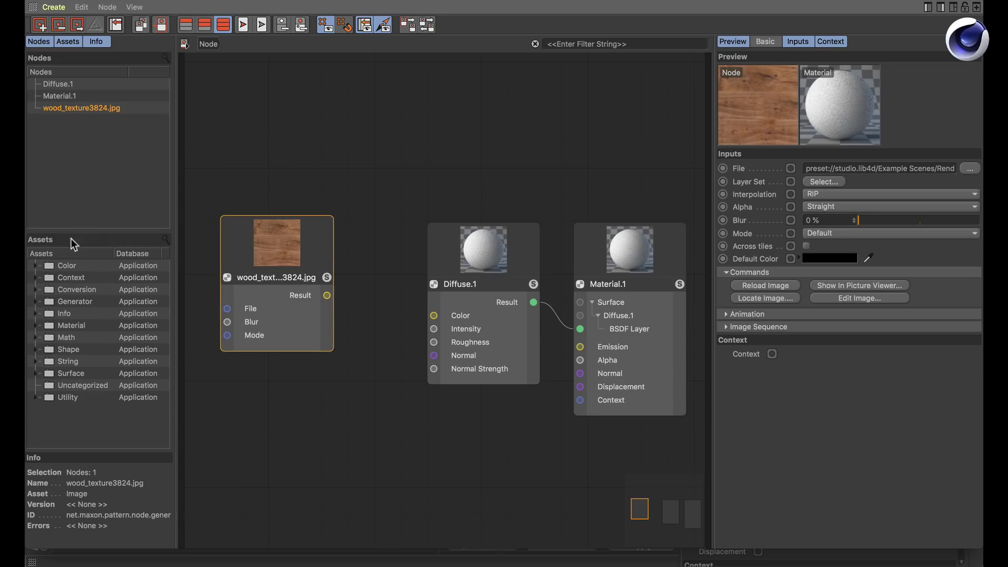
pyautogui.moveTo(294, 276); pyautogui.dragTo(280, 278)
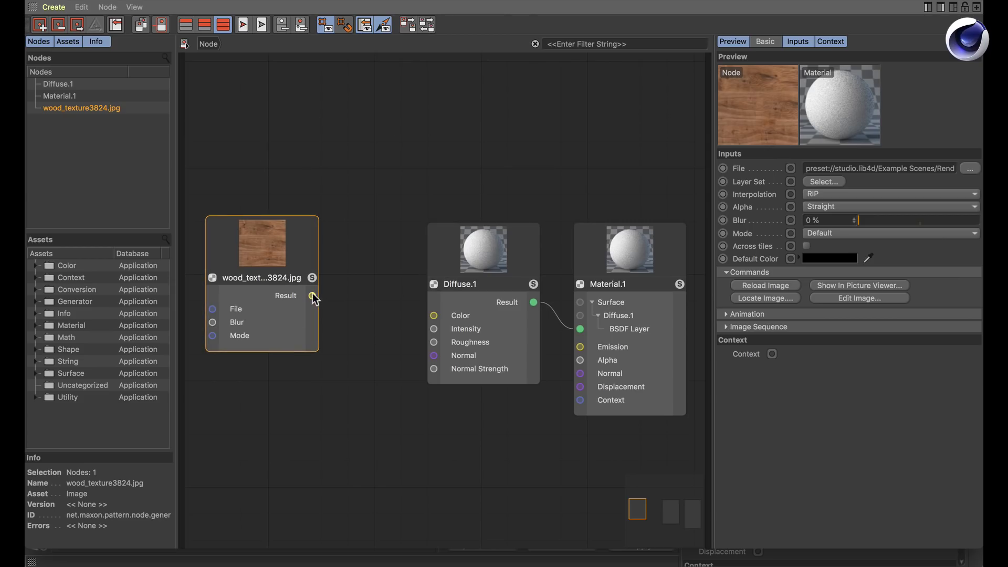
pyautogui.moveTo(292, 278); pyautogui.dragTo(311, 278)
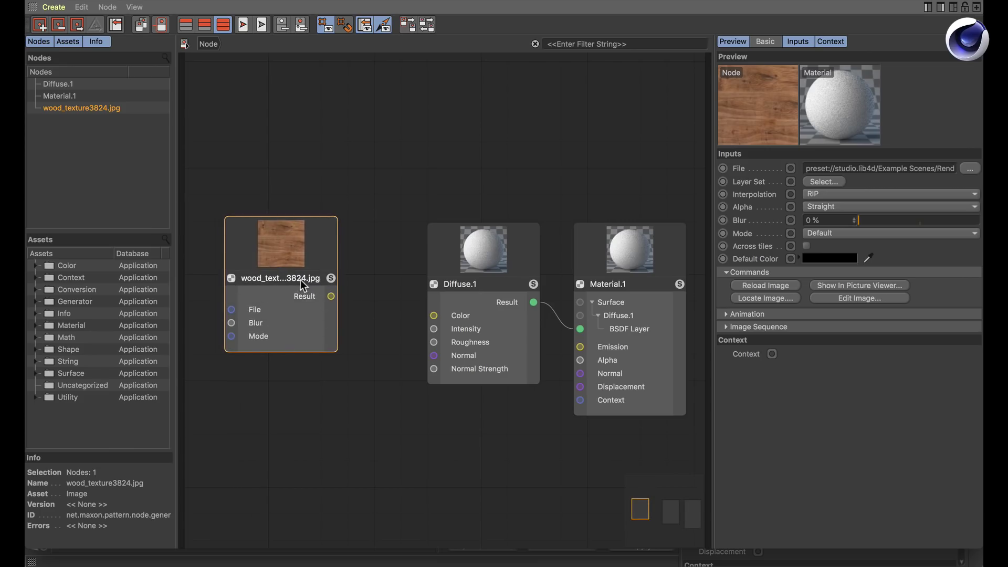
# Connect the wood texture's Result to the Diffuse node's Color input and apply the node material to the plane.
pyautogui.moveTo(300, 279); pyautogui.dragTo(434, 314)
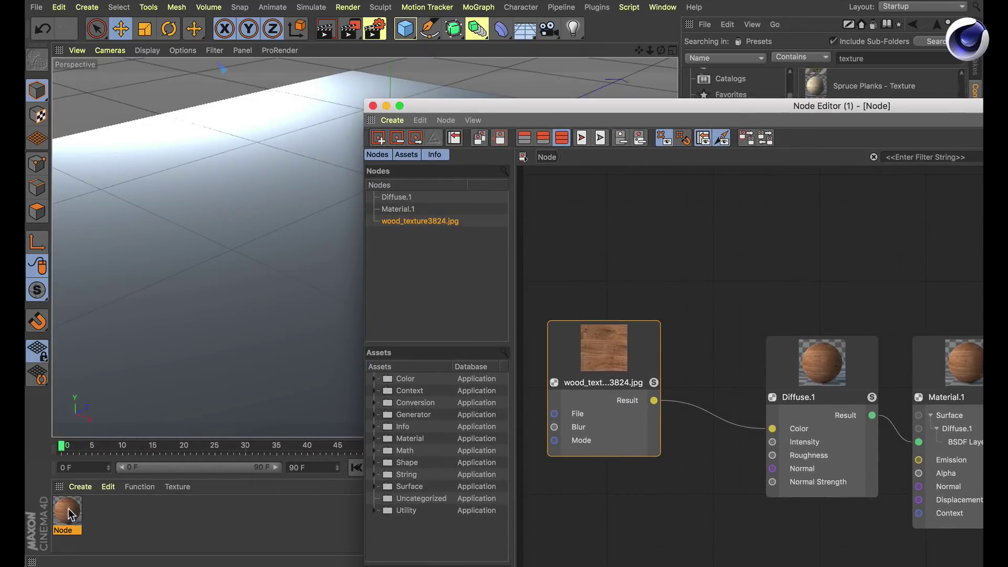
pyautogui.moveTo(68, 508); pyautogui.dragTo(191, 346)
pyautogui.moveTo(188, 308); pyautogui.dragTo(194, 310)
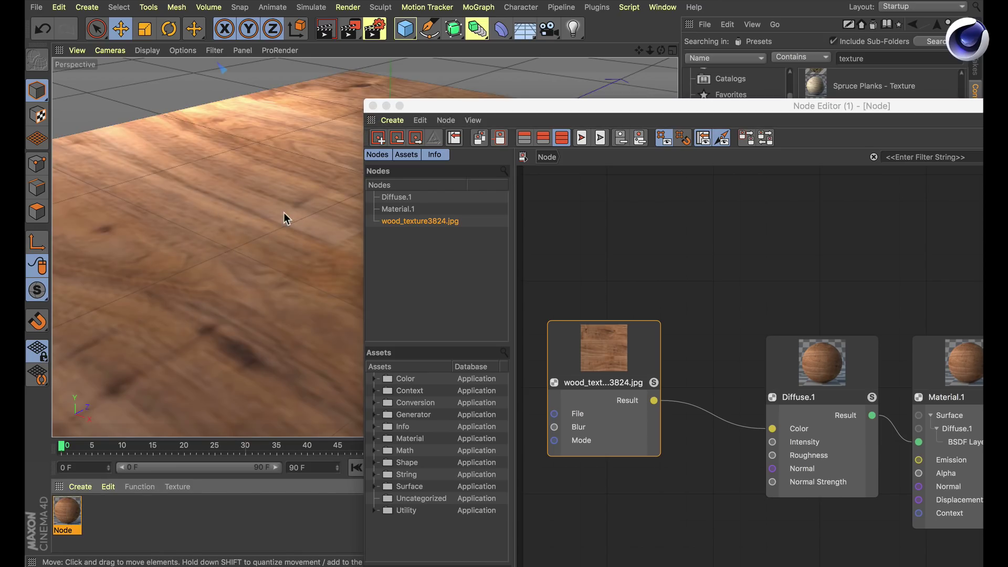
# Bring the whole Node Editor back into view and move the wood texture node farther from the Diffuse node.
pyautogui.moveTo(512, 111); pyautogui.dragTo(189, 0)
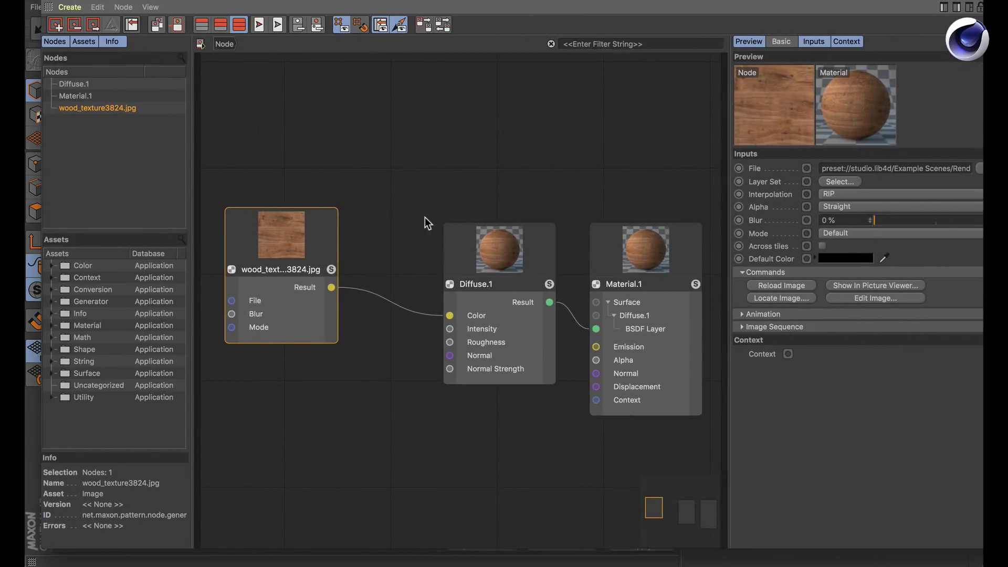
pyautogui.scroll(-1, 530, 300)
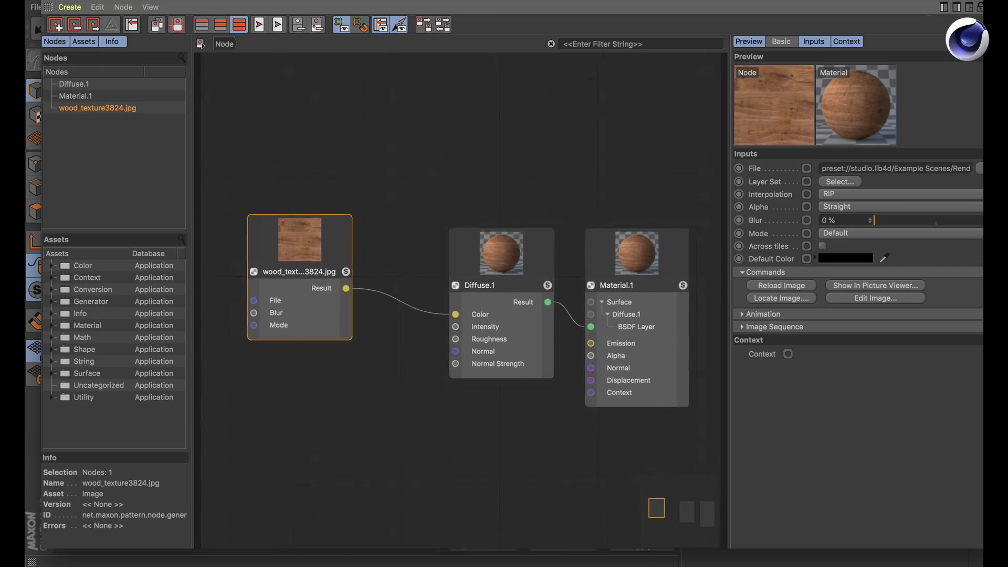
pyautogui.scroll(-1, 535, 335)
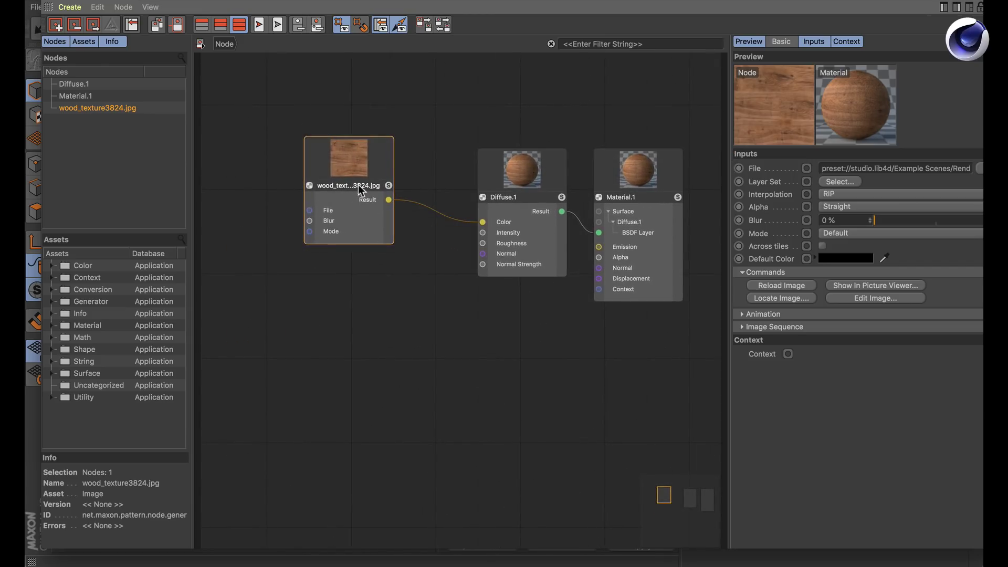
pyautogui.moveTo(358, 184); pyautogui.dragTo(275, 177)
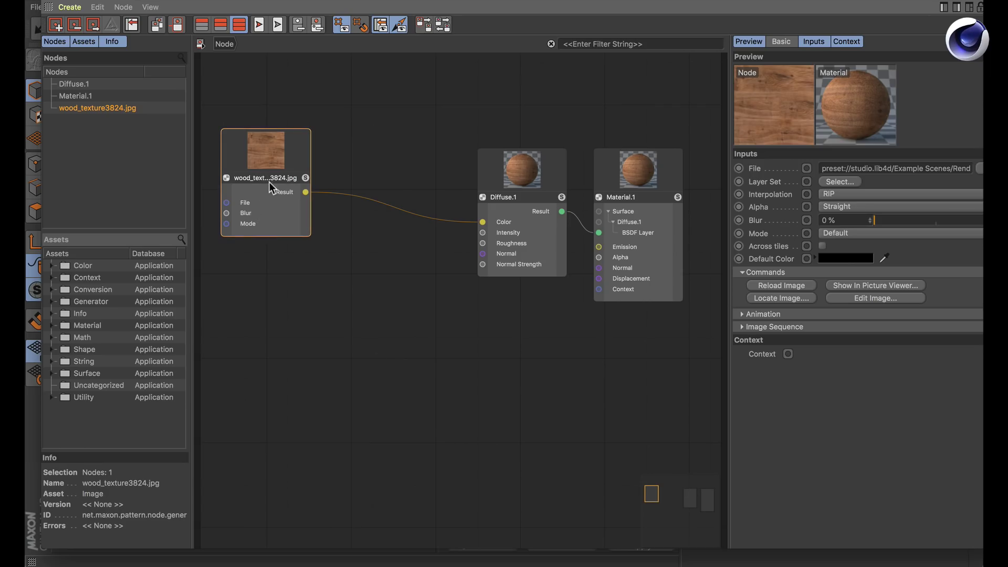
pyautogui.moveTo(276, 184); pyautogui.dragTo(272, 182)
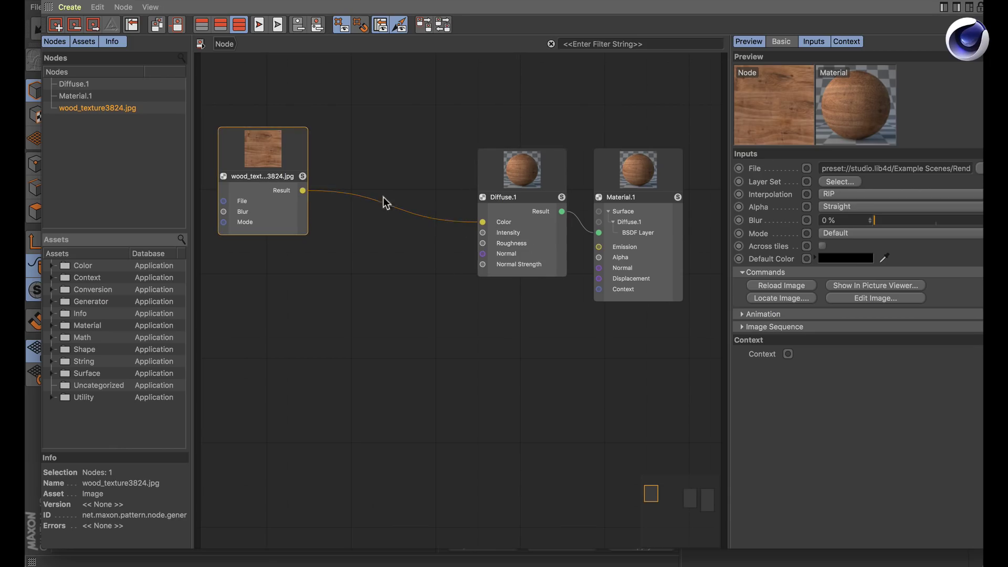
pyautogui.moveTo(278, 174); pyautogui.dragTo(273, 165)
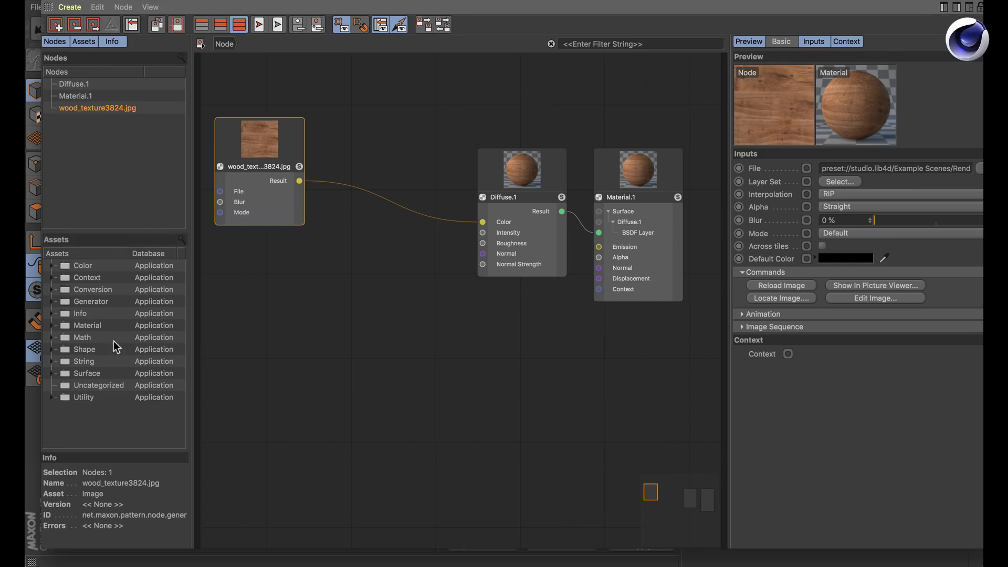
# Look through the nodes offered in the Color, Context, Conversion and Generator asset categories.
pyautogui.click(51, 266)
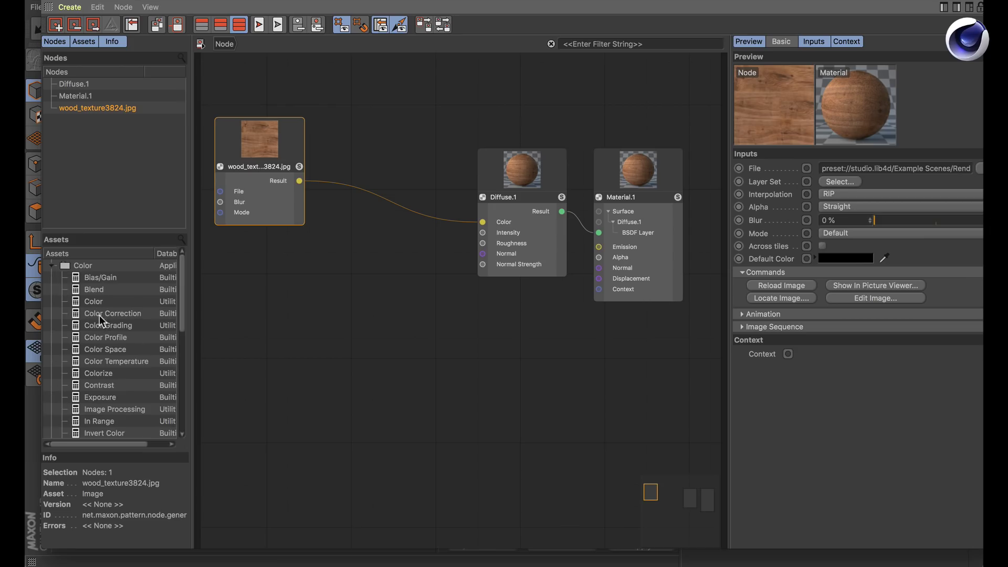
pyautogui.click(53, 265)
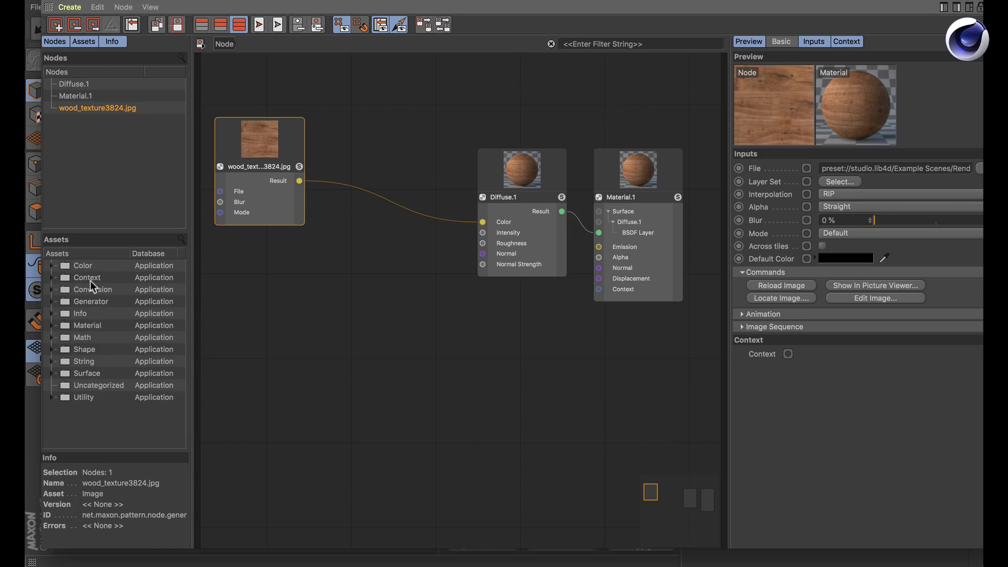
pyautogui.click(51, 266)
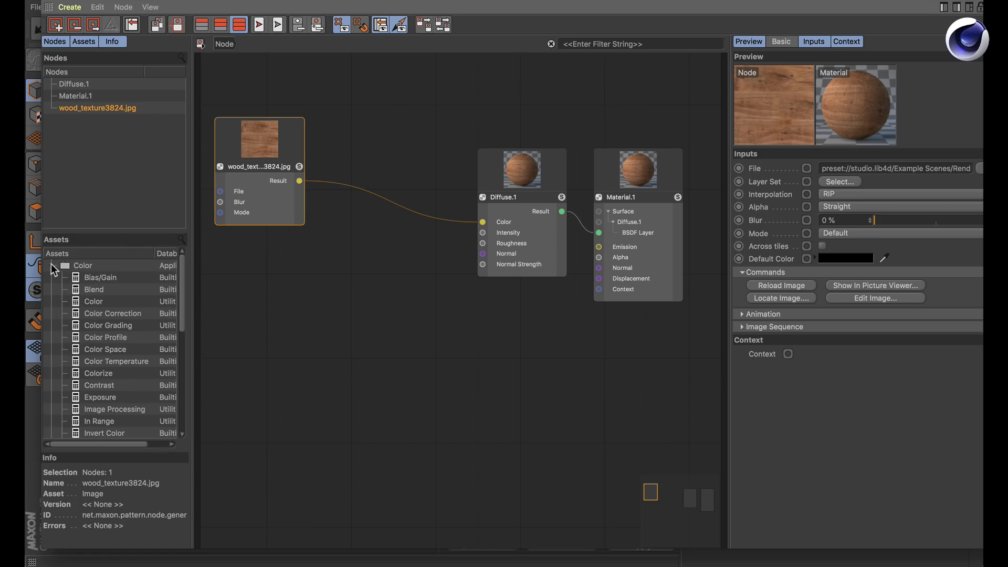
pyautogui.click(51, 265)
pyautogui.click(51, 277)
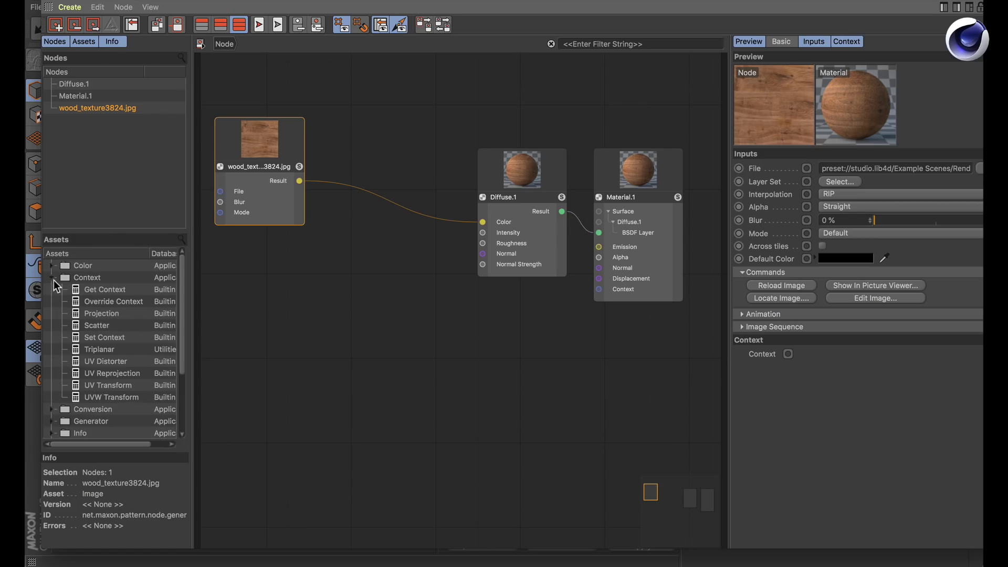
pyautogui.click(51, 278)
pyautogui.click(52, 290)
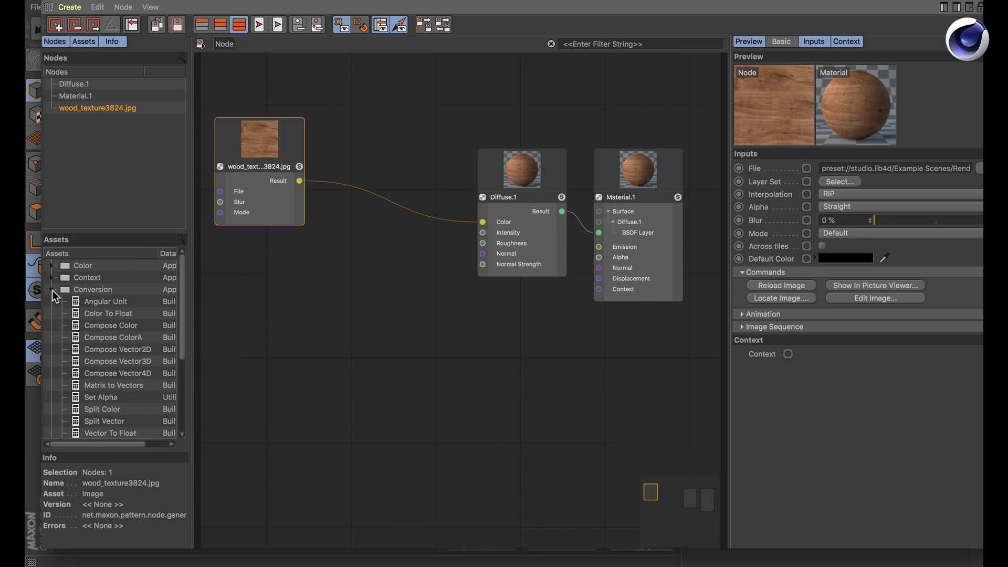
pyautogui.click(52, 290)
pyautogui.click(52, 302)
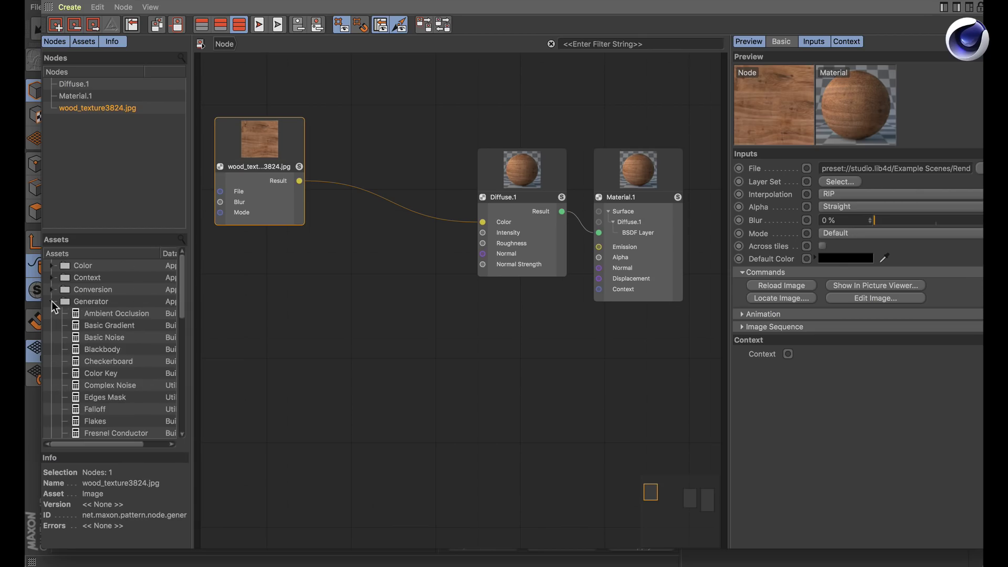
pyautogui.click(52, 301)
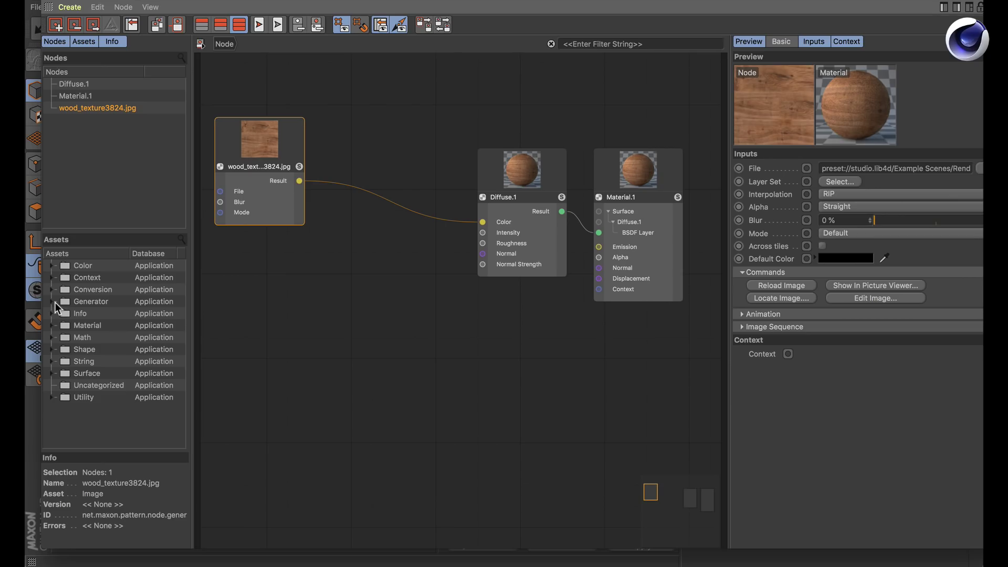
# Add a Color Correction node from the Color assets and connect the wood texture's Result to its Color input.
pyautogui.click(52, 266)
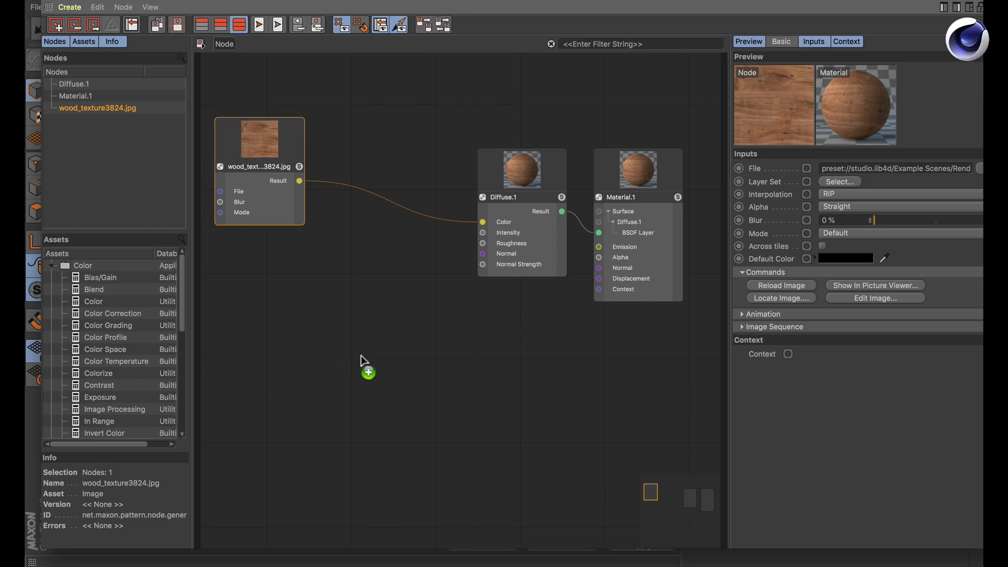
pyautogui.moveTo(361, 331); pyautogui.dragTo(374, 294)
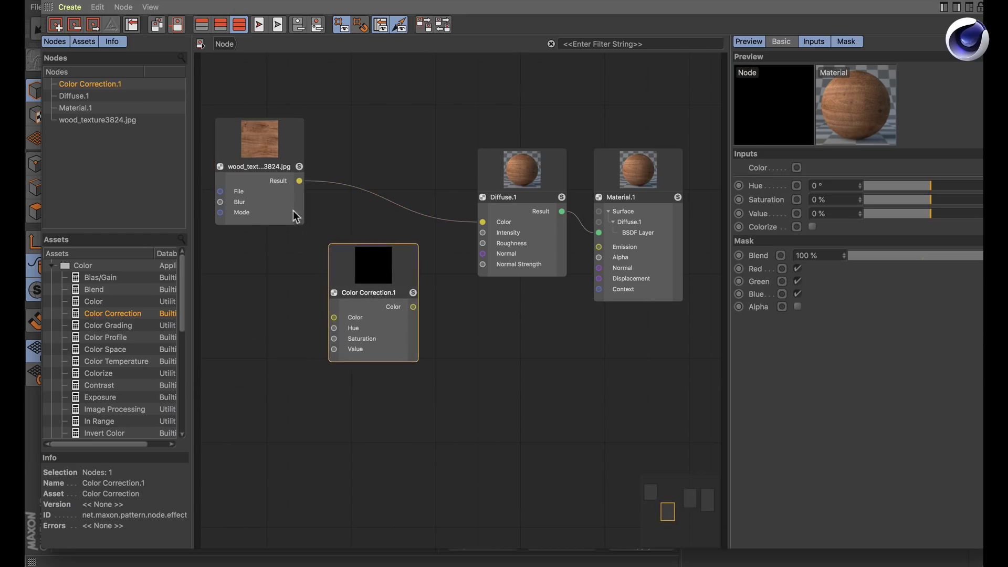
pyautogui.moveTo(299, 181); pyautogui.dragTo(313, 273)
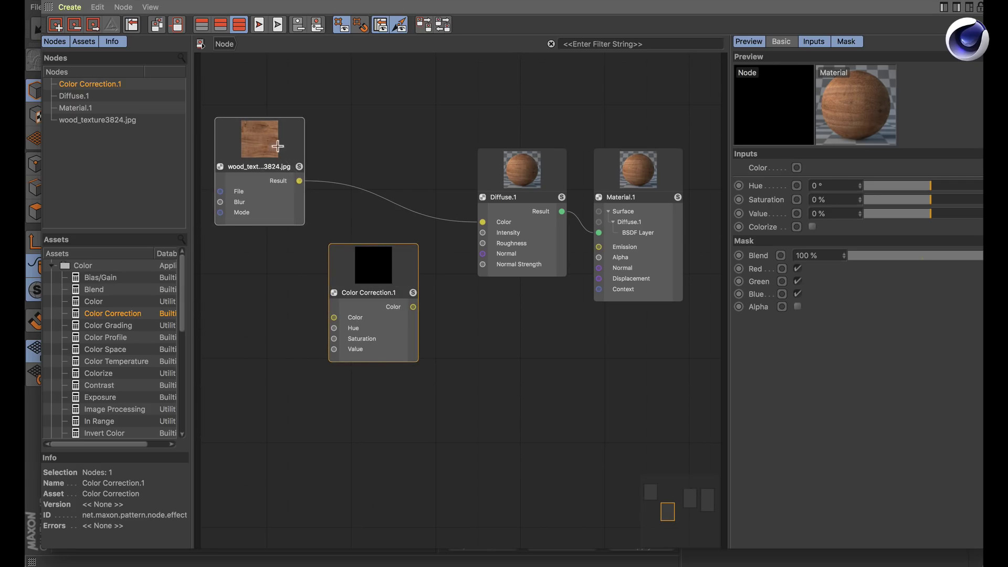
pyautogui.moveTo(299, 181); pyautogui.dragTo(333, 317)
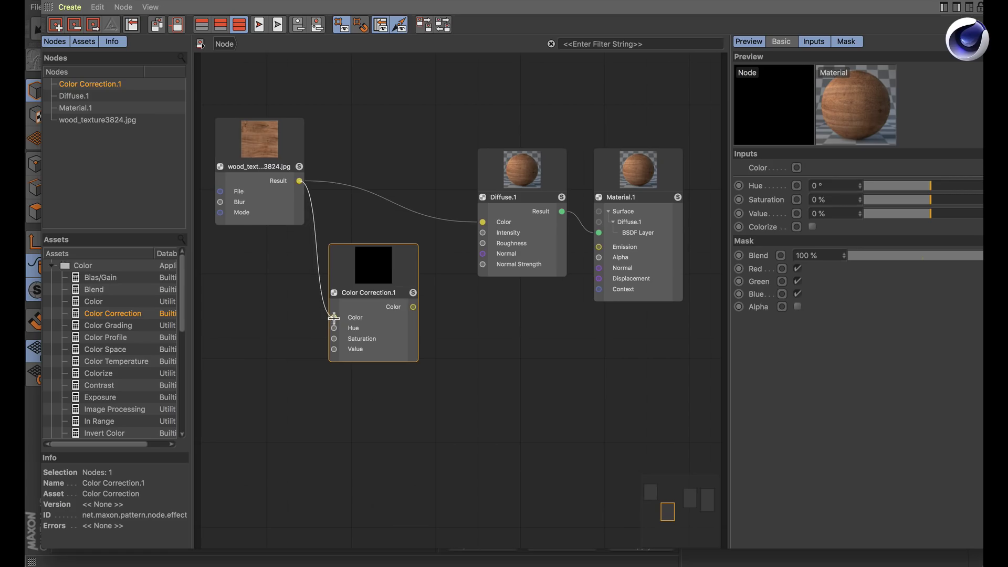
# Move the Color Correction node further below the wood texture node and set its Saturation to -100 %.
pyautogui.moveTo(335, 317); pyautogui.dragTo(349, 348)
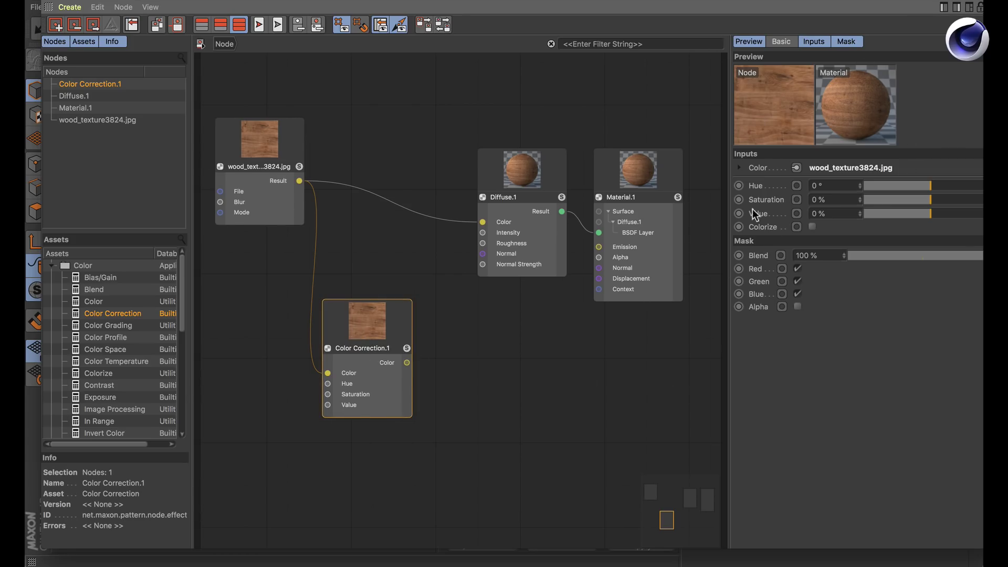
pyautogui.moveTo(927, 205); pyautogui.dragTo(849, 202)
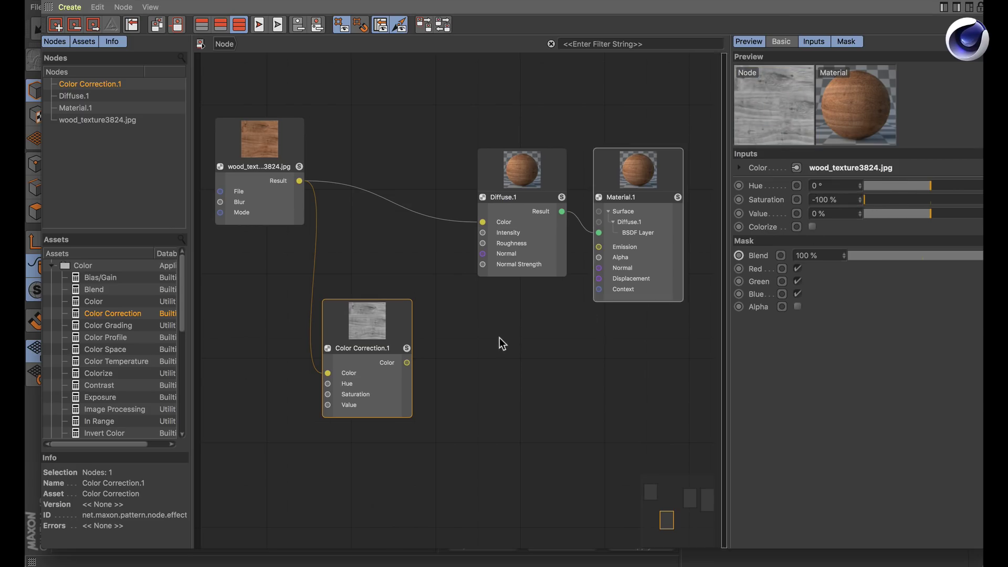
pyautogui.moveTo(377, 345); pyautogui.dragTo(376, 354)
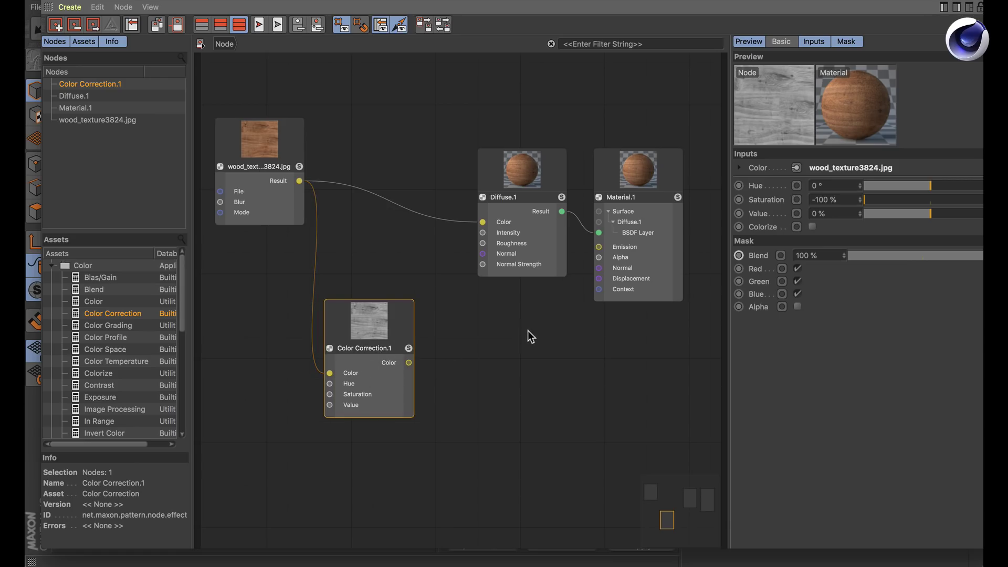
# Add a Bump Map node from the Surface assets and connect the Color Correction's Color output to its Value input.
pyautogui.click(51, 265)
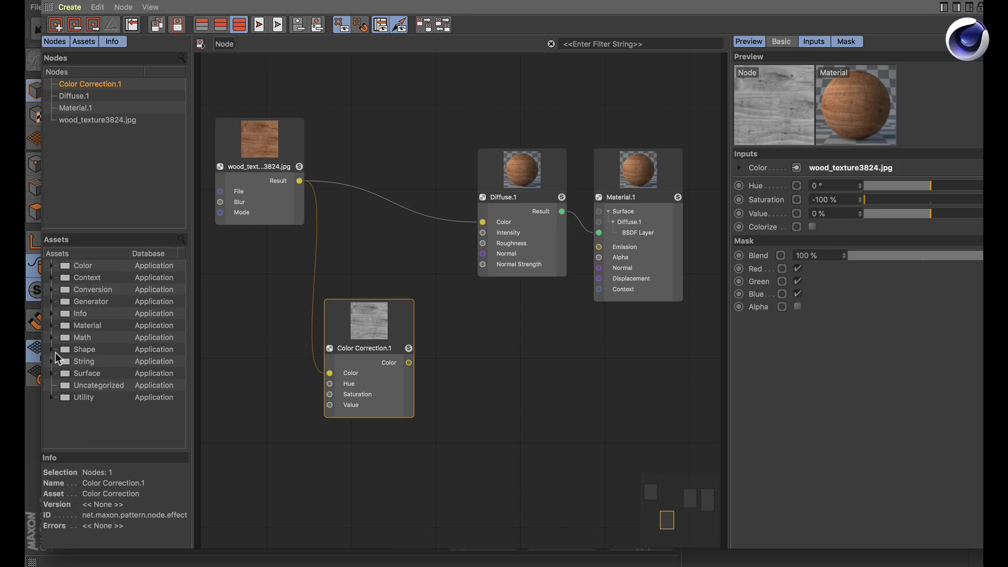
pyautogui.click(51, 374)
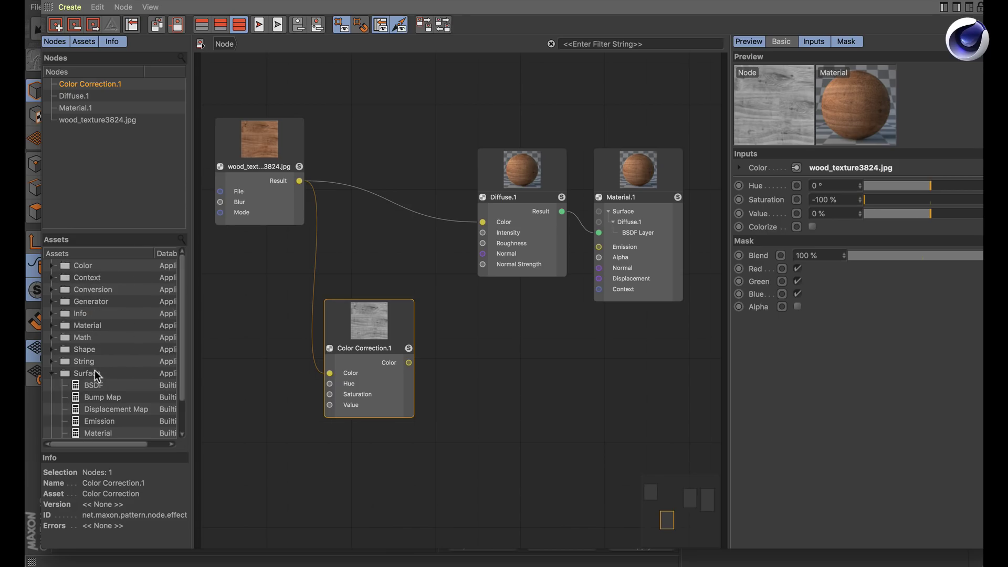
pyautogui.scroll(-2, 96, 373)
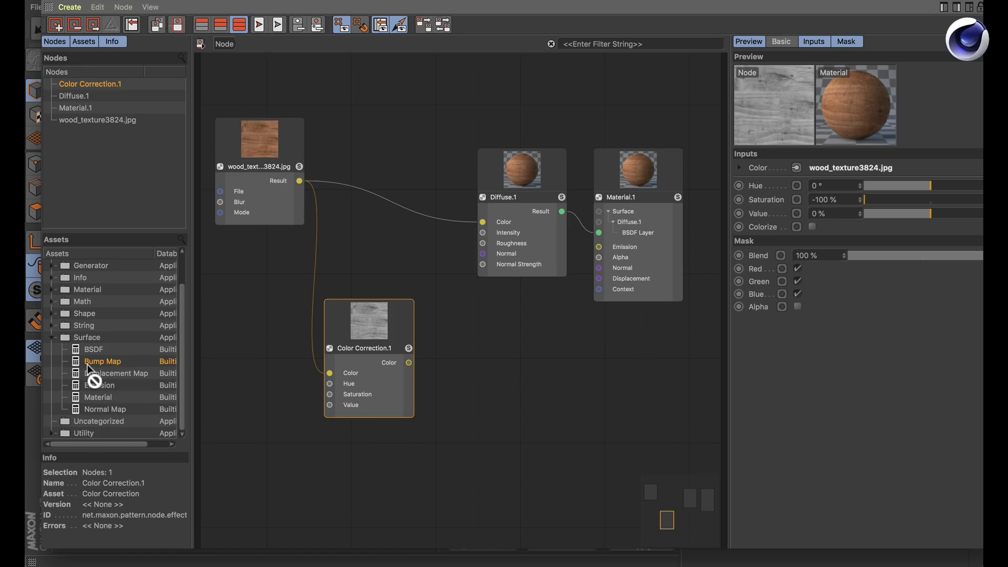
pyautogui.moveTo(87, 364); pyautogui.dragTo(219, 405)
pyautogui.moveTo(433, 457); pyautogui.dragTo(457, 404)
pyautogui.moveTo(455, 400); pyautogui.dragTo(408, 362)
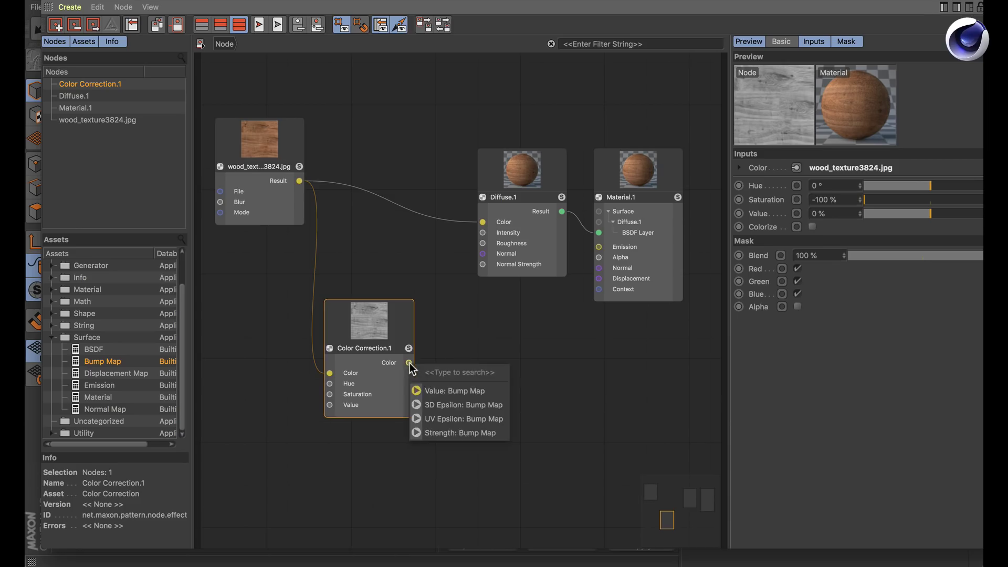
pyautogui.click(467, 392)
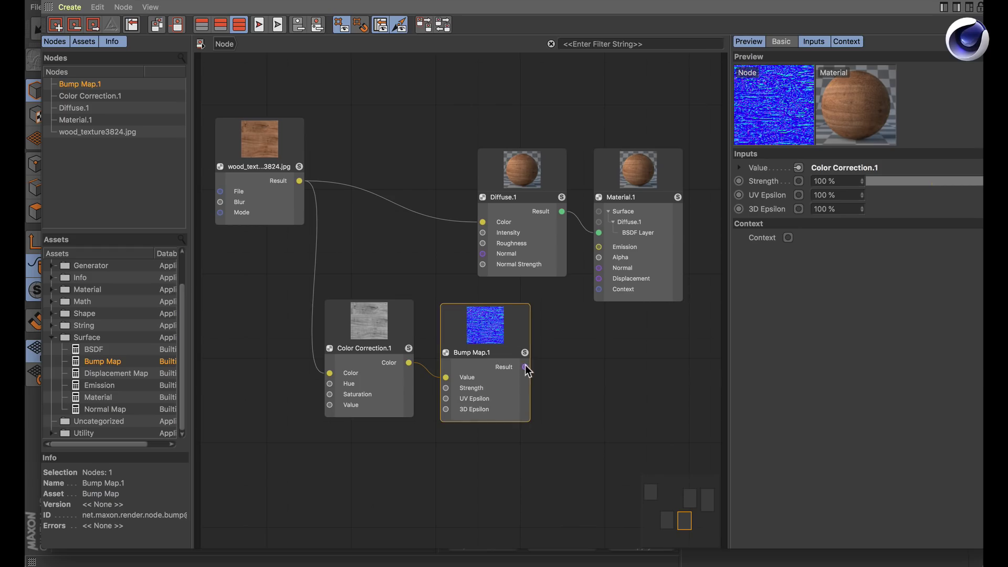
# Connect the Bump Map's Result to the Material node's Normal input and render the Perspective view in the four-view layout.
pyautogui.moveTo(525, 366); pyautogui.dragTo(599, 268)
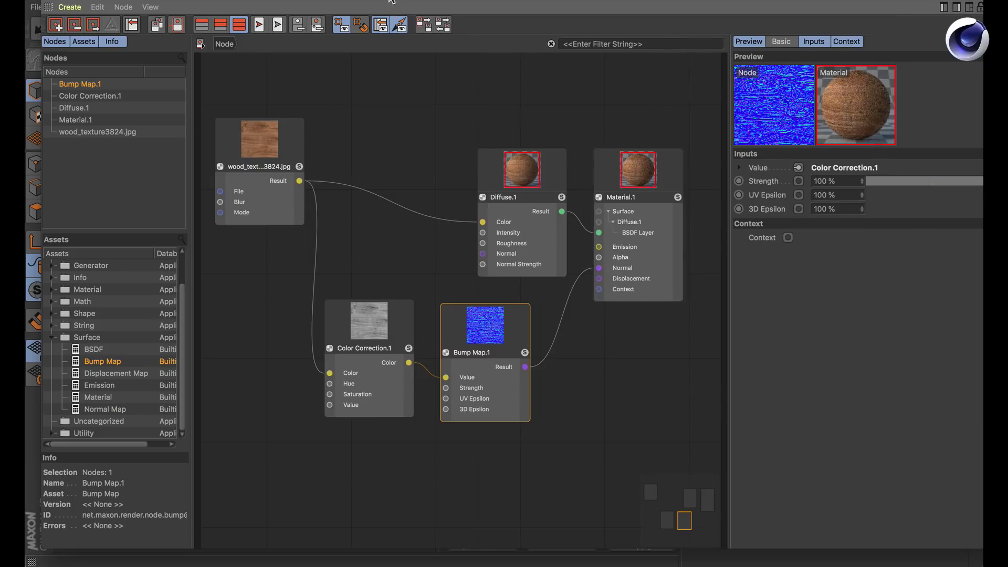
pyautogui.moveTo(401, 1); pyautogui.dragTo(508, 169)
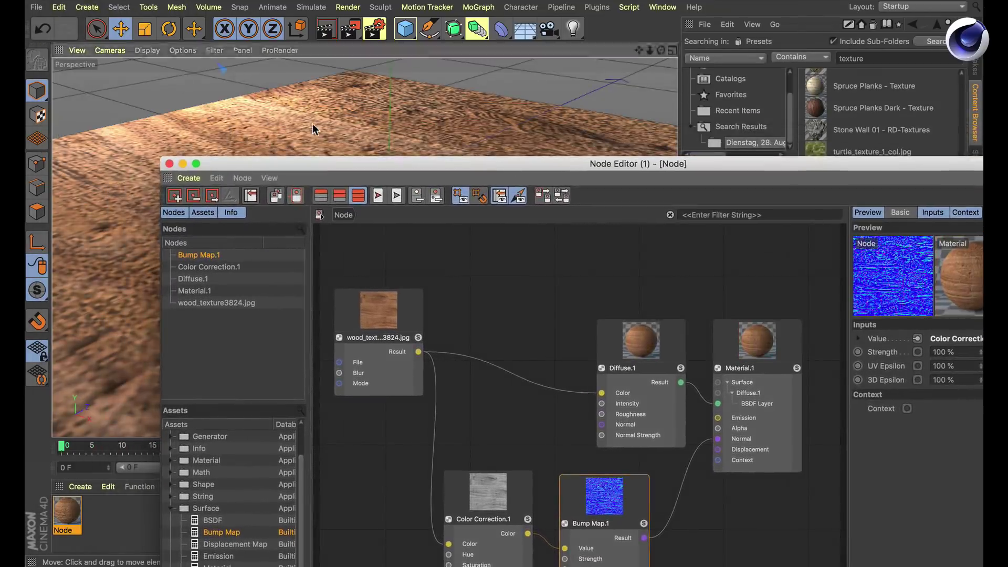
pyautogui.middleClick(304, 131)
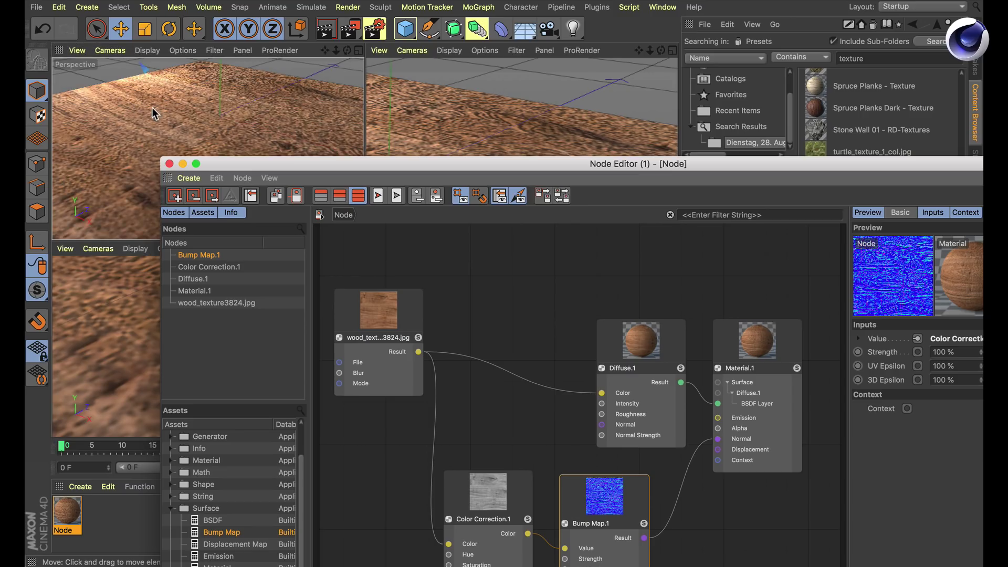
pyautogui.click(169, 74)
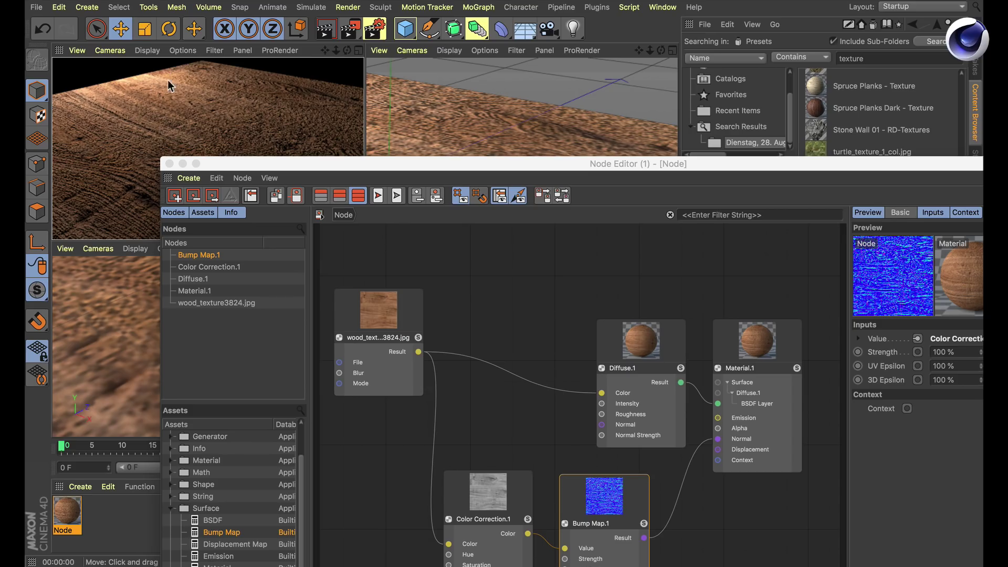
# Set the Bump Map's Strength to 2 % and render the Perspective view again.
pyautogui.doubleClick(509, 164)
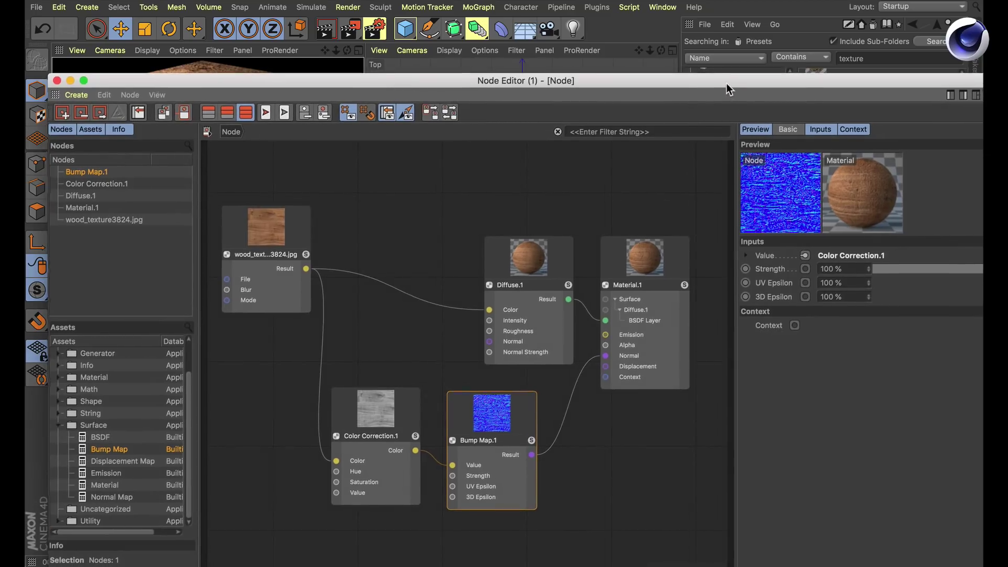
pyautogui.moveTo(726, 83); pyautogui.dragTo(676, 70)
pyautogui.moveTo(899, 256); pyautogui.dragTo(890, 257)
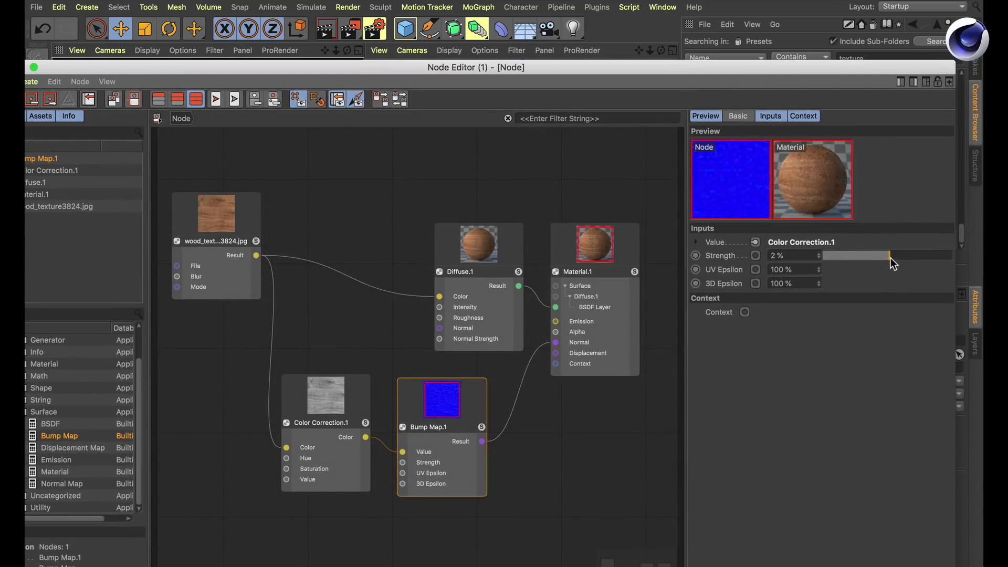
pyautogui.moveTo(516, 70); pyautogui.dragTo(543, 301)
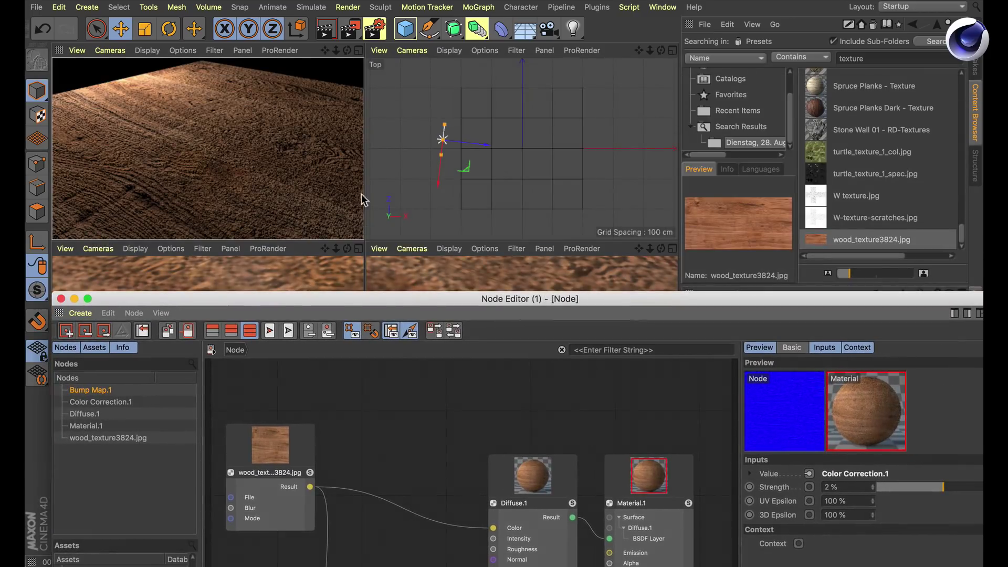
pyautogui.click(326, 29)
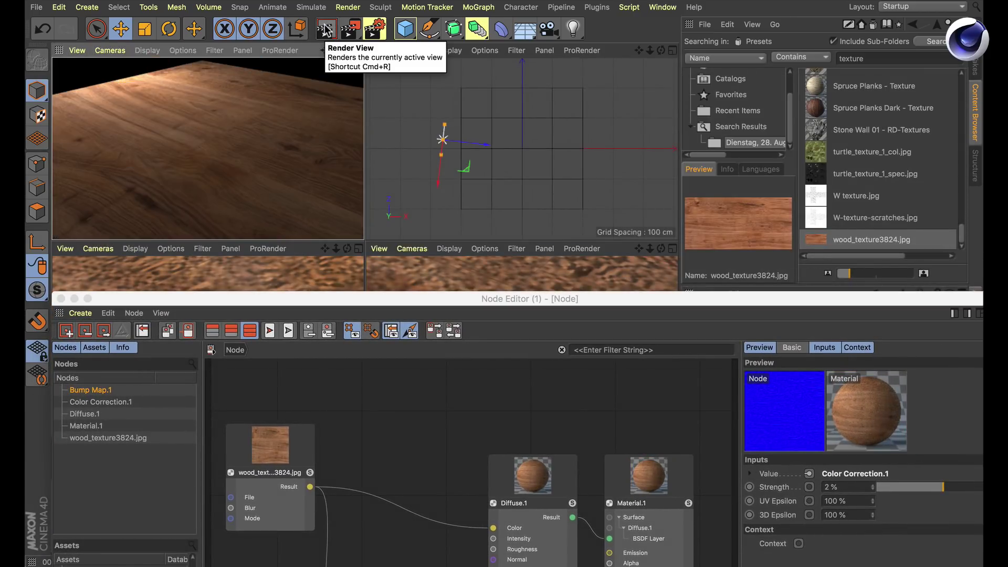
# Raise the Bump Map's Strength to 7 % and on to 21 %, rendering the Perspective view at each value.
pyautogui.moveTo(570, 305); pyautogui.dragTo(473, 176)
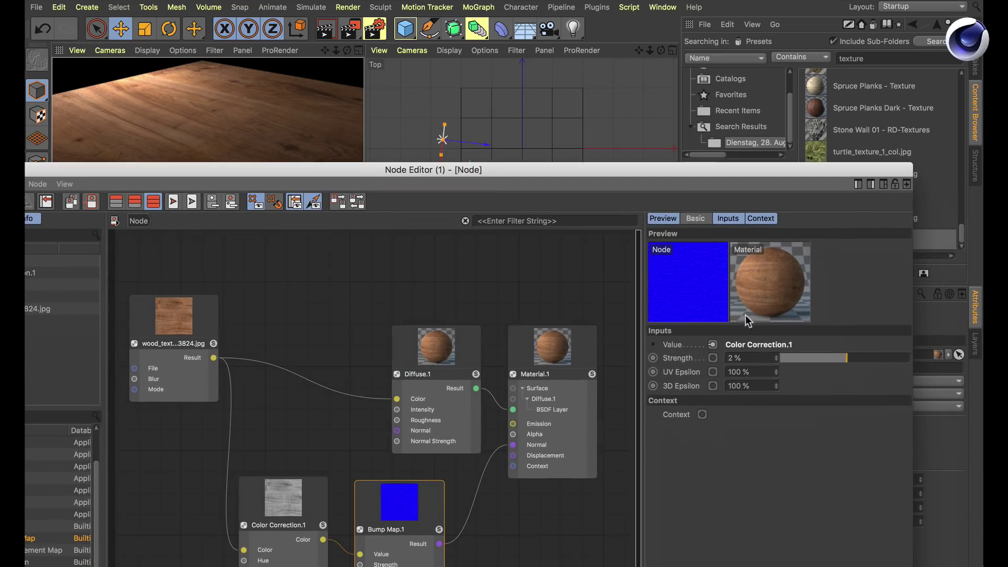
pyautogui.moveTo(848, 359); pyautogui.dragTo(851, 358)
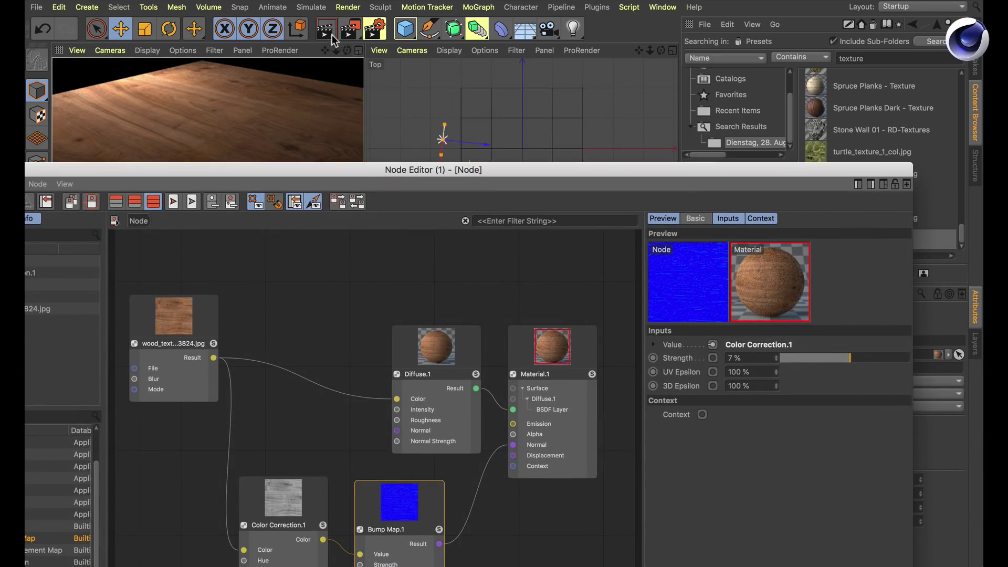
pyautogui.click(326, 29)
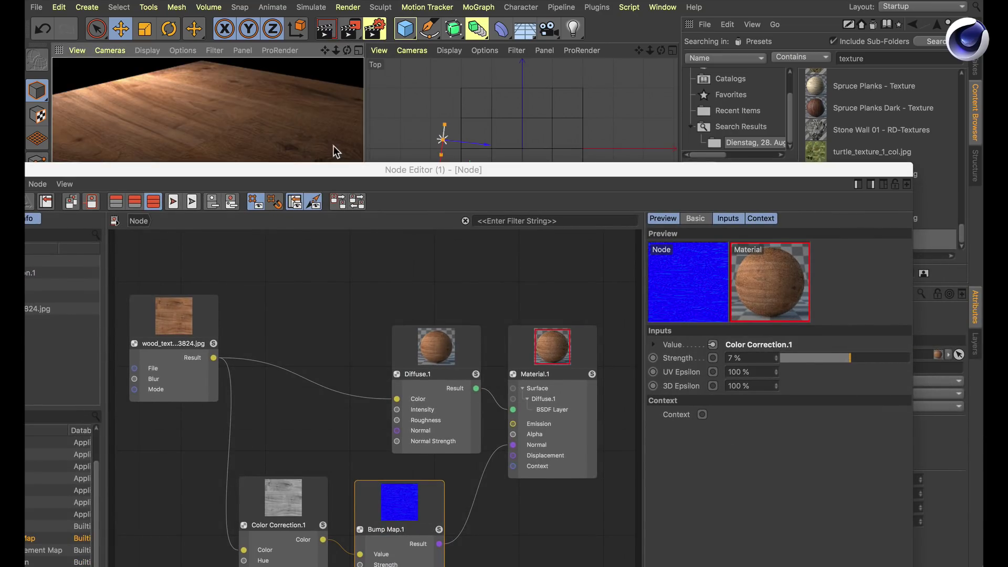
pyautogui.click(859, 357)
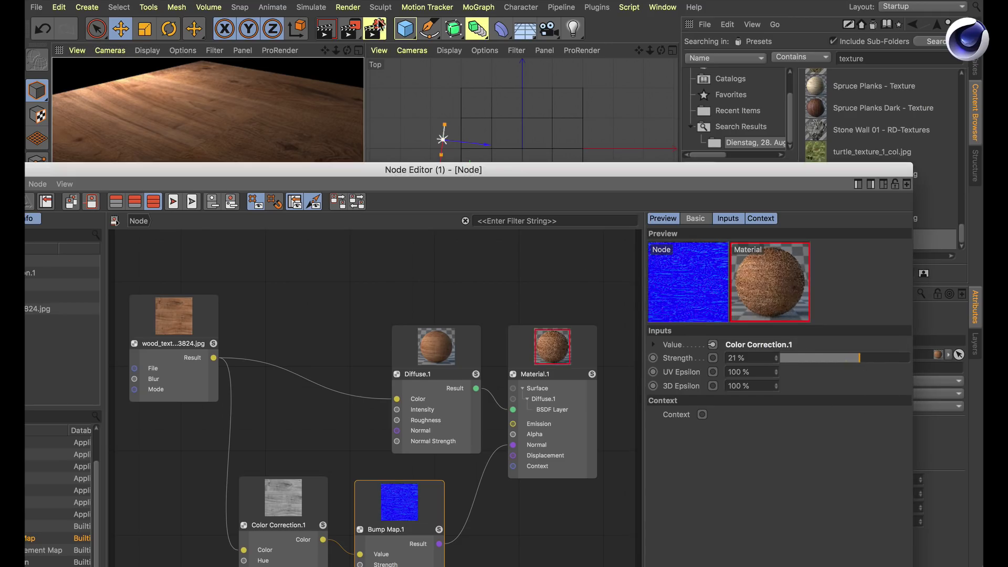
pyautogui.click(326, 31)
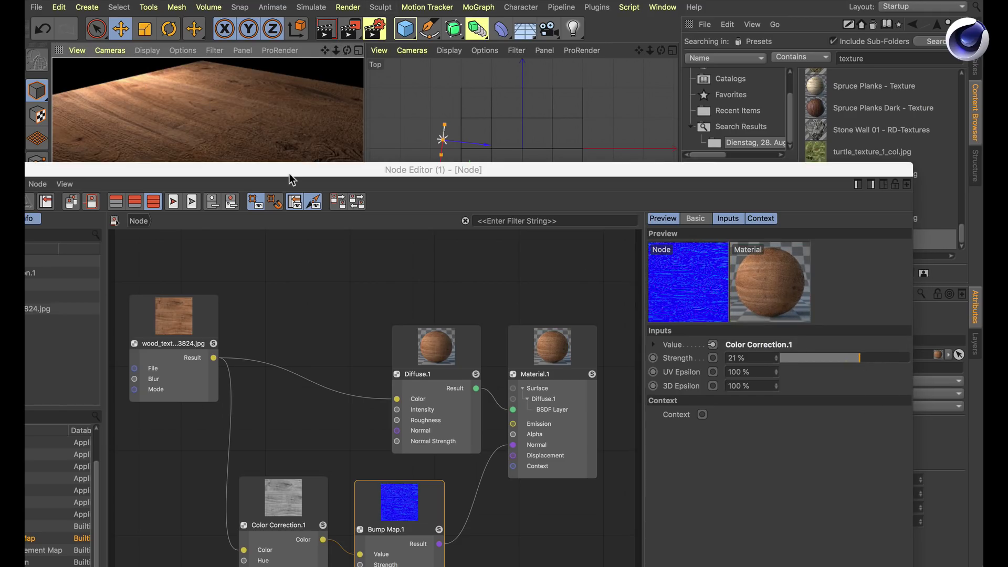
# Bring the whole Node Editor back into view and move the Material node slightly up, level with the Diffuse node's output.
pyautogui.moveTo(322, 168); pyautogui.dragTo(378, 107)
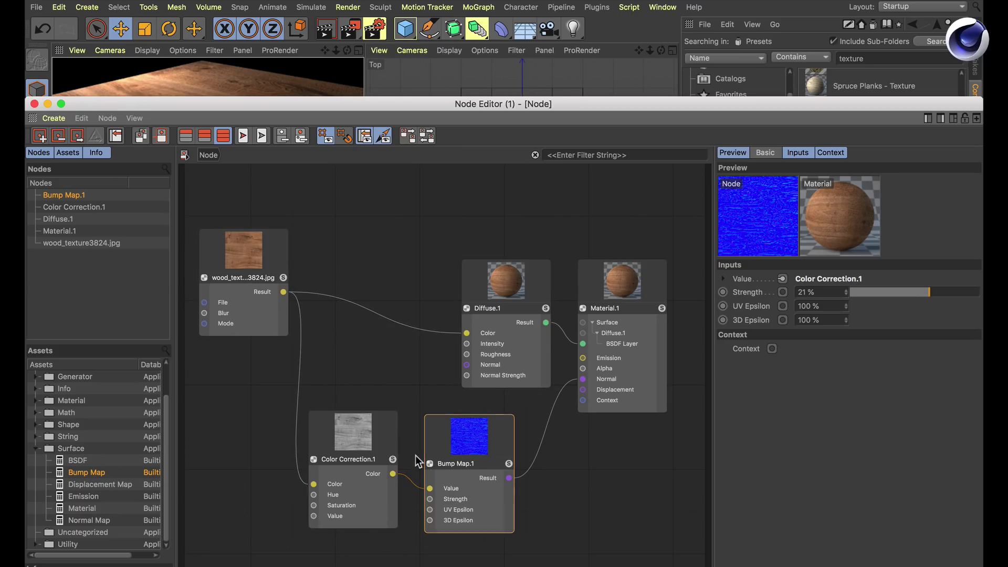
pyautogui.click(243, 278)
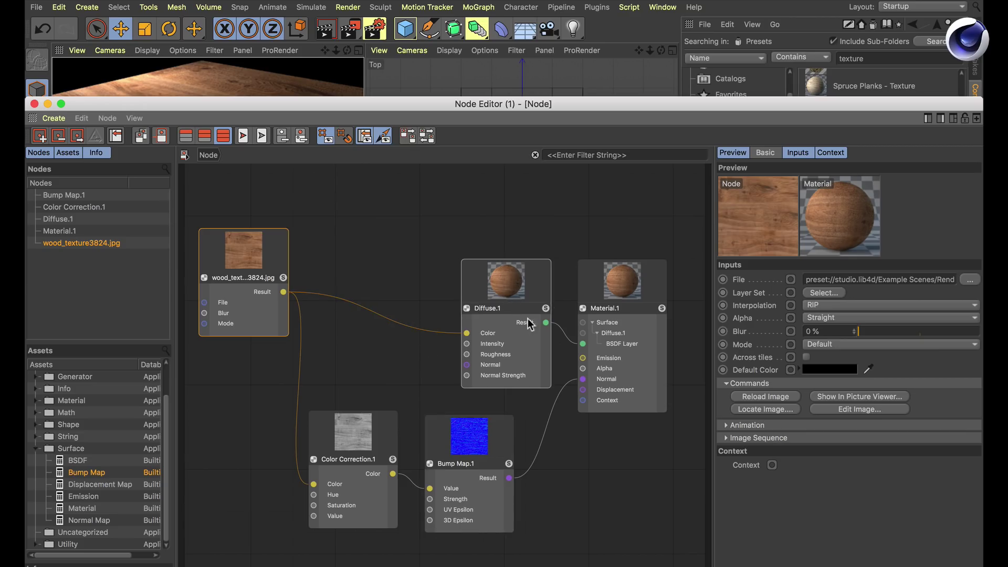
pyautogui.moveTo(613, 309); pyautogui.dragTo(619, 289)
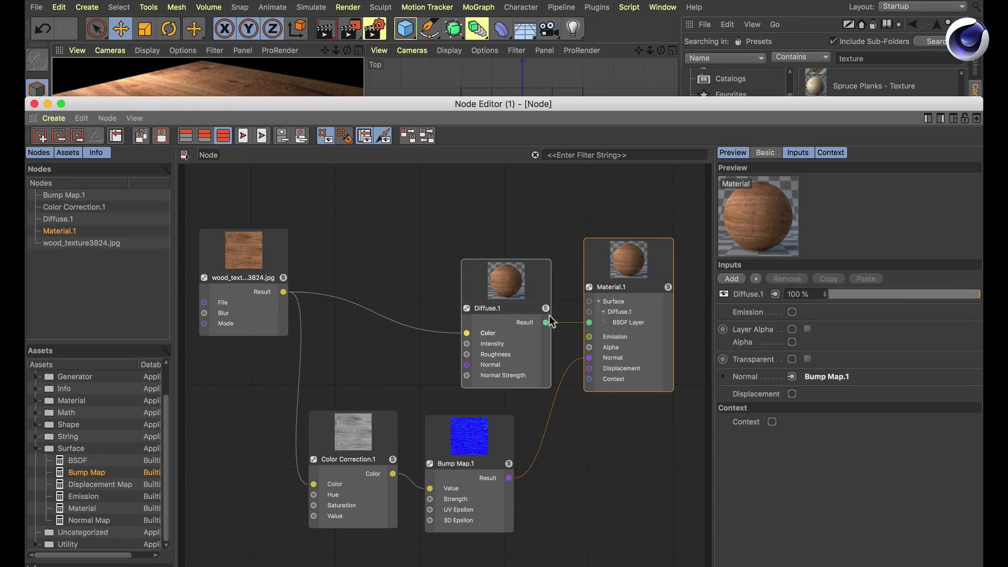
# Add a second BSDF layer to the Material node and place its new Diffuse node above the existing Diffuse node.
pyautogui.moveTo(520, 308); pyautogui.dragTo(528, 303)
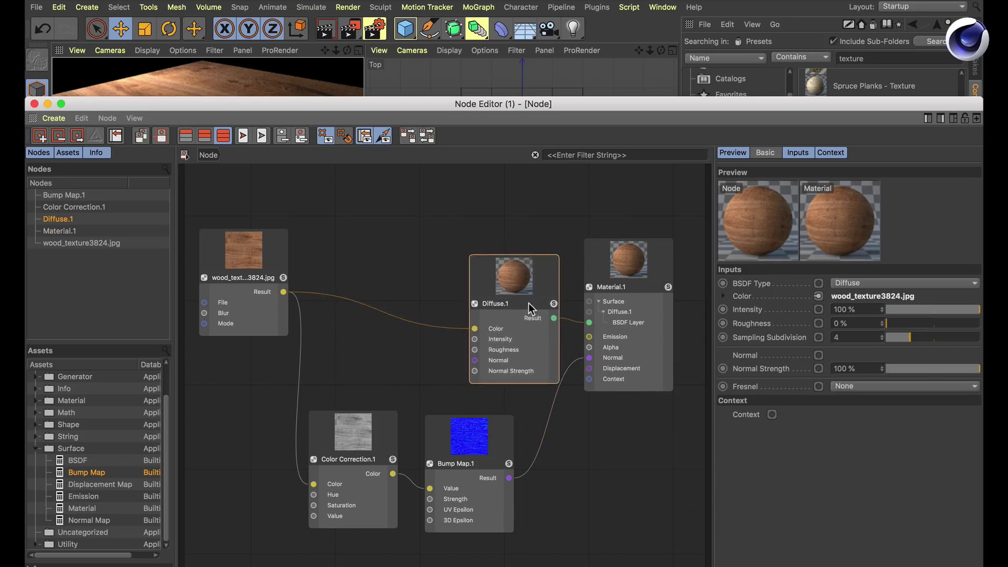
pyautogui.click(637, 293)
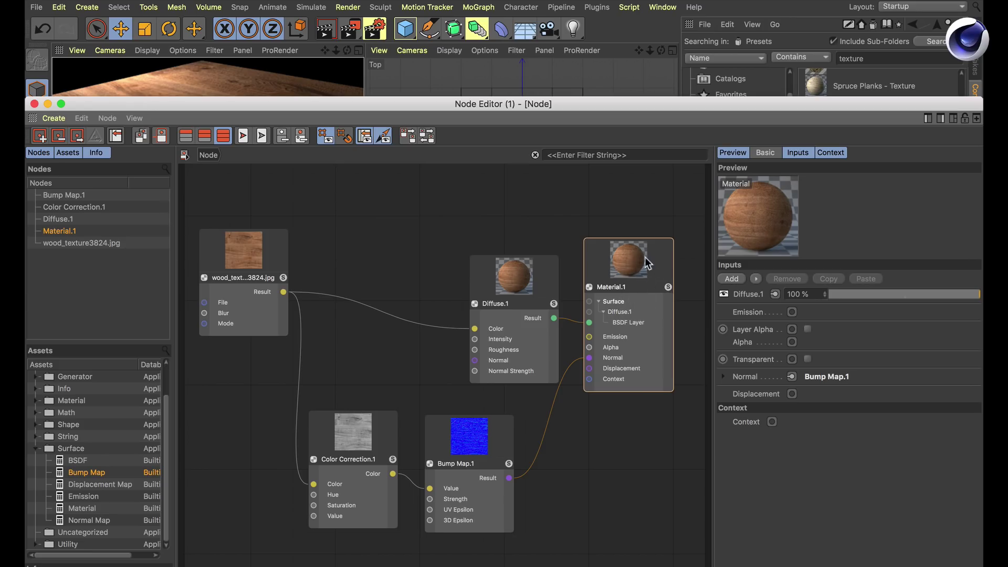
pyautogui.click(755, 279)
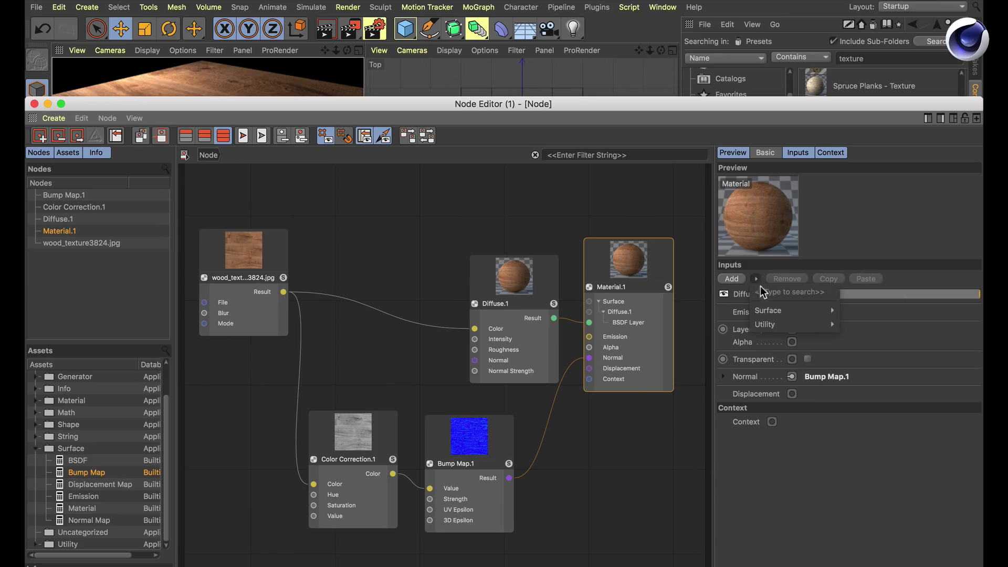
pyautogui.moveTo(768, 309)
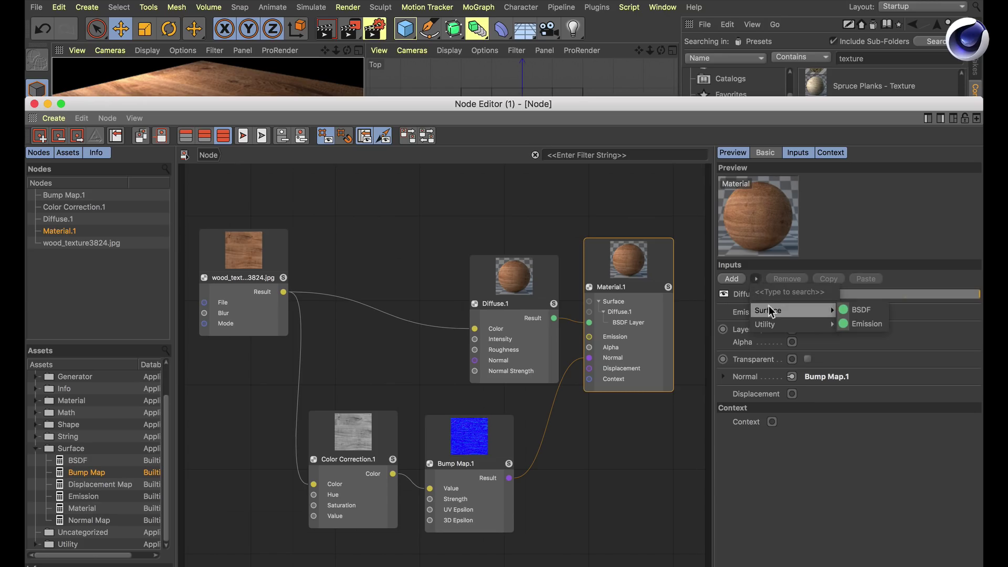
pyautogui.click(861, 310)
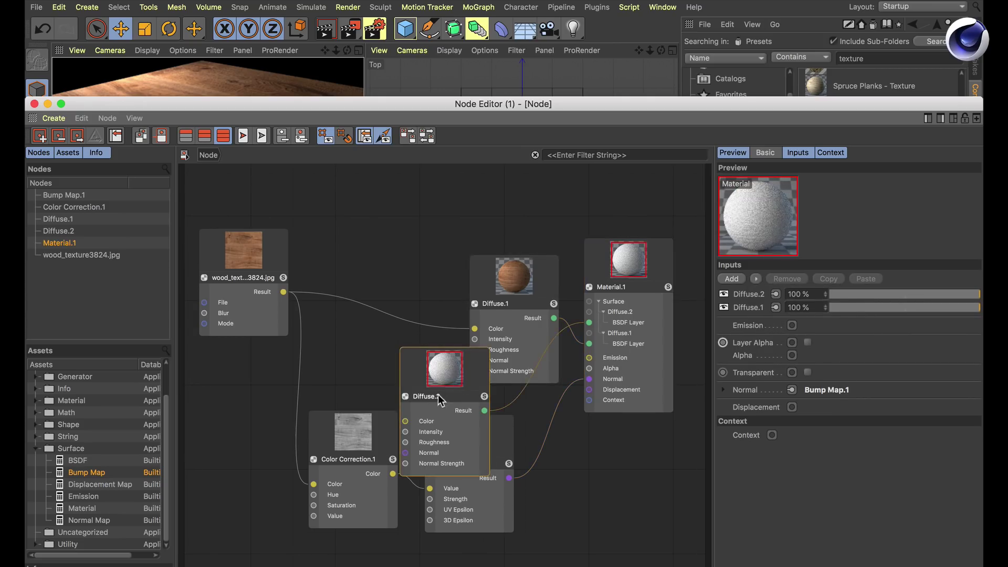
pyautogui.moveTo(439, 399); pyautogui.dragTo(508, 250)
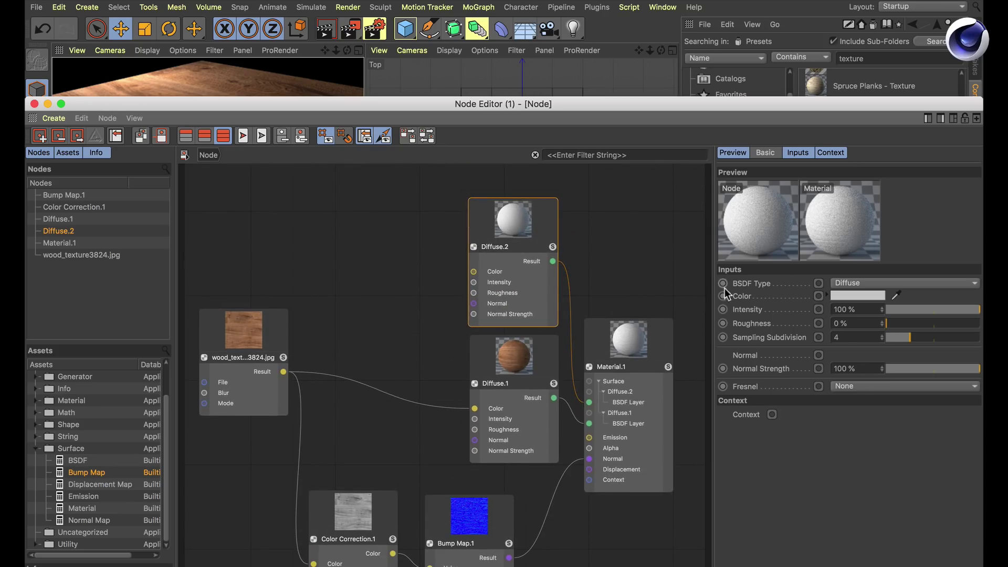
# Set the new layer's BSDF Type to Beckmann and its Fresnel to Dielectric.
pyautogui.click(868, 283)
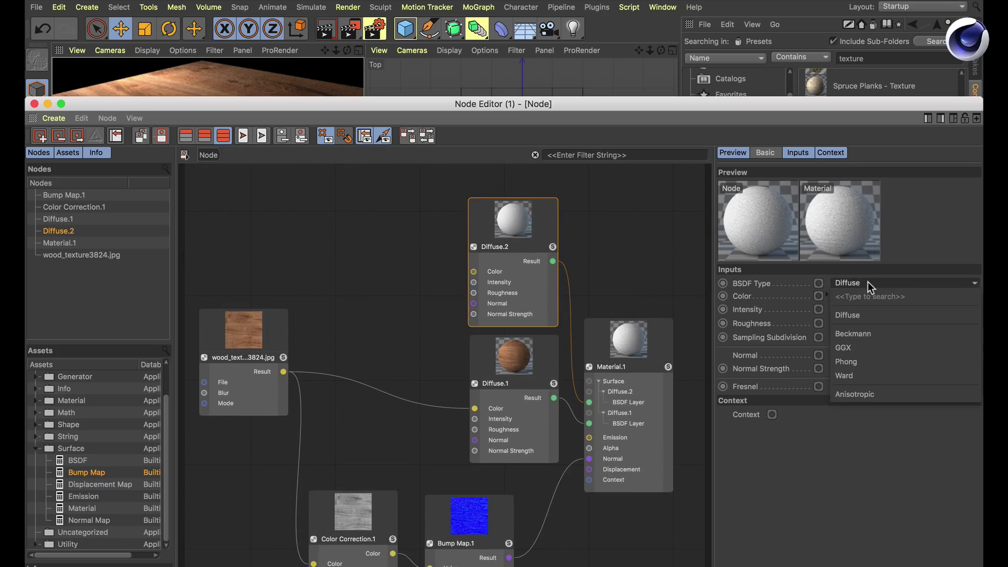
pyautogui.click(879, 332)
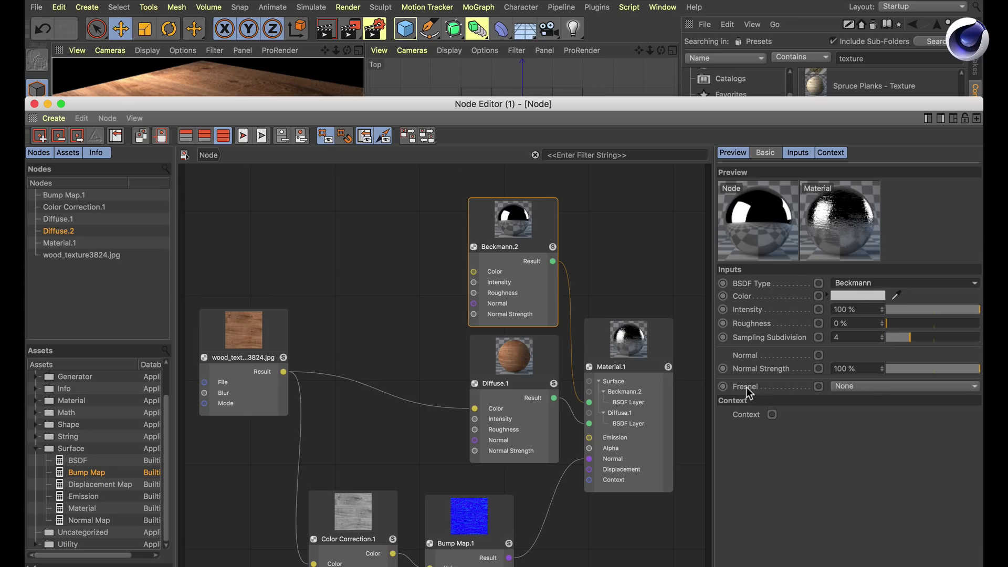
pyautogui.click(867, 388)
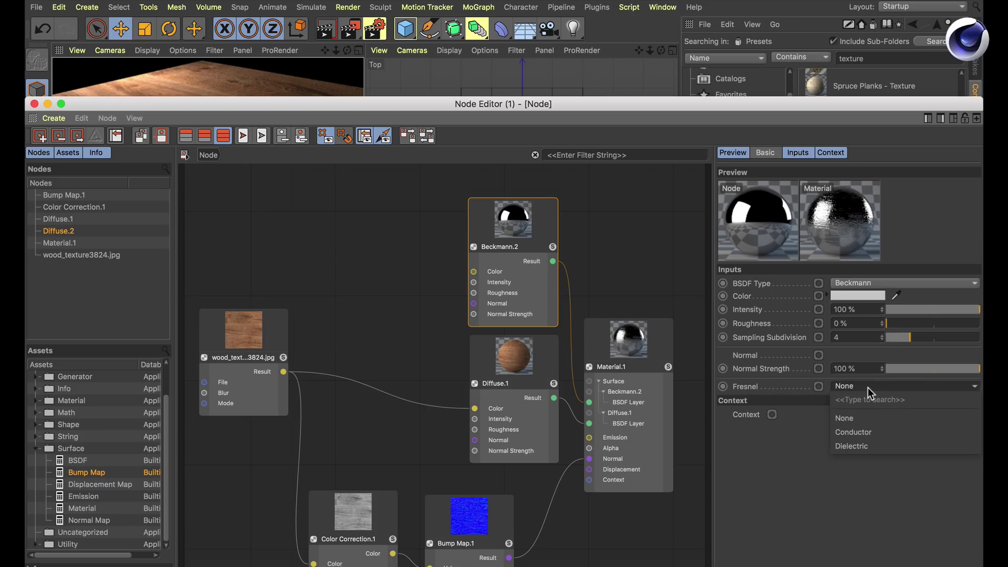
pyautogui.click(870, 446)
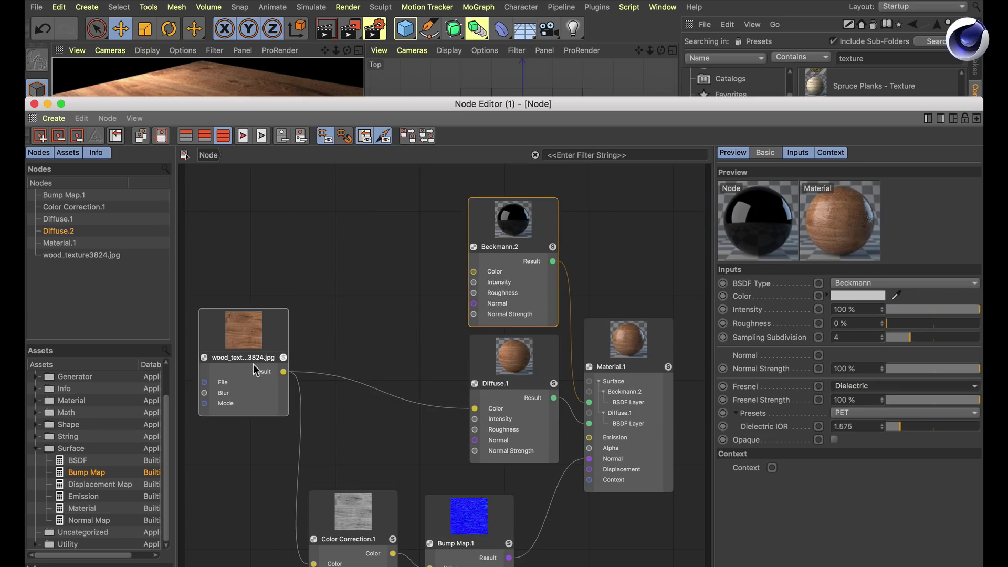
# Add a Basic Gradient node above the wood texture node and connect the texture's Result to its Position input.
pyautogui.moveTo(251, 355); pyautogui.dragTo(255, 338)
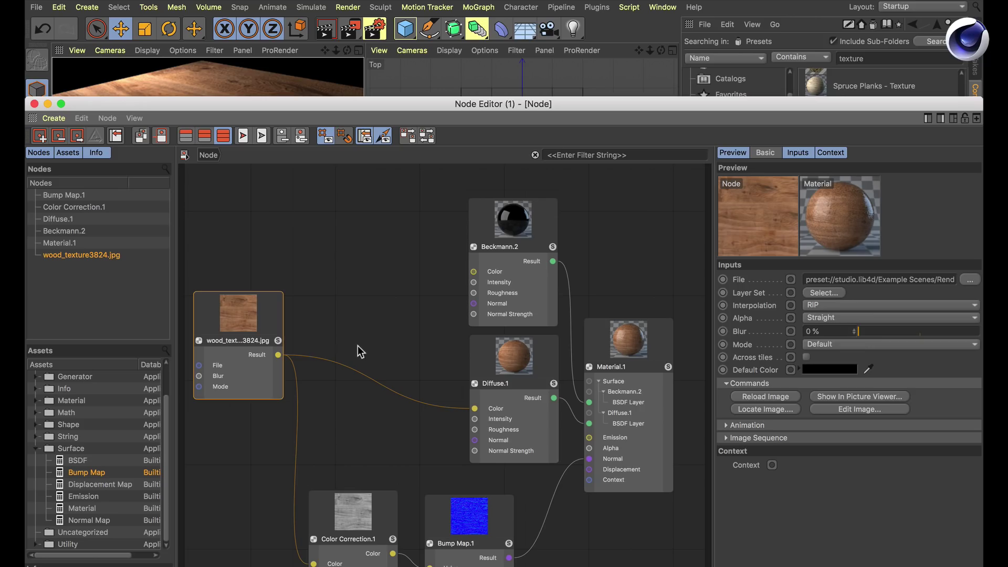
pyautogui.click(35, 448)
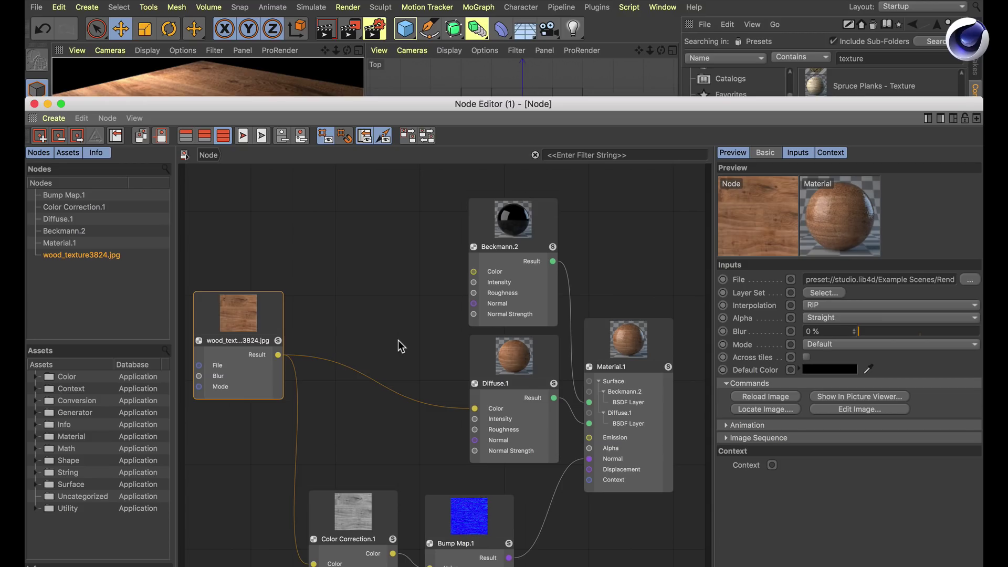
pyautogui.doubleClick(376, 417)
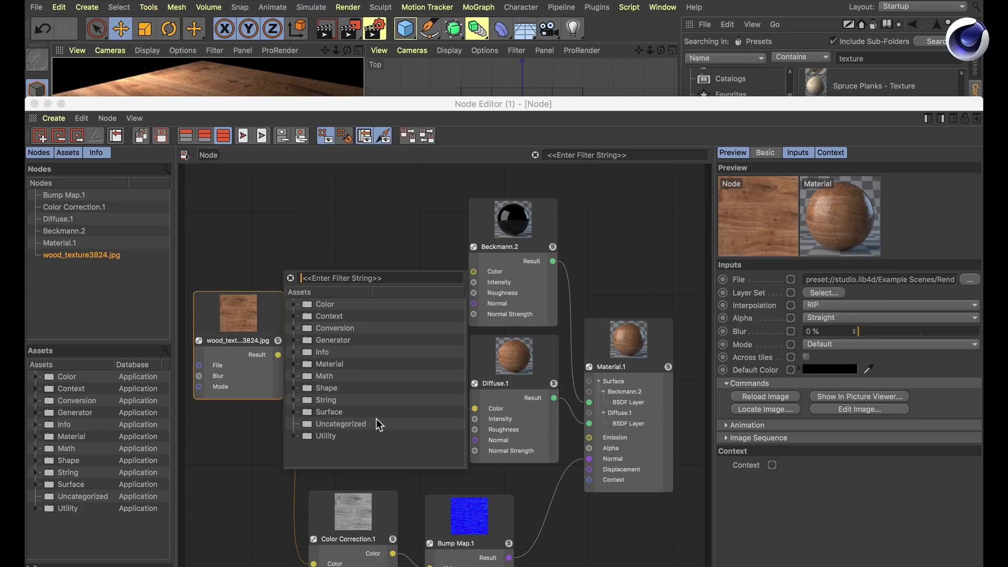
pyautogui.write('cradient')
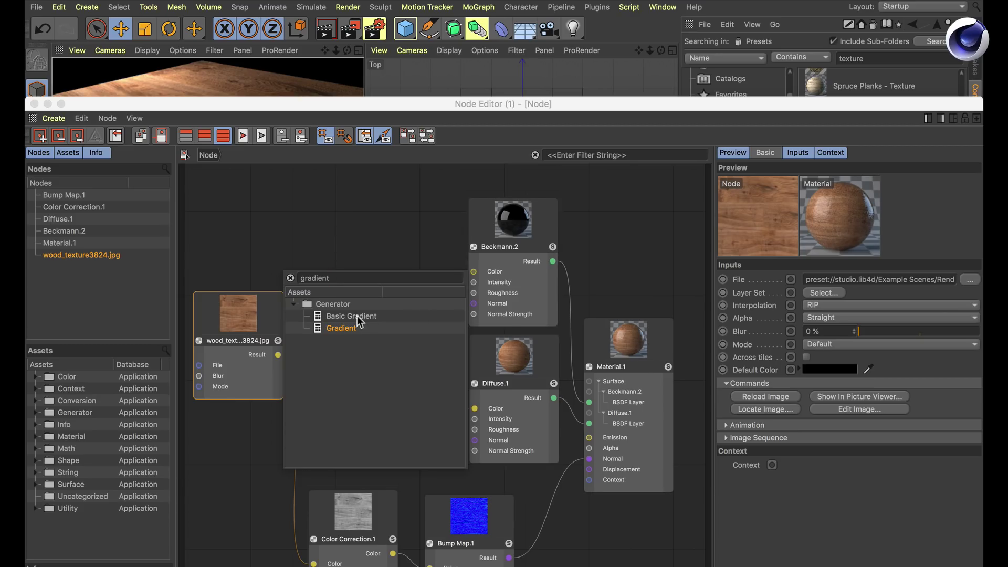
pyautogui.moveTo(357, 325); pyautogui.dragTo(352, 219)
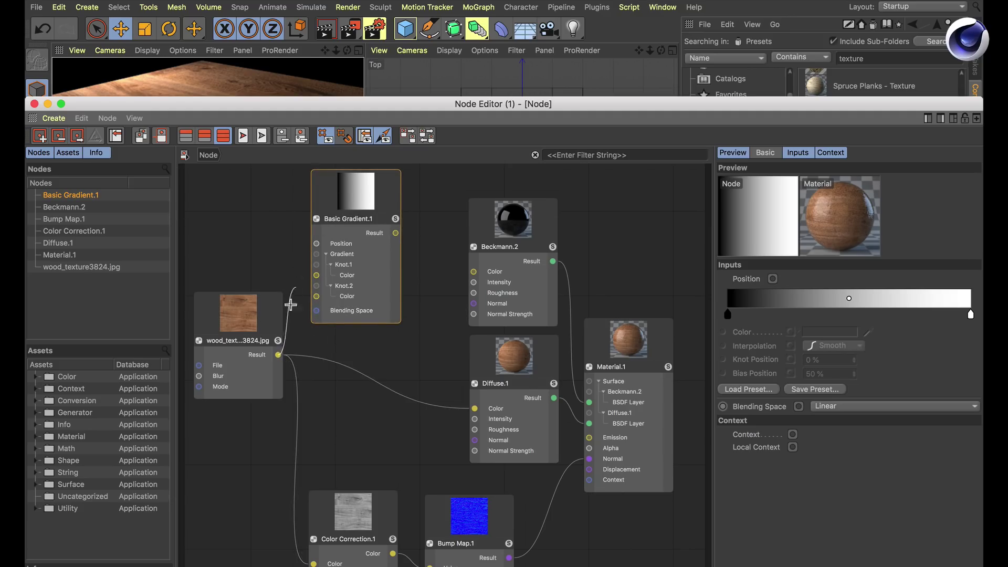
pyautogui.moveTo(288, 355); pyautogui.dragTo(317, 243)
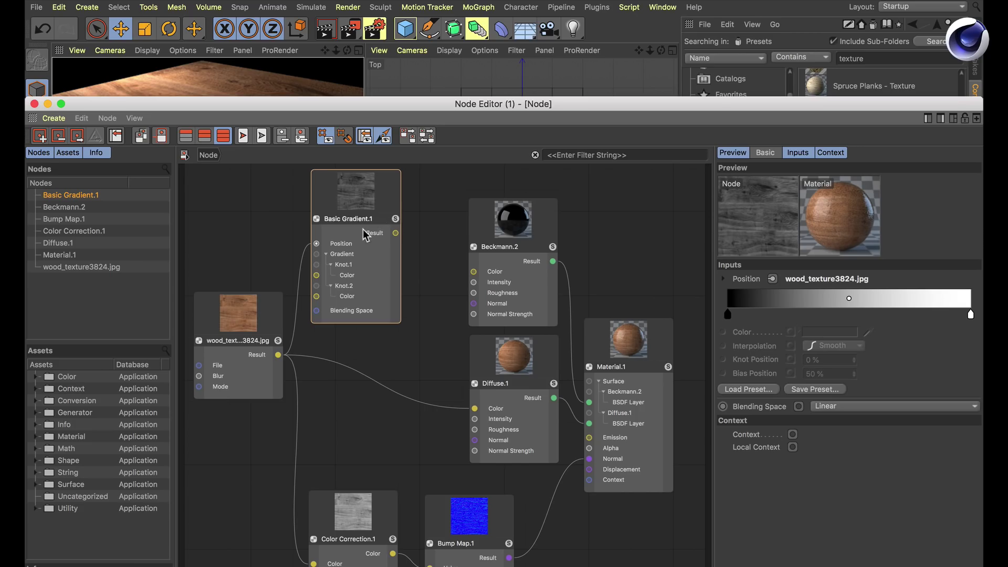
pyautogui.moveTo(372, 229); pyautogui.dragTo(383, 233)
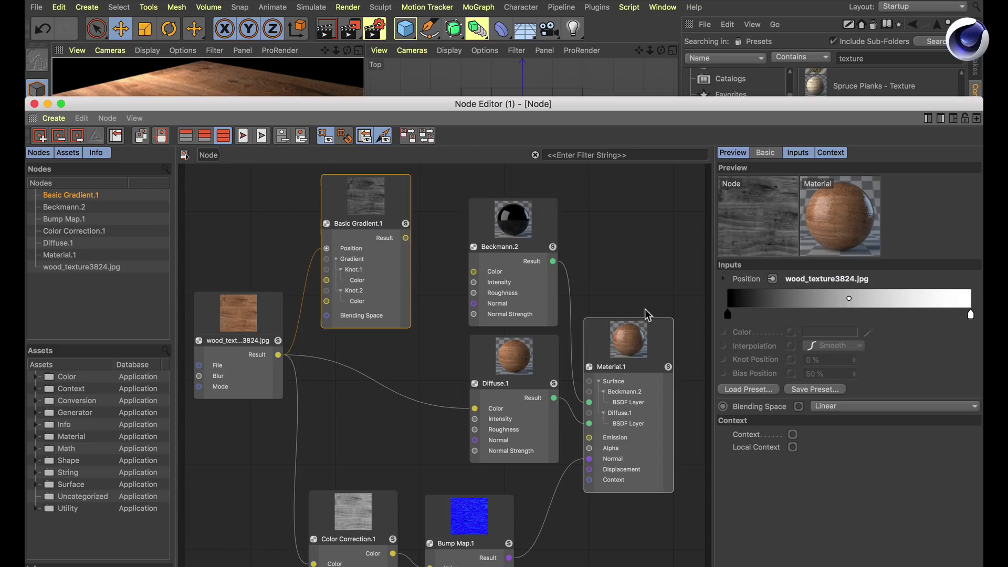
# Move the gradient's white knot to about 32.6 % and darken it to grey, then set the black knot's color value to 8 %.
pyautogui.moveTo(969, 314); pyautogui.dragTo(852, 315)
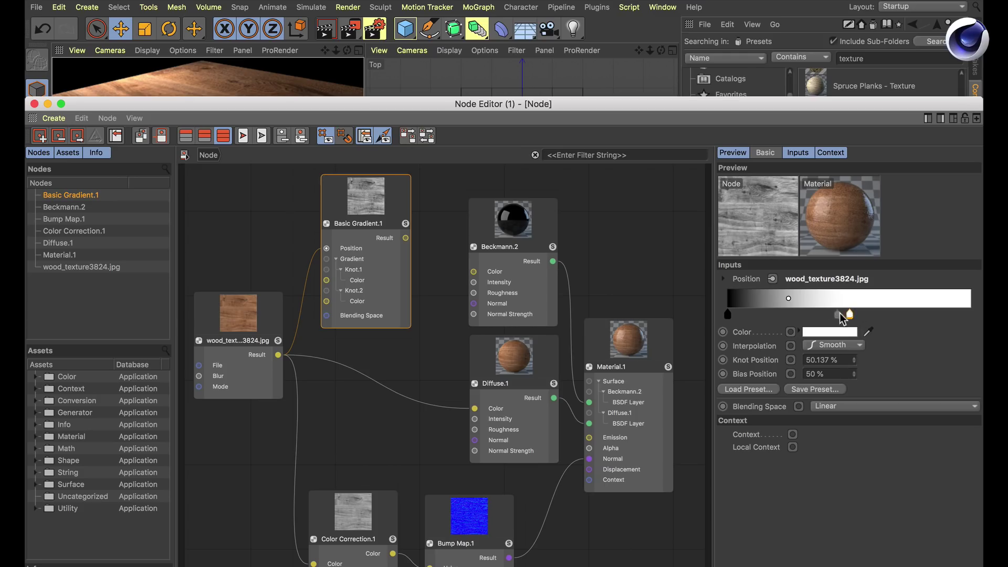
pyautogui.moveTo(850, 315); pyautogui.dragTo(809, 317)
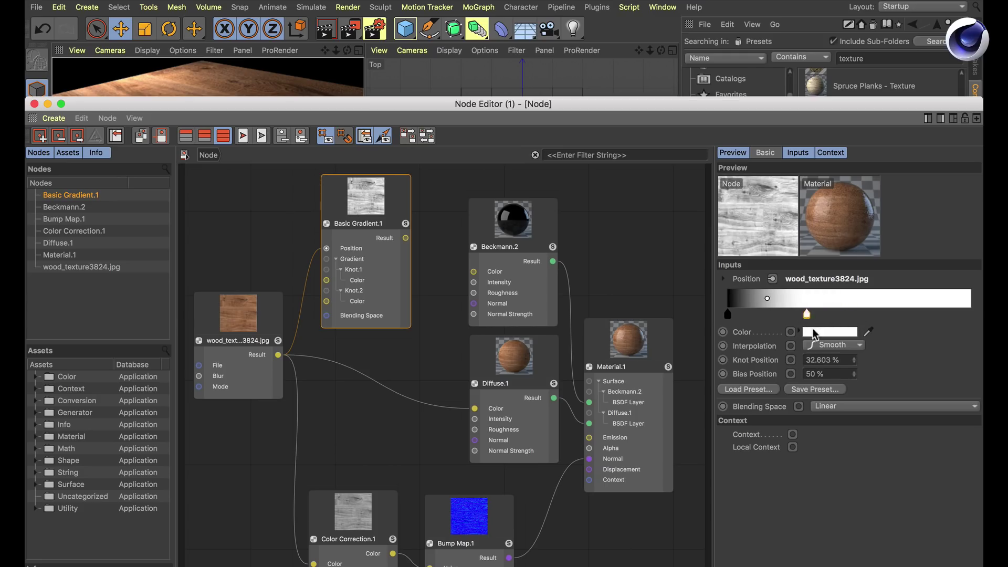
pyautogui.click(798, 330)
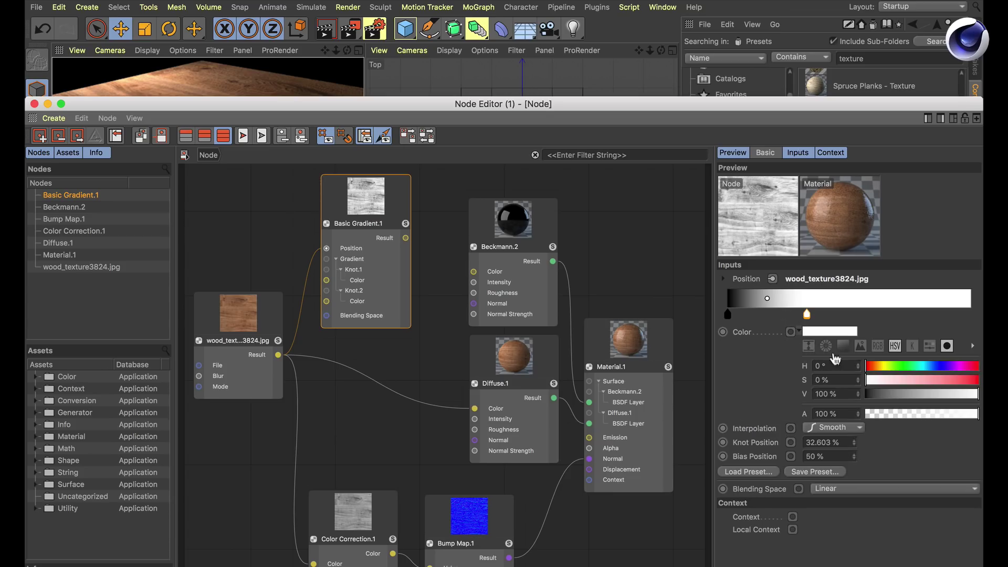
pyautogui.moveTo(881, 391)
pyautogui.mouseDown()
pyautogui.moveTo(895, 393)
pyautogui.moveTo(873, 393)
pyautogui.mouseUp()
pyautogui.click(727, 314)
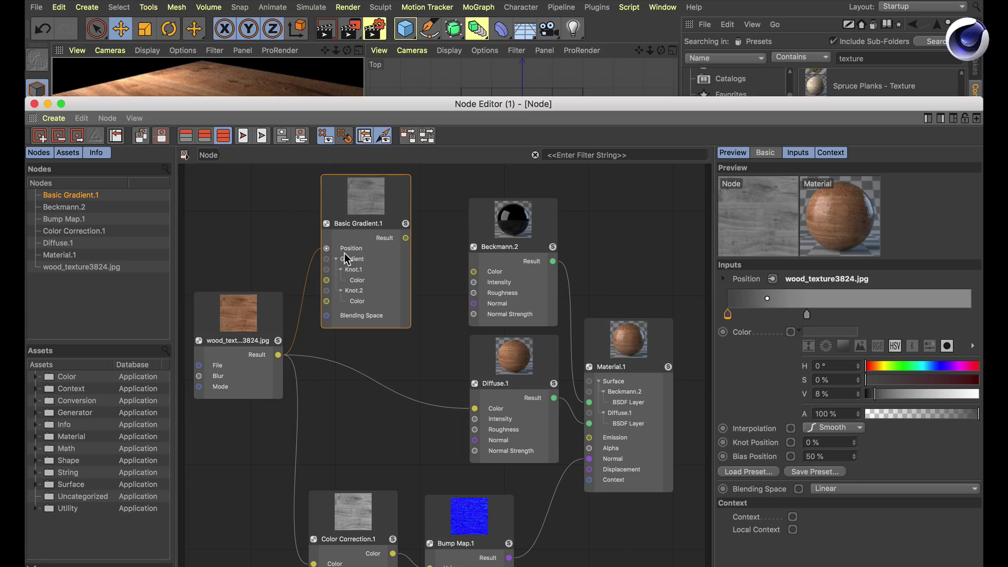
pyautogui.moveTo(732, 320)
# Connect the Basic Gradient's Result to the Beckmann node's Intensity input and move the gradient node slightly closer to it.
pyautogui.moveTo(405, 237); pyautogui.dragTo(473, 282)
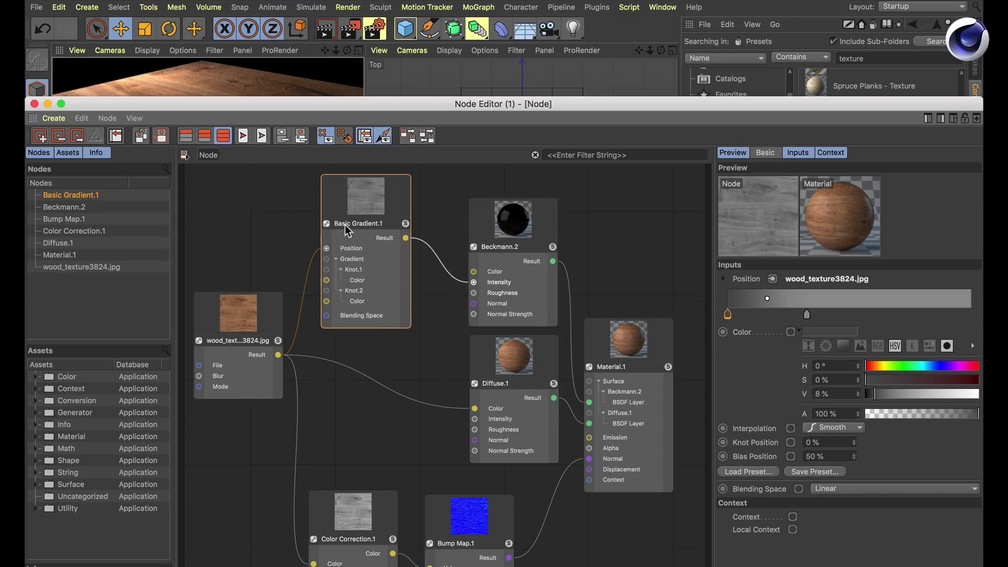
pyautogui.moveTo(360, 225); pyautogui.dragTo(372, 237)
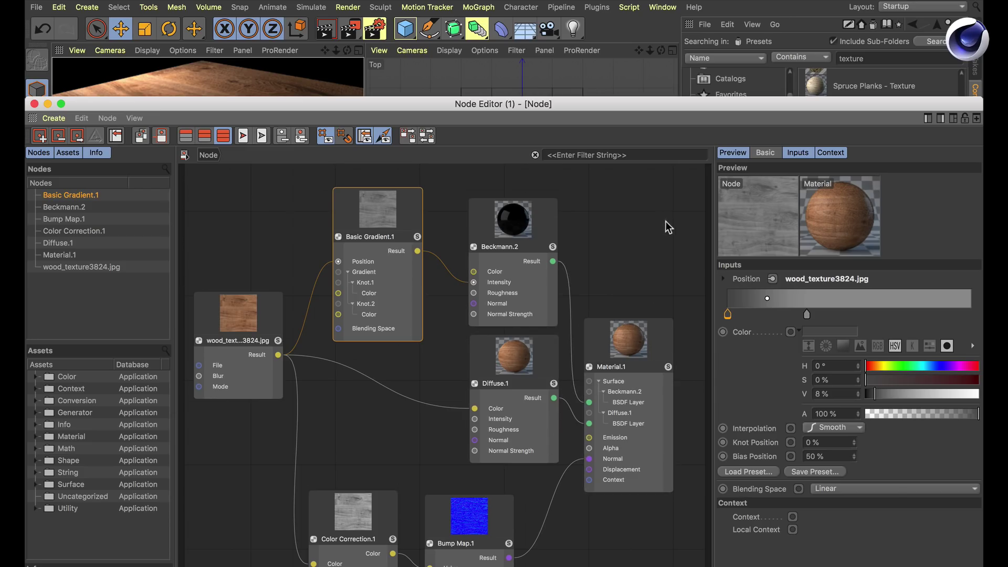
# Group all nodes except the wood texture and arrange the group and the texture node side by side.
pyautogui.moveTo(691, 180); pyautogui.dragTo(327, 561)
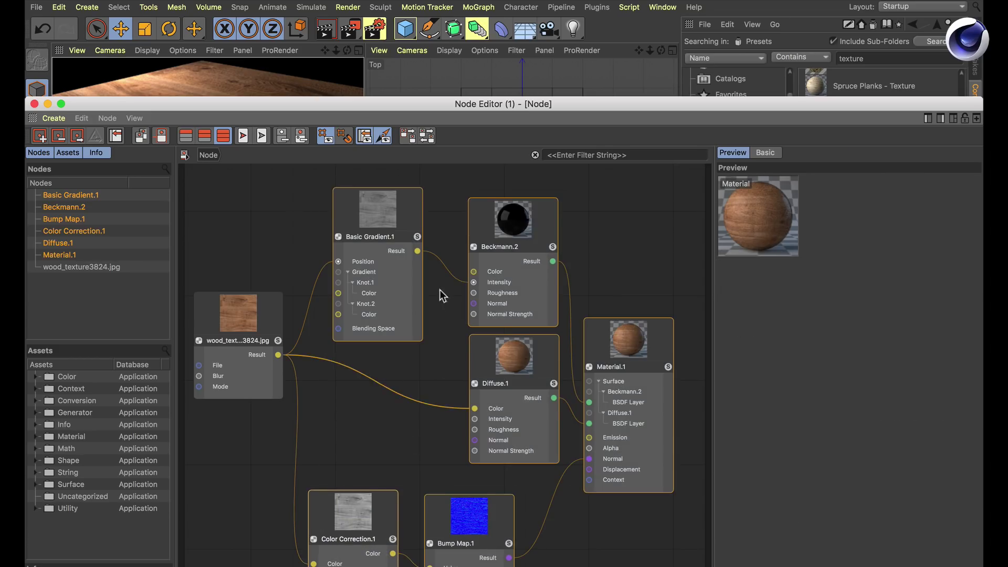
pyautogui.rightClick(401, 298)
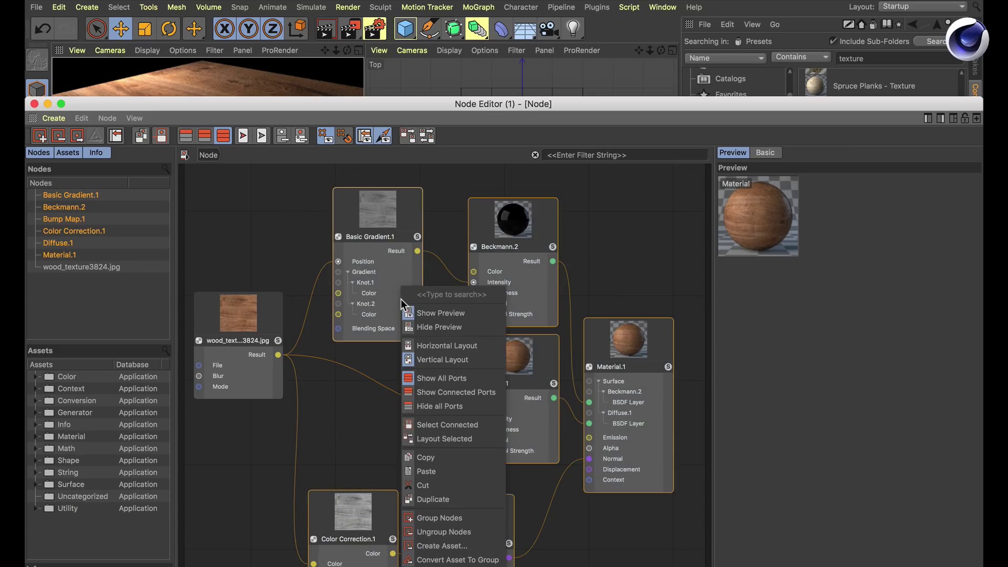
pyautogui.click(438, 518)
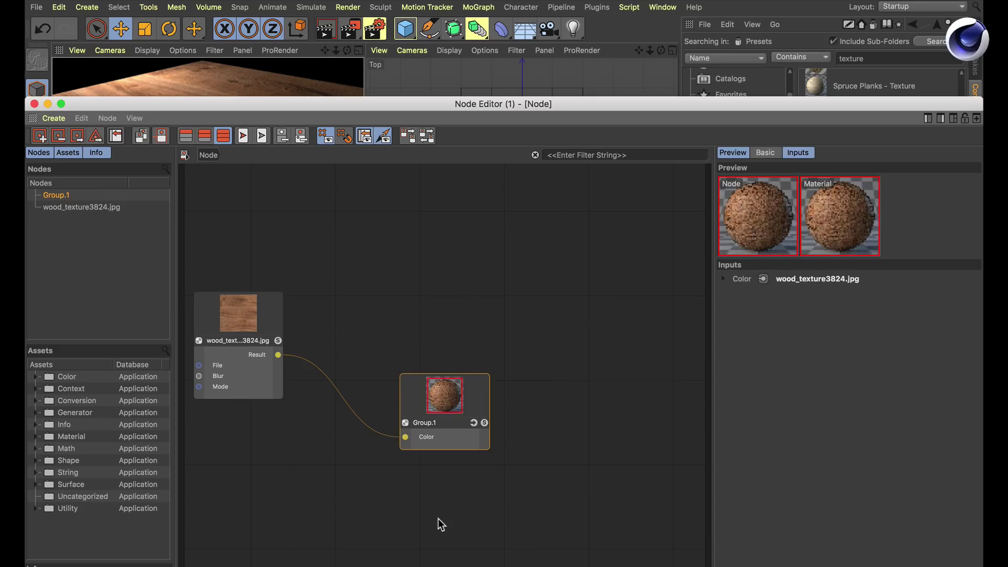
pyautogui.moveTo(441, 424); pyautogui.dragTo(487, 358)
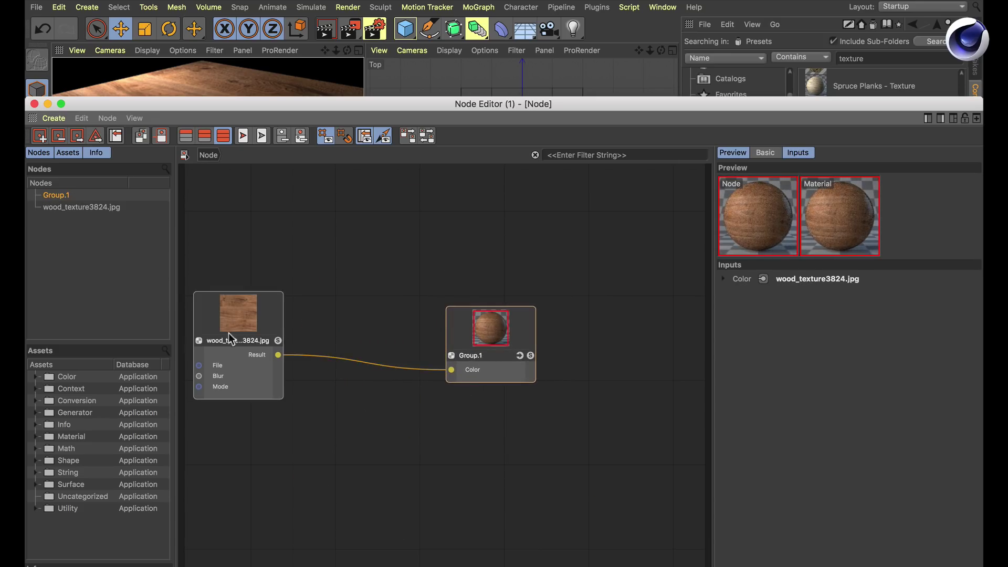
pyautogui.moveTo(234, 339); pyautogui.dragTo(292, 347)
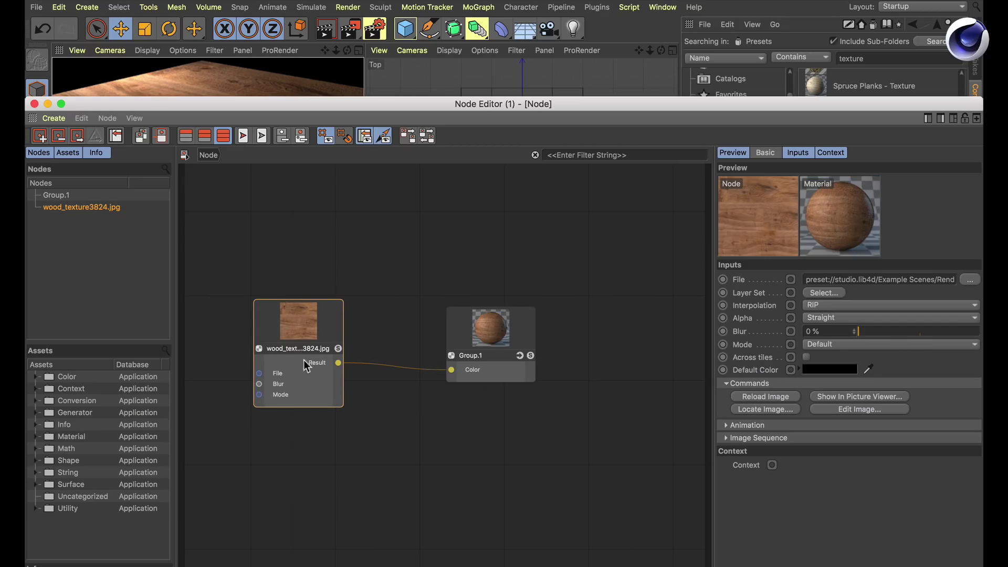
pyautogui.moveTo(338, 363); pyautogui.dragTo(451, 369)
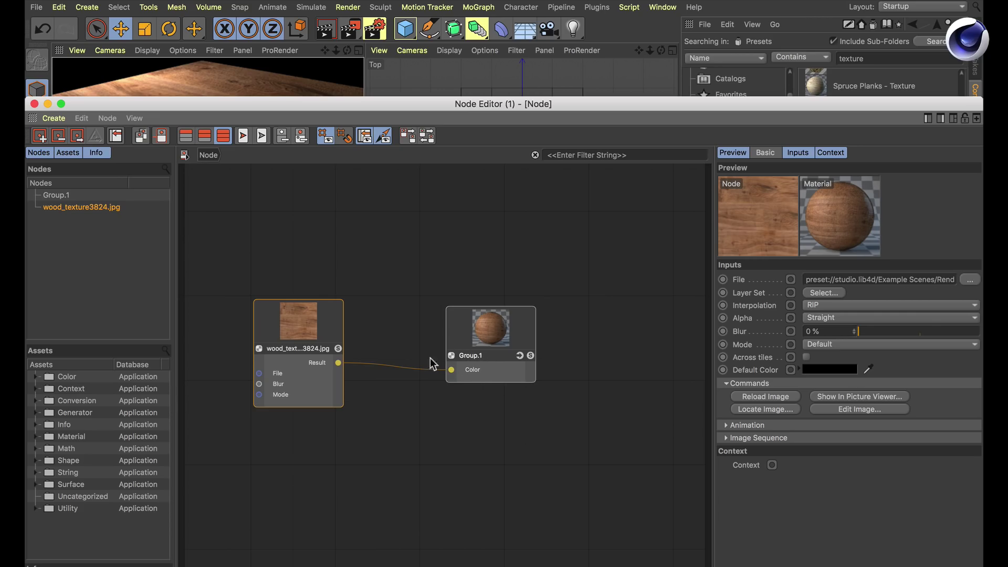
# Open the group to examine its inner nodes and Color input, and return to the top-level node graph.
pyautogui.click(519, 356)
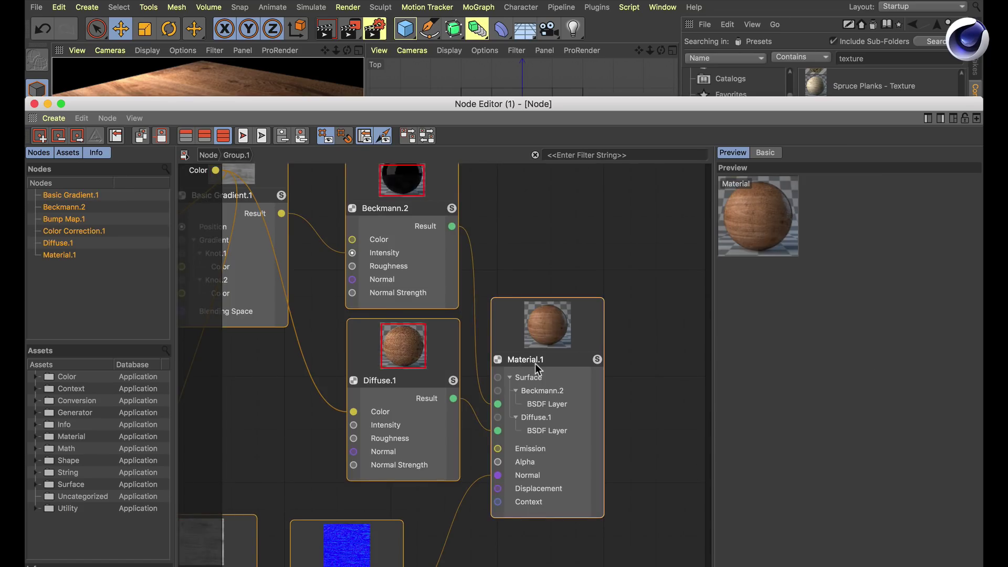
pyautogui.scroll(-5, 389, 359)
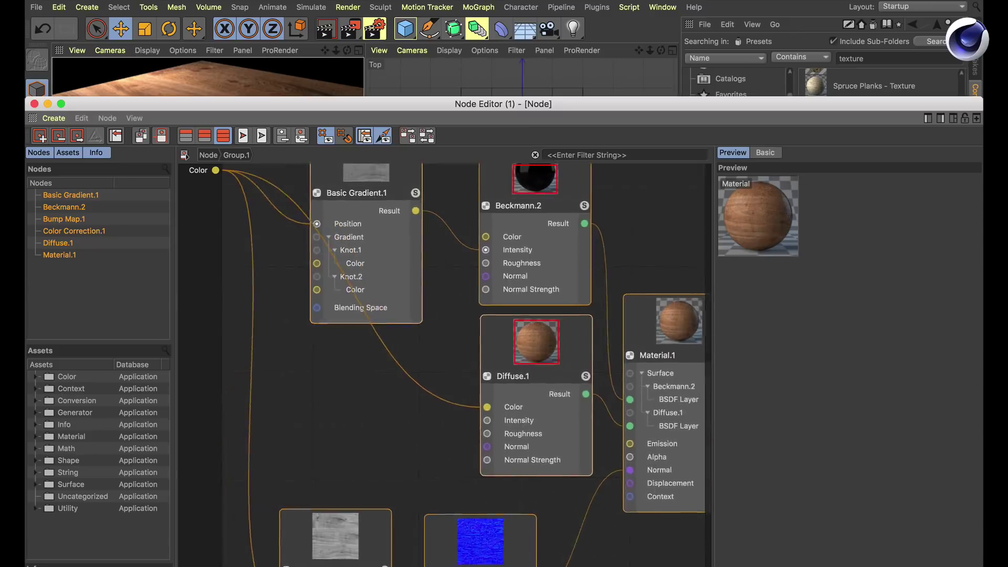
pyautogui.scroll(1, 448, 303)
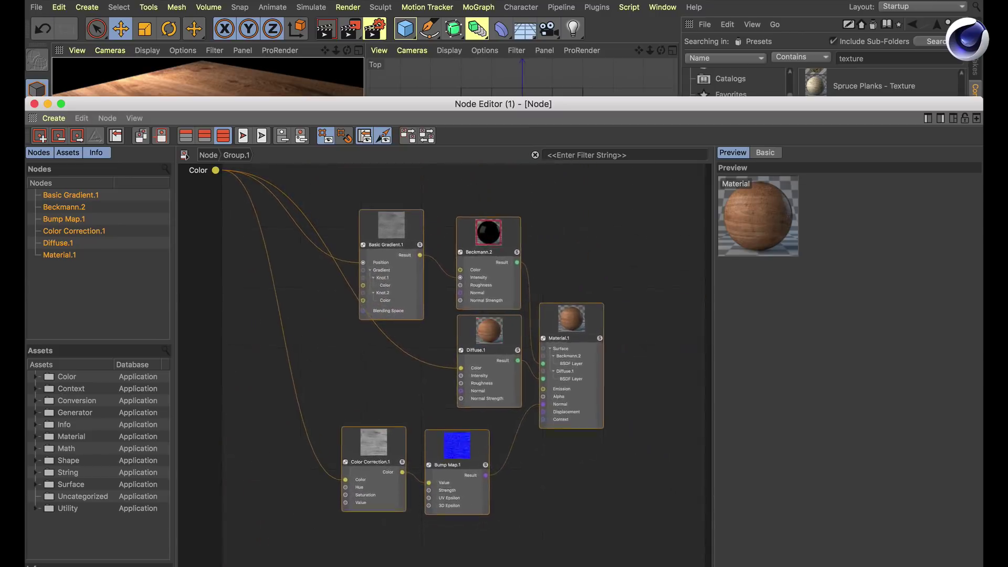
pyautogui.moveTo(449, 303); pyautogui.dragTo(490, 299, button='middle')
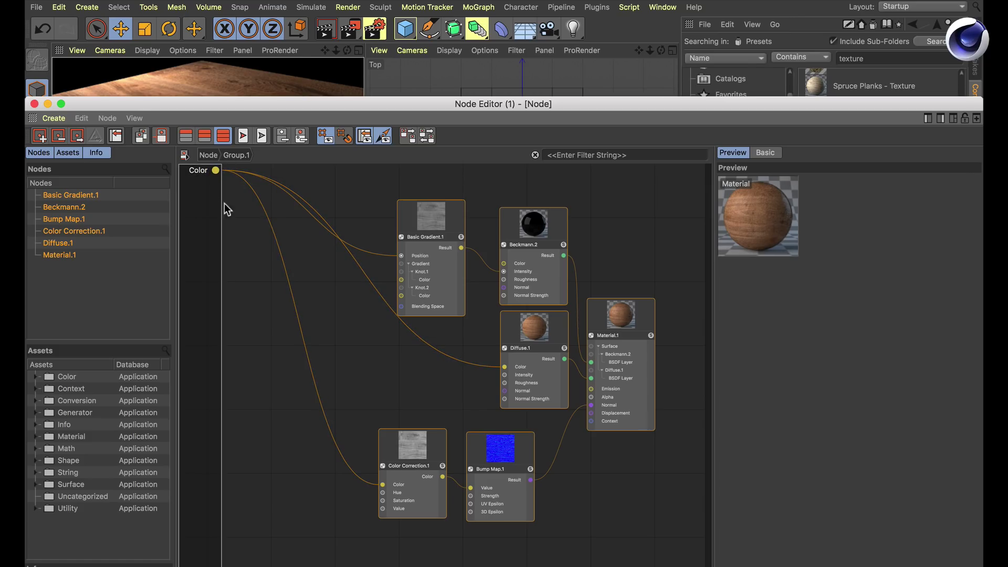
pyautogui.click(209, 155)
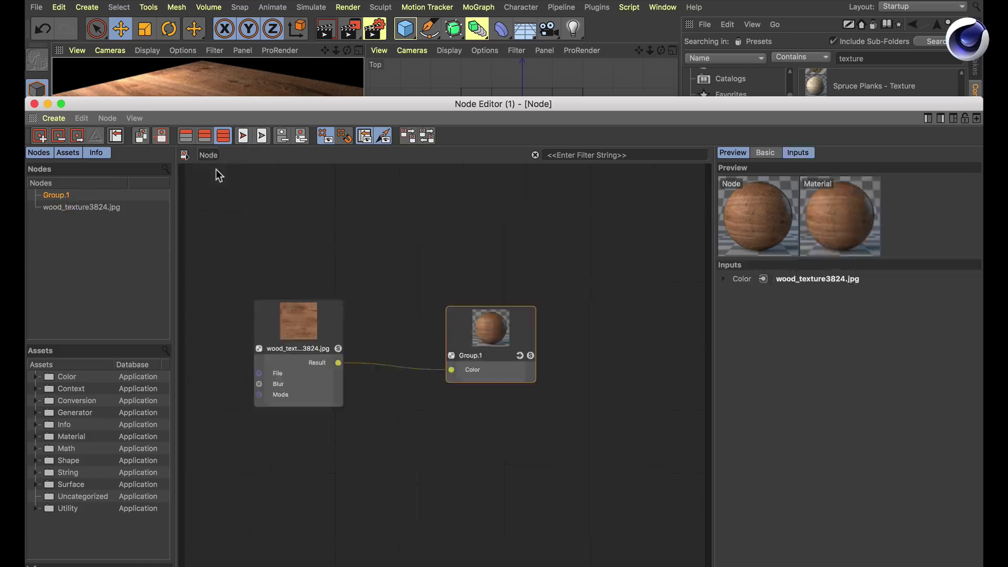
# Open the group and expose the Bump Map node's Strength port as a new group input.
pyautogui.click(519, 355)
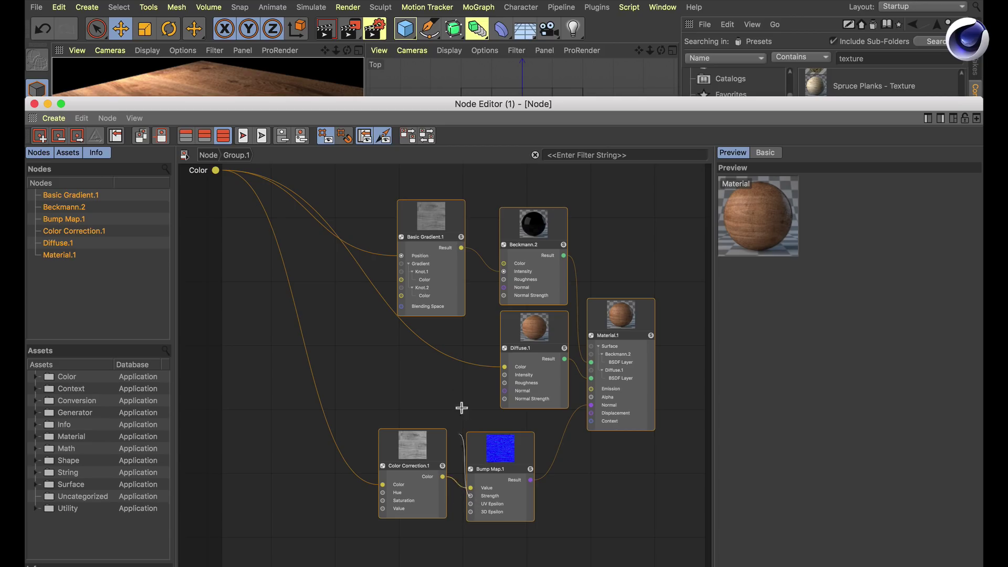
pyautogui.moveTo(469, 495); pyautogui.dragTo(216, 213)
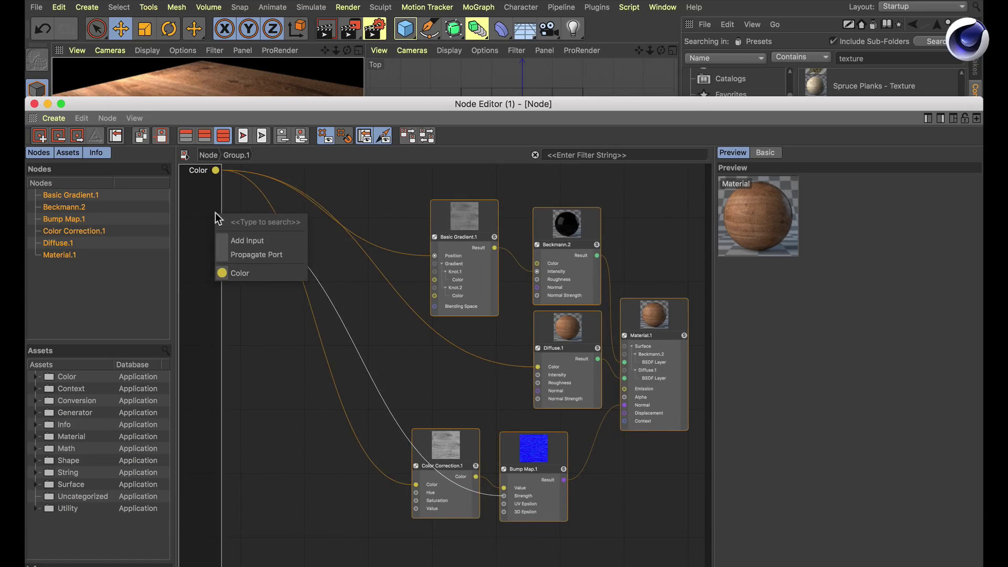
pyautogui.click(270, 242)
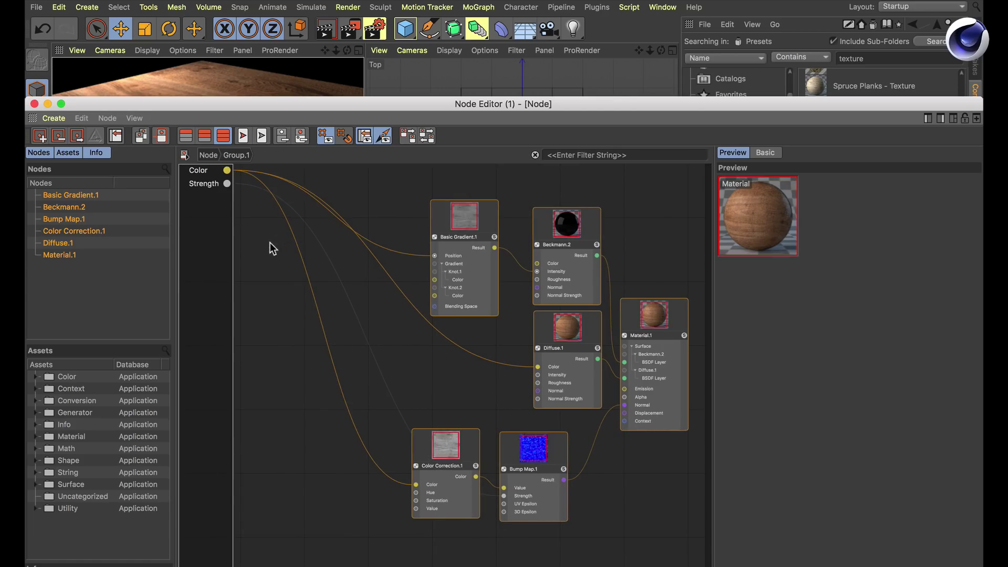
# Rename the group's Strength input as Bump Strength.
pyautogui.doubleClick(208, 184)
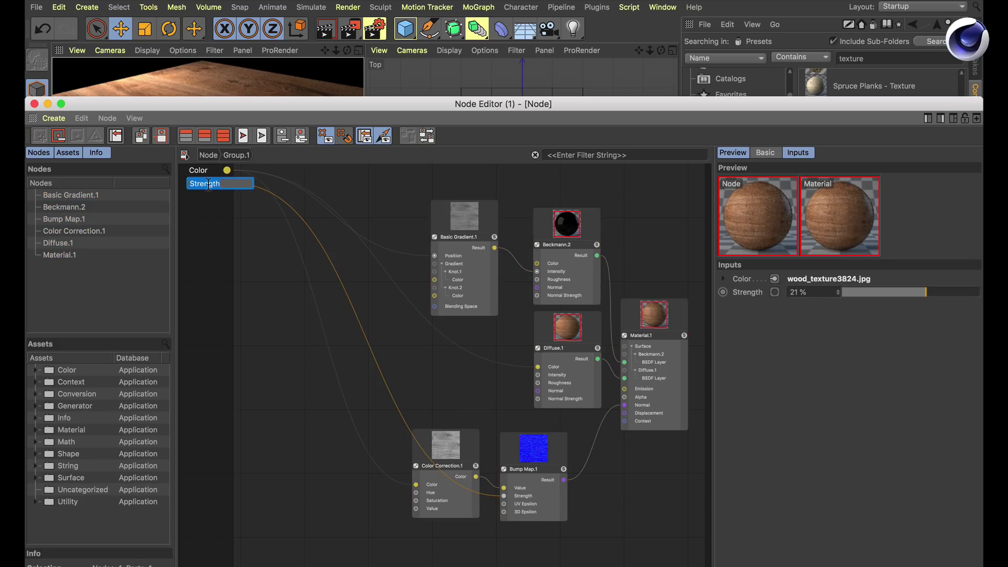
pyautogui.click(190, 183)
pyautogui.write('Bump ')
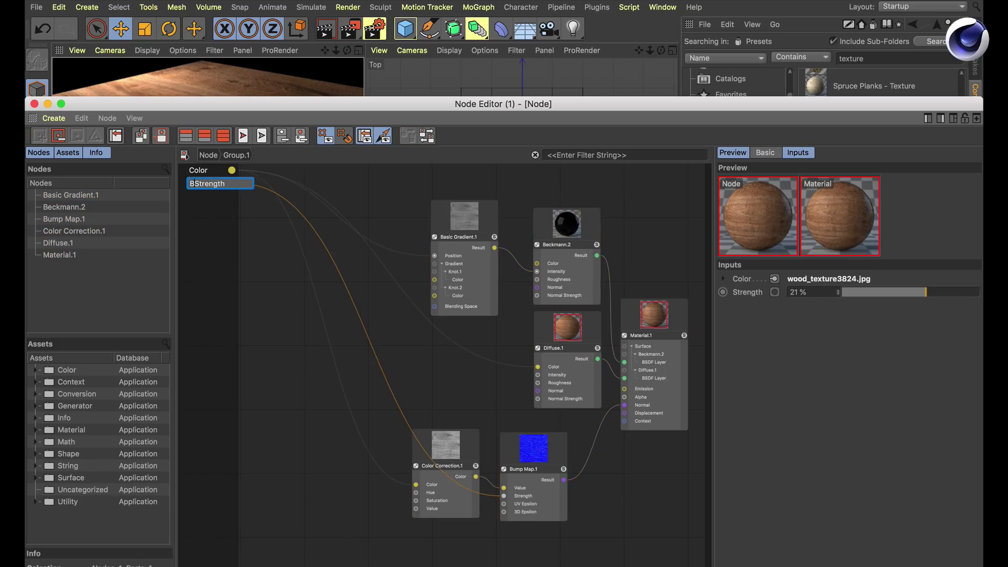
pyautogui.write('Streng')
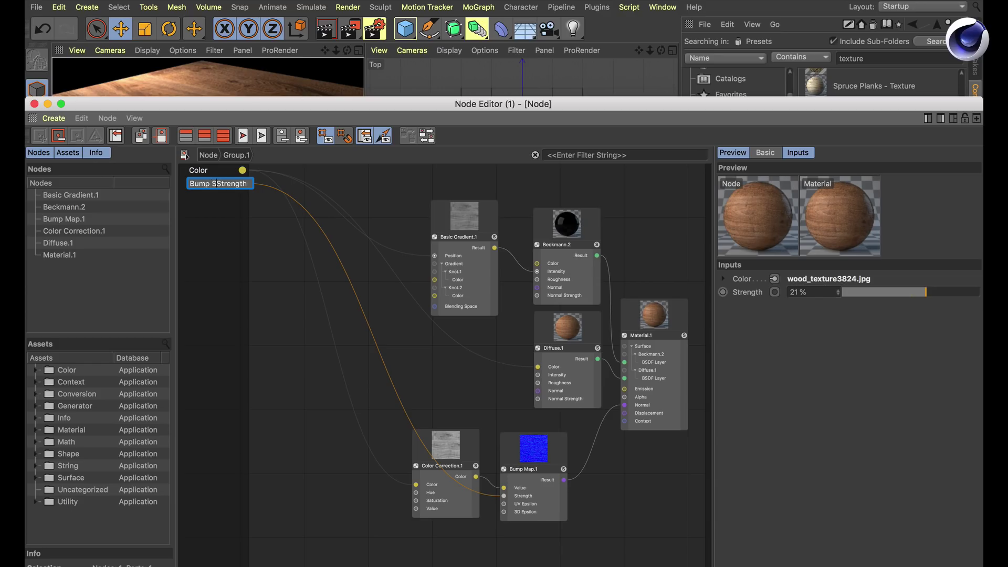
pyautogui.write('th')
pyautogui.press('Delete')
pyautogui.press('Delete')
pyautogui.press('Delete')
pyautogui.press('Delete')
pyautogui.press('Delete')
pyautogui.press('Delete')
pyautogui.press('Delete')
pyautogui.press('Delete')
pyautogui.press('Return')
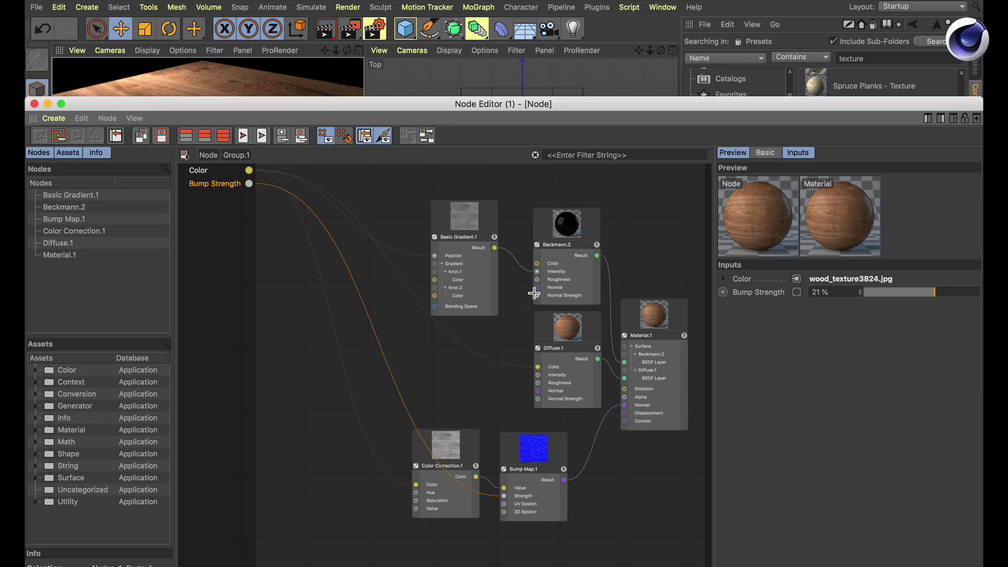
# Expose the Beckmann node's Roughness port as a new group input and return to the top-level node graph.
pyautogui.moveTo(536, 280); pyautogui.dragTo(238, 231)
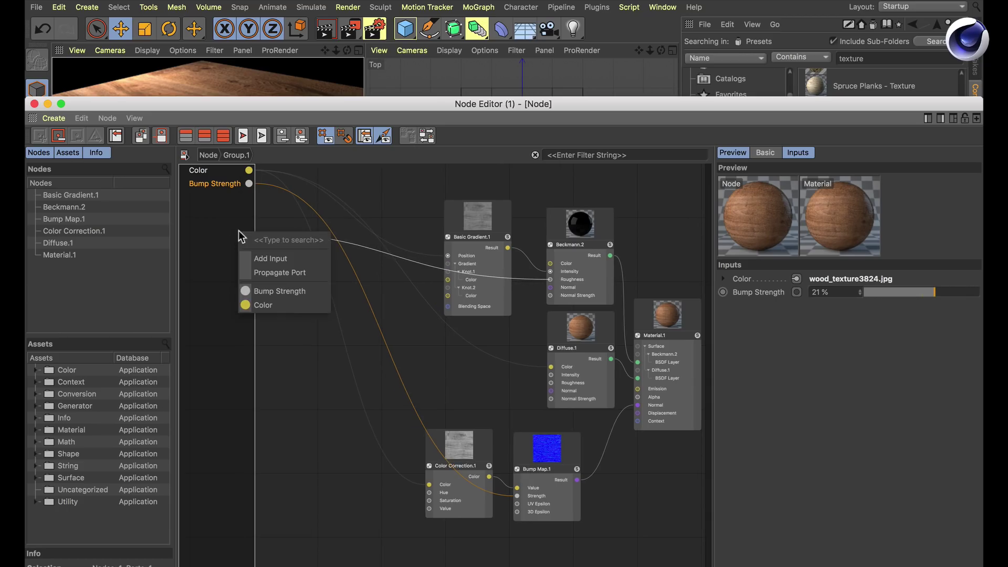
pyautogui.click(270, 260)
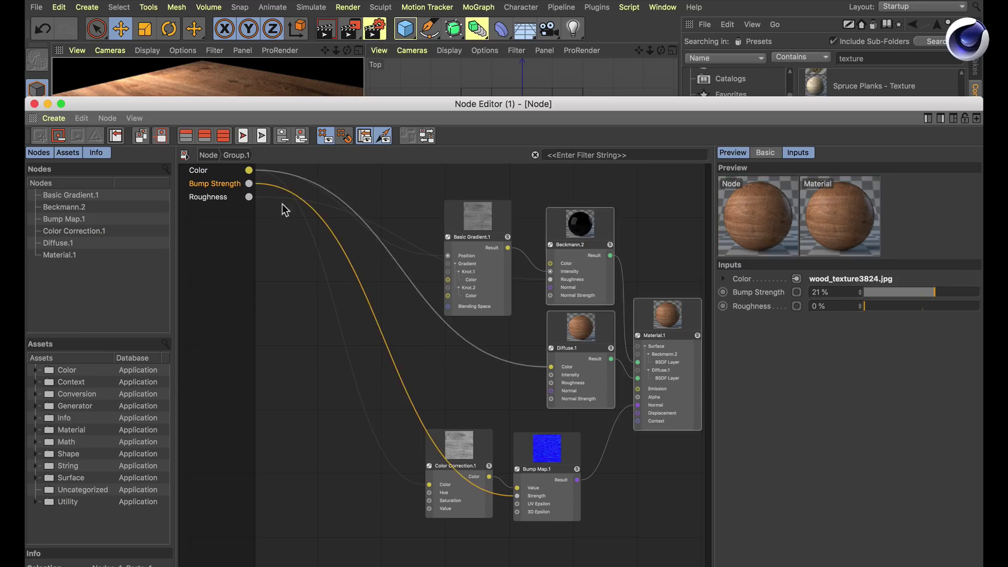
pyautogui.click(208, 155)
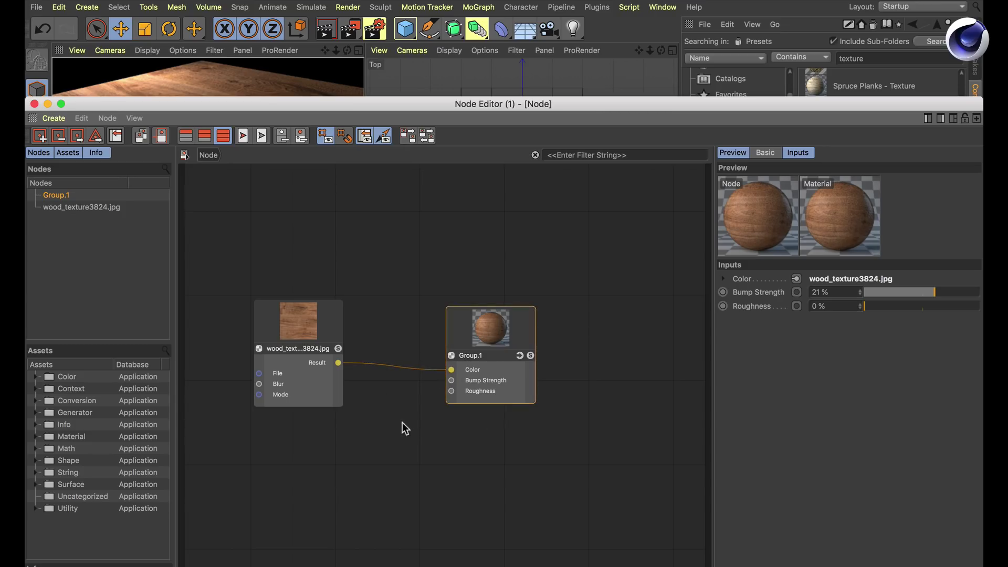
# Shift the group node slightly away from the wood texture node, then close and reopen the wood material's node graph.
pyautogui.moveTo(646, 104); pyautogui.dragTo(643, 80)
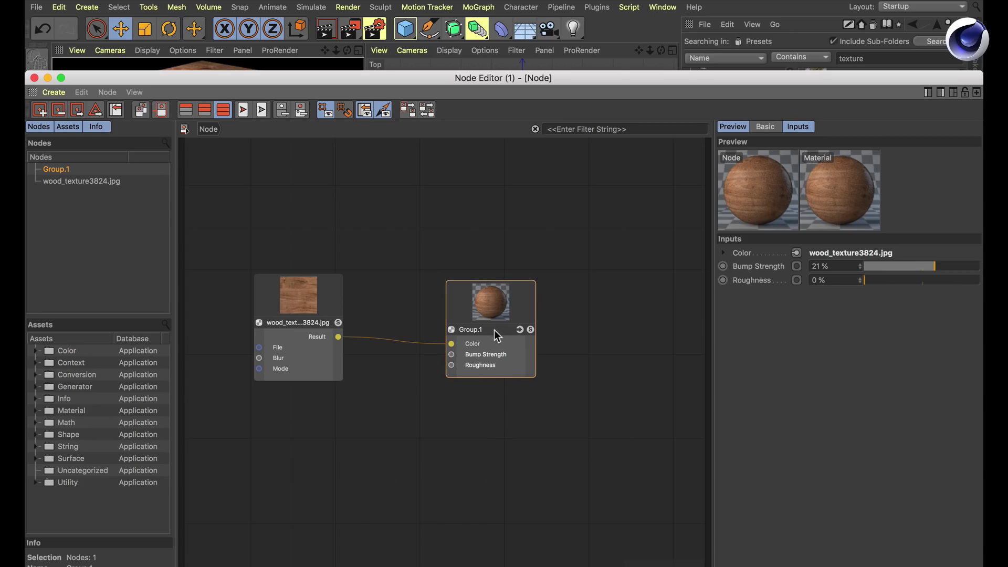
pyautogui.moveTo(491, 333)
pyautogui.mouseDown()
pyautogui.moveTo(508, 306)
pyautogui.moveTo(502, 321)
pyautogui.mouseUp()
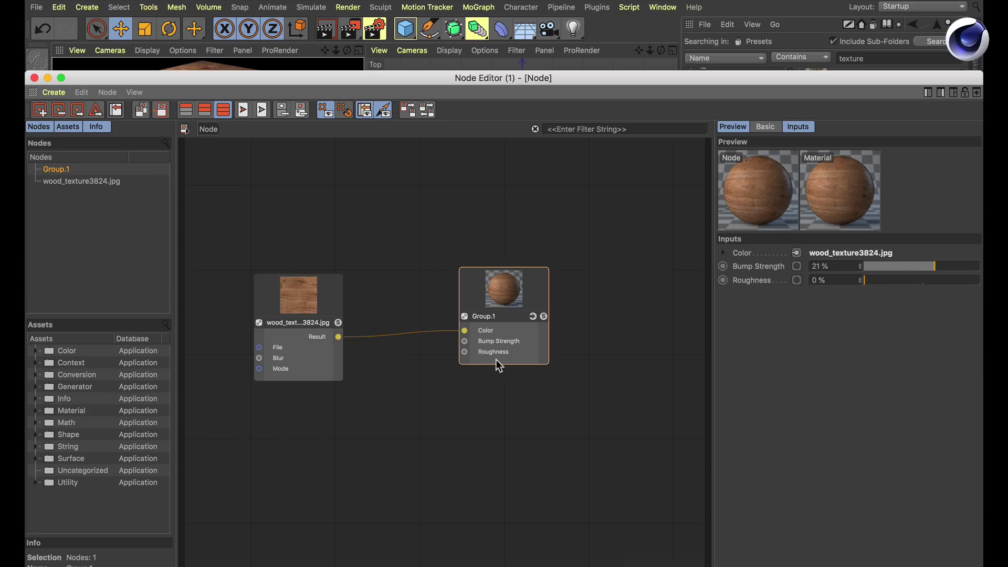
pyautogui.click(35, 78)
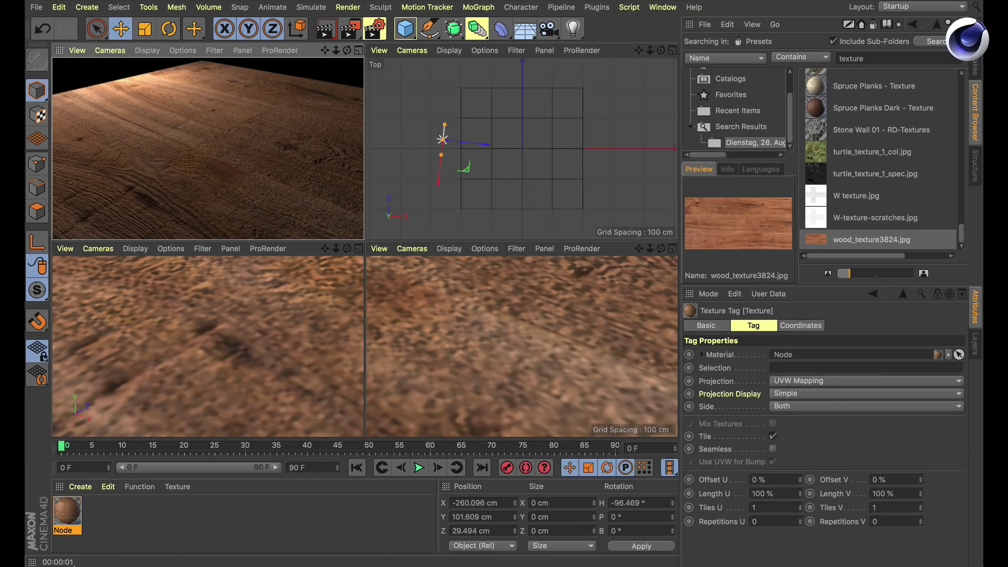
pyautogui.doubleClick(69, 509)
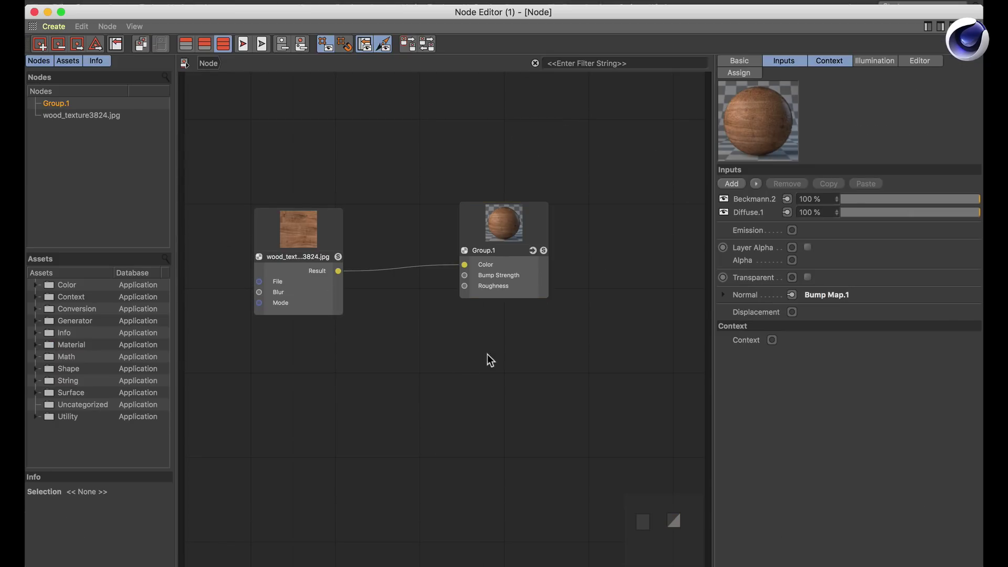
# Make the group the material's start node so its inputs serve as the material's parameters, and close the Node Editor.
pyautogui.click(509, 254)
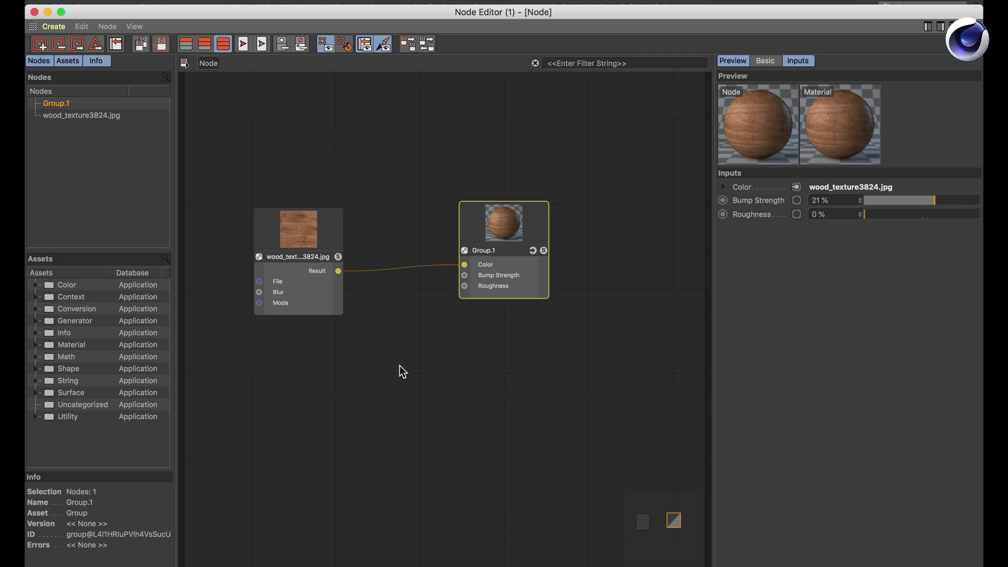
pyautogui.click(497, 350)
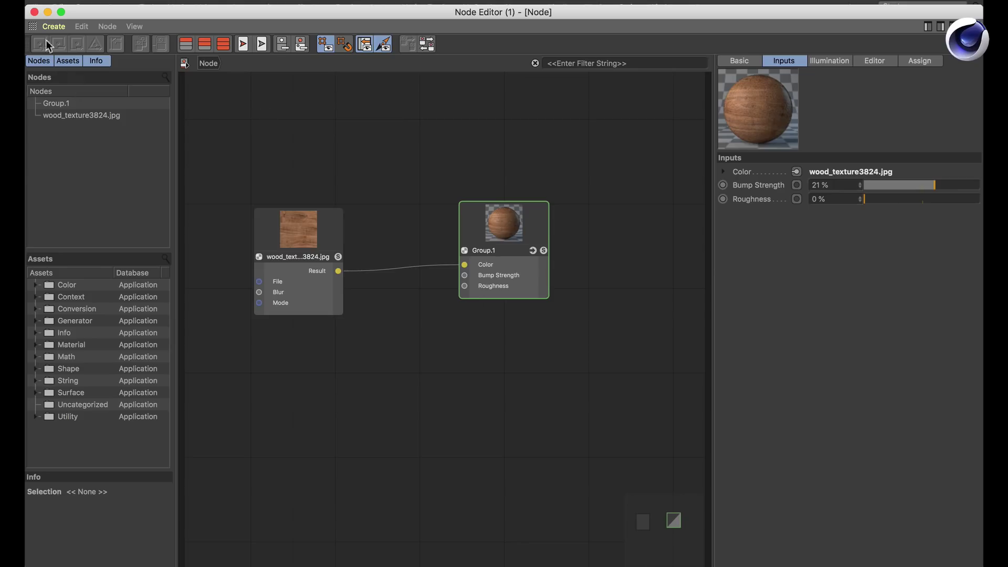
pyautogui.click(34, 12)
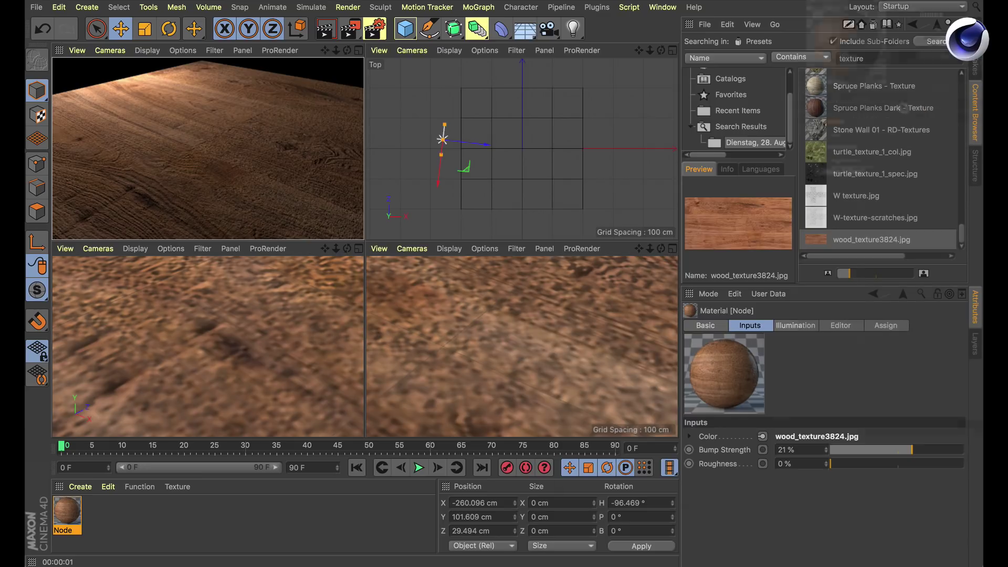
# Review the wood material's exposed inputs in the Material Editor and open its node graph from there.
pyautogui.moveTo(547, 83); pyautogui.dragTo(513, 83)
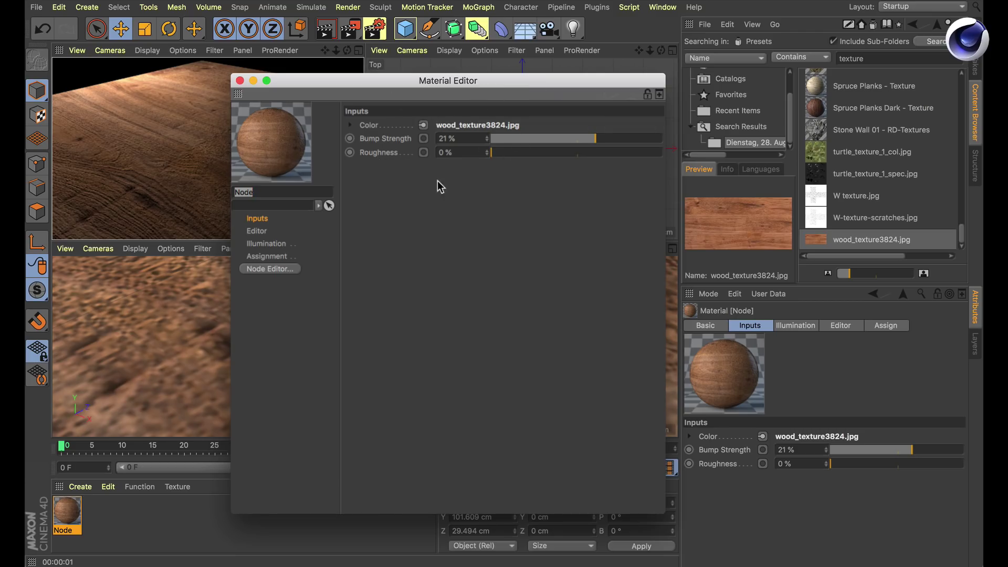
pyautogui.moveTo(464, 83); pyautogui.dragTo(456, 80)
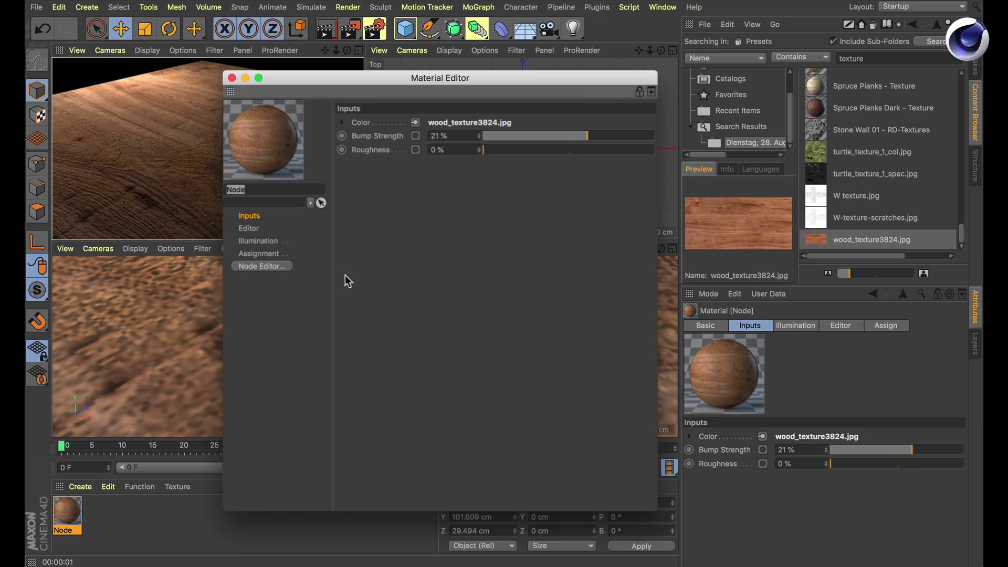
pyautogui.click(265, 265)
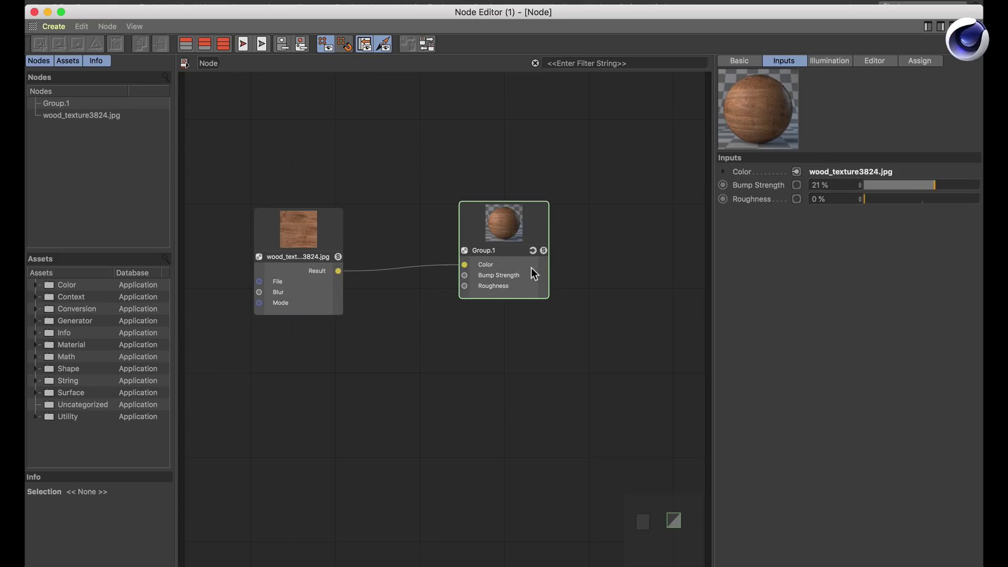
# Expose the Diffuse node's Intensity port as a group input, return to the top-level graph and close both editors.
pyautogui.click(532, 250)
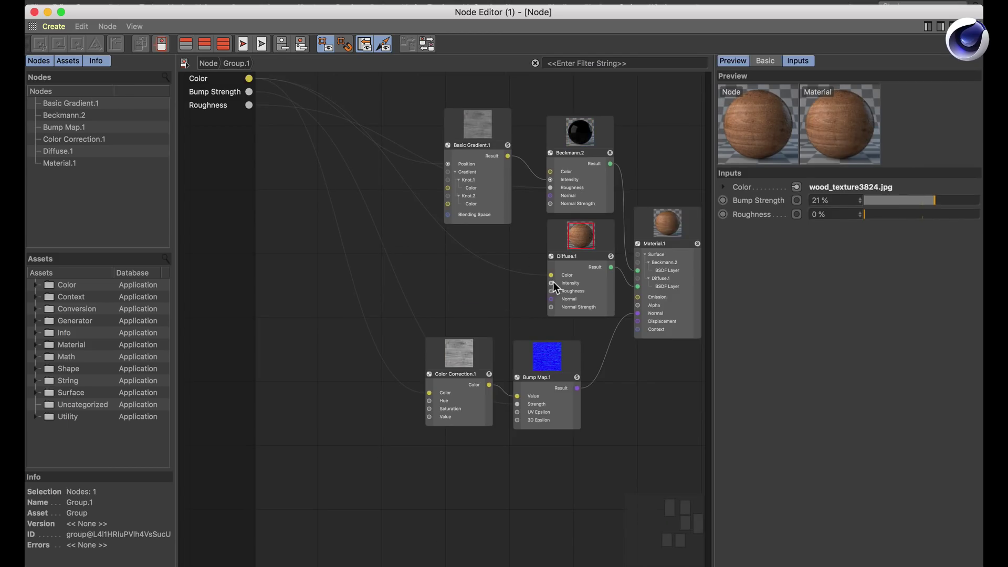
pyautogui.moveTo(551, 283); pyautogui.dragTo(243, 149)
pyautogui.click(294, 176)
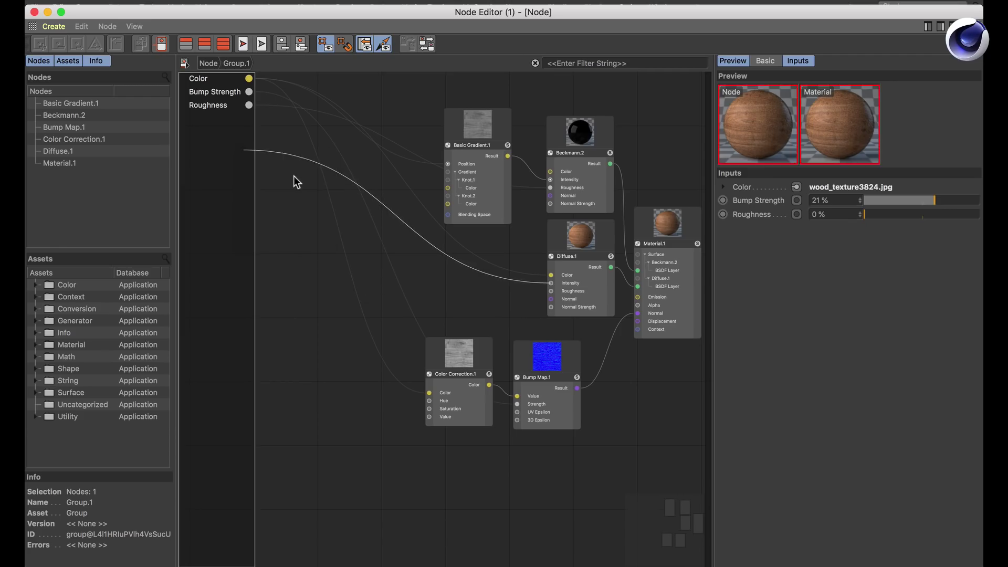
pyautogui.click(209, 64)
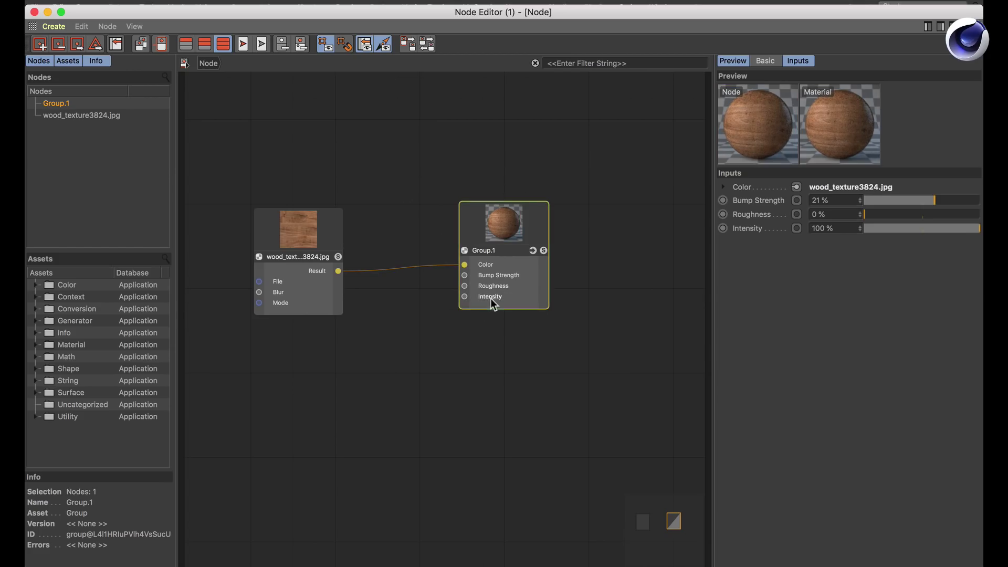
pyautogui.click(34, 12)
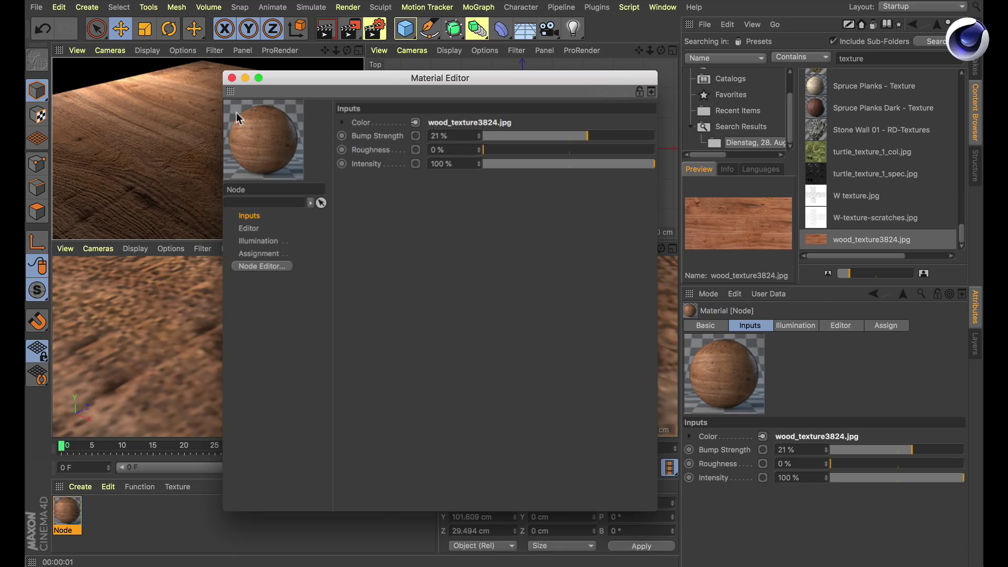
pyautogui.click(232, 79)
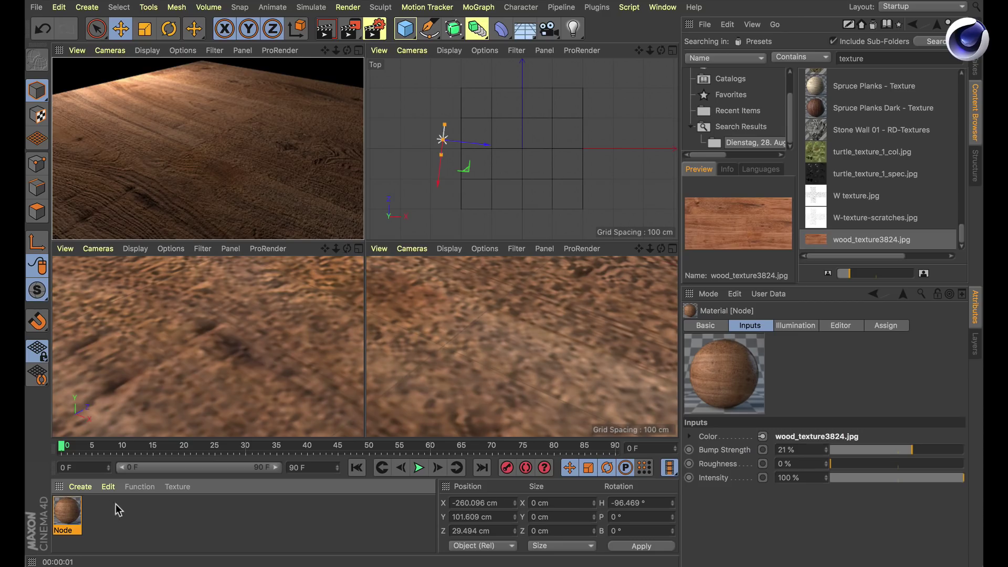
# Create a new Uber material and open it in the Material Editor, moved clear of the texture list.
pyautogui.click(81, 487)
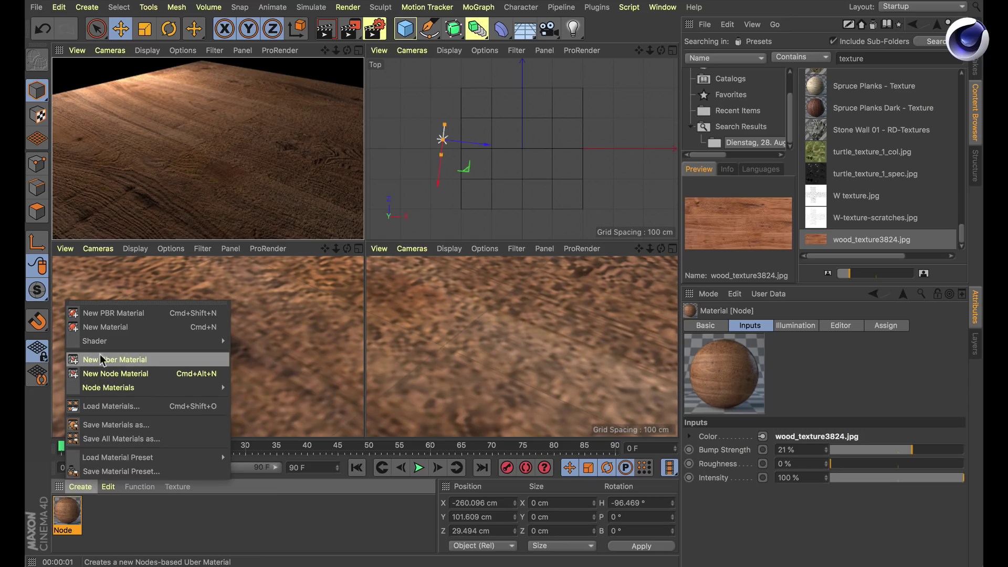
pyautogui.click(134, 360)
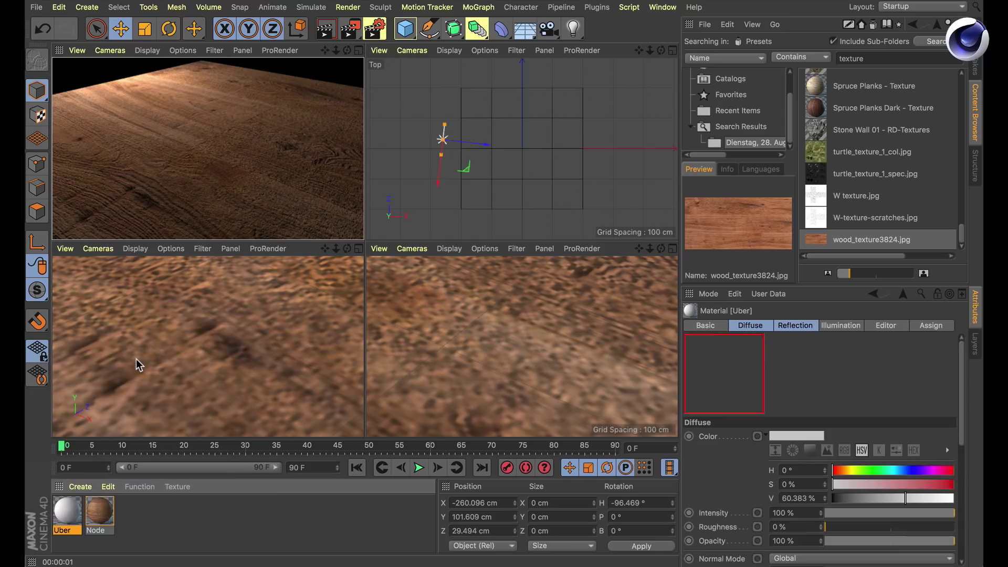
pyautogui.doubleClick(67, 510)
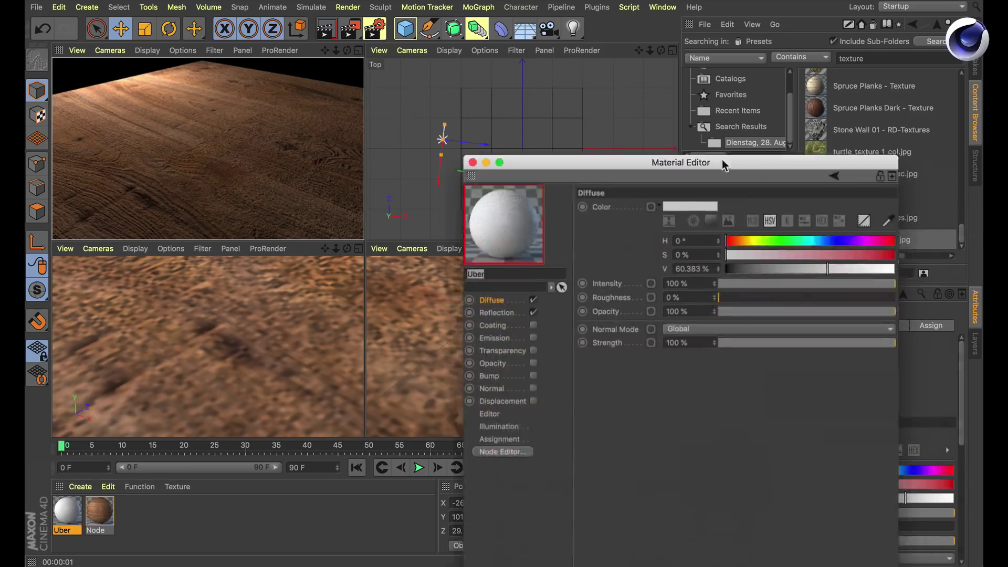
pyautogui.moveTo(724, 162); pyautogui.dragTo(502, 49)
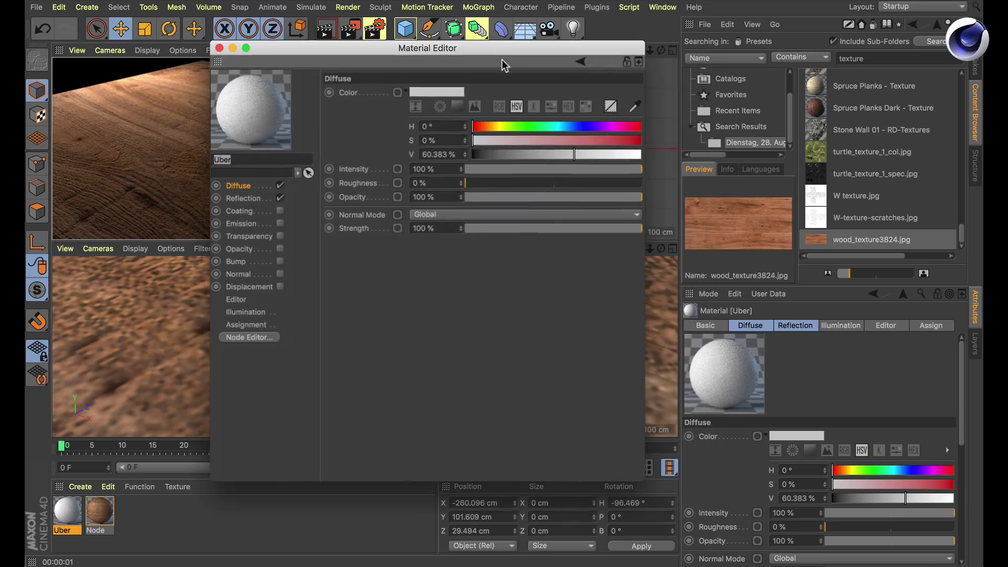
# Examine the Uber material's channels from Reflection through Displacement, ending on Diffuse.
pyautogui.click(252, 199)
pyautogui.click(246, 214)
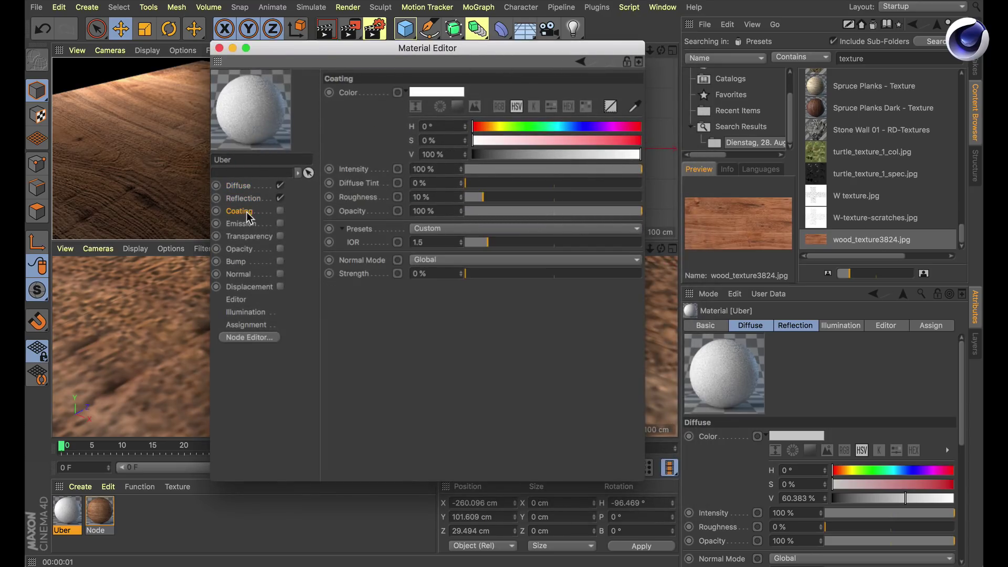
pyautogui.click(248, 223)
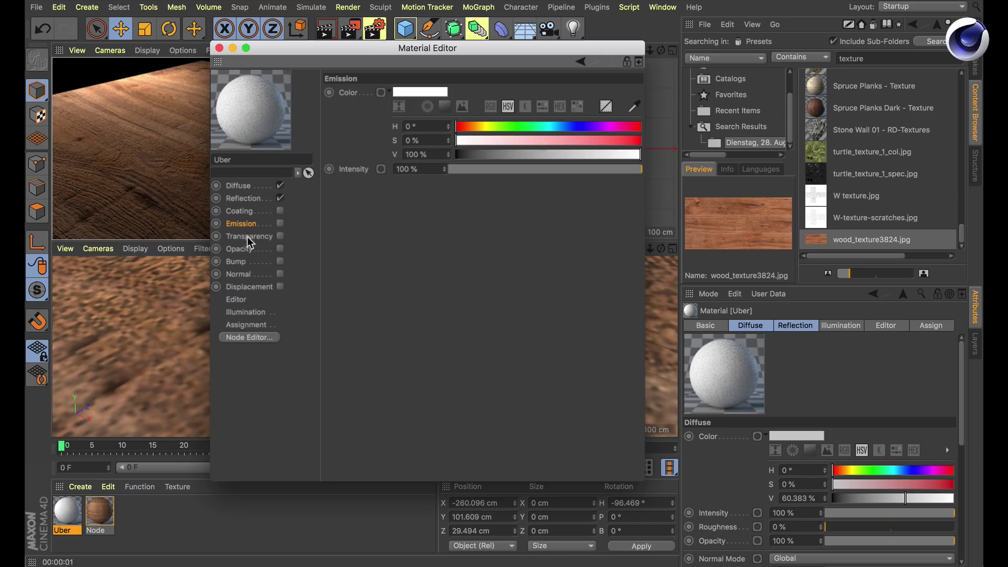
pyautogui.click(248, 237)
pyautogui.click(244, 251)
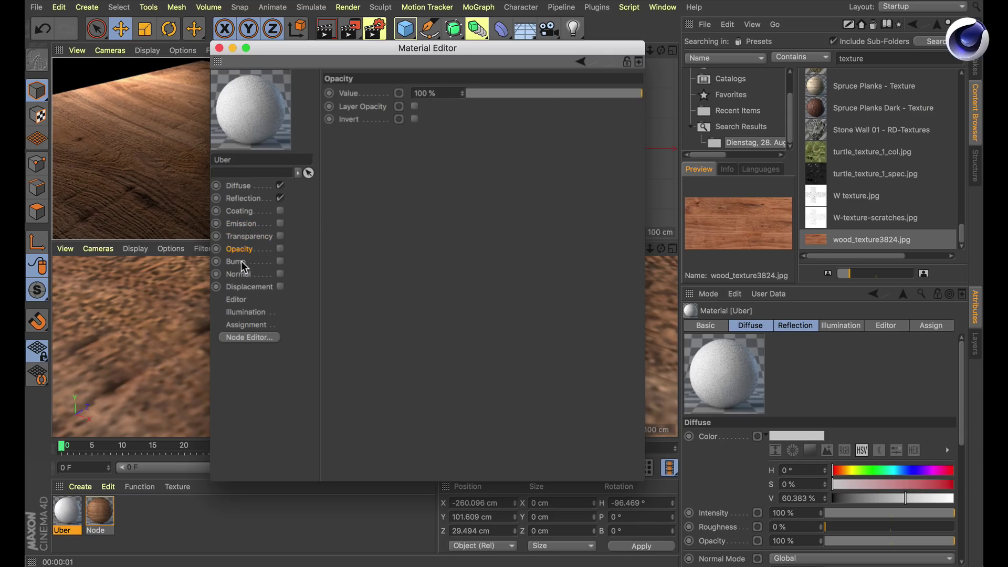
pyautogui.click(243, 263)
pyautogui.click(244, 275)
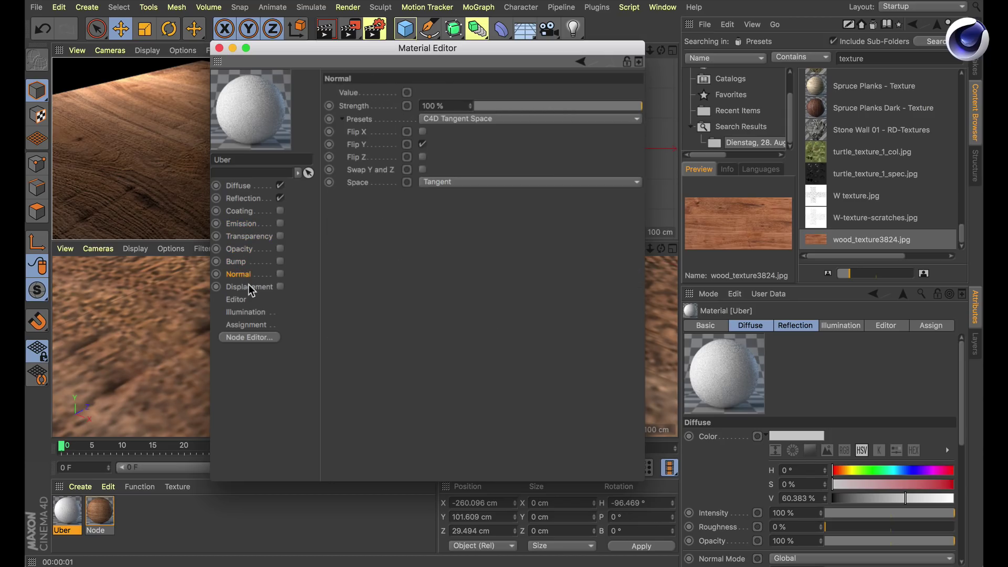
pyautogui.click(251, 288)
pyautogui.click(244, 187)
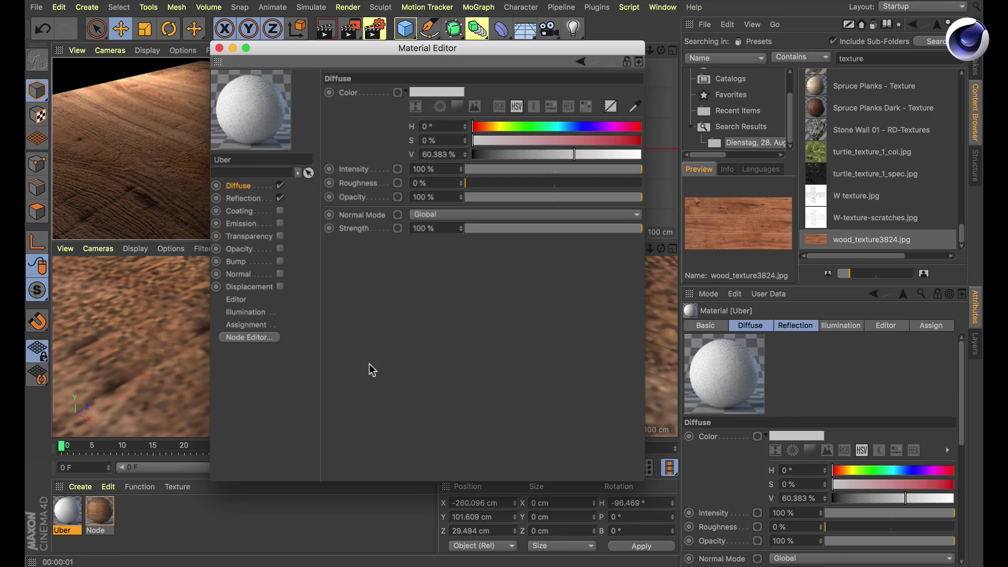
# Assign wood_texture3824.jpg to the Uber material's Diffuse Color.
pyautogui.click(280, 198)
pyautogui.moveTo(821, 240); pyautogui.dragTo(398, 93)
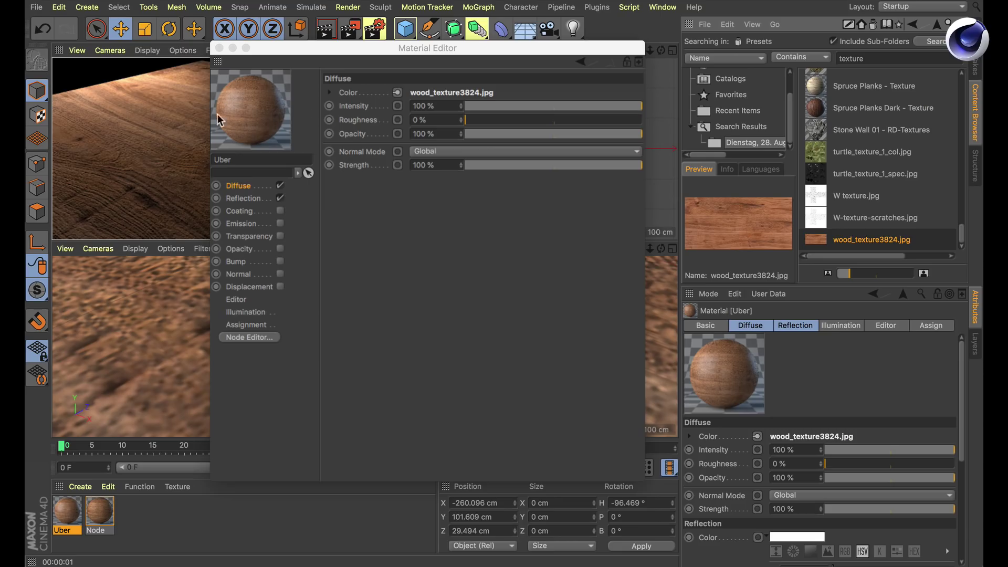
# Insert a Color Correction converter on the Uber material's Diffuse Color, set its Saturation to -100 %, and close the Material Editor.
pyautogui.click(397, 93)
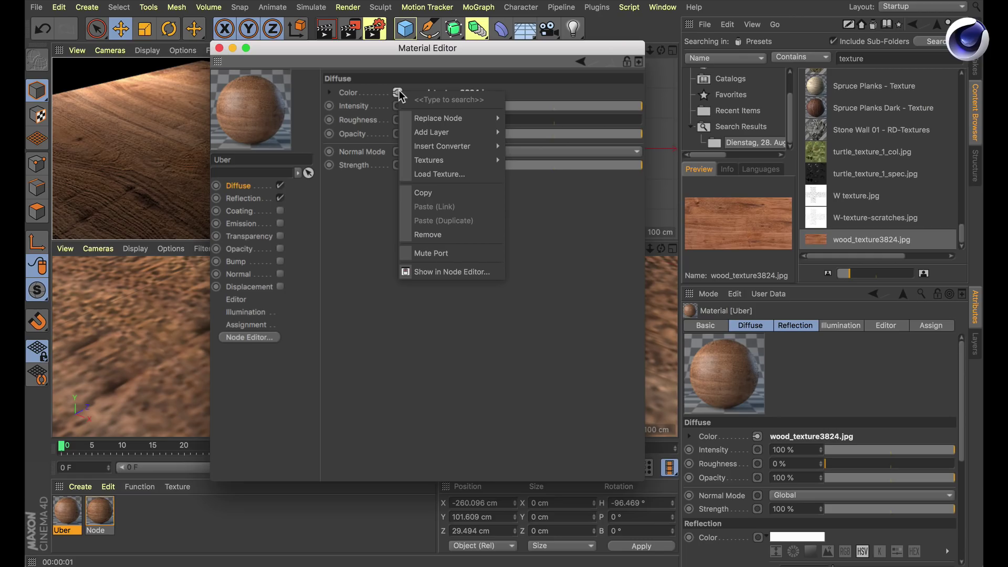
pyautogui.moveTo(461, 146)
pyautogui.moveTo(527, 146)
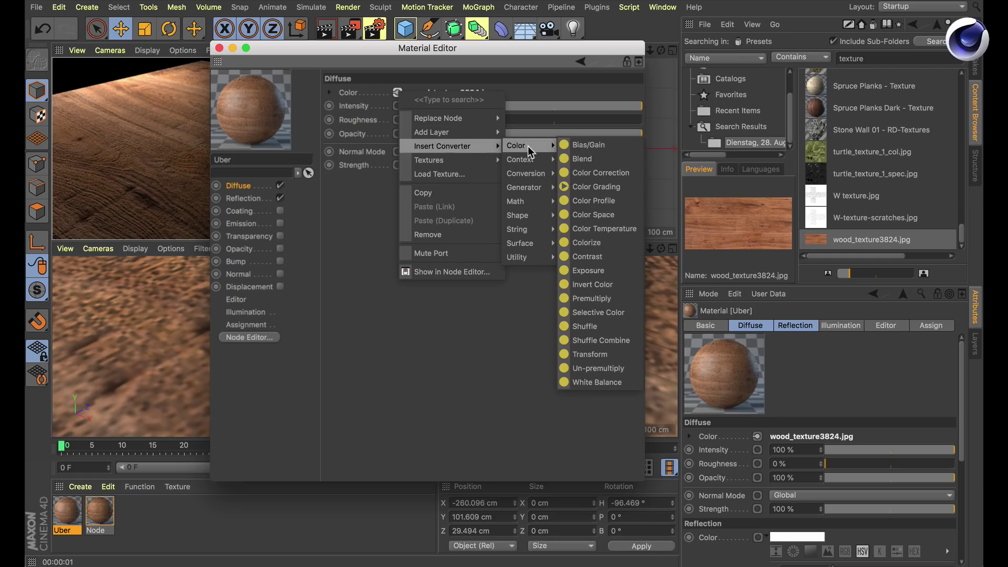
pyautogui.click(589, 173)
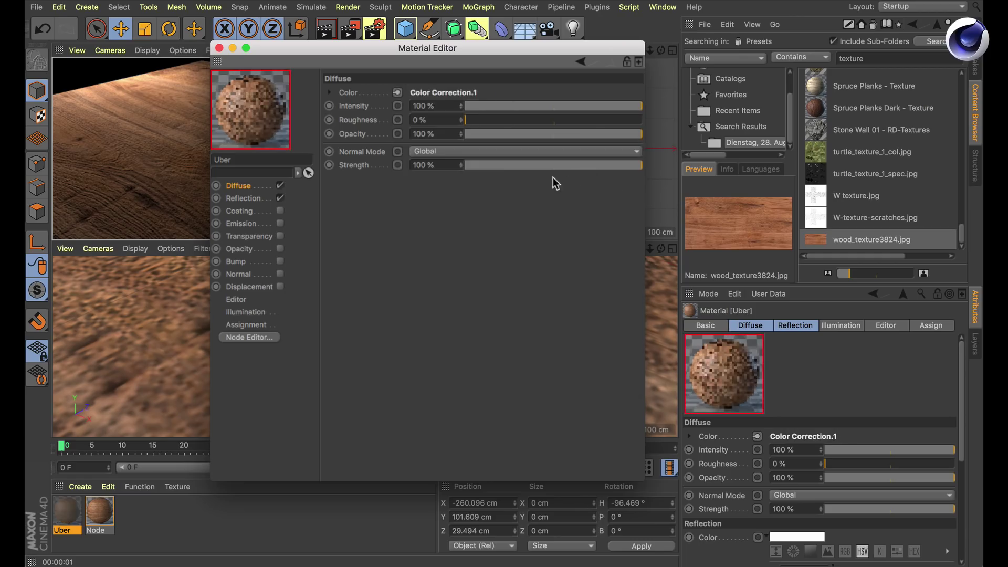
pyautogui.click(442, 94)
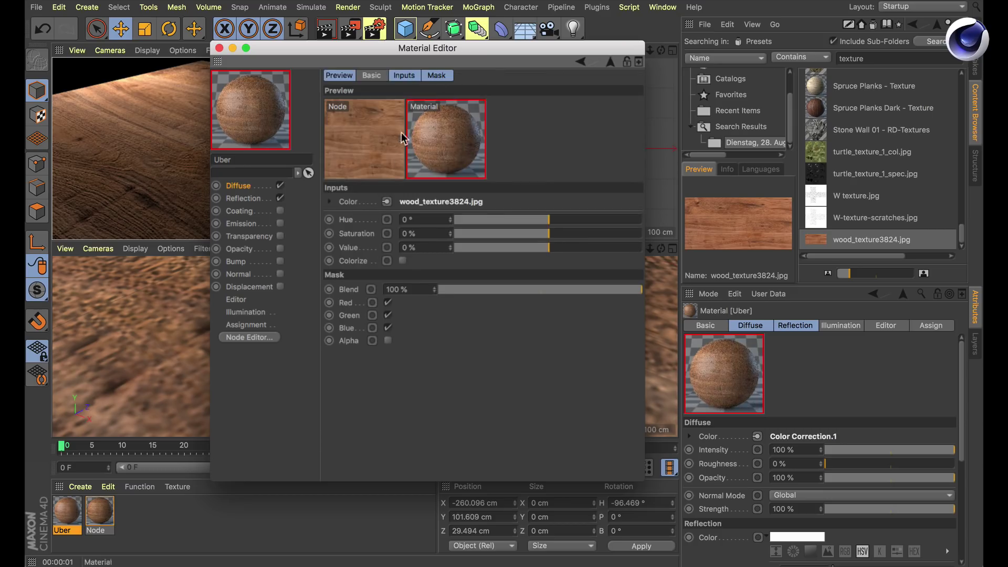
pyautogui.moveTo(550, 240); pyautogui.dragTo(455, 237)
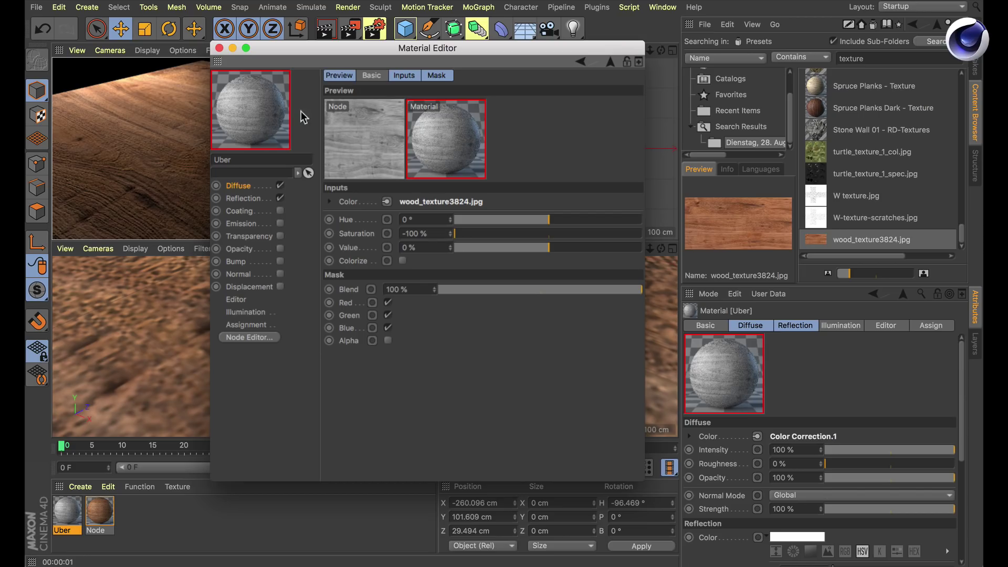
pyautogui.click(219, 48)
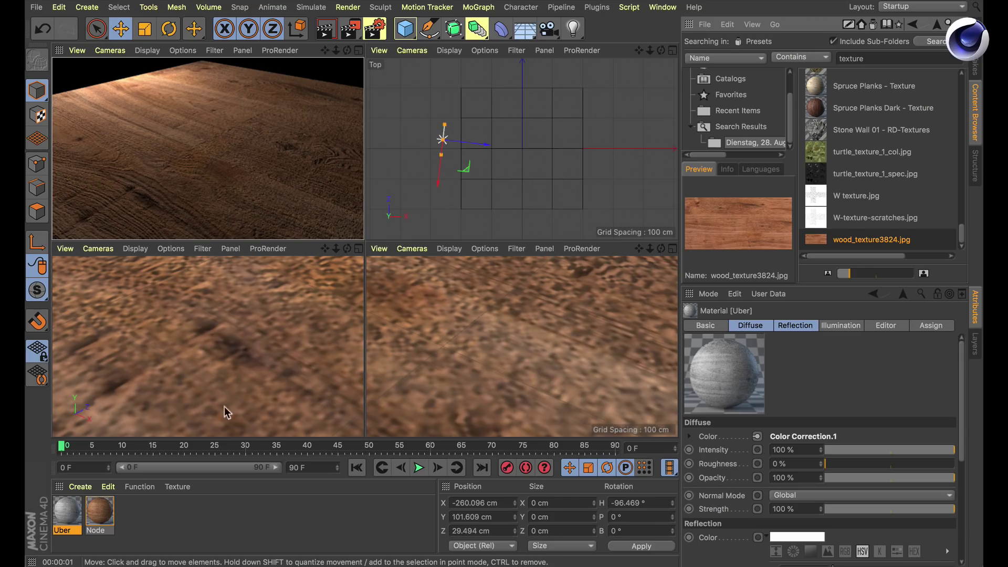
pyautogui.click(80, 487)
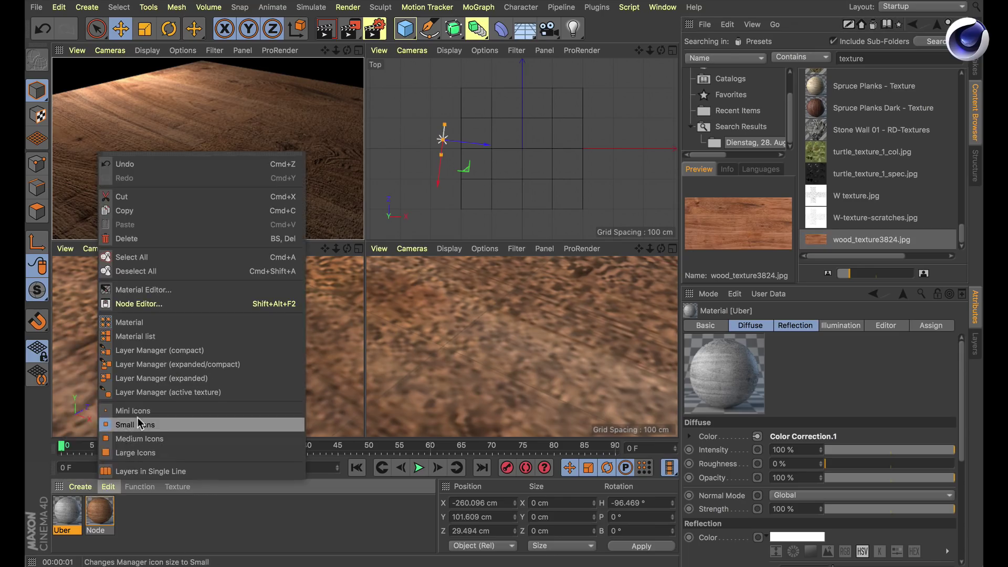
pyautogui.moveTo(110, 389)
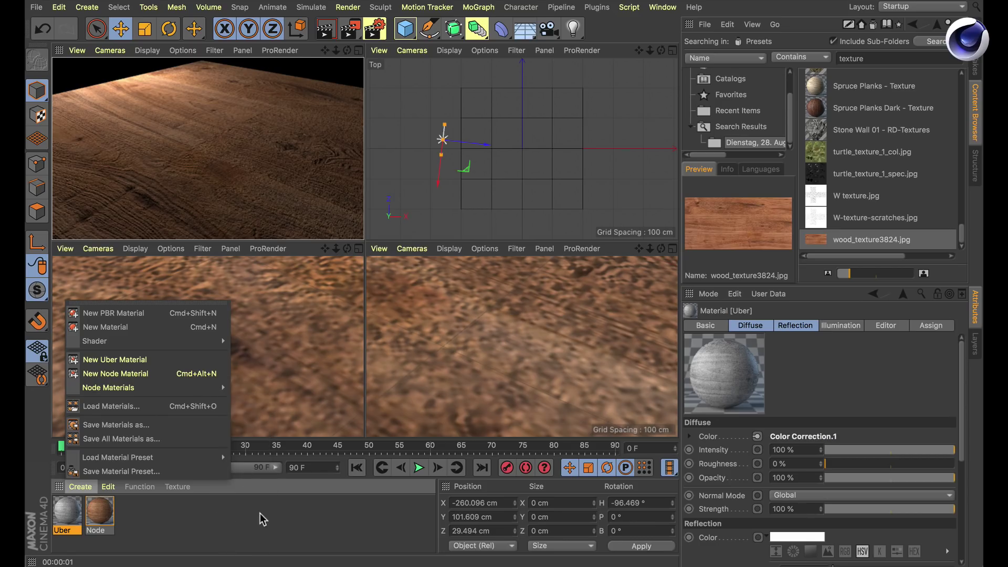
pyautogui.click(199, 522)
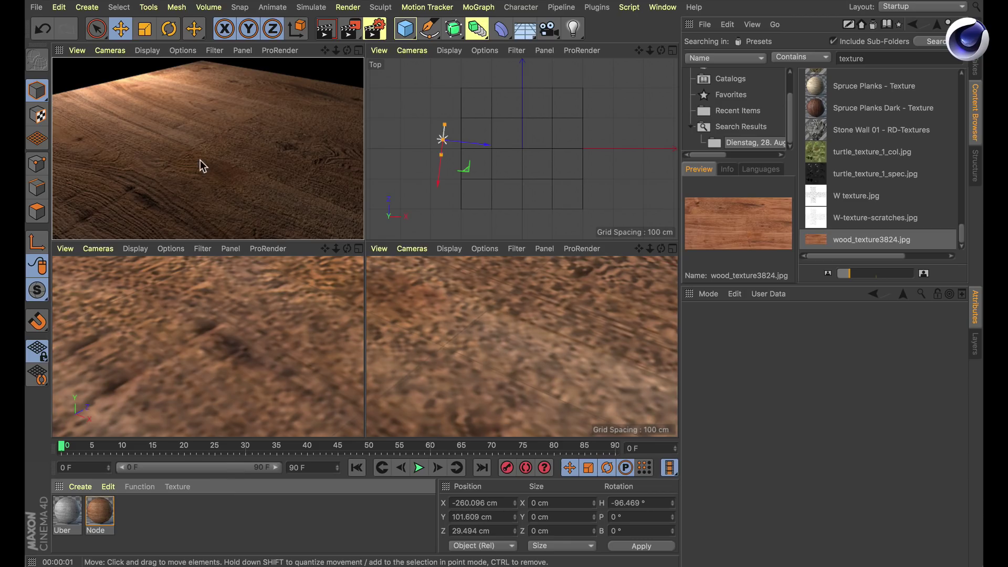
pyautogui.click(211, 190)
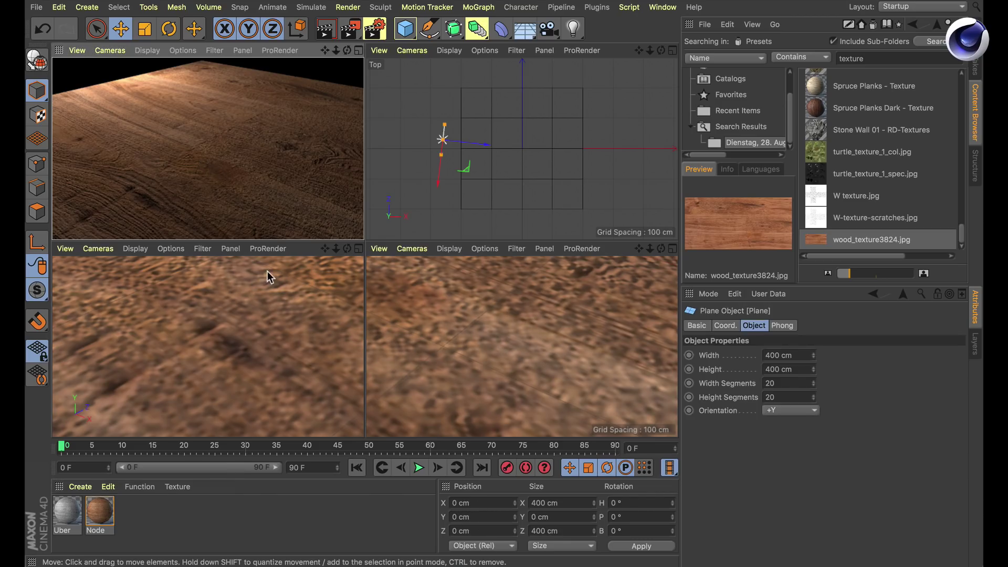
pyautogui.click(974, 39)
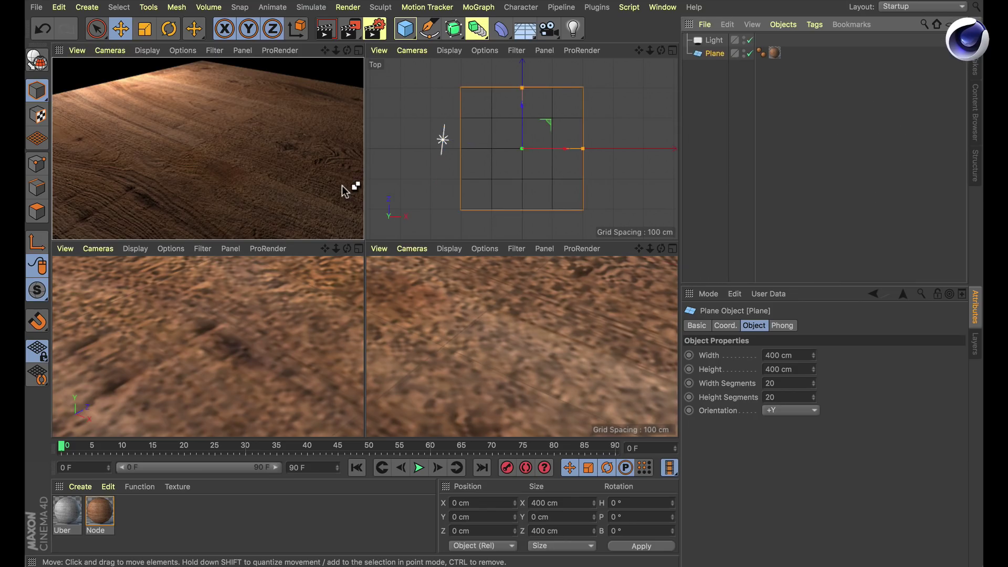
# Create a new project and load action cam.c4d from Finder's 03_ProRender/action cam folder into it, closing the Finder window.
pyautogui.hotkey('ctrl', 'n')
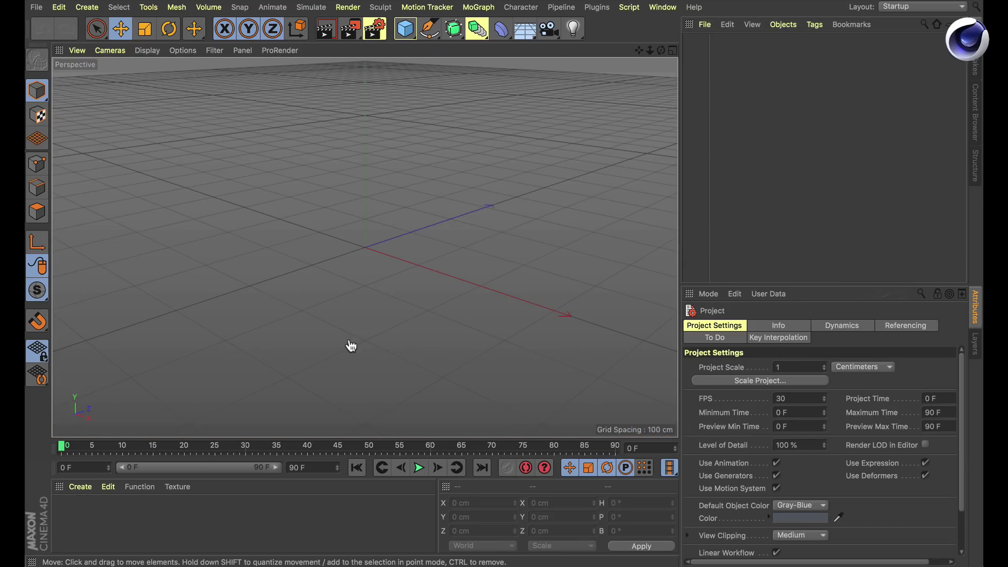
pyautogui.press('super+o')
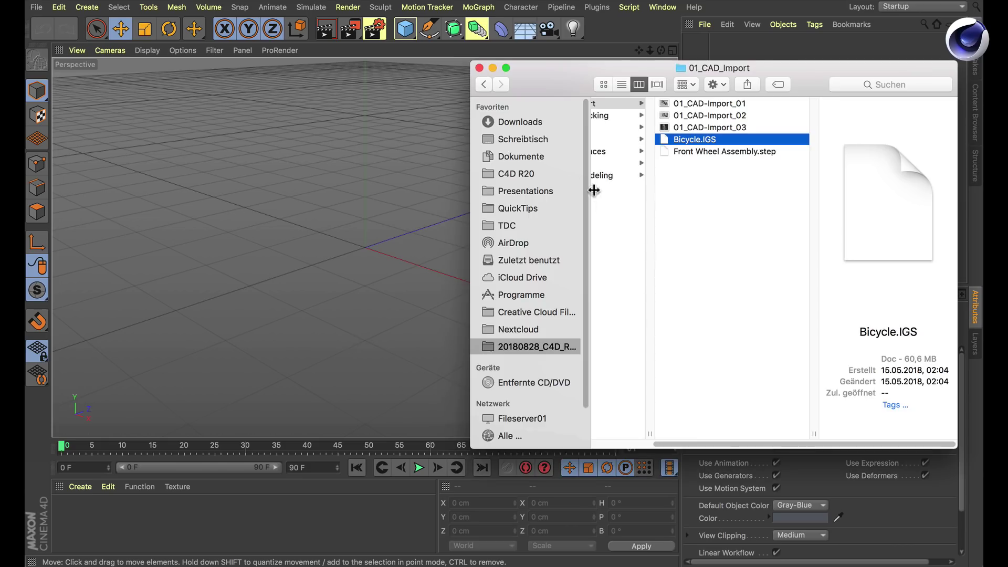
pyautogui.hscroll(-3, 678, 444)
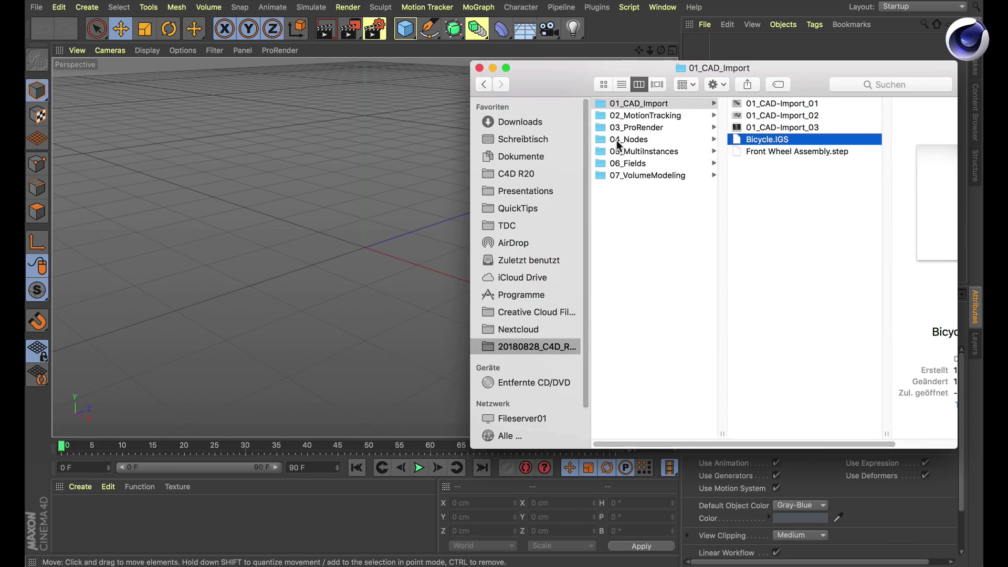
pyautogui.click(631, 130)
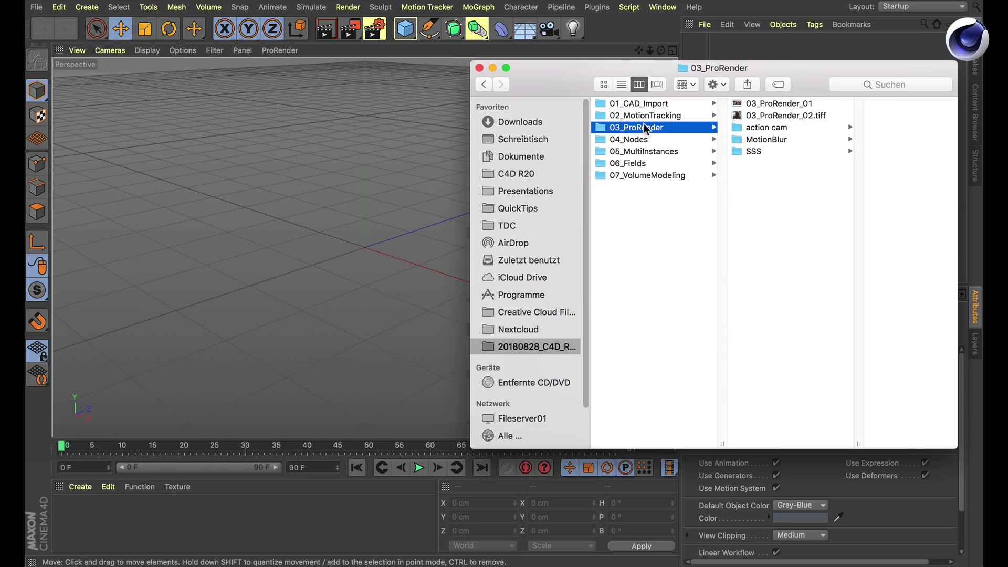
pyautogui.click(767, 128)
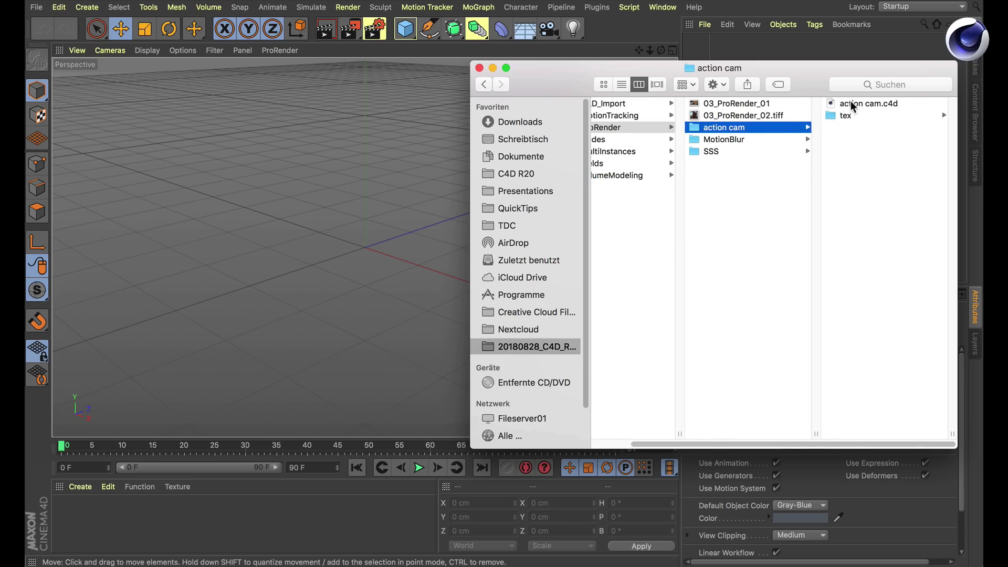
pyautogui.click(845, 104)
pyautogui.moveTo(738, 111); pyautogui.dragTo(288, 254)
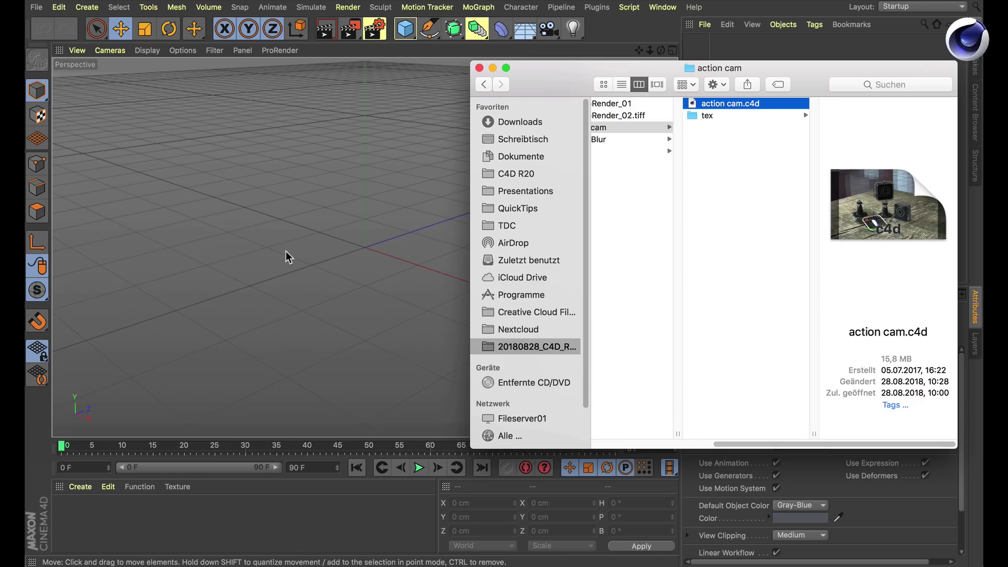
pyautogui.middleClick(278, 195)
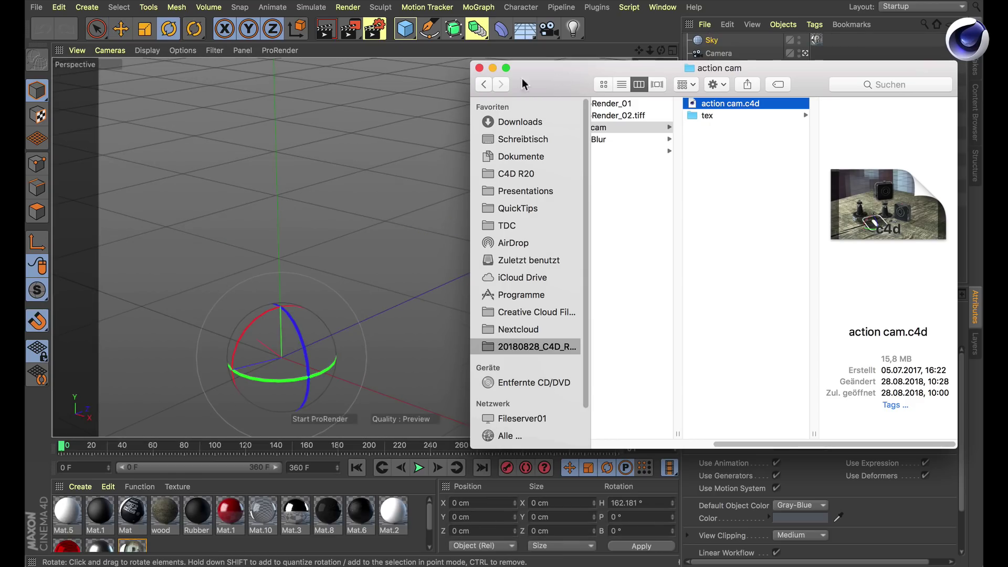
pyautogui.moveTo(543, 82); pyautogui.dragTo(548, 110)
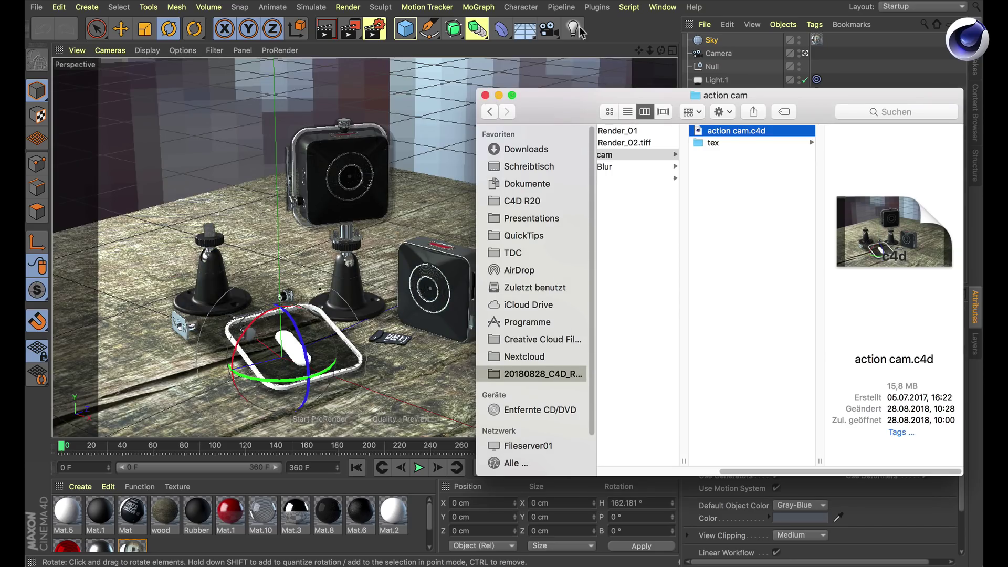
pyautogui.click(486, 95)
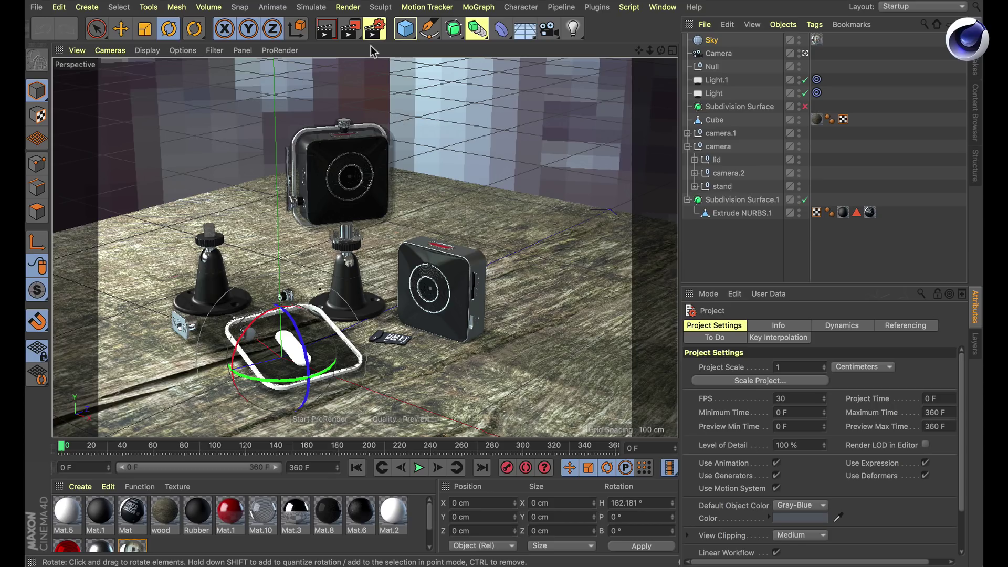
# Expand Max Ray Depth in the ProRender offline render settings, try a value of 50, and bring it back down to about 11.
pyautogui.click(375, 29)
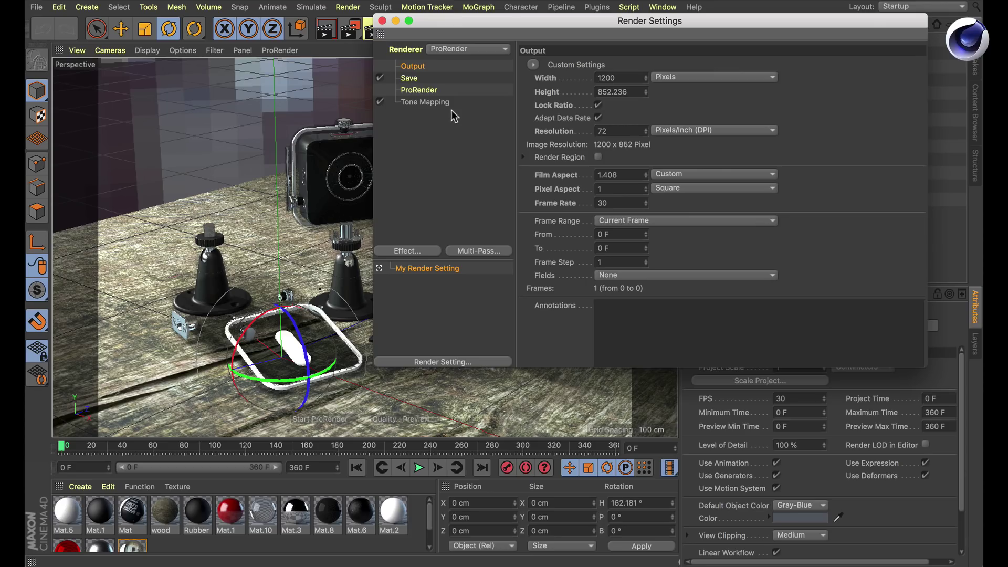
pyautogui.click(421, 93)
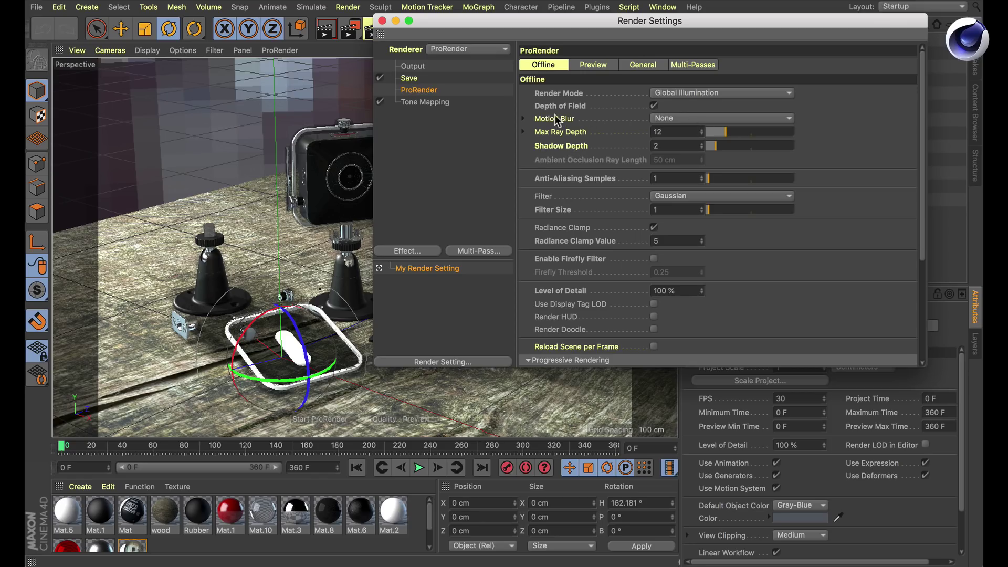
pyautogui.click(523, 131)
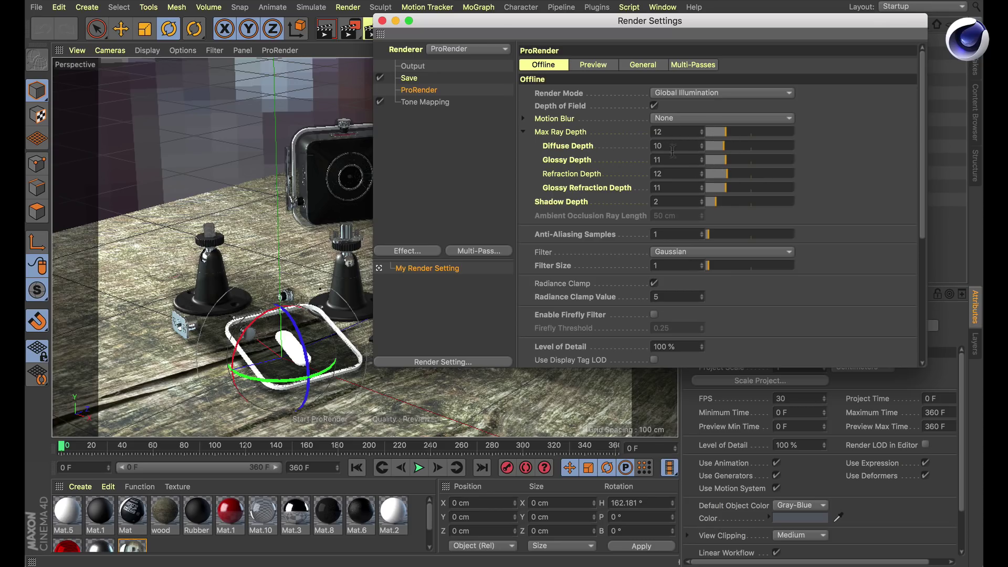
pyautogui.moveTo(731, 133); pyautogui.dragTo(800, 135)
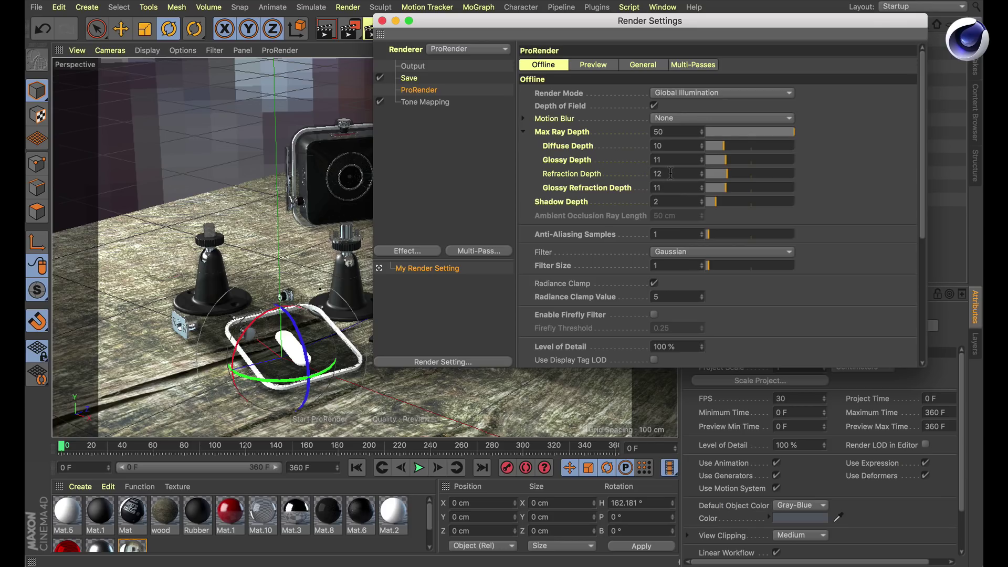
pyautogui.click(740, 132)
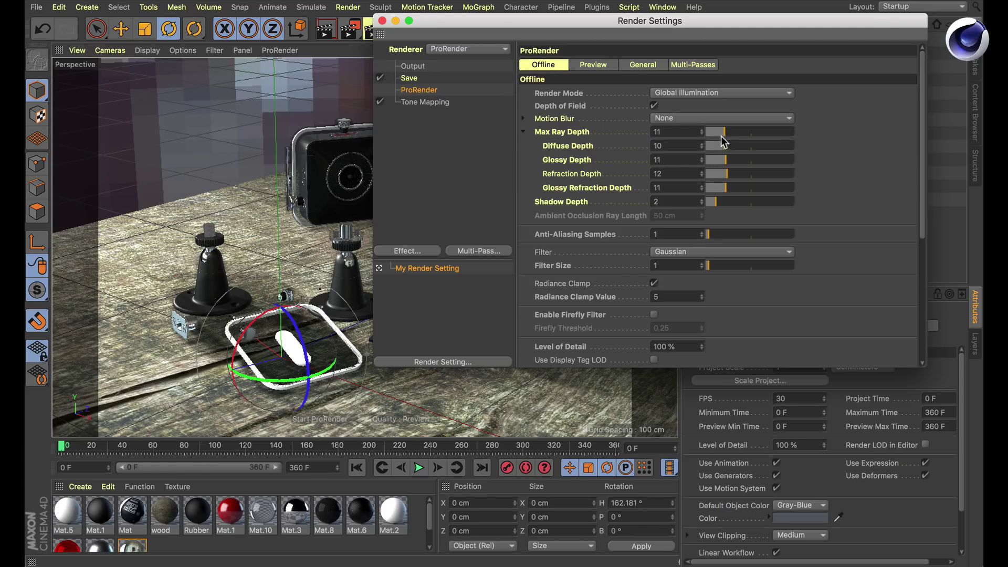
pyautogui.moveTo(722, 132); pyautogui.dragTo(719, 132)
pyautogui.moveTo(720, 131); pyautogui.dragTo(724, 131)
# Enable Render Multi-Passes for ProRender and render the current frame to the Picture Viewer.
pyautogui.click(691, 65)
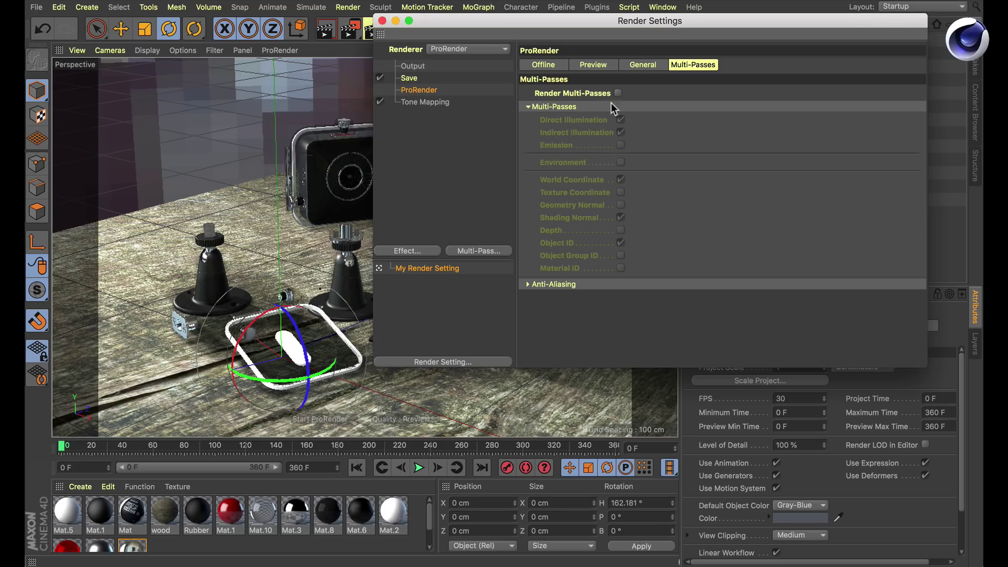
pyautogui.click(618, 92)
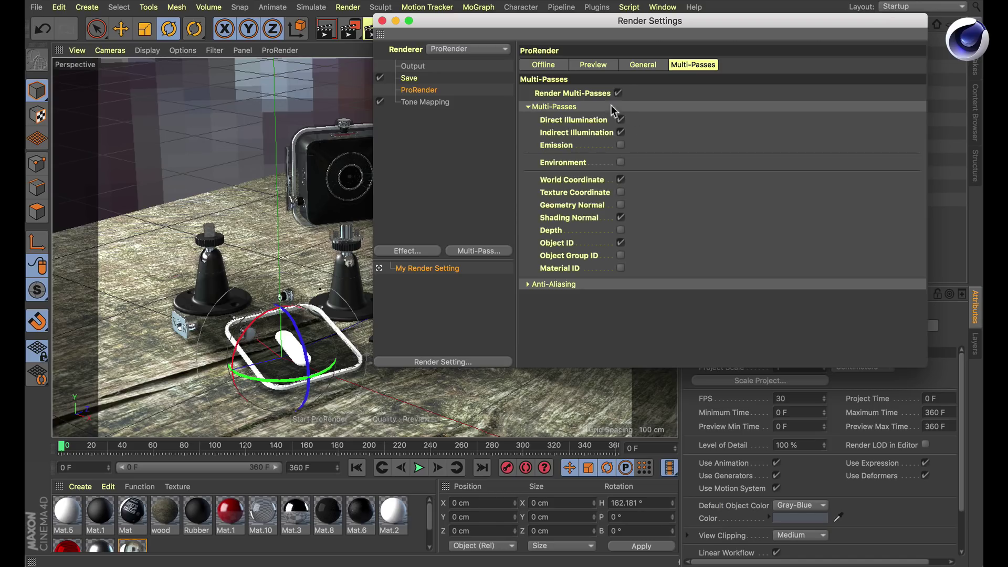
pyautogui.moveTo(633, 19); pyautogui.dragTo(653, 57)
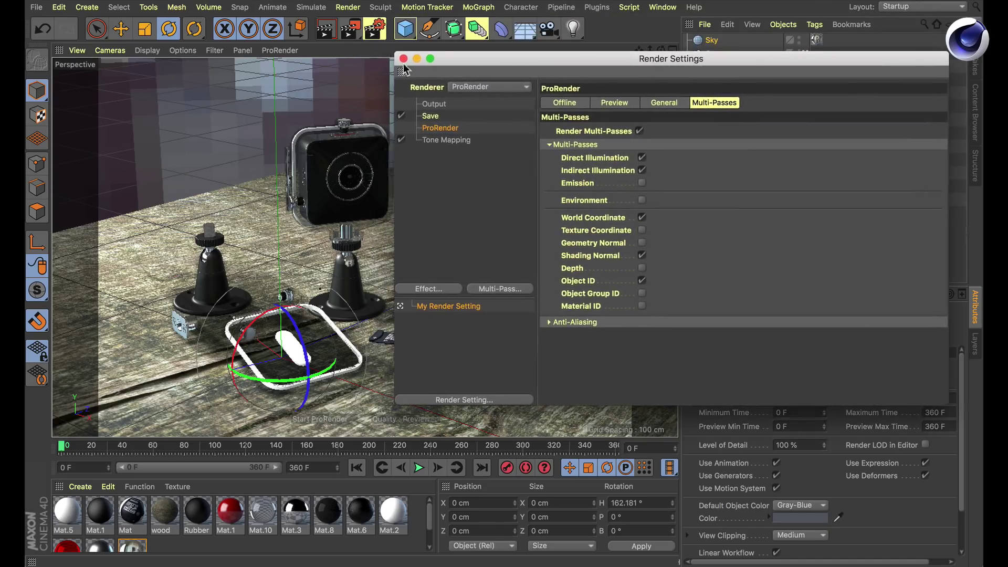
pyautogui.click(350, 30)
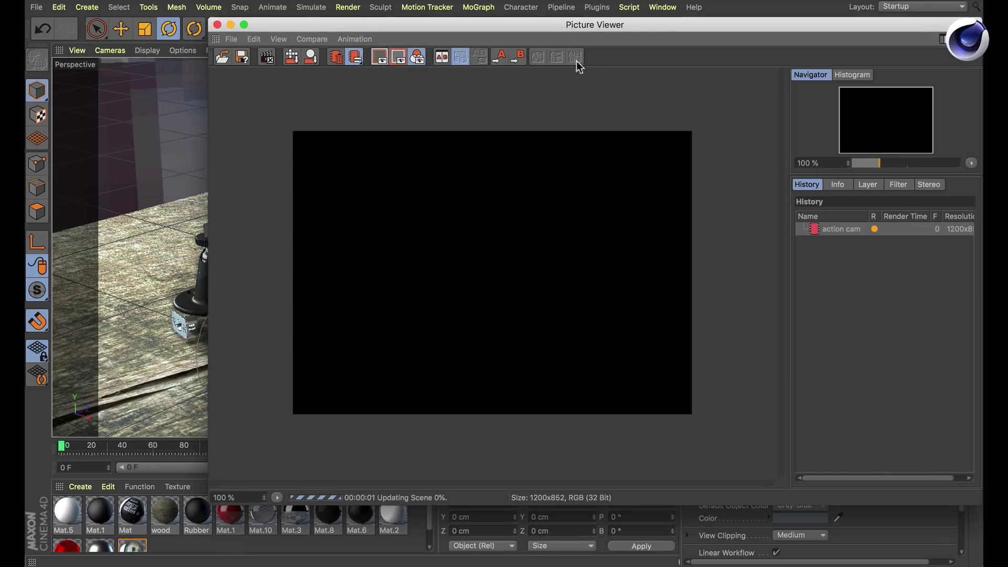
pyautogui.moveTo(652, 25); pyautogui.dragTo(550, 17)
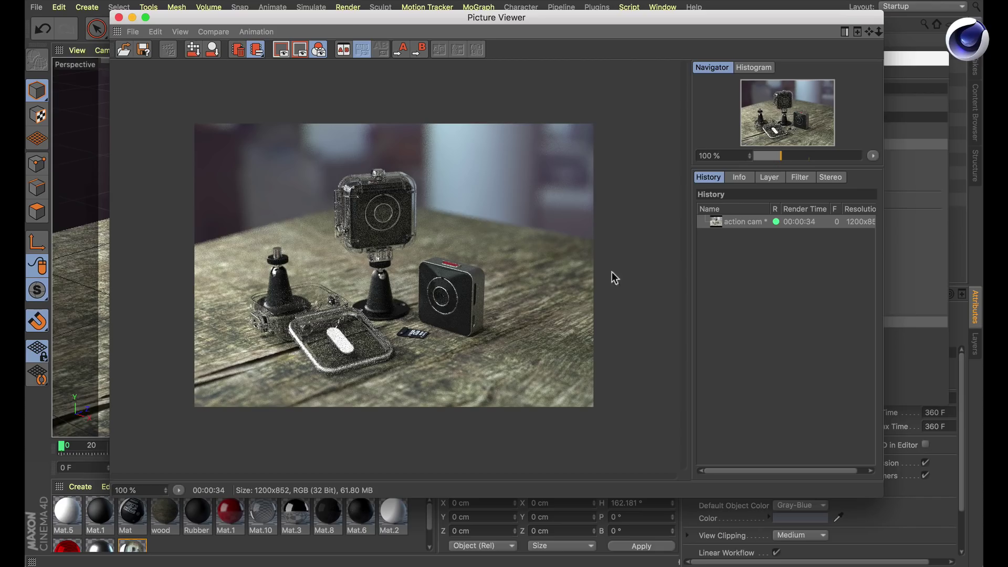
# Examine the Indirect Illumination, Direct Illumination, Object ID, Shading Normal and World Coordinate passes individually, then close the Picture Viewer.
pyautogui.click(772, 177)
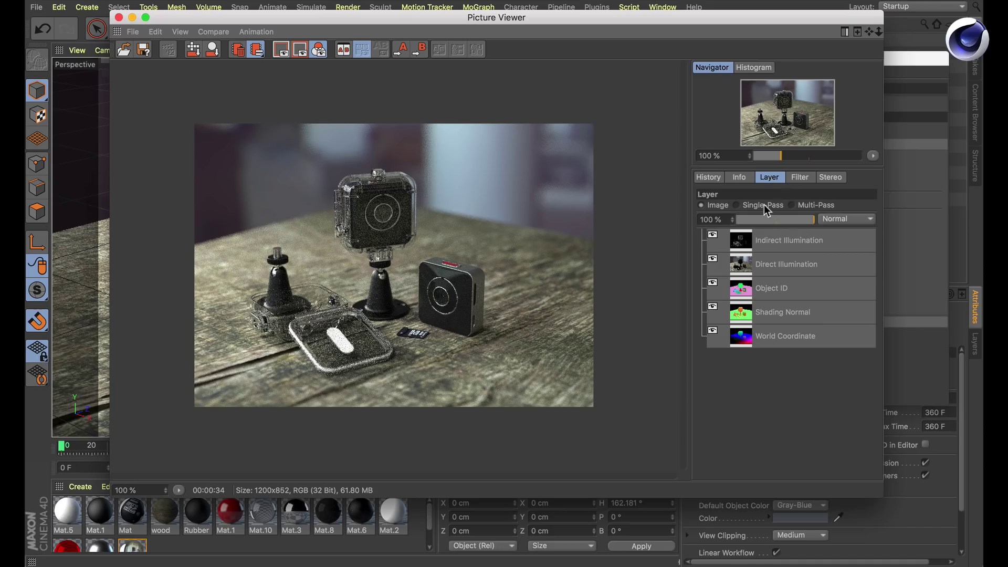
pyautogui.click(784, 240)
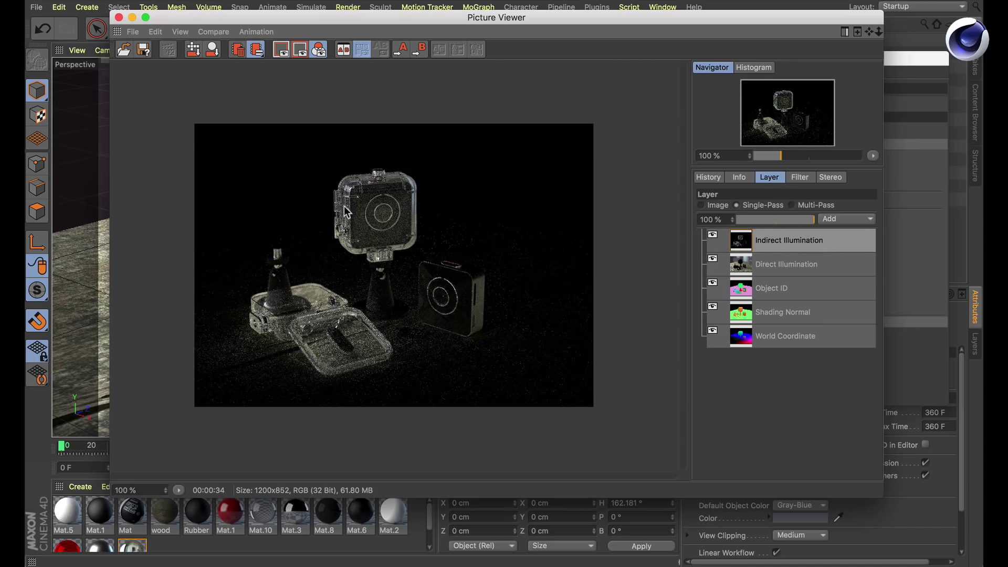
pyautogui.click(797, 269)
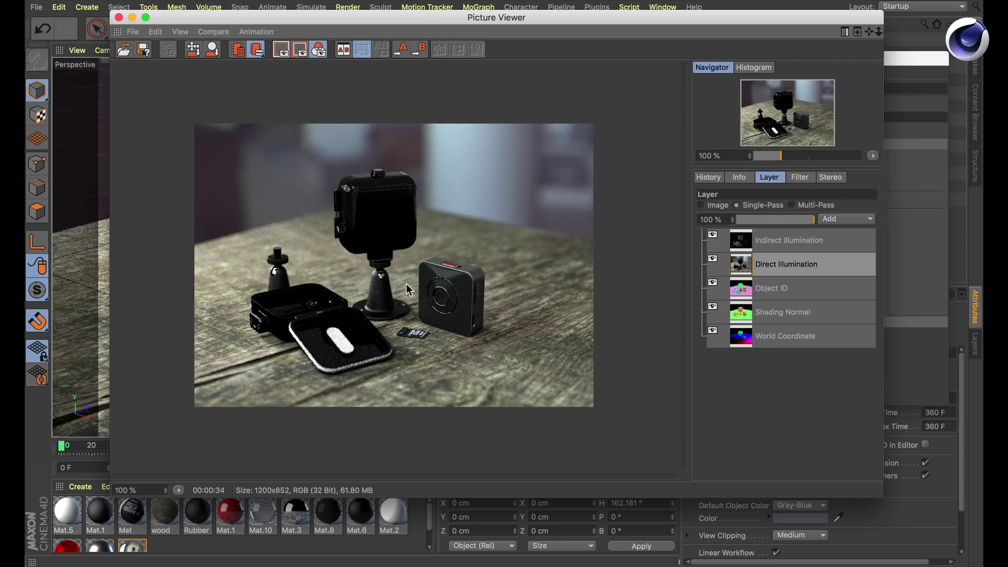
pyautogui.click(790, 292)
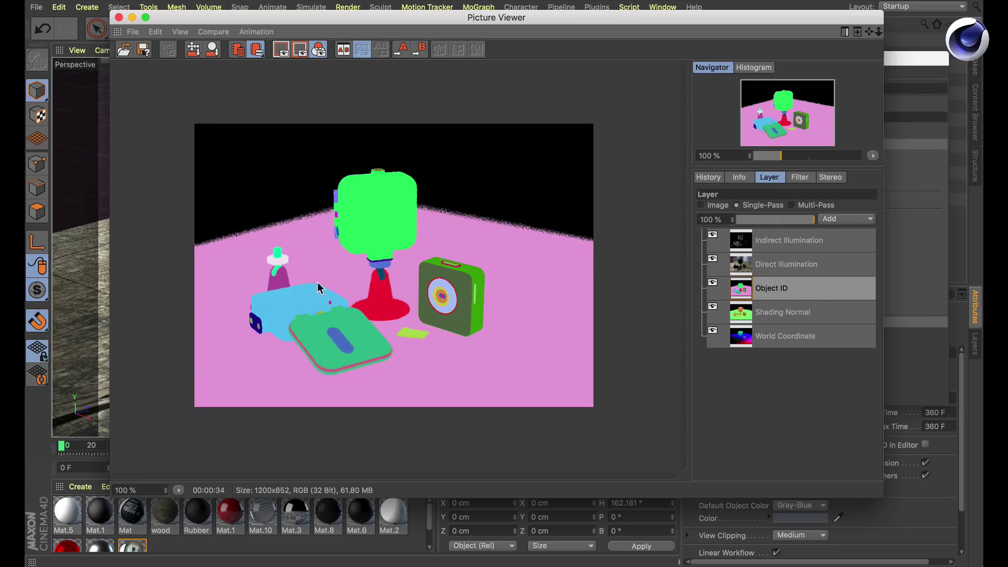
pyautogui.click(761, 317)
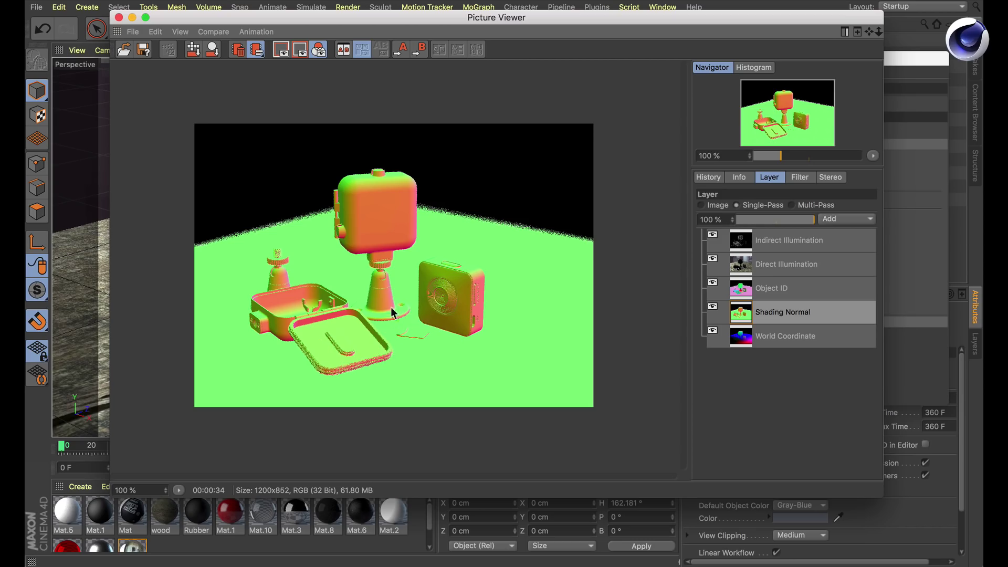
pyautogui.click(782, 342)
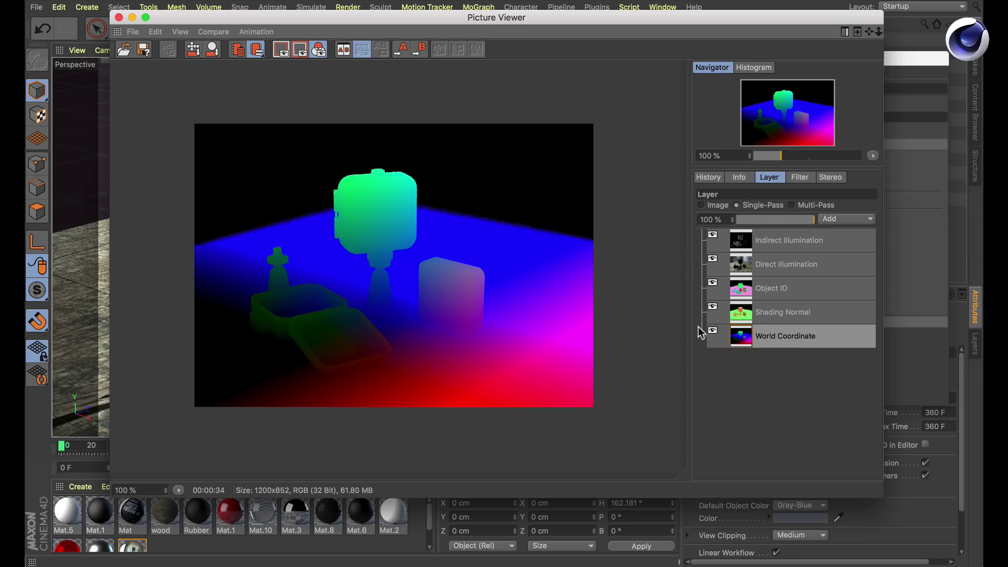
pyautogui.click(118, 17)
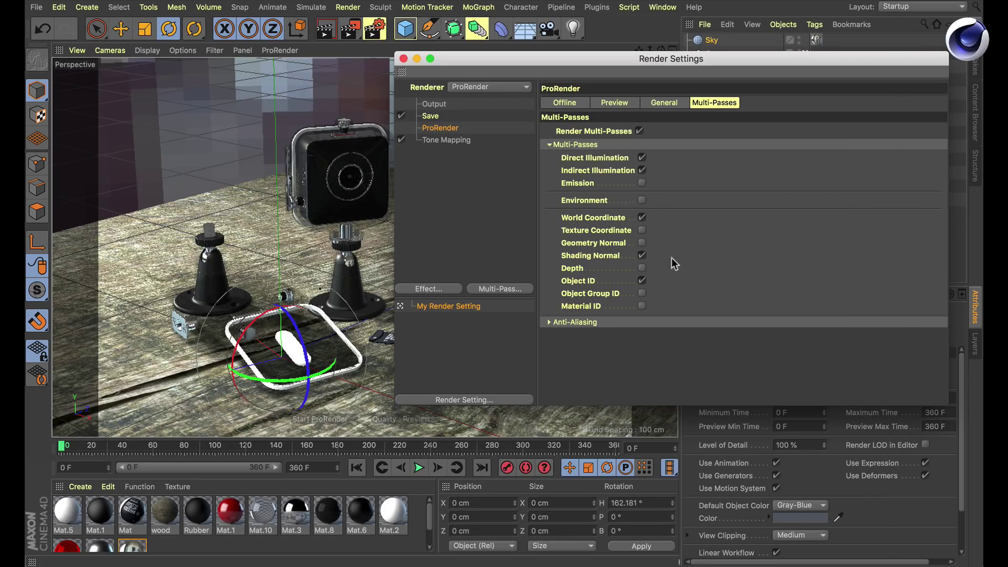
# Expand the Anti-Aliasing options of ProRender's multi-passes to view them, then close the Render Settings.
pyautogui.click(550, 321)
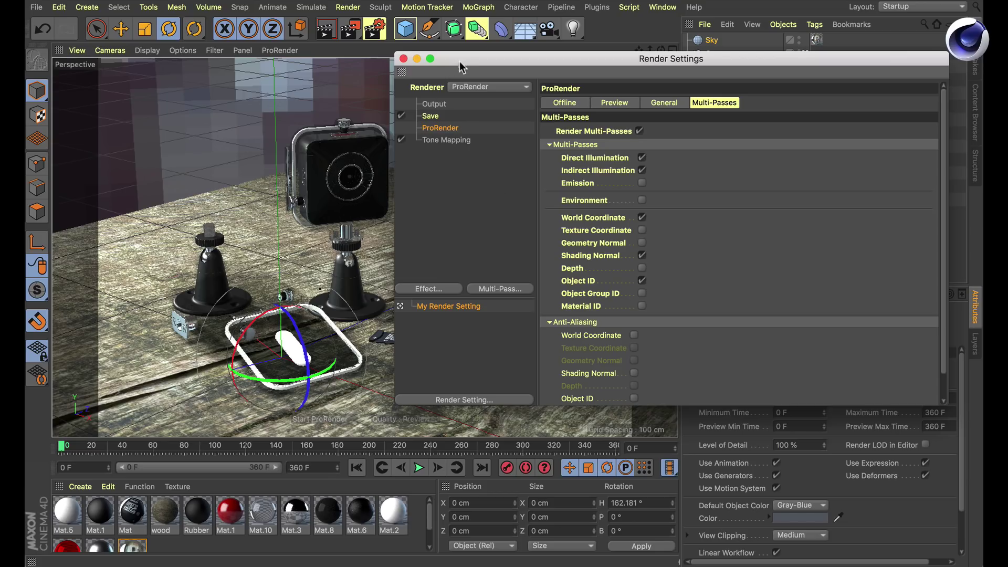
pyautogui.moveTo(439, 74); pyautogui.dragTo(397, 67)
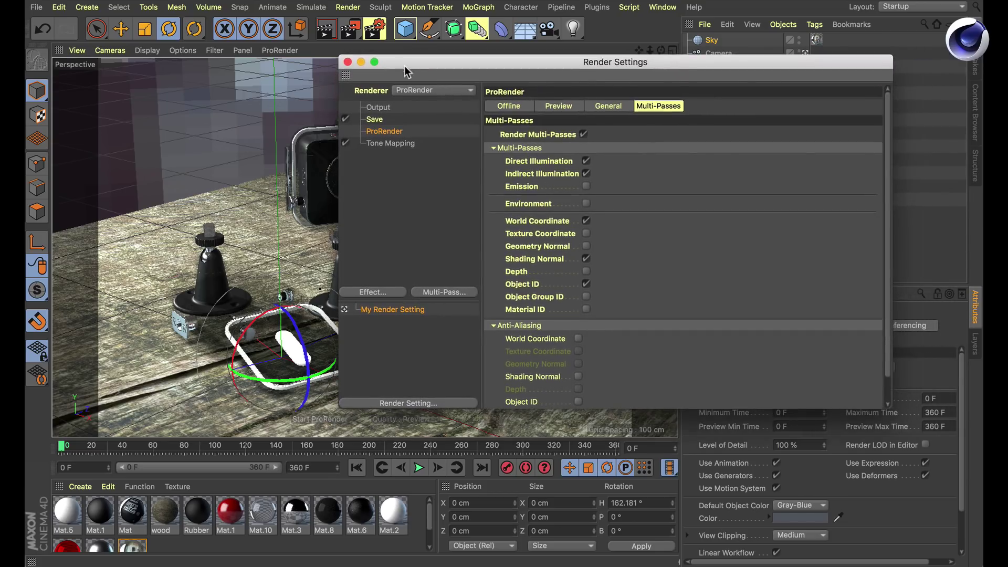
pyautogui.click(347, 62)
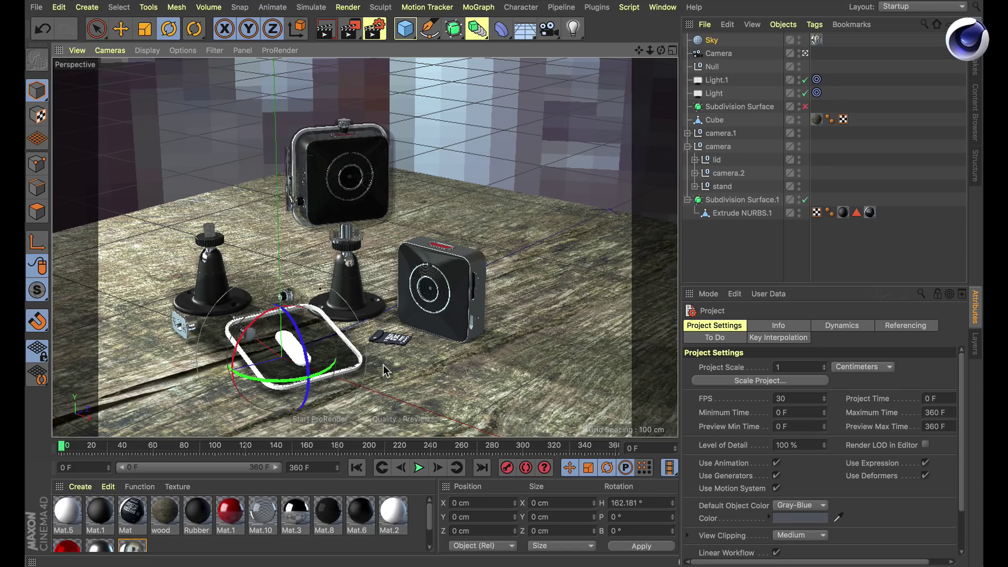
# Open Raspberries.c4d from Finder's SSS folder and maximize the Perspective view.
pyautogui.press('super+Tab')
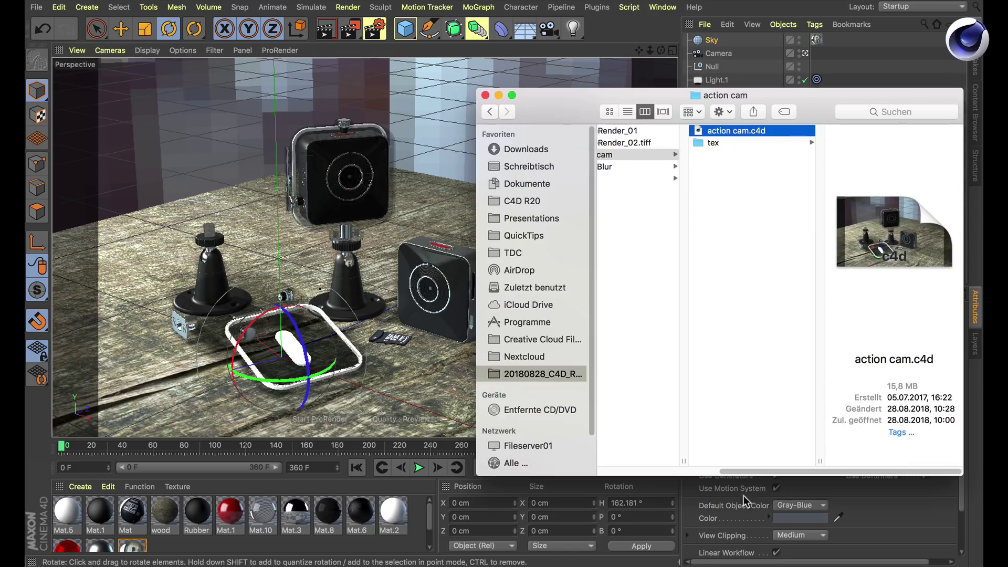
pyautogui.hscroll(-5, 656, 162)
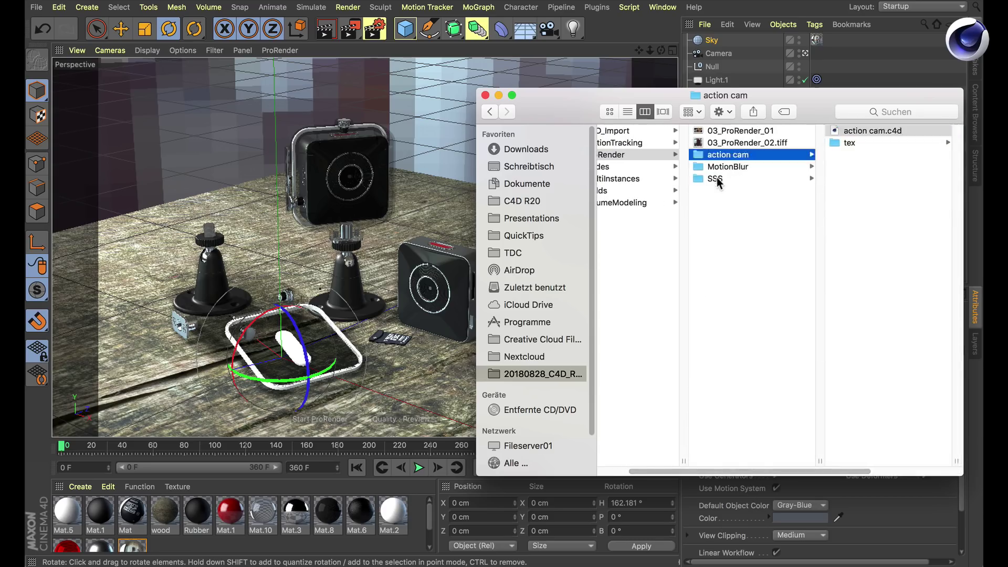
pyautogui.click(717, 178)
pyautogui.click(848, 132)
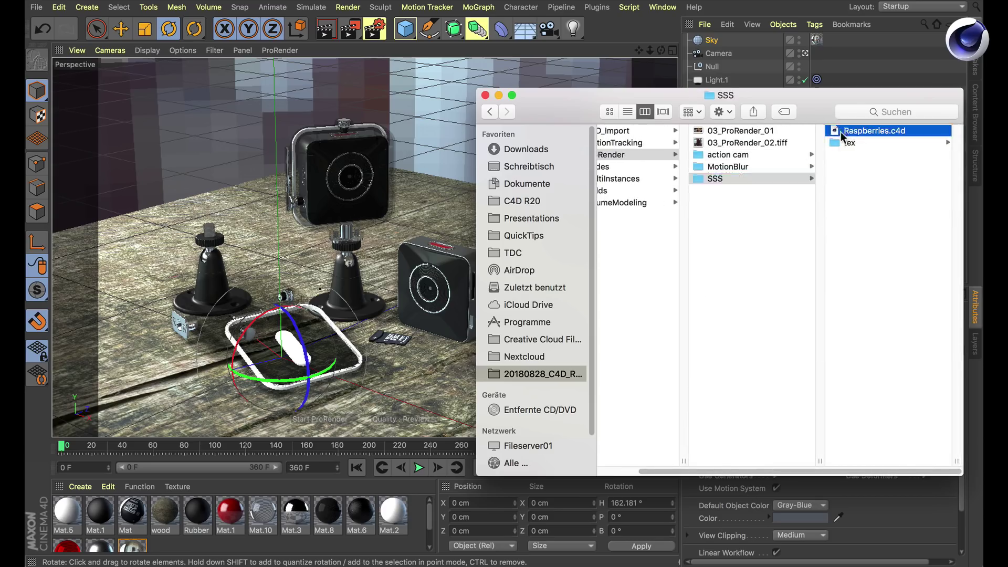
pyautogui.doubleClick(724, 131)
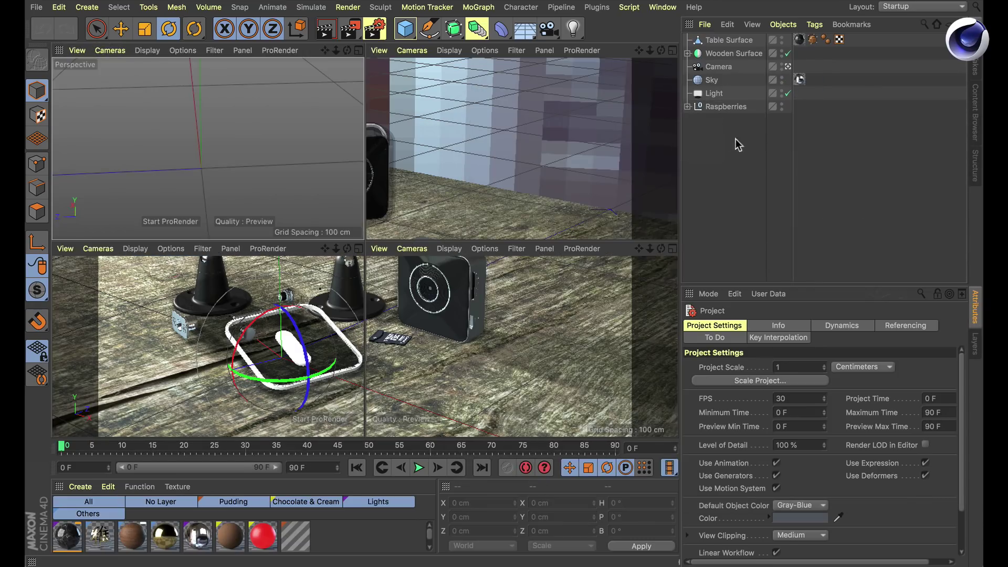
pyautogui.middleClick(309, 155)
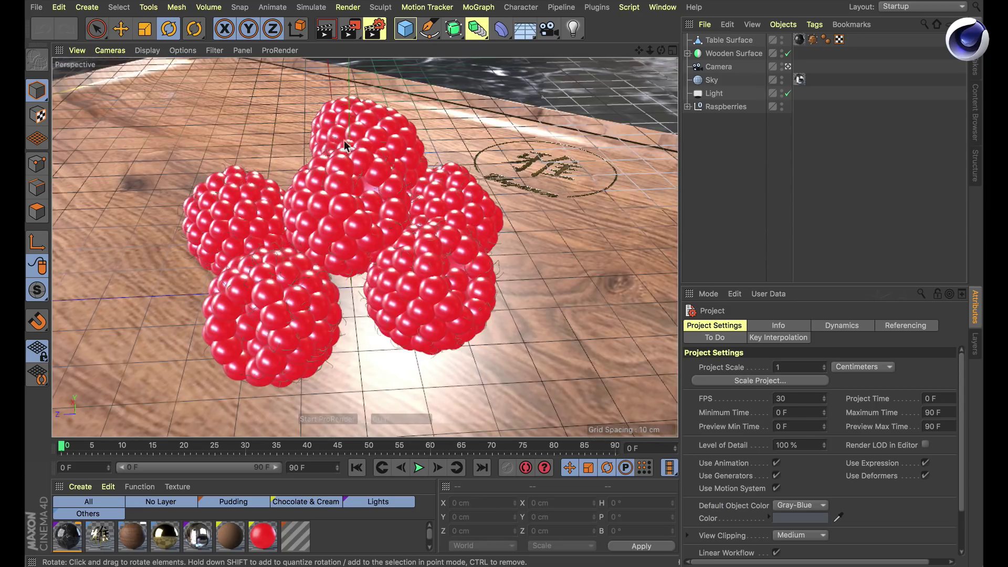
# Start the ProRender viewport preview and inspect the Subsurface Scattering shader in the Raspberry material's Luminance channel, closing the Material Editor.
pyautogui.click(322, 420)
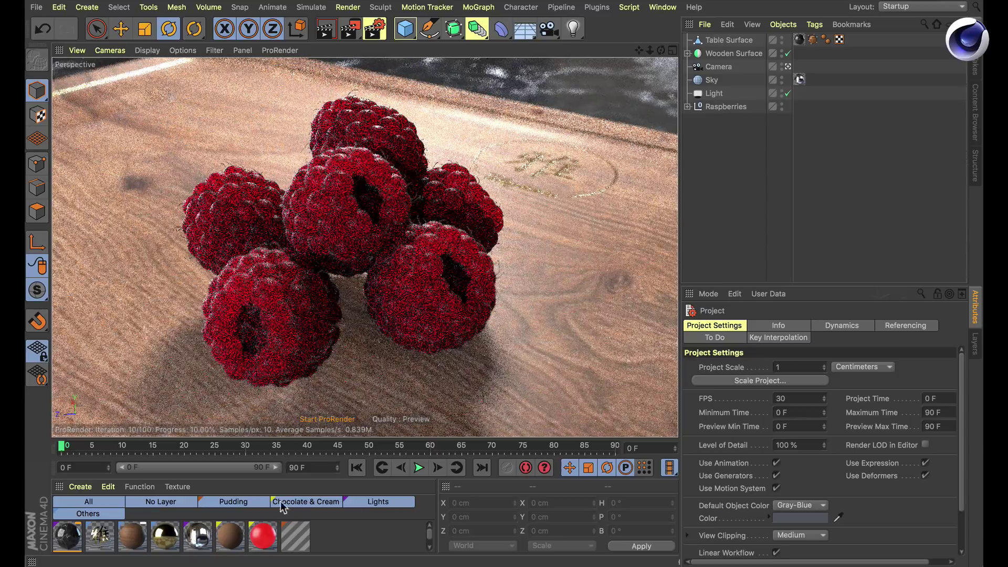
pyautogui.click(266, 533)
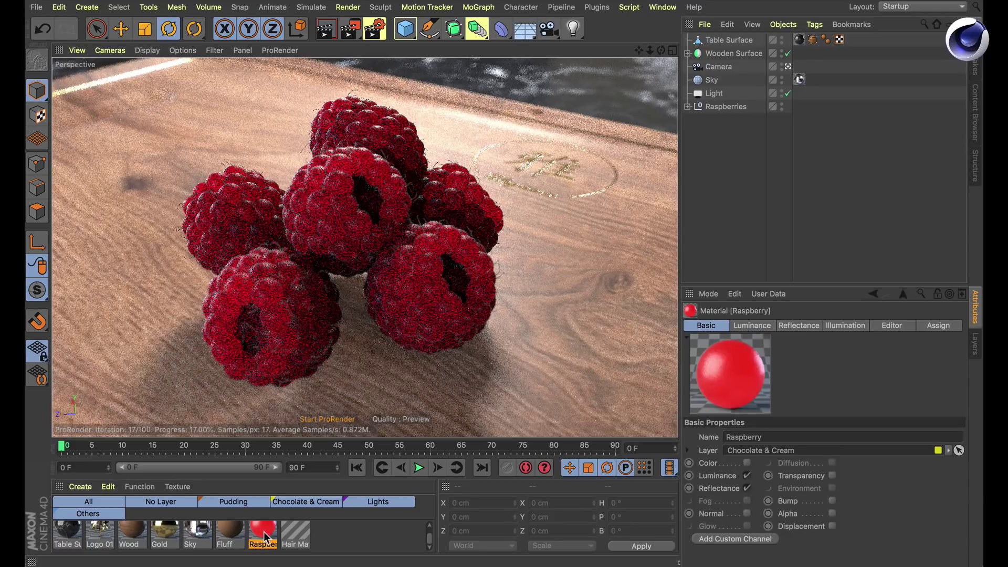
pyautogui.doubleClick(266, 533)
pyautogui.moveTo(718, 75); pyautogui.dragTo(731, 83)
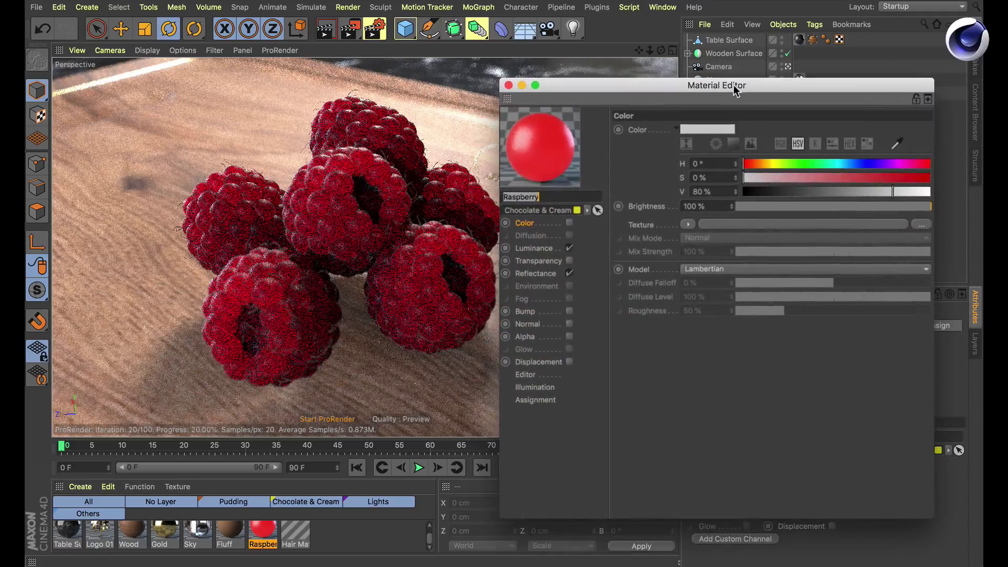
pyautogui.click(542, 248)
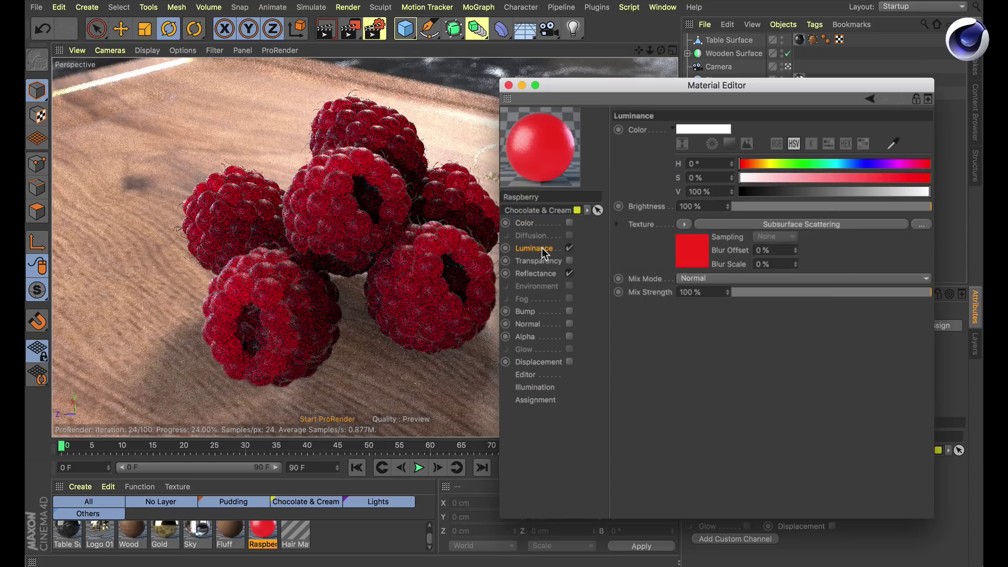
pyautogui.click(694, 245)
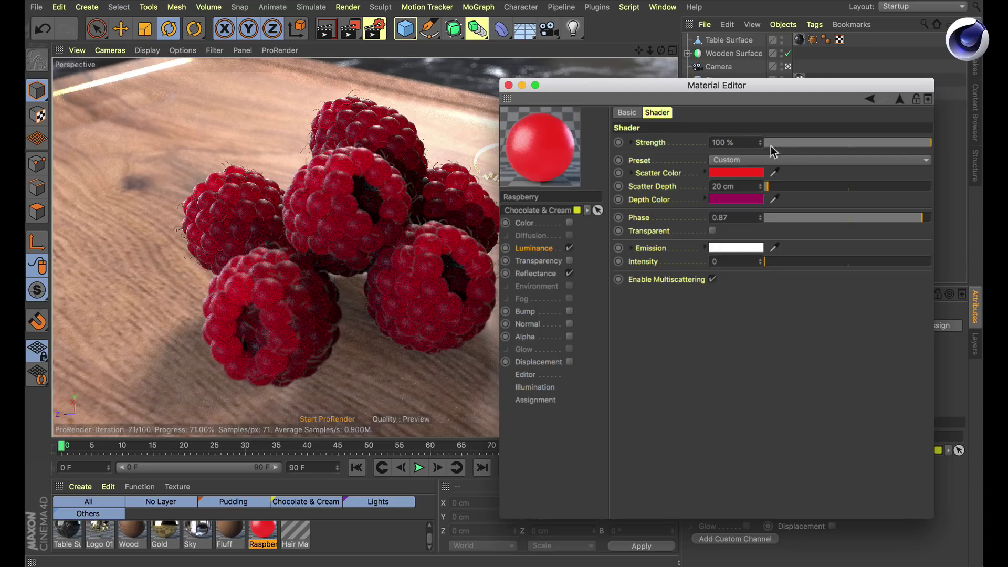
pyautogui.click(508, 85)
# Orbit around the raspberries in the live ProRender preview, then stop the preview.
pyautogui.click(347, 246)
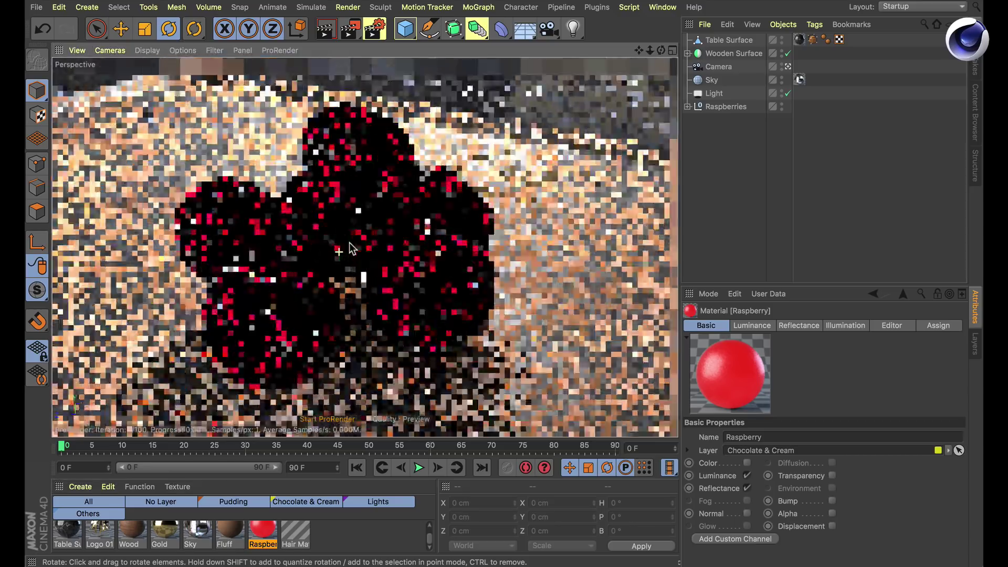
pyautogui.keyDown('alt'); pyautogui.moveTo(350, 248); pyautogui.dragTo(318, 256); pyautogui.keyUp('alt')
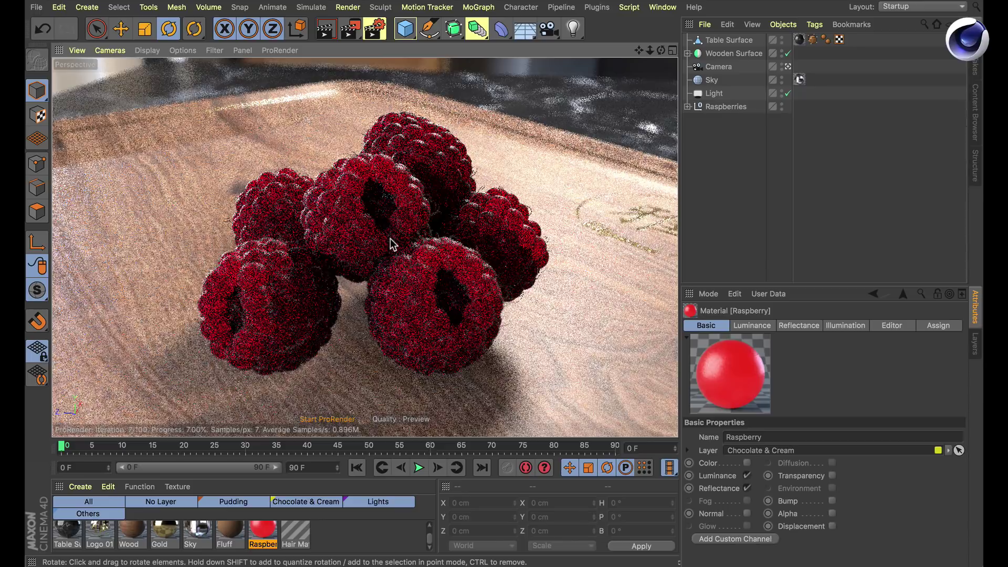
pyautogui.click(333, 419)
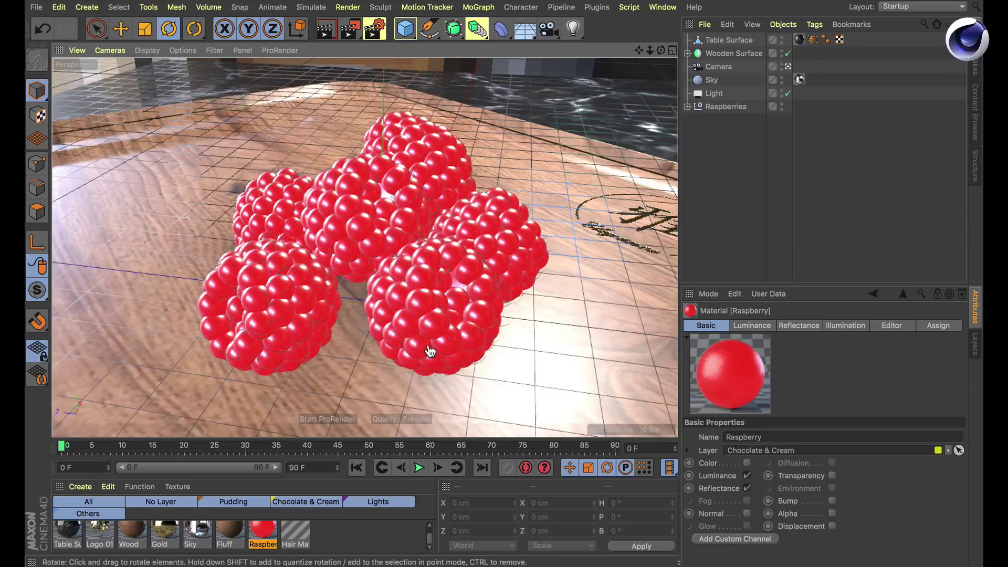
# Open MotionBlur.c4d from Finder's MotionBlur folder.
pyautogui.press('super+Tab')
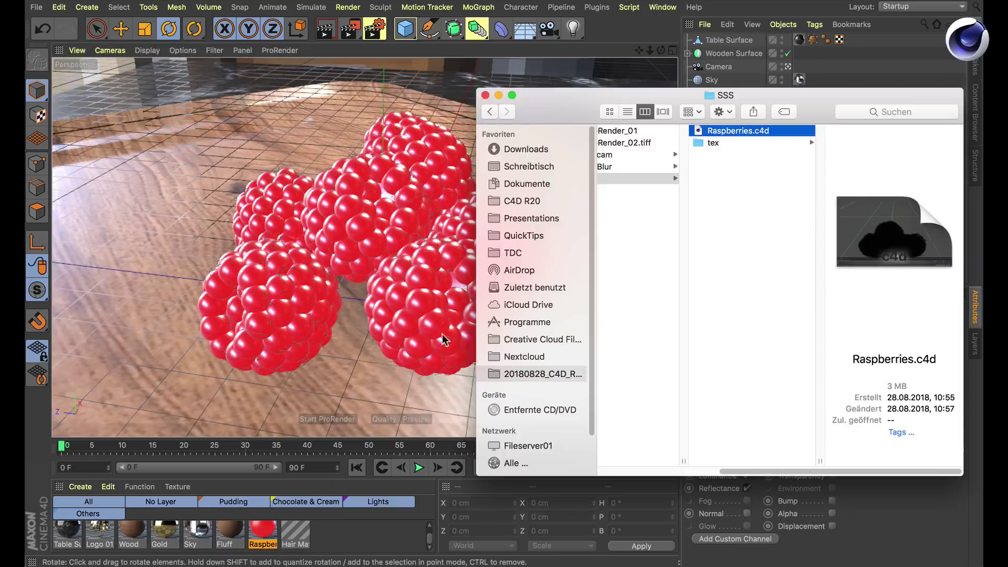
pyautogui.click(608, 166)
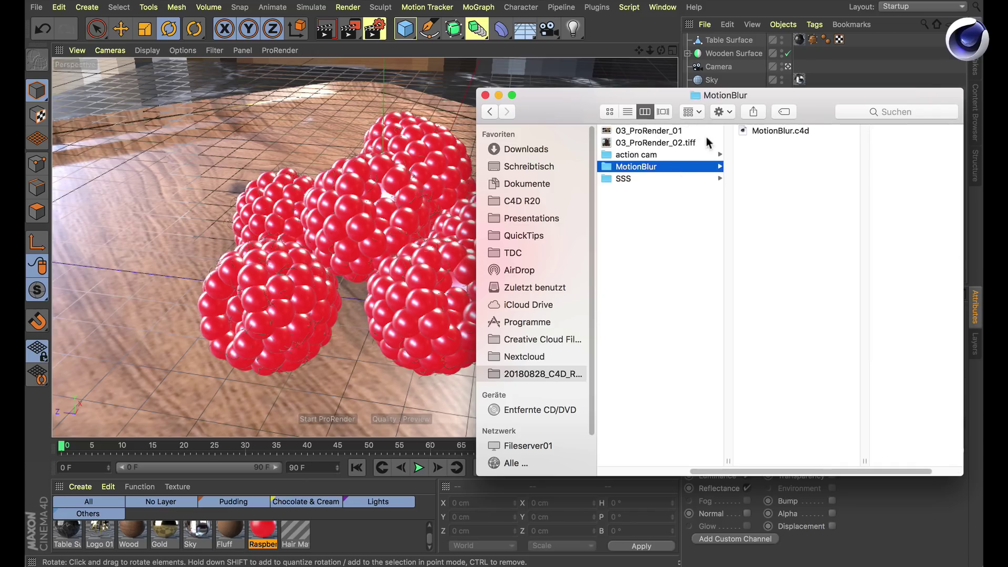
pyautogui.doubleClick(774, 130)
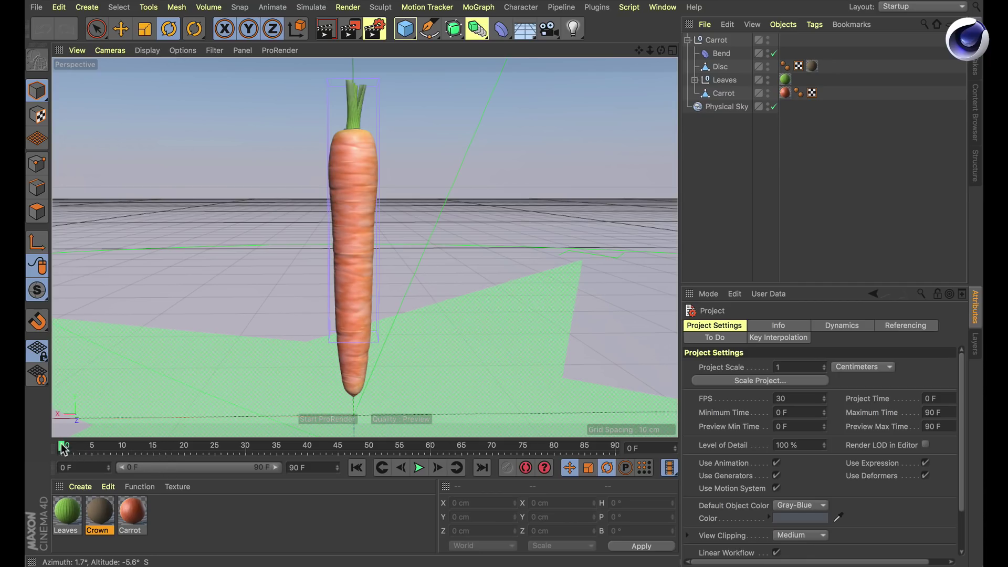
# Play the carrot animation to review its motion, stop it and return to the first frame.
pyautogui.moveTo(63, 447)
pyautogui.mouseDown()
pyautogui.moveTo(182, 448)
pyautogui.moveTo(63, 447)
pyautogui.mouseUp()
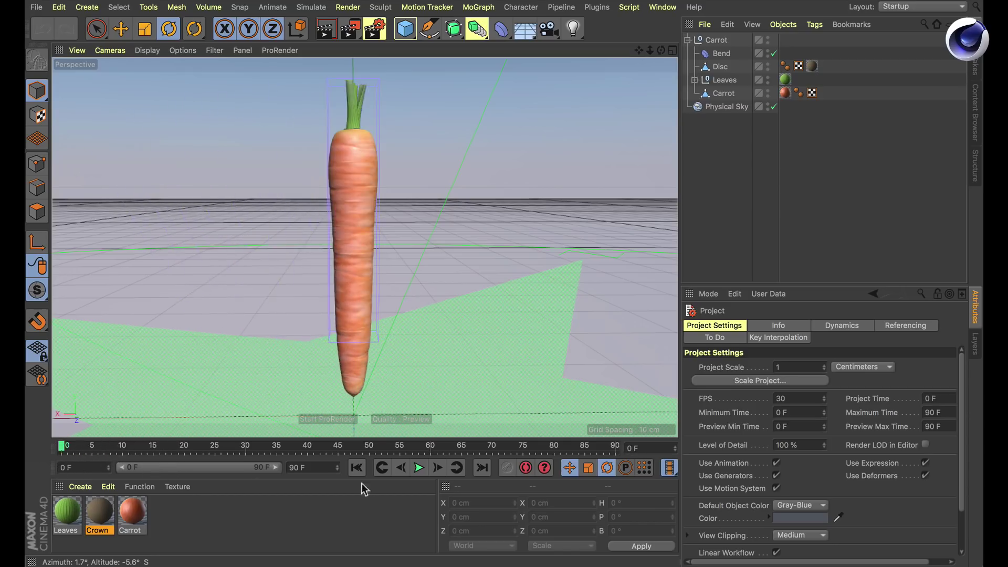
pyautogui.click(428, 469)
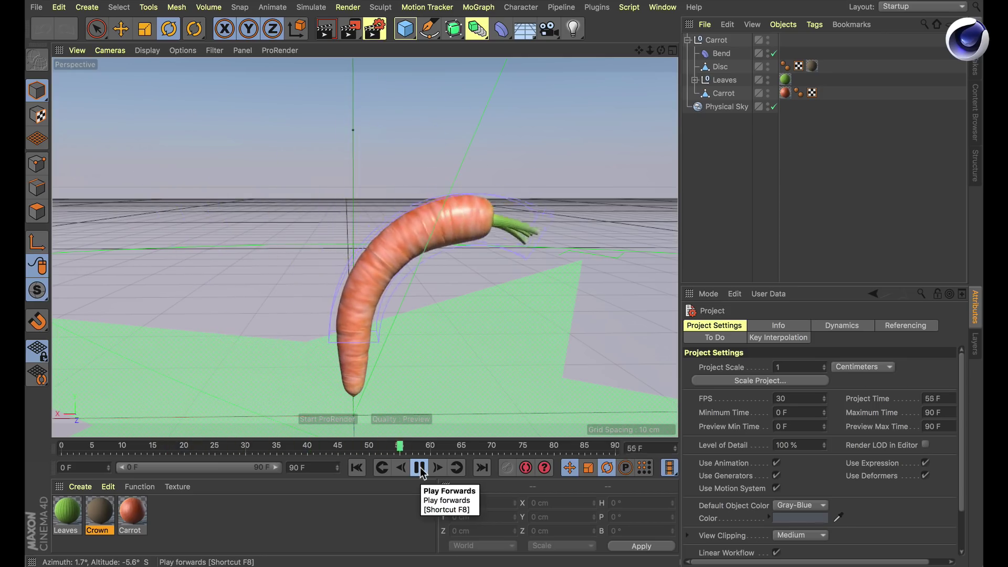
pyautogui.click(420, 468)
pyautogui.click(357, 467)
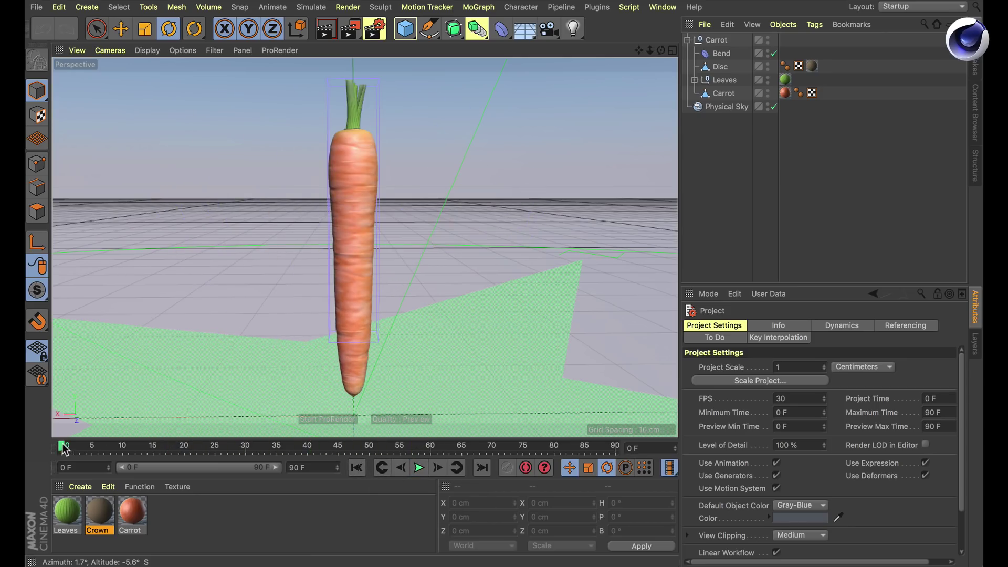
# Go to frame 6 and set Motion Blur to Linear in the ProRender offline render settings.
pyautogui.moveTo(64, 447); pyautogui.dragTo(99, 468)
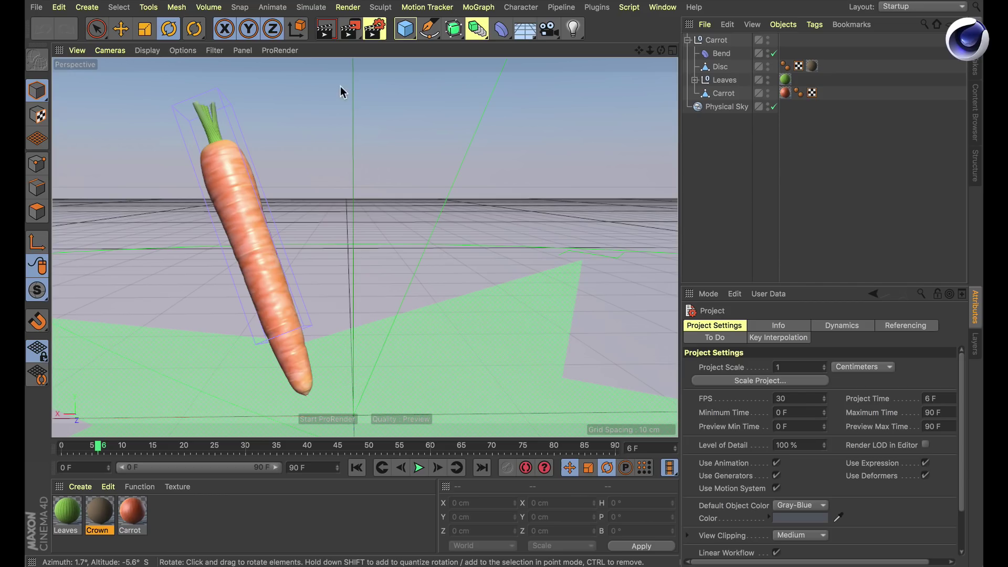
pyautogui.click(375, 29)
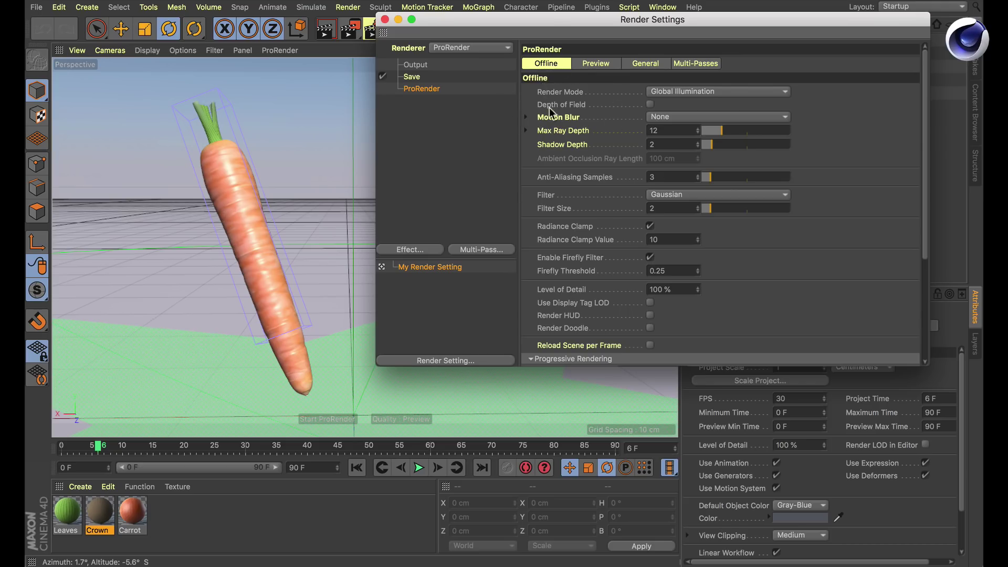
pyautogui.click(662, 118)
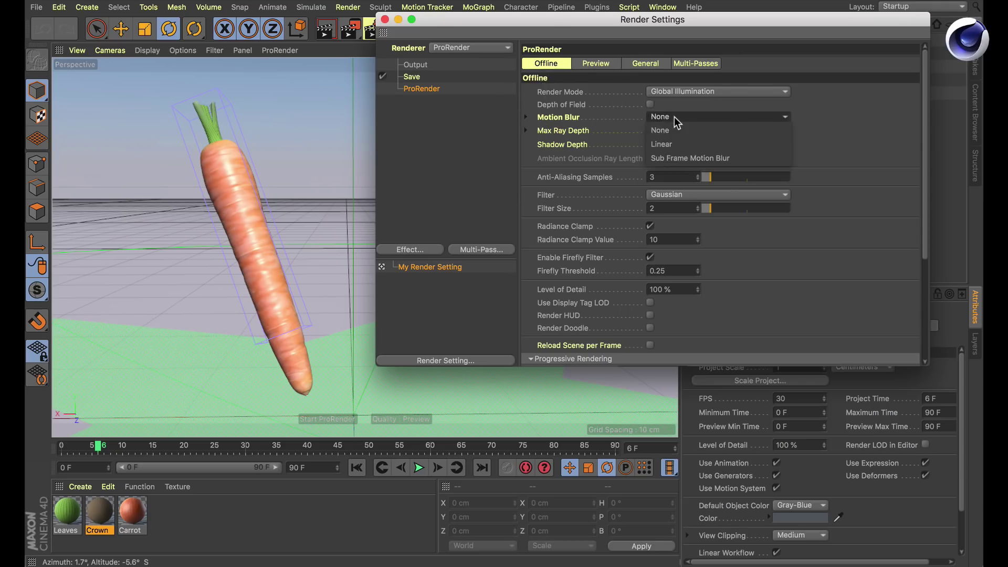
pyautogui.click(679, 140)
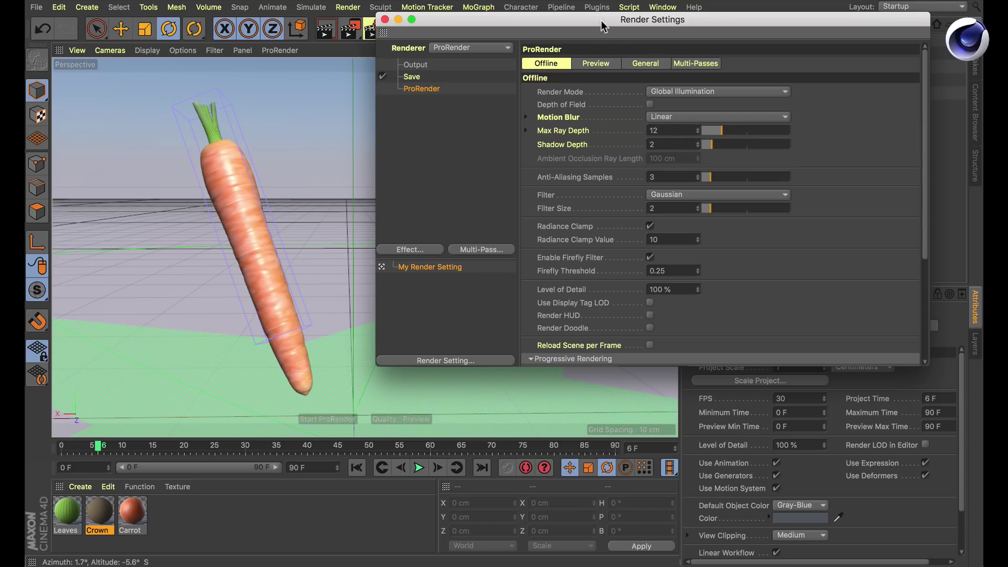
# Render the carrot frame to the Picture Viewer and show the render history.
pyautogui.moveTo(603, 27); pyautogui.dragTo(629, 63)
pyautogui.click(350, 30)
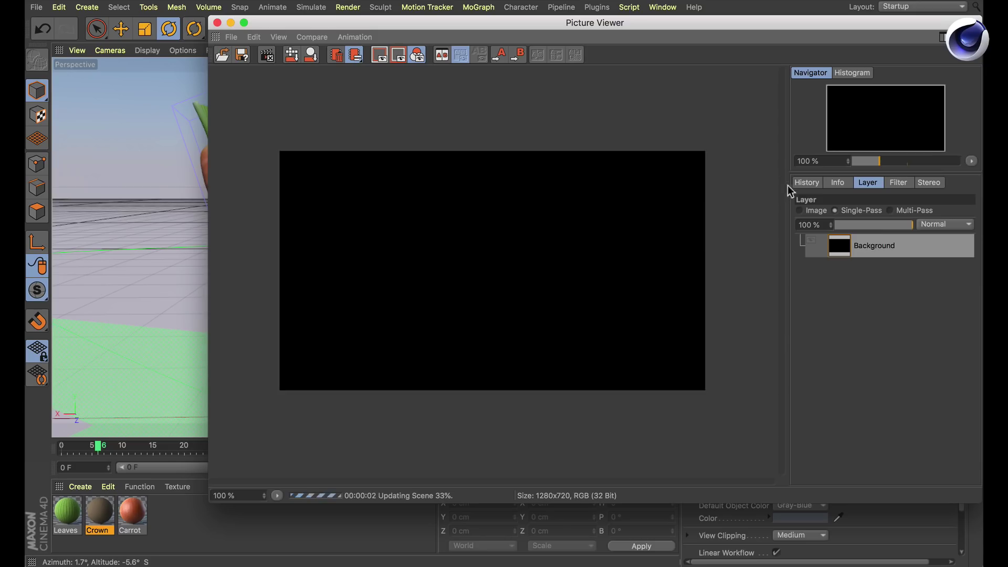
pyautogui.click(806, 182)
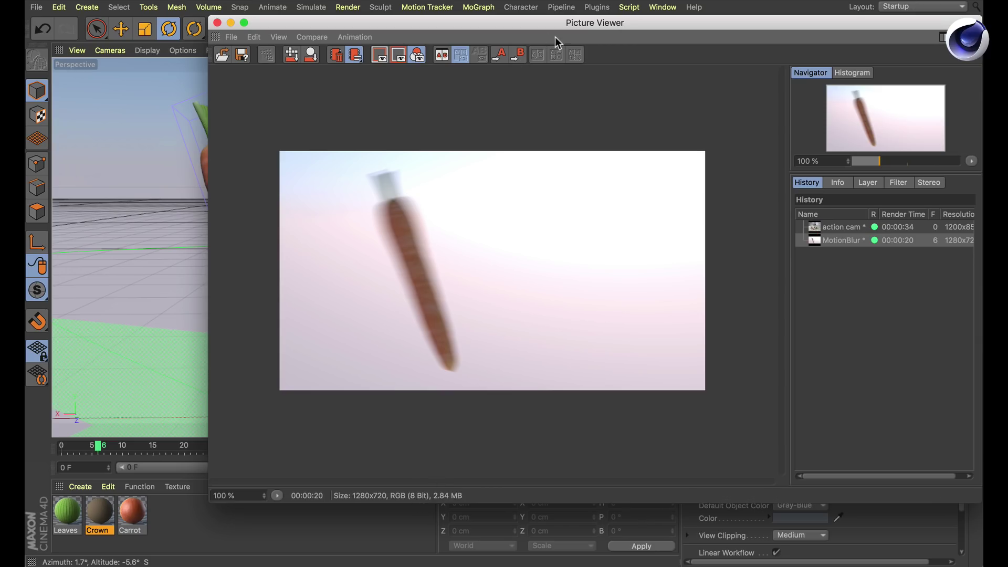
# Go to frame 47 of the carrot animation and render it to the Picture Viewer.
pyautogui.moveTo(542, 24); pyautogui.dragTo(467, 42)
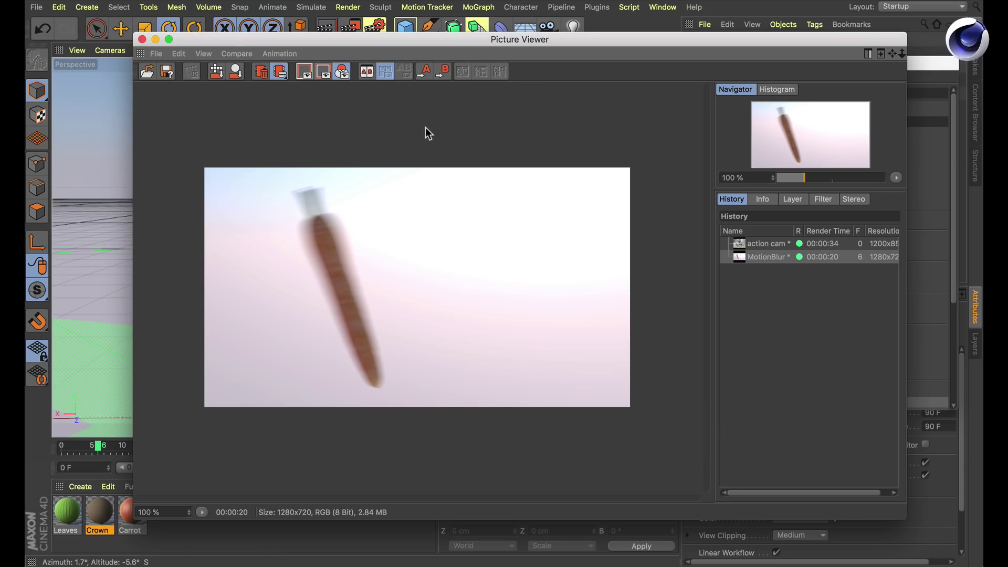
pyautogui.click(143, 39)
pyautogui.click(346, 447)
pyautogui.moveTo(346, 451)
pyautogui.mouseDown()
pyautogui.moveTo(378, 447)
pyautogui.moveTo(276, 447)
pyautogui.moveTo(379, 447)
pyautogui.moveTo(351, 450)
pyautogui.mouseUp()
pyautogui.click(413, 63)
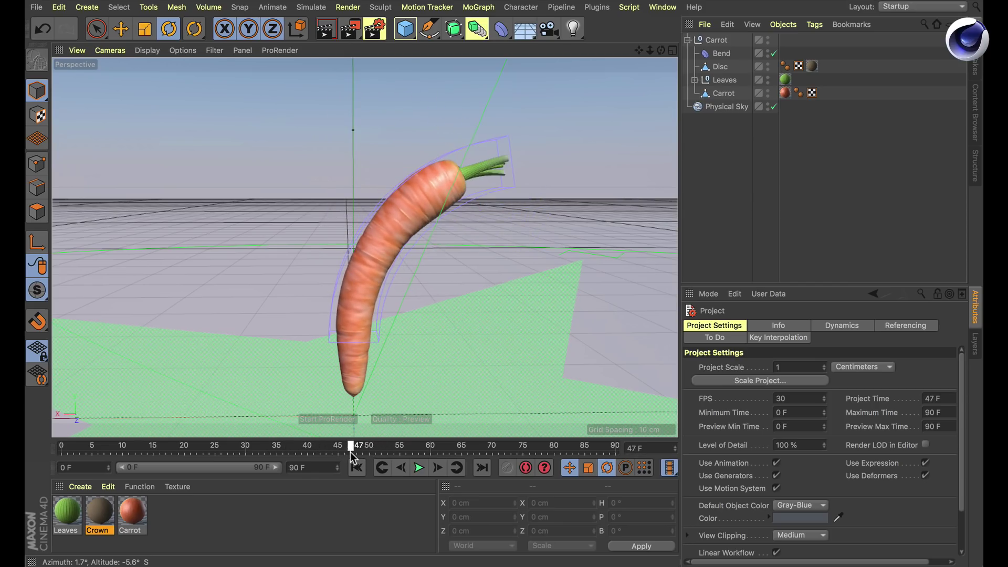
pyautogui.click(349, 32)
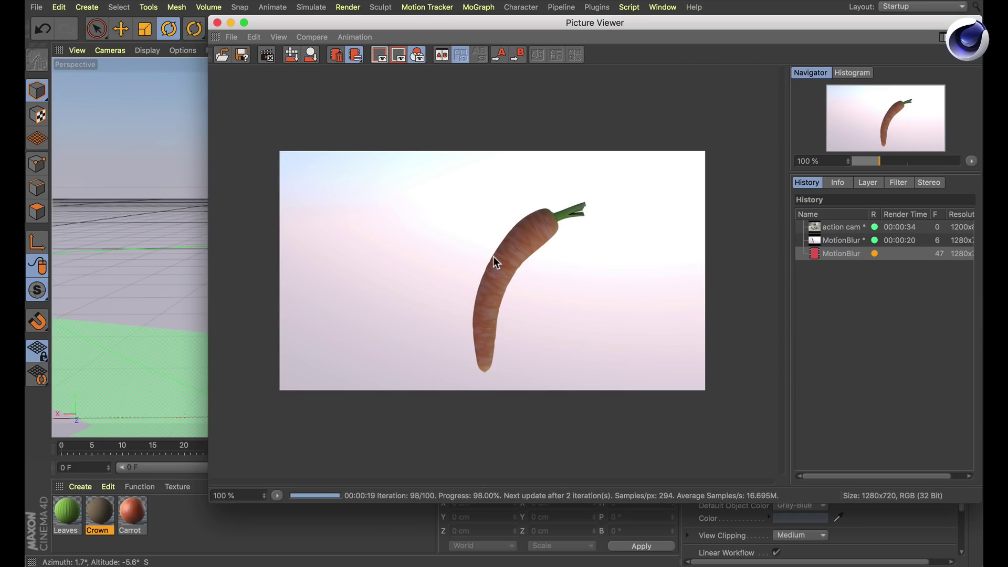
# Set Motion Blur to Sub Frame Motion Blur in the ProRender offline render settings and expand its options.
pyautogui.moveTo(538, 17); pyautogui.dragTo(442, 37)
pyautogui.click(376, 29)
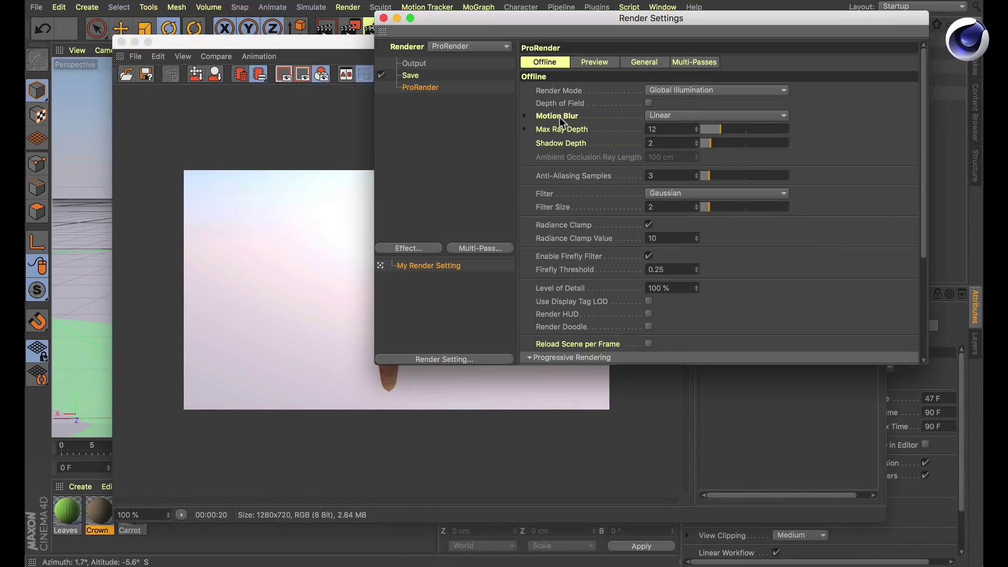
pyautogui.click(662, 114)
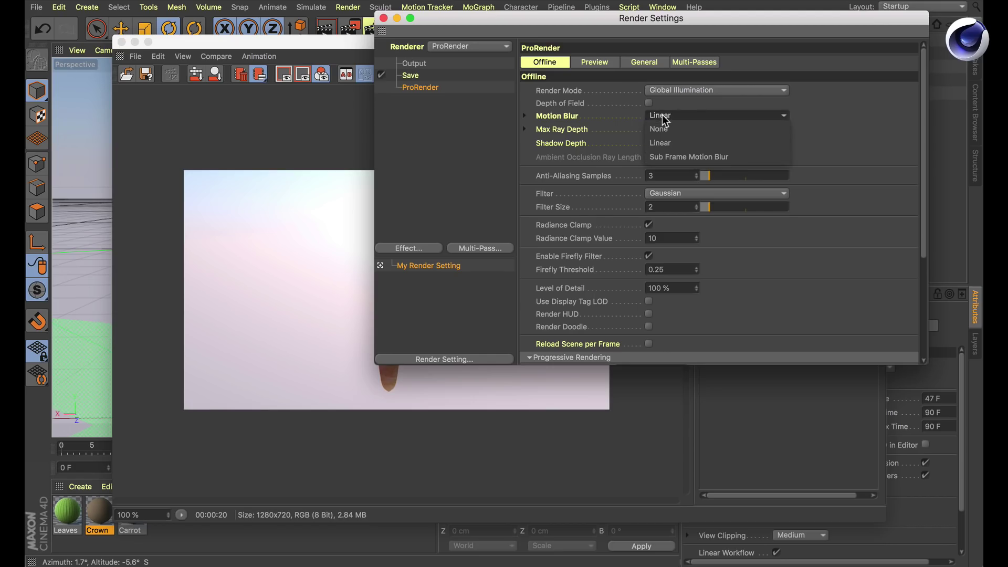
pyautogui.click(685, 154)
pyautogui.click(524, 114)
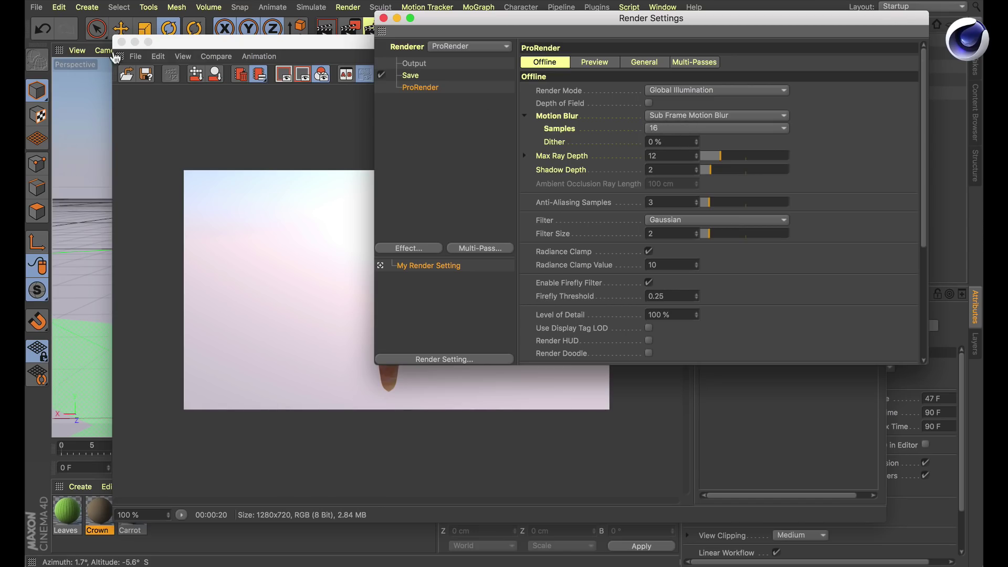
# Close the Picture Viewer and make the Render Settings window taller to reveal the Progressive Rendering options.
pyautogui.click(121, 42)
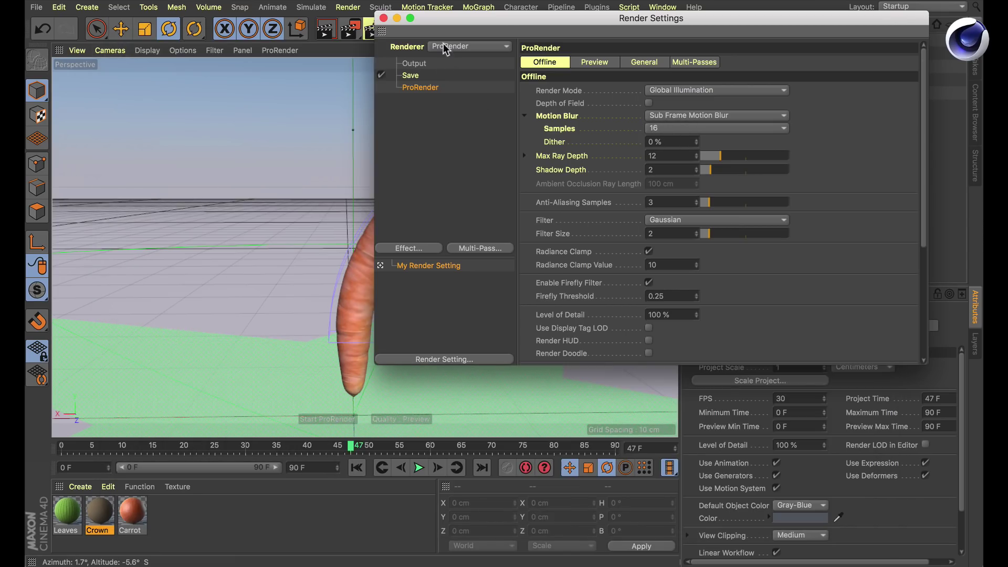
pyautogui.moveTo(456, 22); pyautogui.dragTo(559, 41)
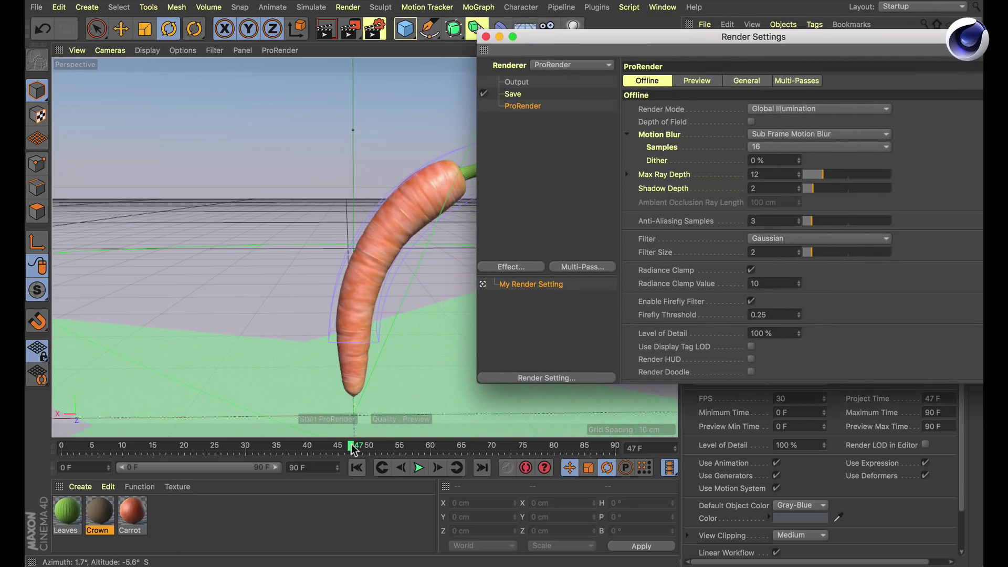
pyautogui.moveTo(353, 447); pyautogui.dragTo(354, 445)
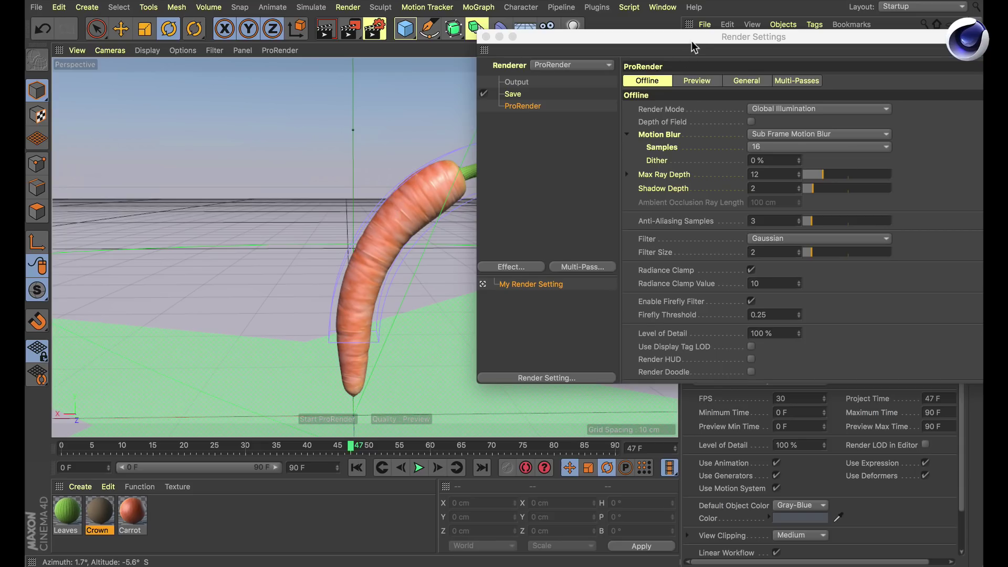
pyautogui.moveTo(692, 38); pyautogui.dragTo(636, 23)
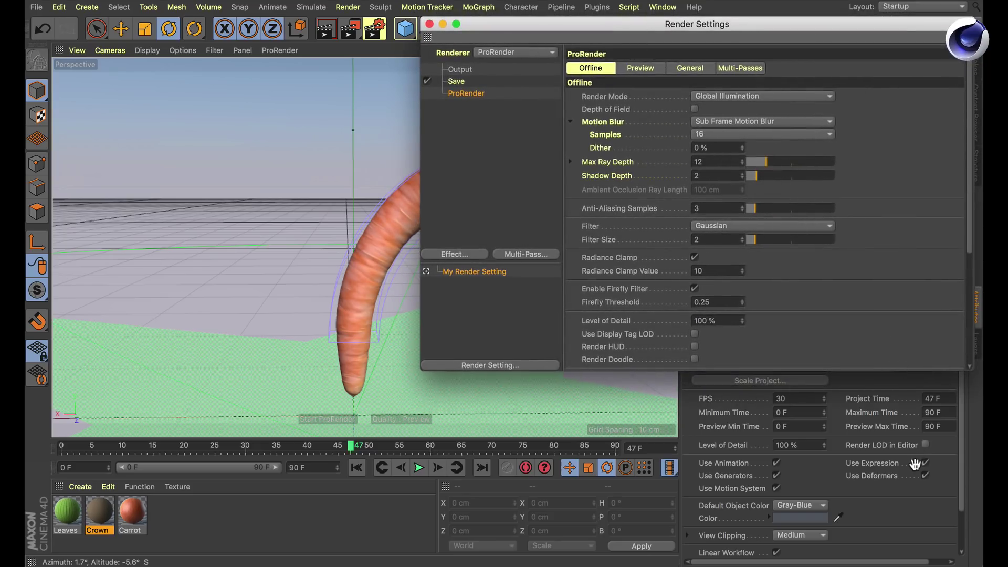
pyautogui.moveTo(942, 372); pyautogui.dragTo(942, 474)
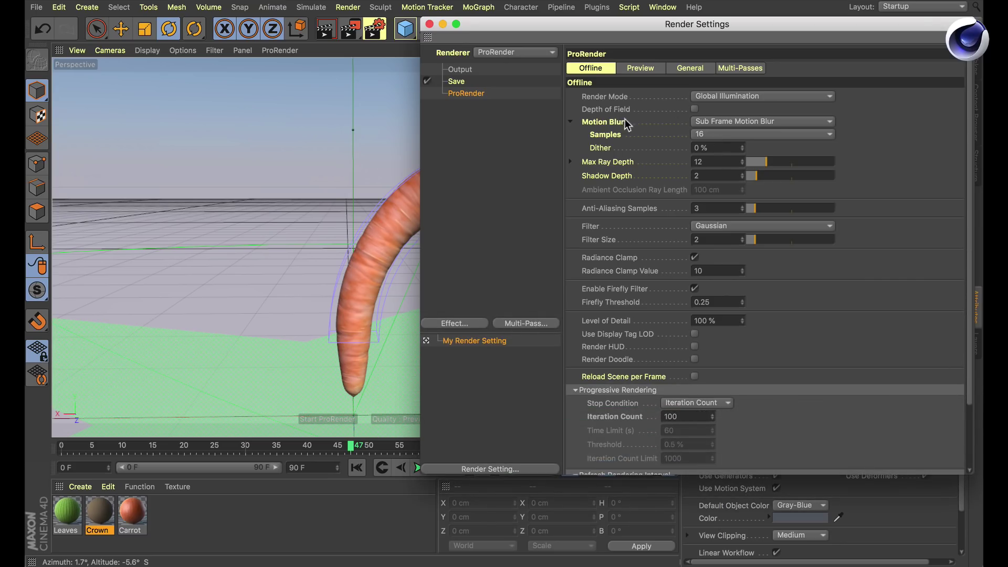
# Set the sub frame motion blur Samples to 36.
pyautogui.click(719, 133)
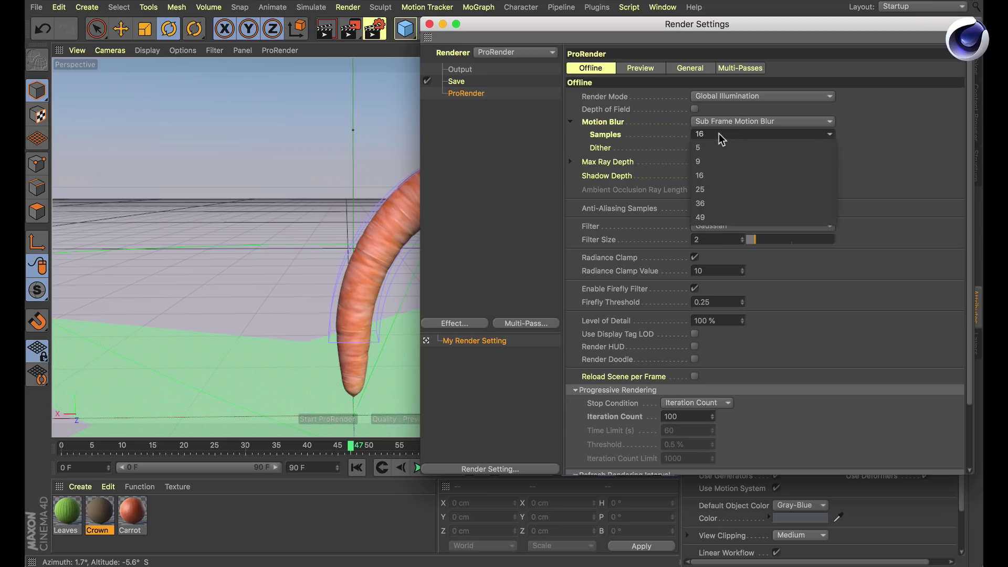
pyautogui.click(719, 133)
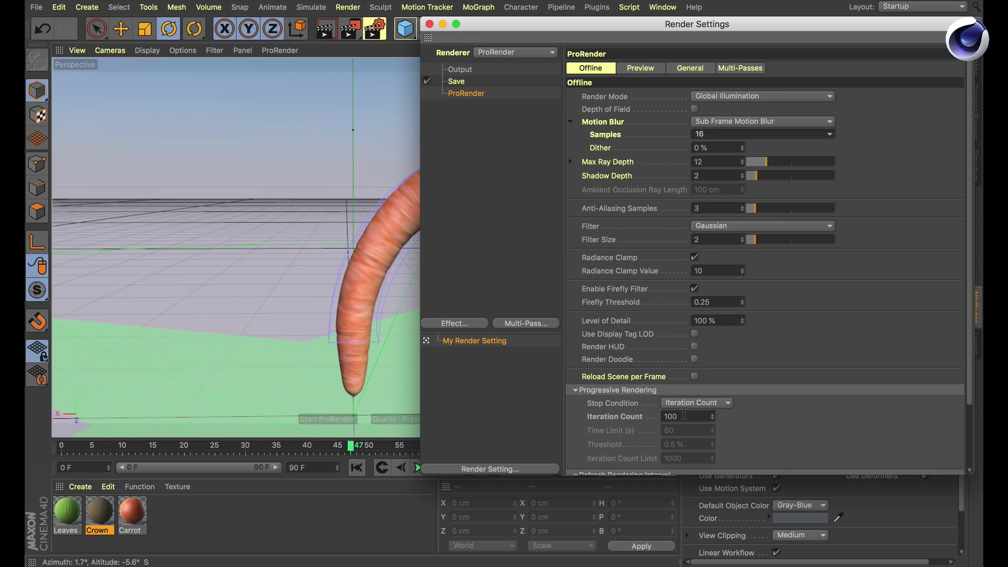
pyautogui.click(732, 136)
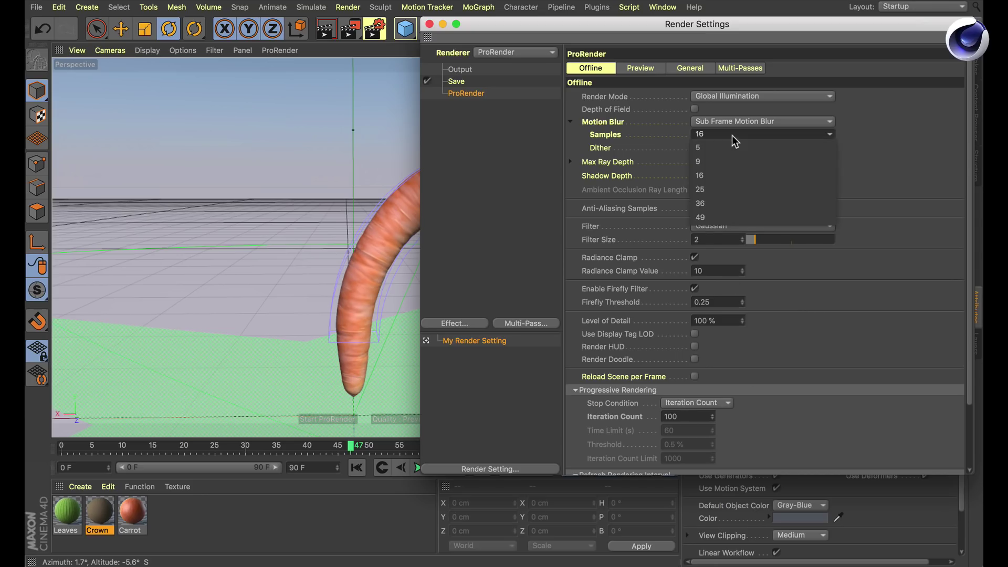
pyautogui.click(719, 205)
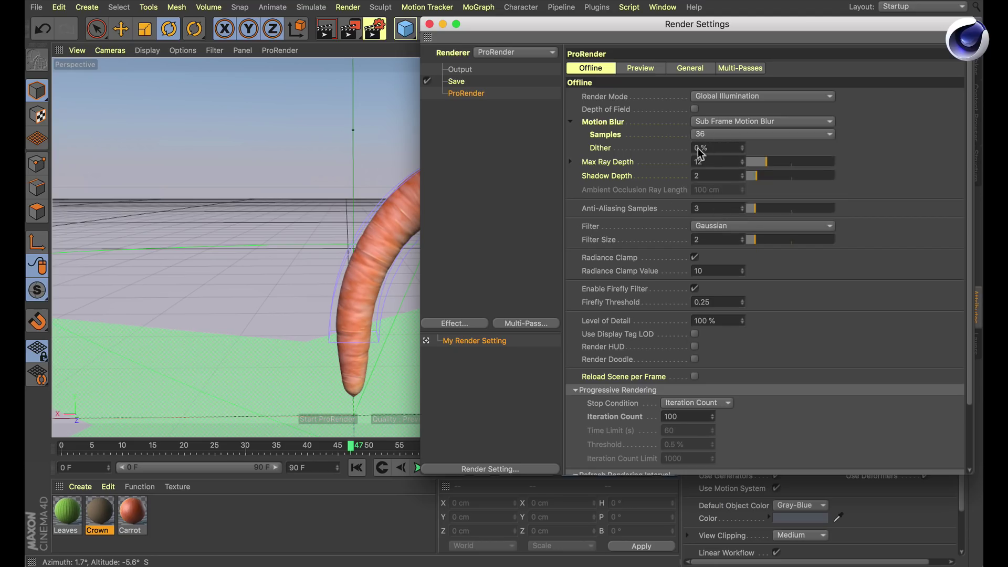
# Set the progressive rendering Iteration Count to 3 and close the render settings.
pyautogui.click(664, 416)
pyautogui.moveTo(676, 417); pyautogui.dragTo(641, 416)
pyautogui.write('3')
pyautogui.press('Return')
pyautogui.click(429, 24)
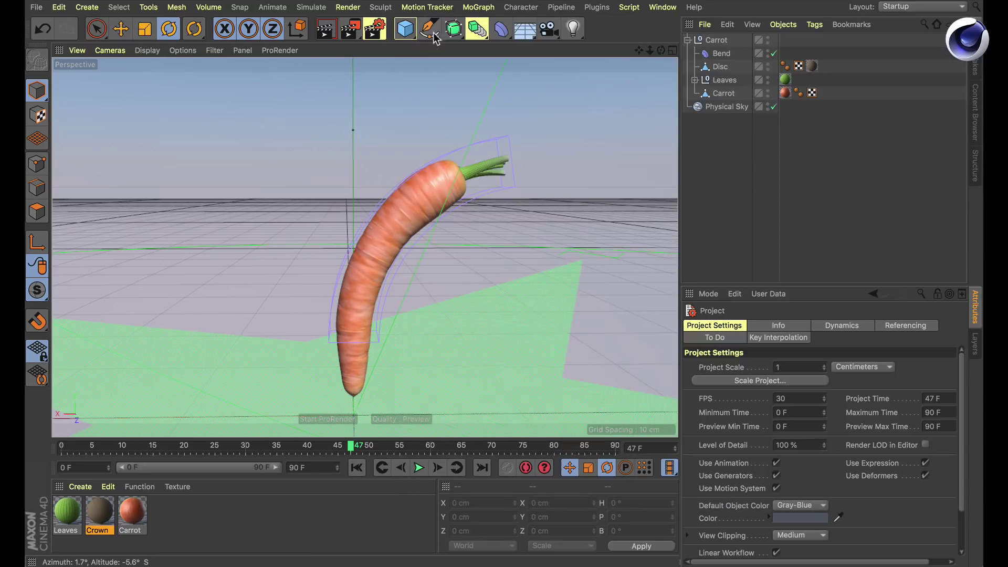
# Render frame 47 to the Picture Viewer with sub frame motion blur, review the image and close the viewer.
pyautogui.click(348, 32)
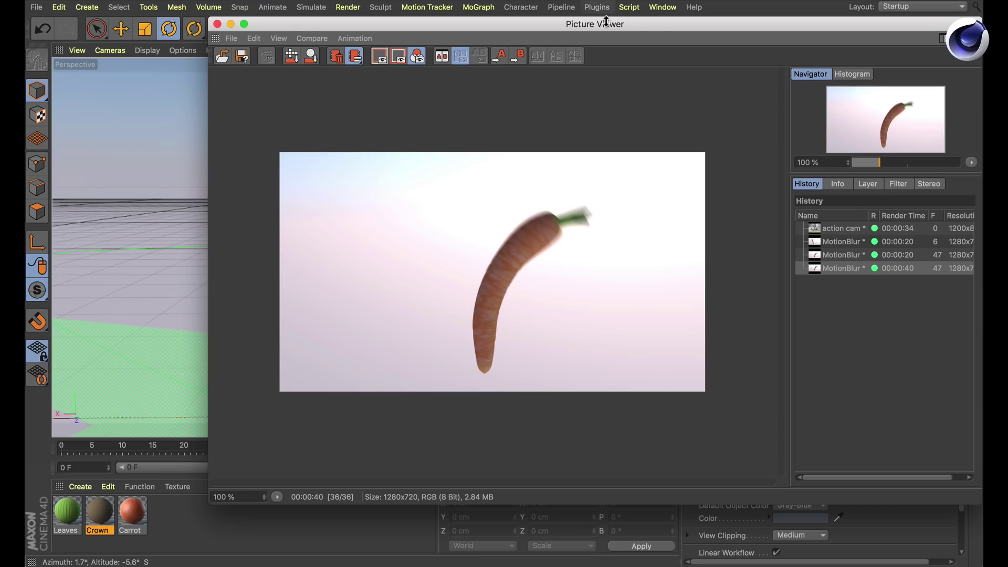
pyautogui.moveTo(650, 25); pyautogui.dragTo(559, 29)
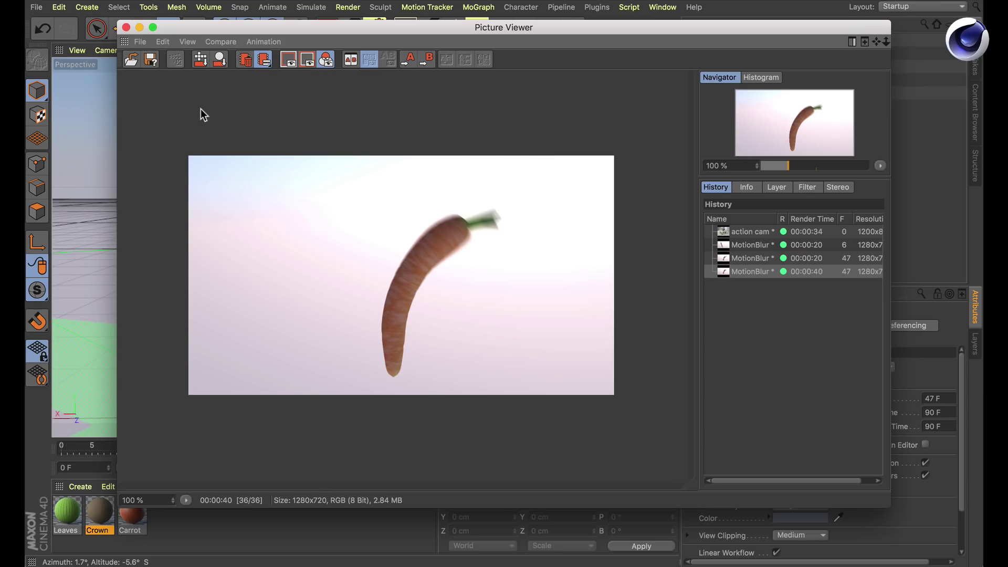
pyautogui.click(126, 27)
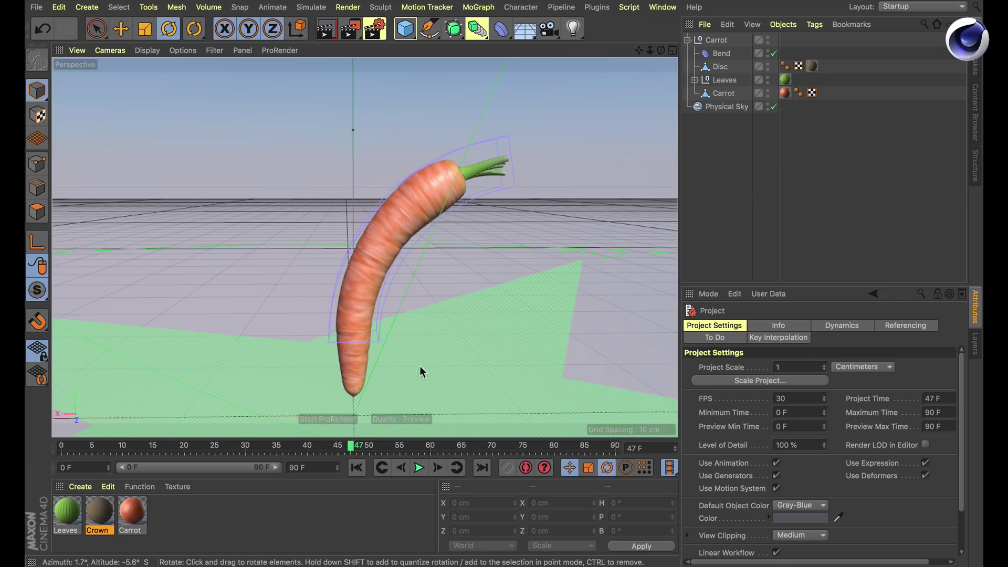
# Switch to Finder and open Crowd.c4d from the Crowd folder inside 05_MultiInstances.
pyautogui.press('super+Tab')
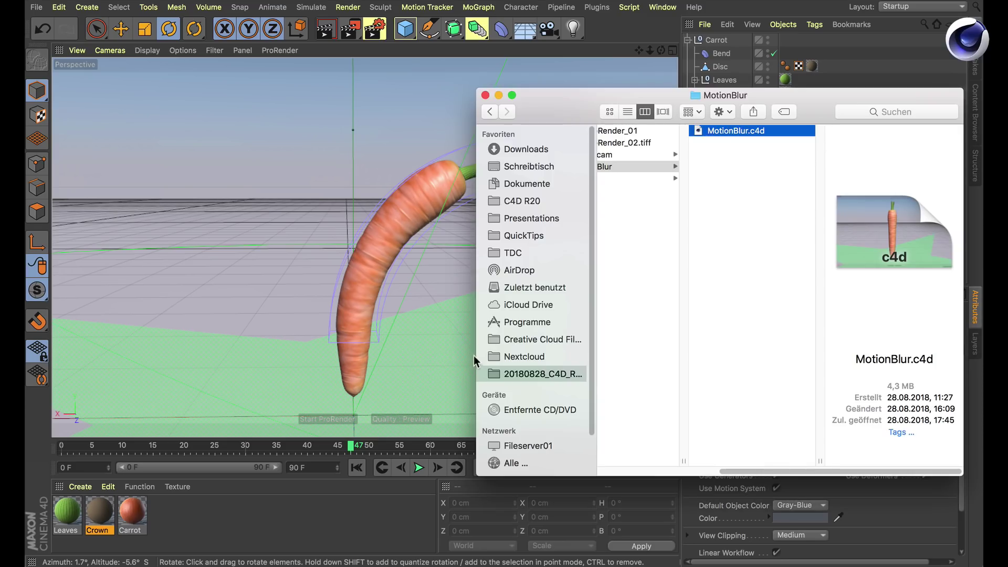
pyautogui.moveTo(776, 471); pyautogui.dragTo(644, 458)
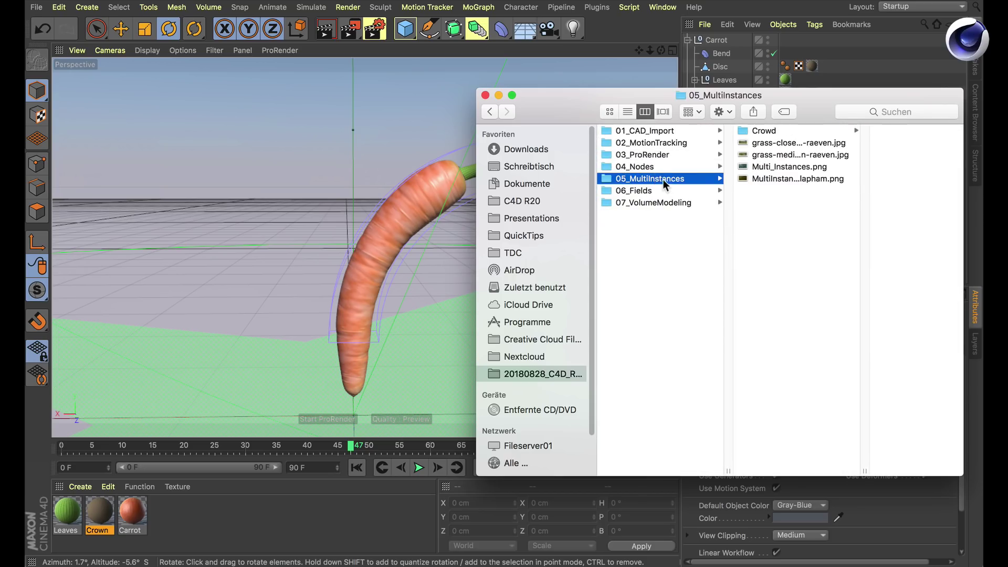
pyautogui.click(769, 131)
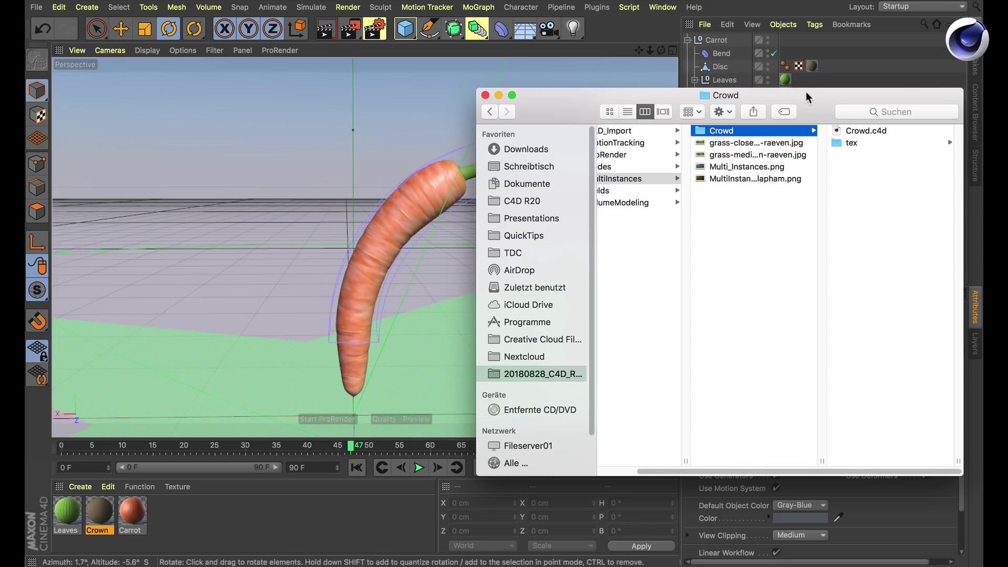
pyautogui.moveTo(808, 99); pyautogui.dragTo(781, 86)
pyautogui.doubleClick(838, 117)
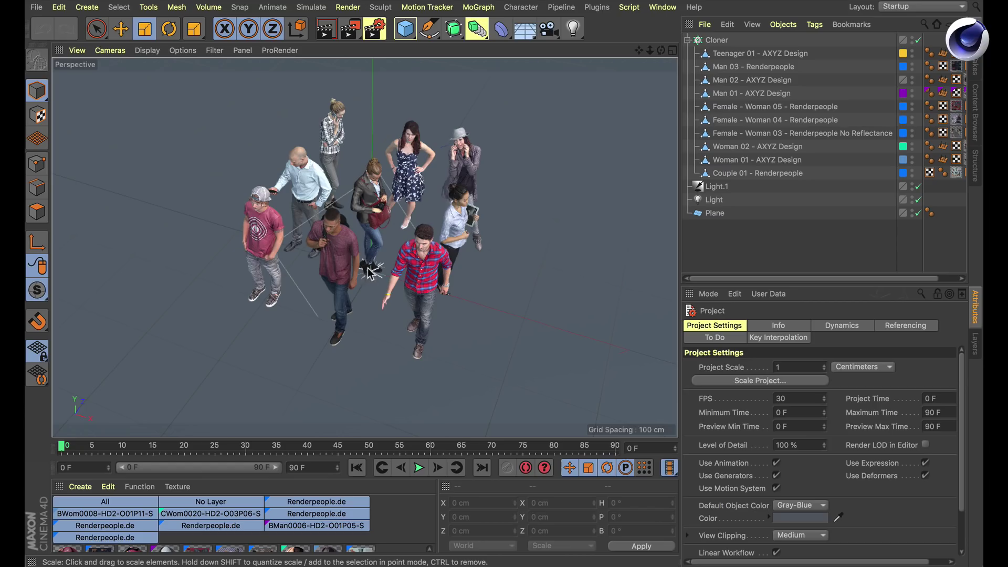
# Render the perspective view to preview the cloned people with their shadows on the ground.
pyautogui.hotkey('ctrl', 'r')
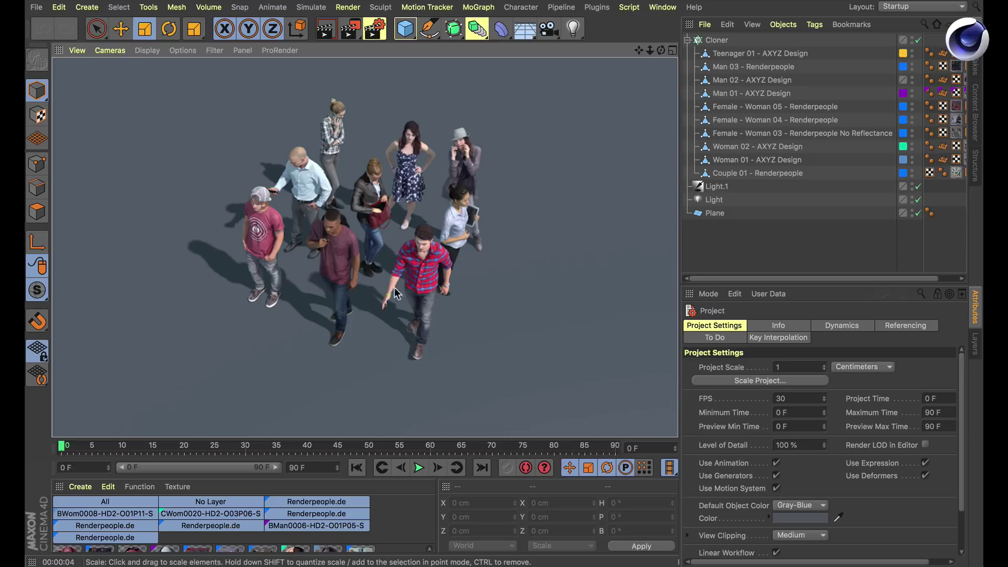
pyautogui.keyDown('alt'); pyautogui.moveTo(395, 294); pyautogui.dragTo(389, 252); pyautogui.keyUp('alt')
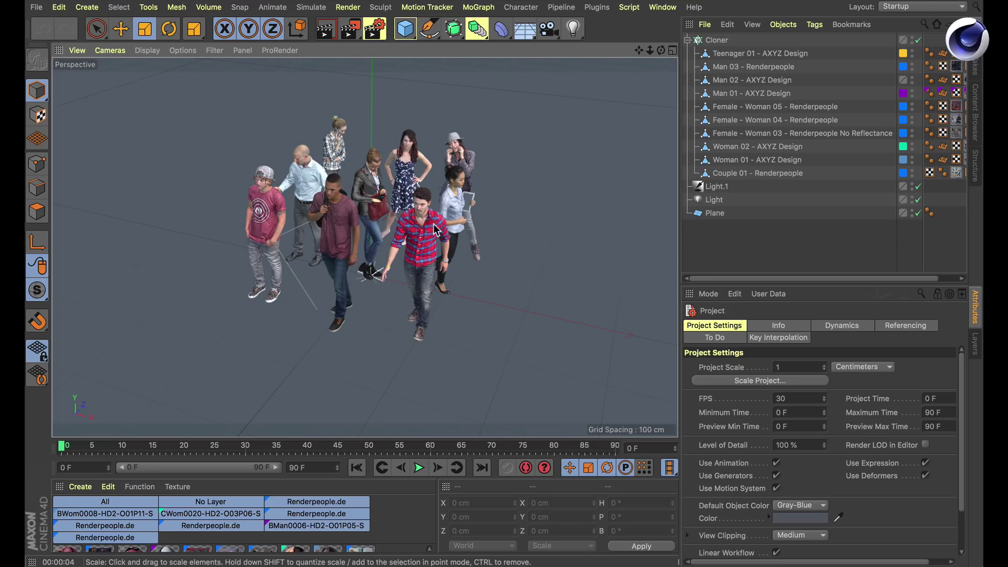
# Set the Cloner's grid count to 10 in X and Z, and distribute its clones in Random order.
pyautogui.click(717, 41)
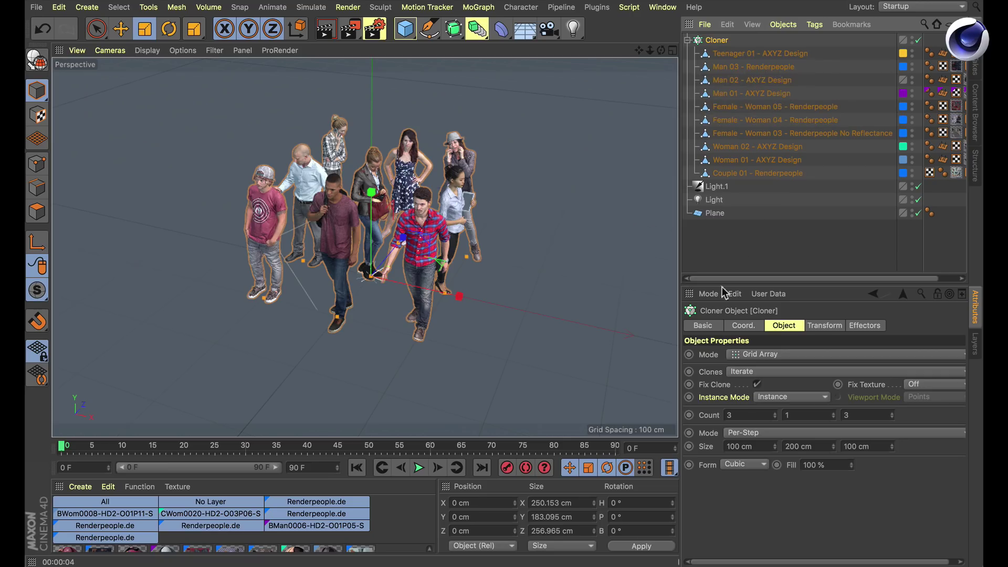
pyautogui.moveTo(741, 417); pyautogui.dragTo(720, 414)
pyautogui.write('10')
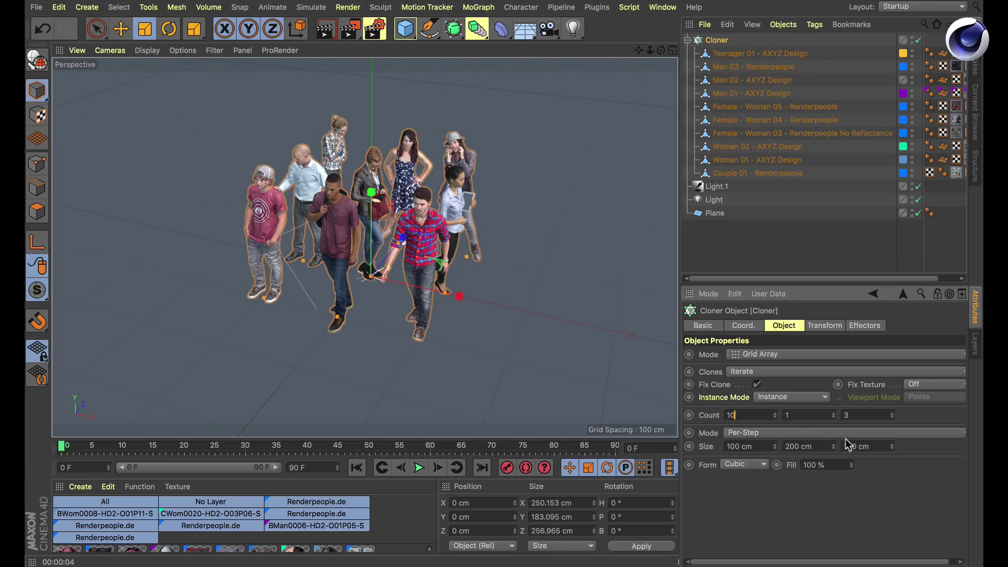
pyautogui.doubleClick(856, 415)
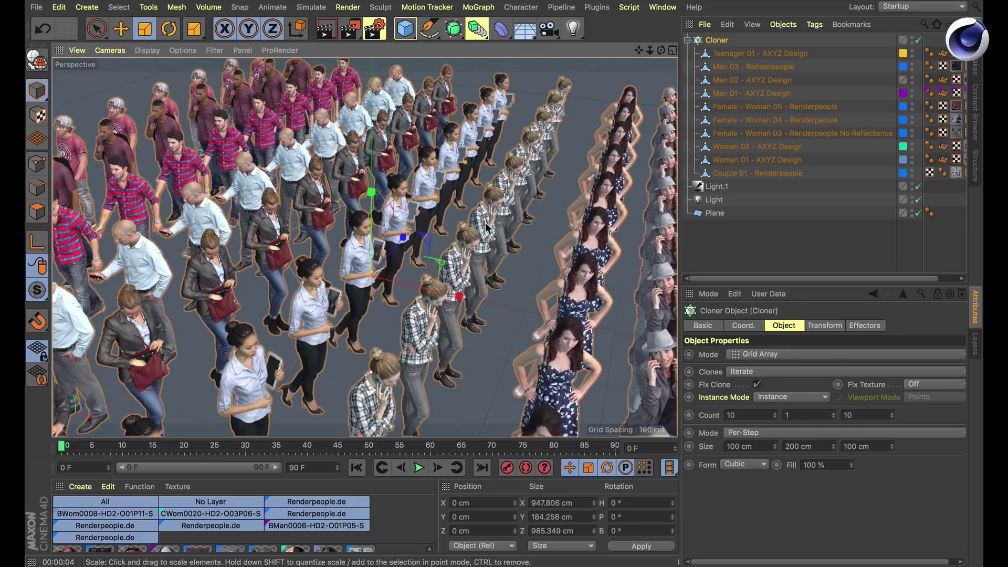
pyautogui.keyDown('alt'); pyautogui.moveTo(399, 244); pyautogui.dragTo(381, 302); pyautogui.keyUp('alt')
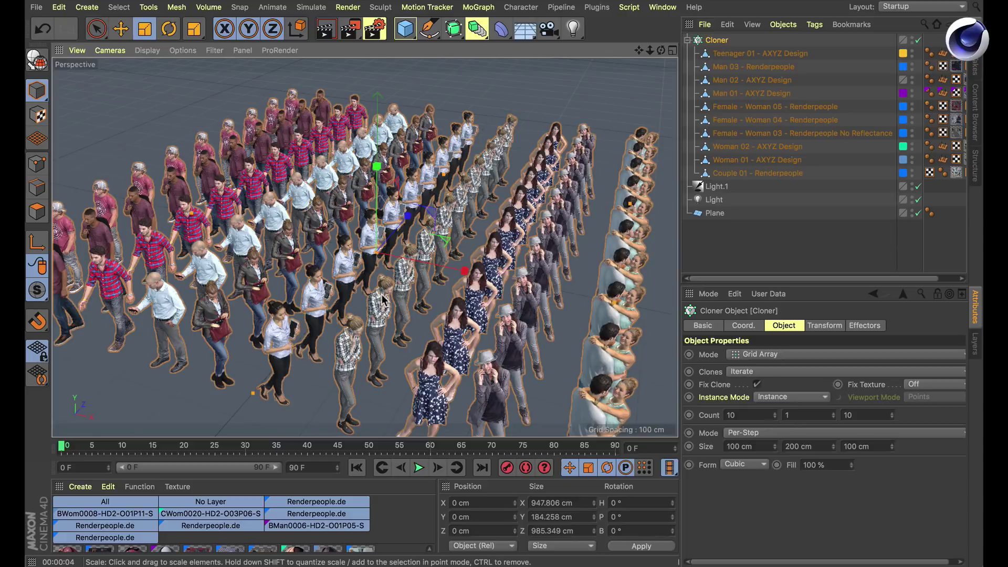
pyautogui.moveTo(661, 50); pyautogui.dragTo(679, 52)
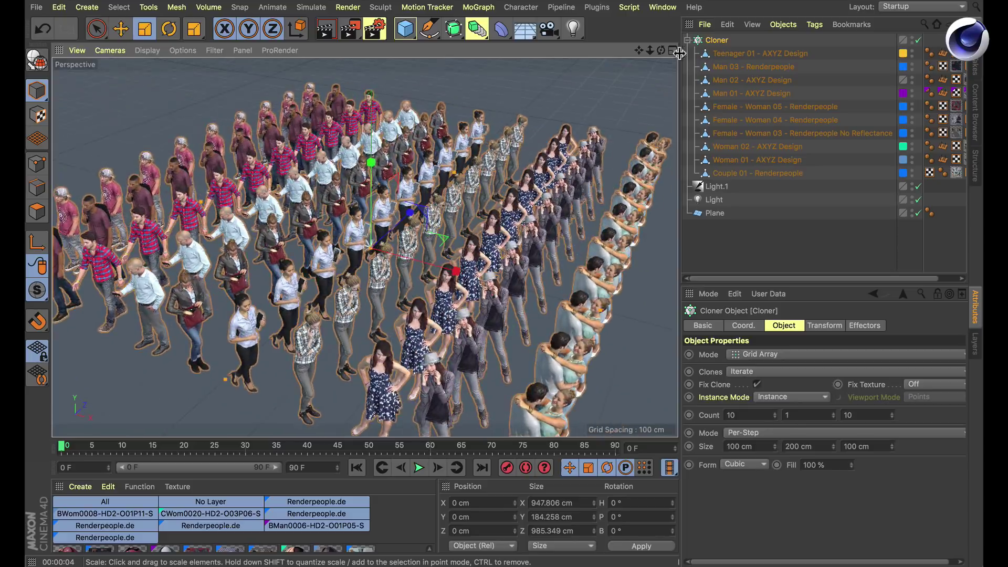
pyautogui.click(743, 372)
pyautogui.click(759, 395)
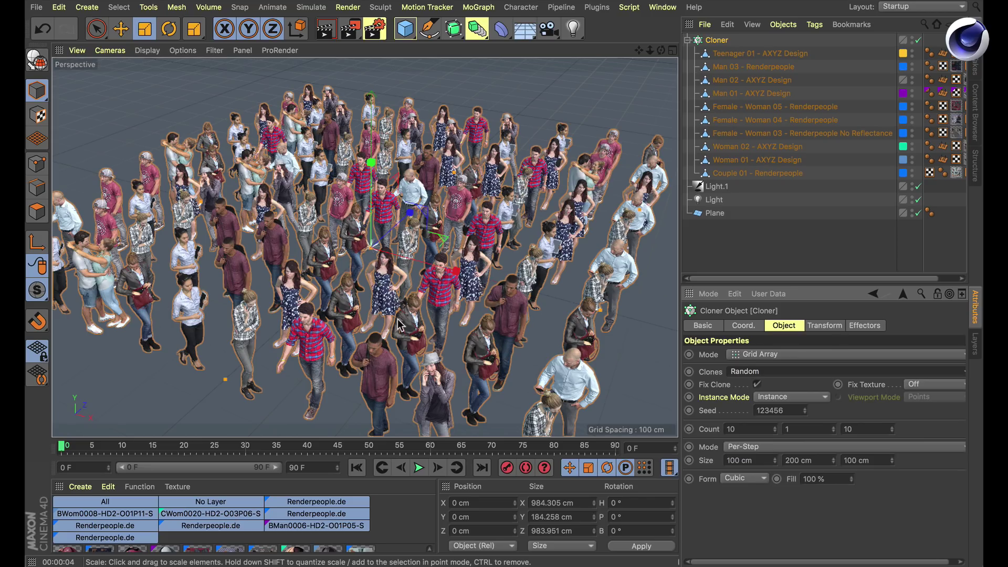
# Switch the Cloner's instance mode to Render Instance and check how the crowd responds in the view.
pyautogui.click(787, 397)
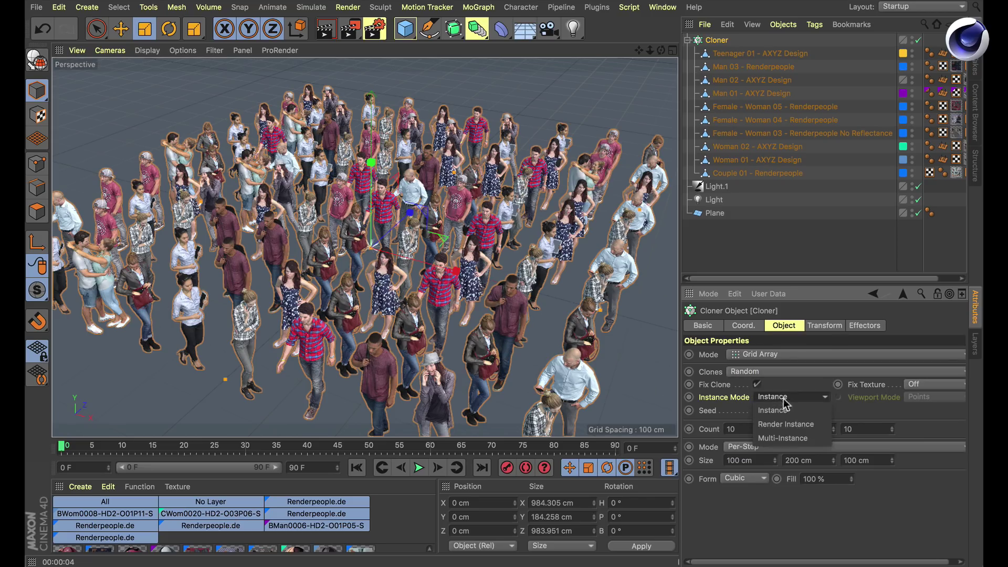
pyautogui.click(803, 420)
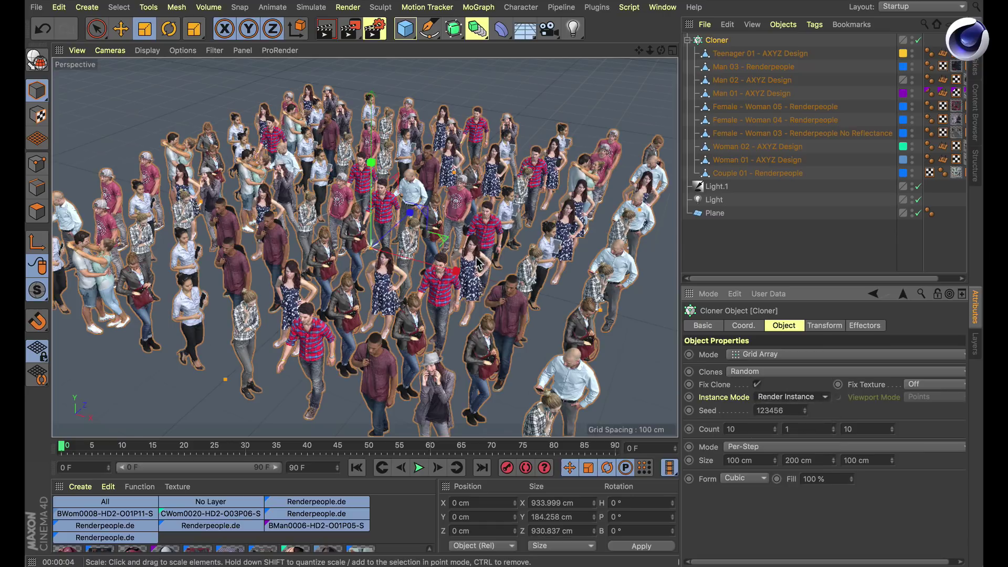
pyautogui.moveTo(477, 263)
pyautogui.keyDown('alt'); pyautogui.mouseDown()
pyautogui.moveTo(429, 261)
pyautogui.moveTo(474, 253)
pyautogui.moveTo(477, 283)
pyautogui.mouseUp(); pyautogui.keyUp('alt')
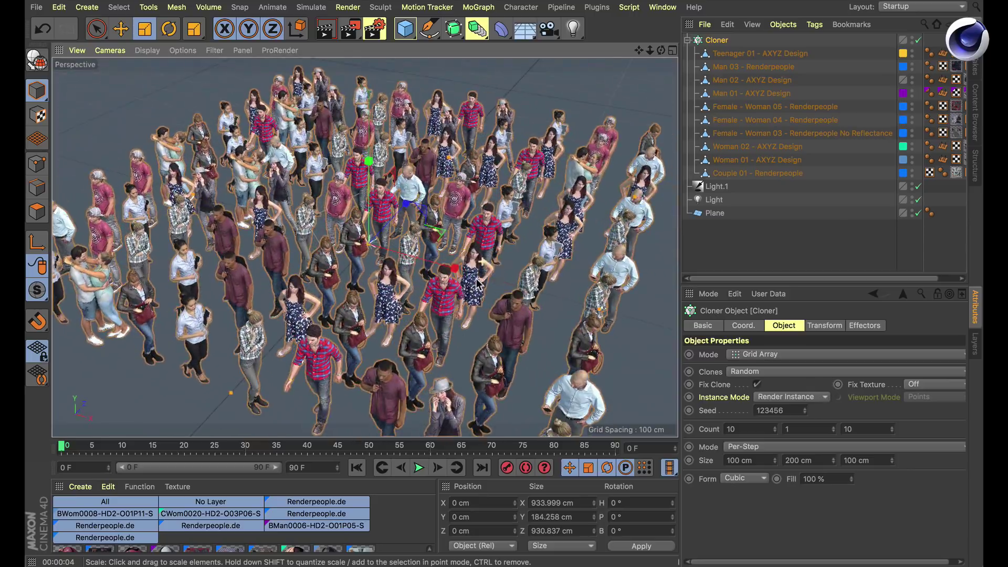
# Increase the Cloner's grid count to 20 in X and Z and test navigating around the crowd.
pyautogui.click(709, 423)
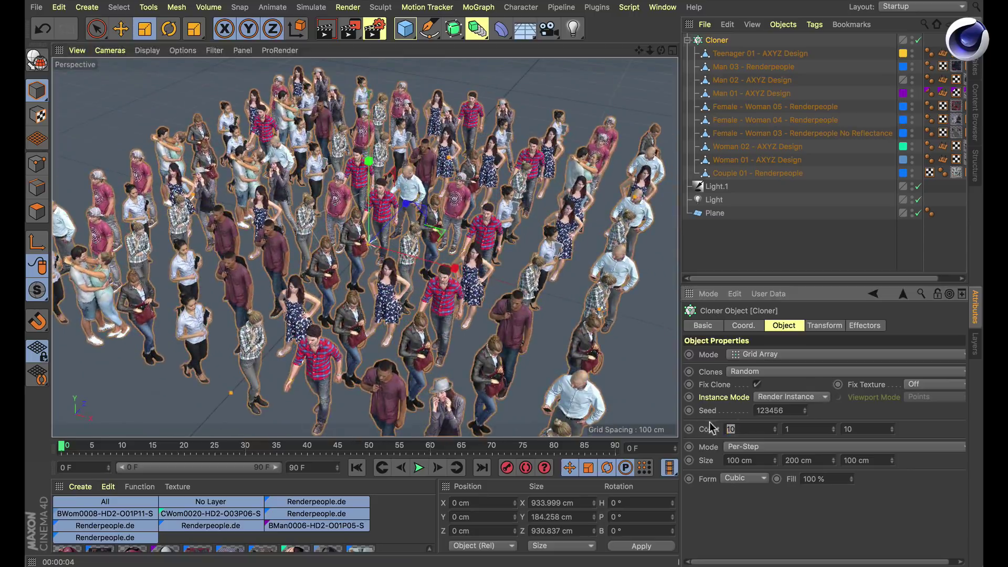
pyautogui.write('20')
pyautogui.press('Tab')
pyautogui.press('Tab')
pyautogui.write('2')
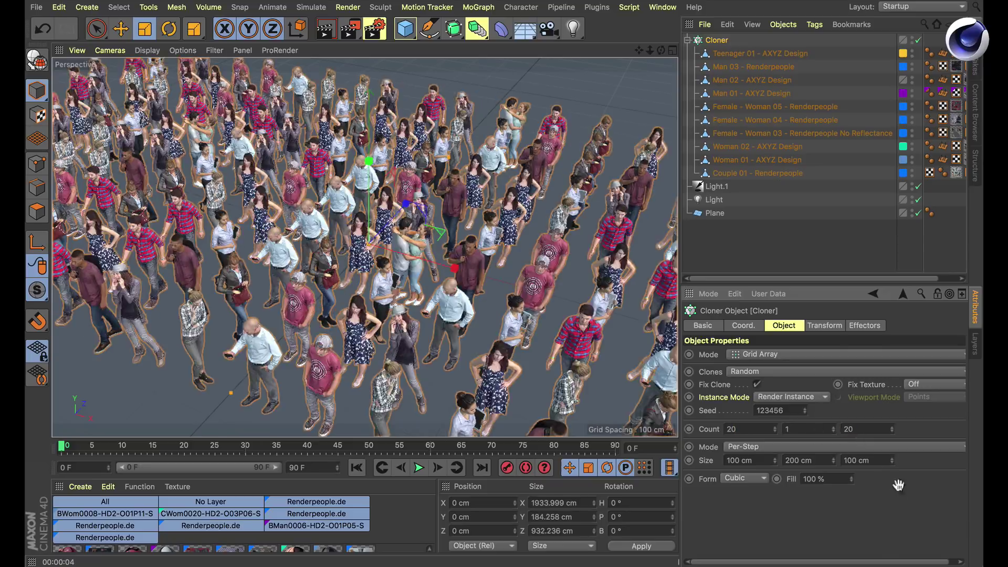
pyautogui.write('0')
pyautogui.press('Return')
pyautogui.scroll(-5, 361, 303)
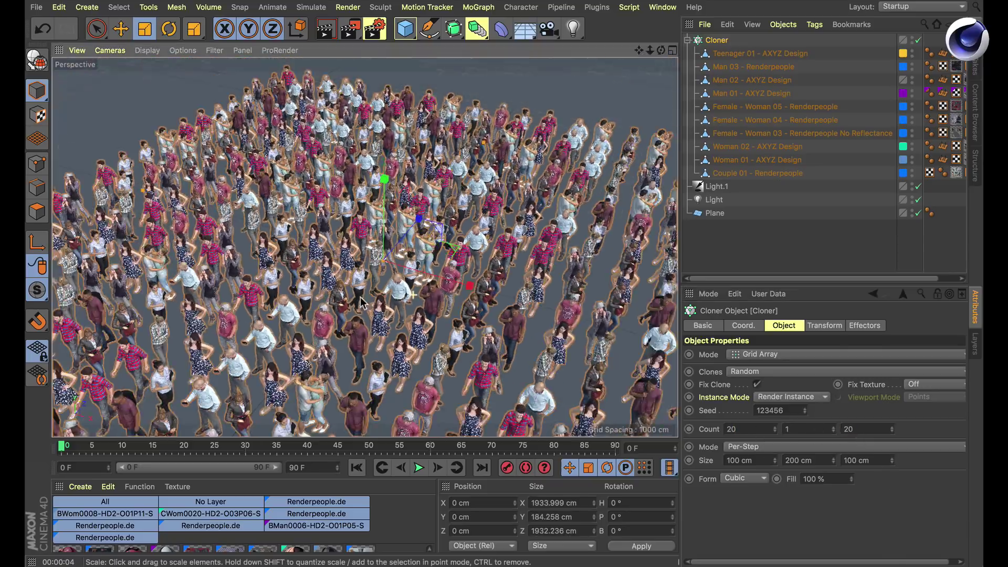
pyautogui.scroll(5, 361, 303)
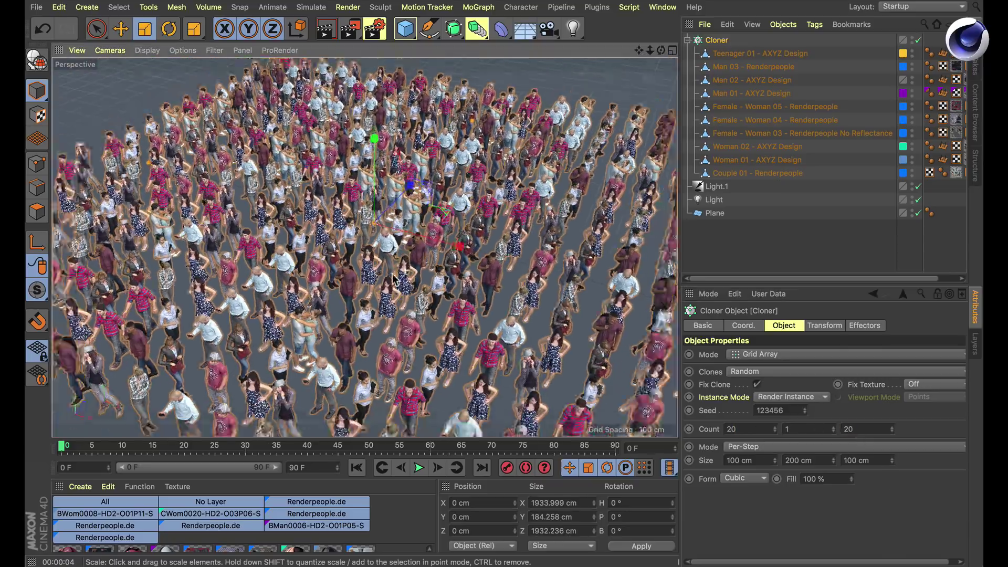
pyautogui.scroll(-5, 393, 279)
pyautogui.scroll(4, 407, 296)
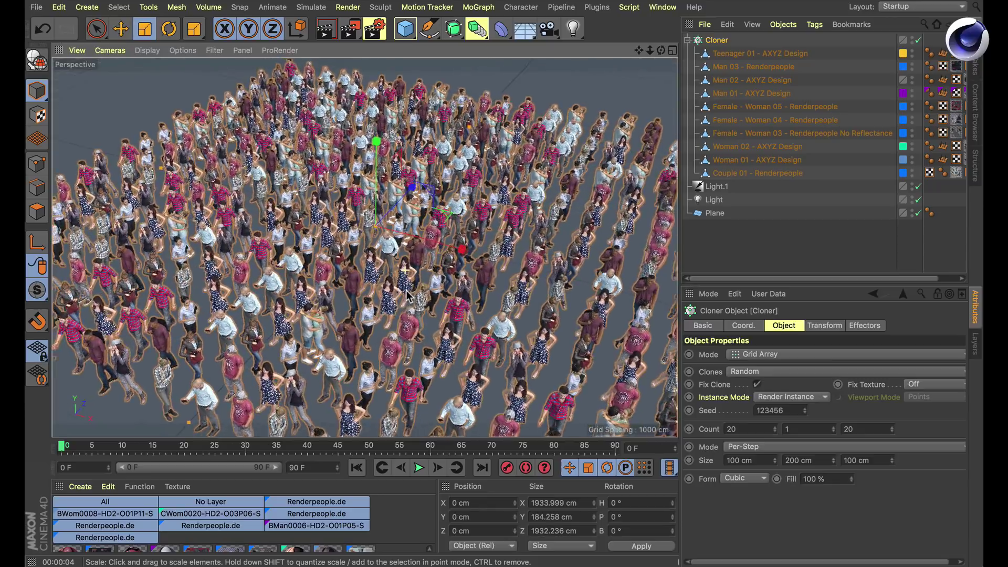
pyautogui.scroll(-3, 407, 297)
pyautogui.scroll(5, 389, 274)
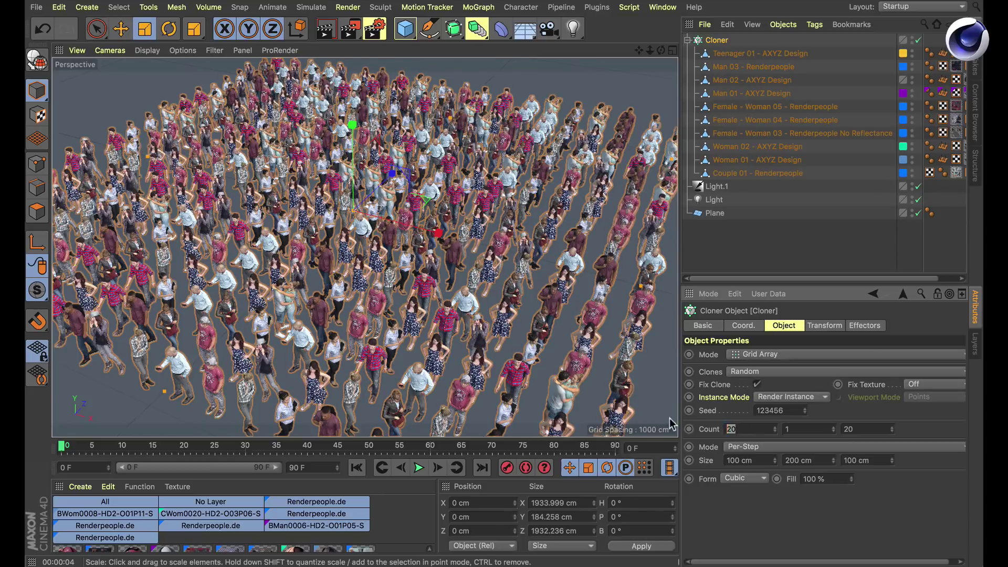
# Increase the Cloner's grid count to 30 in X and Z.
pyautogui.doubleClick(731, 428)
pyautogui.write('30')
pyautogui.doubleClick(857, 428)
pyautogui.write('30')
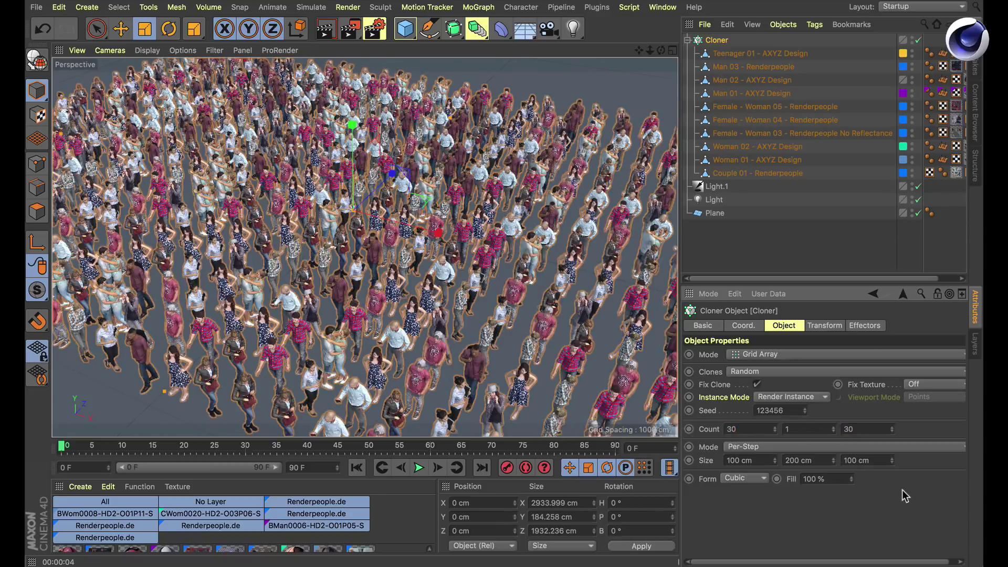
pyautogui.press('Return')
pyautogui.scroll(-4, 382, 259)
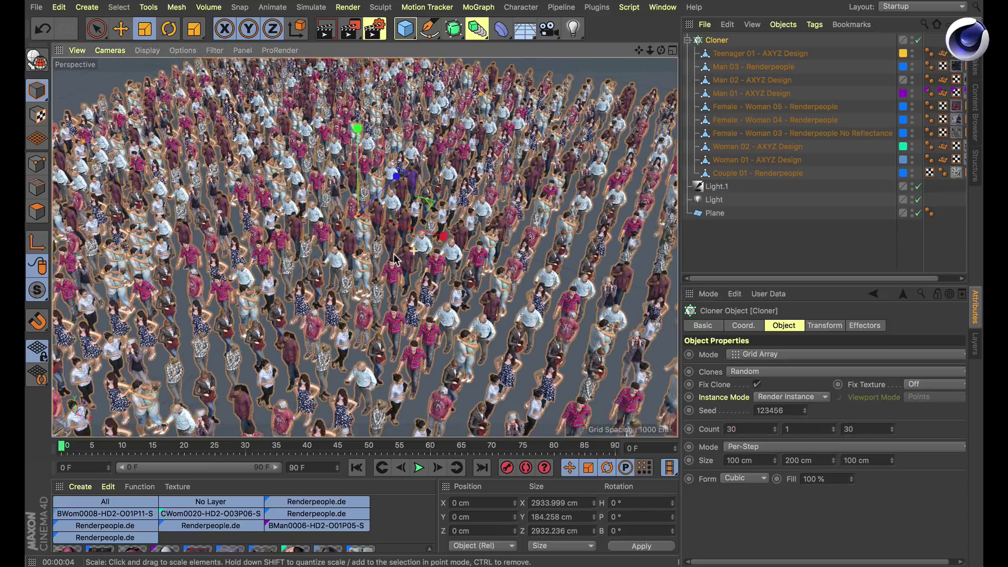
pyautogui.scroll(3, 394, 265)
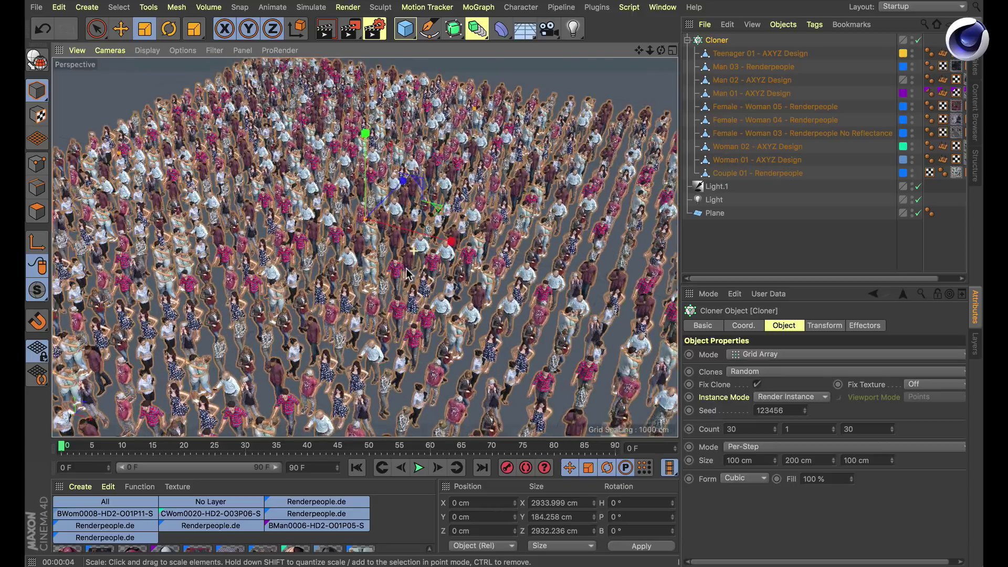
pyautogui.scroll(2, 414, 274)
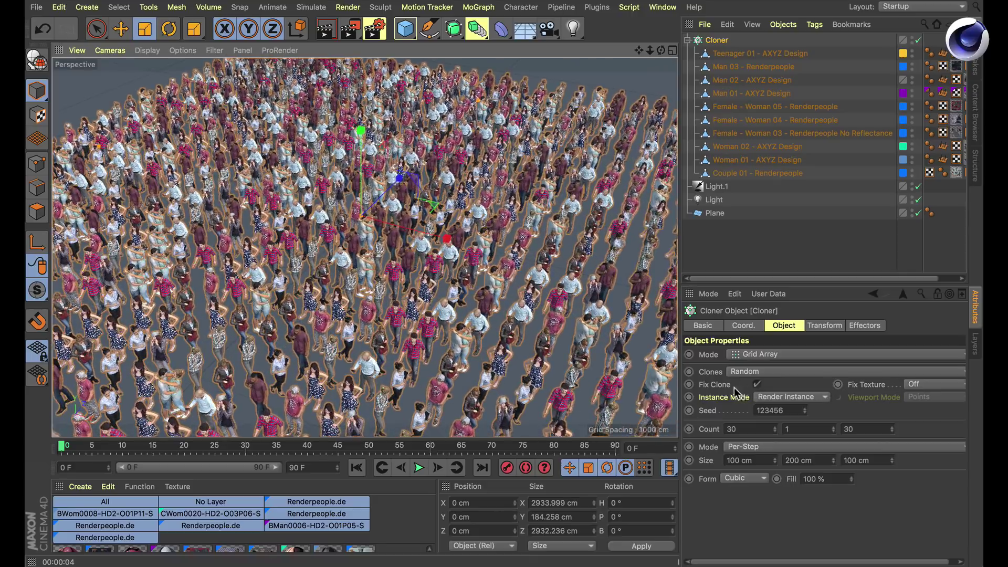
# Change the Cloner's instance mode to Multi-Instance and show its clones in Object viewport mode.
pyautogui.click(786, 396)
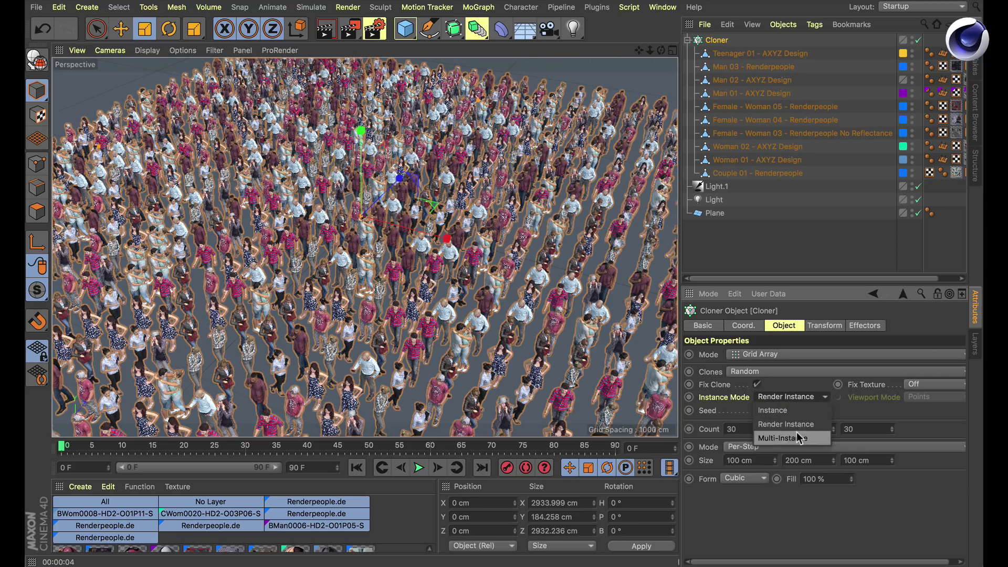
pyautogui.click(801, 438)
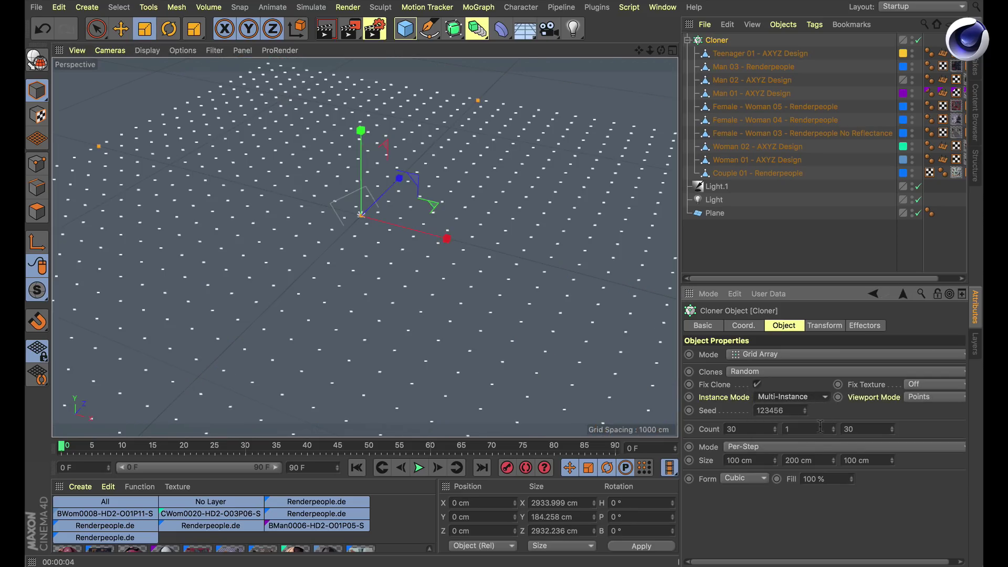
pyautogui.click(928, 397)
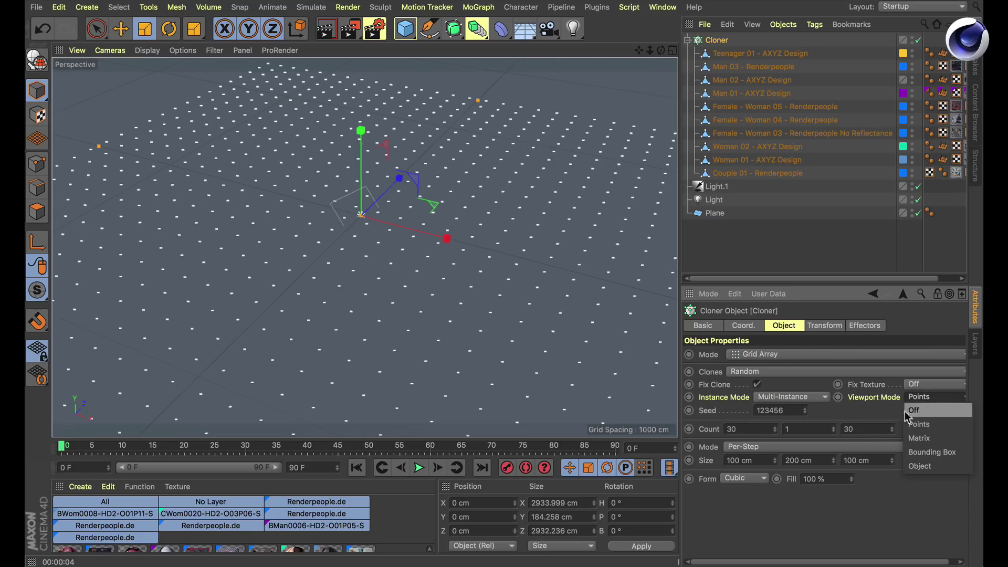
pyautogui.click(932, 469)
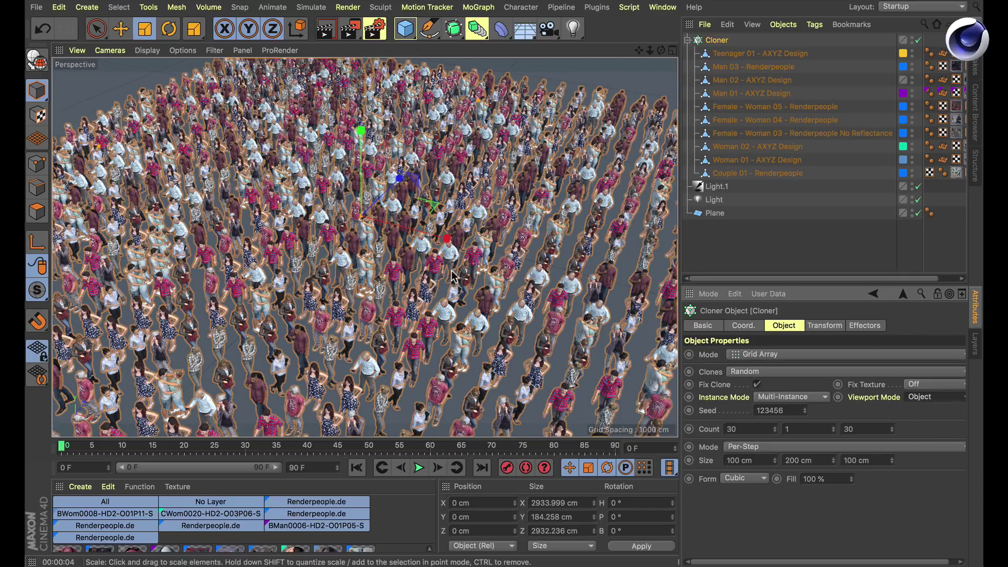
pyautogui.scroll(4, 342, 253)
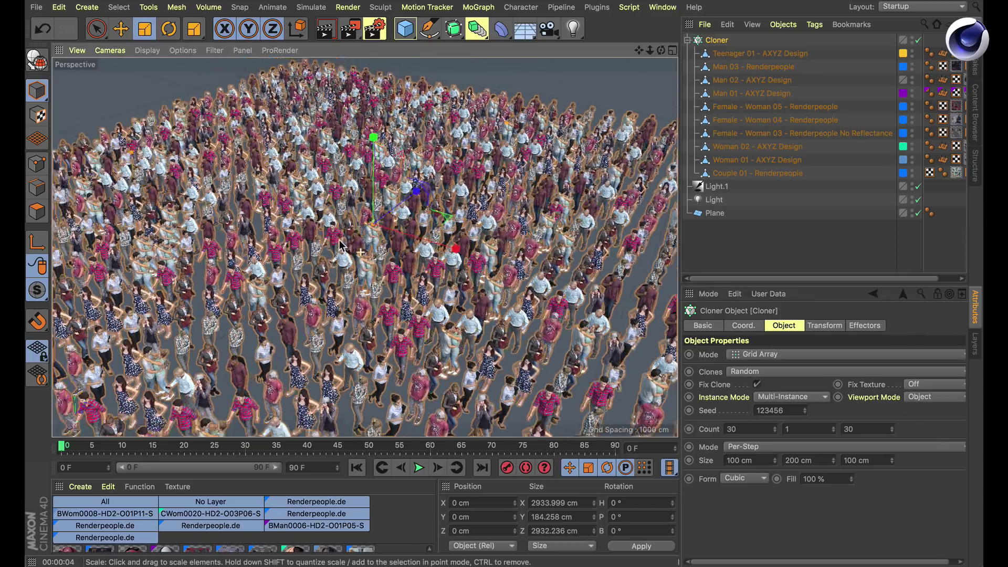
pyautogui.scroll(5, 321, 251)
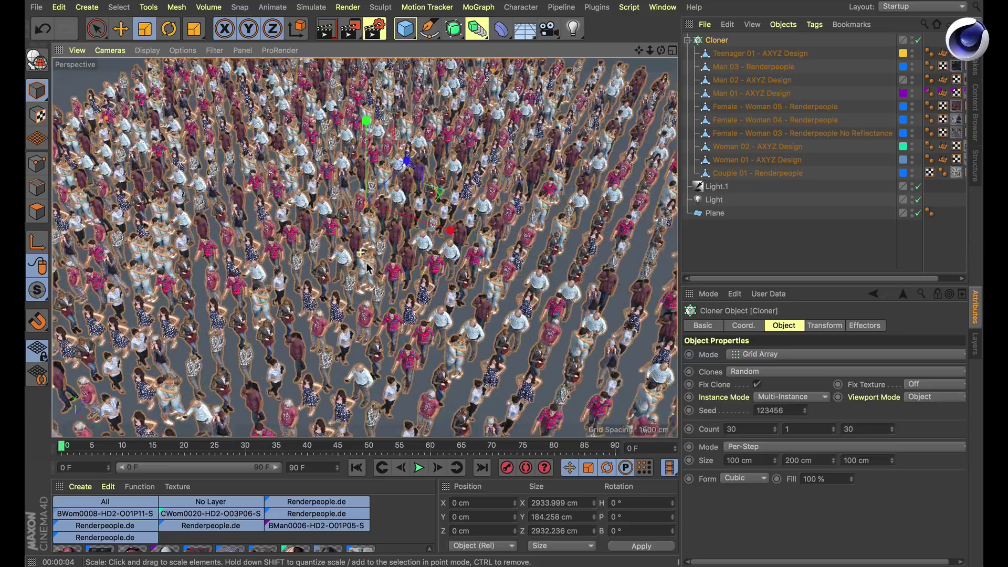
pyautogui.scroll(-3, 367, 253)
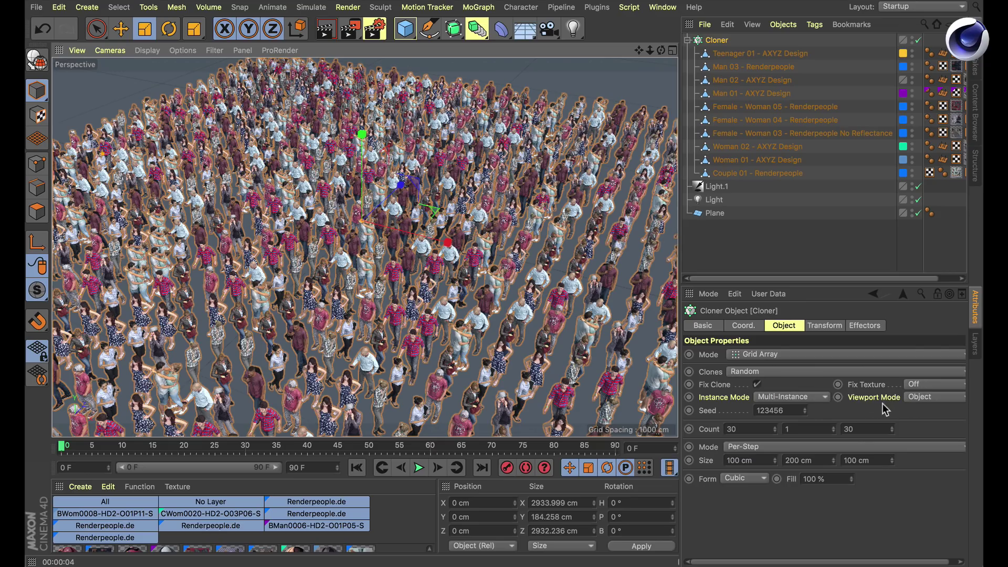
# Change the Cloner's viewport mode to Bounding Box and inspect the simplified crowd.
pyautogui.click(925, 401)
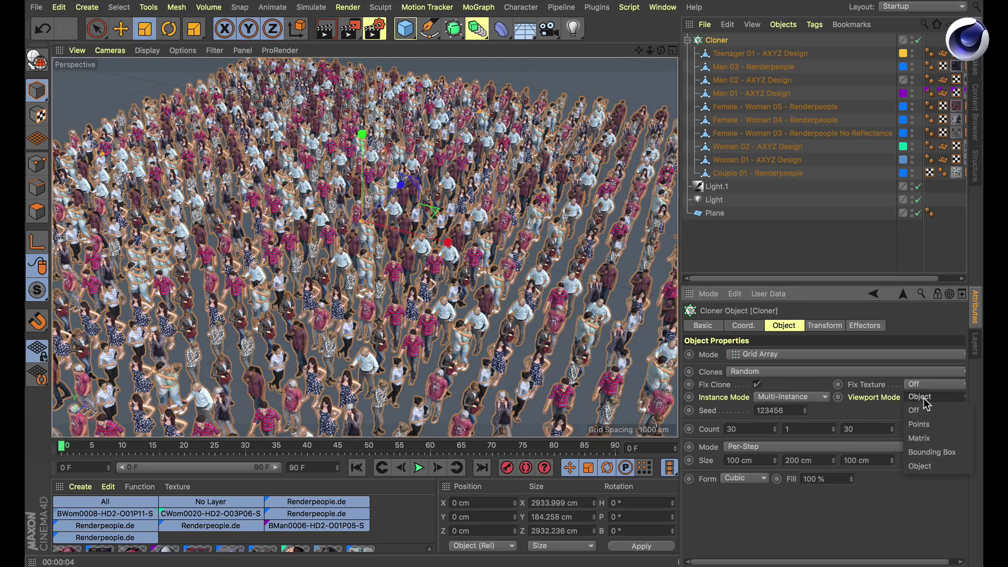
pyautogui.click(943, 454)
pyautogui.scroll(2, 330, 262)
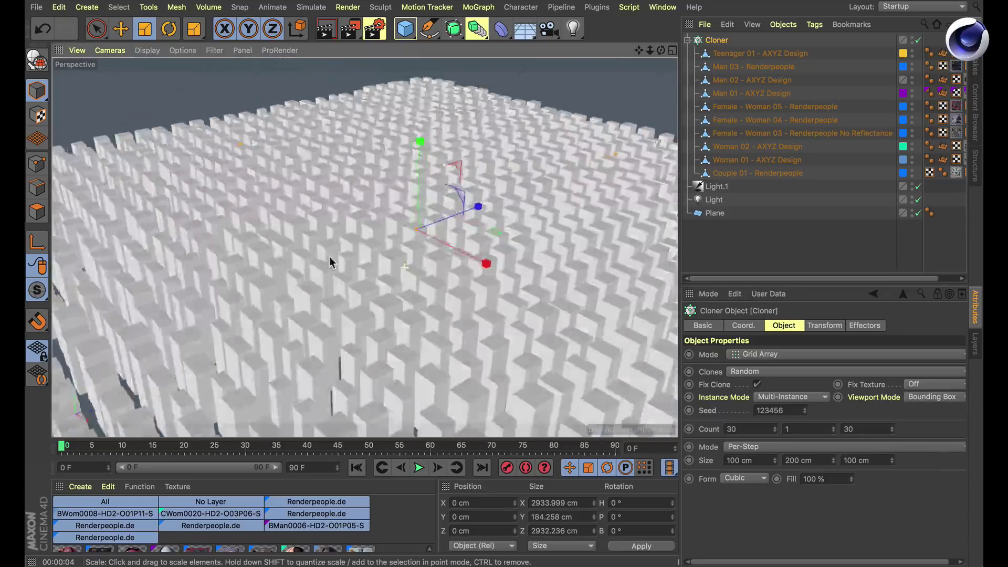
pyautogui.keyDown('alt'); pyautogui.moveTo(329, 263); pyautogui.dragTo(402, 288); pyautogui.keyUp('alt')
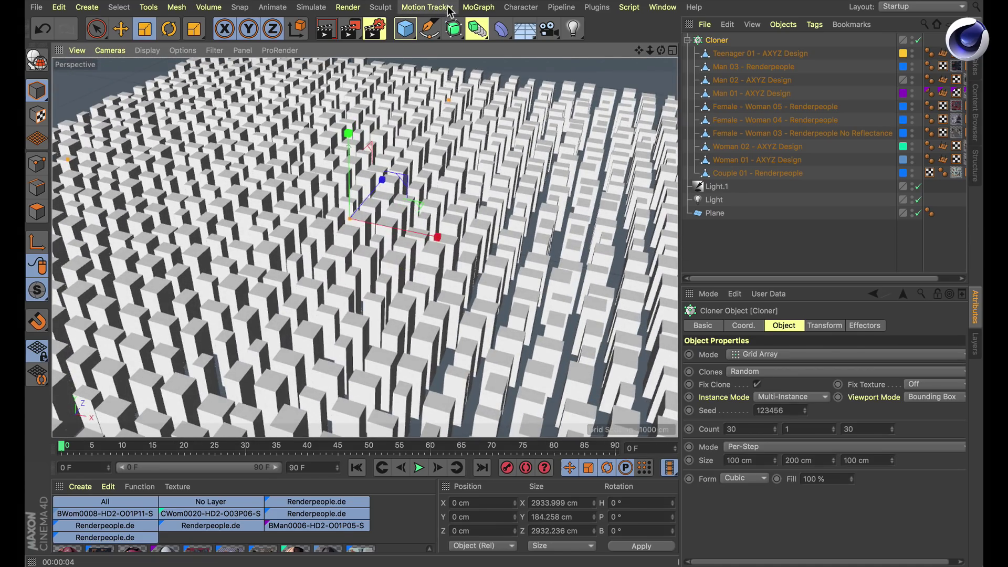
# Add a MoGraph Random effector to the Cloner.
pyautogui.click(478, 7)
pyautogui.moveTo(494, 27)
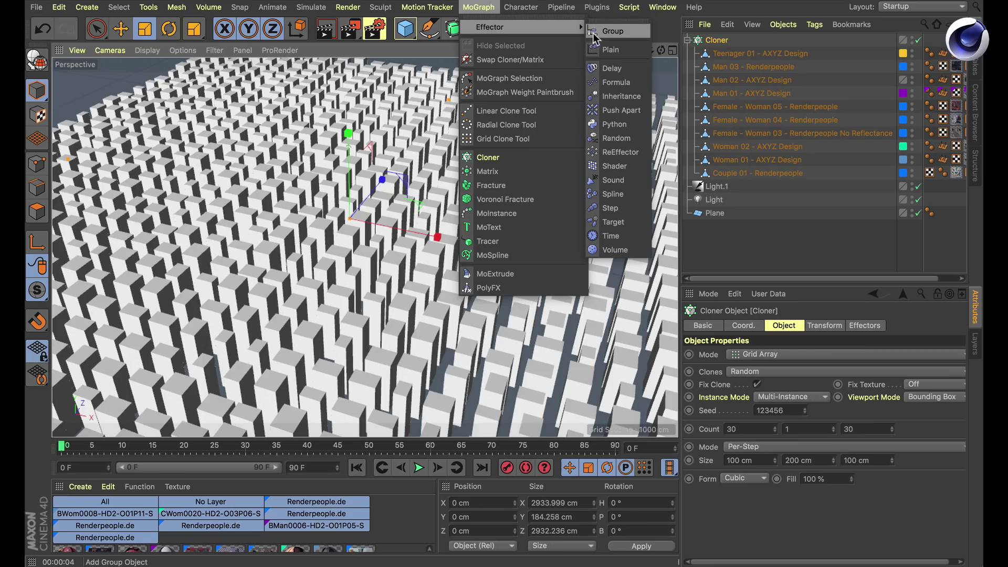
pyautogui.click(628, 134)
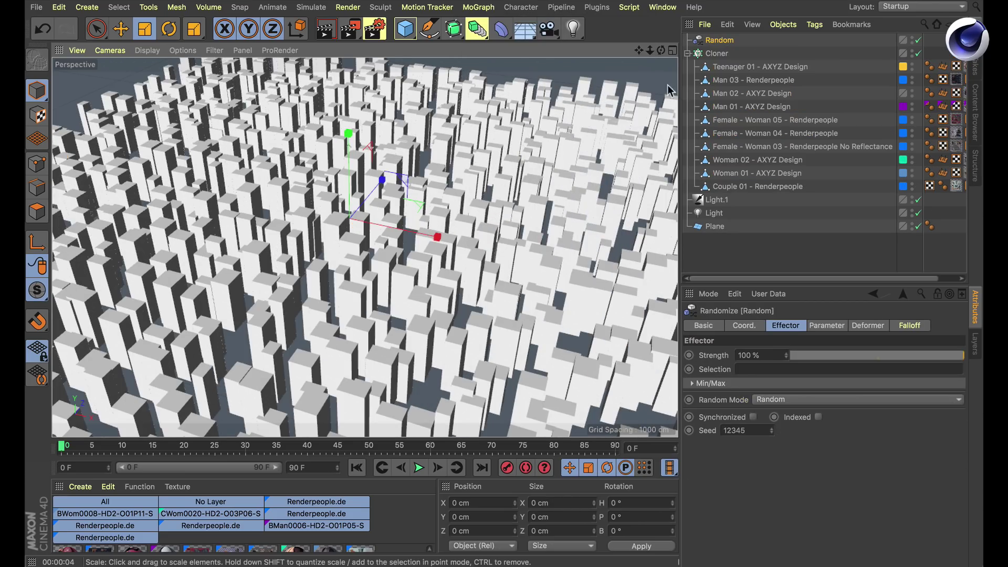
# Set the Random effector's position variation to 40 cm in X, 0 cm in Y and 40 cm in Z.
pyautogui.click(824, 324)
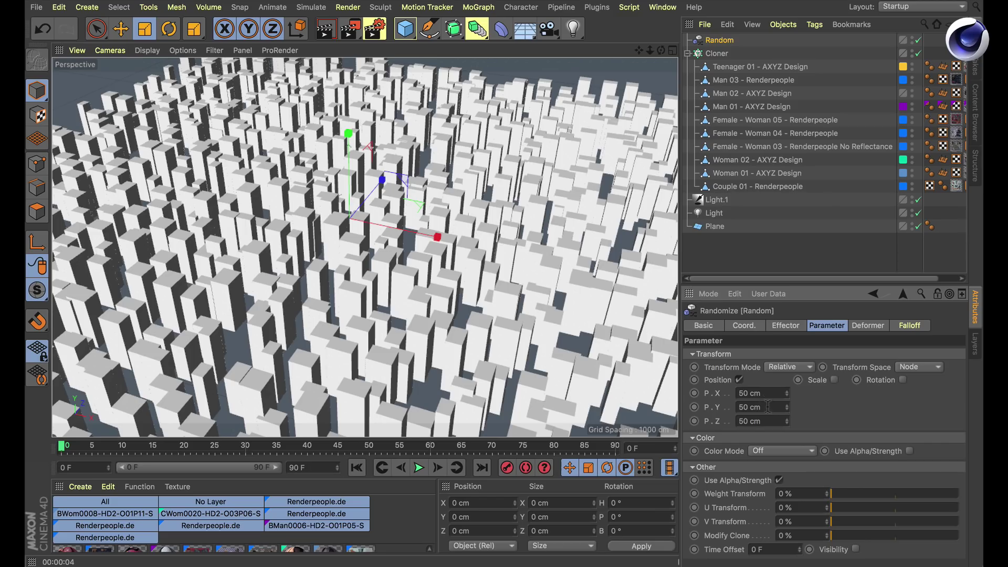
pyautogui.write('40')
pyautogui.press('Tab')
pyautogui.write('0')
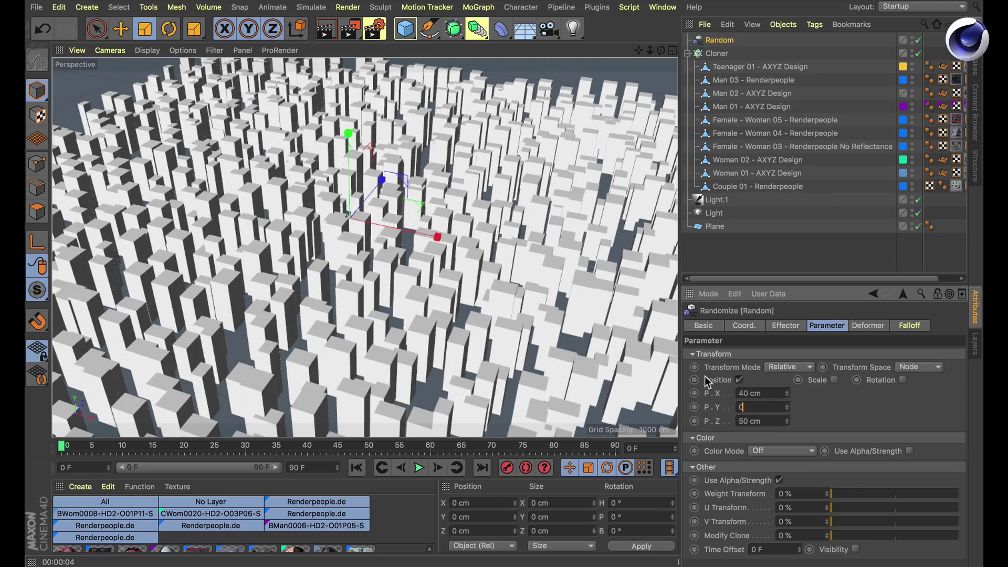
pyautogui.press('Tab')
pyautogui.write('40')
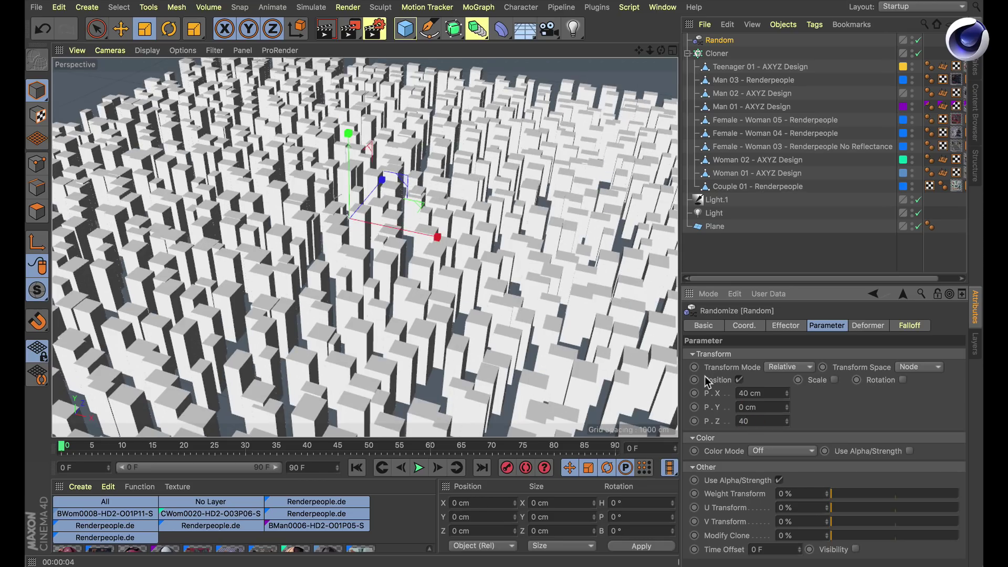
pyautogui.press('Return')
# Enable rotation on the Random effector with a 360° heading value and render the view.
pyautogui.click(902, 380)
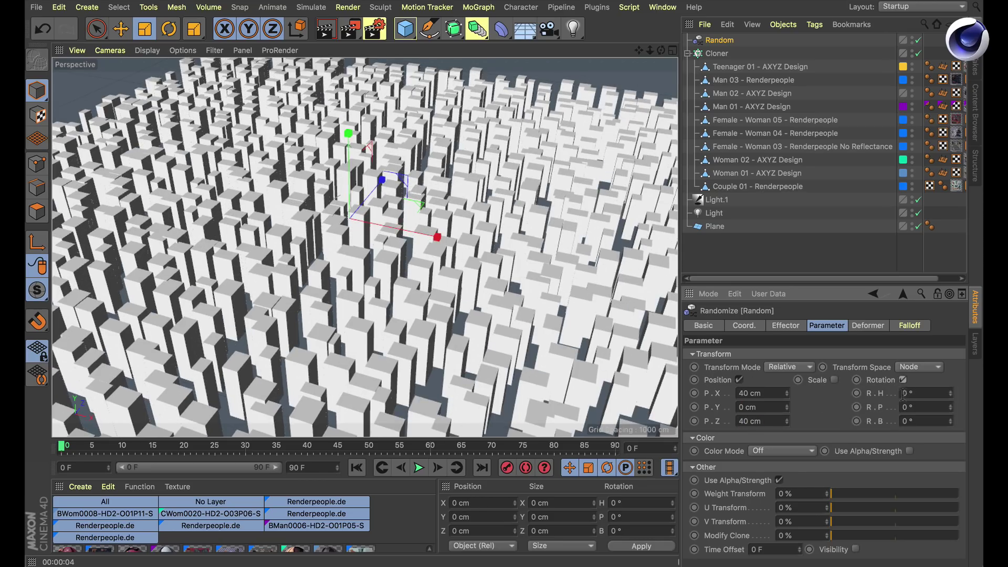
pyautogui.click(916, 392)
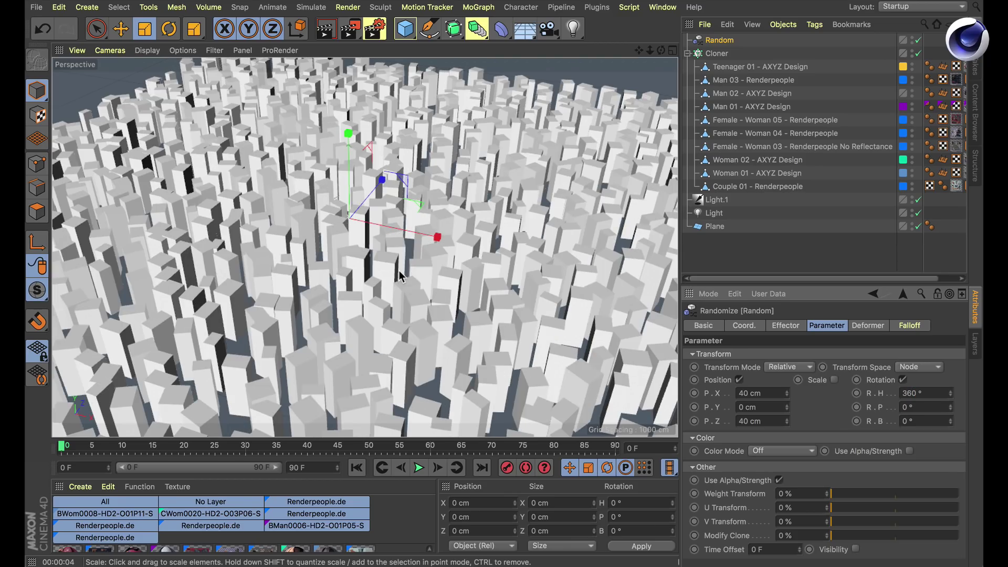
pyautogui.hotkey('ctrl', 'r')
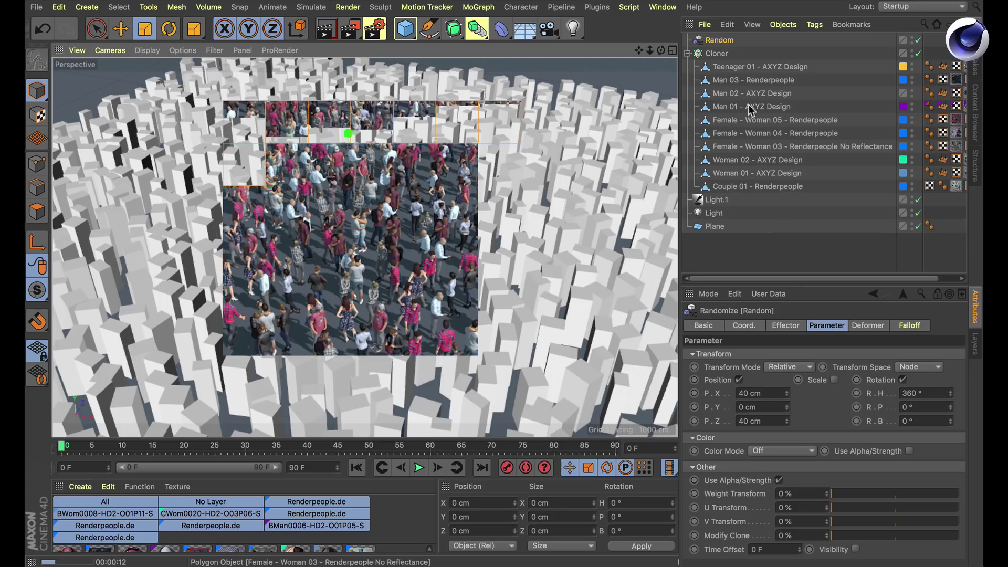
# Increase the Cloner's grid count to 100 in X and Z.
pyautogui.click(717, 53)
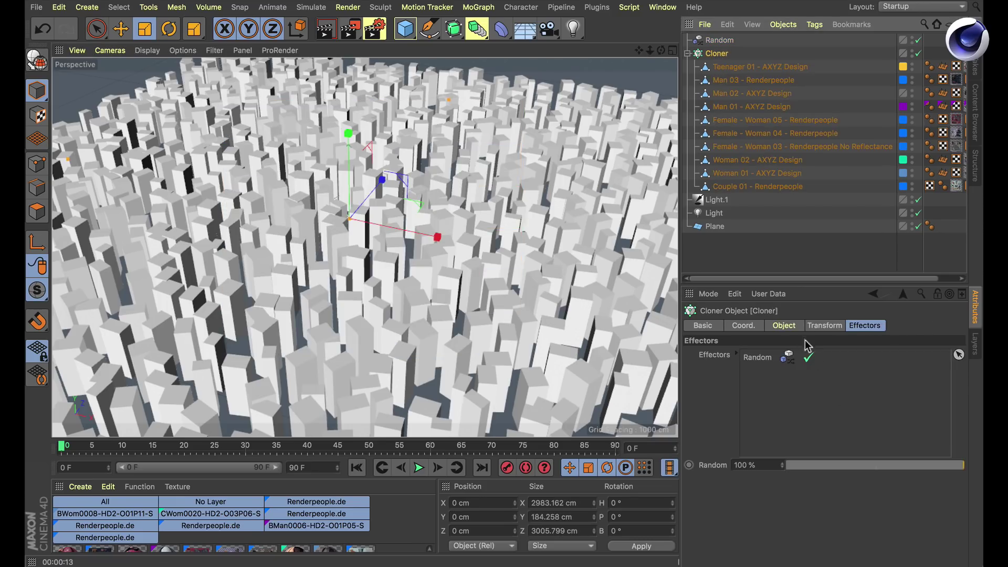
pyautogui.click(784, 325)
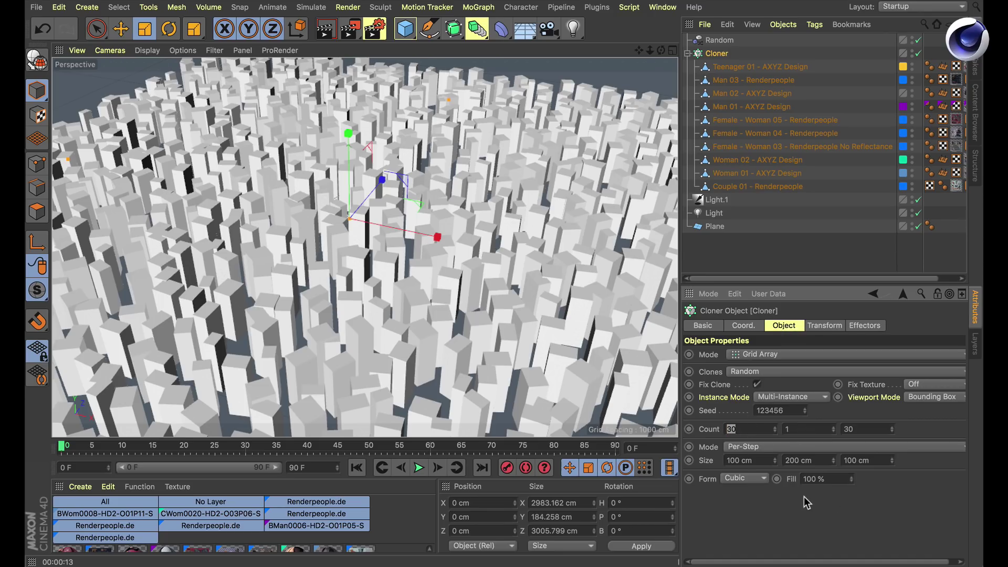
pyautogui.write('100')
pyautogui.click(858, 429)
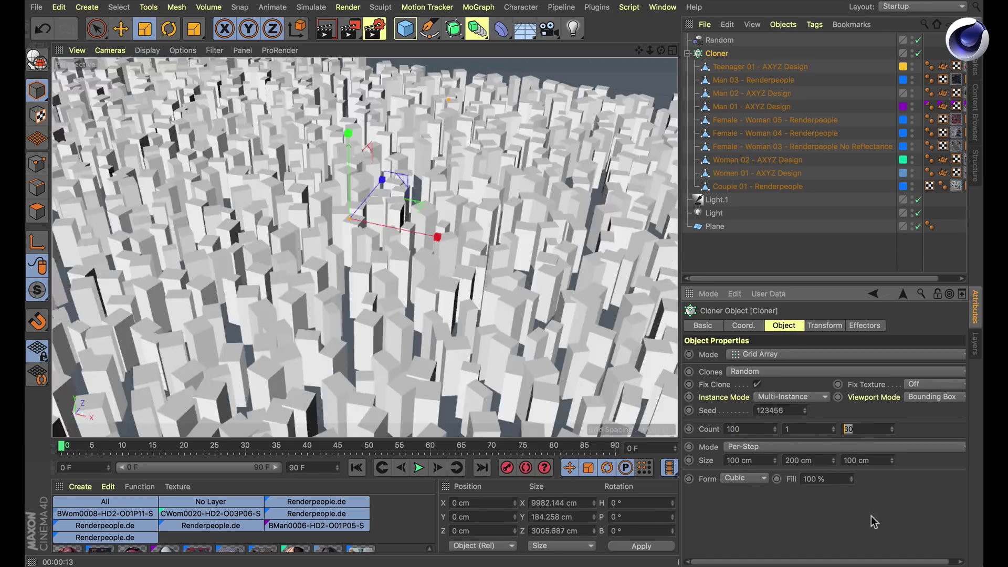
pyautogui.write('100')
pyautogui.press('Return')
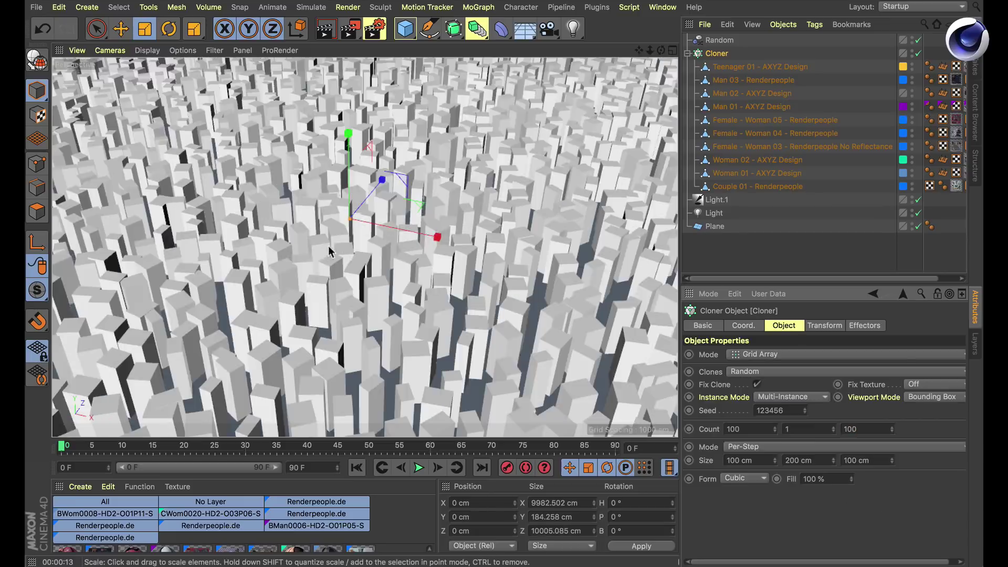
# Reframe the enlarged crowd from farther away and render it in the viewport.
pyautogui.moveTo(357, 243)
pyautogui.keyDown('alt'); pyautogui.mouseDown(button='right')
pyautogui.moveTo(247, 315)
pyautogui.moveTo(290, 328)
pyautogui.mouseUp(button='right'); pyautogui.keyUp('alt')
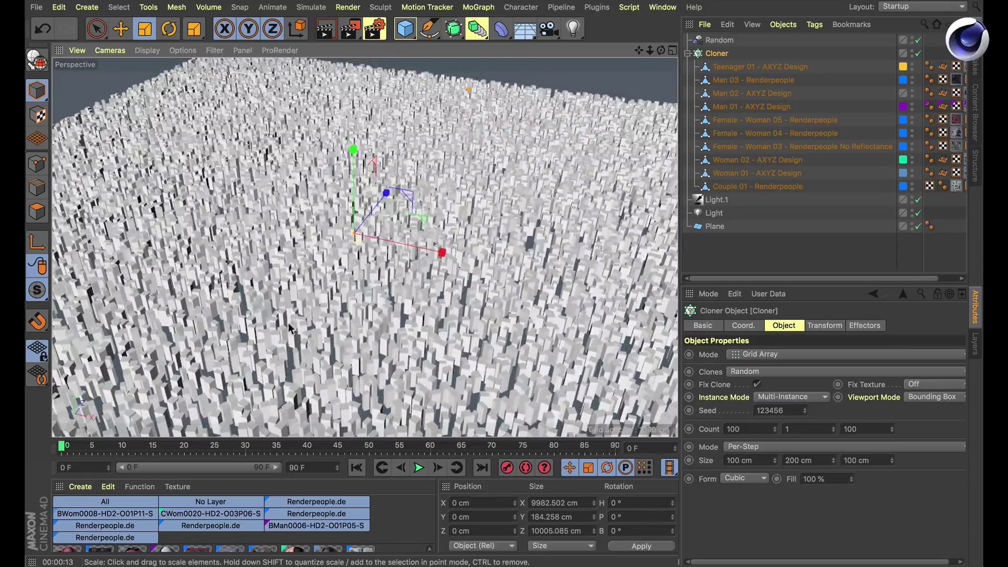
pyautogui.moveTo(443, 304)
pyautogui.keyDown('alt'); pyautogui.mouseDown()
pyautogui.moveTo(413, 288)
pyautogui.moveTo(419, 262)
pyautogui.mouseUp(); pyautogui.keyUp('alt')
pyautogui.click(328, 30)
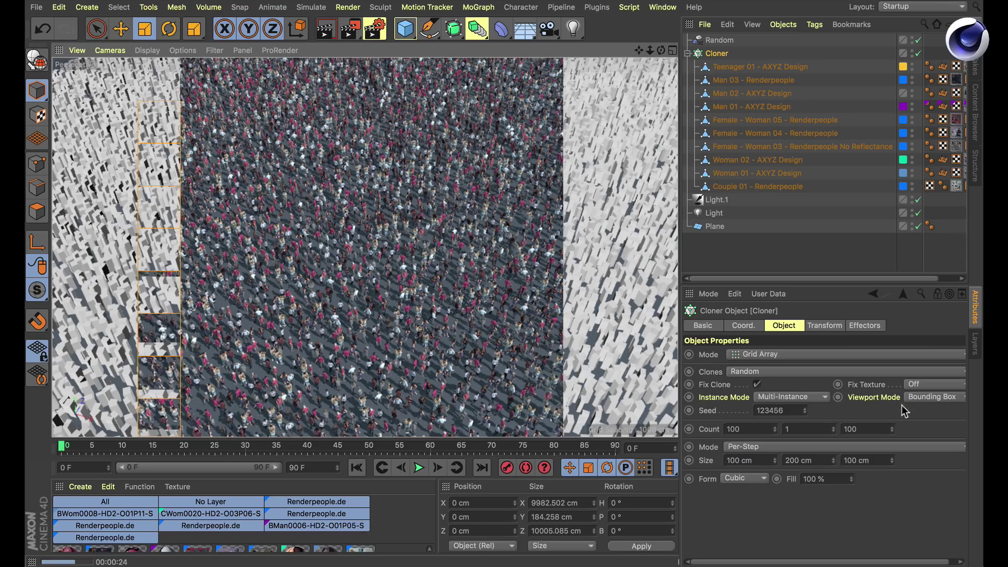
# Change the Cloner's viewport mode to Points and inspect the whole crowd on the ground plane.
pyautogui.click(919, 398)
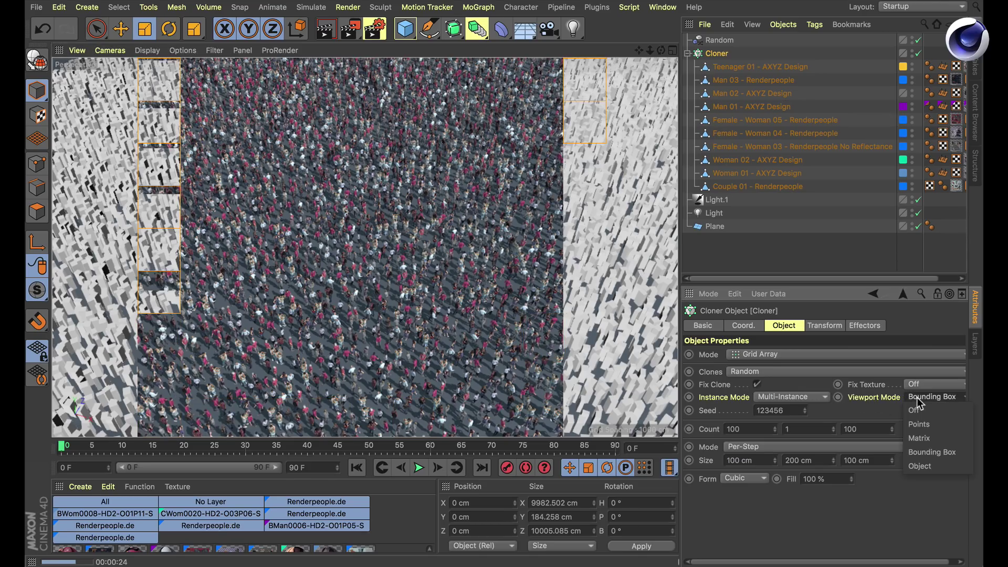
pyautogui.click(933, 425)
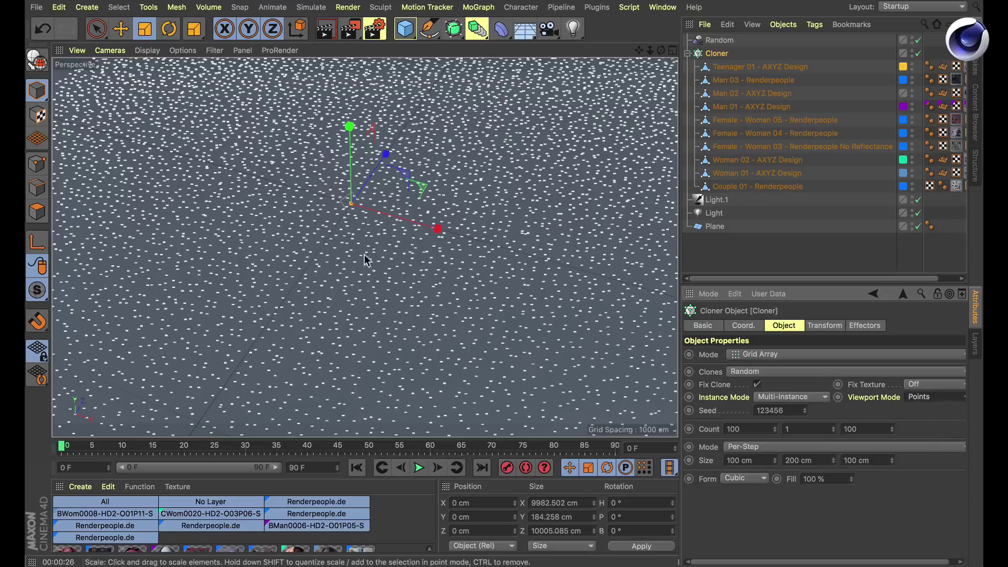
pyautogui.scroll(-10, 403, 257)
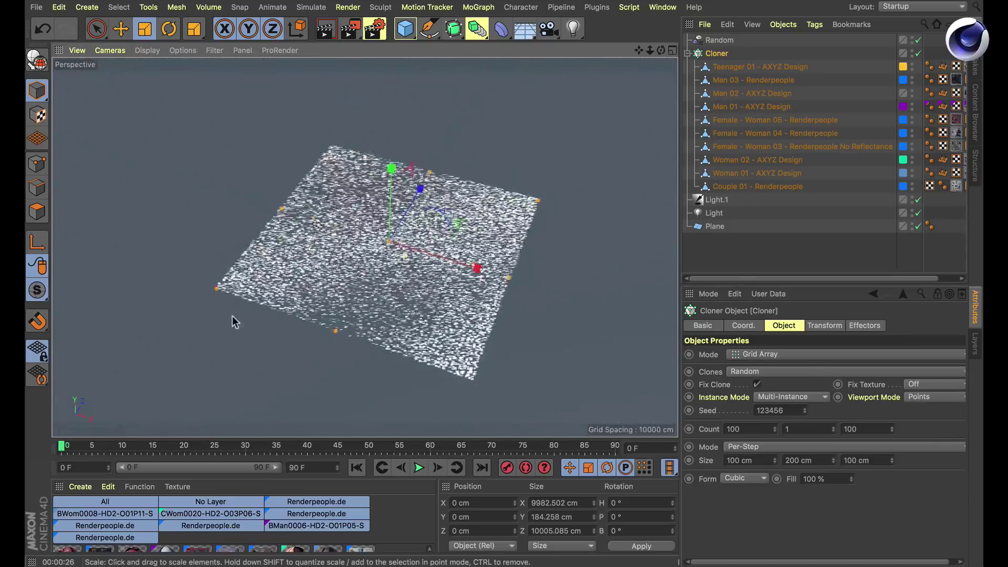
pyautogui.scroll(-5, 327, 304)
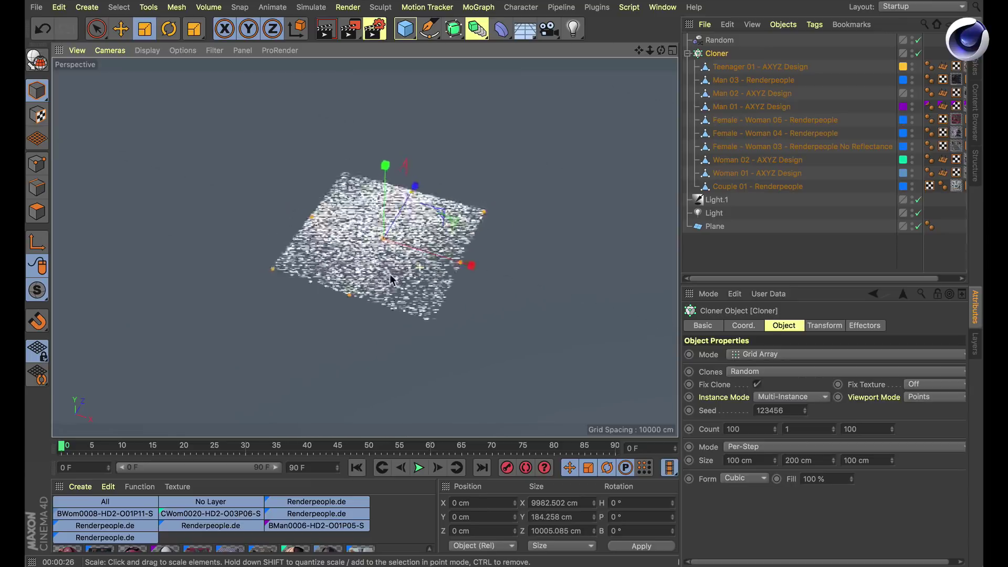
pyautogui.keyDown('alt'); pyautogui.moveTo(365, 297); pyautogui.dragTo(268, 337); pyautogui.keyUp('alt')
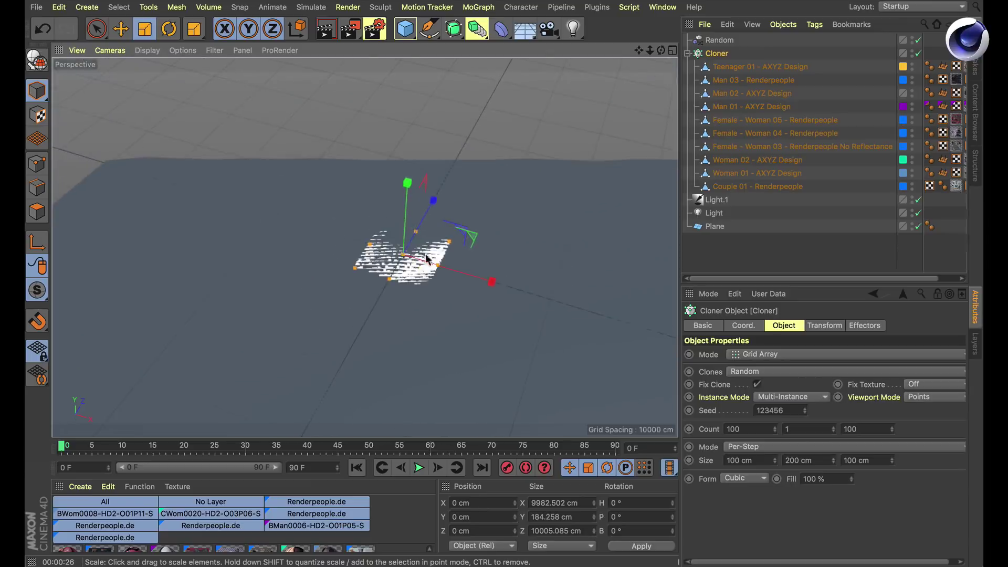
pyautogui.keyDown('alt'); pyautogui.moveTo(427, 258); pyautogui.dragTo(465, 284); pyautogui.keyUp('alt')
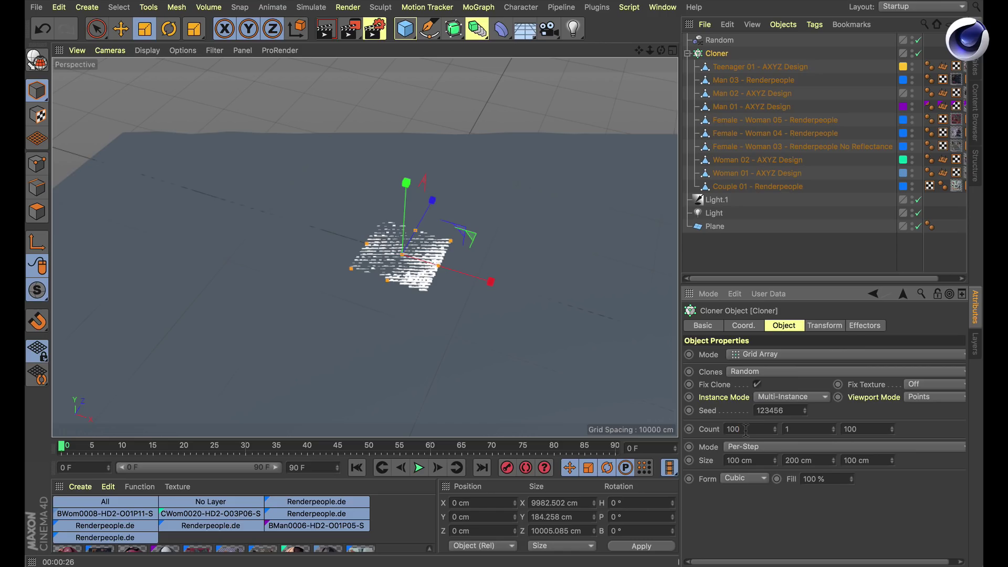
# Increase the Cloner's grid count to 1000 in X and Z and render the view.
pyautogui.write('0')
pyautogui.press('Return')
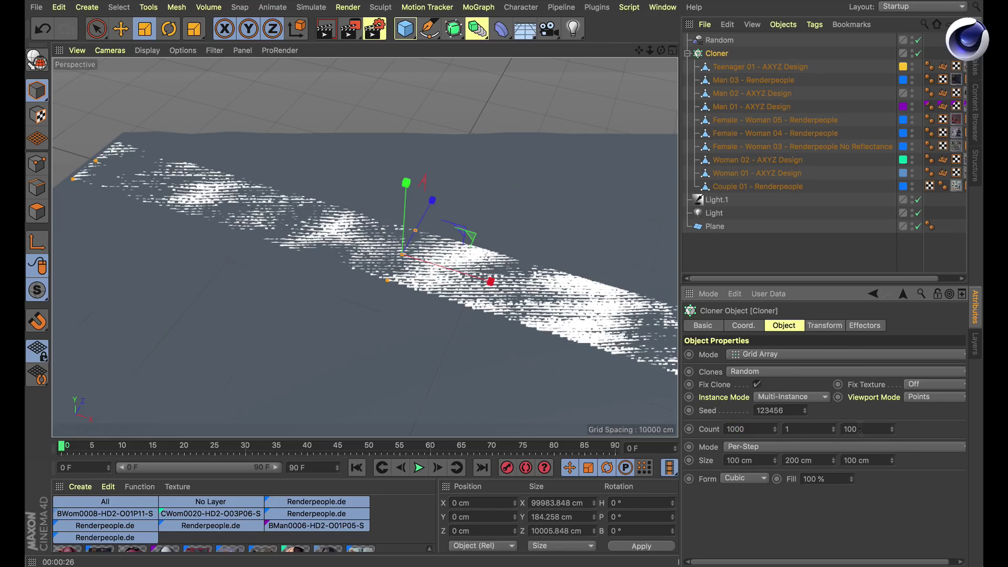
pyautogui.click(860, 429)
pyautogui.write('0')
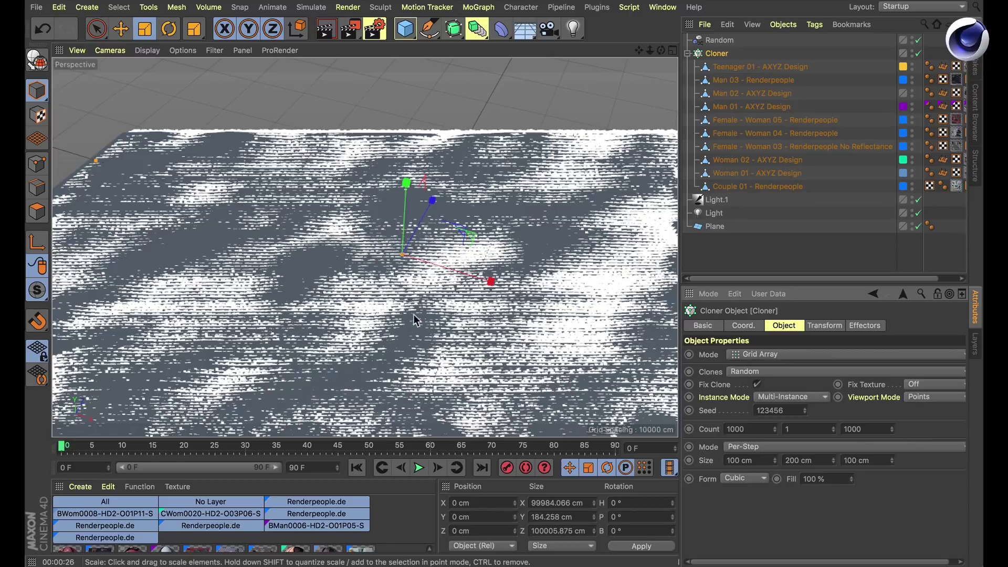
pyautogui.moveTo(405, 315)
pyautogui.keyDown('alt'); pyautogui.mouseDown()
pyautogui.moveTo(417, 317)
pyautogui.moveTo(376, 330)
pyautogui.moveTo(441, 341)
pyautogui.moveTo(409, 310)
pyautogui.mouseUp(); pyautogui.keyUp('alt')
pyautogui.click(326, 30)
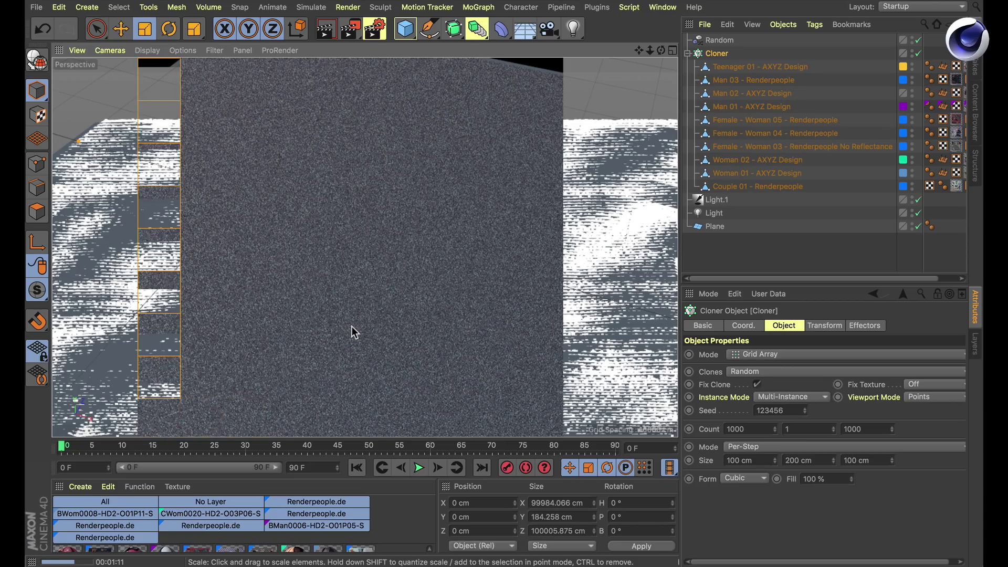
# Set the Cloner's grid count to 200 in X and Z.
pyautogui.doubleClick(739, 426)
pyautogui.write('200')
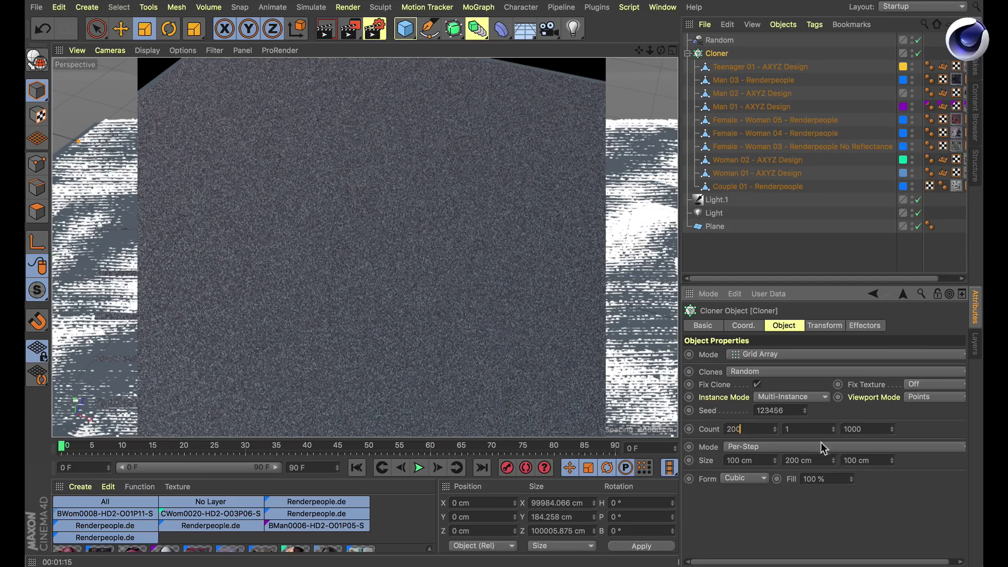
pyautogui.press('Return')
pyautogui.doubleClick(865, 429)
pyautogui.write('200')
pyautogui.press('Return')
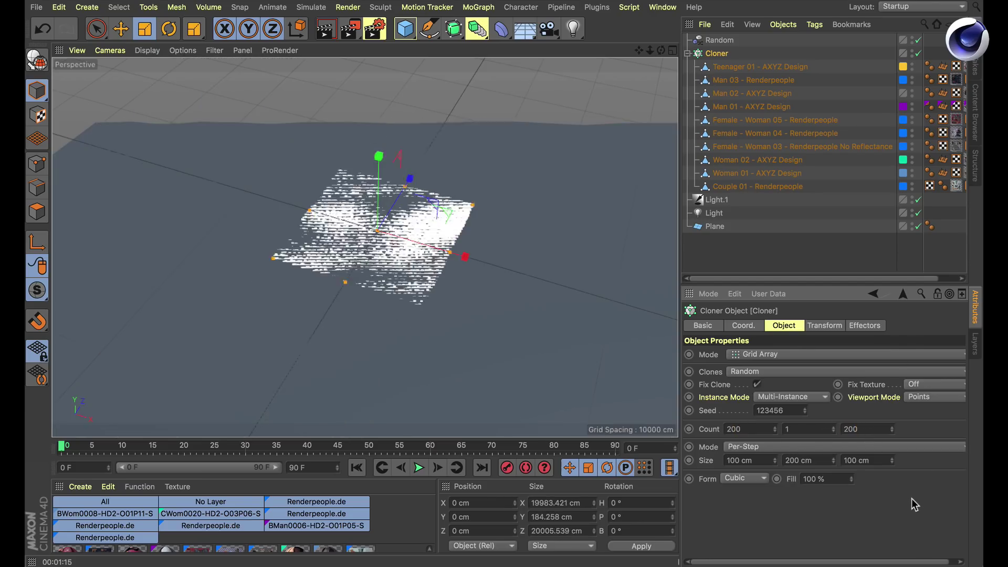
# Render a closer view of the crowd in the viewport, ending with all objects deselected.
pyautogui.scroll(2, 426, 229)
pyautogui.scroll(5, 426, 229)
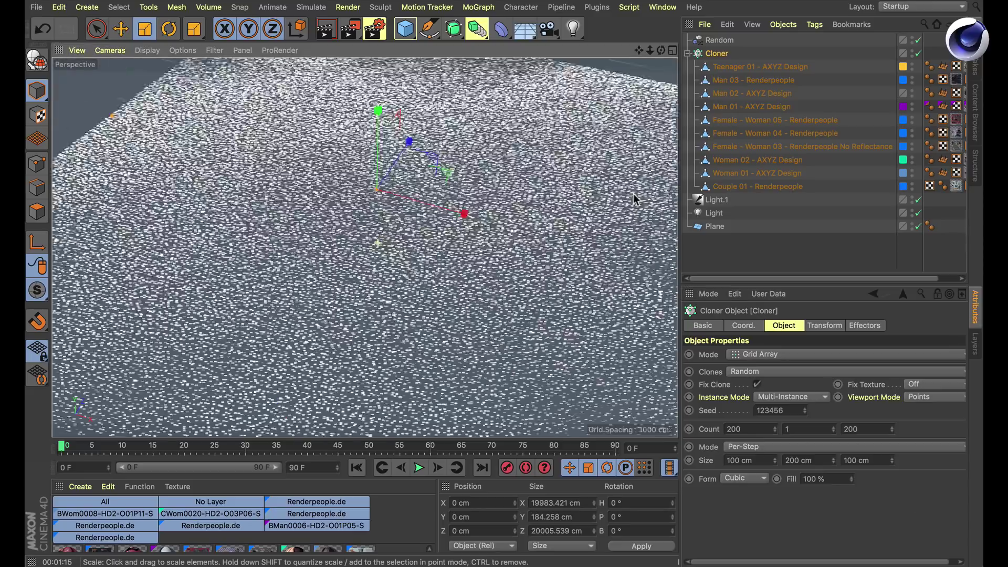
pyautogui.scroll(2, 325, 229)
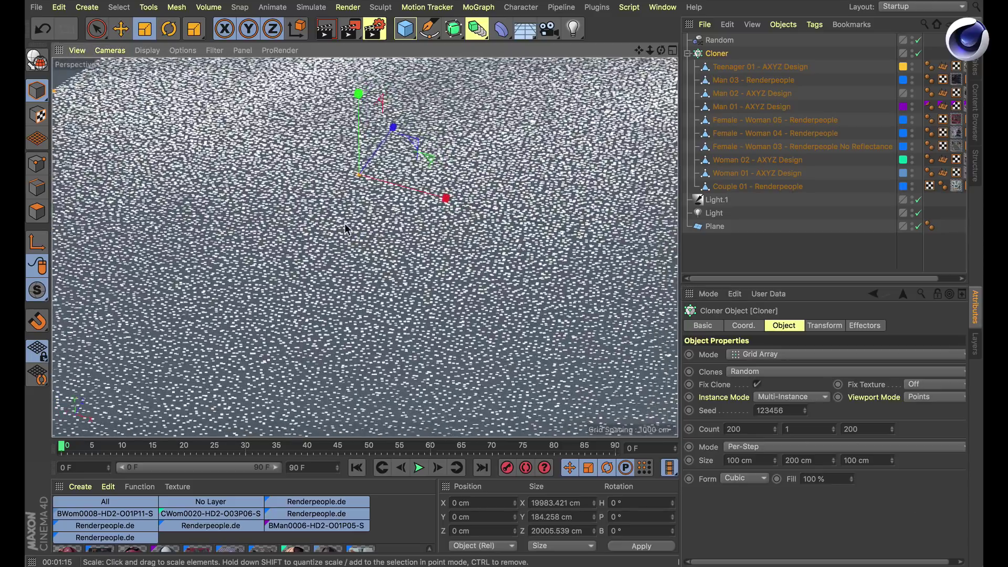
pyautogui.click(330, 30)
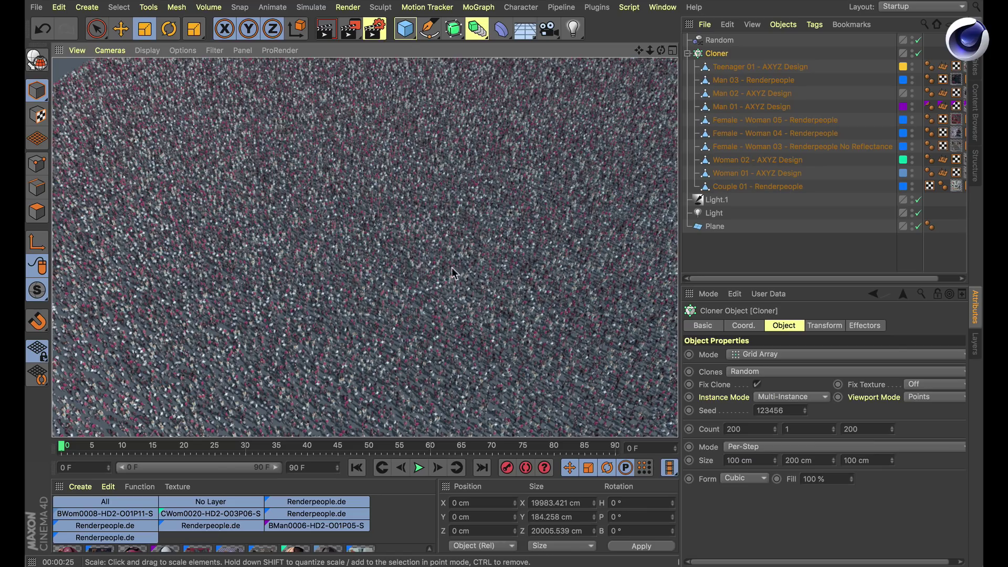
pyautogui.click(717, 261)
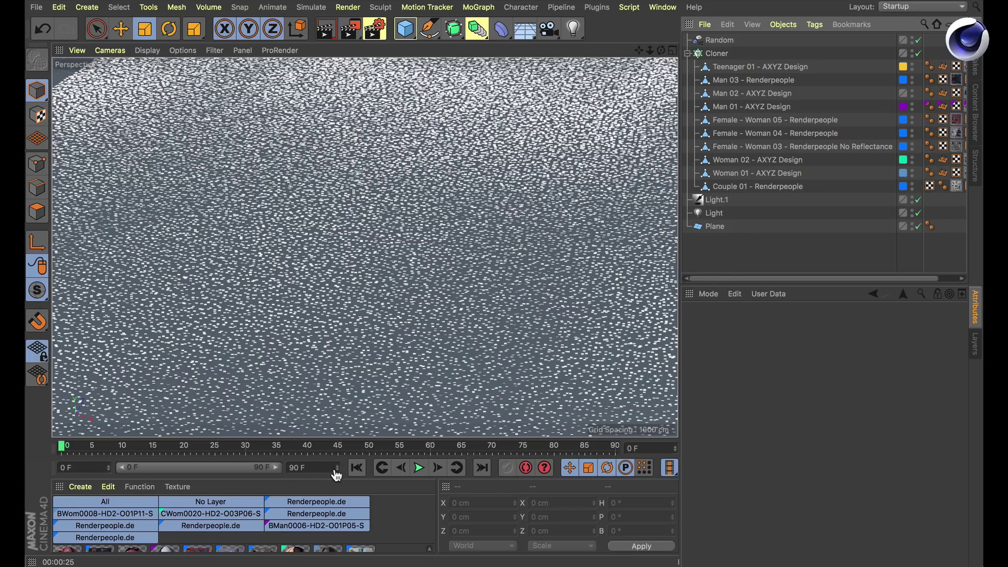
# Switch to Finder and open the project Fields_FEATUREVIDEO.c4d from the 06_Fields folder.
pyautogui.press('super+Tab')
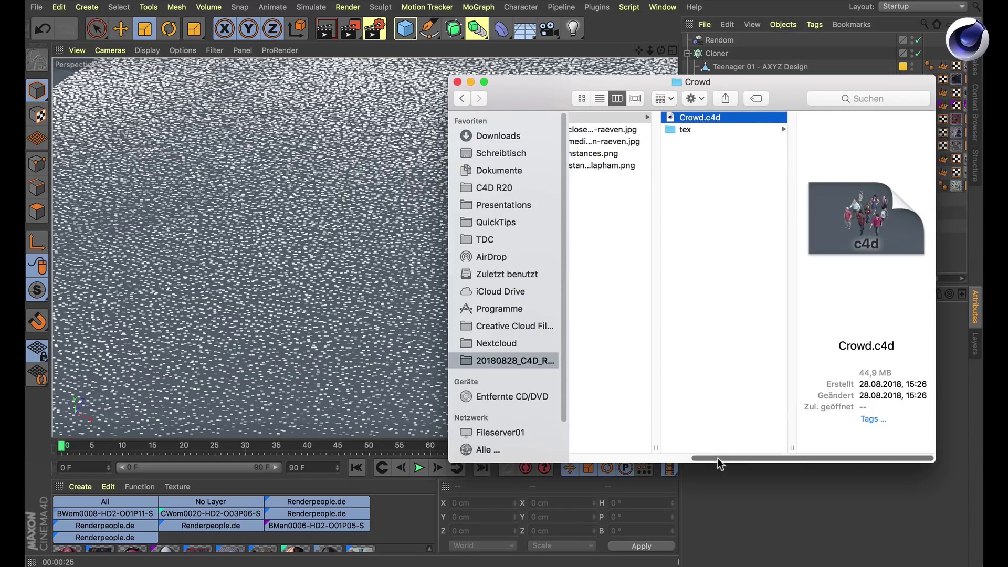
pyautogui.moveTo(716, 458); pyautogui.dragTo(566, 442)
pyautogui.click(604, 177)
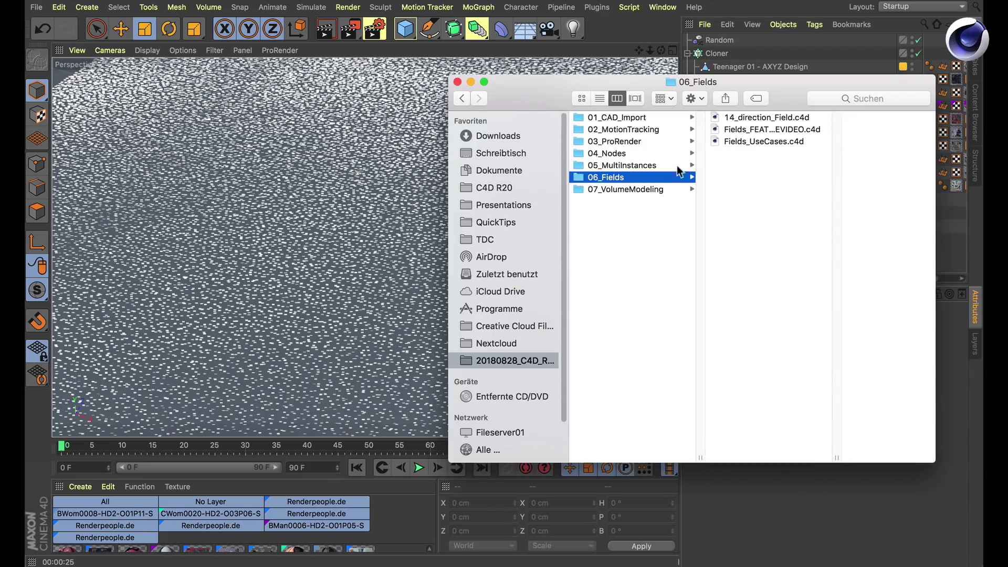
pyautogui.click(759, 129)
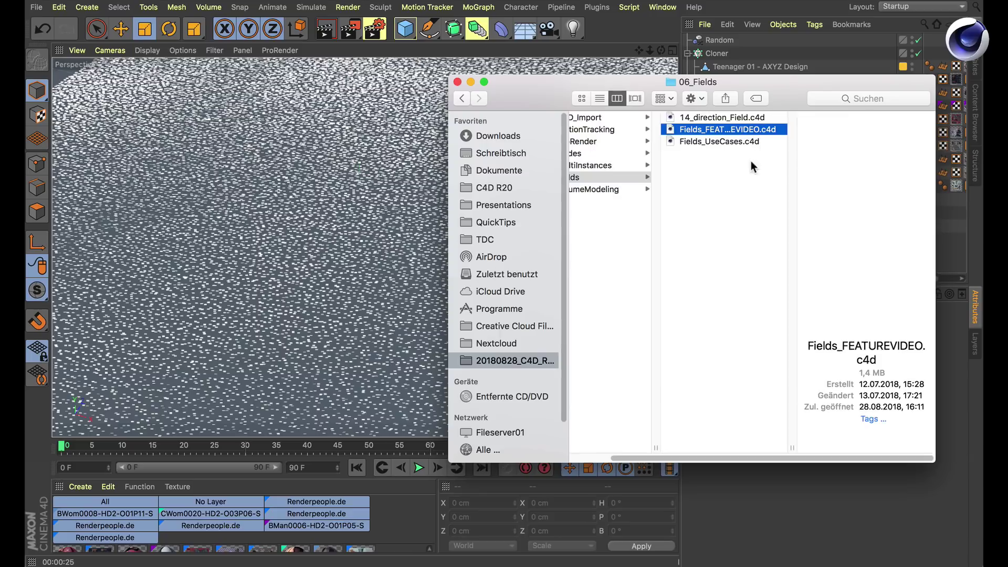
pyautogui.doubleClick(670, 128)
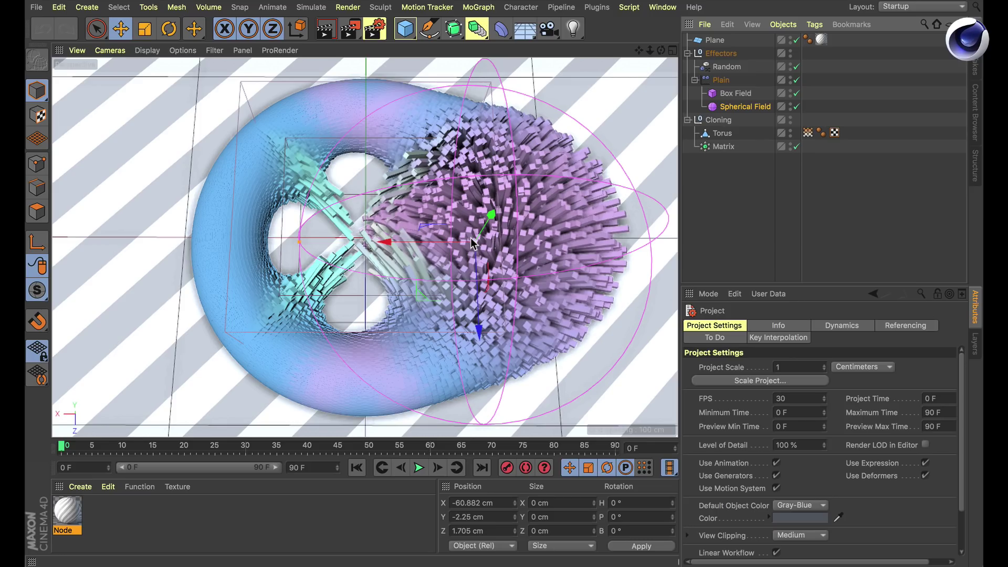
# Examine the field settings of the Box Field and Spherical Field under the Plain effector.
pyautogui.click(730, 107)
pyautogui.click(732, 93)
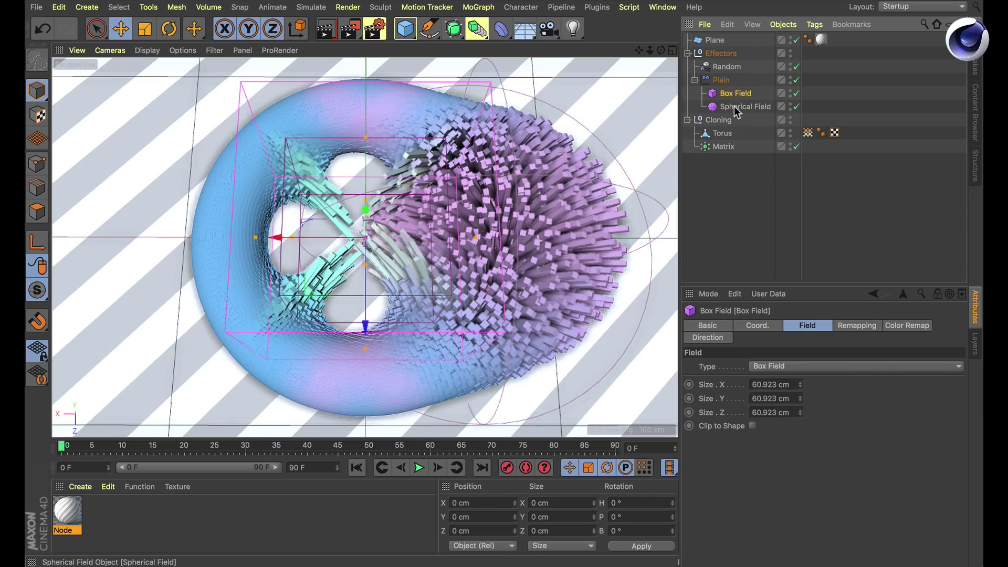
pyautogui.click(735, 106)
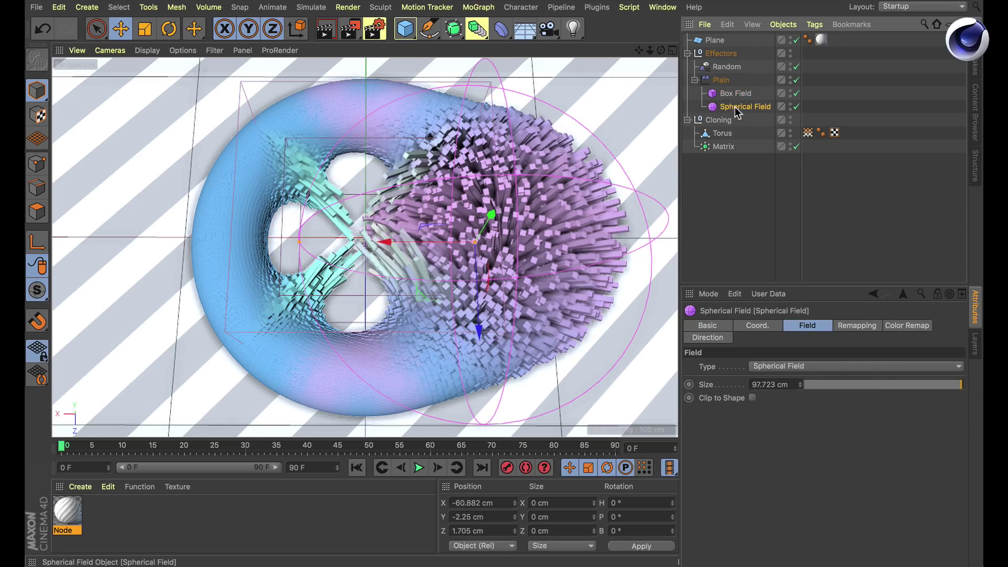
# Try to move the Torus in the viewport, and undo the move.
pyautogui.click(719, 137)
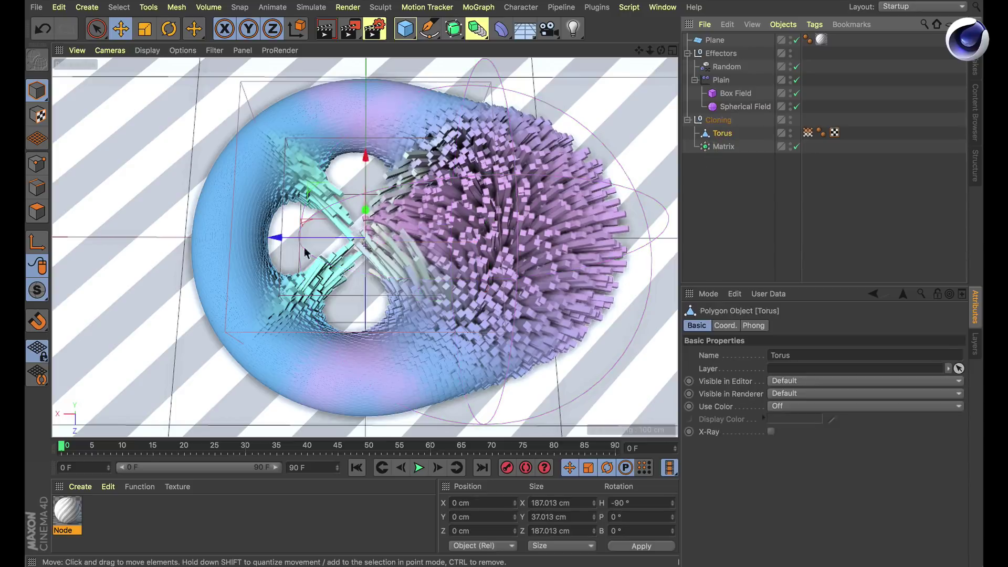
pyautogui.moveTo(283, 239); pyautogui.dragTo(294, 302)
pyautogui.hotkey('ctrl', 'z')
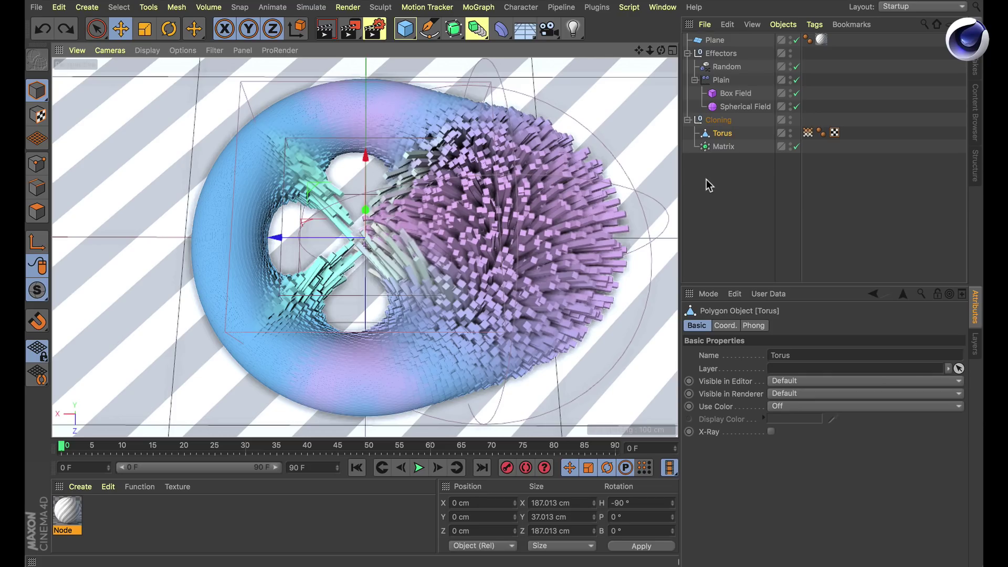
# Show the Plain effector's falloff field list, and rotate the Box Field to a heading of about 8.5°.
pyautogui.click(724, 80)
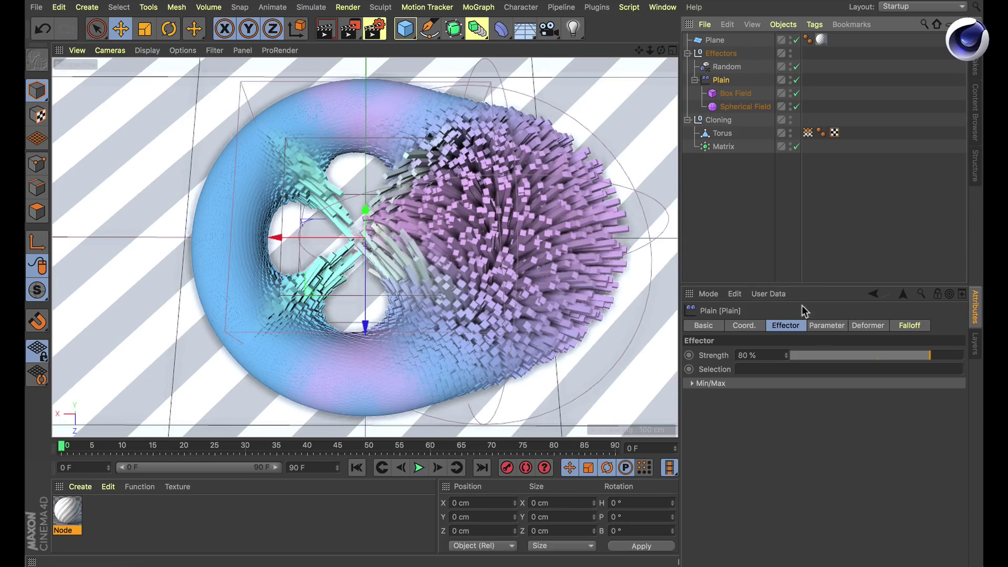
pyautogui.click(911, 326)
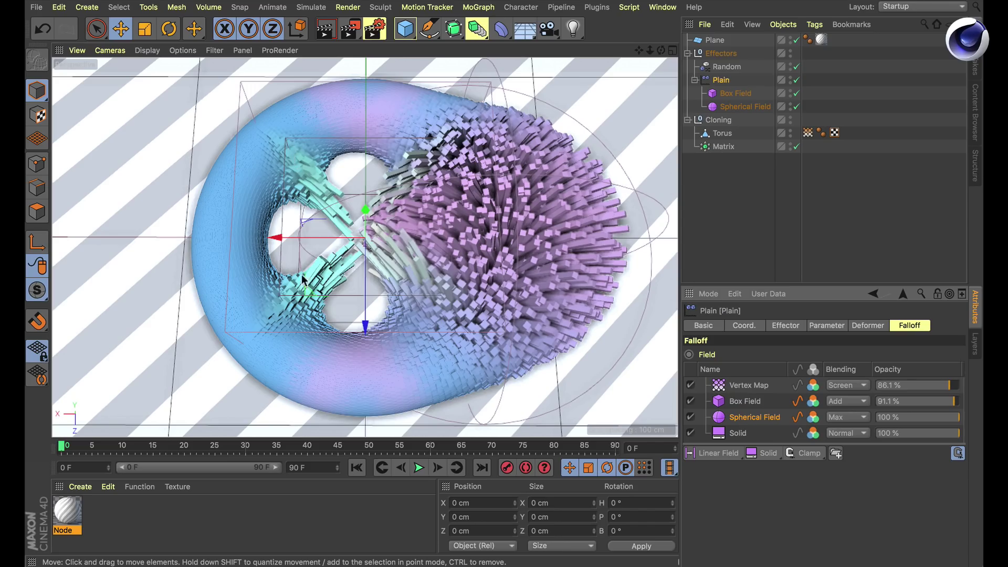
pyautogui.click(735, 93)
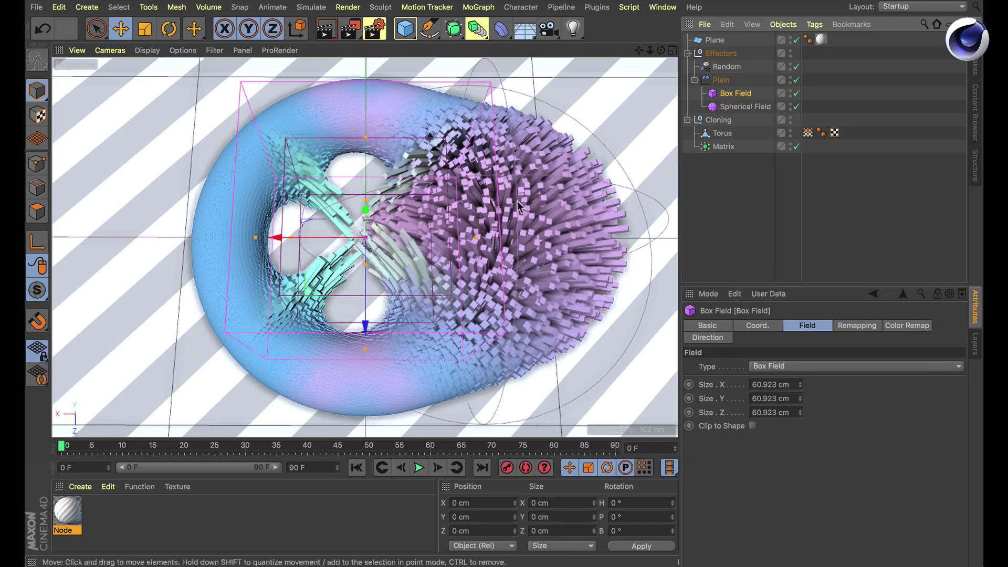
pyautogui.press('r')
pyautogui.moveTo(360, 308); pyautogui.dragTo(414, 294)
# In the Plain effector's falloff, set the opacity of the Vertex Map layer to 80.9% and the Box Field layer to 97.2%.
pyautogui.click(721, 80)
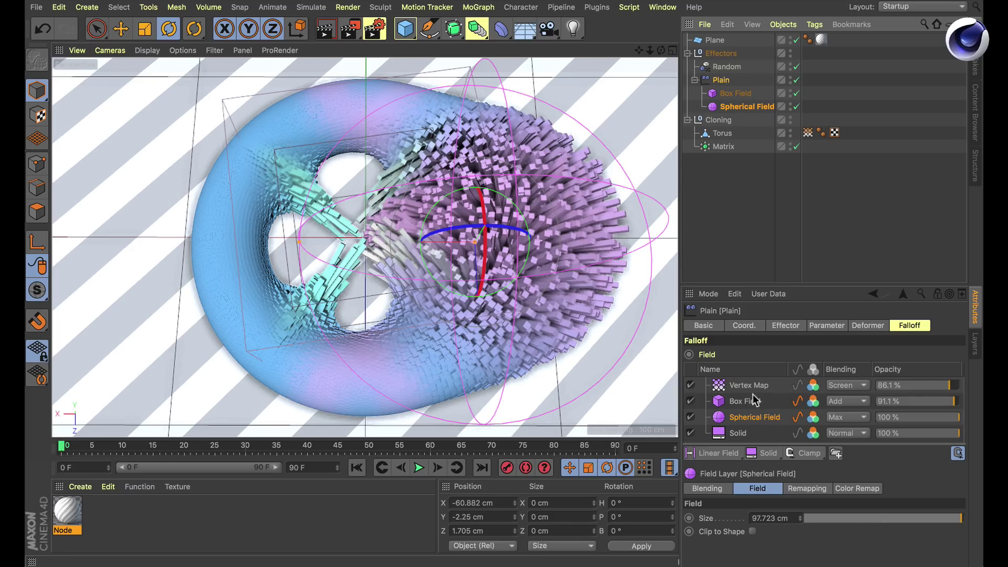
pyautogui.click(937, 385)
pyautogui.moveTo(937, 384)
pyautogui.mouseDown()
pyautogui.moveTo(904, 386)
pyautogui.moveTo(945, 401)
pyautogui.moveTo(868, 401)
pyautogui.moveTo(951, 413)
pyautogui.moveTo(908, 399)
pyautogui.moveTo(869, 400)
pyautogui.moveTo(958, 416)
pyautogui.mouseUp()
pyautogui.moveTo(959, 417)
pyautogui.mouseDown()
pyautogui.moveTo(872, 416)
pyautogui.moveTo(967, 422)
pyautogui.mouseUp()
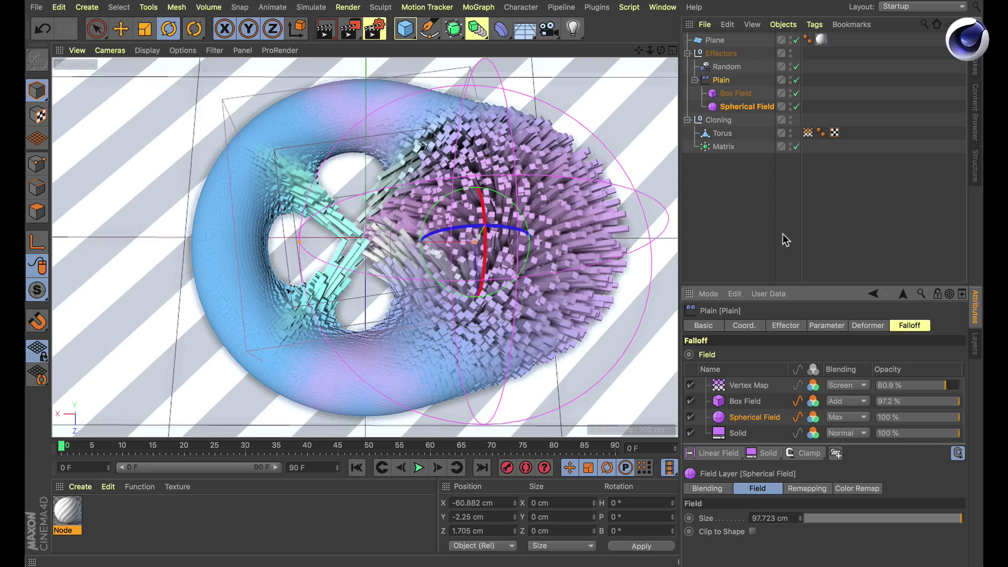
# Examine the Spherical Field and Box Field layers in the Random effector's falloff.
pyautogui.click(728, 68)
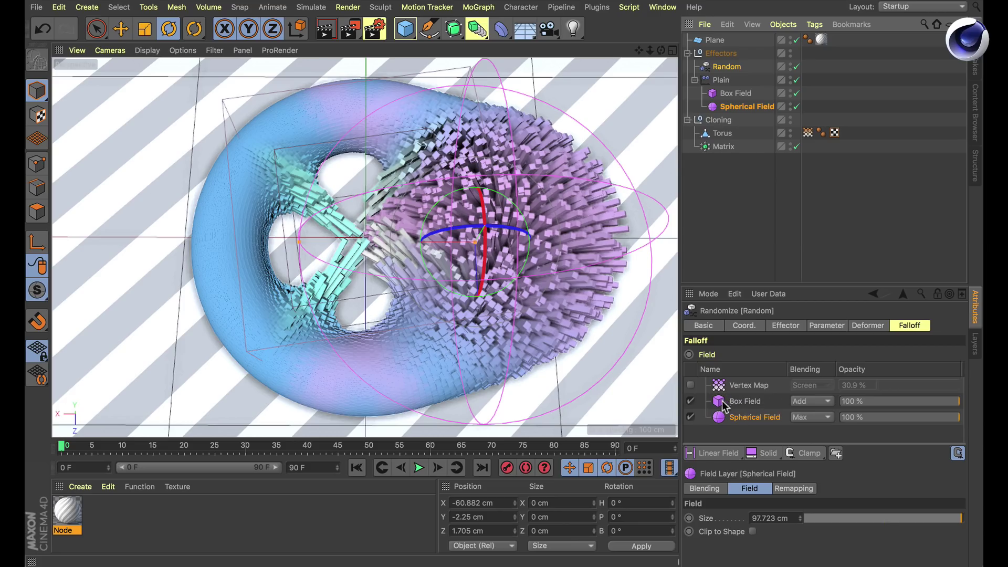
pyautogui.click(723, 419)
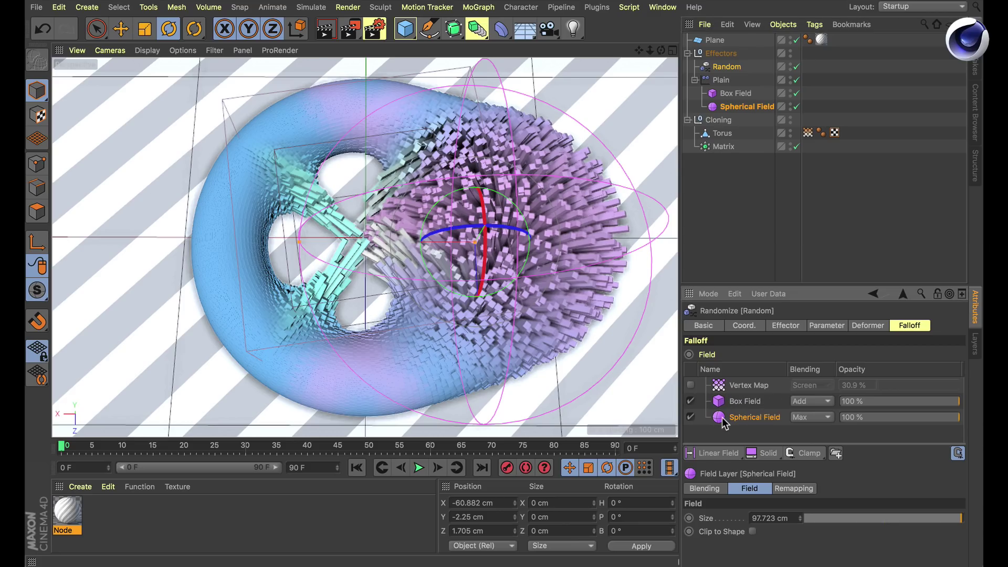
pyautogui.click(751, 403)
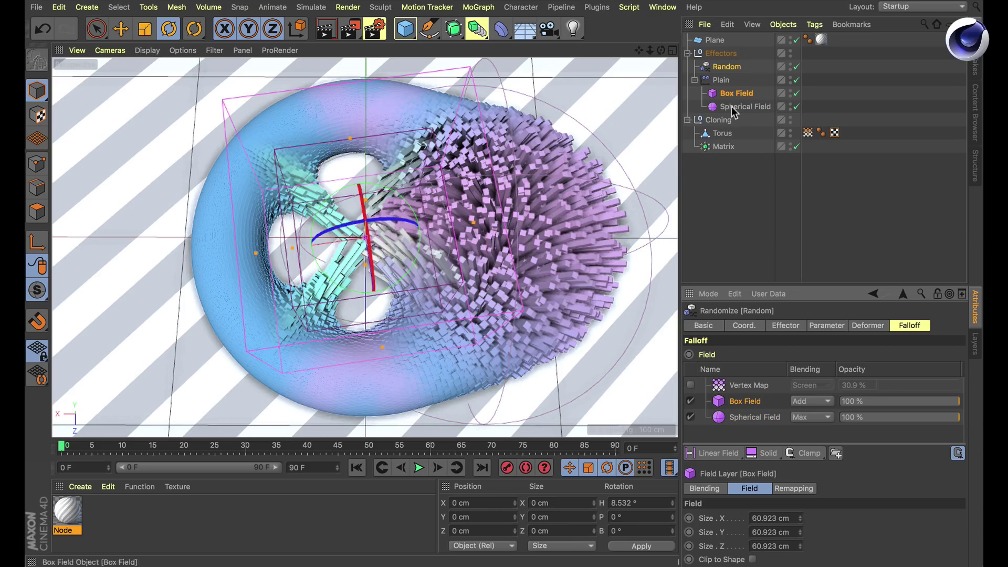
# Move the Spherical Field to the opposite side of the torus, to about X 64 cm.
pyautogui.click(720, 80)
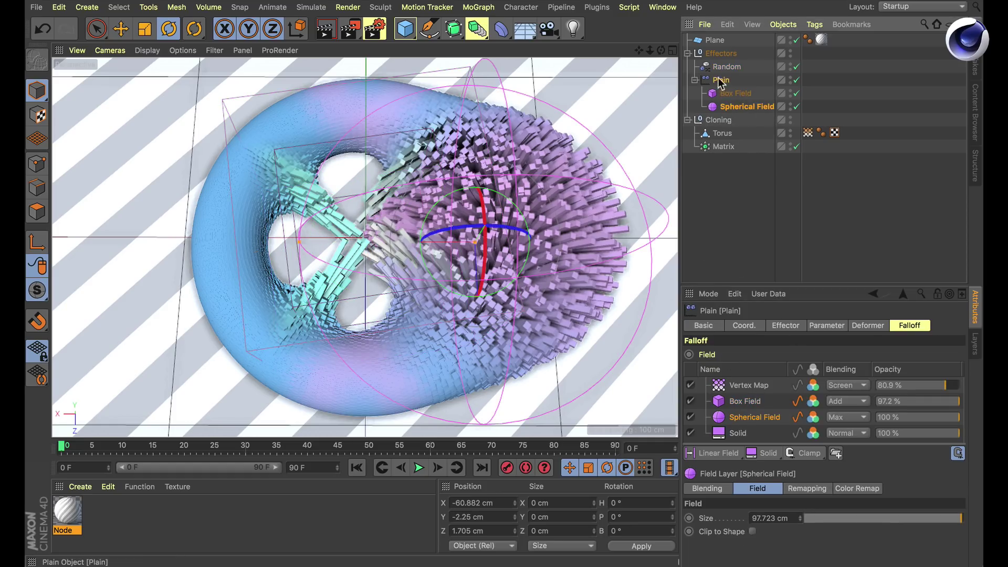
pyautogui.click(734, 94)
pyautogui.click(734, 107)
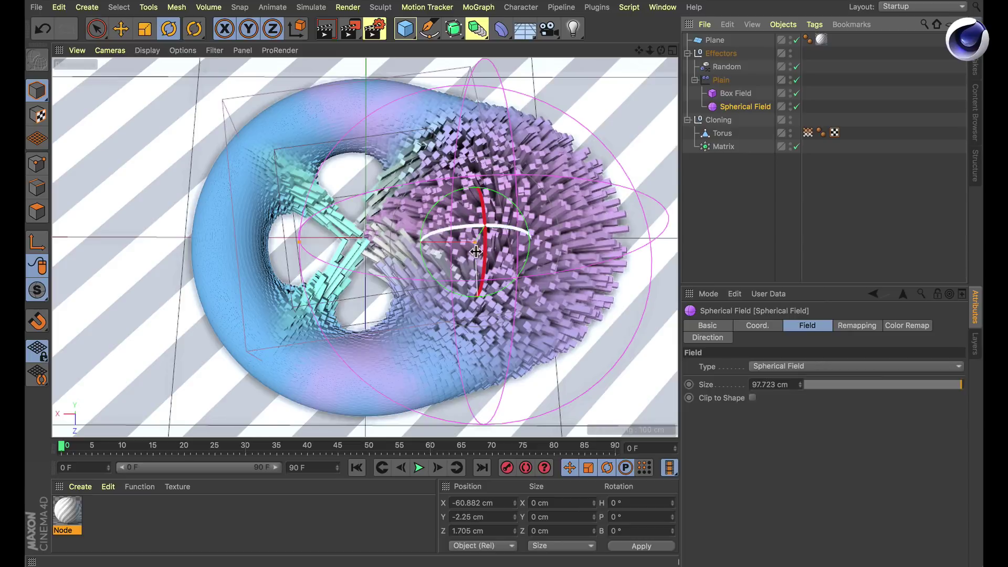
pyautogui.press('e')
pyautogui.moveTo(497, 272); pyautogui.dragTo(190, 297)
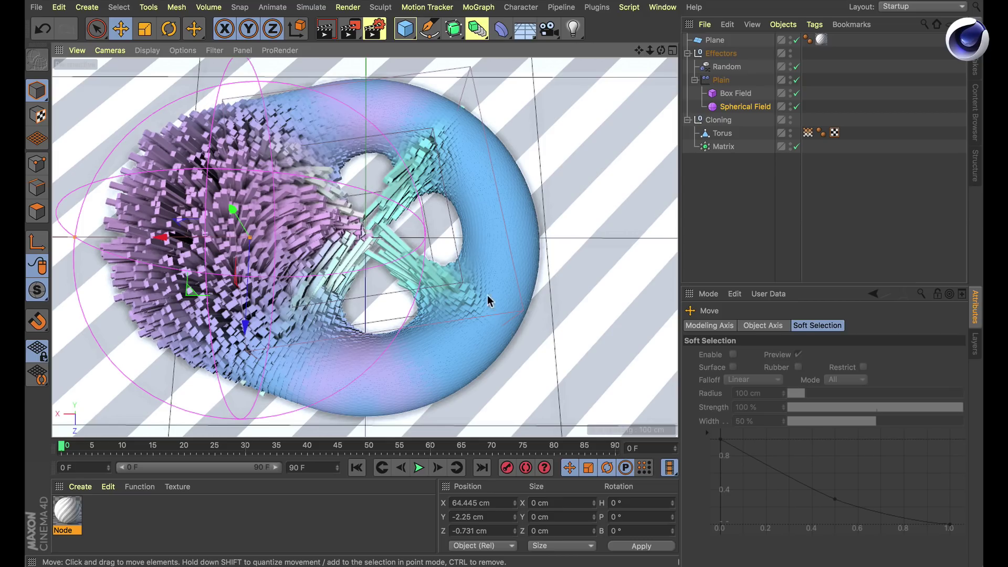
# Create a new project and add a Plane with 200 width segments and 200 height segments.
pyautogui.hotkey('ctrl', 'n')
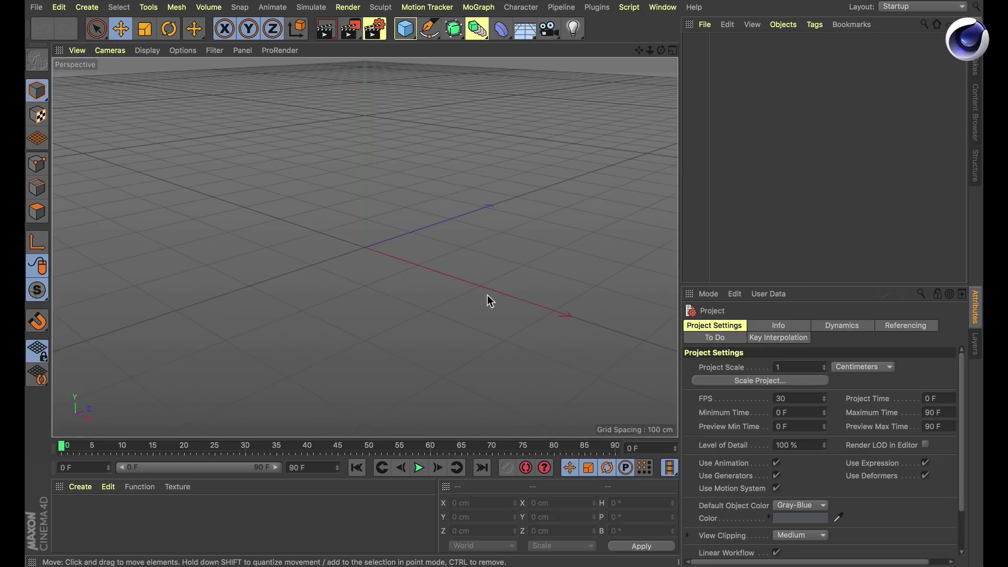
pyautogui.moveTo(404, 29); pyautogui.dragTo(430, 55)
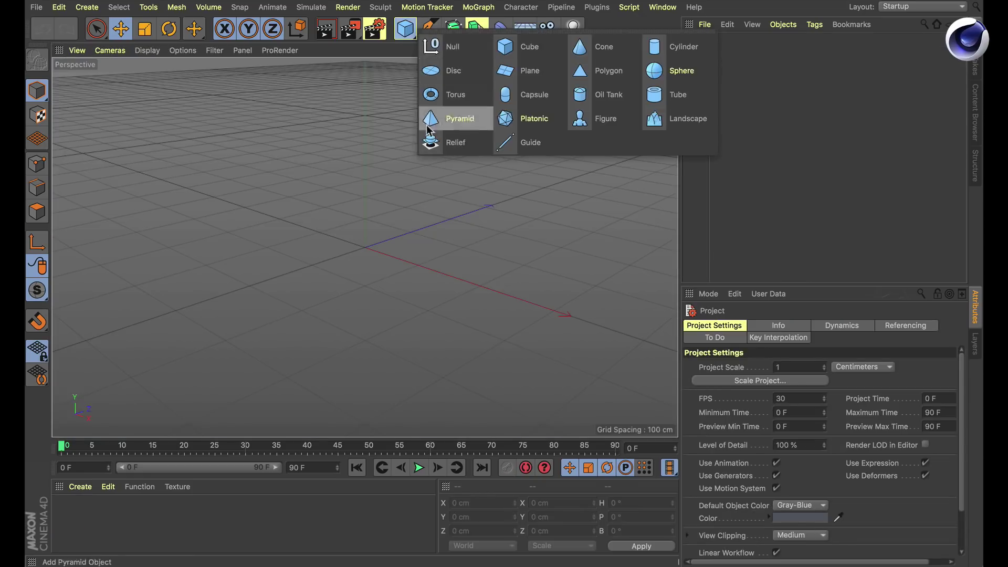
pyautogui.click(520, 71)
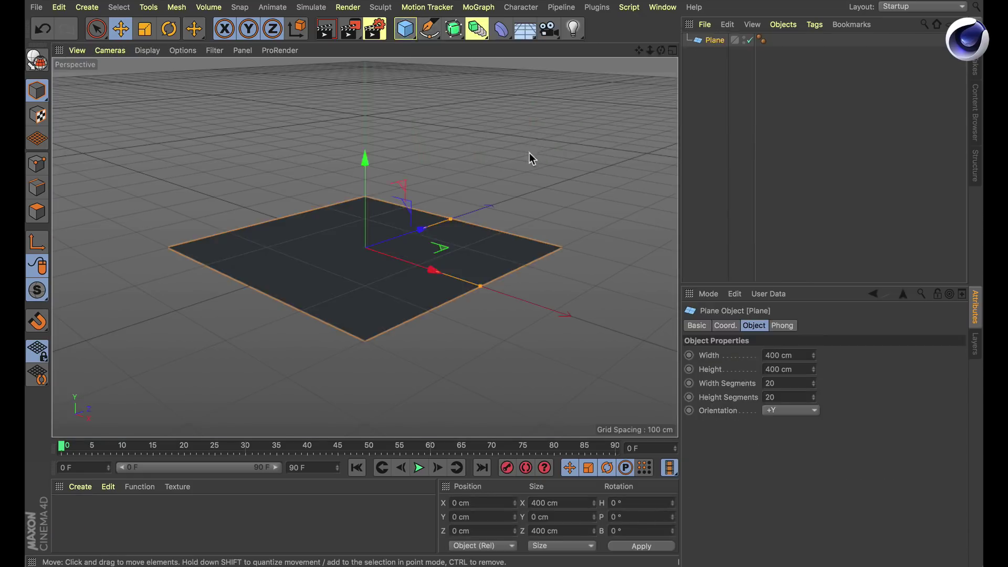
pyautogui.click(769, 382)
pyautogui.write('200')
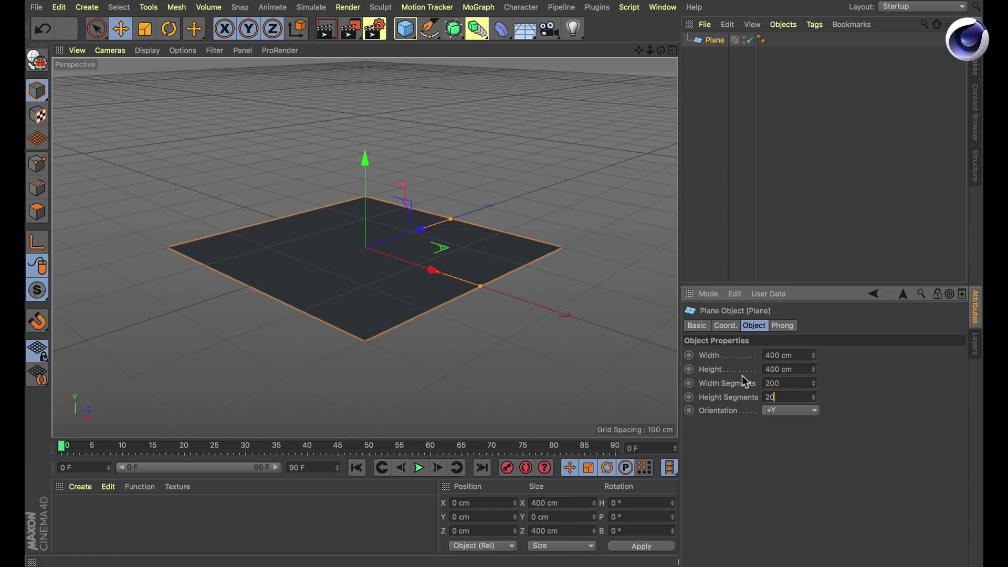
# Make the Plane editable and switch to Point mode.
pyautogui.keyDown('alt'); pyautogui.moveTo(293, 297); pyautogui.dragTo(391, 316); pyautogui.keyUp('alt')
pyautogui.keyDown('alt'); pyautogui.moveTo(383, 289); pyautogui.dragTo(469, 282, button='right'); pyautogui.keyUp('alt')
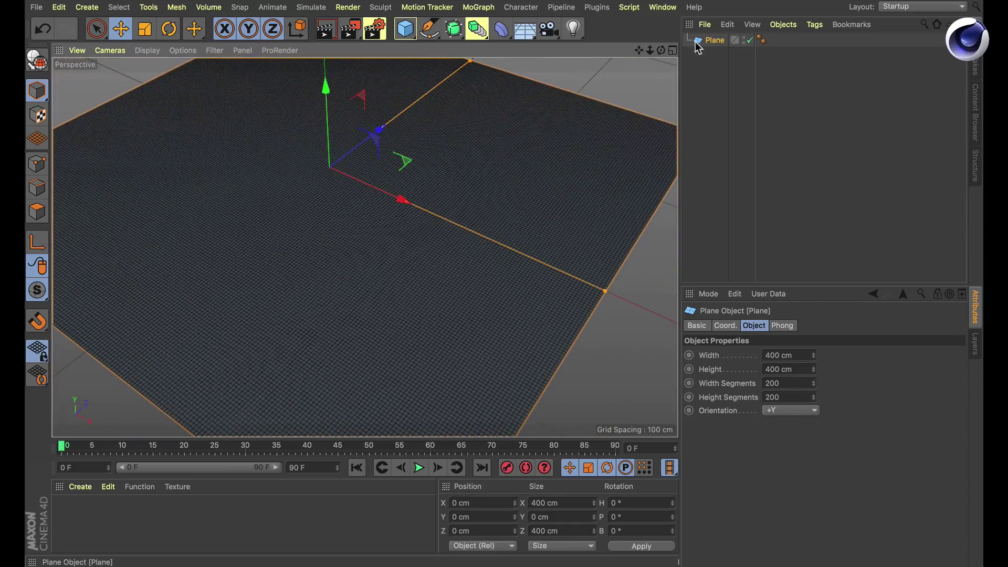
pyautogui.press('c')
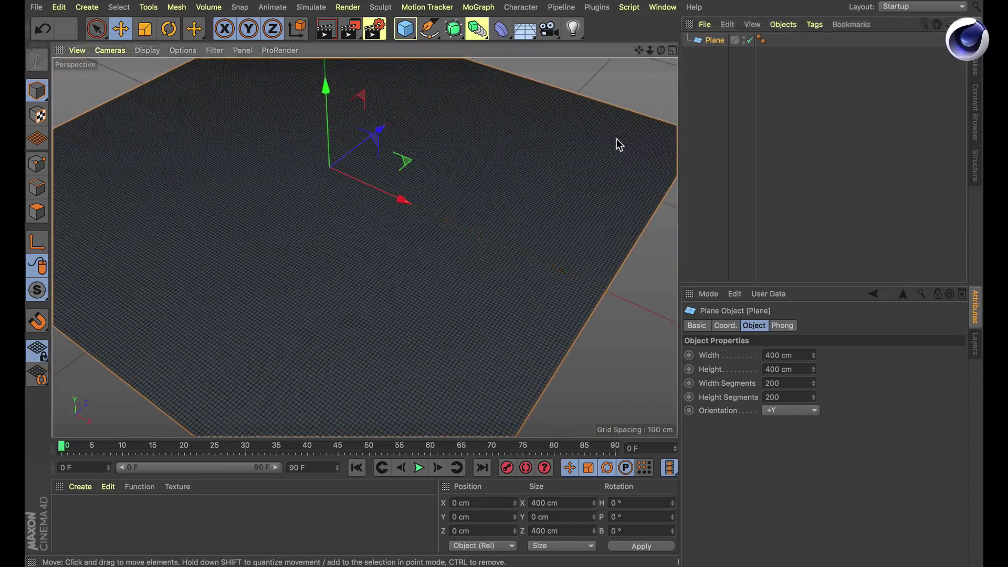
pyautogui.click(37, 164)
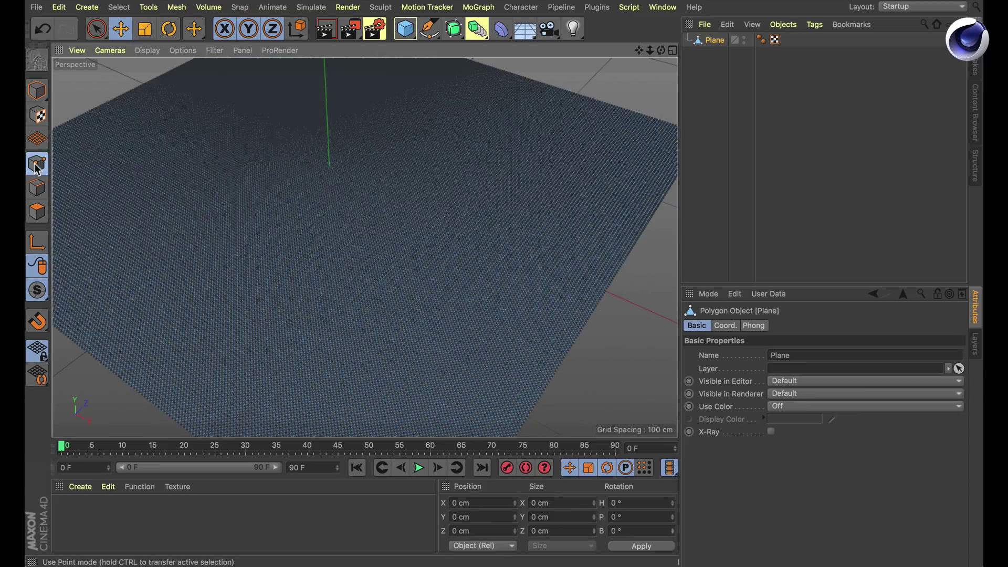
# Select a single point on the Plane and set its vertex weight to create a vertex map.
pyautogui.click(319, 285)
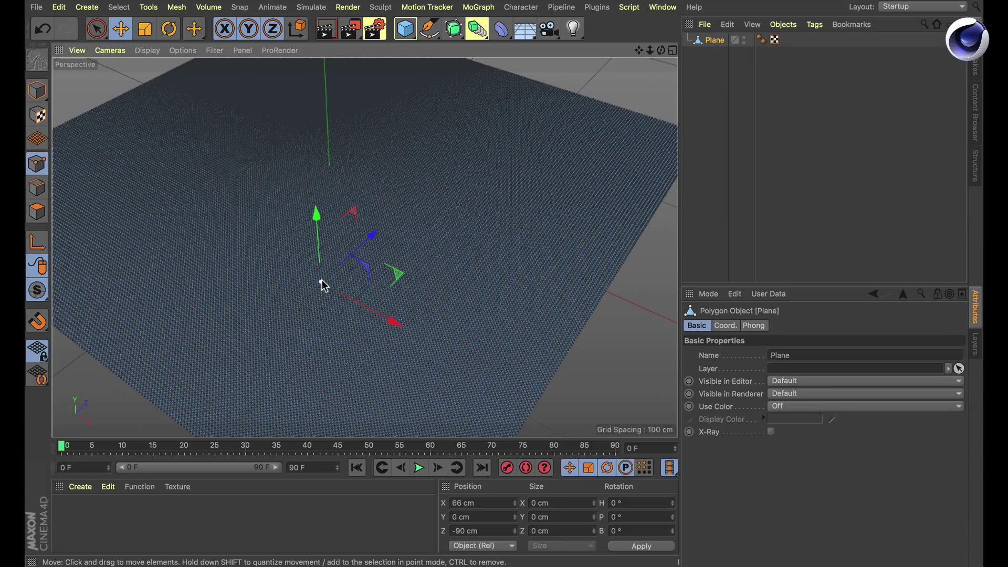
pyautogui.press('v')
pyautogui.moveTo(348, 278)
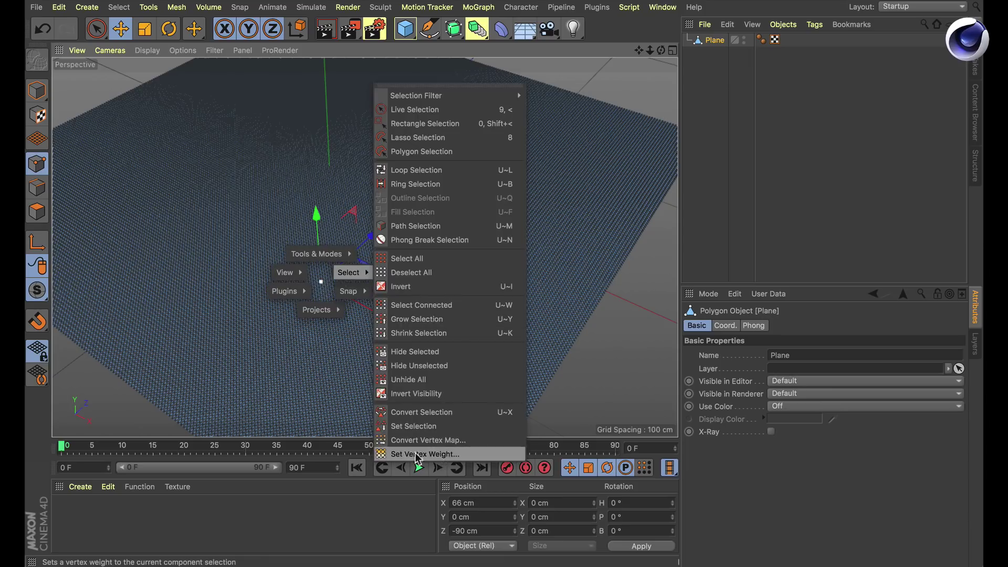
pyautogui.click(453, 452)
pyautogui.click(444, 476)
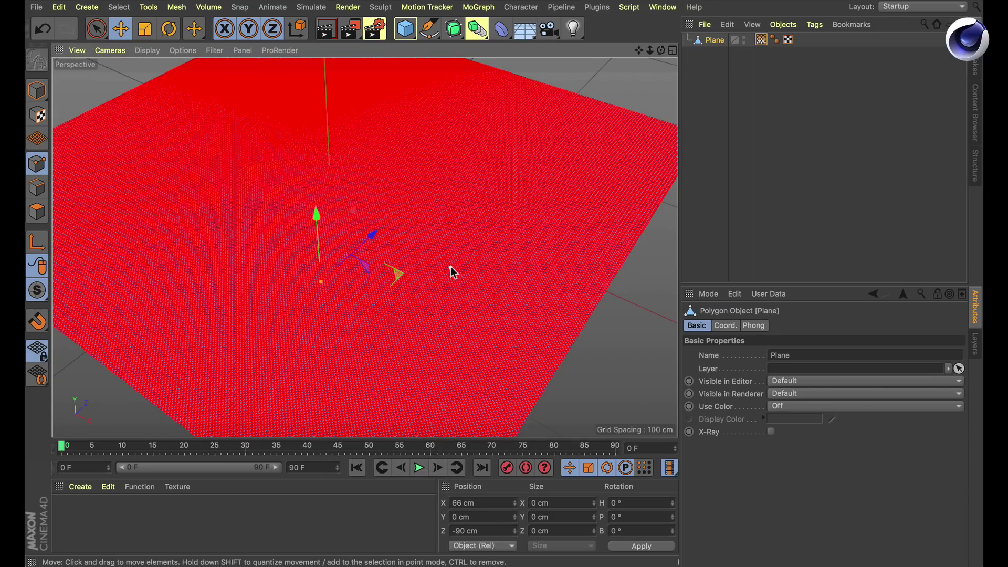
# Enable Use Fields on the Plane's Vertex Map tag and delete its Freeze layer.
pyautogui.click(762, 41)
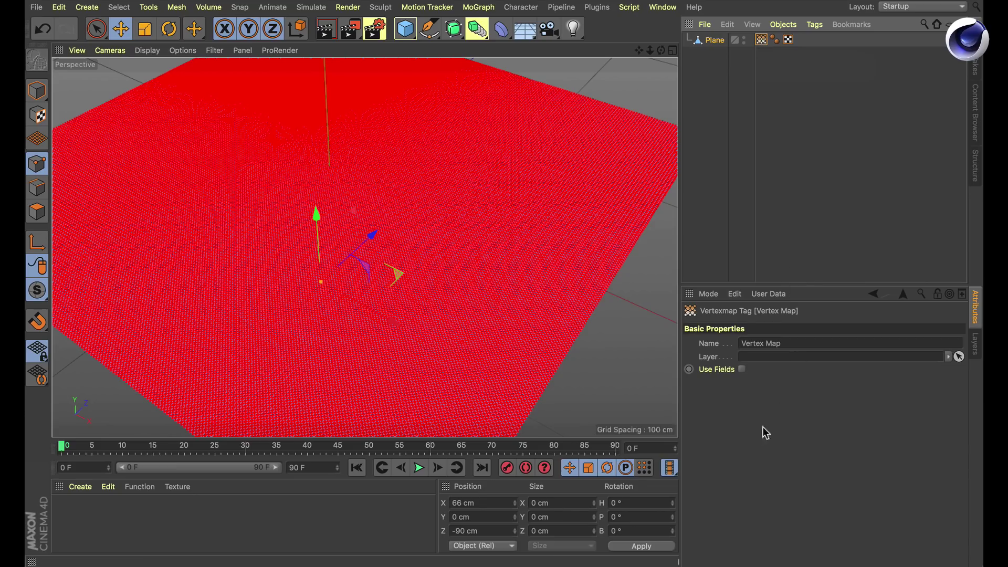
pyautogui.click(741, 369)
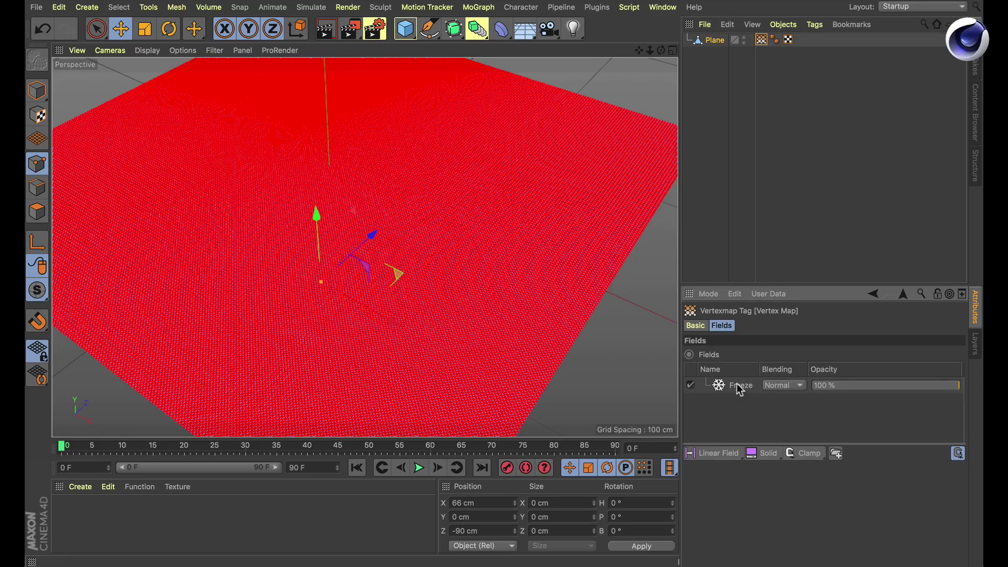
pyautogui.click(740, 387)
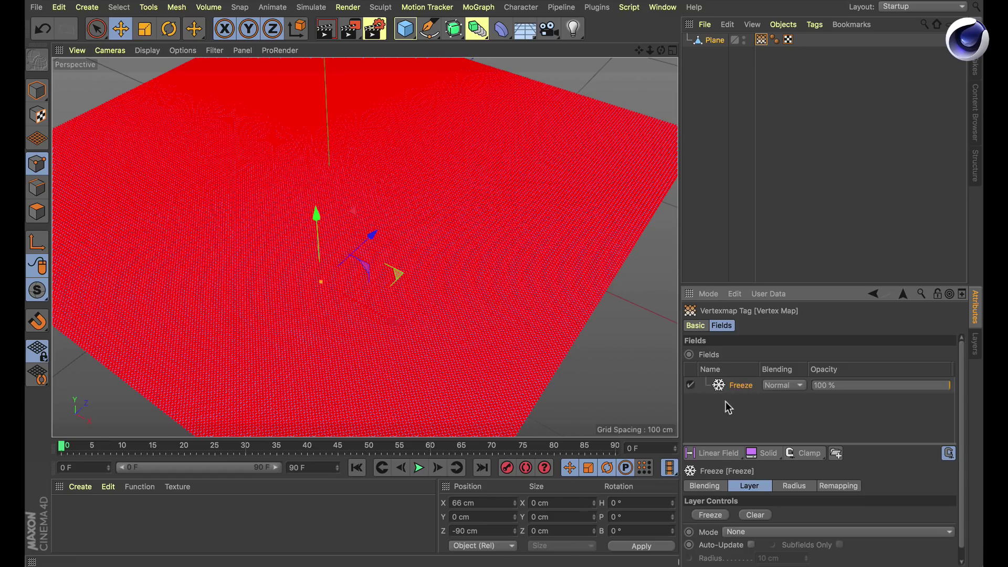
pyautogui.press('Delete')
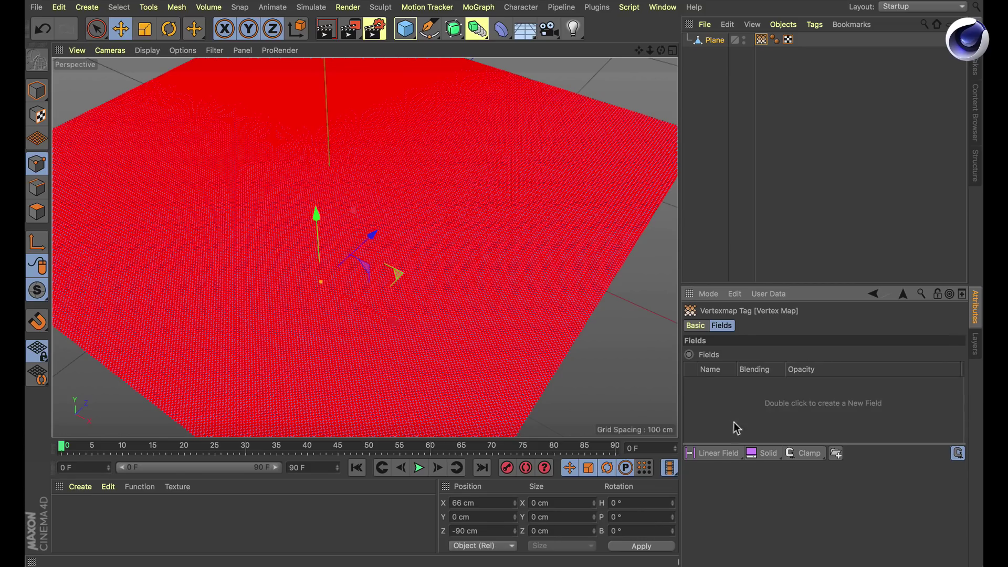
# Add a Spherical Field to the Vertex Map tag and move it across the Plane's surface.
pyautogui.click(722, 453)
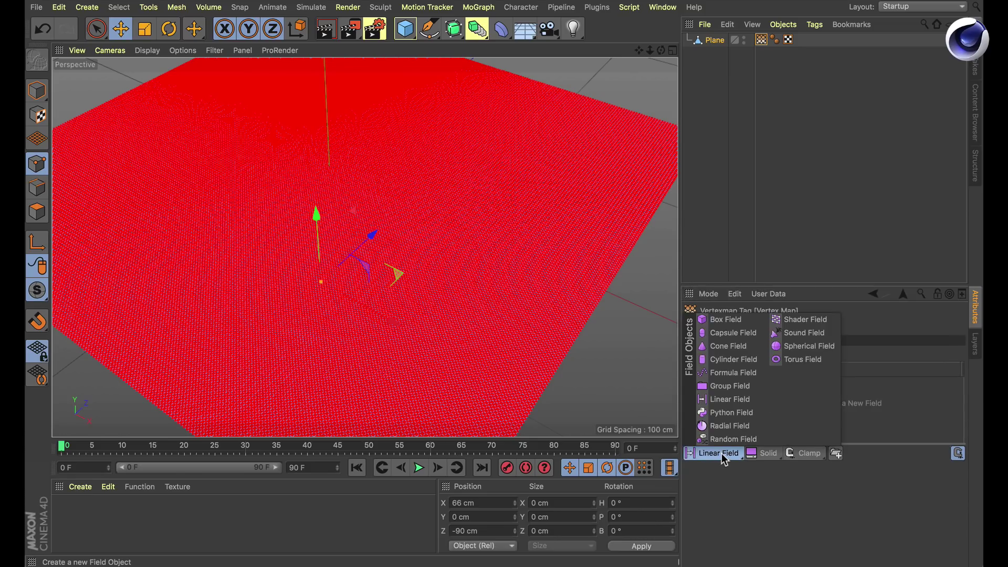
pyautogui.click(793, 345)
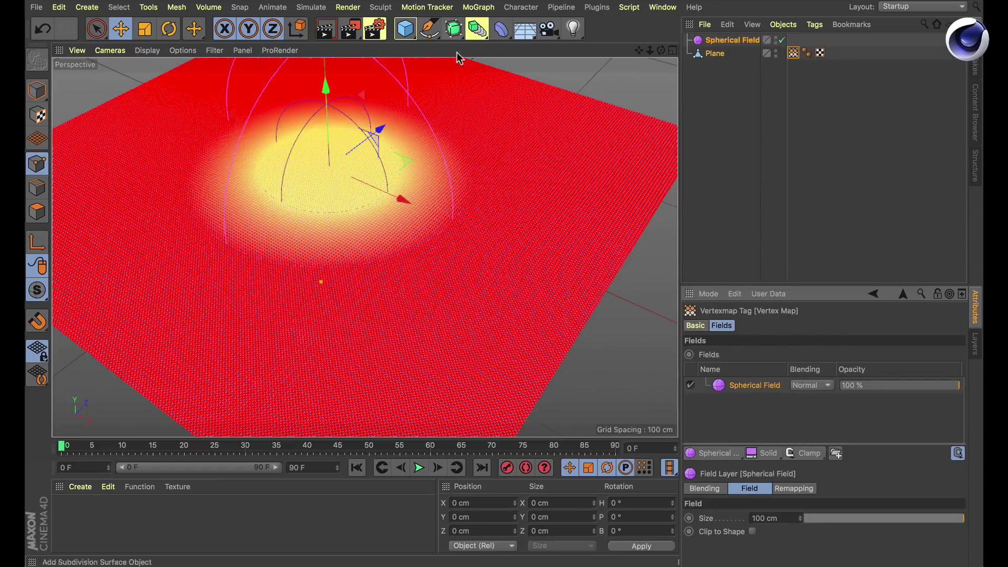
pyautogui.moveTo(405, 164); pyautogui.dragTo(450, 209)
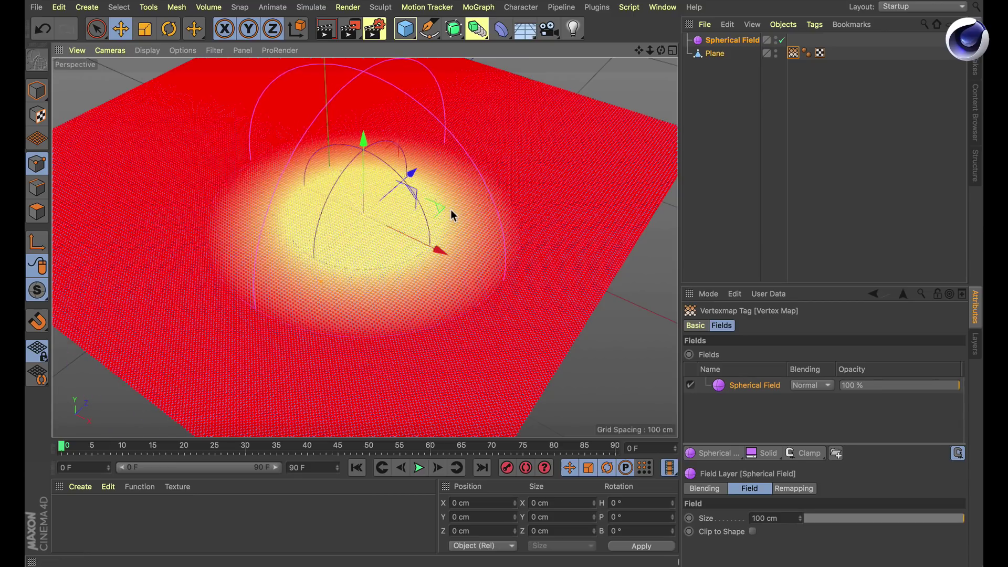
# Examine the field objects, field layers and modifier layers available for the Vertex Map tag.
pyautogui.click(734, 457)
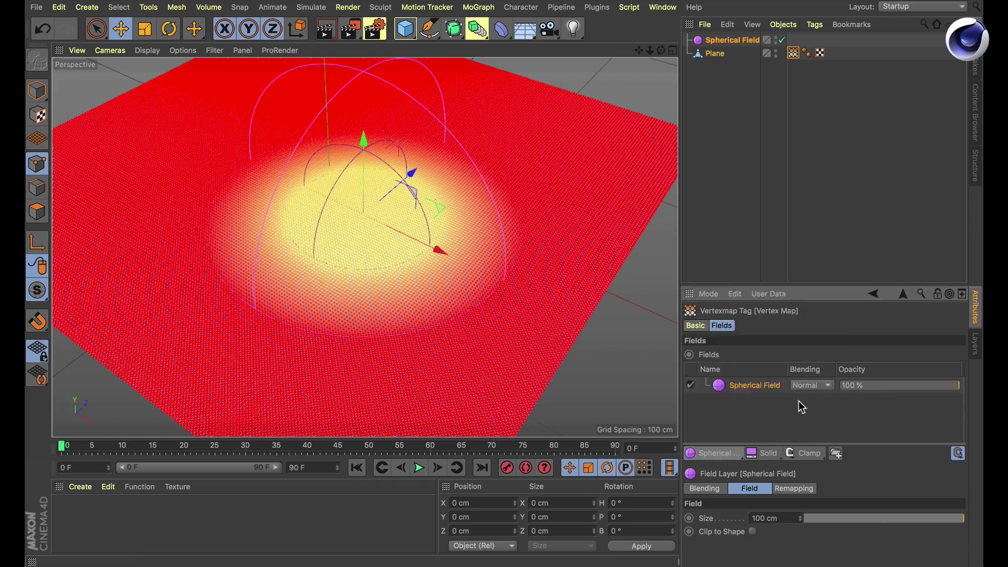
pyautogui.click(769, 458)
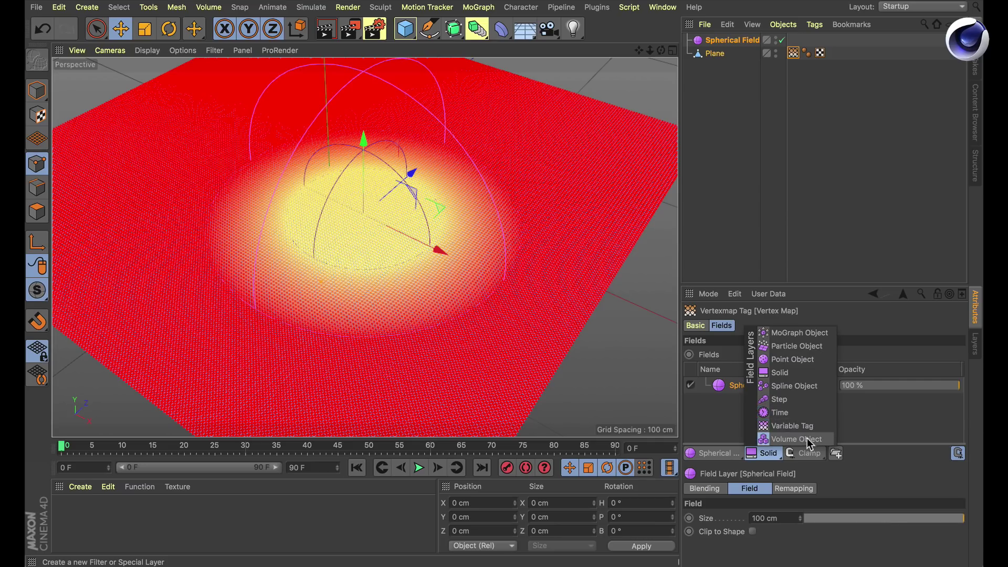
pyautogui.click(865, 431)
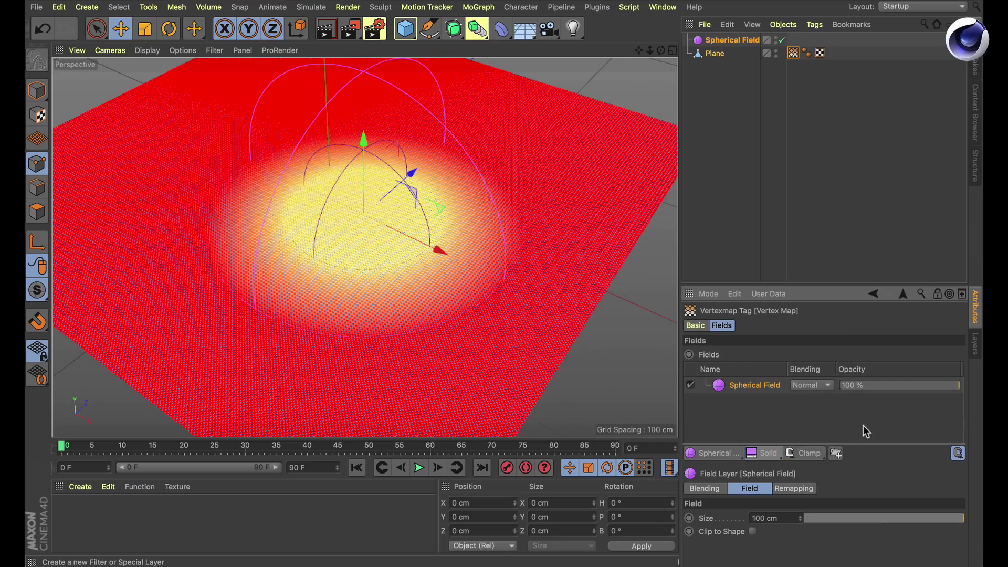
pyautogui.click(805, 455)
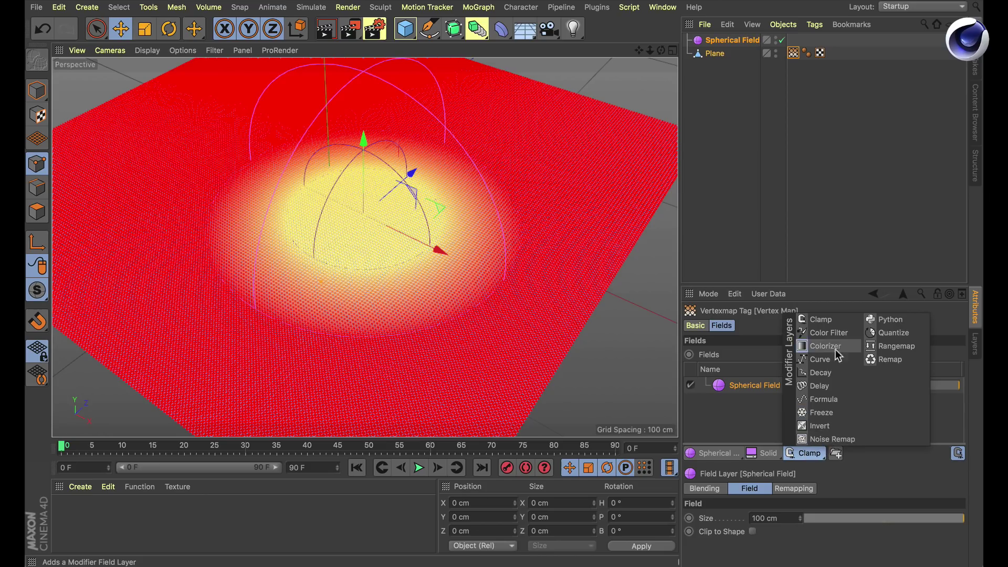
pyautogui.click(883, 461)
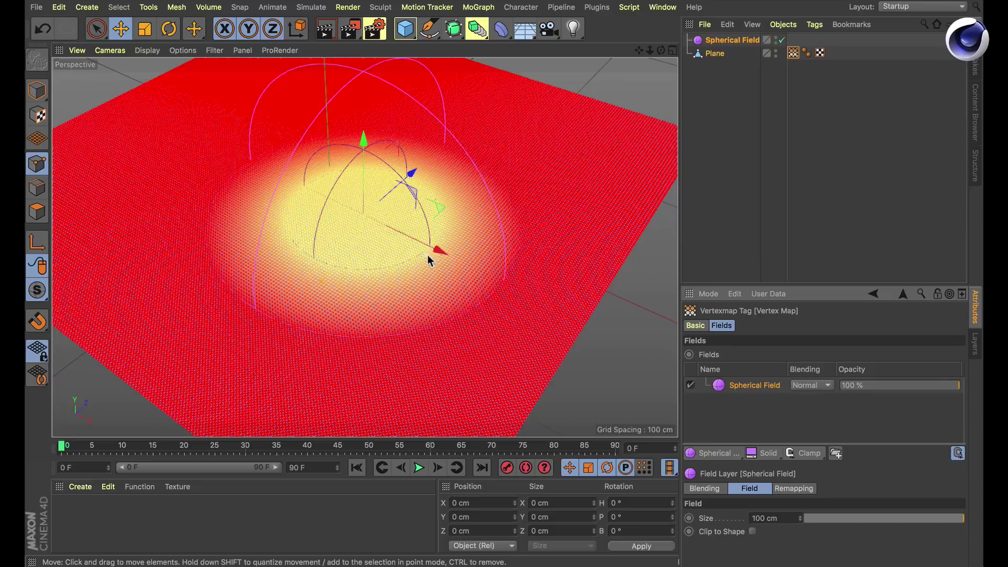
# Set the Spherical Field's remapping Inner Offset to 100%.
pyautogui.scroll(3, 435, 245)
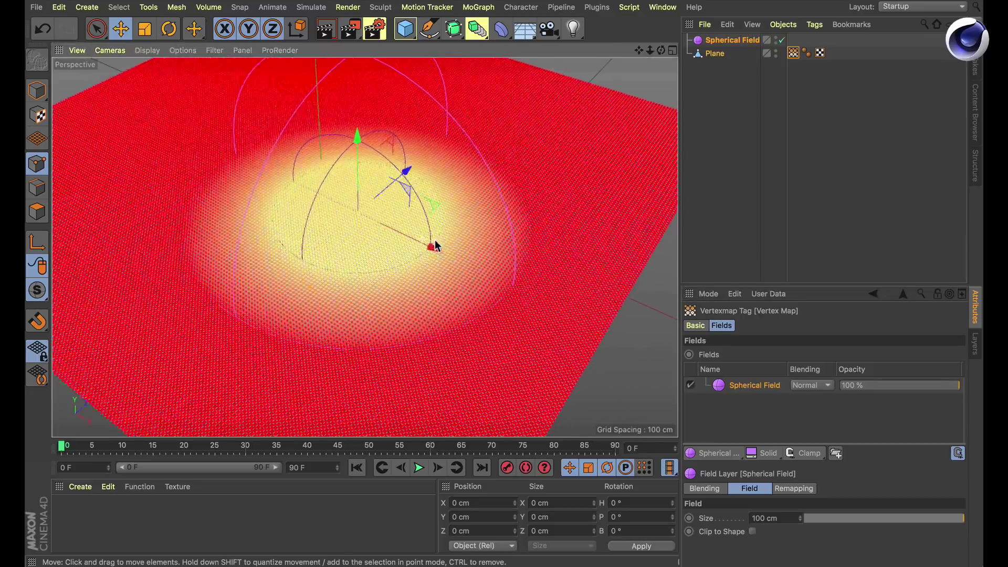
pyautogui.scroll(-2, 420, 239)
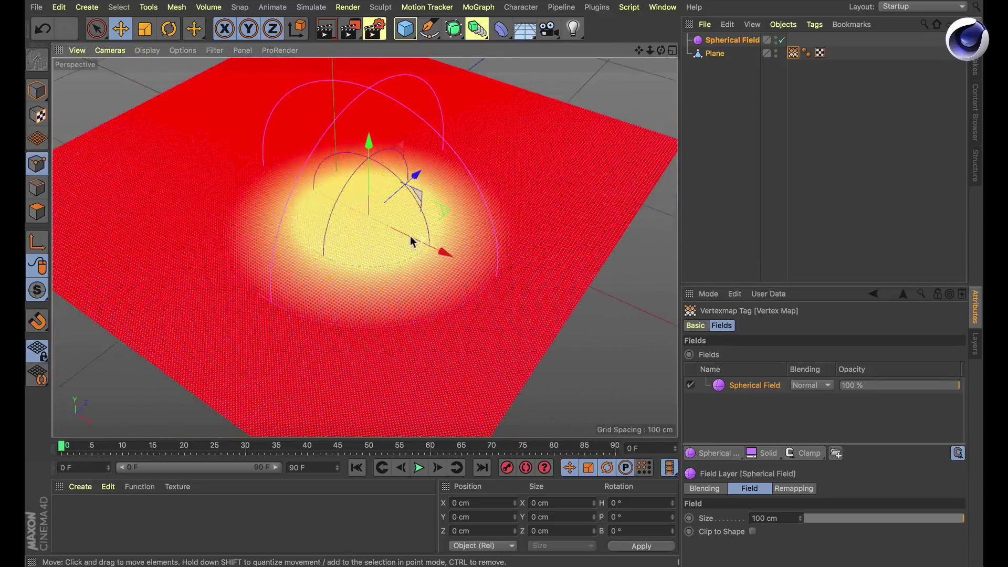
pyautogui.click(727, 41)
pyautogui.click(857, 326)
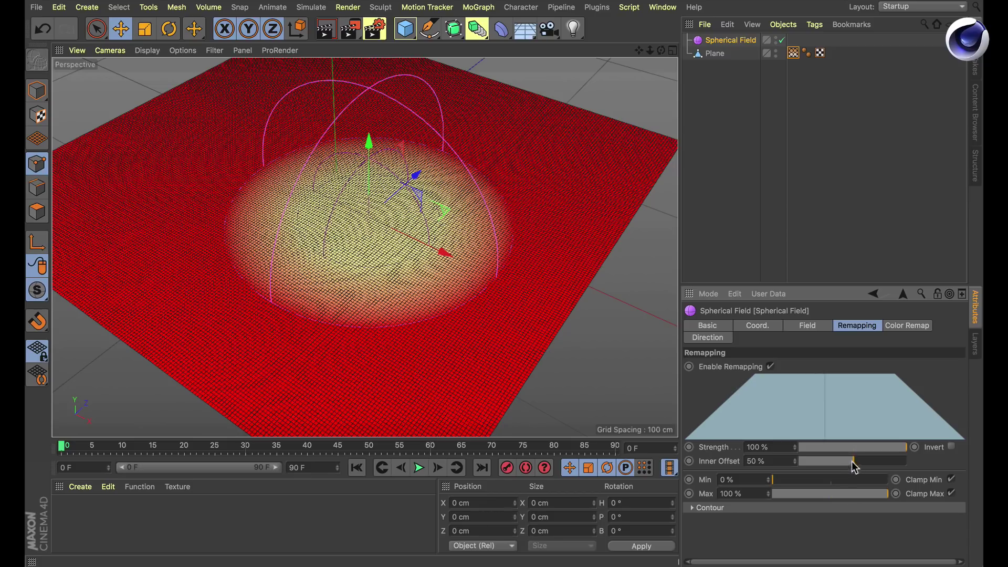
pyautogui.moveTo(853, 462); pyautogui.dragTo(927, 477)
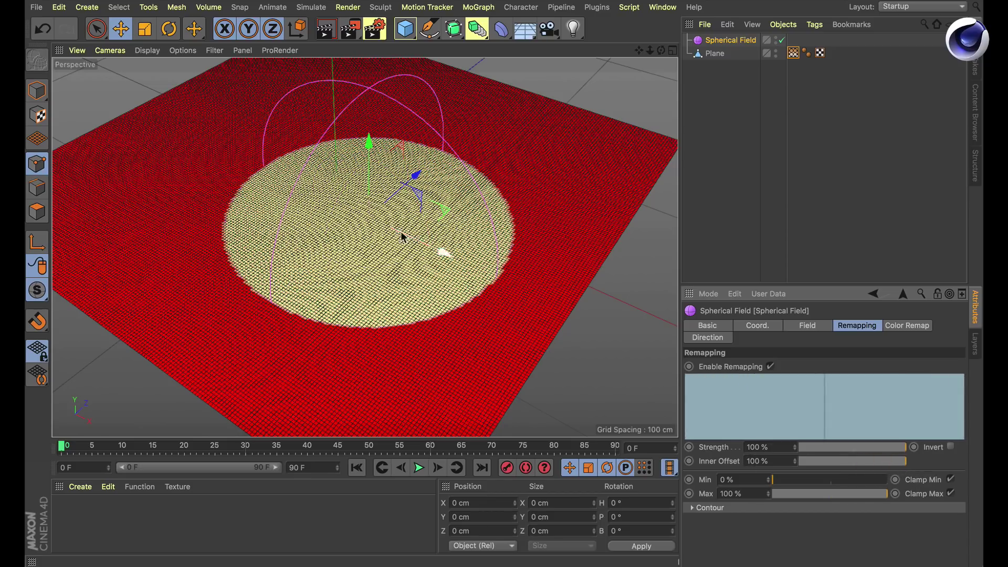
# Scale the Spherical Field down to a size of about 5 cm at the Plane's centre.
pyautogui.press('t')
pyautogui.moveTo(521, 207); pyautogui.dragTo(243, 322)
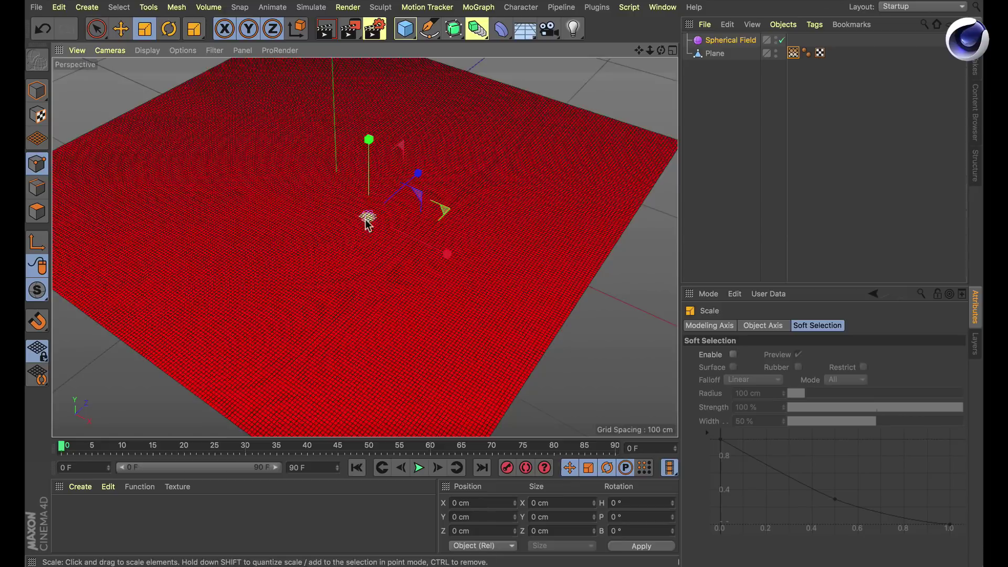
pyautogui.scroll(3, 399, 206)
pyautogui.scroll(-1, 399, 206)
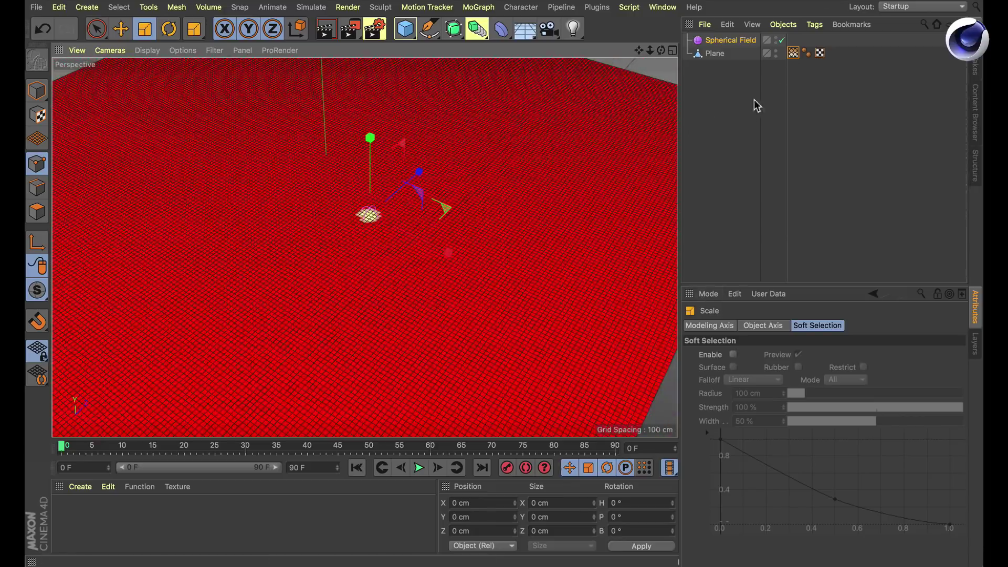
# Add a Freeze modifier layer above the Spherical Field in the Plane's Vertex Map tag and set its mode to Grow.
pyautogui.click(794, 53)
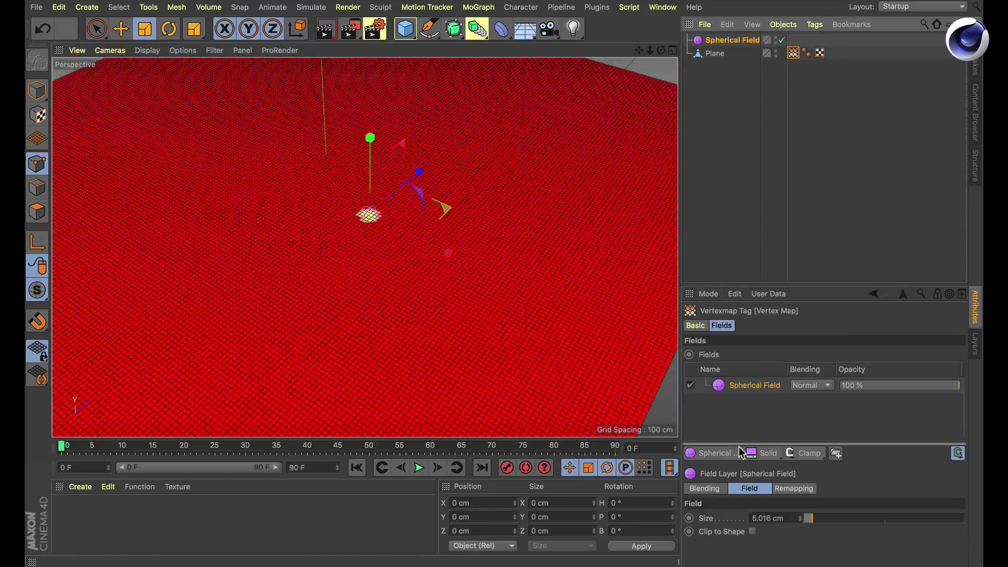
pyautogui.click(797, 452)
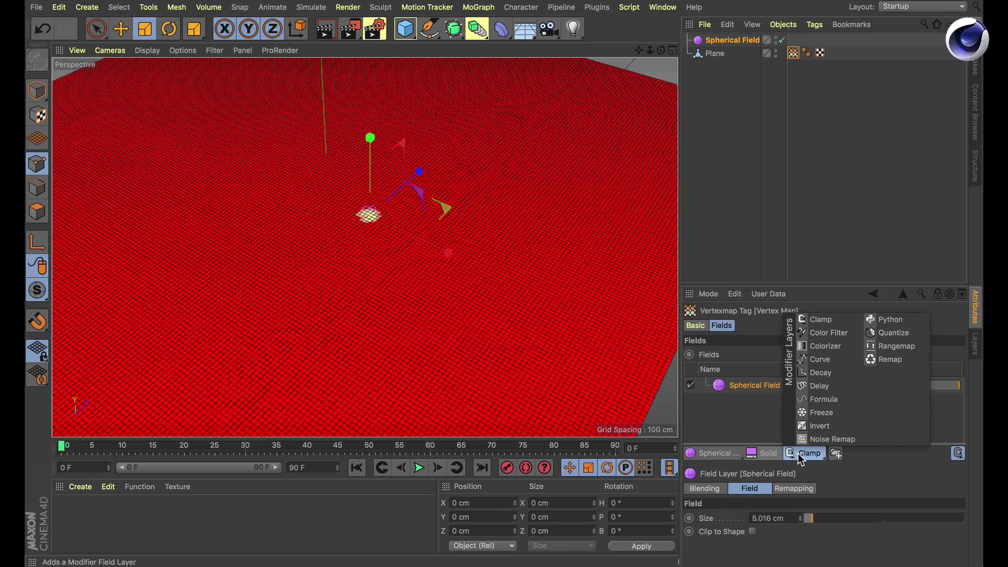
pyautogui.click(829, 418)
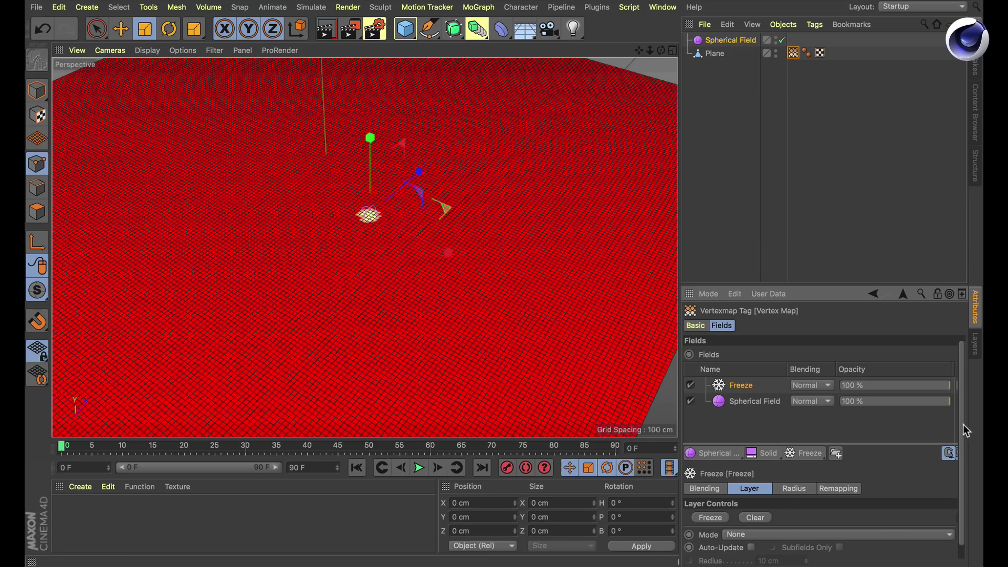
pyautogui.moveTo(963, 425); pyautogui.dragTo(962, 439)
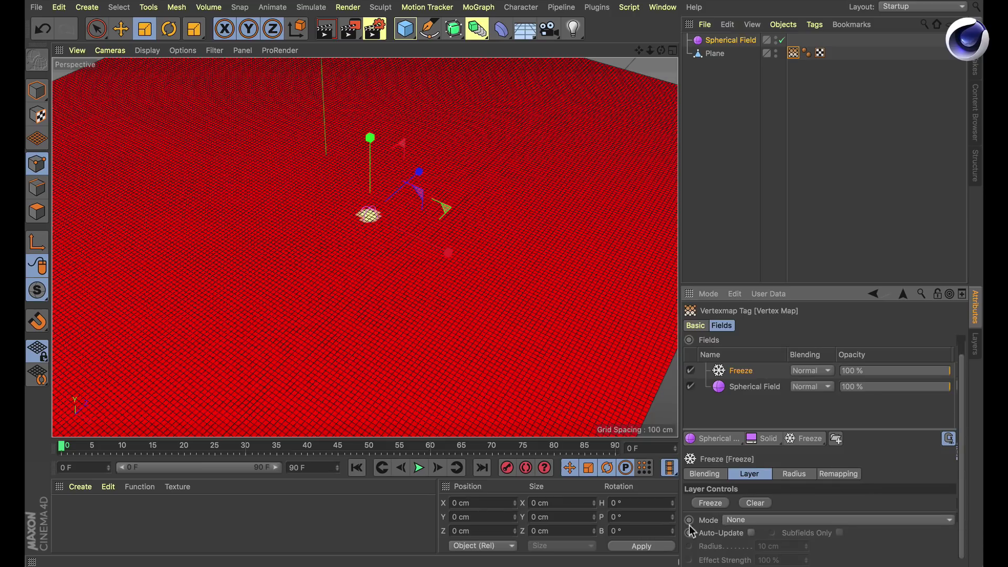
pyautogui.click(743, 519)
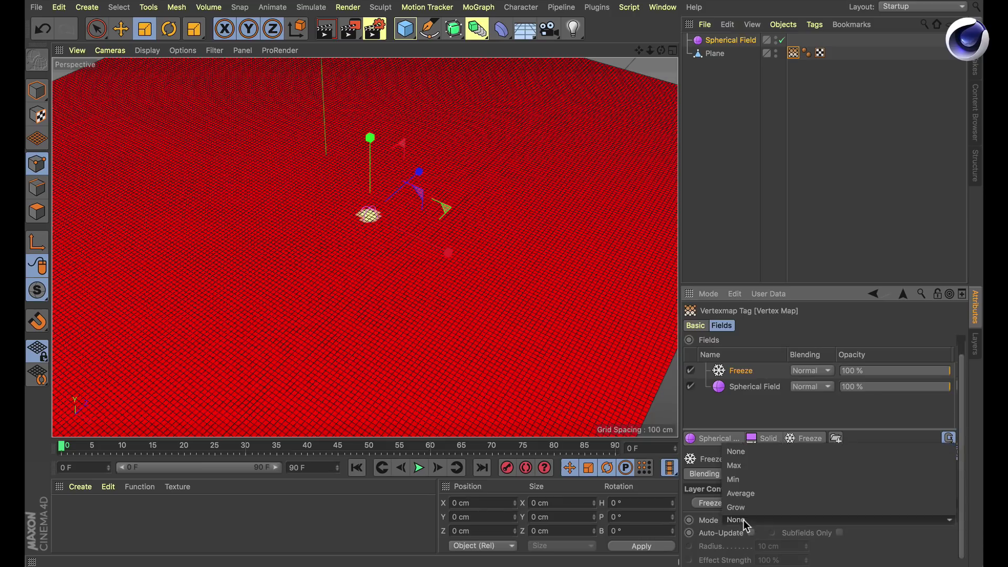
pyautogui.click(739, 509)
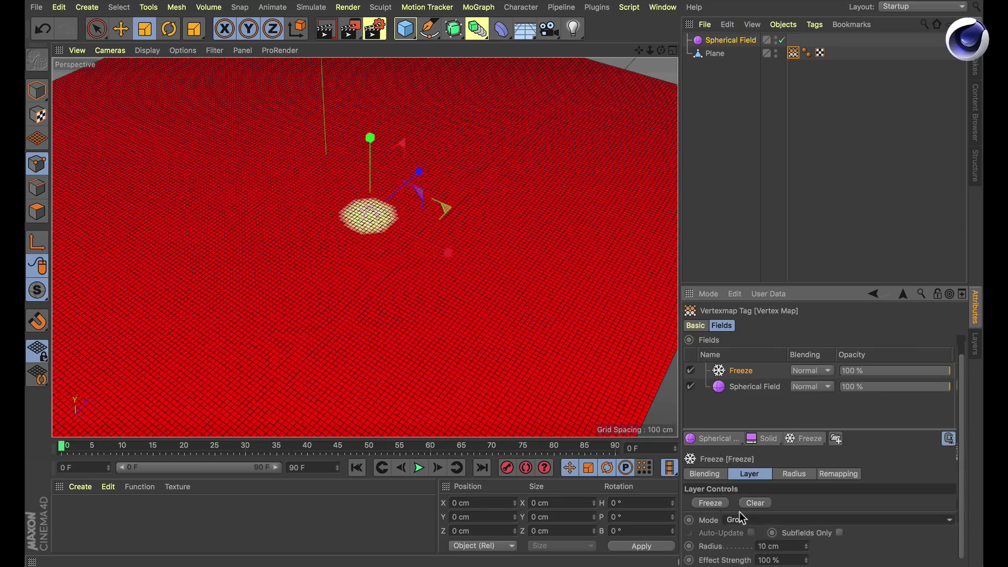
# Play the animation to preview the vertex map's growth, and return to the first frame.
pyautogui.click(418, 467)
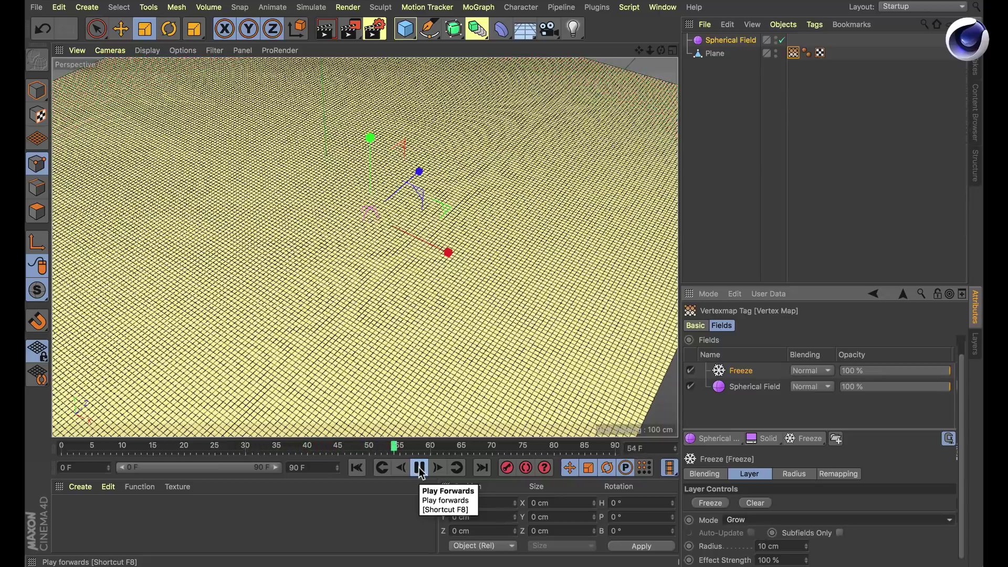
pyautogui.click(419, 467)
pyautogui.click(359, 467)
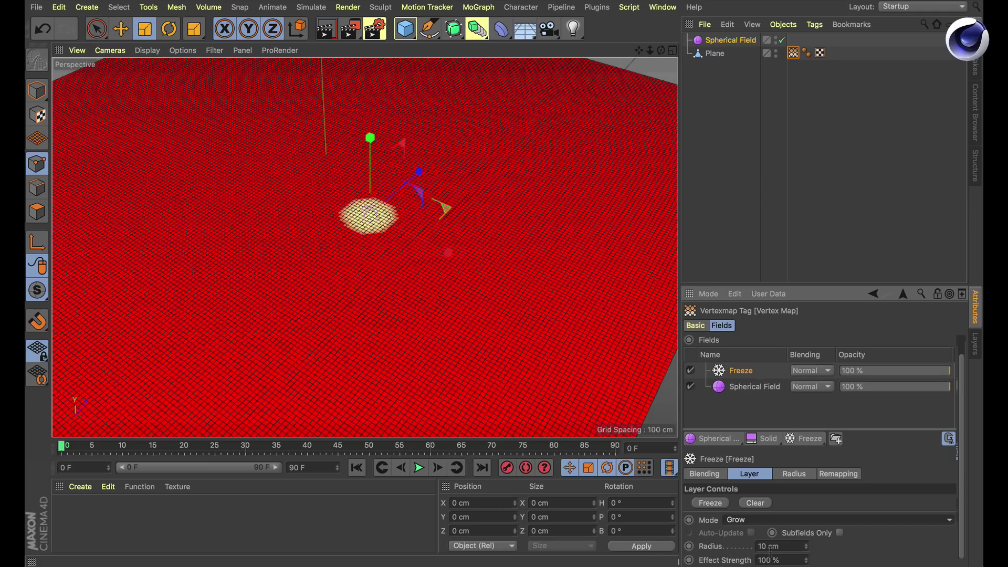
# Set the Freeze layer's radius to 5 cm and play the animation briefly to check the growth speed.
pyautogui.click(785, 546)
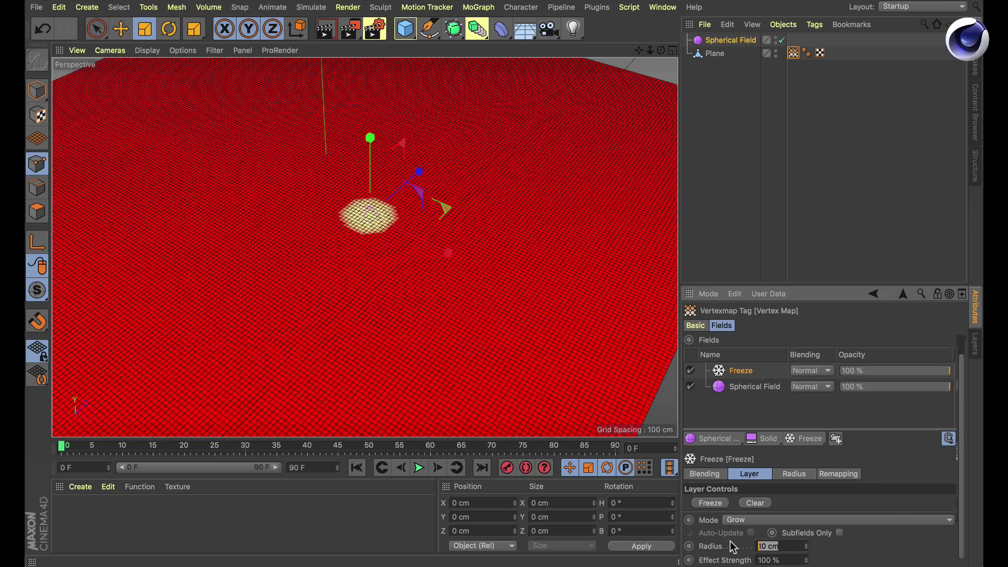
pyautogui.write('5')
pyautogui.press('Return')
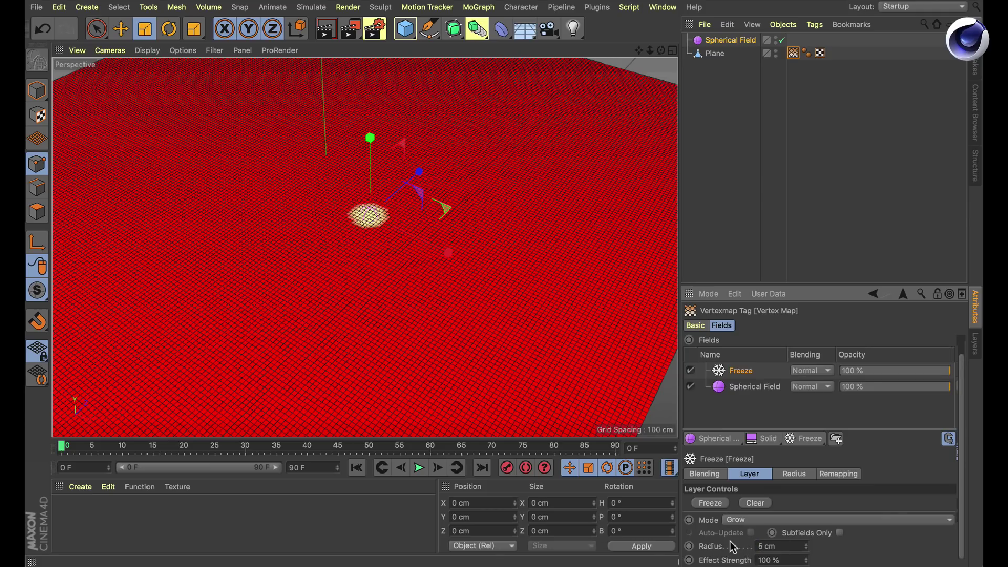
pyautogui.click(420, 467)
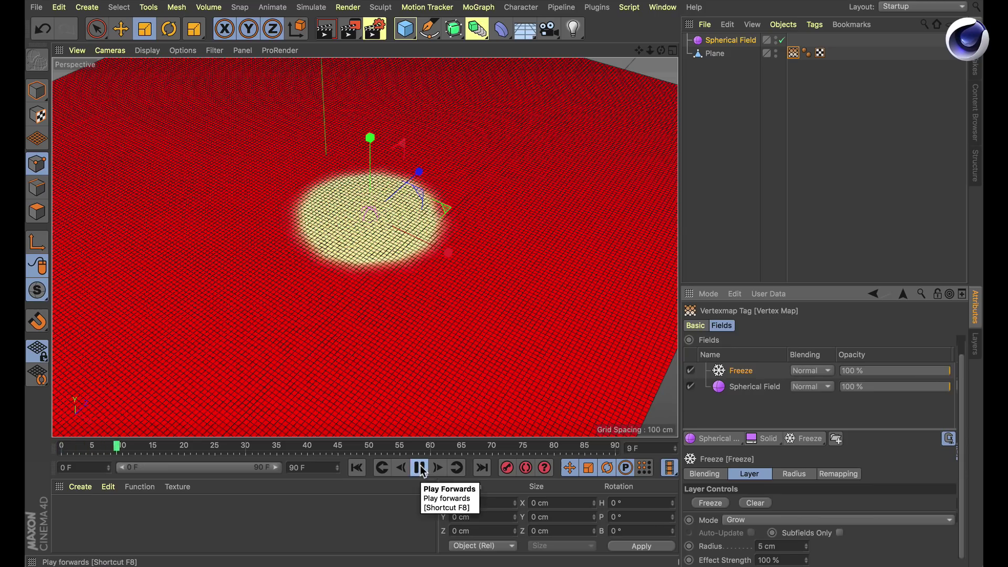
pyautogui.click(421, 467)
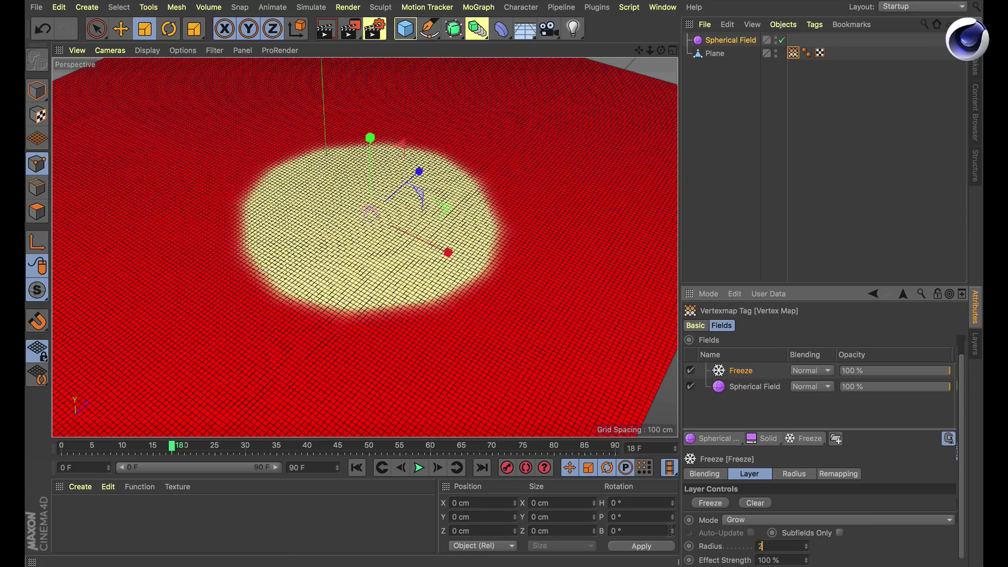
# Try Freeze layer radii of 2 cm and 3 cm while the animation plays.
pyautogui.press('Return')
pyautogui.click(419, 467)
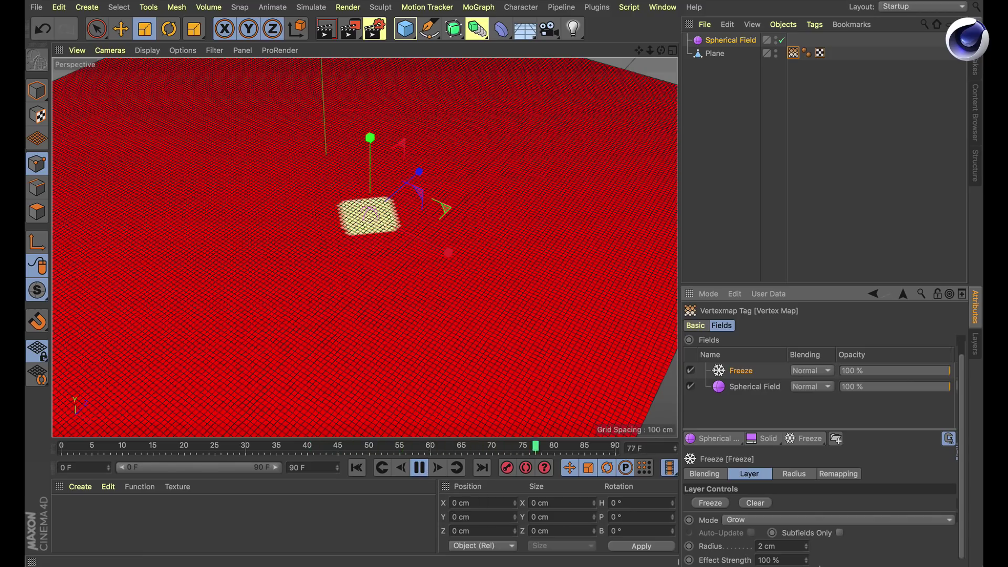
pyautogui.click(781, 546)
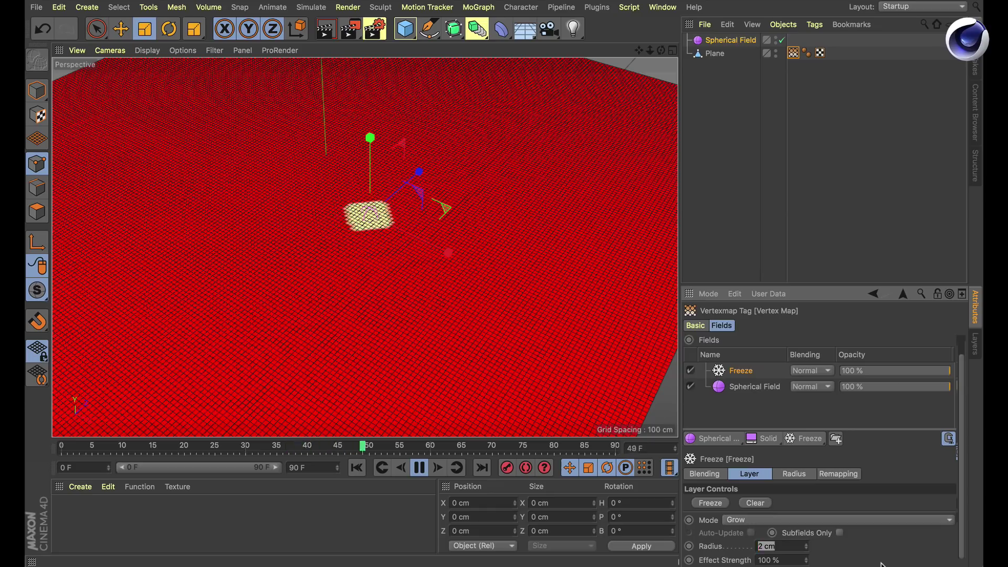
pyautogui.write('3')
pyautogui.press('Return')
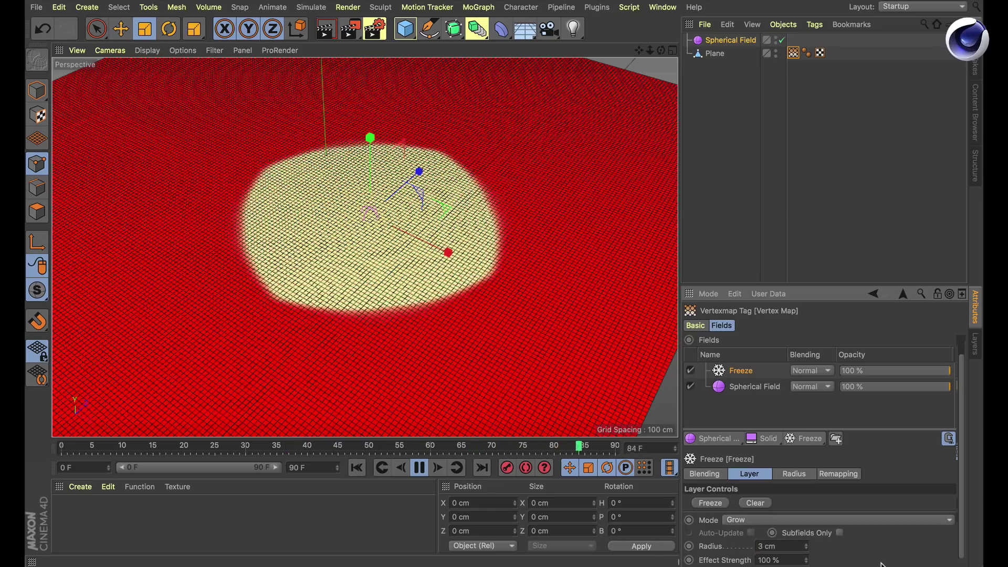
# Set the Freeze layer's radius to 10 cm, stop the playback and return to the first frame.
pyautogui.click(769, 546)
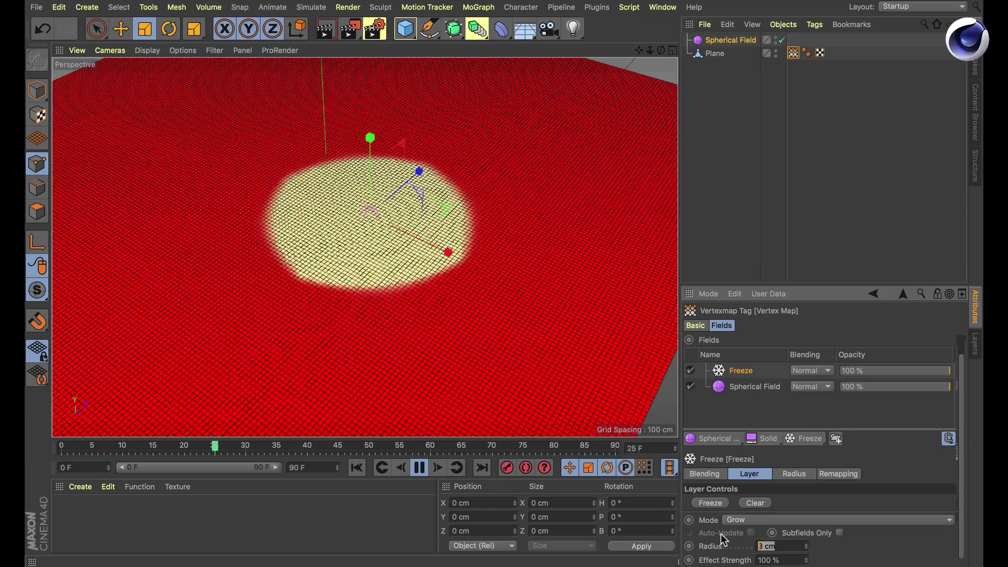
pyautogui.write('10')
pyautogui.press('Return')
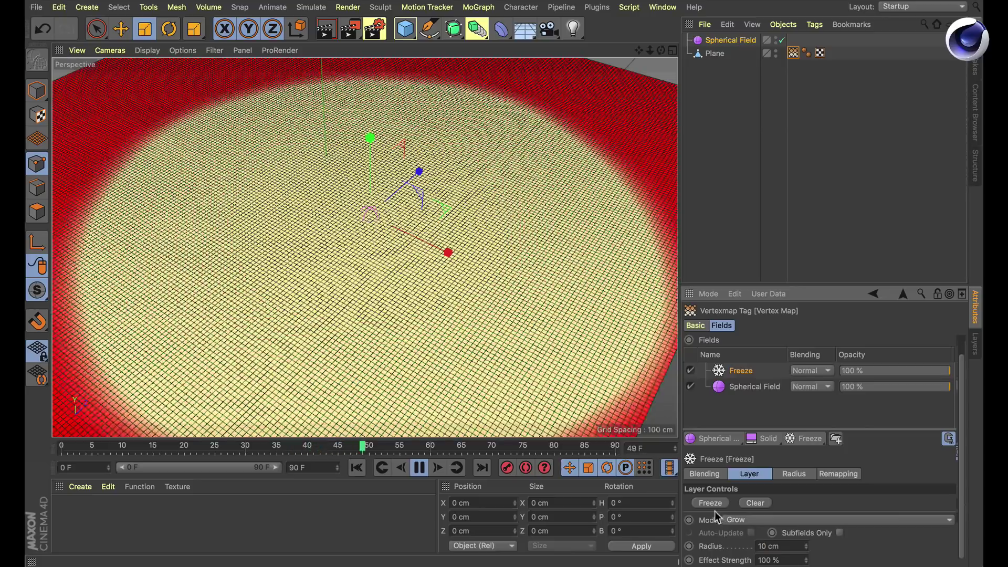
pyautogui.click(419, 467)
pyautogui.click(360, 470)
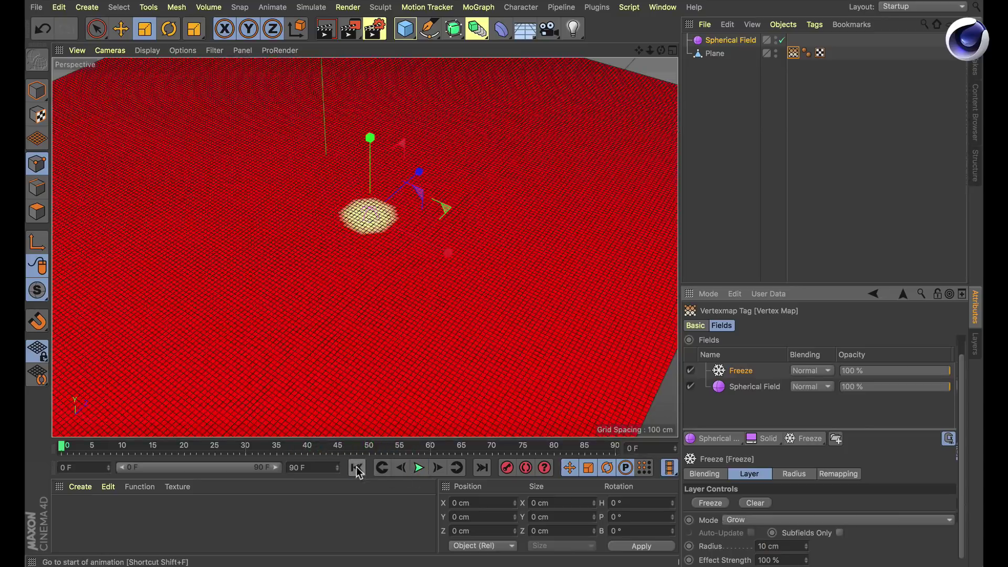
# Add a Random Field as a subfield controlling the Freeze layer's radius.
pyautogui.click(792, 474)
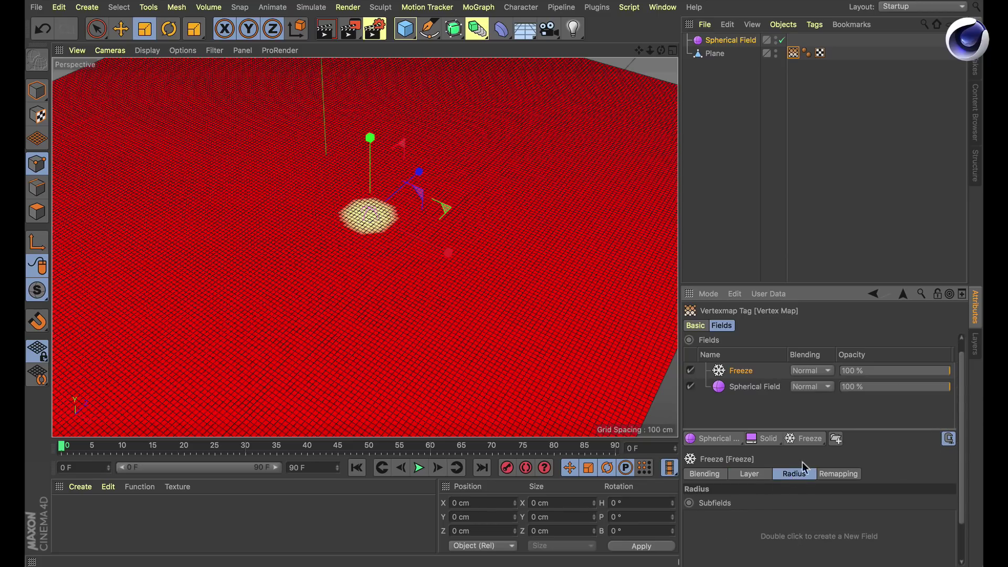
pyautogui.click(742, 475)
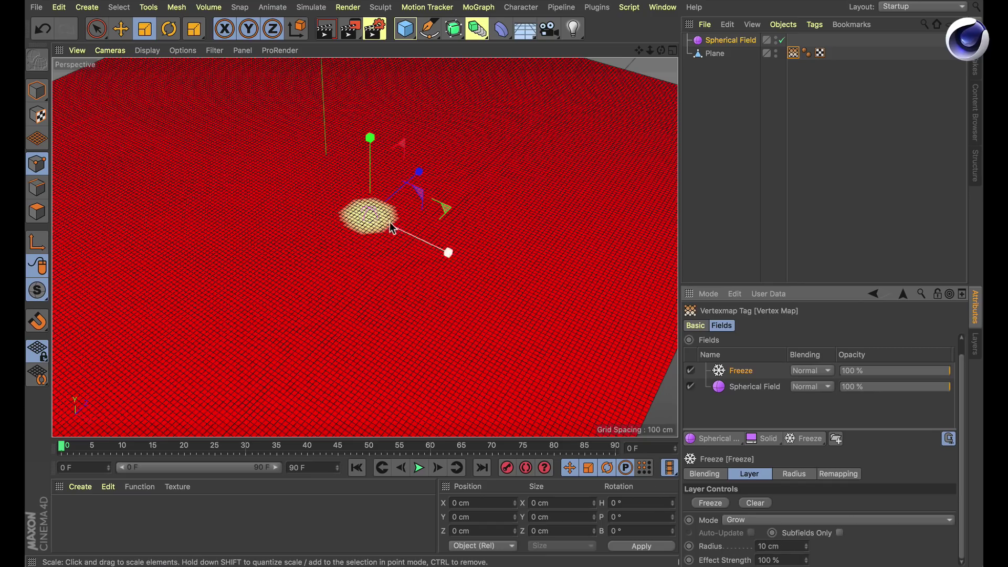
pyautogui.click(794, 474)
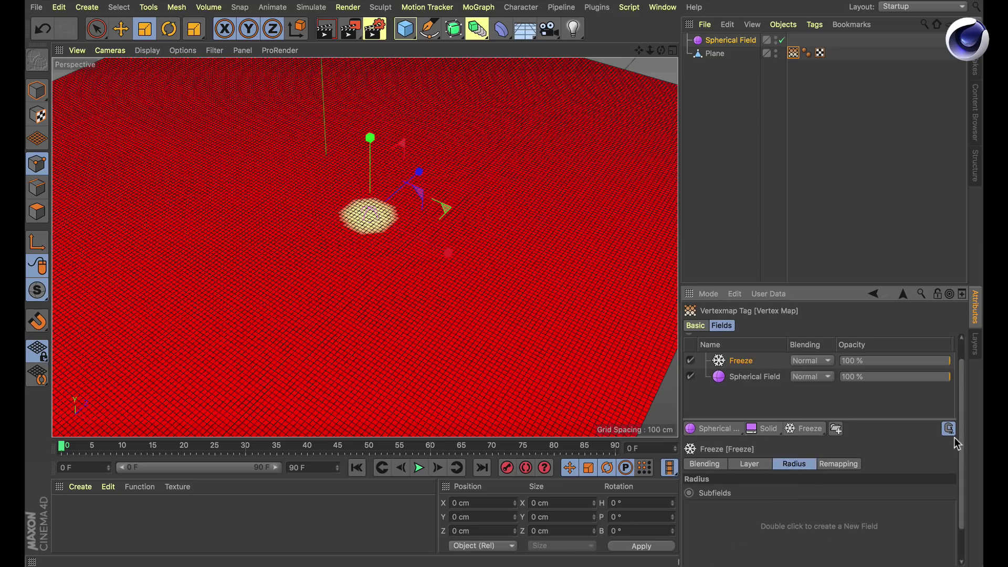
pyautogui.scroll(-3, 958, 493)
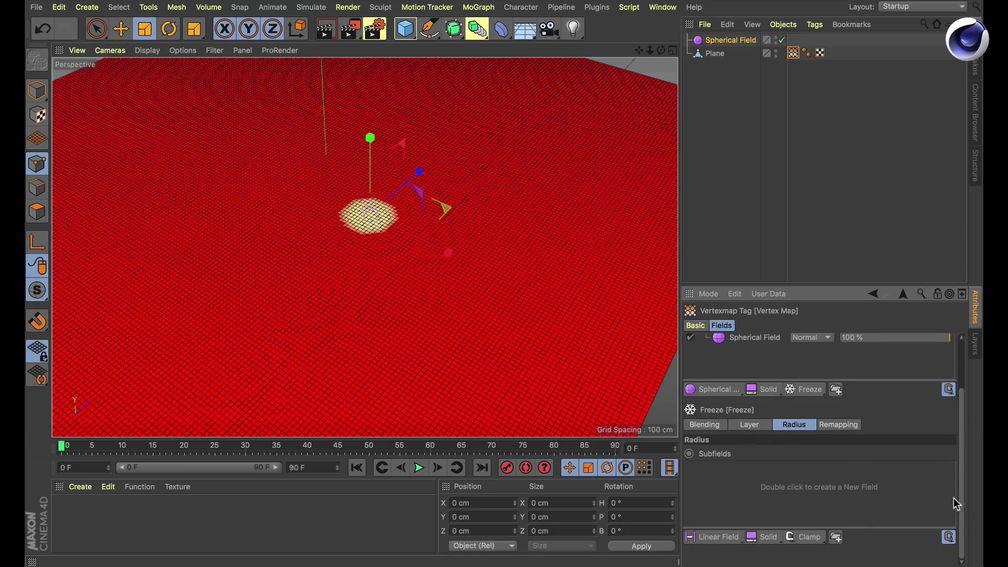
pyautogui.click(737, 541)
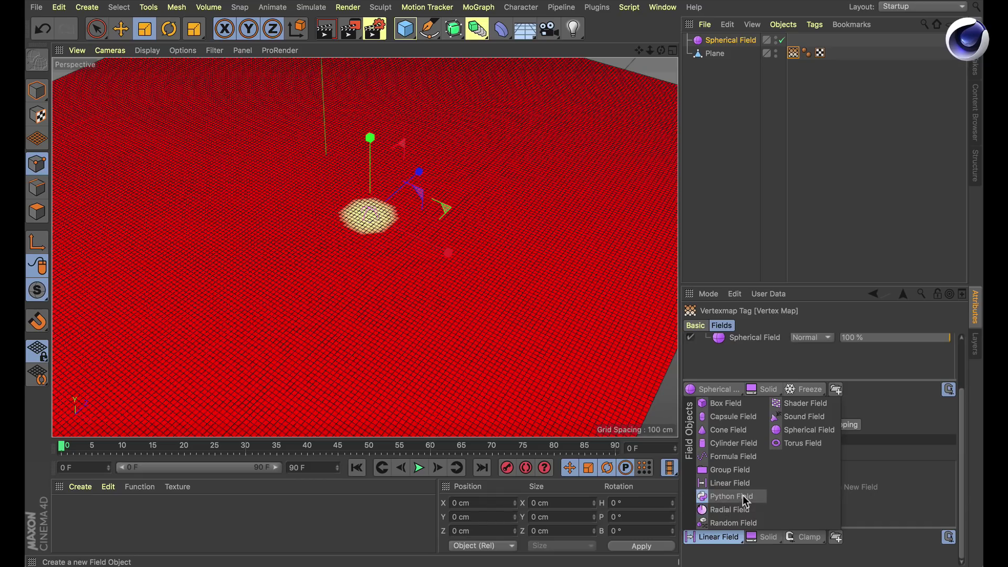
pyautogui.click(740, 523)
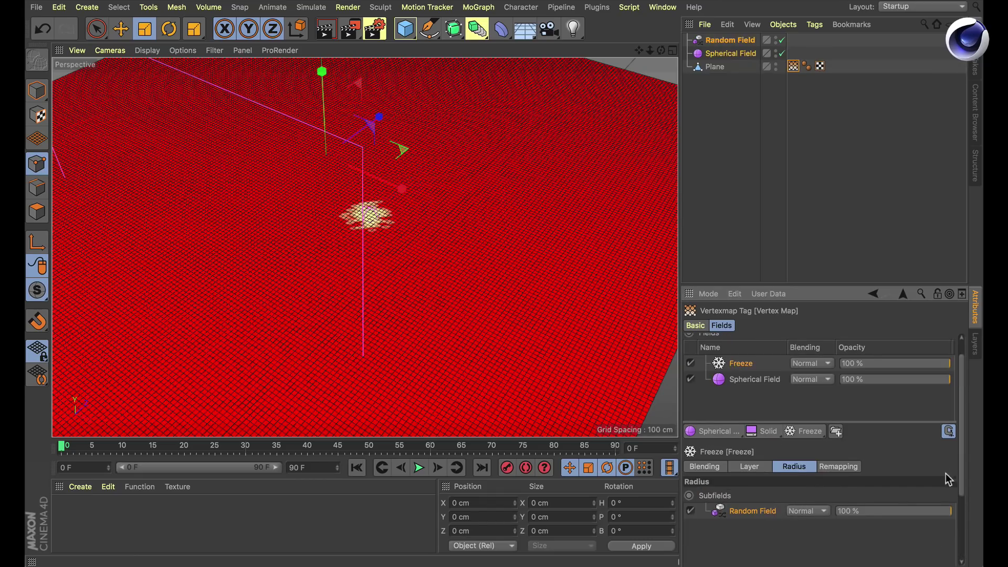
pyautogui.scroll(-5, 961, 452)
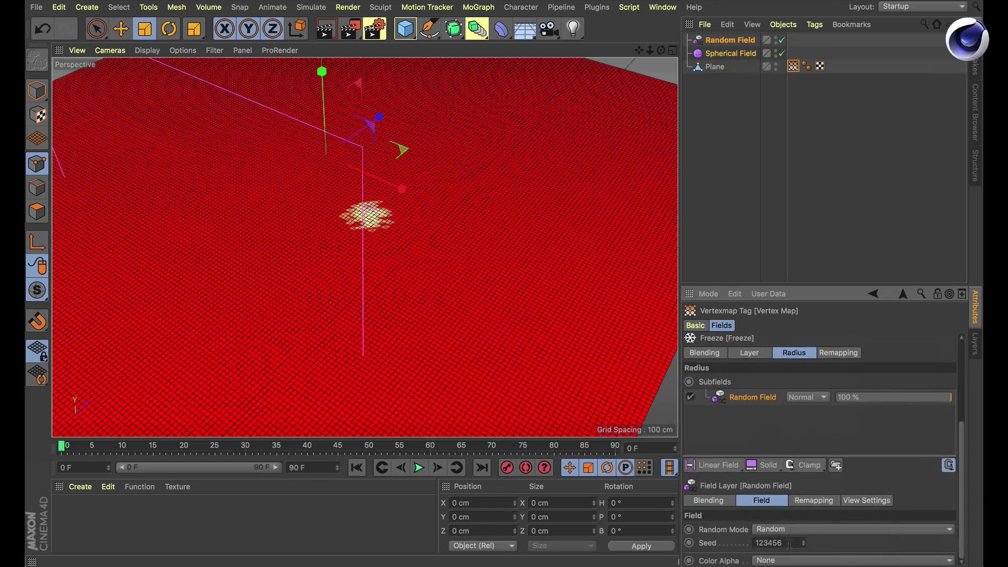
pyautogui.click(798, 560)
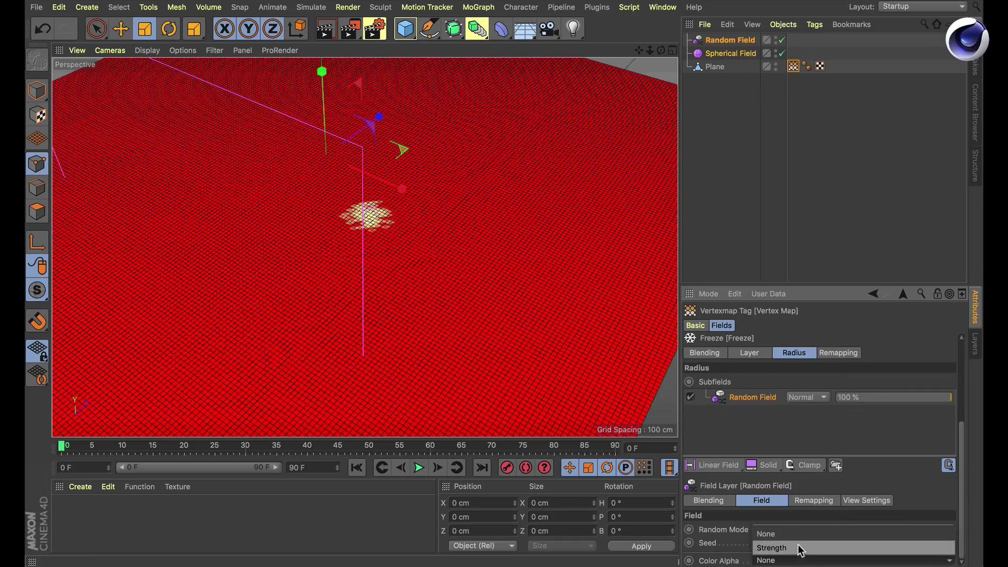
pyautogui.click(966, 492)
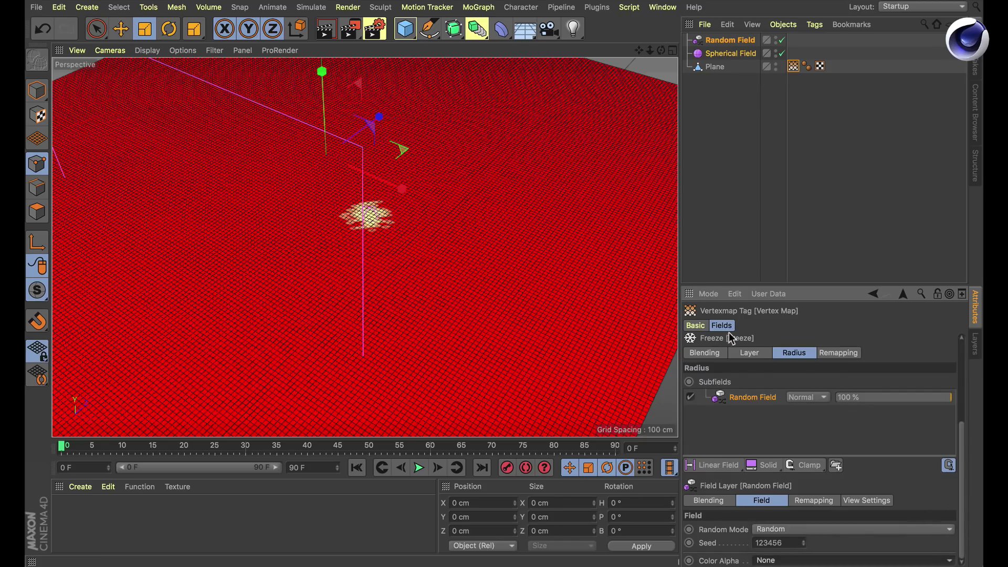
# Set the Random Field's random mode to Noise.
pyautogui.click(729, 40)
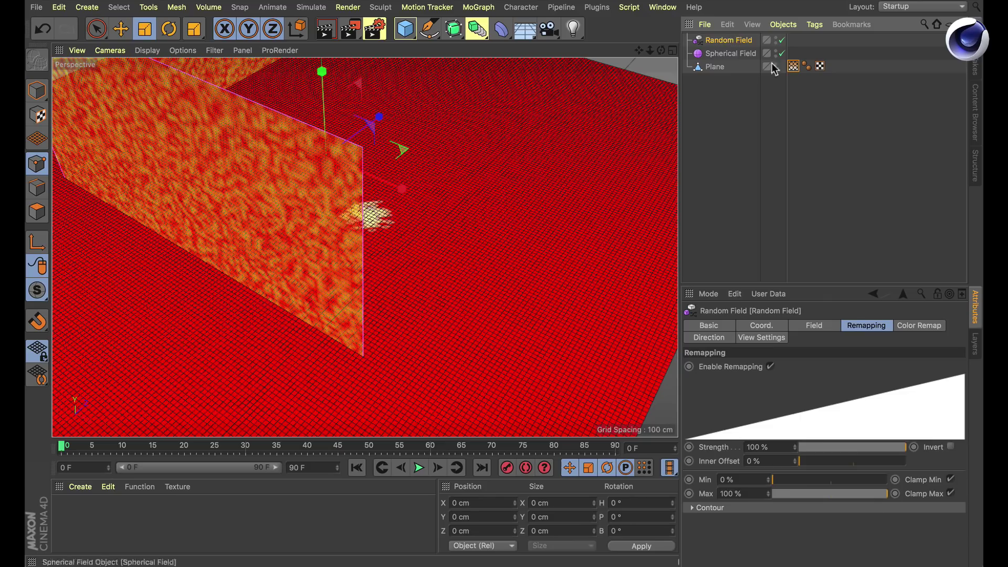
pyautogui.click(808, 326)
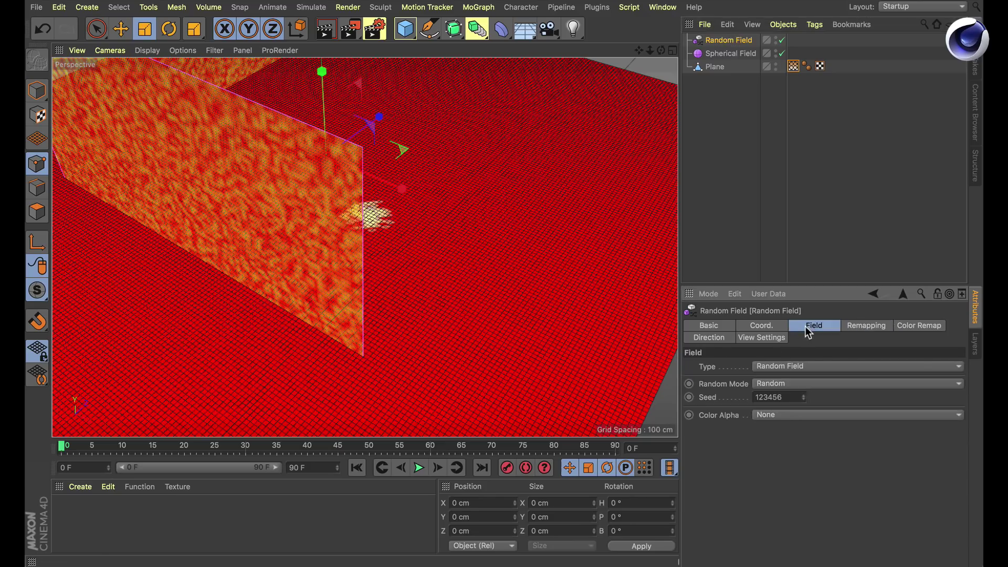
pyautogui.click(769, 384)
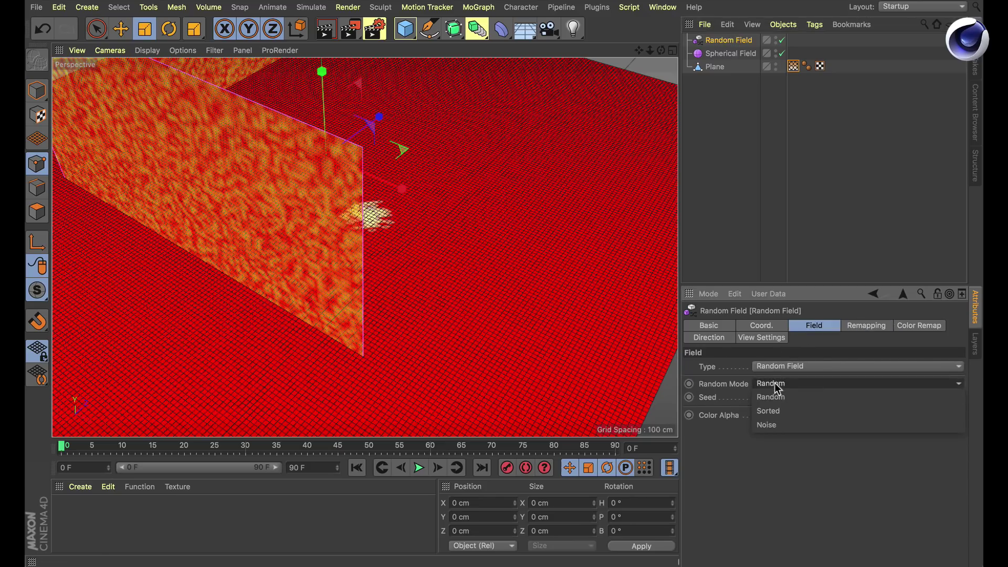
pyautogui.click(797, 408)
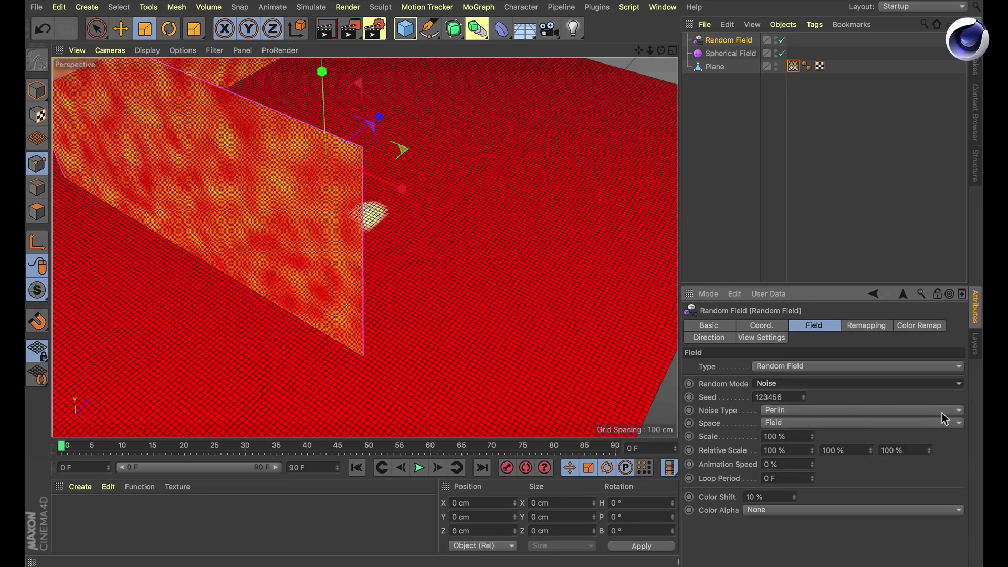
# Try noise scales of 400 % and 200 % on the Random Field and play the animation to judge the growth.
pyautogui.click(784, 435)
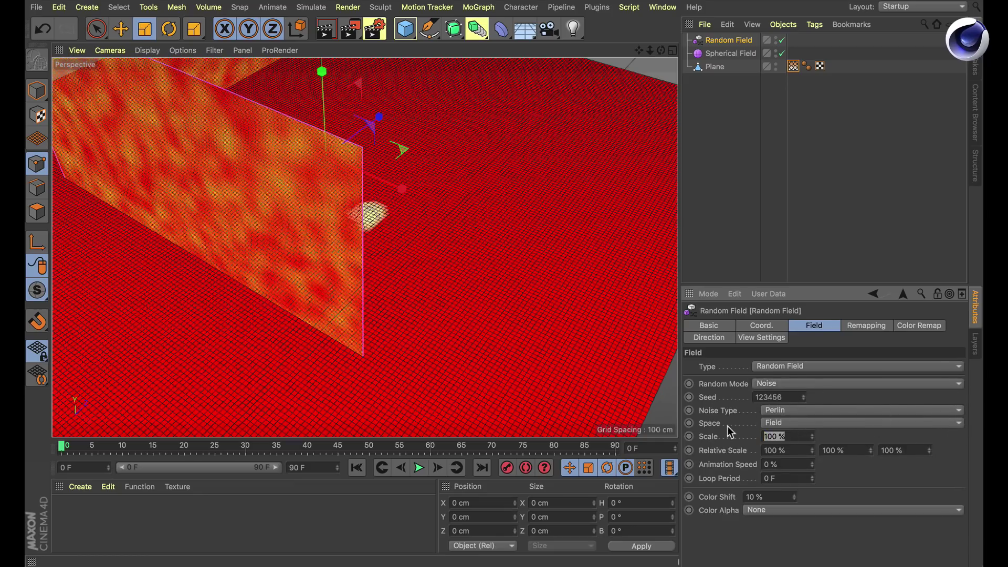
pyautogui.write('400')
pyautogui.press('Return')
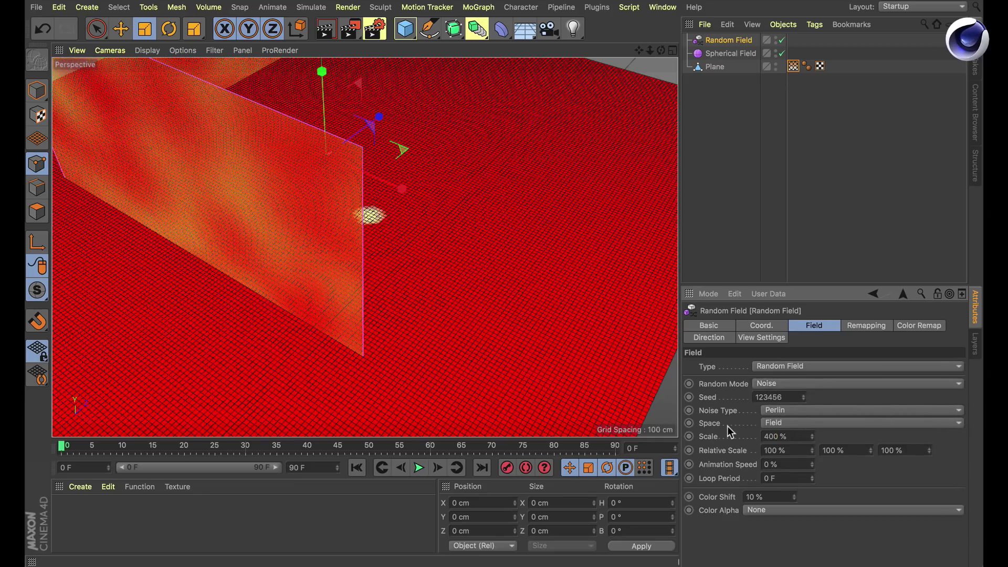
pyautogui.write('200')
pyautogui.press('Return')
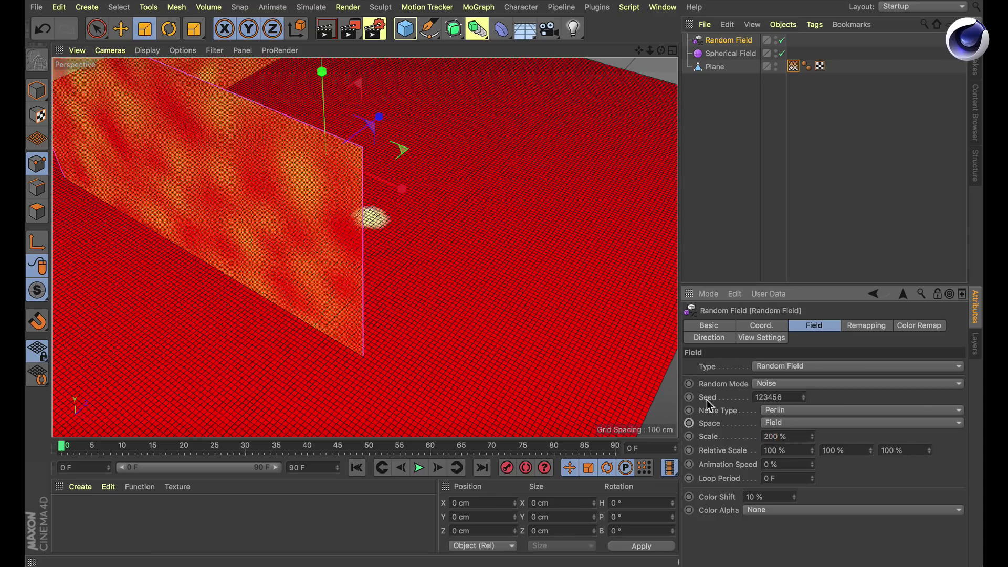
pyautogui.click(419, 467)
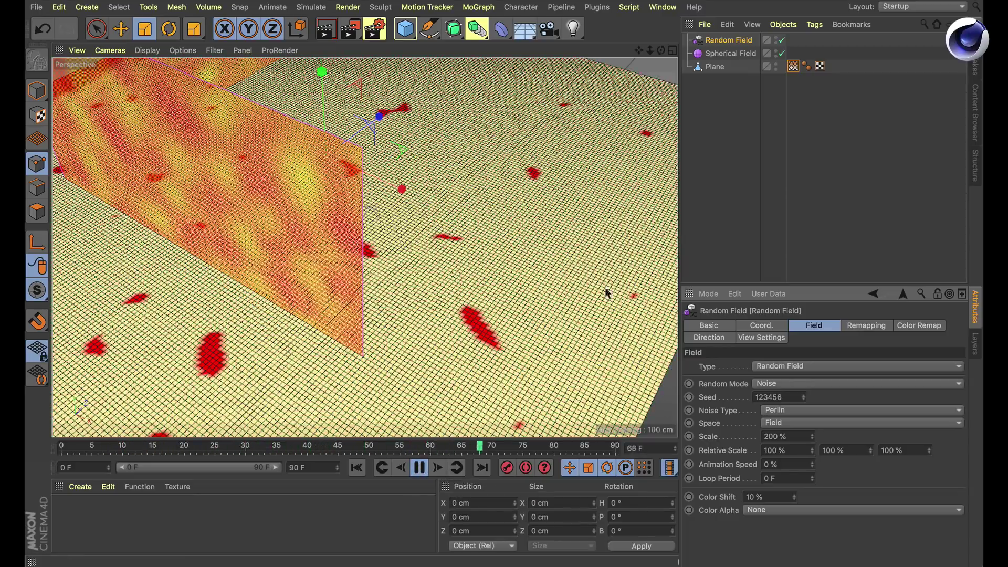
# Set the Random Field's noise scale to 150 %, let the growth play and stop the playback.
pyautogui.doubleClick(774, 436)
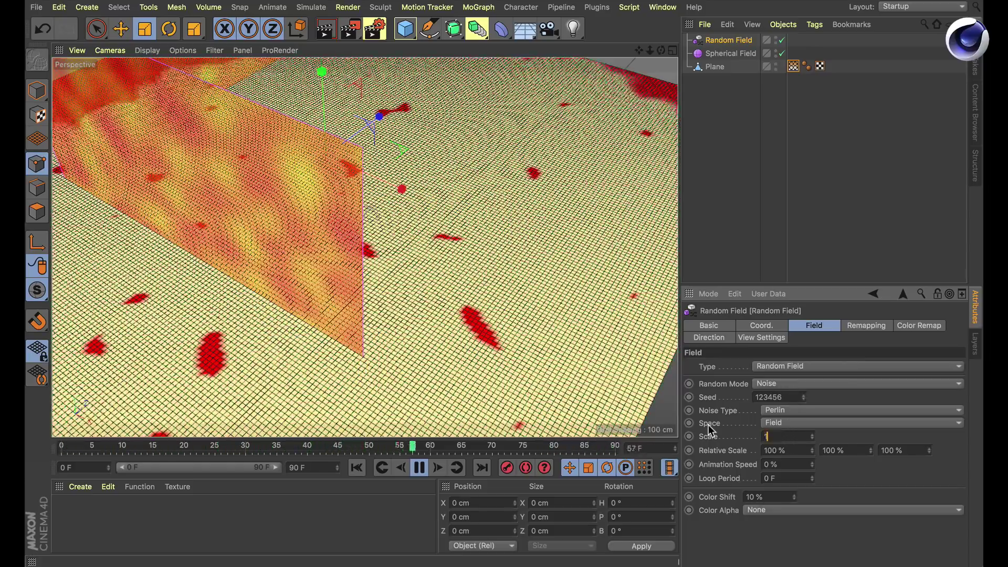
pyautogui.write('150')
pyautogui.press('Return')
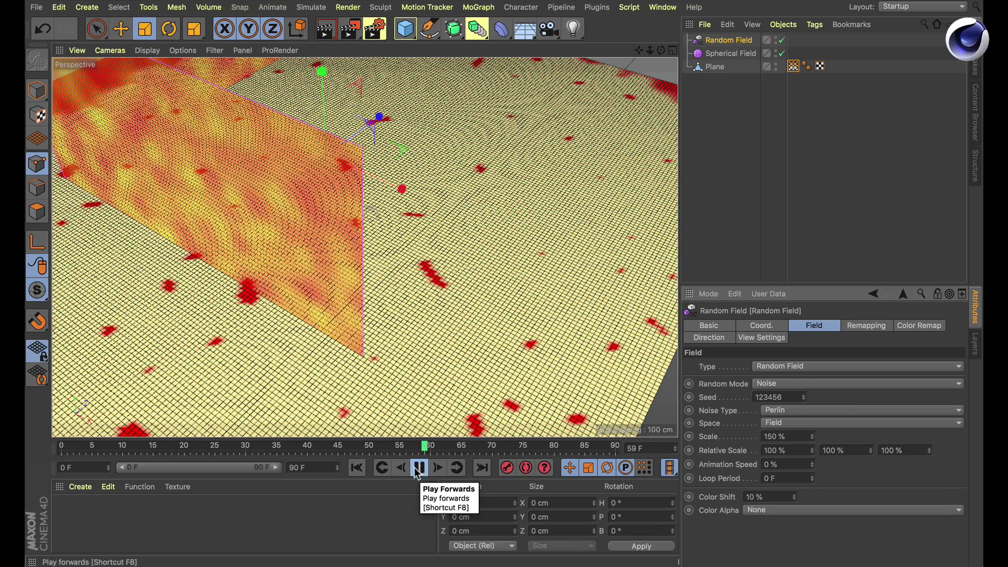
pyautogui.click(420, 468)
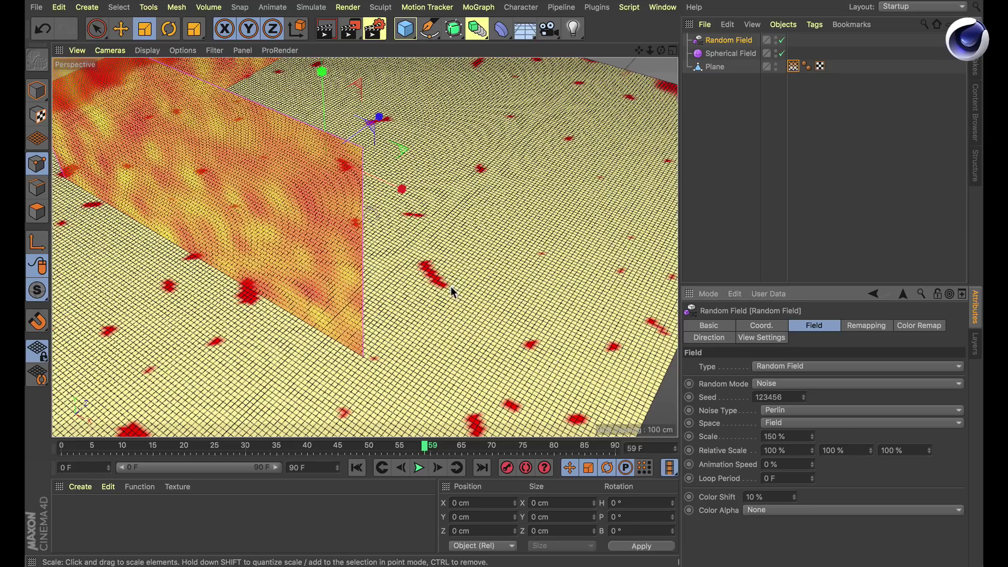
# Switch to Finder, open 14_direction_Field.c4d and move its Spline to about X -17 cm, Z 147 cm.
pyautogui.press('super+Tab')
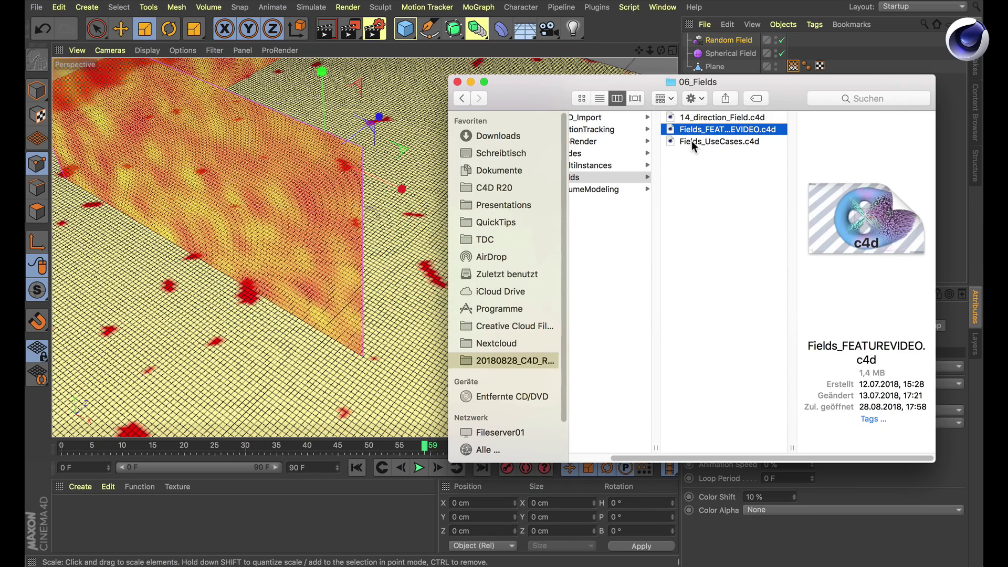
pyautogui.moveTo(698, 118); pyautogui.dragTo(362, 125)
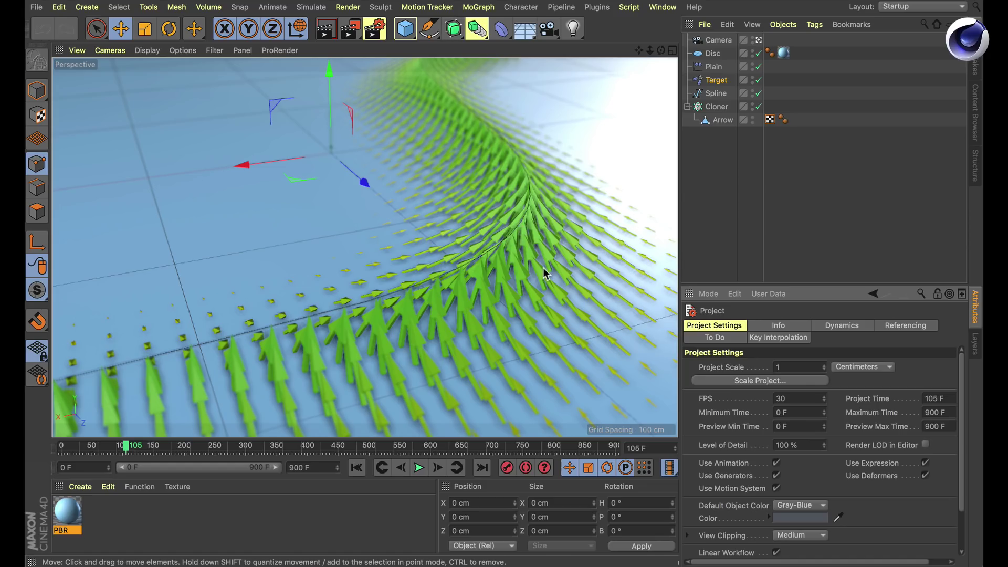
pyautogui.click(715, 93)
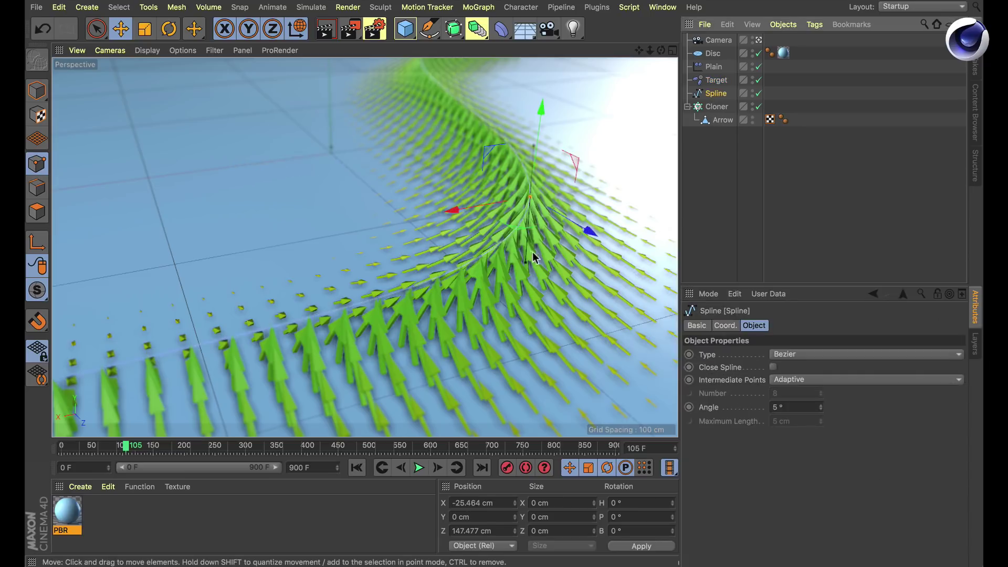
pyautogui.moveTo(518, 231); pyautogui.dragTo(497, 236)
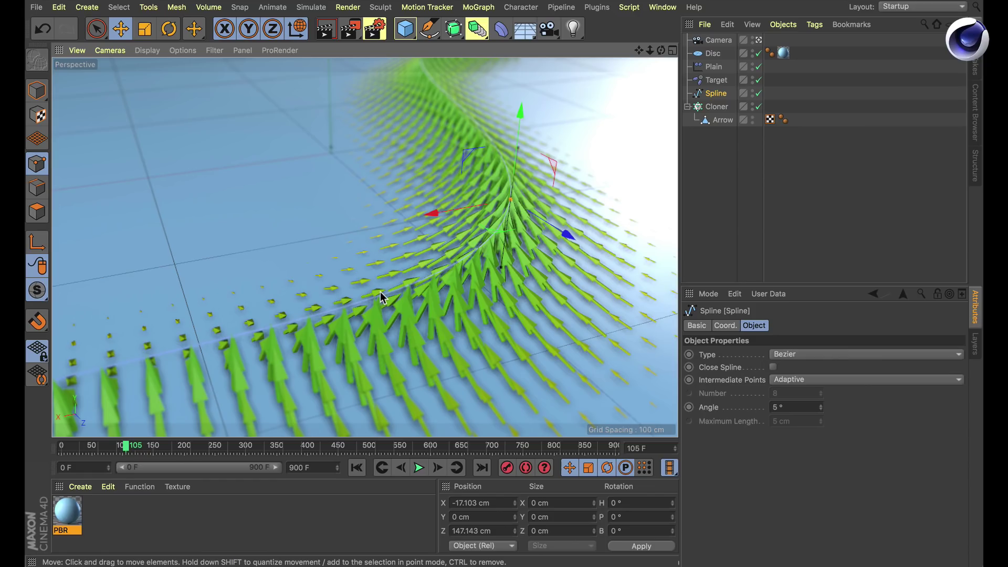
# Switch to Finder and open Fields_UseCases.c4d from the 06_Fields folder.
pyautogui.press('super+Tab')
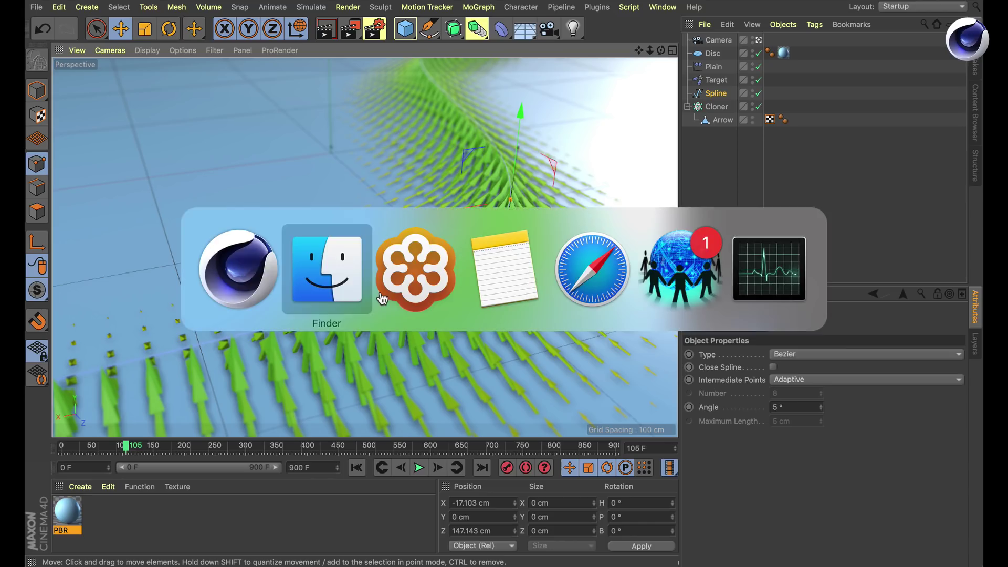
pyautogui.click(342, 280)
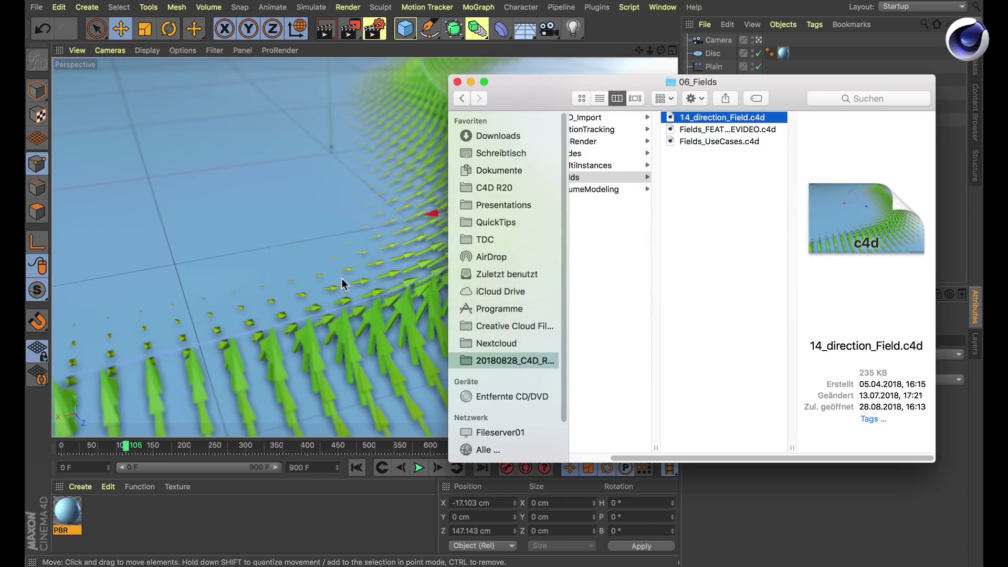
pyautogui.click(710, 141)
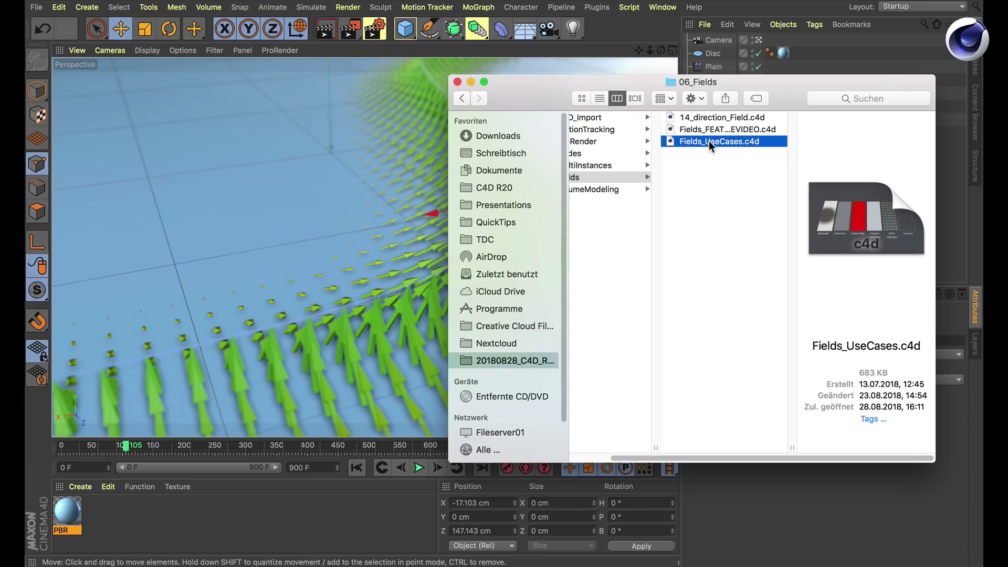
pyautogui.doubleClick(709, 141)
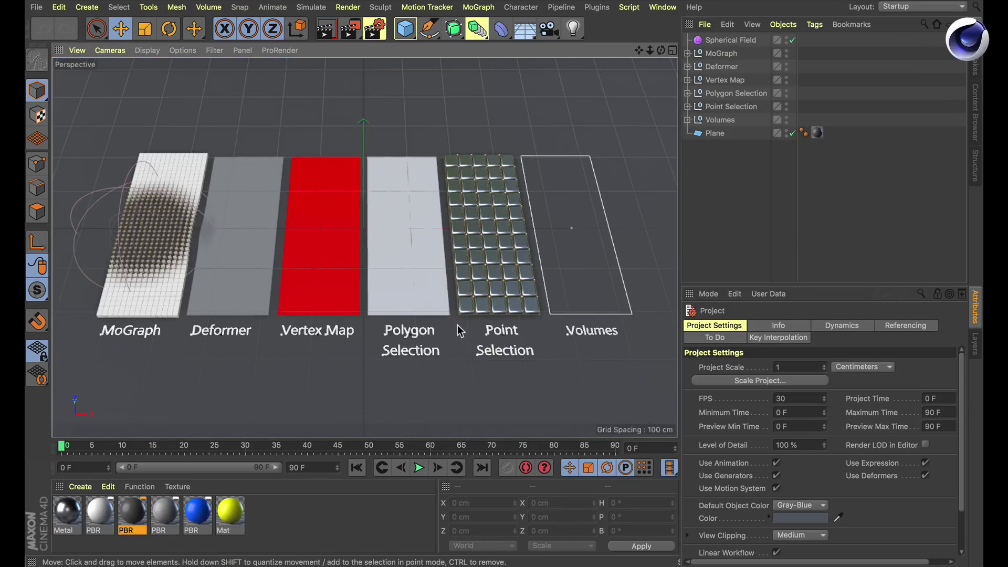
# Nudge the Spherical Field to about X -464 cm, Z -7 cm, and inspect the MoGraph group's Matrix object and Plain effector falloff.
pyautogui.click(734, 40)
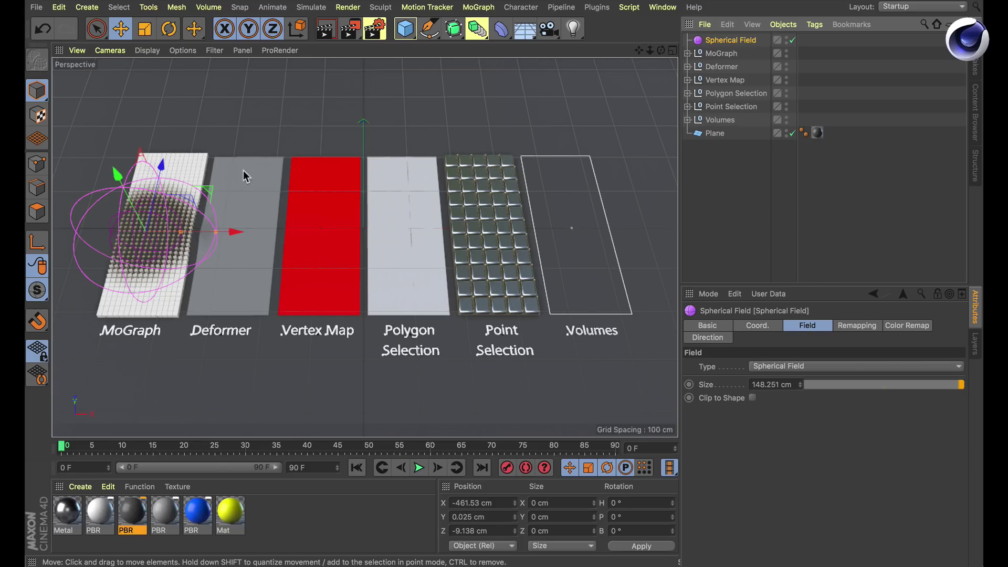
pyautogui.moveTo(206, 191); pyautogui.dragTo(213, 160)
pyautogui.click(687, 53)
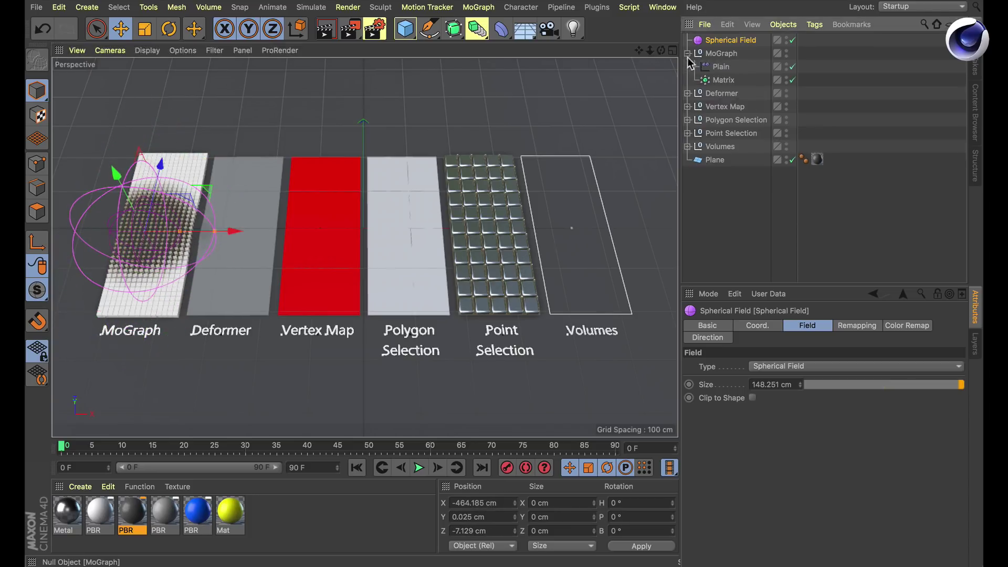
pyautogui.click(719, 81)
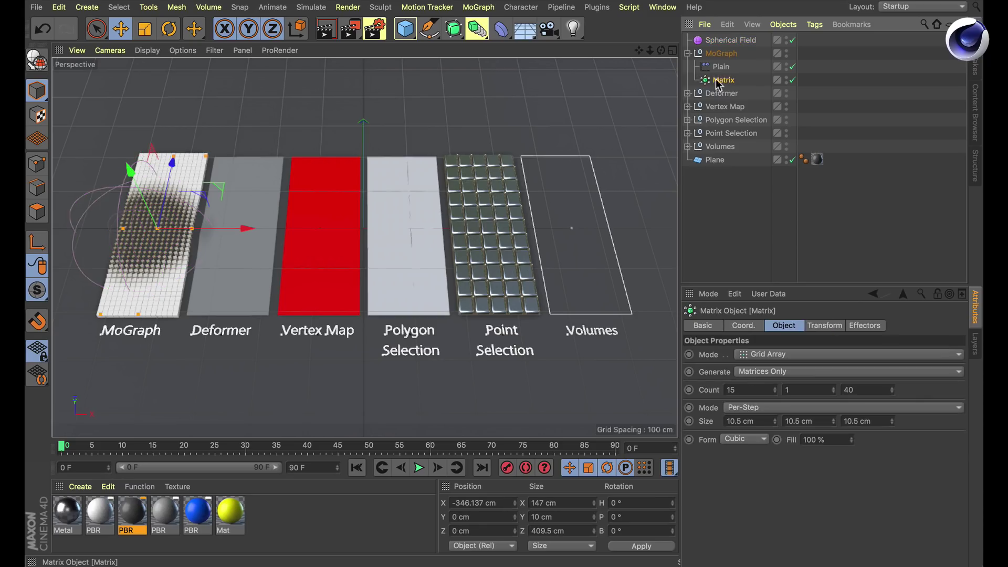
pyautogui.click(721, 66)
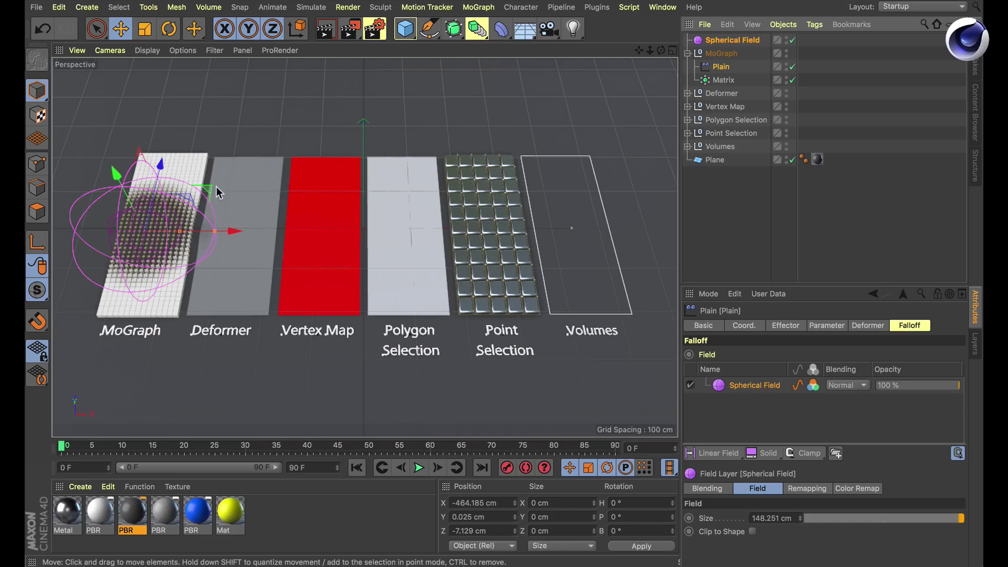
# Move the Spherical Field onto the Deformer plane at about X -278 cm, Z -23 cm, and expand the Deformer group.
pyautogui.moveTo(207, 190); pyautogui.dragTo(289, 181)
pyautogui.click(687, 53)
pyautogui.click(687, 66)
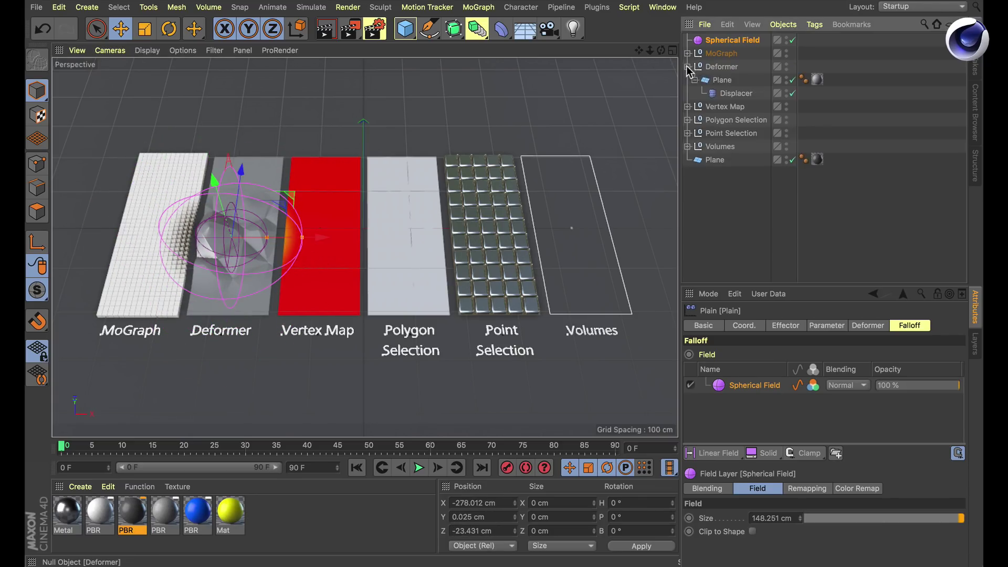
# Show the Displacer's falloff settings and shift the Spherical Field to about X -284 cm, Z -21 cm.
pyautogui.click(716, 79)
pyautogui.click(737, 94)
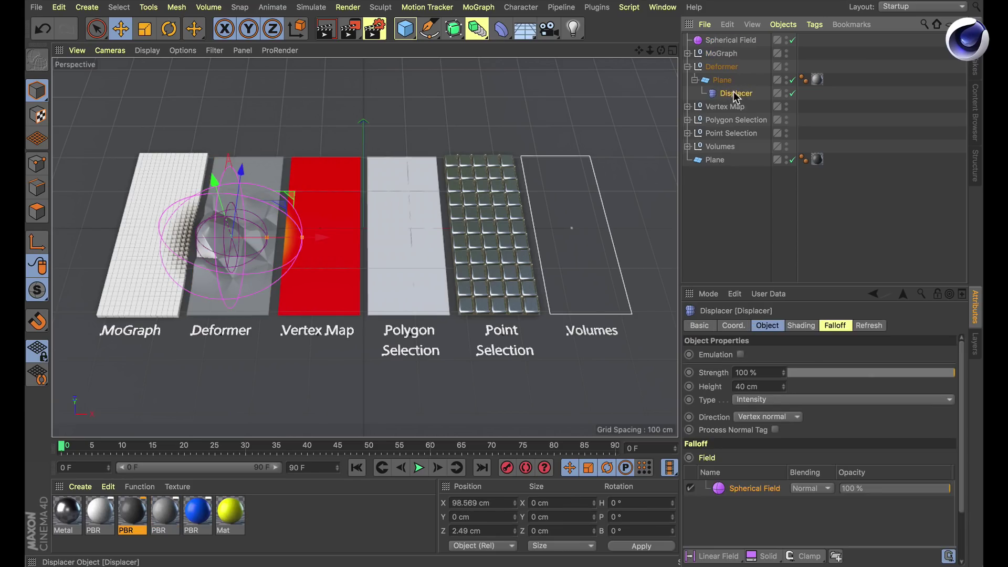
pyautogui.click(836, 326)
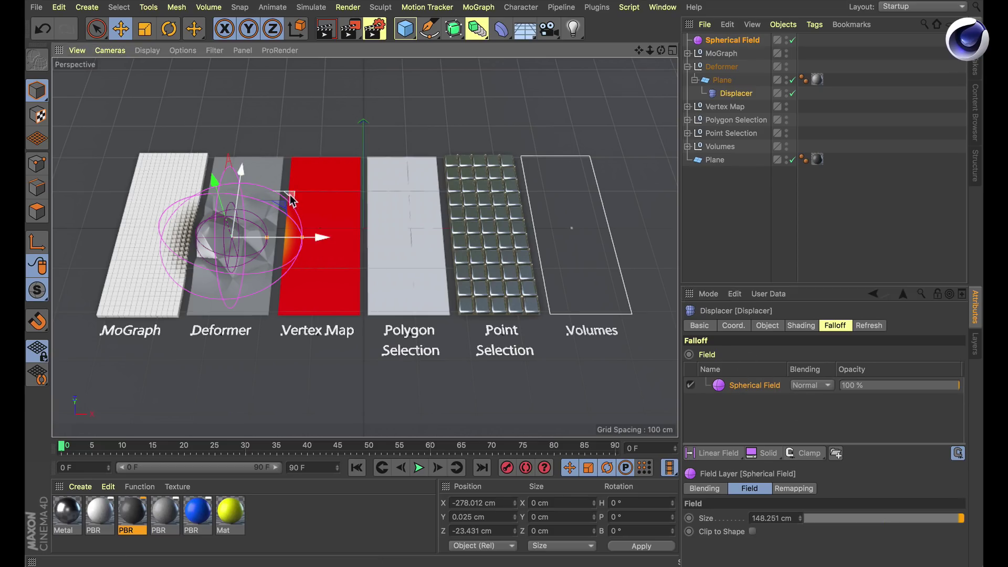
pyautogui.moveTo(291, 181)
pyautogui.mouseDown()
pyautogui.moveTo(290, 171)
pyautogui.moveTo(278, 205)
pyautogui.moveTo(220, 191)
pyautogui.moveTo(244, 198)
pyautogui.moveTo(266, 235)
pyautogui.moveTo(288, 175)
pyautogui.moveTo(288, 199)
pyautogui.moveTo(289, 191)
pyautogui.mouseUp()
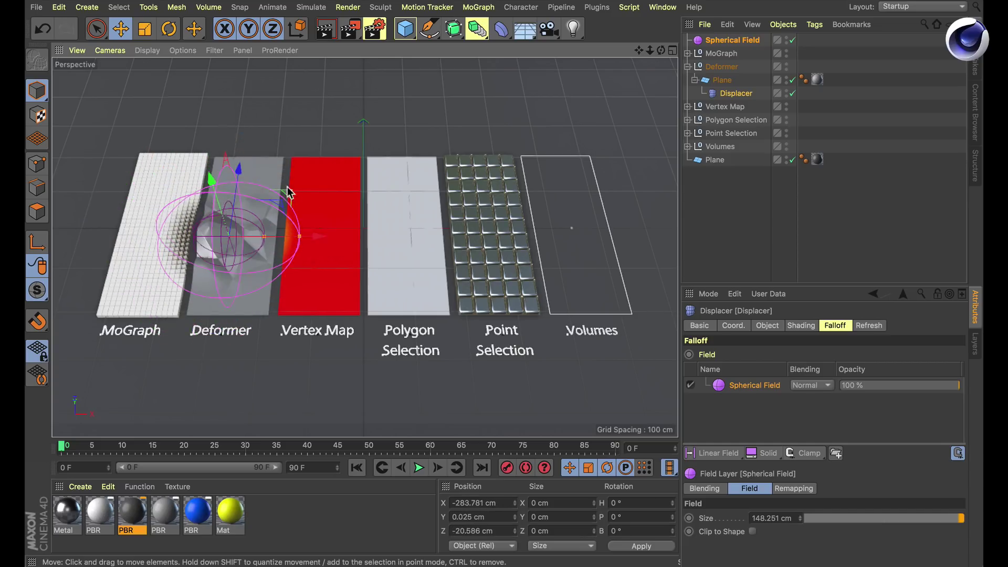
# Collapse the Deformer group, expand the Vertex Map group and show the fields of Plane.1's vertex map tag.
pyautogui.click(687, 66)
pyautogui.click(687, 79)
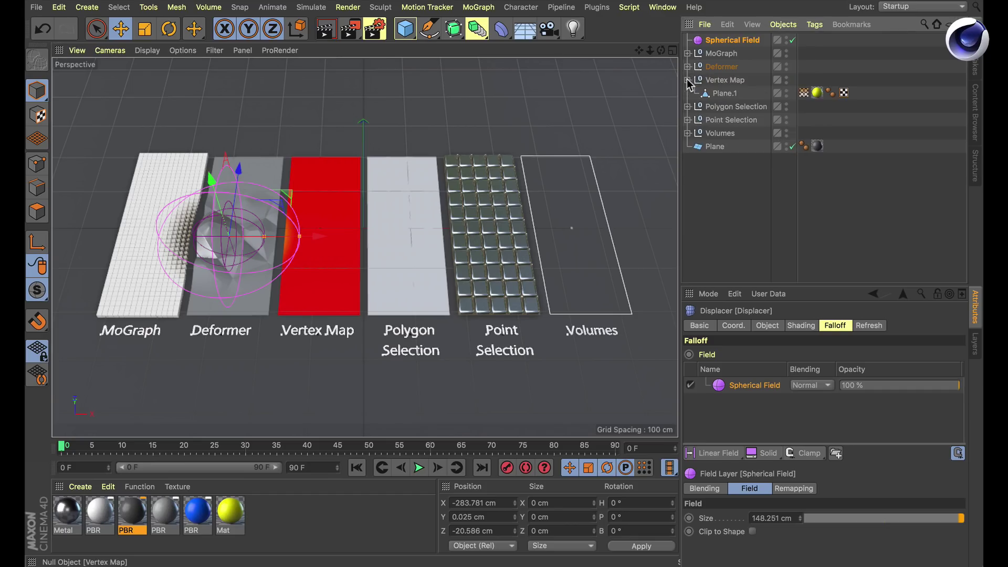
pyautogui.click(803, 93)
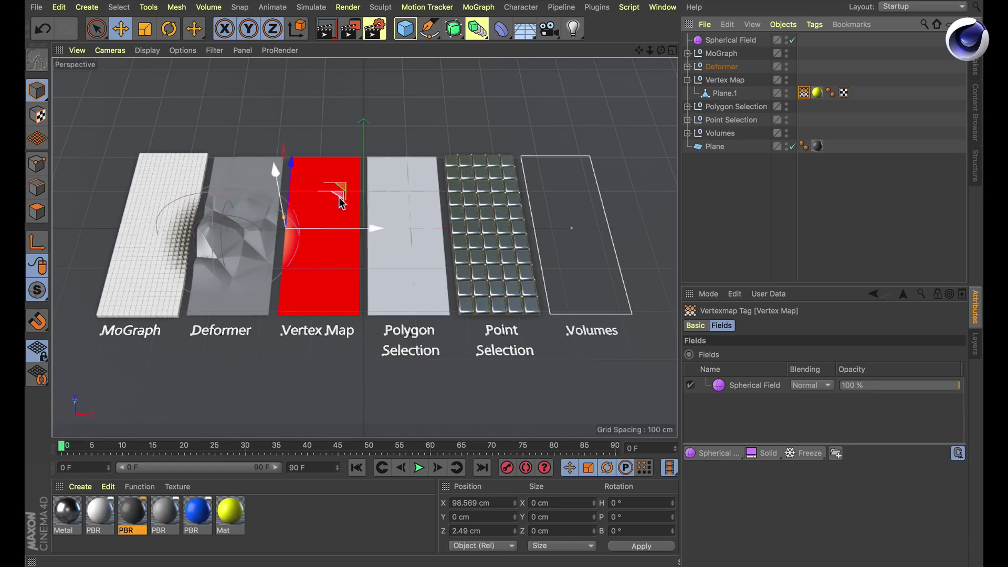
pyautogui.moveTo(339, 196); pyautogui.dragTo(401, 196)
pyautogui.hotkey('ctrl', 'z')
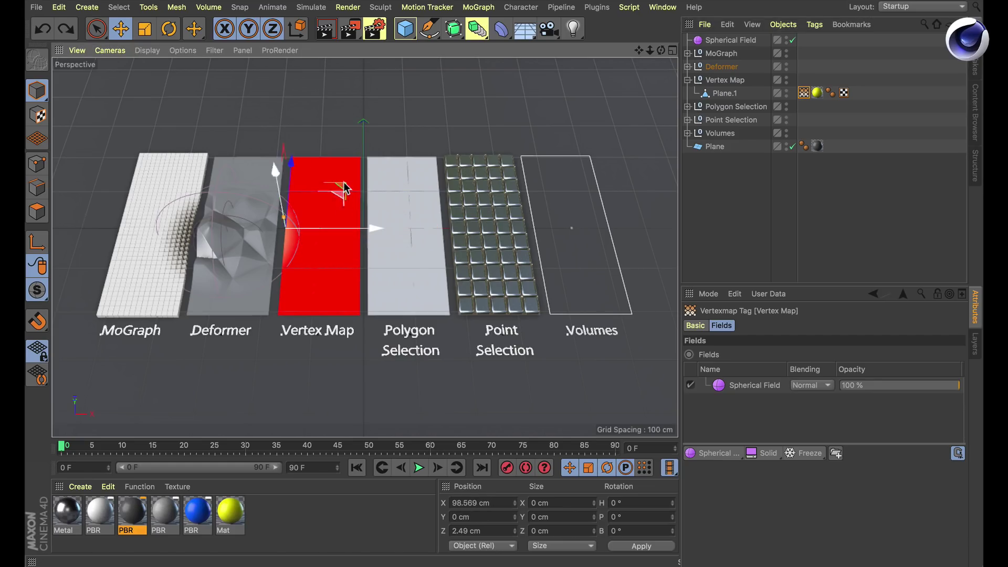
pyautogui.moveTo(344, 185); pyautogui.dragTo(373, 163)
pyautogui.hotkey('ctrl', 'z')
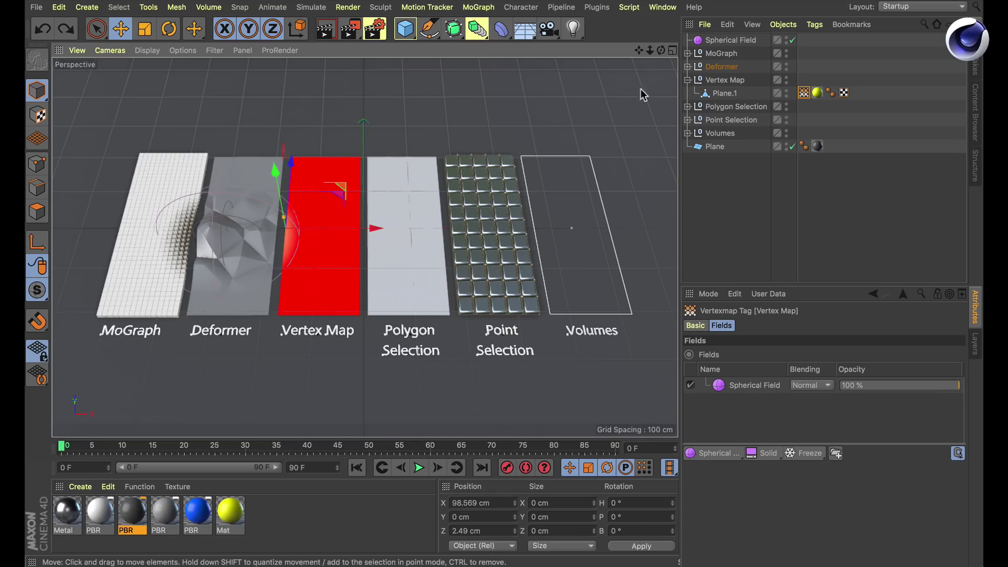
# Move the Spherical Field to about X 75 cm, Z -38 cm, and show the fields of Plane.2's polygon selection tag.
pyautogui.click(730, 40)
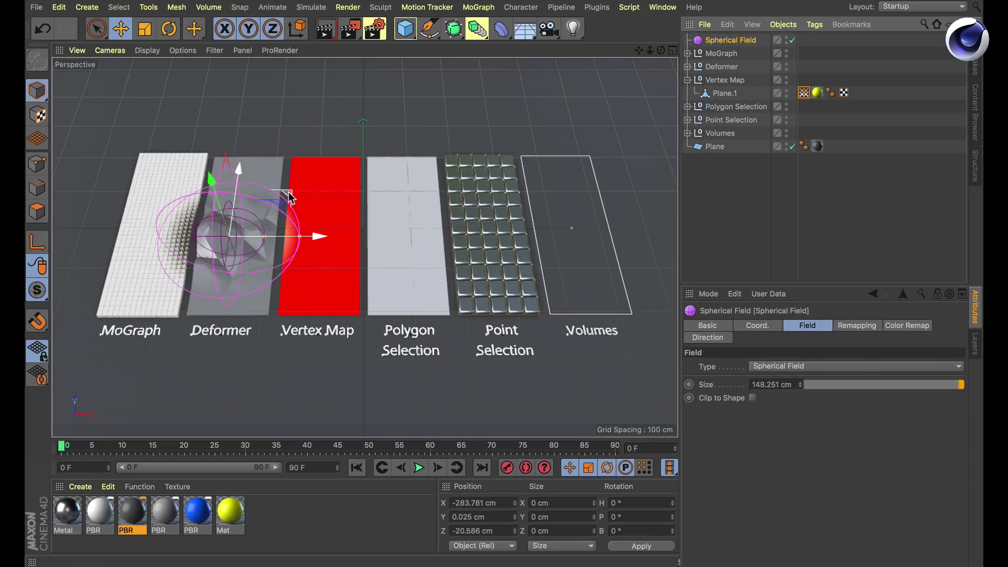
pyautogui.moveTo(290, 198); pyautogui.dragTo(449, 206)
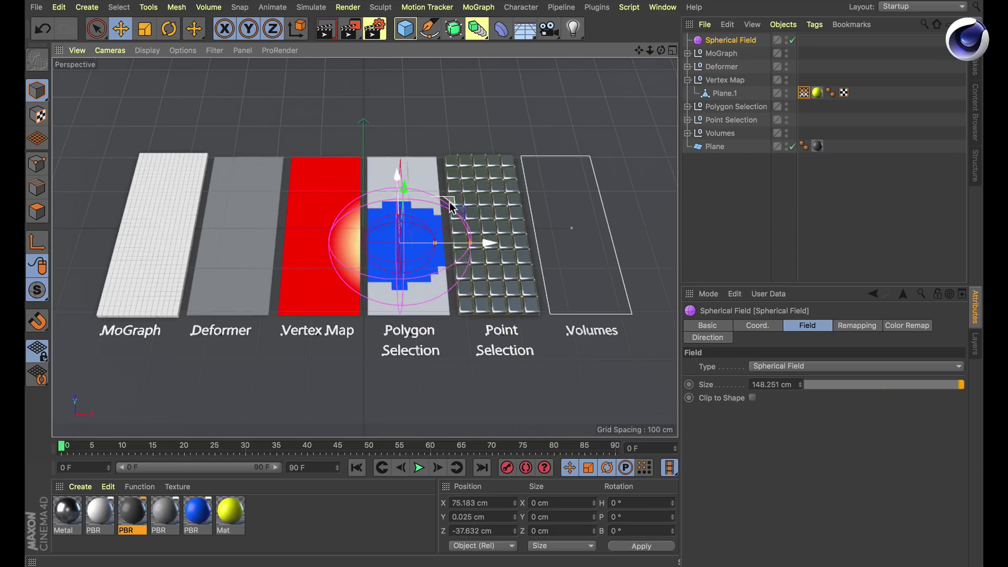
pyautogui.click(687, 80)
pyautogui.click(687, 92)
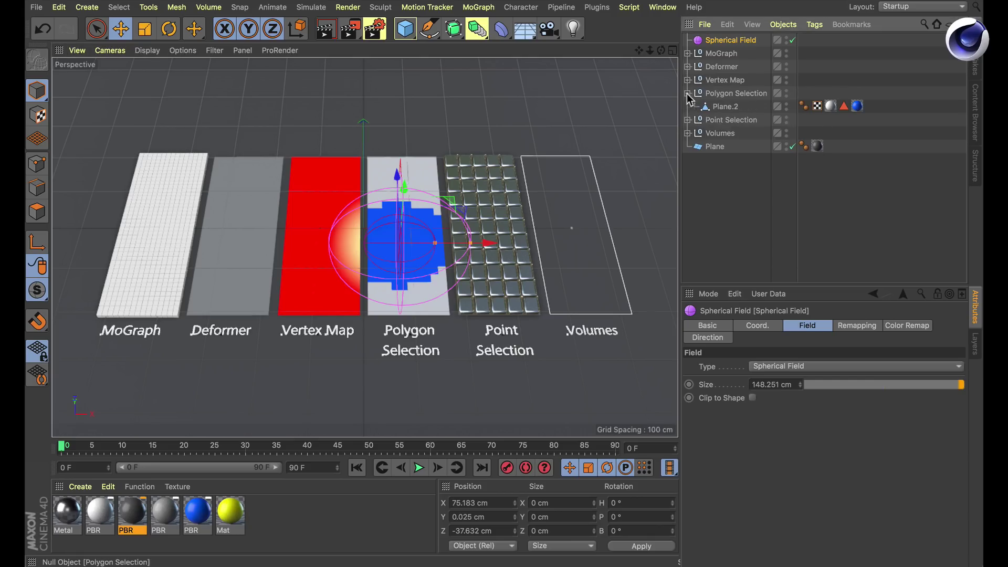
pyautogui.click(843, 106)
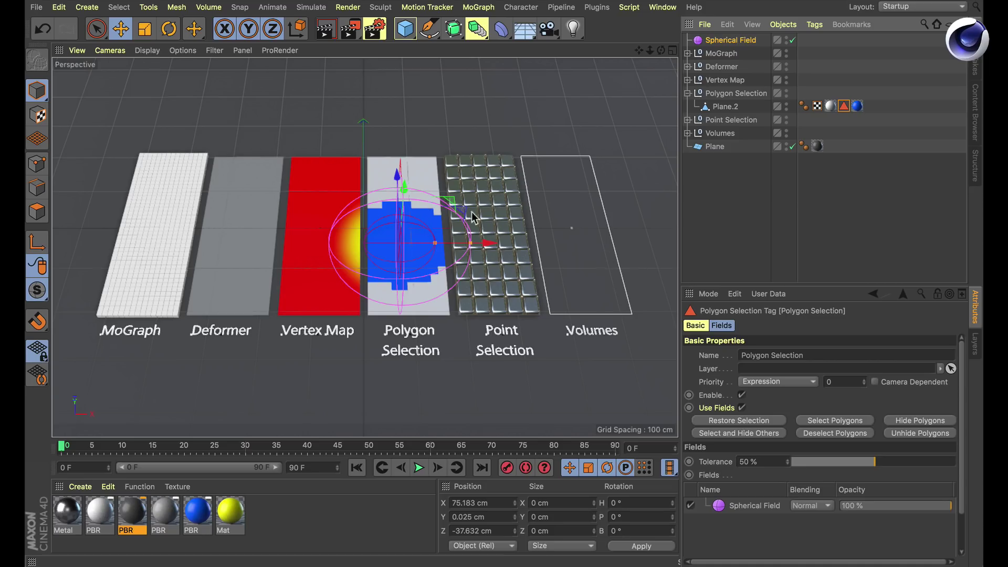
# Move the Spherical Field to about X 237 cm, Z -45 cm, and show the fields of Plane.3's point selection tag.
pyautogui.moveTo(454, 208); pyautogui.dragTo(524, 198)
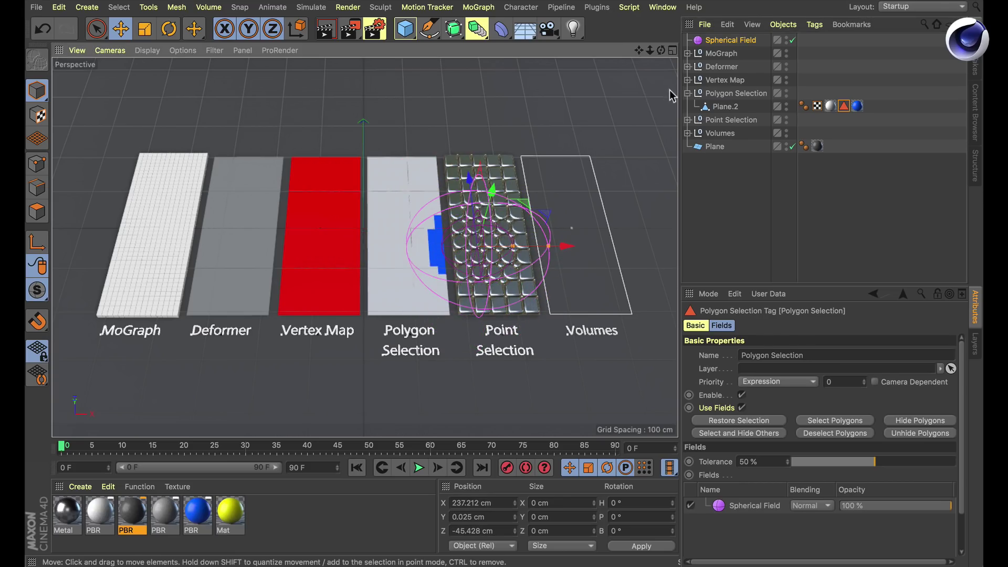
pyautogui.click(687, 93)
pyautogui.click(687, 106)
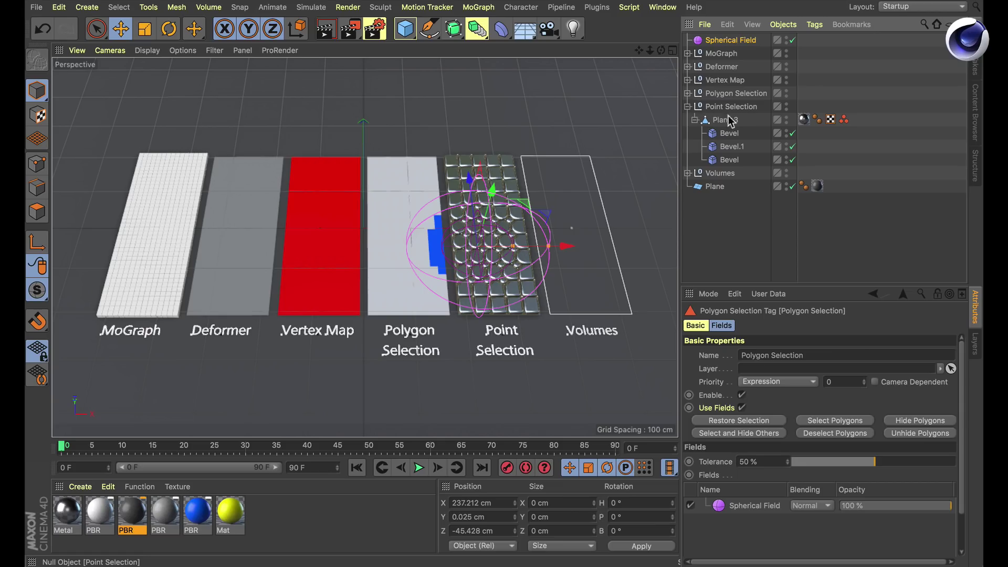
pyautogui.click(728, 121)
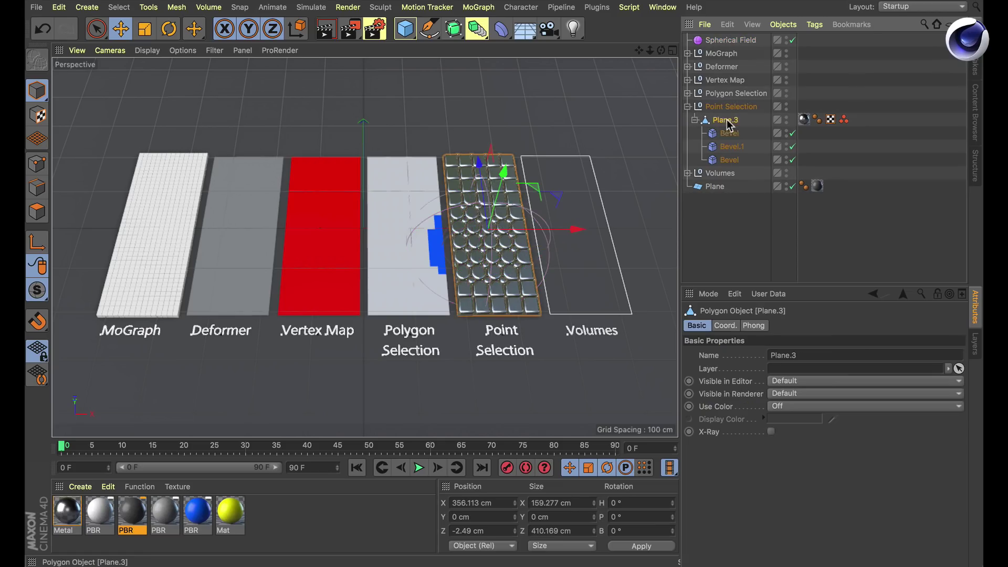
pyautogui.click(843, 119)
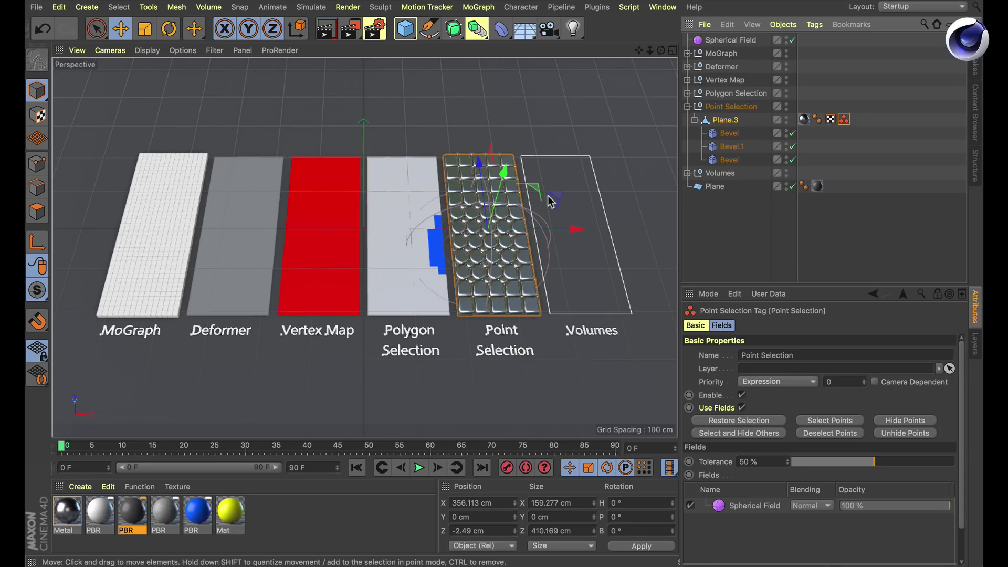
# Move the Spherical Field back onto the Vertex Map plane at about X -82 cm, Z -41 cm, leaving Plane.3 in place.
pyautogui.moveTo(536, 190); pyautogui.dragTo(543, 185)
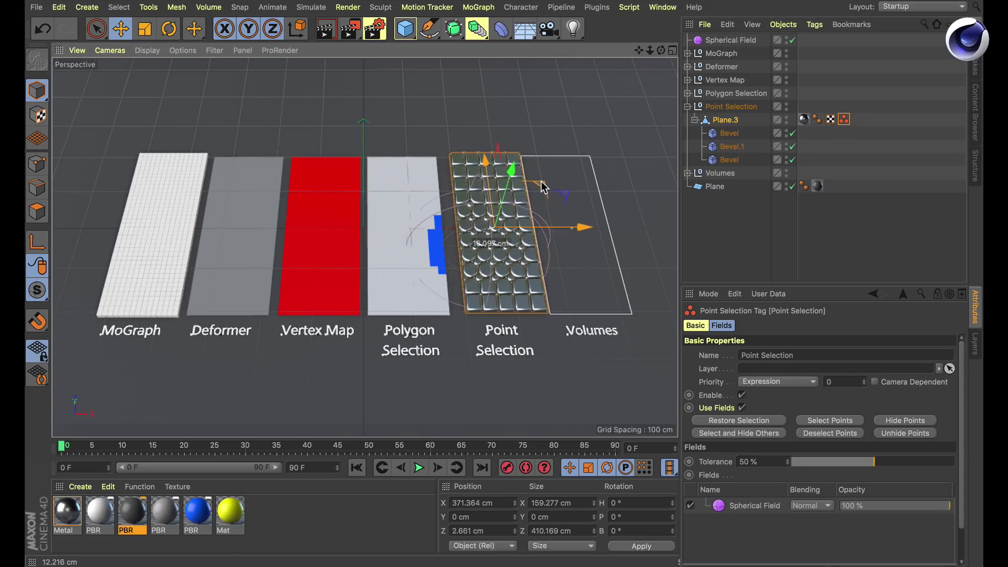
pyautogui.hotkey('ctrl', 'z')
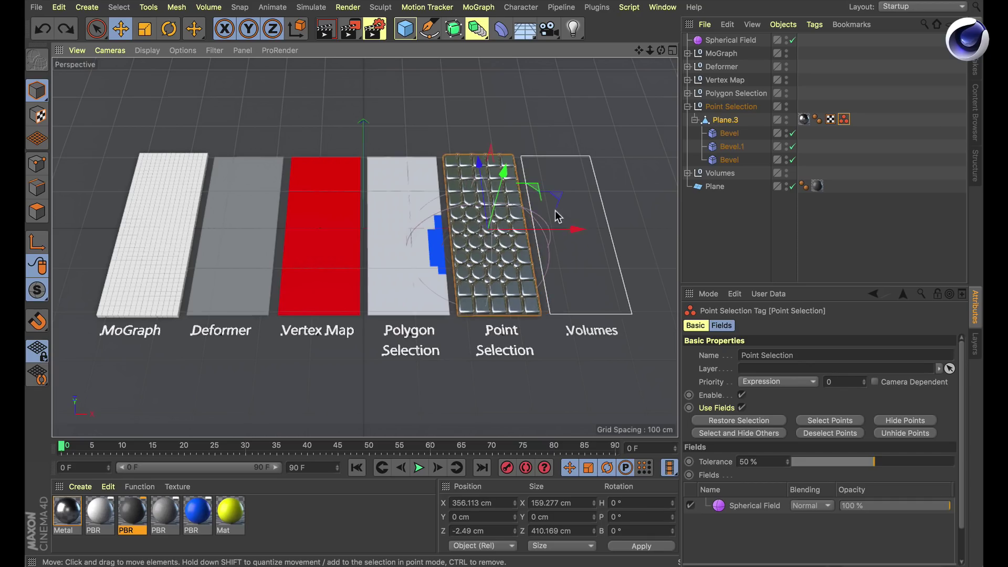
pyautogui.click(721, 40)
pyautogui.moveTo(526, 205); pyautogui.dragTo(379, 201)
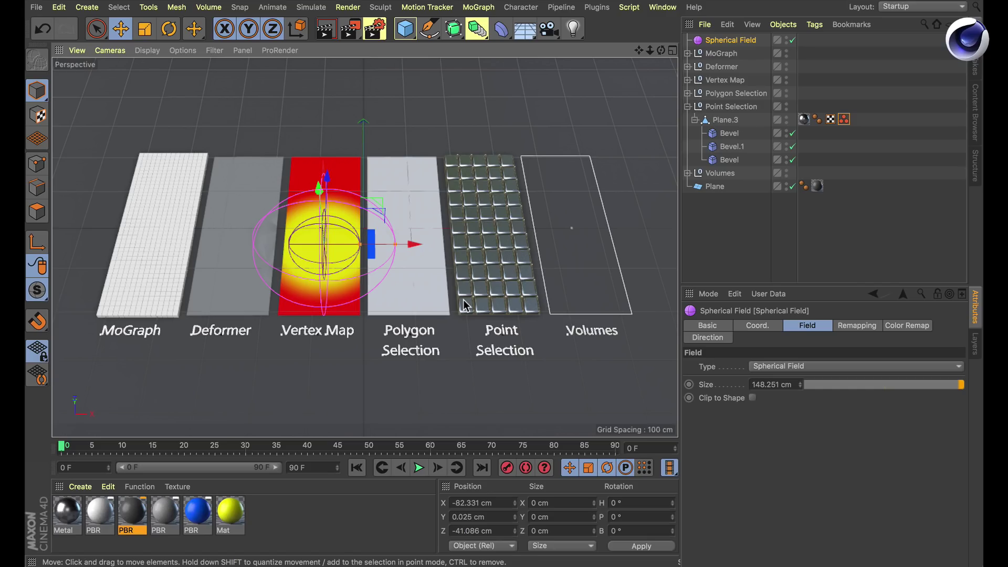
# Start a new project and add a Volume Builder with the volume type Signed Distance Field.
pyautogui.hotkey('ctrl', 'n')
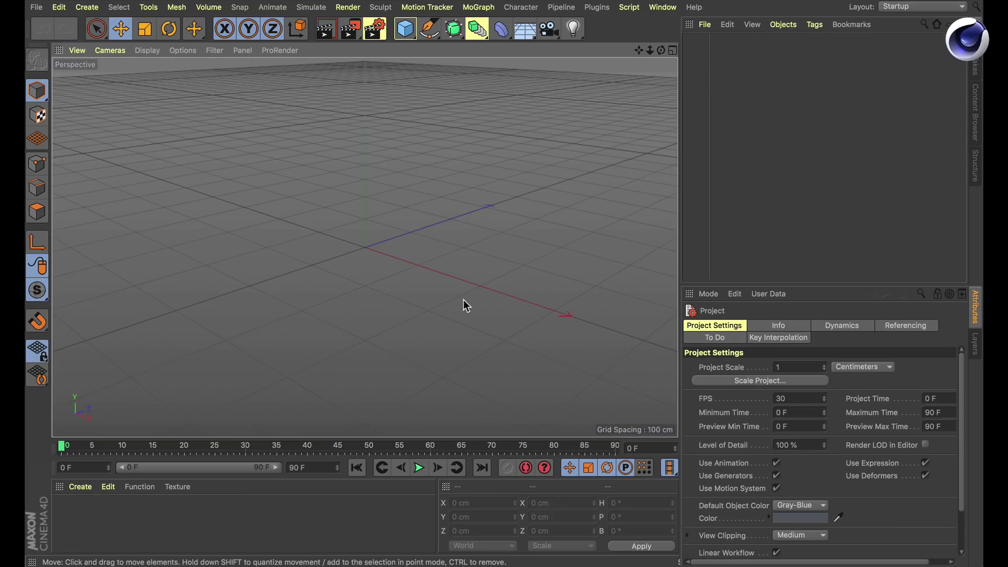
pyautogui.click(212, 9)
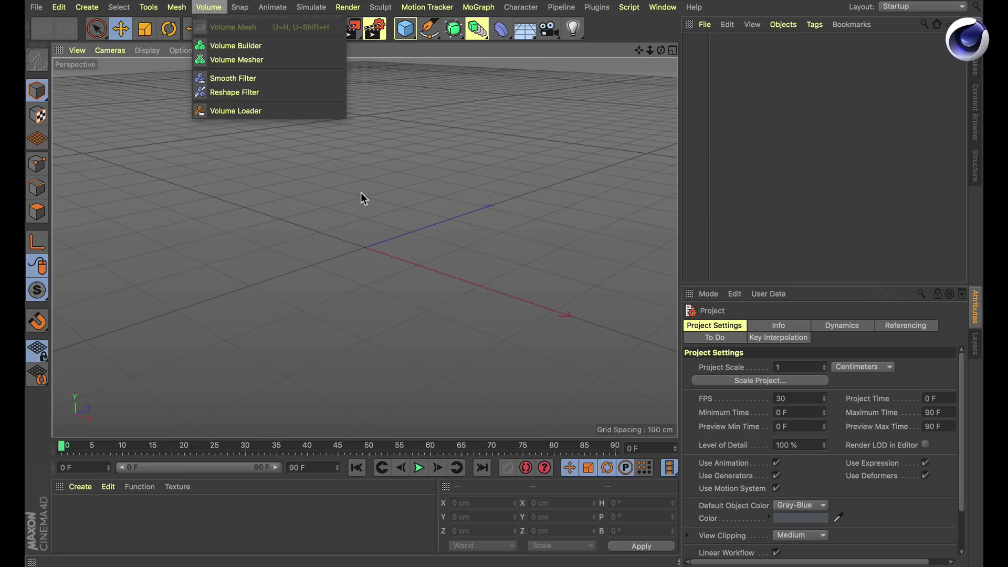
pyautogui.click(261, 45)
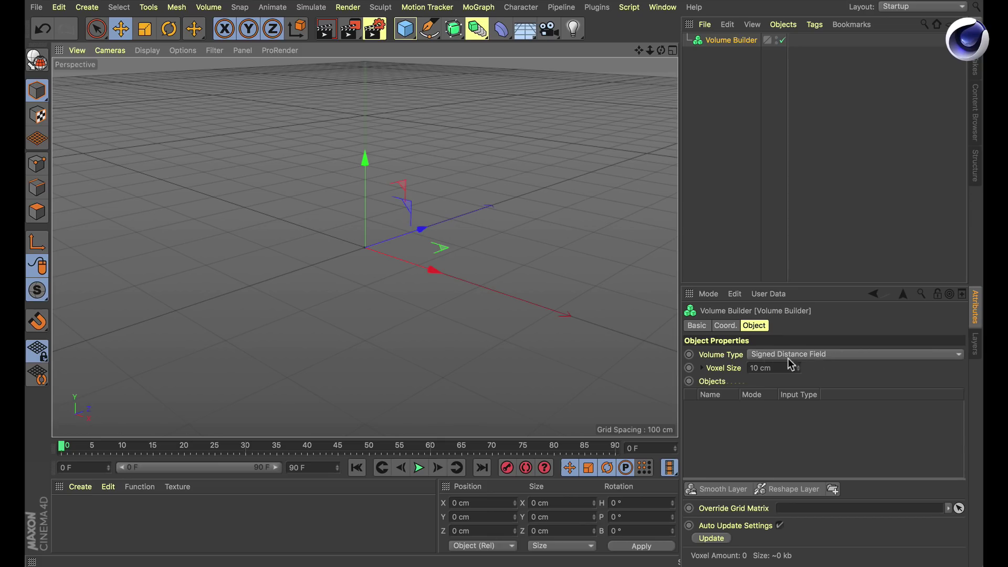
pyautogui.click(828, 355)
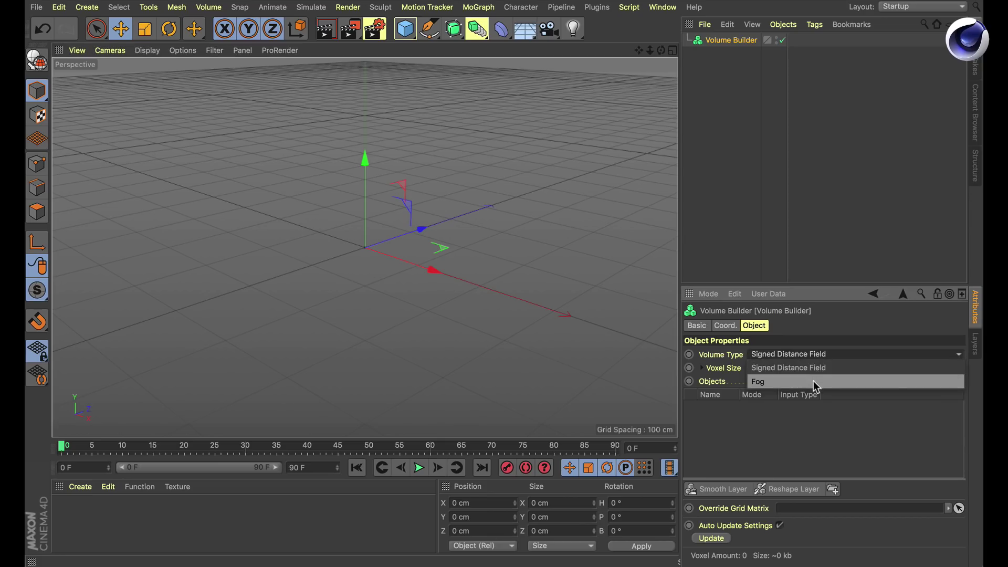
pyautogui.click(774, 370)
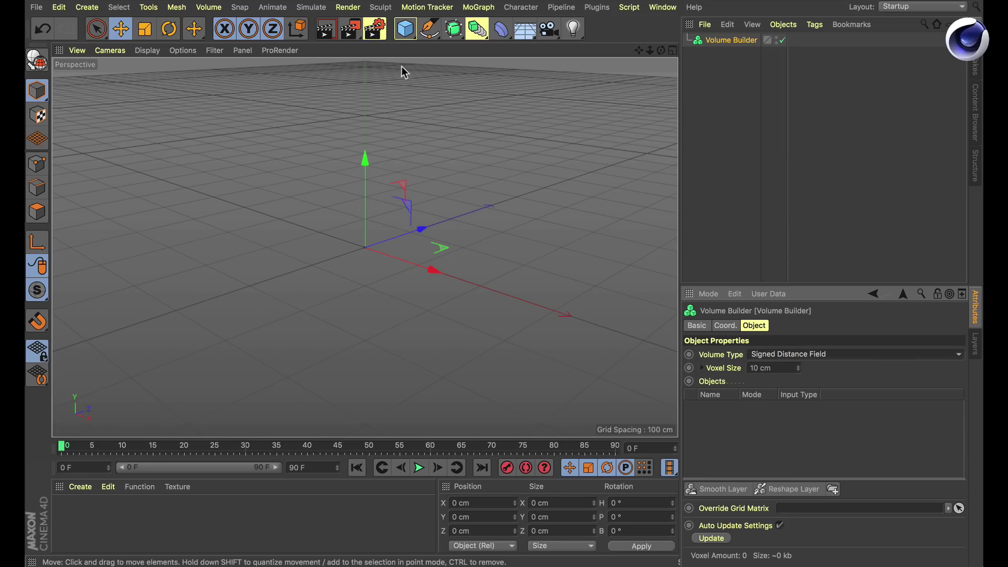
# Add a Cylinder with a radius of 25 cm and 10 height segments.
pyautogui.click(406, 30)
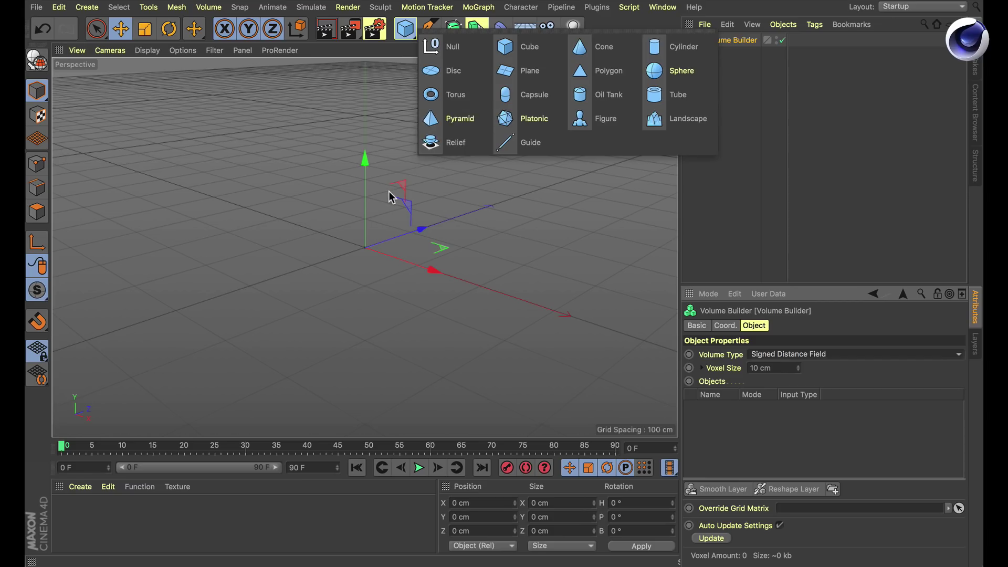
pyautogui.click(697, 48)
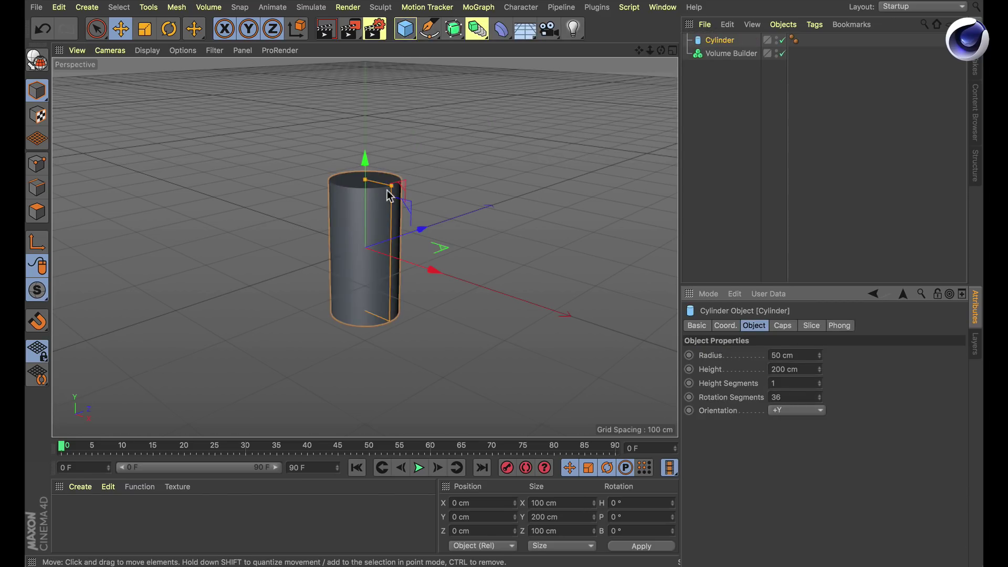
pyautogui.moveTo(387, 190); pyautogui.dragTo(377, 184)
pyautogui.click(792, 382)
pyautogui.write('1')
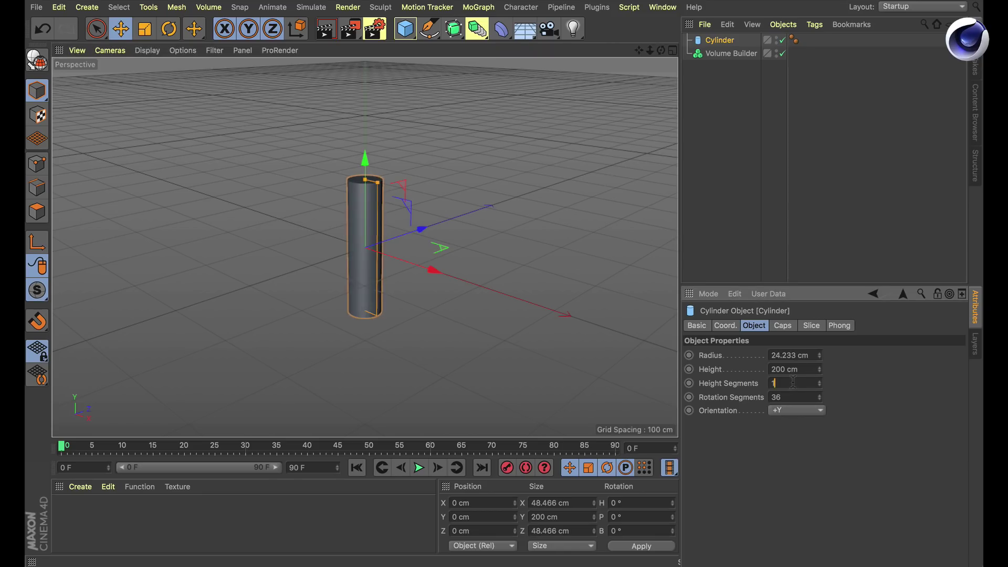
pyautogui.write('0')
pyautogui.press('Return')
pyautogui.click(813, 356)
pyautogui.write('25')
pyautogui.press('Return')
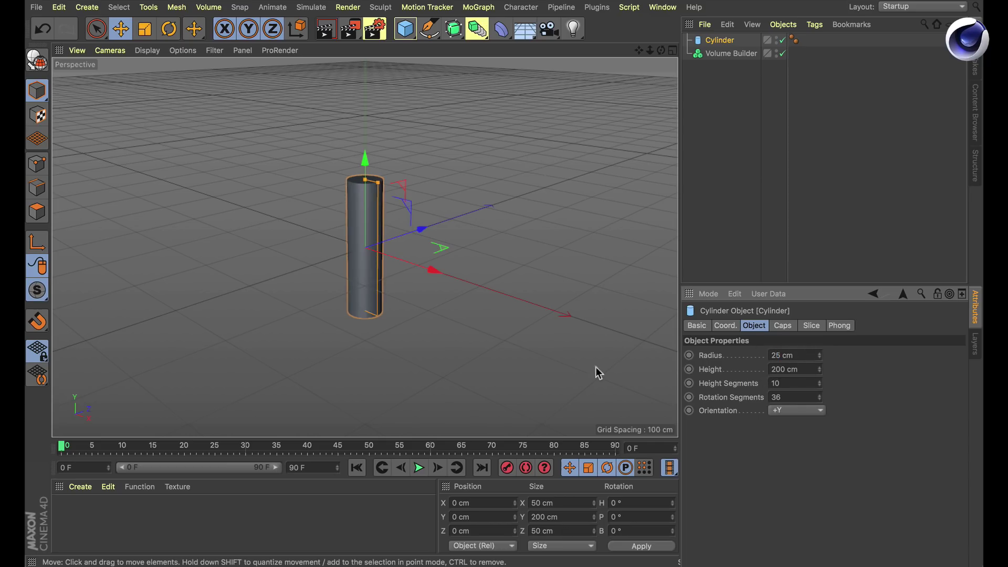
# Add a Helix spline in the XZ plane with start and end radii of 25 cm.
pyautogui.click(428, 38)
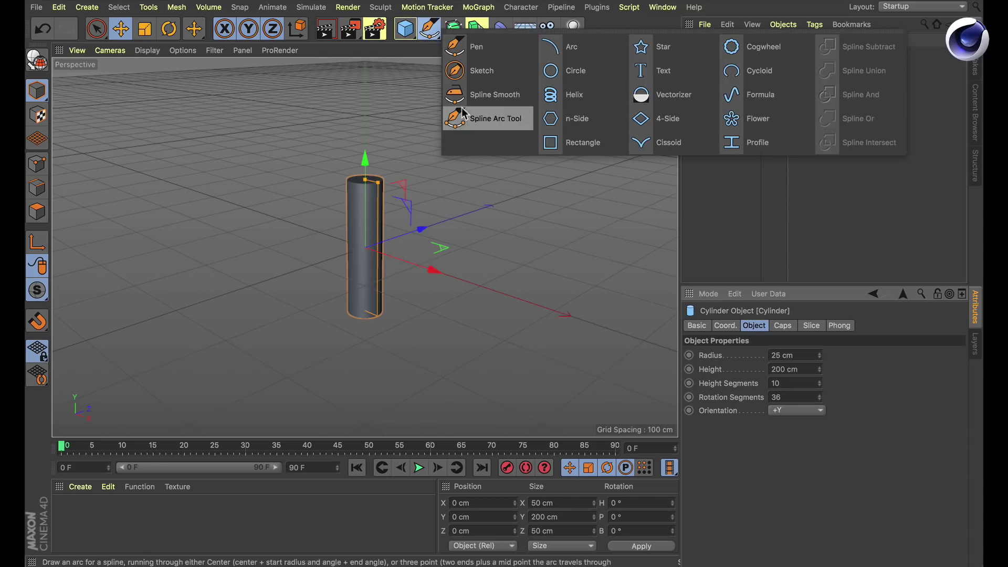
pyautogui.click(575, 98)
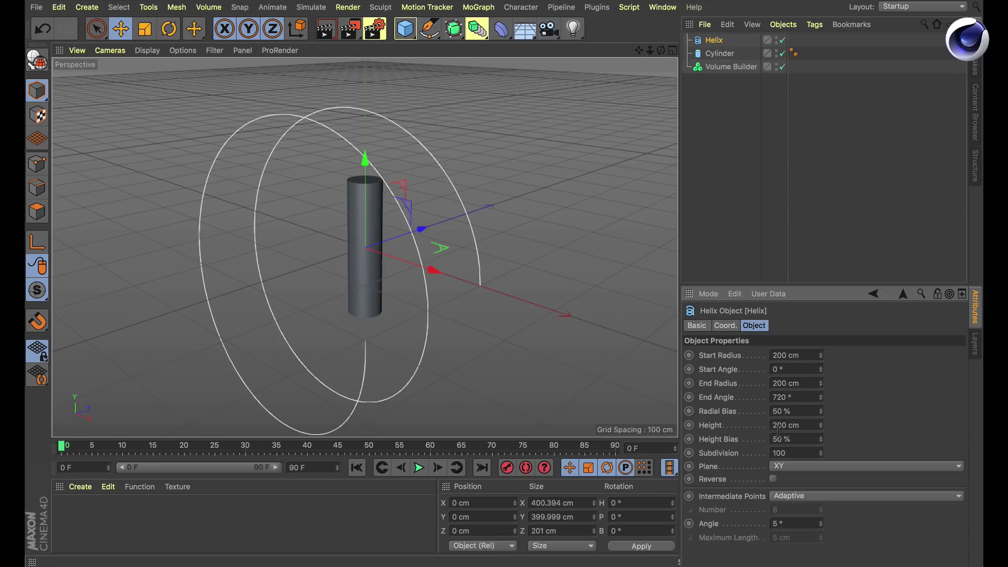
pyautogui.click(799, 468)
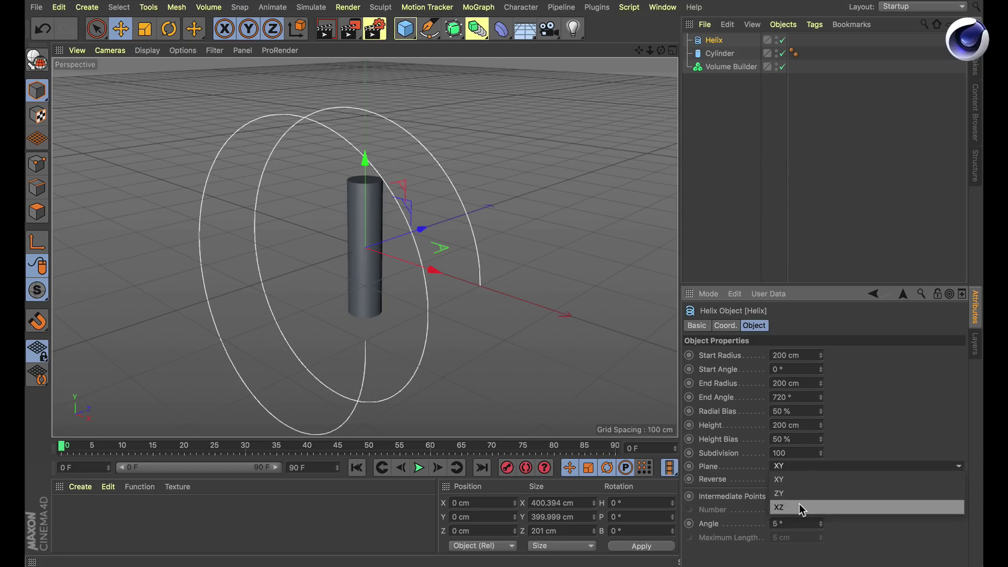
pyautogui.click(799, 507)
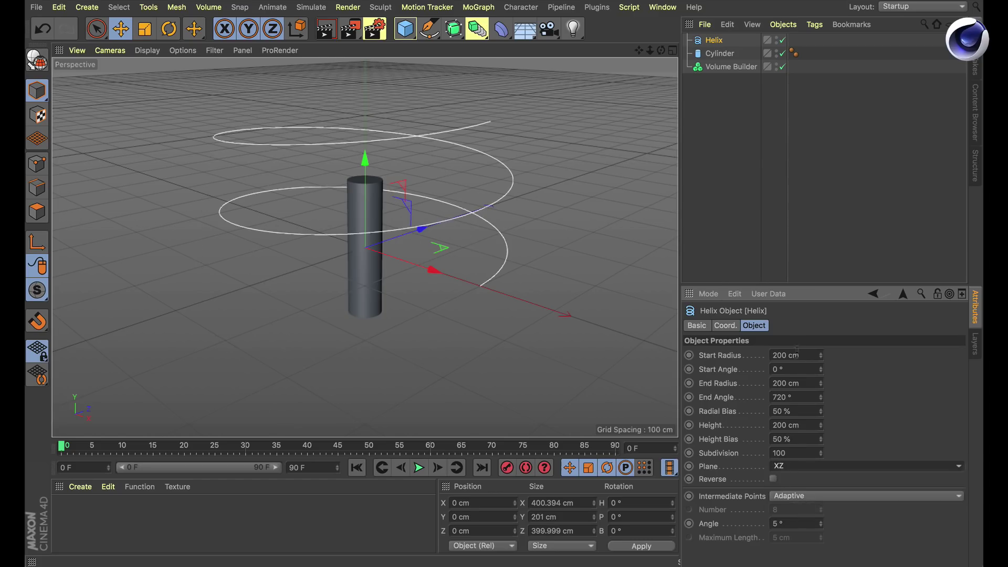
pyautogui.write('25')
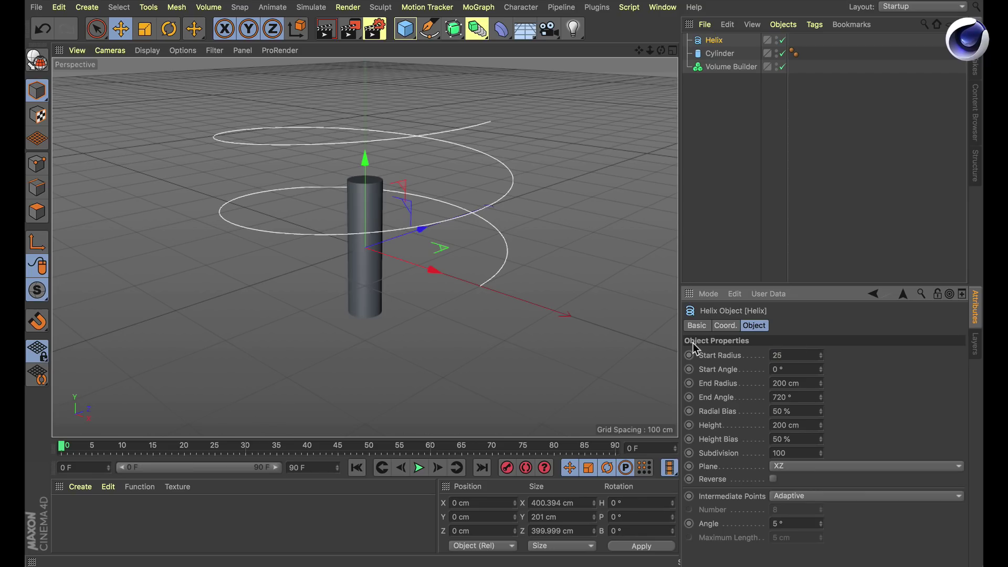
pyautogui.press('Tab')
pyautogui.press('Tab')
pyautogui.write('25')
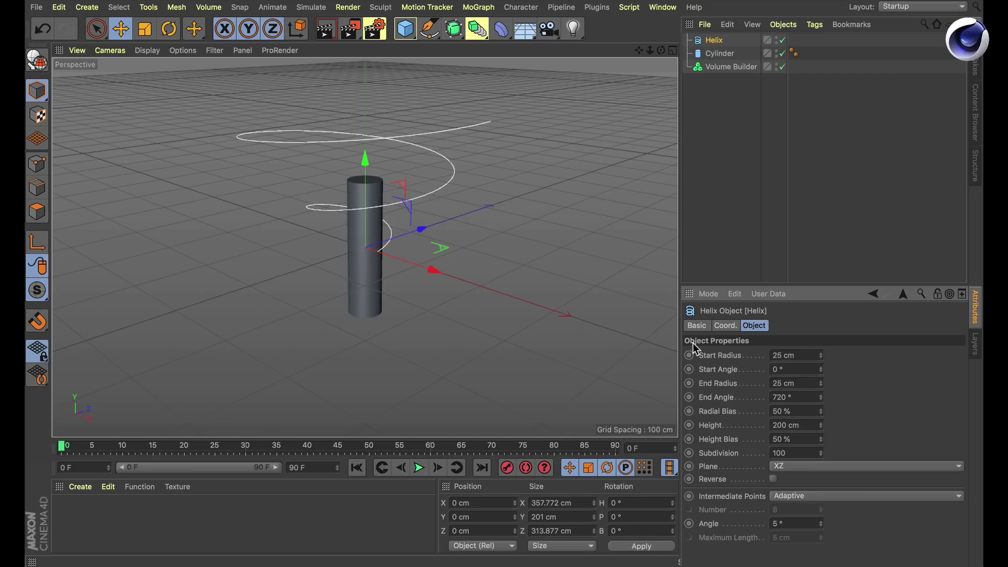
pyautogui.press('Return')
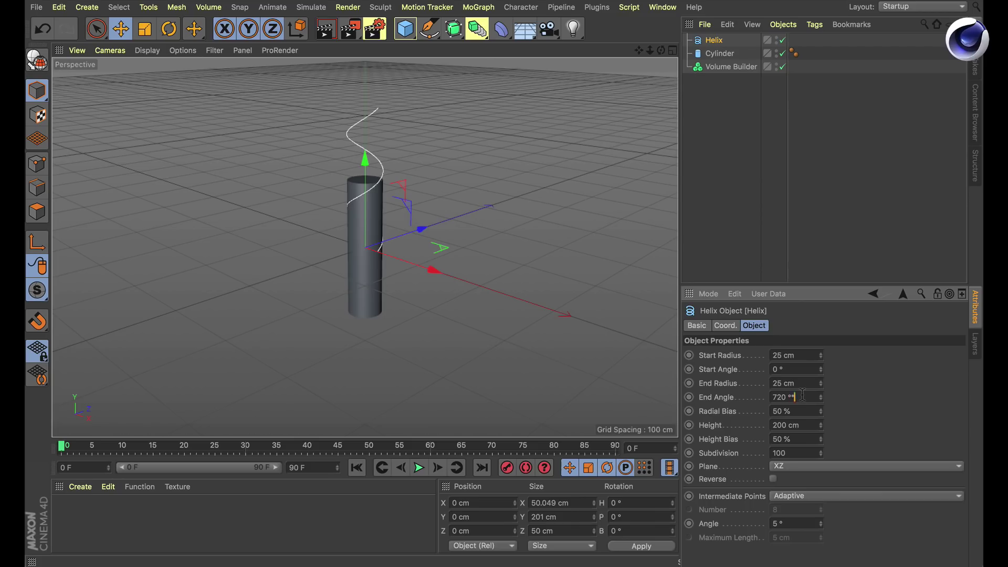
# Set the Helix's end angle to 3600° and lower it around the cylinder to about Y -101 cm.
pyautogui.write('*5')
pyautogui.press('Return')
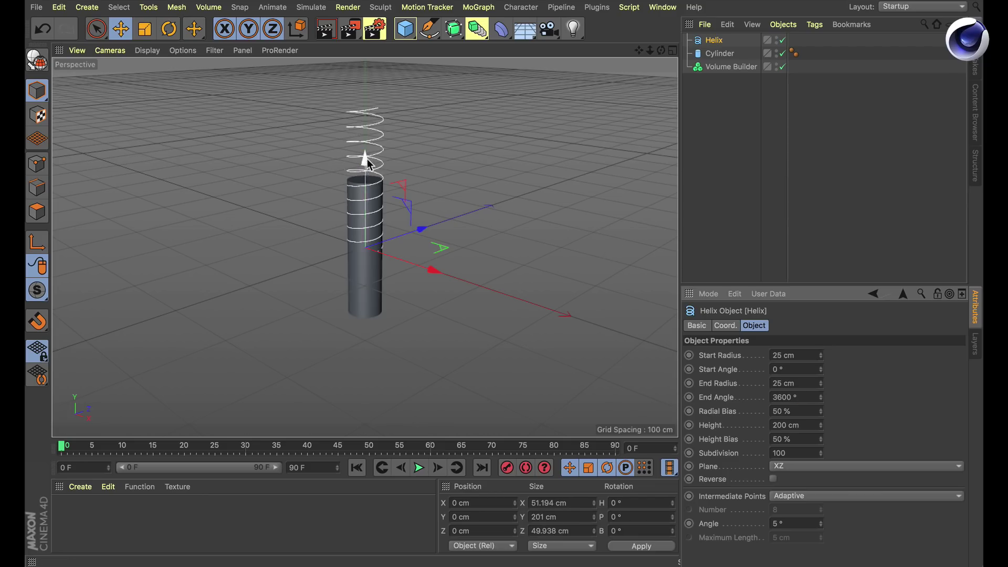
pyautogui.moveTo(369, 164); pyautogui.dragTo(383, 226)
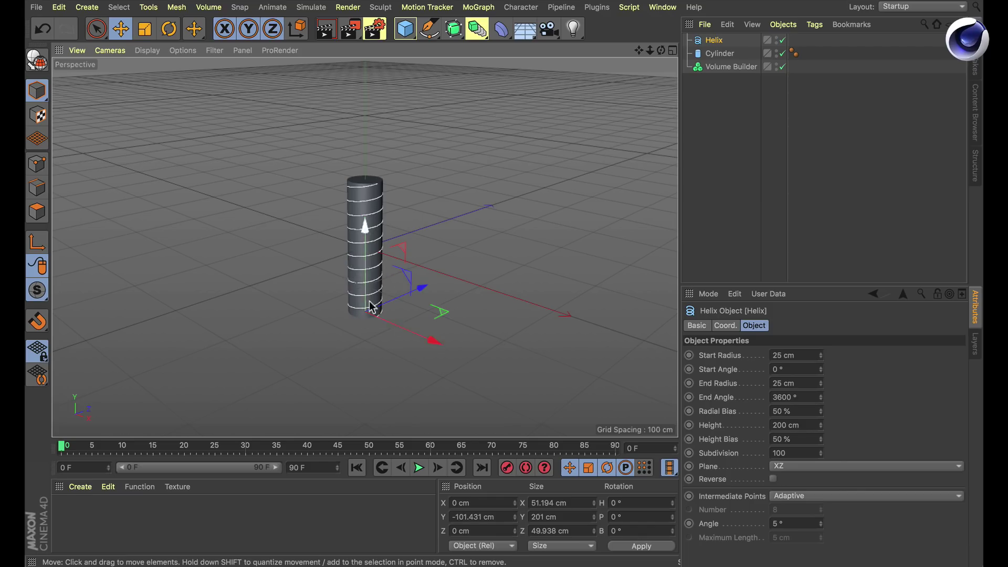
# Add a Taper deformer as a child of the Cylinder and fit it to its parent.
pyautogui.click(498, 32)
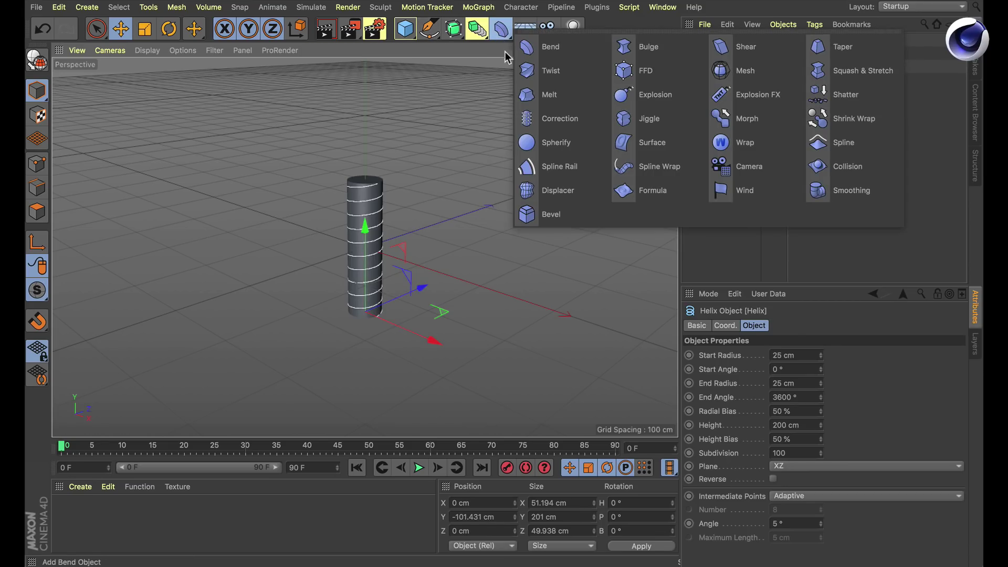
pyautogui.click(826, 52)
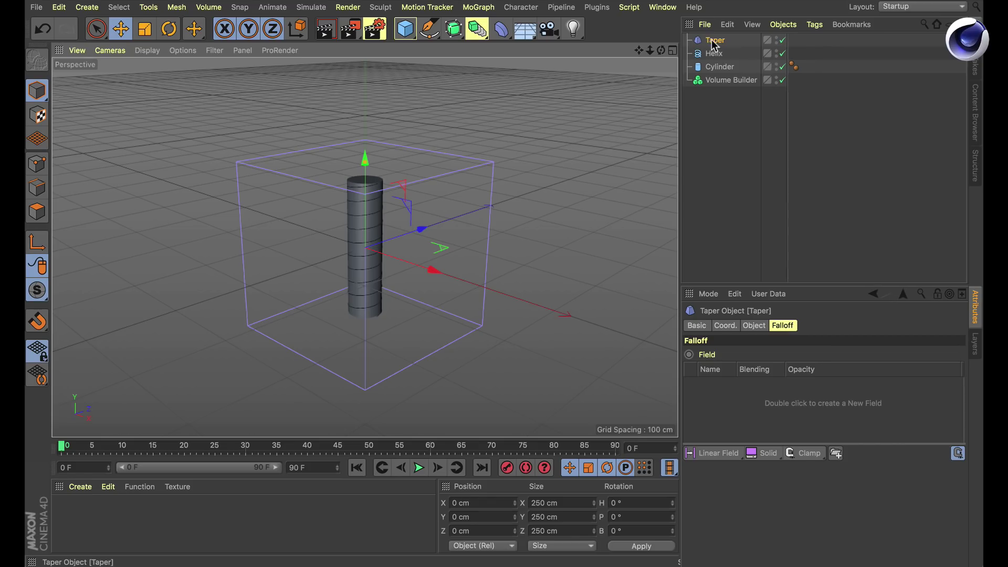
pyautogui.moveTo(715, 41); pyautogui.dragTo(719, 65)
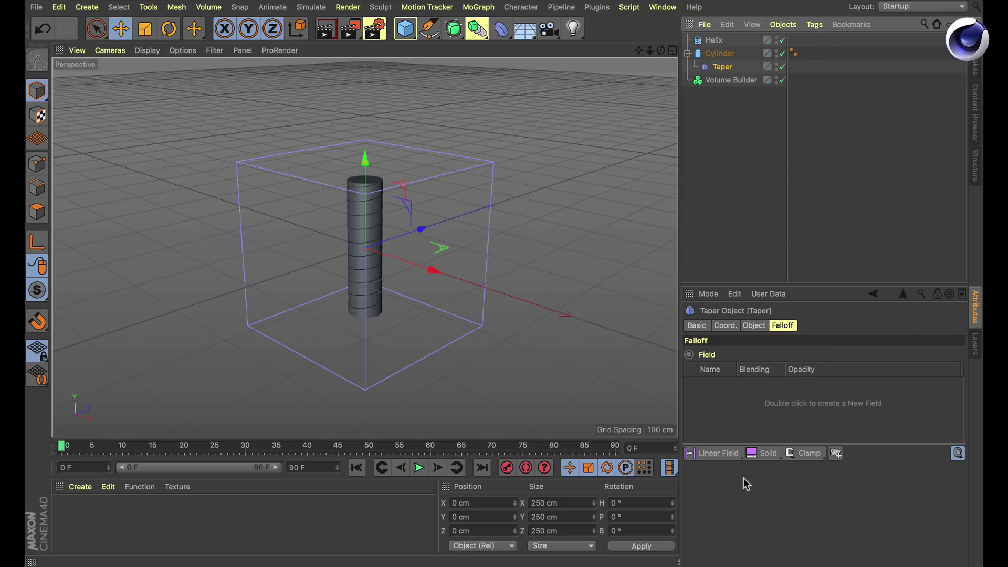
pyautogui.click(754, 325)
pyautogui.click(728, 455)
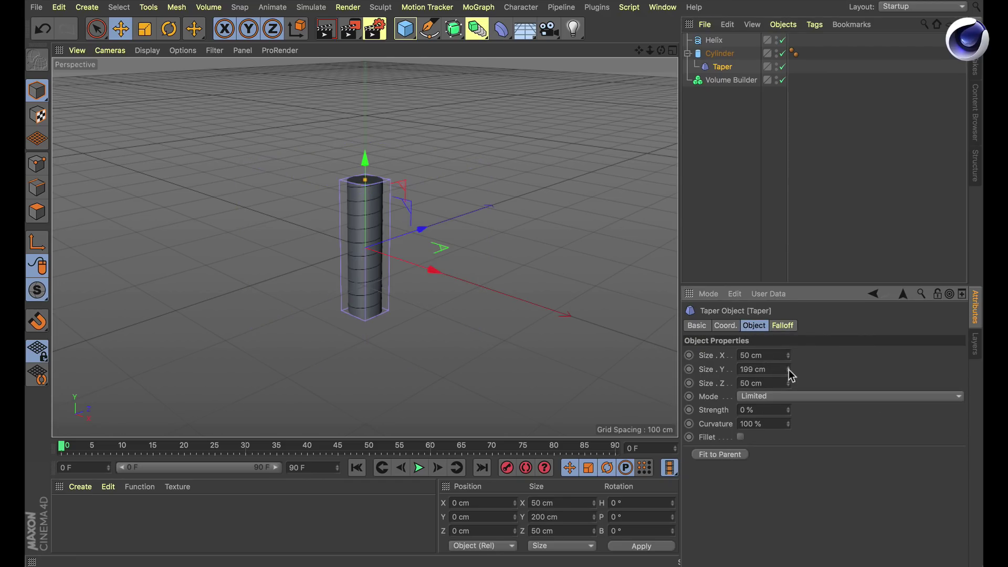
# Reduce the Taper's Y size to 74 cm and rotate the deformer 180° in bank.
pyautogui.moveTo(791, 376); pyautogui.dragTo(791, 438)
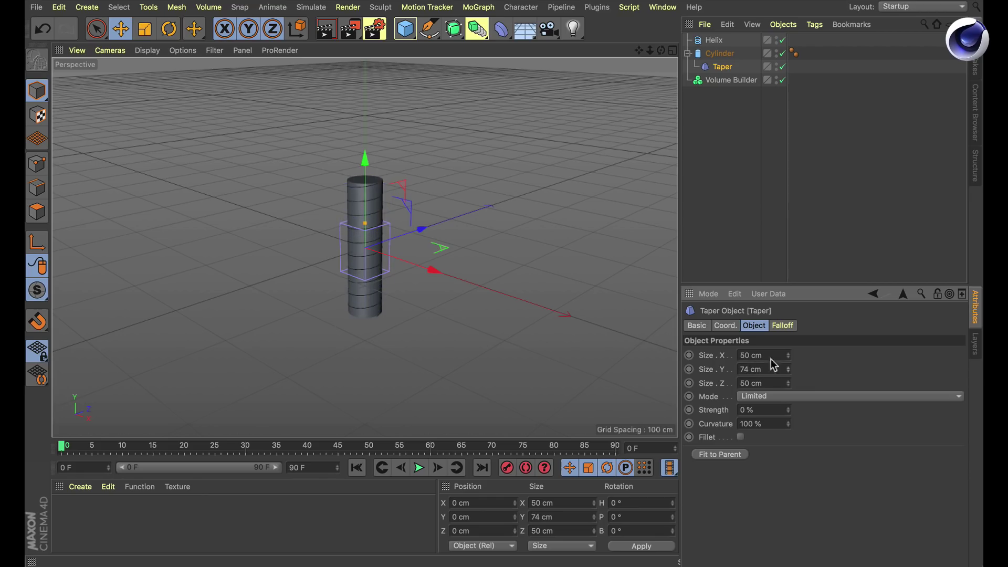
pyautogui.press('r')
pyautogui.moveTo(318, 239); pyautogui.dragTo(283, 312)
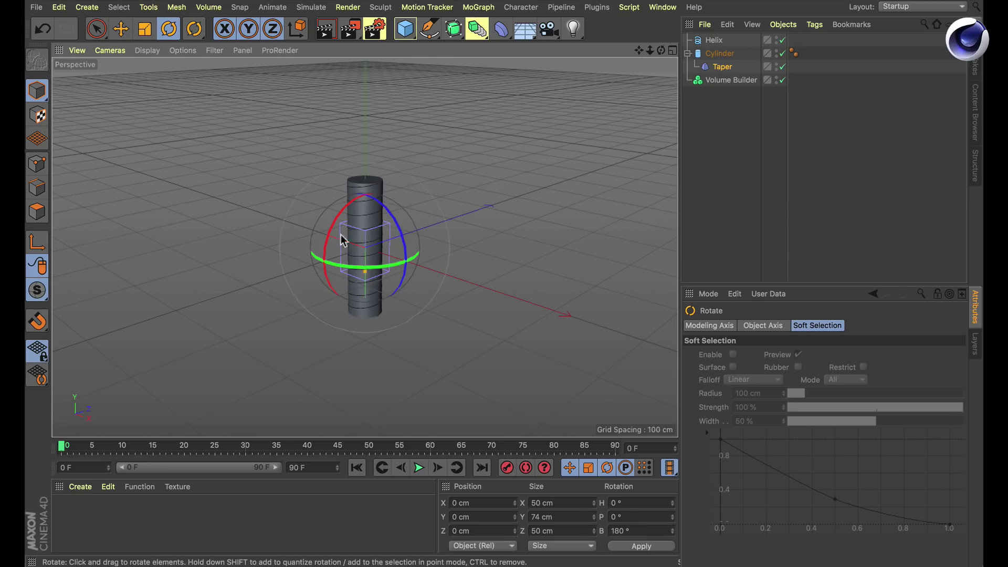
# Lower the Cylinder's Taper deformer to about Y -70 cm and set its strength to 100 %.
pyautogui.press('e')
pyautogui.moveTo(362, 326); pyautogui.dragTo(368, 373)
pyautogui.click(722, 65)
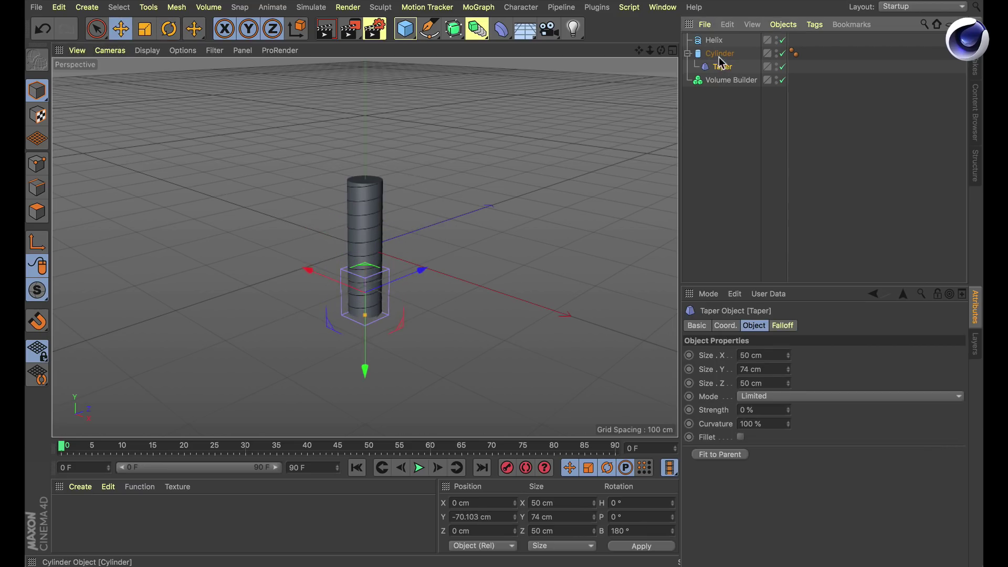
pyautogui.moveTo(784, 406); pyautogui.dragTo(791, 395)
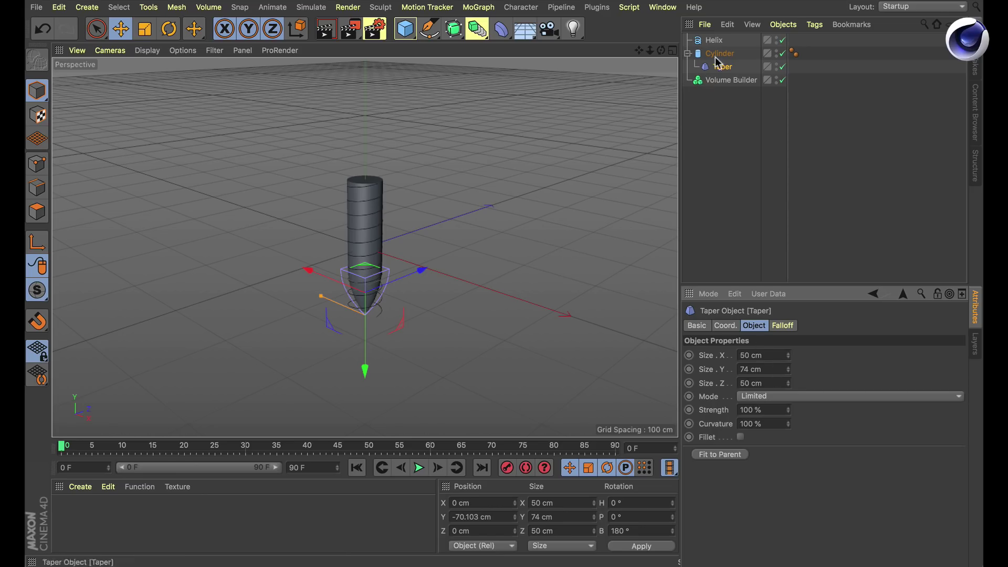
# Copy the Cylinder's Taper deformer under the Helix as its child and check the tapered tip.
pyautogui.moveTo(726, 71); pyautogui.dragTo(714, 41)
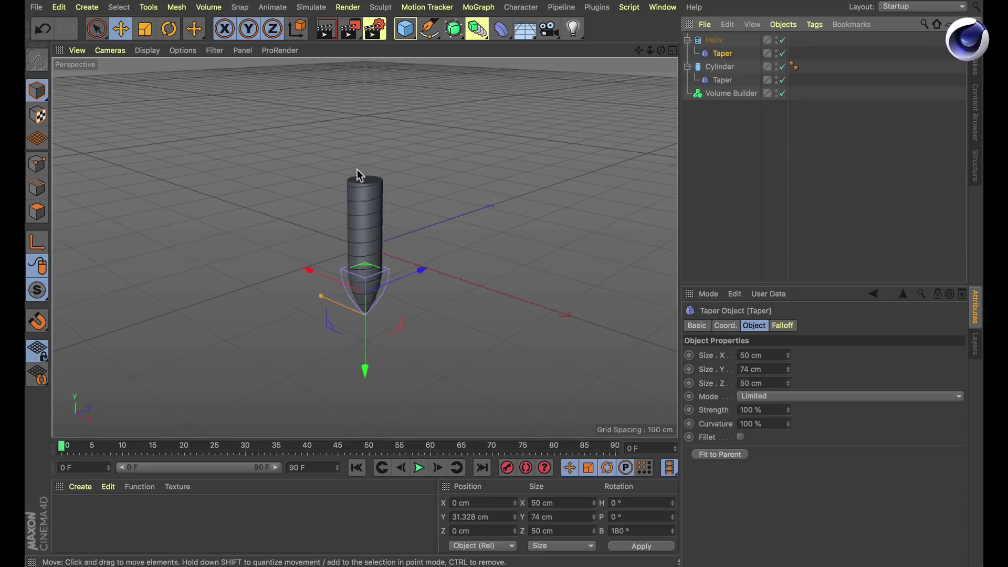
pyautogui.keyDown('alt'); pyautogui.moveTo(376, 265); pyautogui.dragTo(328, 230); pyautogui.keyUp('alt')
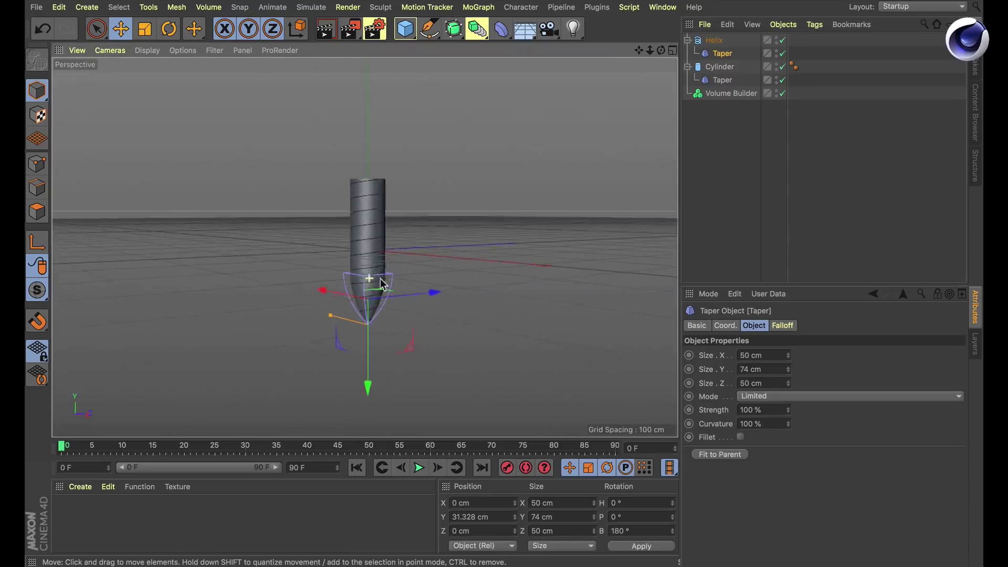
pyautogui.scroll(3, 387, 314)
pyautogui.moveTo(394, 267)
pyautogui.keyDown('alt'); pyautogui.mouseDown()
pyautogui.moveTo(404, 266)
pyautogui.moveTo(396, 266)
pyautogui.mouseUp(); pyautogui.keyUp('alt')
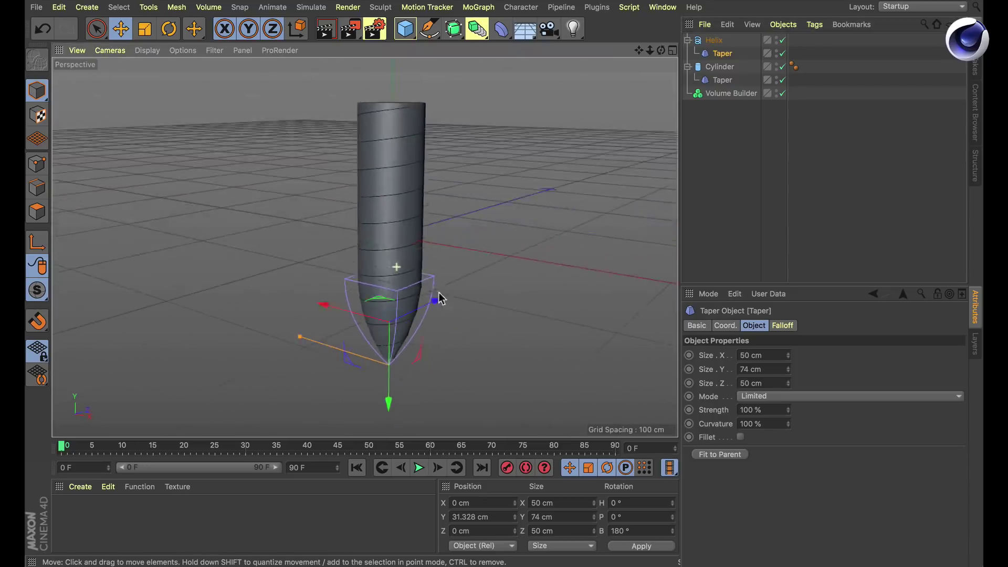
pyautogui.scroll(-3, 360, 299)
pyautogui.scroll(2, 376, 321)
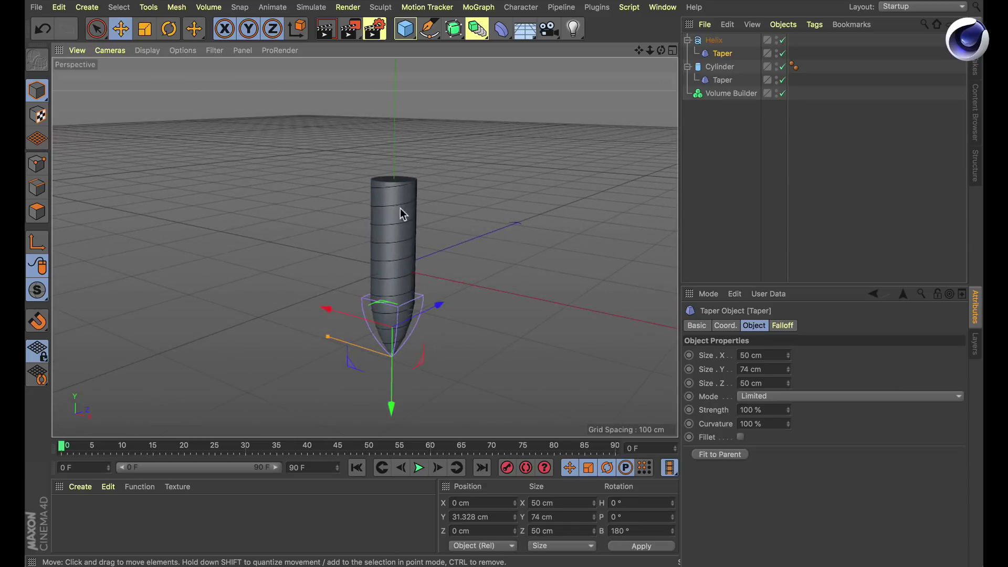
pyautogui.keyDown('alt'); pyautogui.moveTo(403, 214); pyautogui.dragTo(401, 245); pyautogui.keyUp('alt')
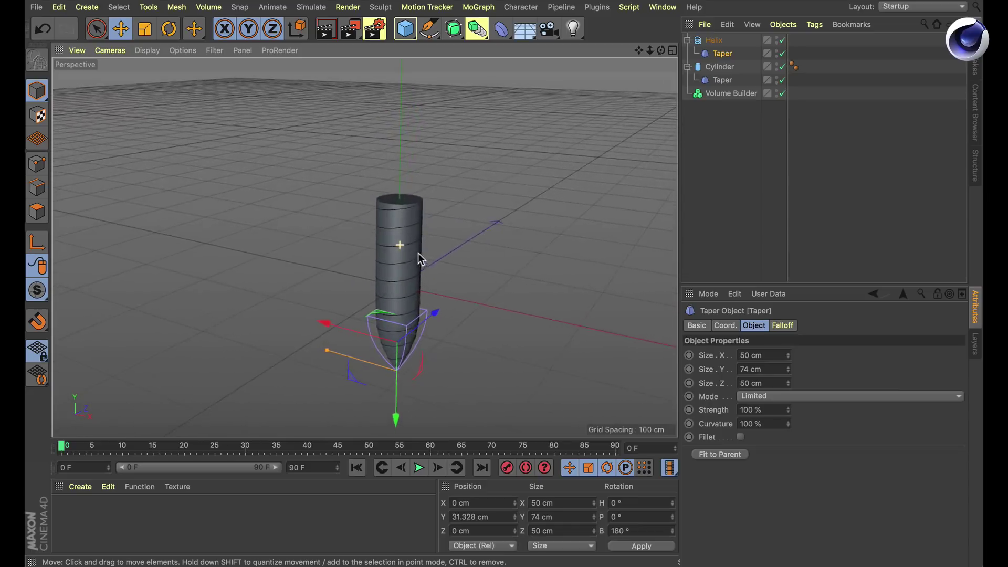
# Add a Cone, rotate it -180° in bank and raise it to about Y 94 cm.
pyautogui.click(432, 21)
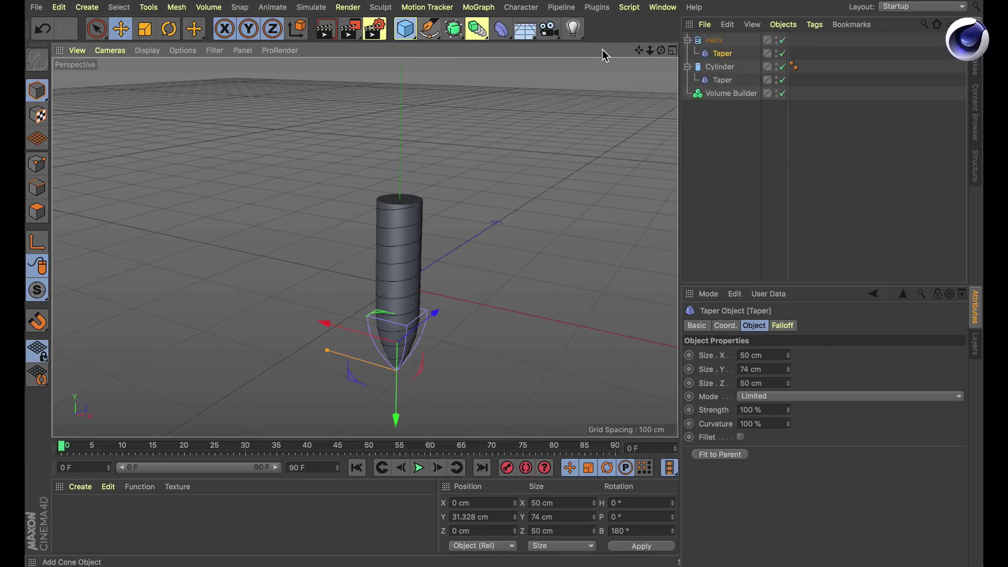
pyautogui.press('r')
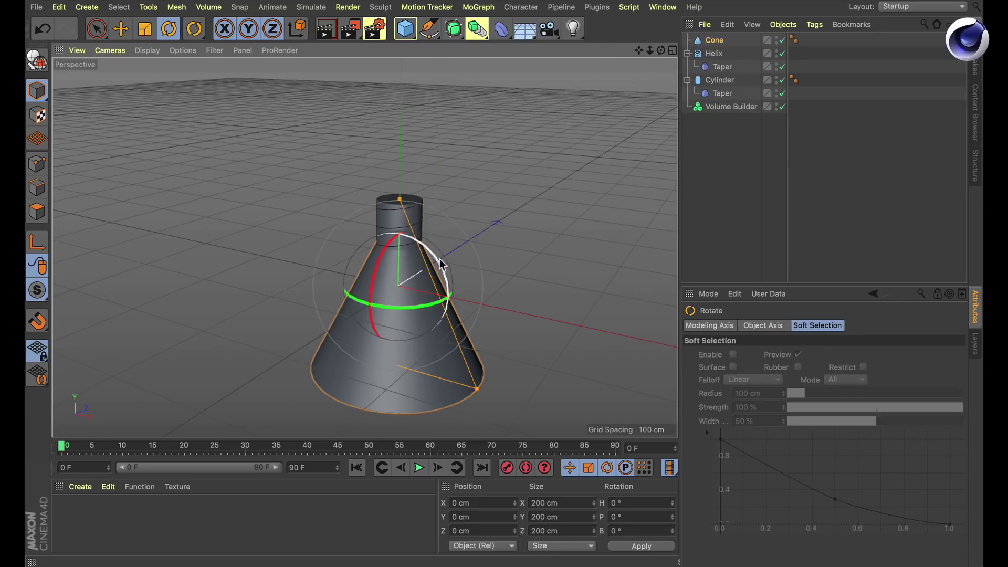
pyautogui.moveTo(441, 243); pyautogui.dragTo(289, 370)
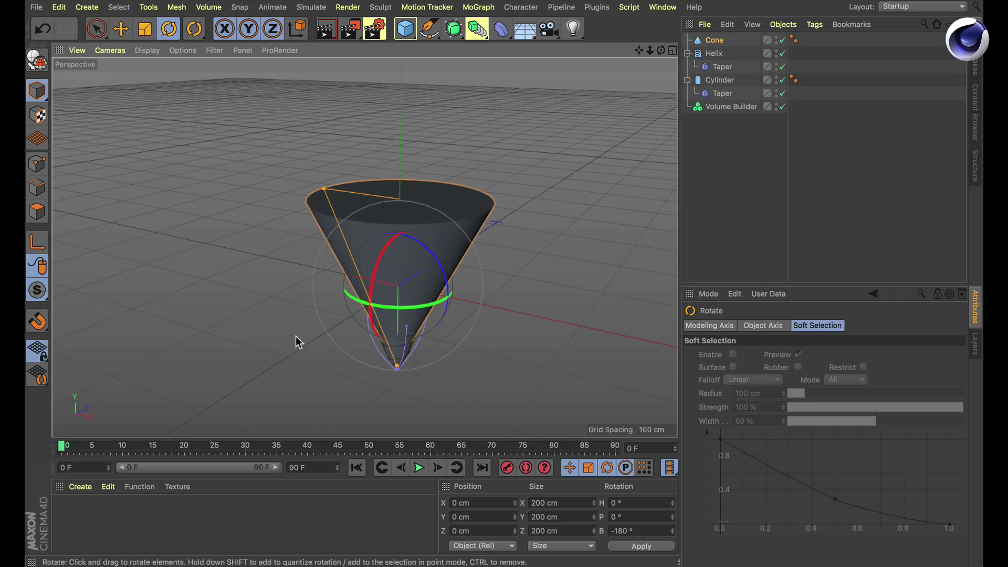
pyautogui.press('e')
pyautogui.moveTo(397, 355); pyautogui.dragTo(417, 283)
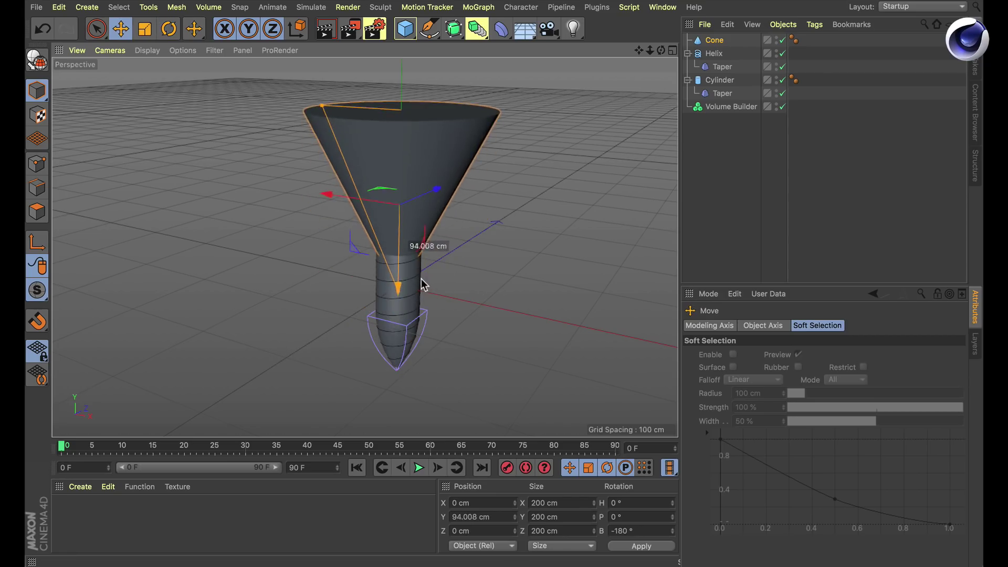
# Scale the Cone to about 88 cm wide and 53 cm high, and raise it to about Y 101 cm as the screw head.
pyautogui.press('t')
pyautogui.moveTo(499, 263); pyautogui.dragTo(327, 322)
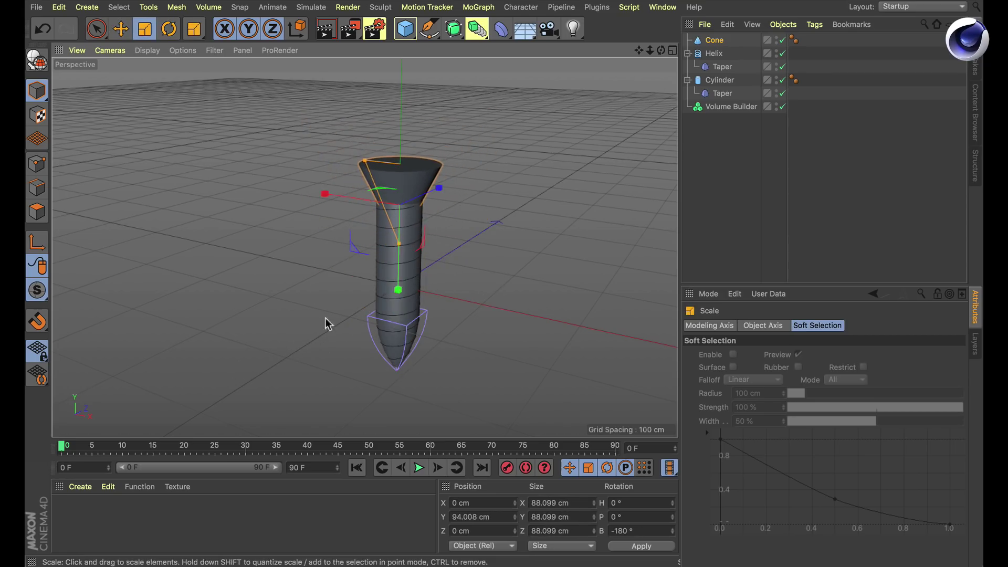
pyautogui.moveTo(404, 240); pyautogui.dragTo(400, 228)
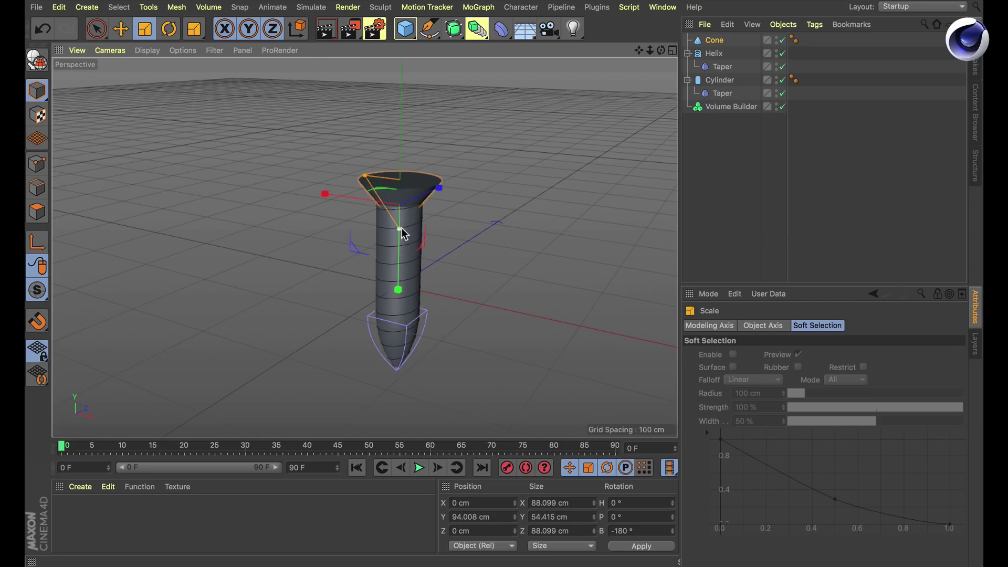
pyautogui.press('e')
pyautogui.moveTo(398, 286); pyautogui.dragTo(399, 277)
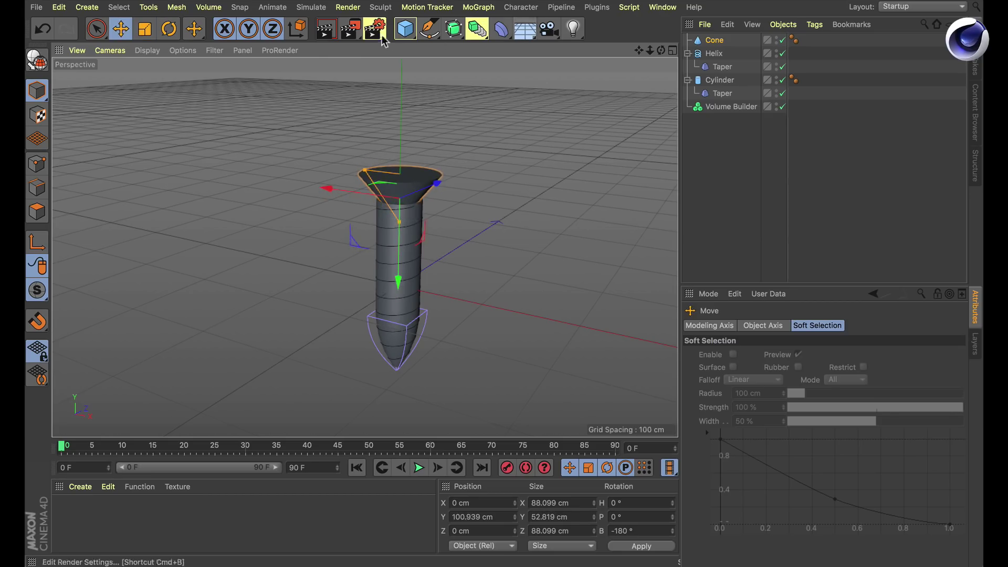
# Add a second Cylinder with a radius of about 44 cm and height of about 6 cm, placed on the Cone at about Y 130 cm.
pyautogui.moveTo(404, 29); pyautogui.dragTo(667, 52)
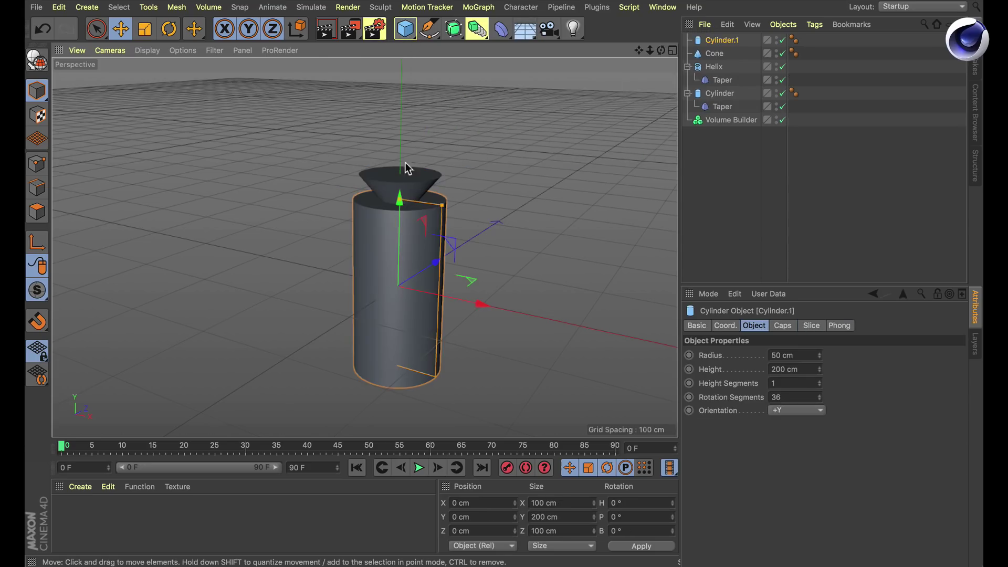
pyautogui.moveTo(400, 202); pyautogui.dragTo(406, 289)
pyautogui.moveTo(402, 202); pyautogui.dragTo(422, 81)
pyautogui.moveTo(444, 171); pyautogui.dragTo(441, 171)
pyautogui.scroll(5, 440, 172)
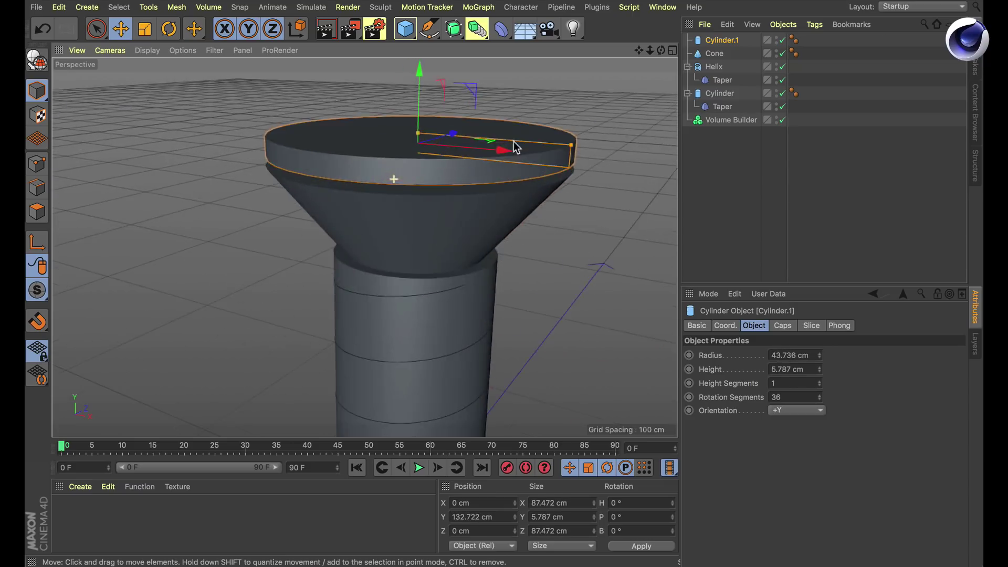
pyautogui.moveTo(401, 74); pyautogui.dragTo(405, 84)
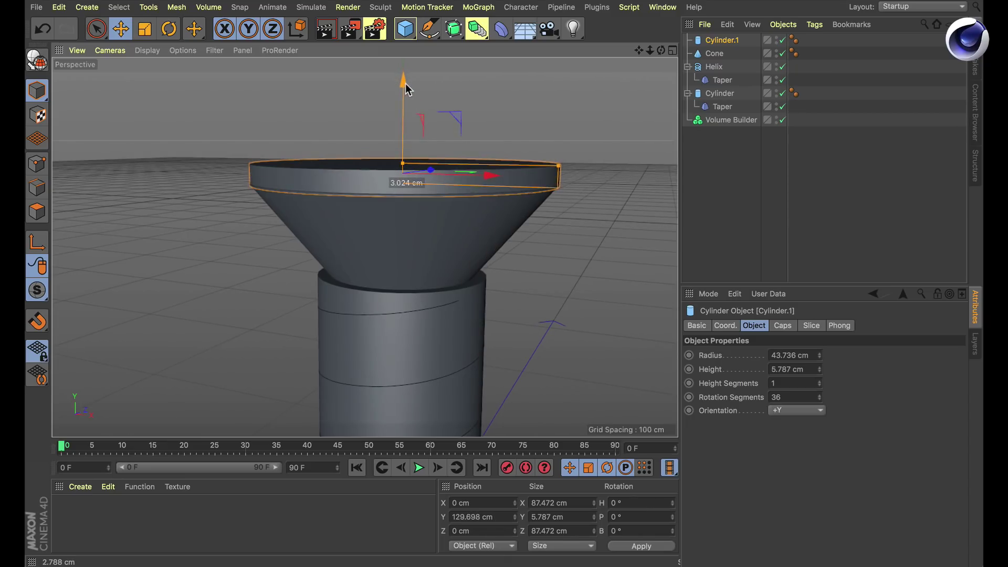
pyautogui.keyDown('alt'); pyautogui.moveTo(407, 208); pyautogui.dragTo(456, 236); pyautogui.keyUp('alt')
# Lower the Cone and the flat head Cylinder together onto the shaft, to about Y 106 cm, and deselect them.
pyautogui.keyDown('ctrl'); pyautogui.click(714, 53); pyautogui.keyUp('ctrl')
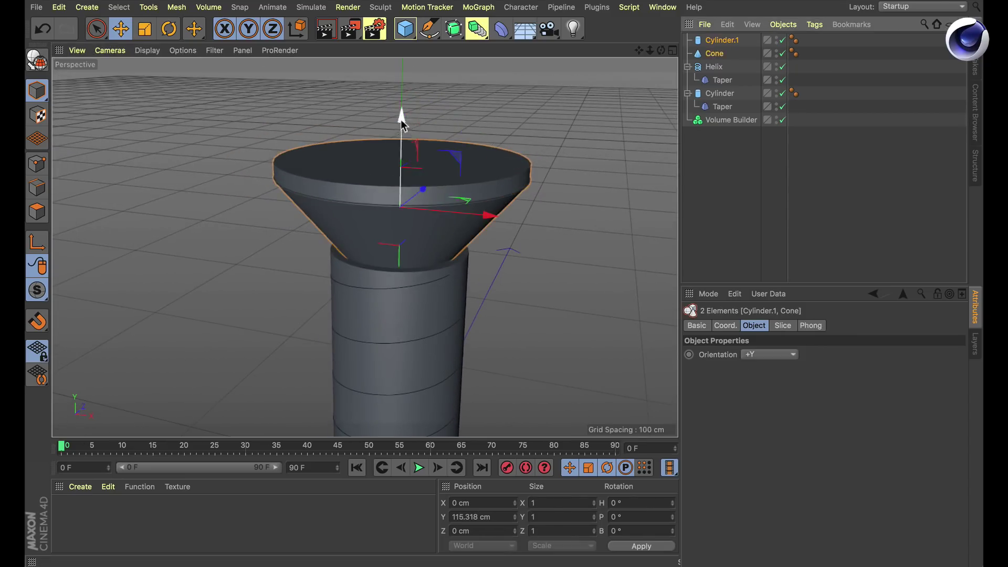
pyautogui.moveTo(403, 121); pyautogui.dragTo(411, 148)
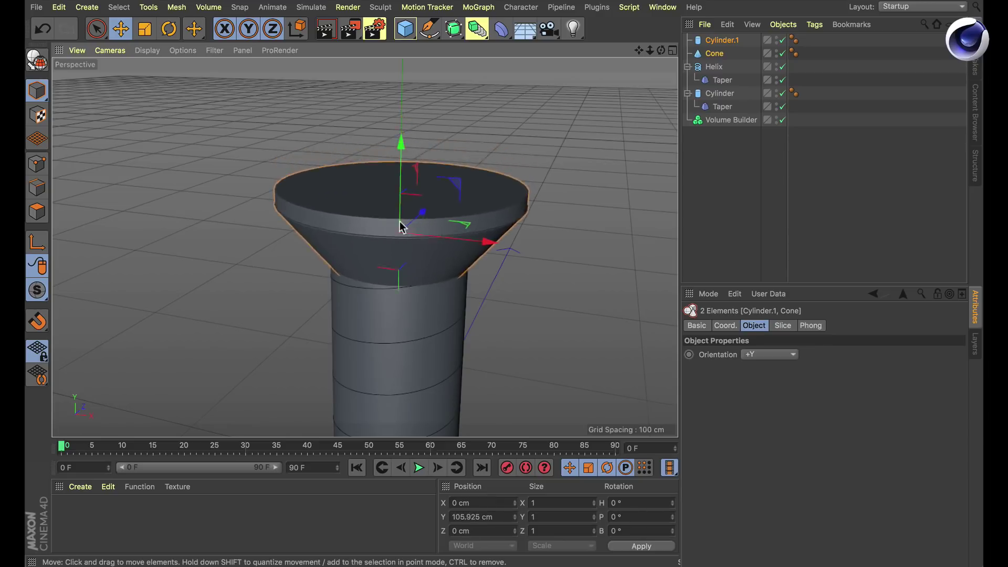
pyautogui.keyDown('alt'); pyautogui.moveTo(401, 225); pyautogui.dragTo(524, 252); pyautogui.keyUp('alt')
pyautogui.click(744, 172)
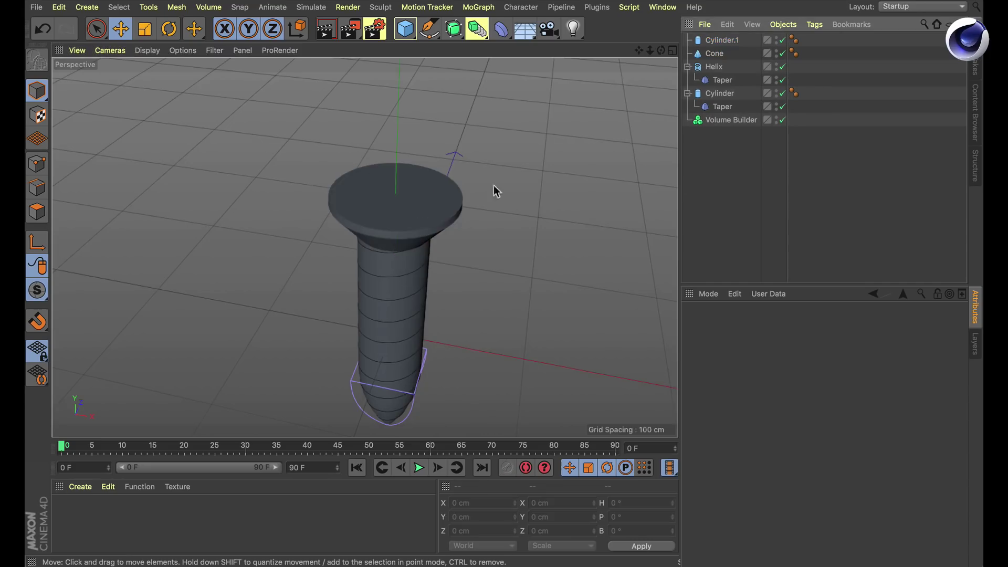
# Add a Cube, shrink it to about 10 × 39 × 10 cm and position it on the screw head at about Y 128 cm.
pyautogui.keyDown('alt'); pyautogui.moveTo(401, 211); pyautogui.dragTo(400, 209); pyautogui.keyUp('alt')
pyautogui.click(405, 28)
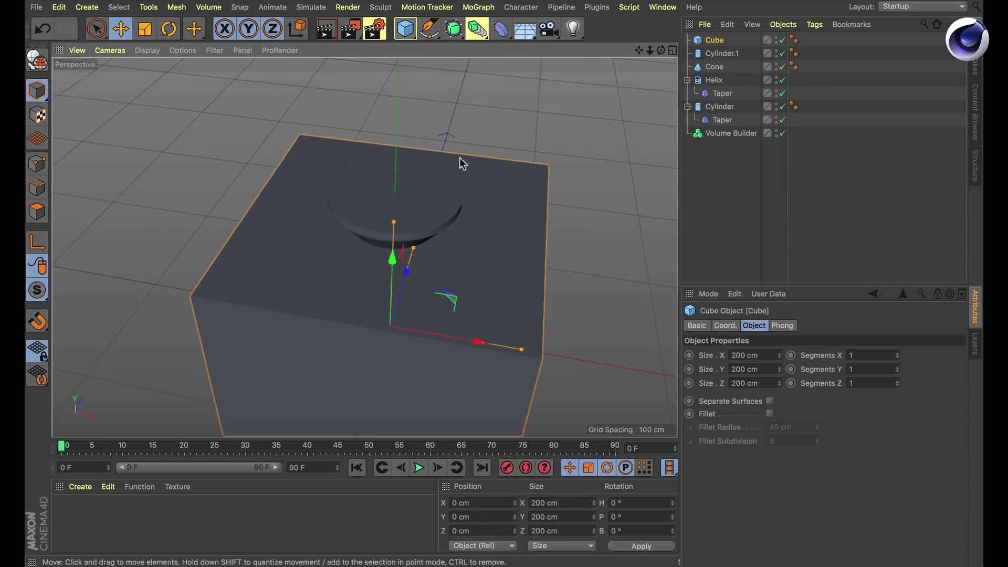
pyautogui.press('t')
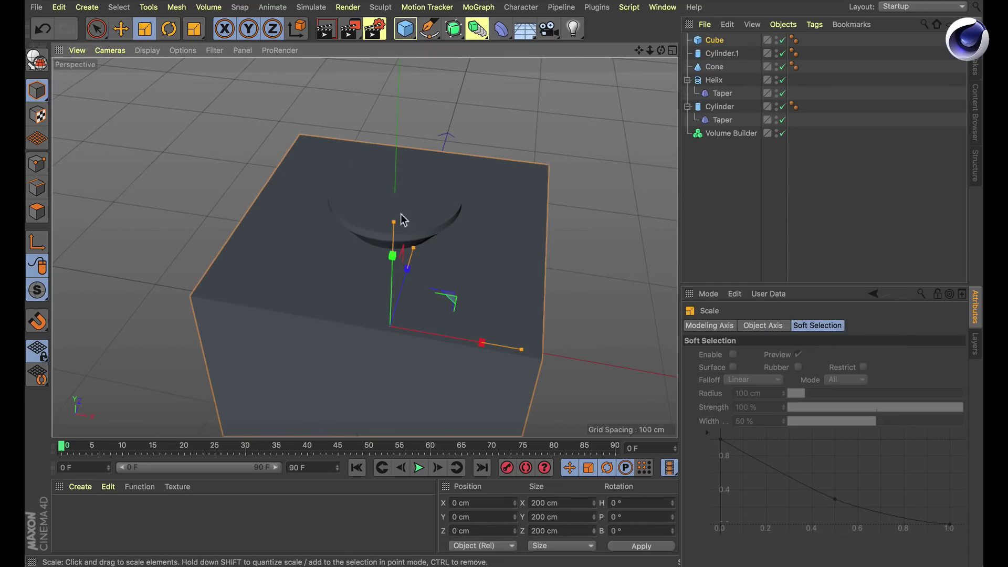
pyautogui.moveTo(430, 227); pyautogui.dragTo(52, 362)
pyautogui.moveTo(393, 324); pyautogui.dragTo(368, 326)
pyautogui.press('e')
pyautogui.moveTo(411, 254); pyautogui.dragTo(400, 162)
pyautogui.hotkey('ctrl', 'z')
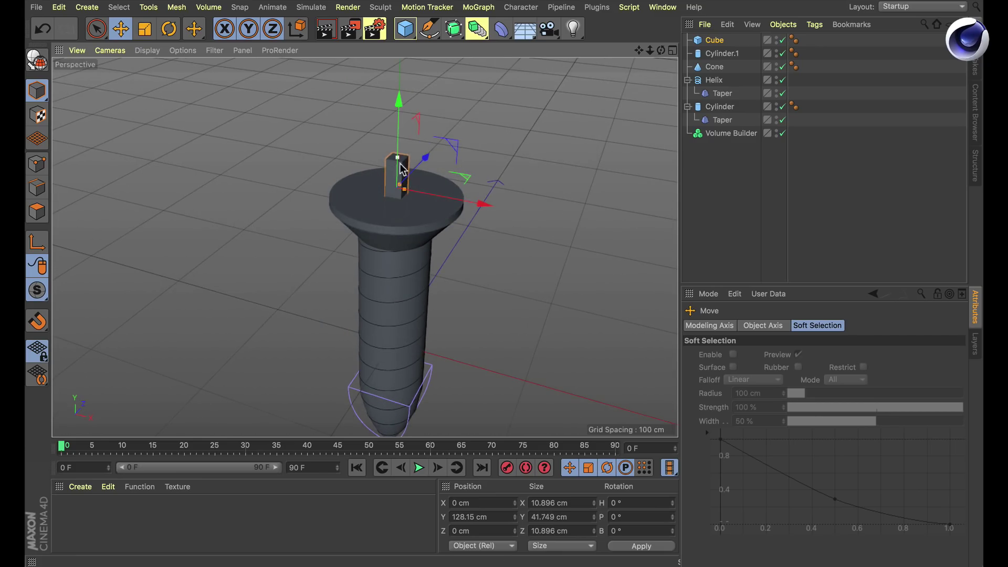
pyautogui.press('t')
pyautogui.moveTo(507, 168); pyautogui.dragTo(471, 180)
# Make the Cube editable and select its four side polygons.
pyautogui.press('c')
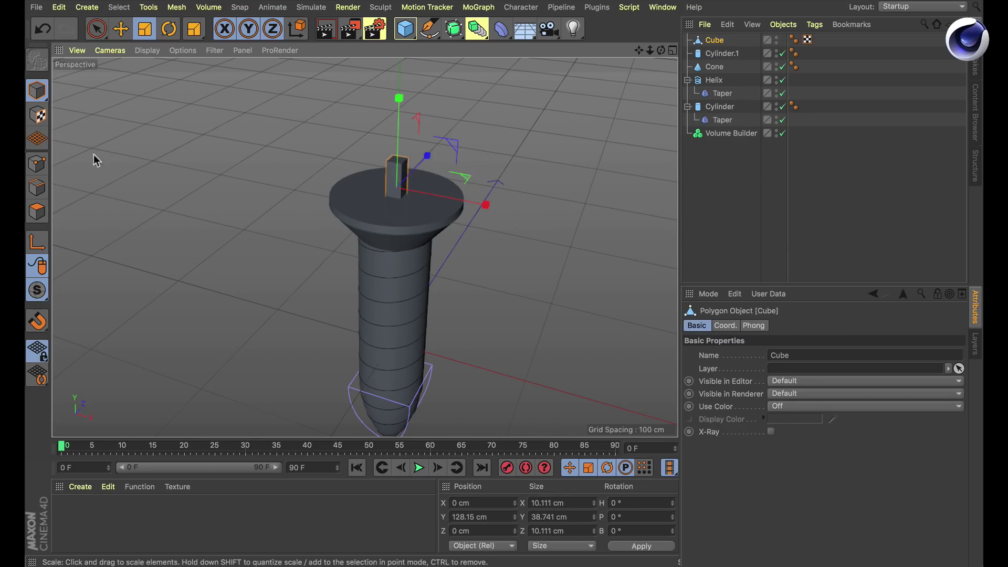
pyautogui.click(37, 211)
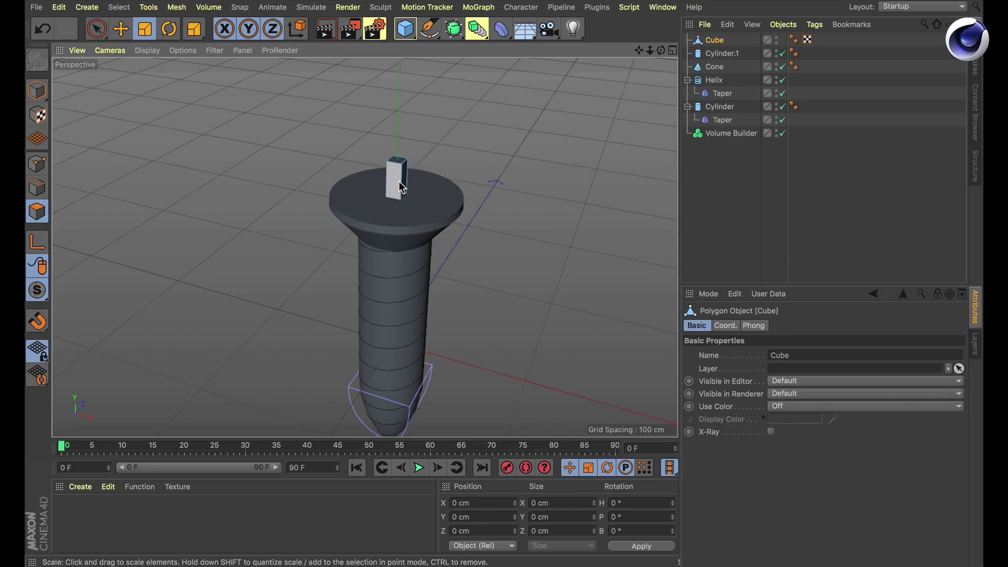
pyautogui.hotkey('ctrl', 'a')
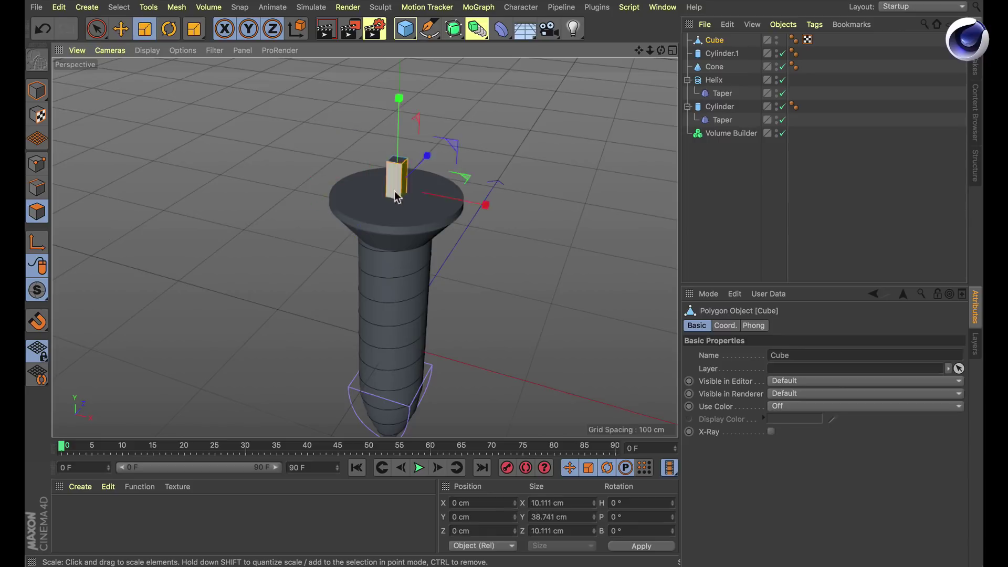
pyautogui.keyDown('alt'); pyautogui.moveTo(399, 181); pyautogui.dragTo(86, 184); pyautogui.keyUp('alt')
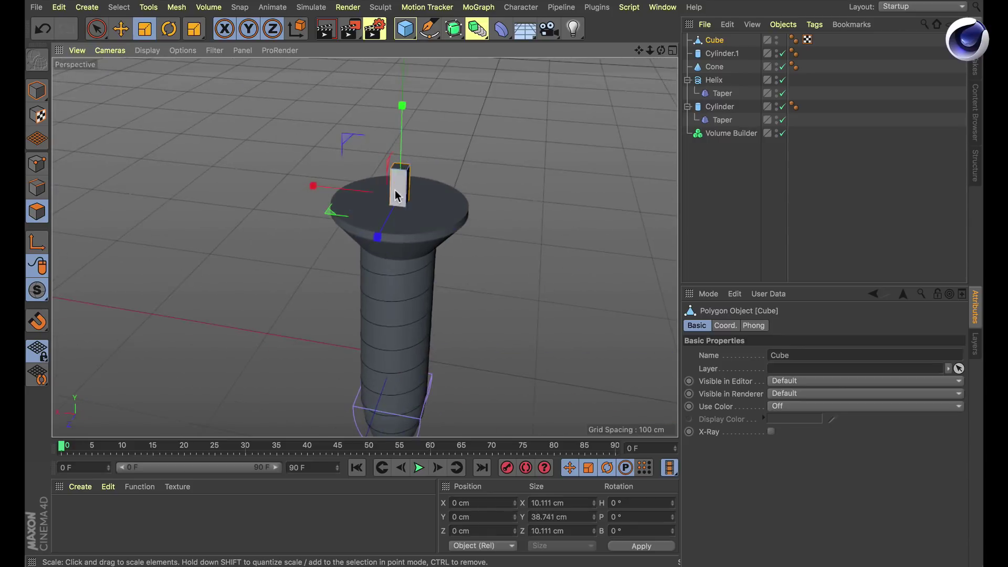
pyautogui.keyDown('alt'); pyautogui.moveTo(407, 187); pyautogui.dragTo(394, 190); pyautogui.keyUp('alt')
# Extrude the four side polygons with Preserve Groups off and an offset of about 26.4 cm to form a cross.
pyautogui.press('d')
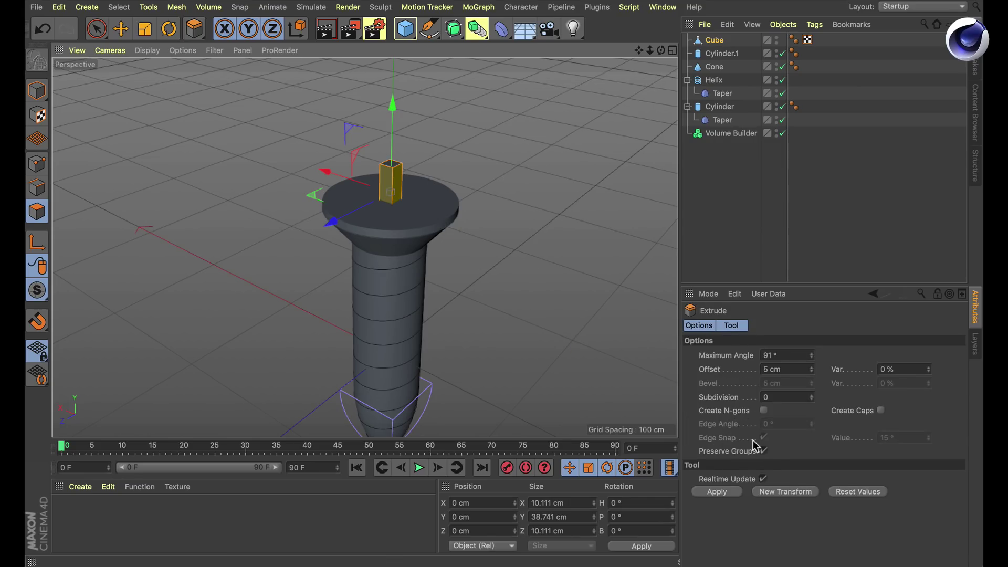
pyautogui.click(764, 451)
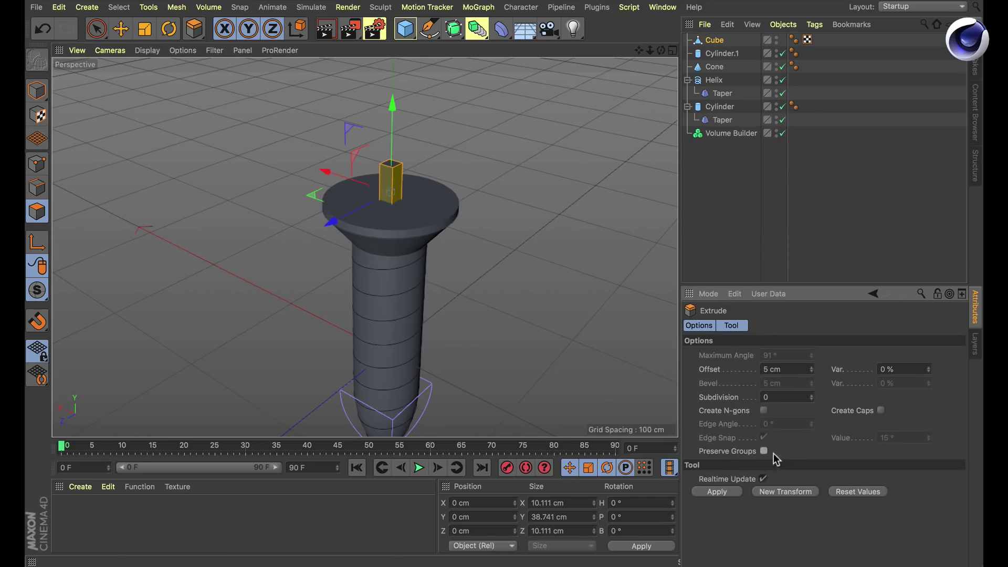
pyautogui.moveTo(540, 299); pyautogui.dragTo(579, 299)
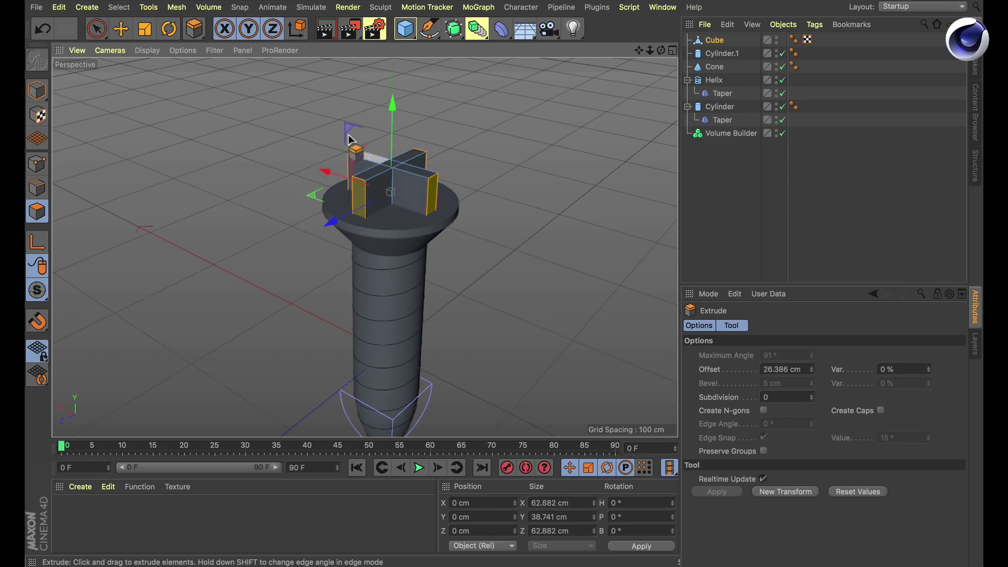
# Scale the cross's end polygons to about 10 cm in Y and lower the whole Cube object to about Y 122 cm.
pyautogui.press('t')
pyautogui.moveTo(393, 99); pyautogui.dragTo(396, 173)
pyautogui.press('e')
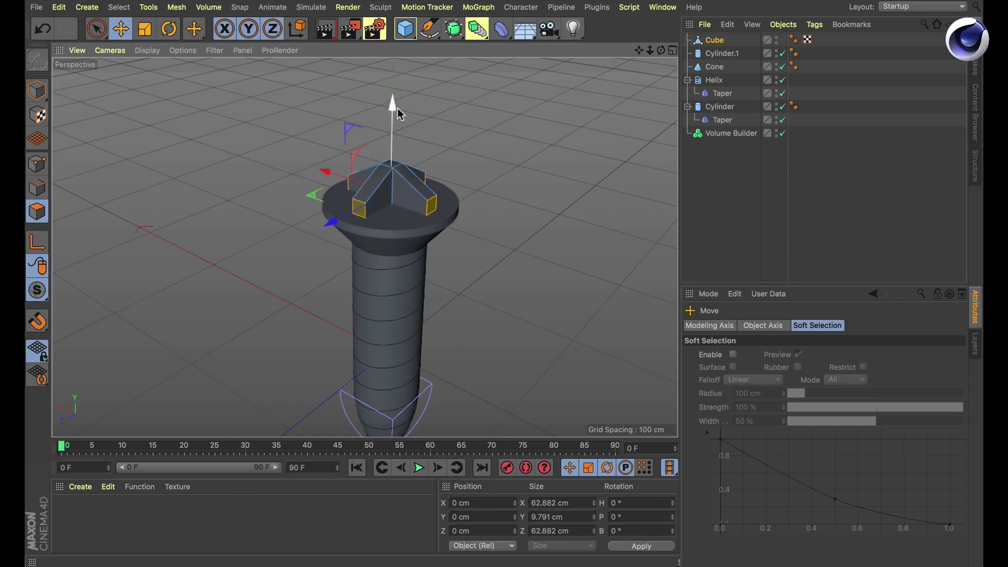
pyautogui.moveTo(393, 101); pyautogui.dragTo(392, 113)
pyautogui.click(37, 90)
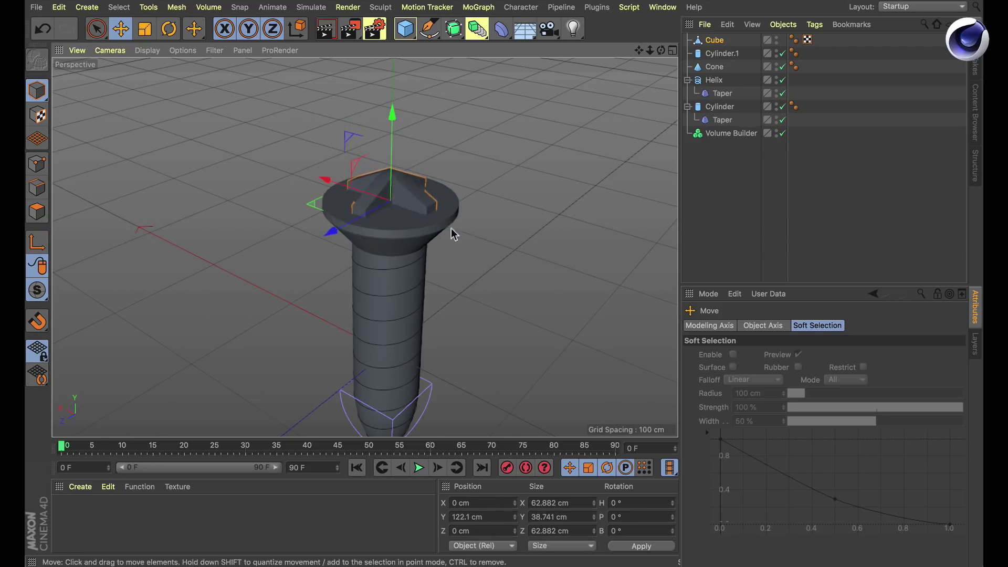
pyautogui.keyDown('alt'); pyautogui.moveTo(453, 234); pyautogui.dragTo(488, 158); pyautogui.keyUp('alt')
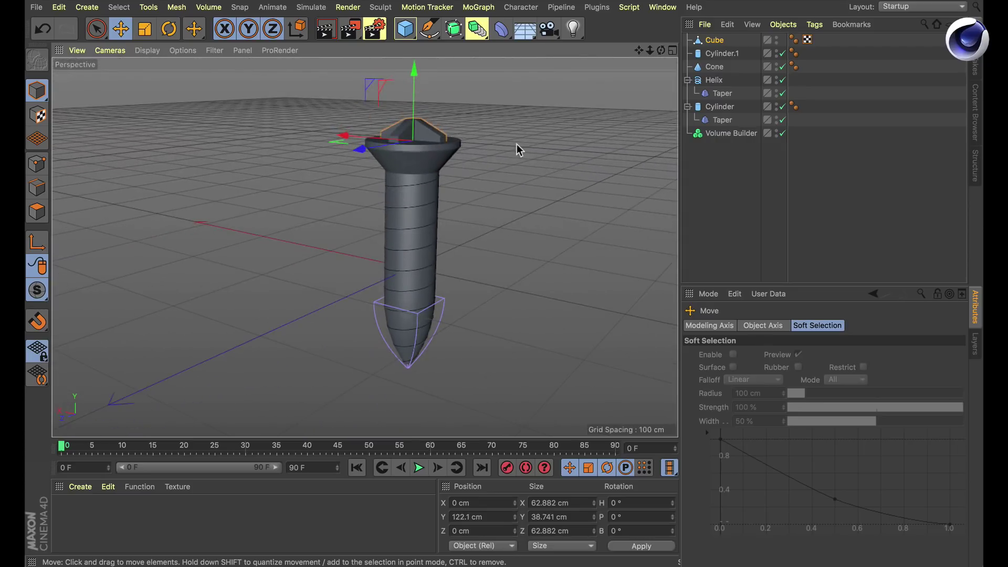
# Link the main Cylinder into the Volume Builder's object list.
pyautogui.click(727, 133)
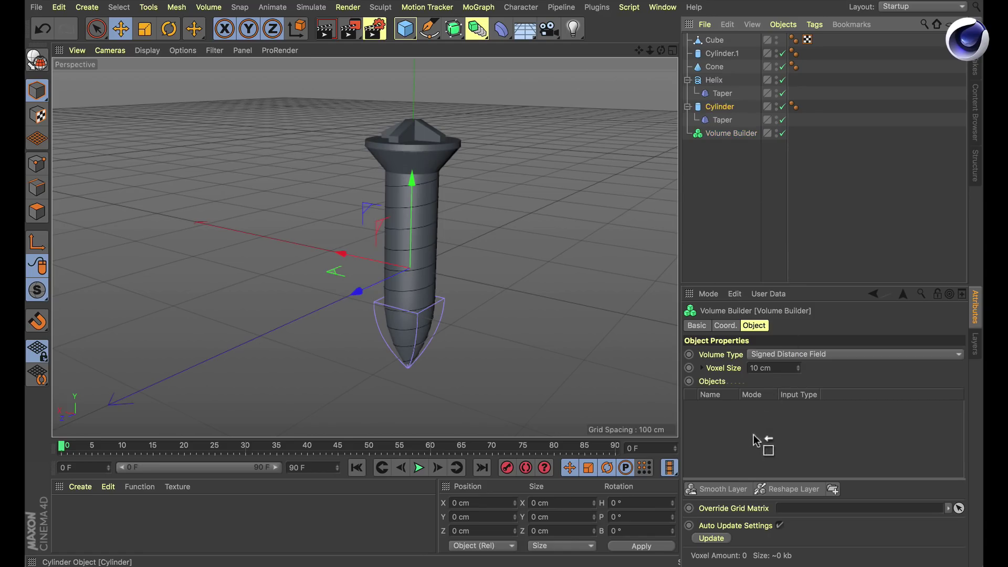
pyautogui.moveTo(753, 434); pyautogui.dragTo(729, 428)
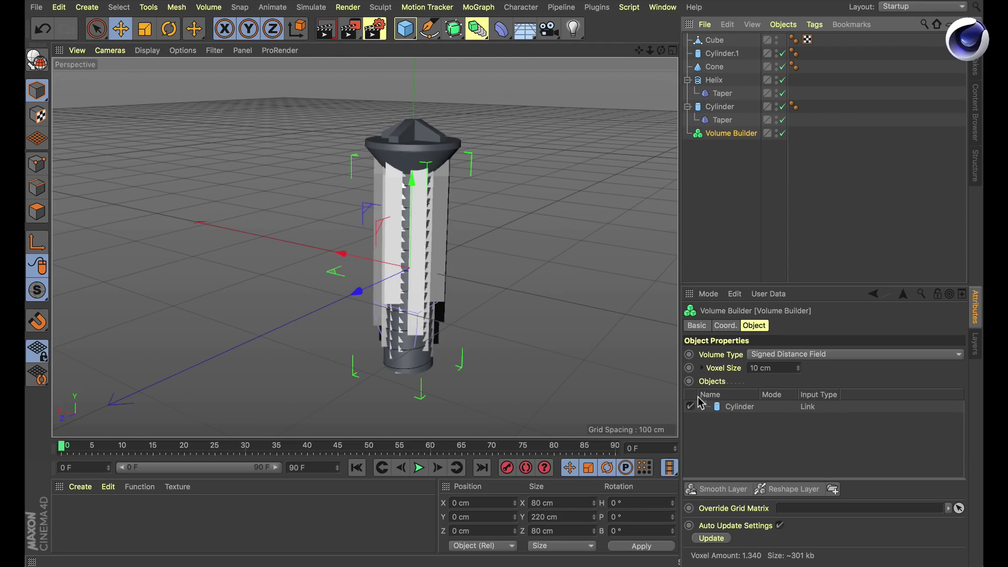
# Remove the linked Cylinder from the Volume Builder's object list and make the main Cylinder a child of the Volume Builder instead.
pyautogui.click(744, 411)
pyautogui.press('Delete')
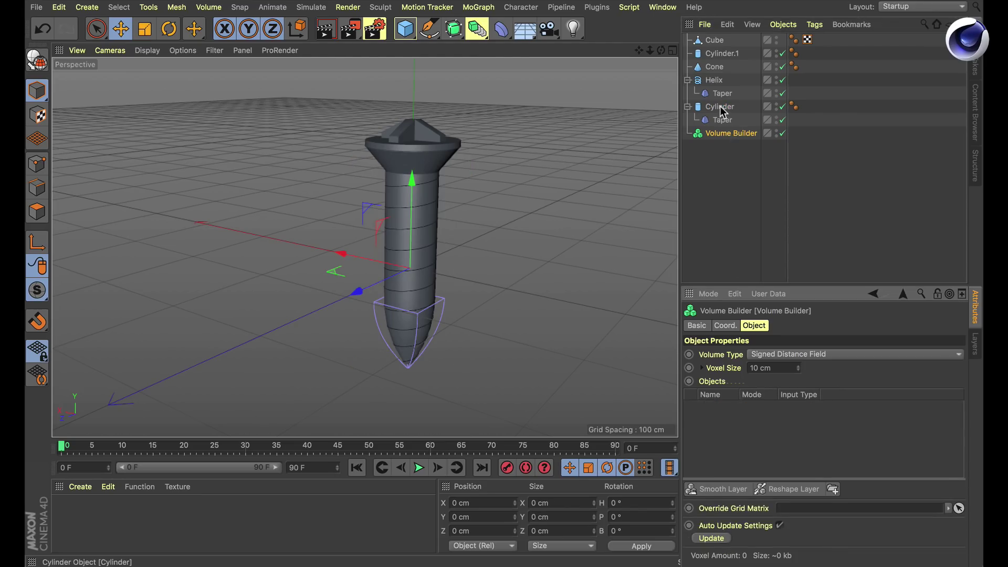
pyautogui.moveTo(721, 108); pyautogui.dragTo(722, 137)
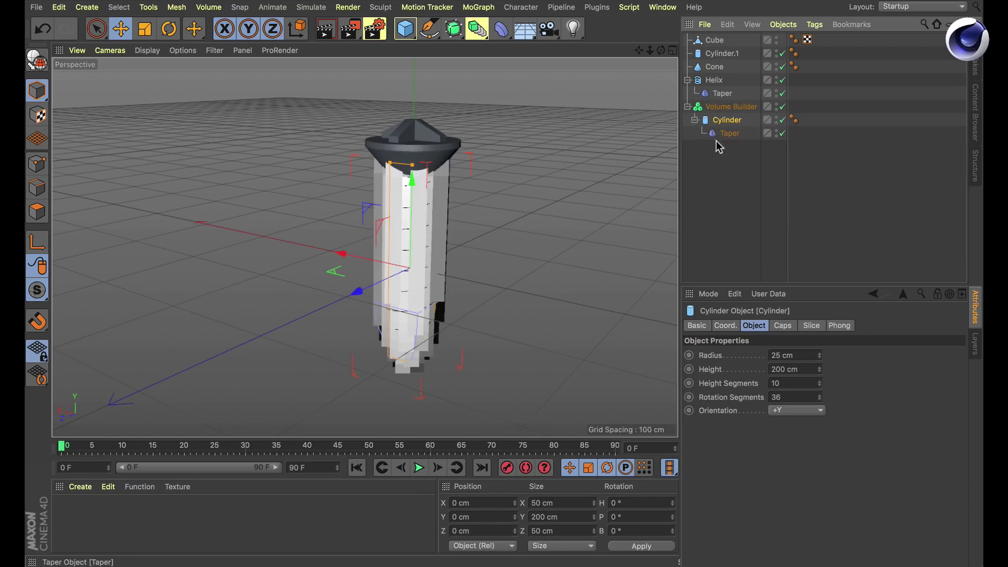
# Set the Volume Builder's voxel size to 2 cm.
pyautogui.click(730, 107)
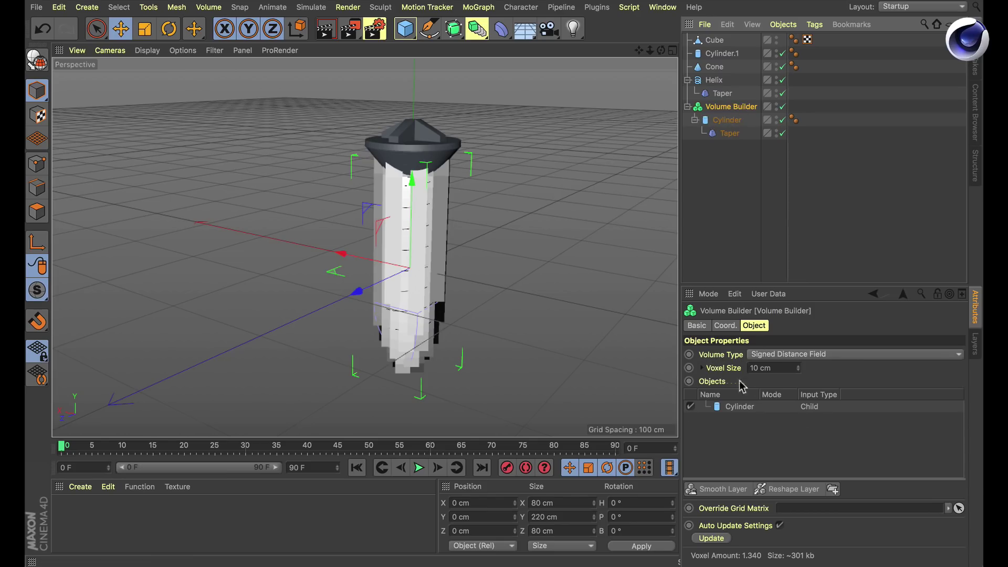
pyautogui.click(782, 368)
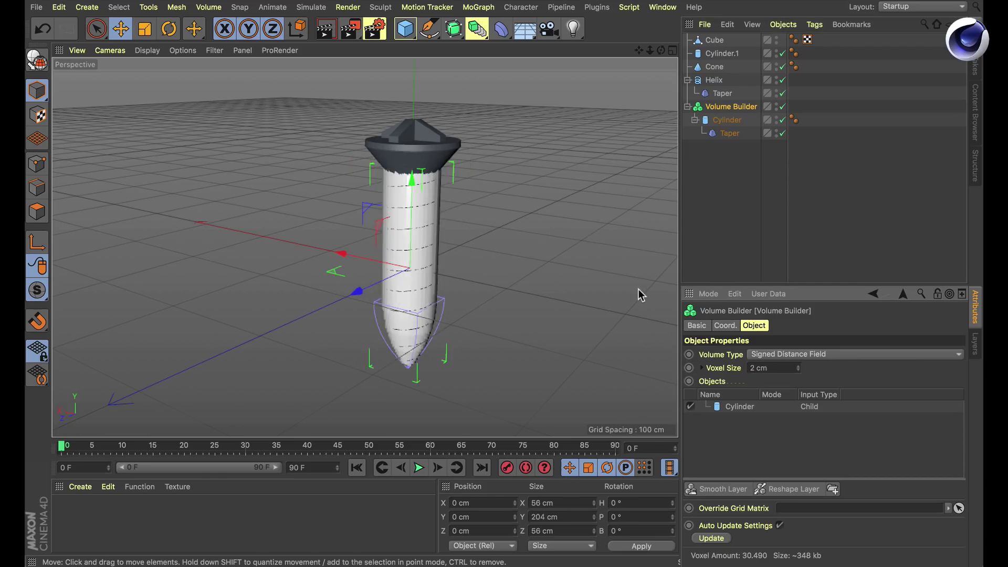
pyautogui.keyDown('alt'); pyautogui.moveTo(328, 254); pyautogui.dragTo(414, 237); pyautogui.keyUp('alt')
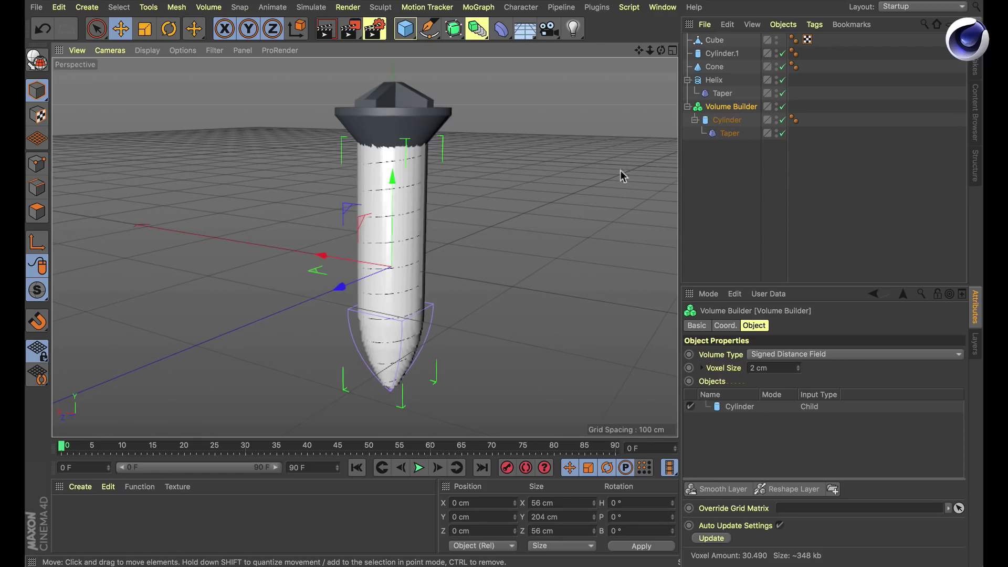
# Link the Helix into the Volume Builder's object list and set its radius to 8 cm and its density to 1.
pyautogui.moveTo(715, 81); pyautogui.dragTo(735, 402)
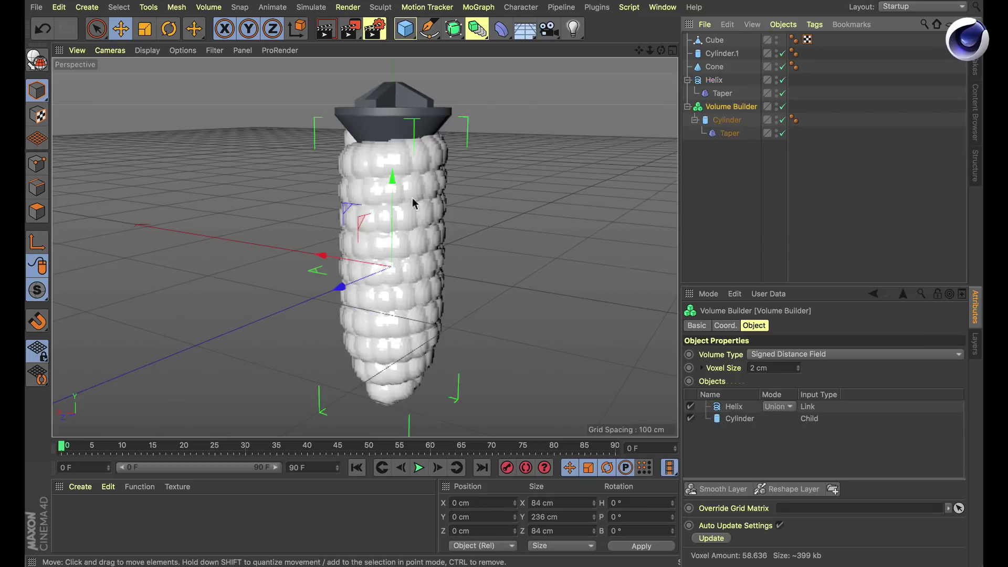
pyautogui.keyDown('alt'); pyautogui.moveTo(396, 274); pyautogui.dragTo(453, 271); pyautogui.keyUp('alt')
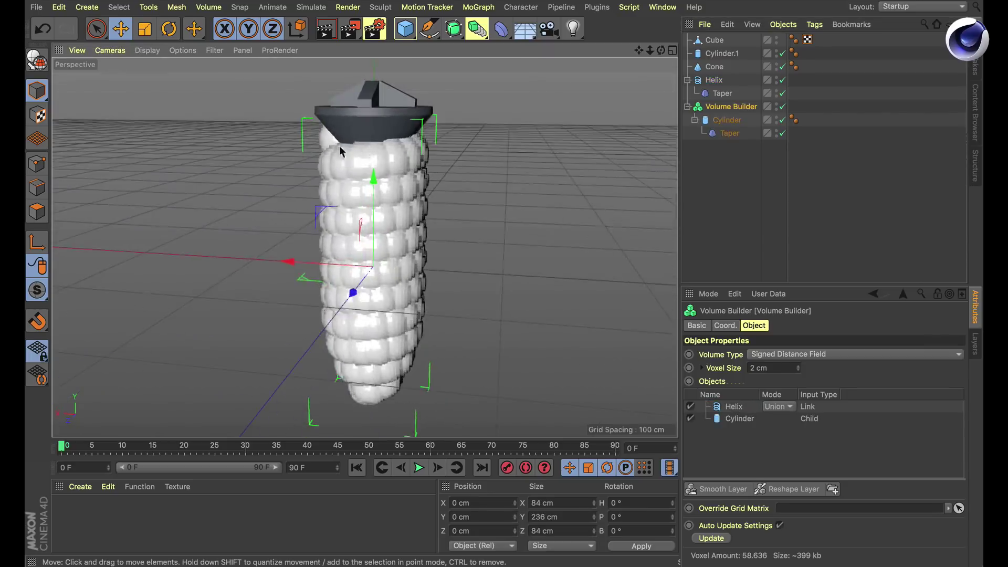
pyautogui.click(733, 407)
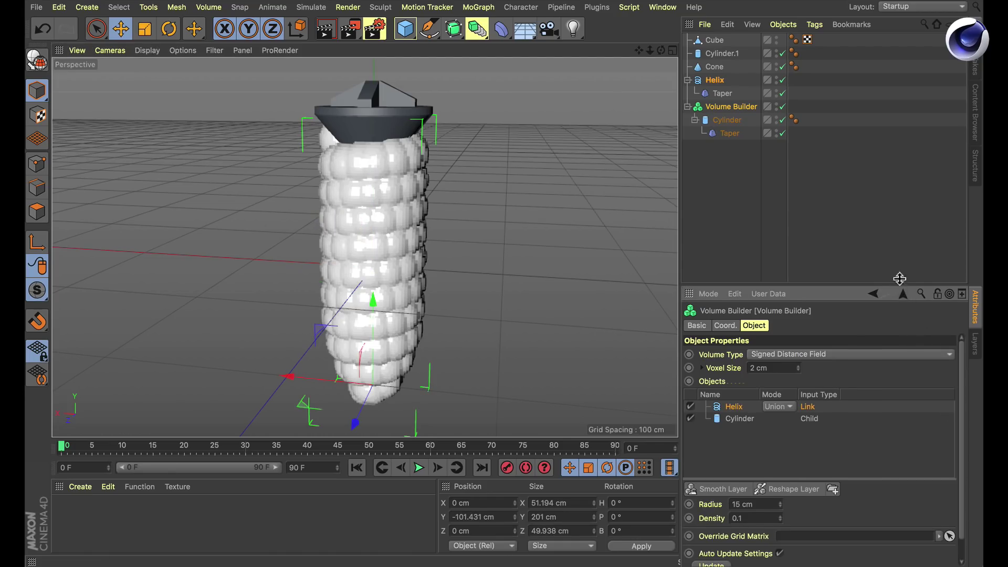
pyautogui.moveTo(899, 278); pyautogui.dragTo(914, 209)
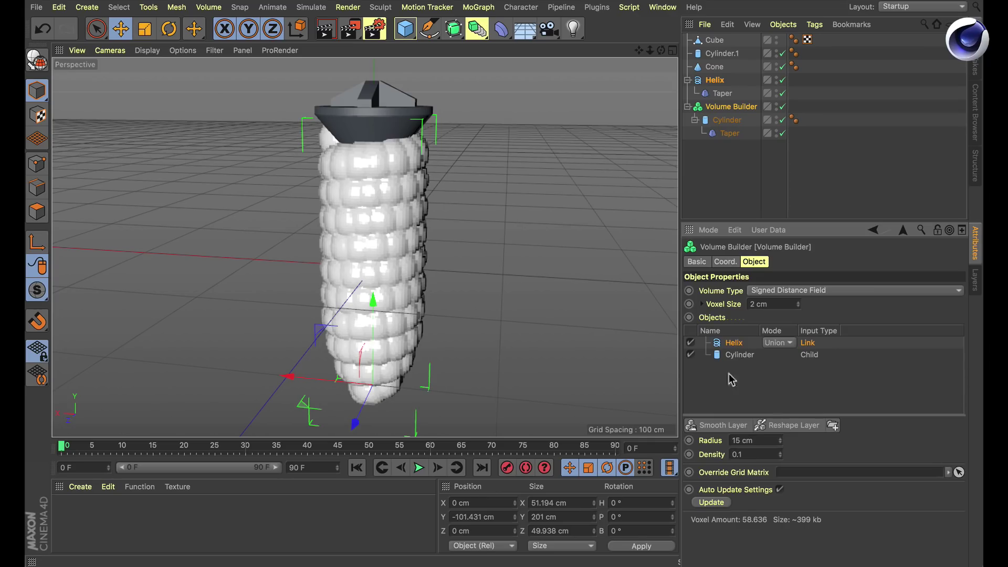
pyautogui.click(755, 443)
pyautogui.write('8')
pyautogui.press('Return')
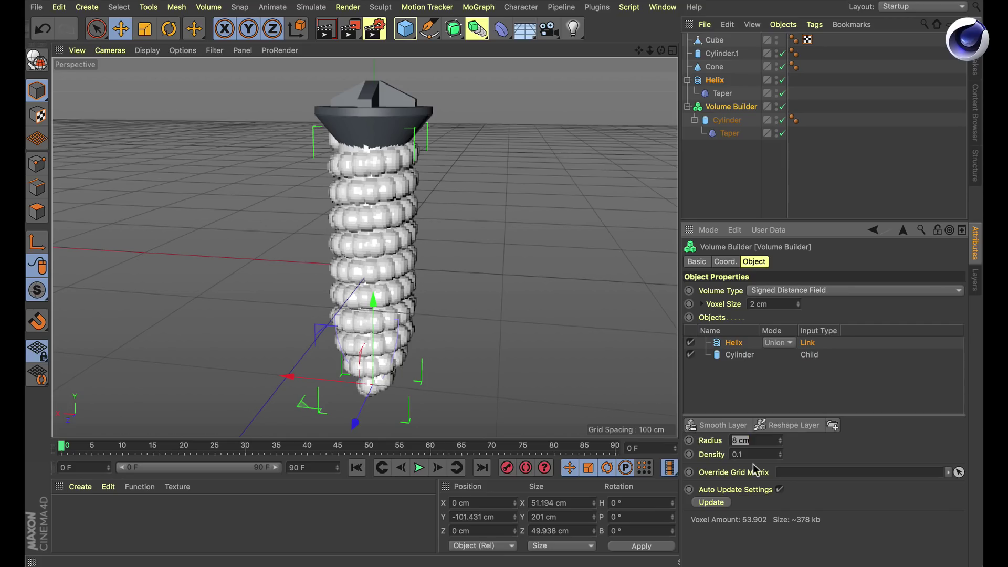
pyautogui.press('Tab')
pyautogui.write('1')
pyautogui.press('Return')
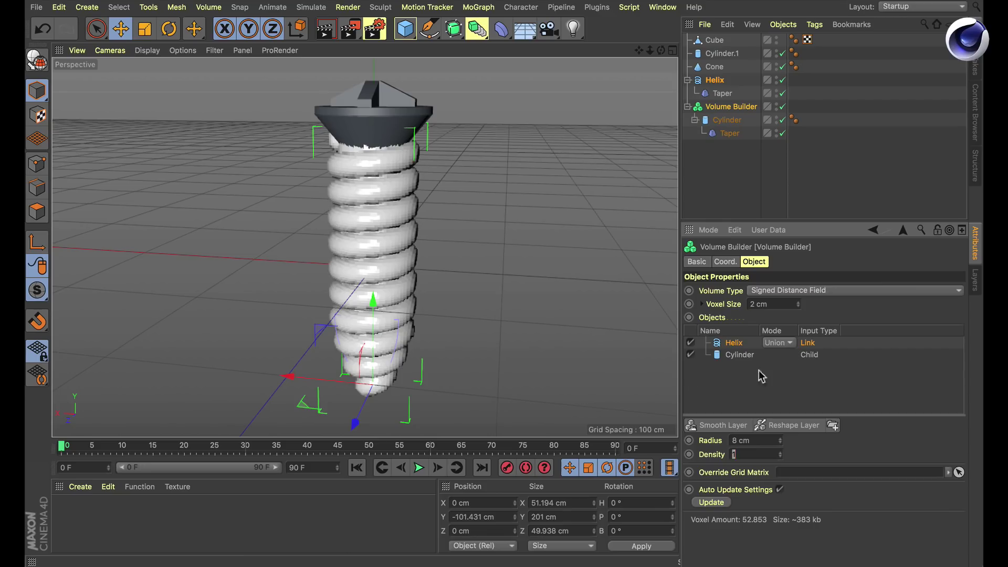
# Set the Helix's mode to Subtract in the Volume Builder and refine the voxel size to 1 cm.
pyautogui.click(784, 345)
pyautogui.click(788, 372)
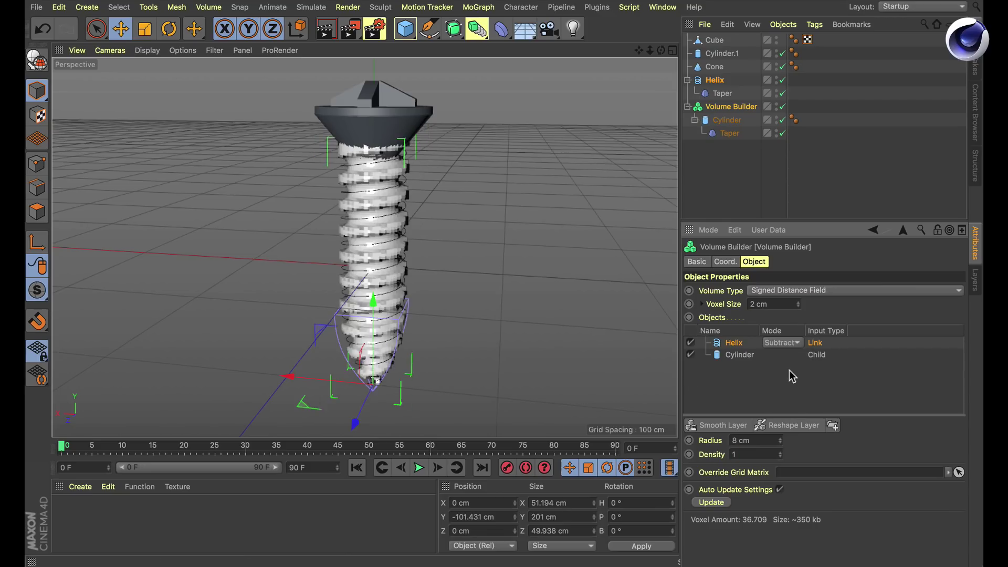
pyautogui.keyDown('alt'); pyautogui.moveTo(339, 265); pyautogui.dragTo(378, 263); pyautogui.keyUp('alt')
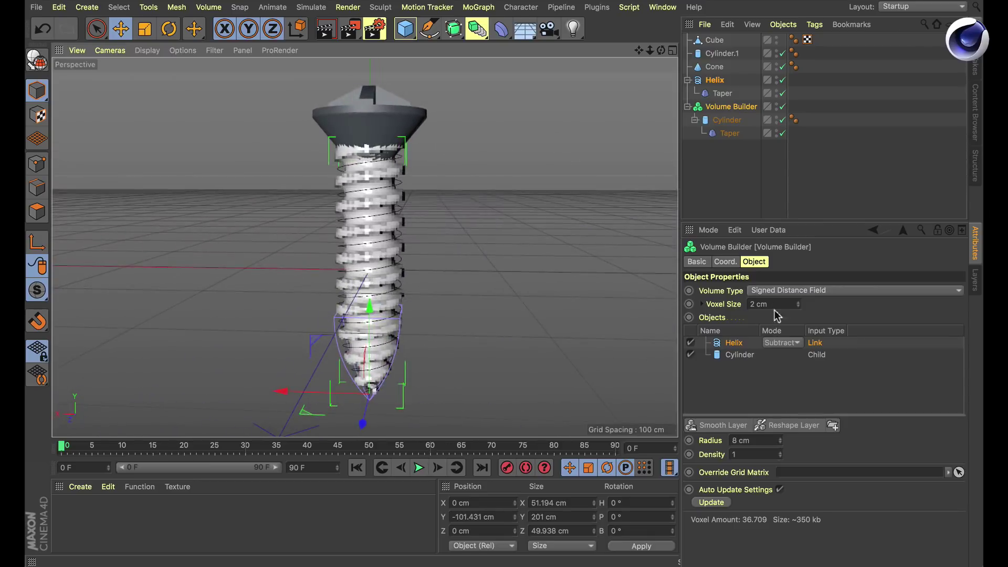
pyautogui.click(757, 304)
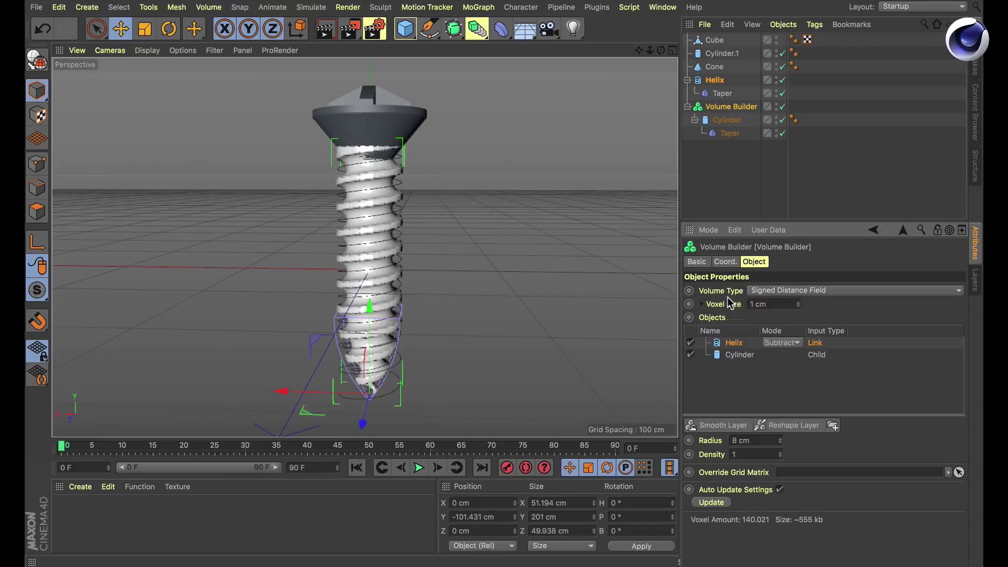
pyautogui.keyDown('alt'); pyautogui.moveTo(378, 245); pyautogui.dragTo(434, 238); pyautogui.keyUp('alt')
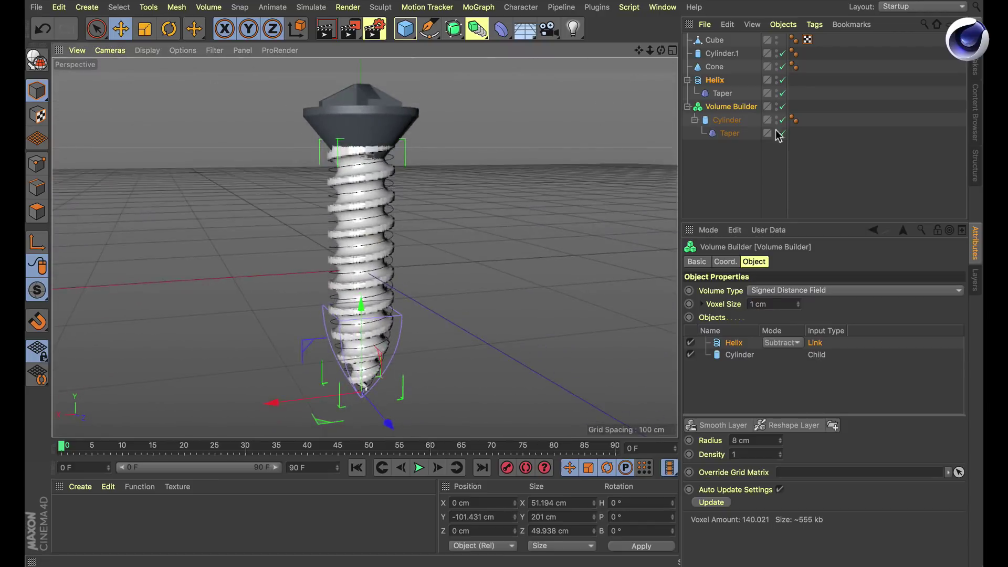
# Link the Cone, Cylinder.1 and the Cube above the Helix in the Volume Builder's object list.
pyautogui.moveTo(712, 67); pyautogui.dragTo(772, 244)
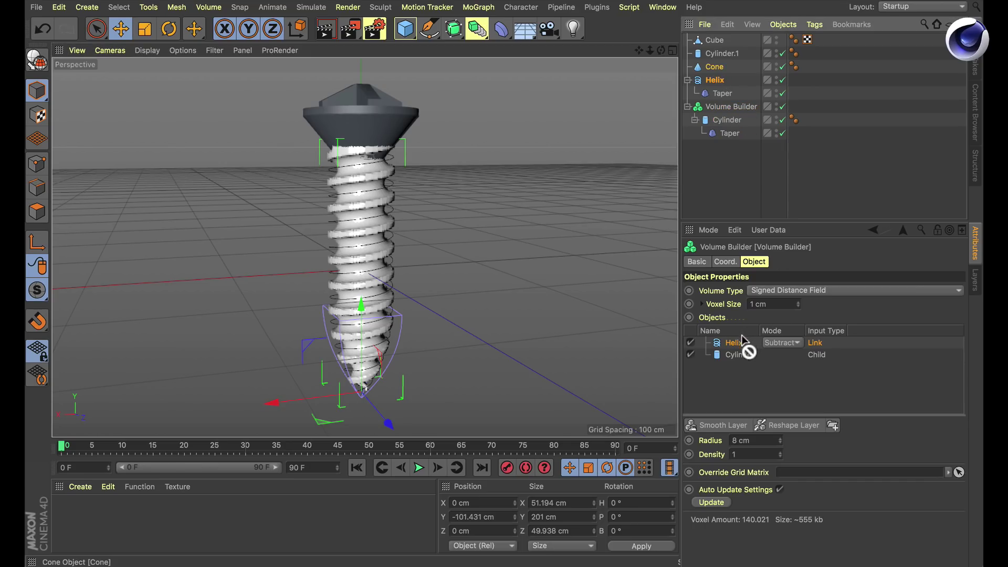
pyautogui.moveTo(741, 336); pyautogui.dragTo(739, 329)
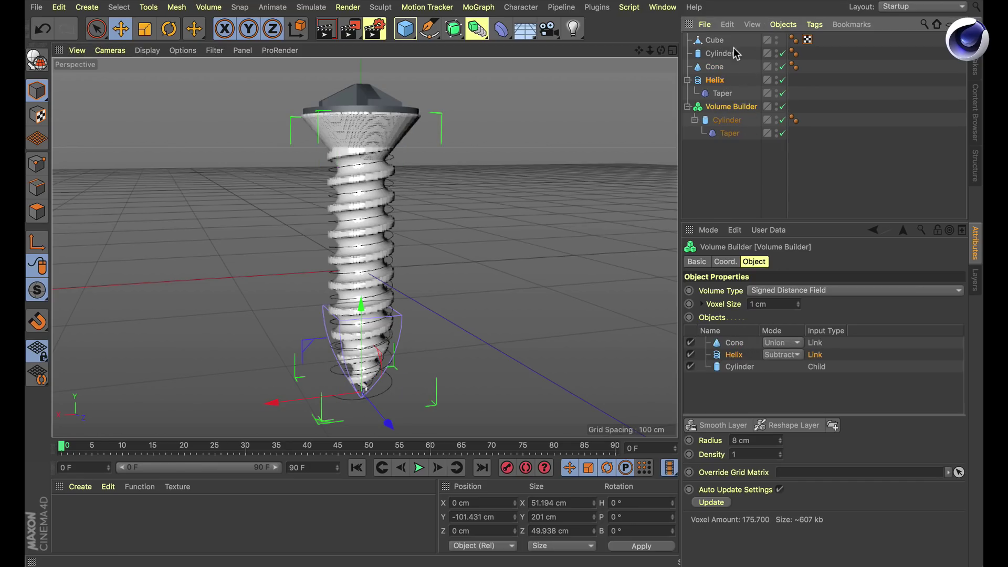
pyautogui.moveTo(734, 53); pyautogui.dragTo(735, 335)
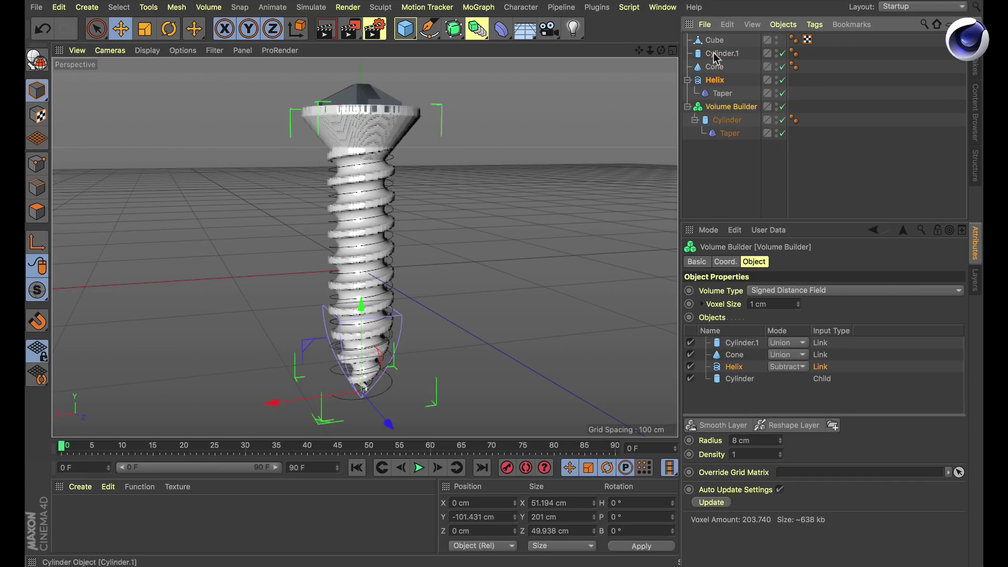
pyautogui.moveTo(713, 40); pyautogui.dragTo(735, 334)
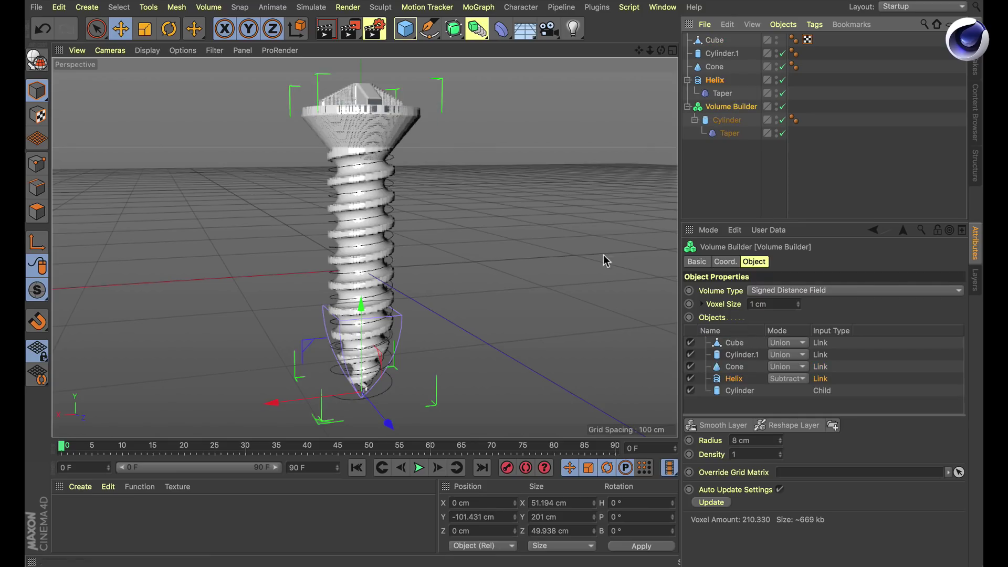
pyautogui.keyDown('alt'); pyautogui.moveTo(389, 121); pyautogui.dragTo(392, 147); pyautogui.keyUp('alt')
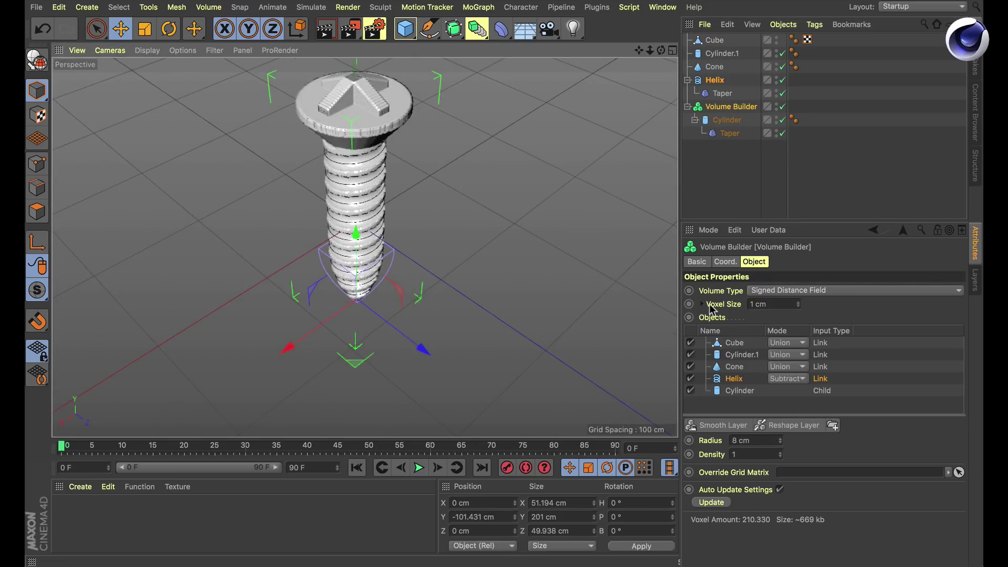
# Set the Cube's mode to Subtract in the Volume Builder and hide the source objects in the viewport.
pyautogui.click(787, 343)
pyautogui.click(788, 366)
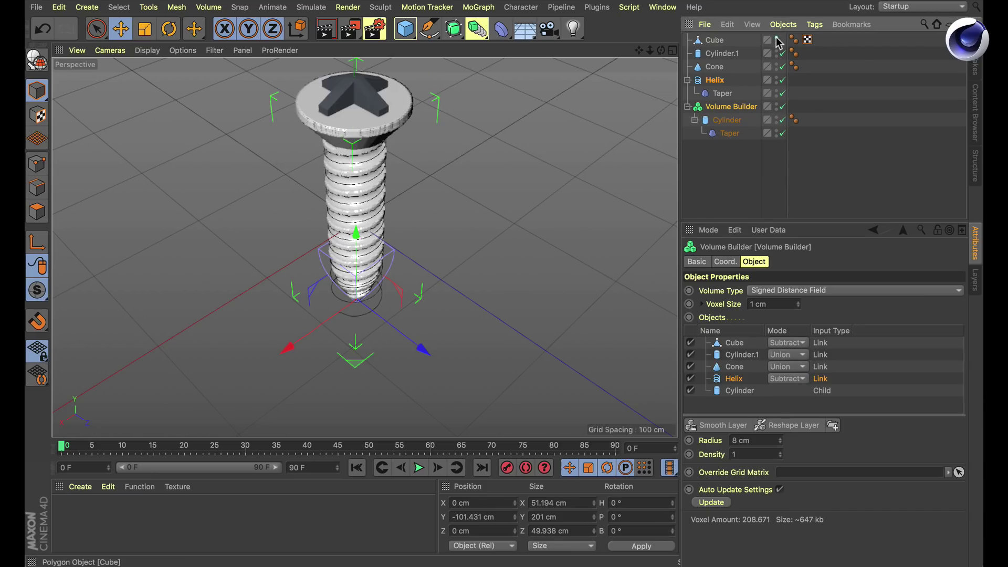
pyautogui.moveTo(776, 40); pyautogui.dragTo(777, 80)
pyautogui.keyDown('alt'); pyautogui.moveTo(383, 242); pyautogui.dragTo(450, 147); pyautogui.keyUp('alt')
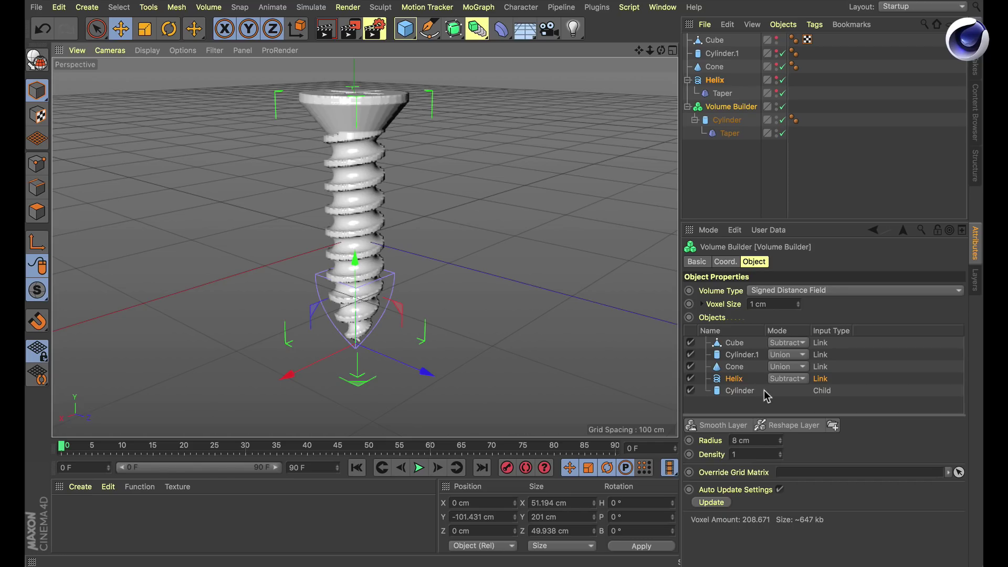
# Add a Smooth Layer above all objects in the Volume Builder and set its voxel distance to 1.
pyautogui.click(727, 409)
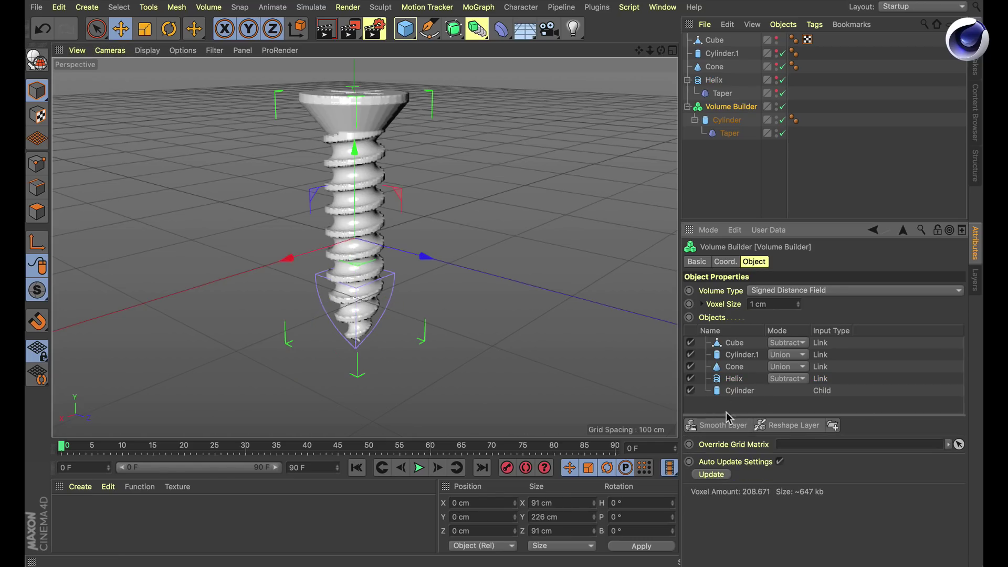
pyautogui.click(722, 426)
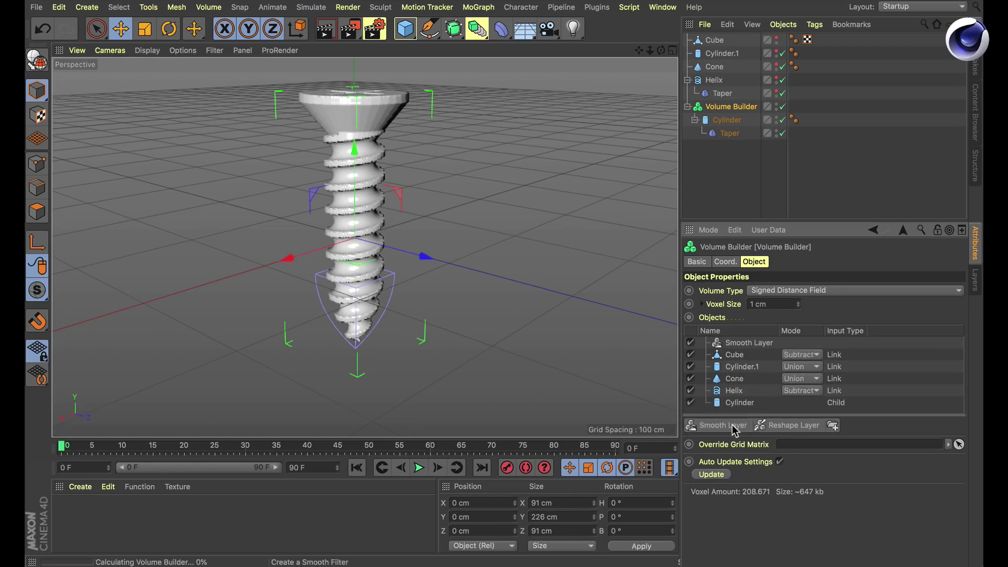
pyautogui.click(747, 347)
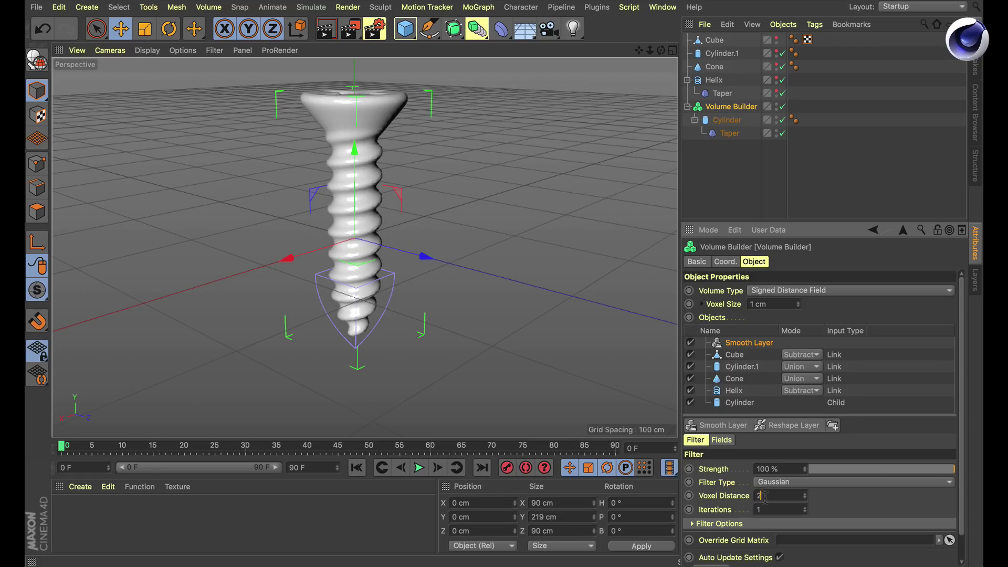
pyautogui.write('1')
pyautogui.press('Return')
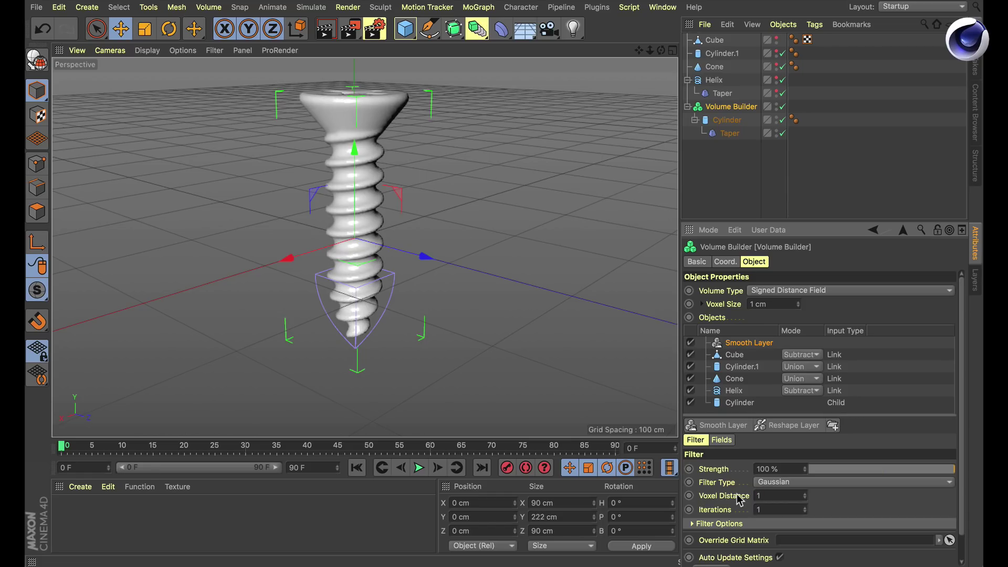
pyautogui.keyDown('alt'); pyautogui.moveTo(350, 156); pyautogui.dragTo(443, 210); pyautogui.keyUp('alt')
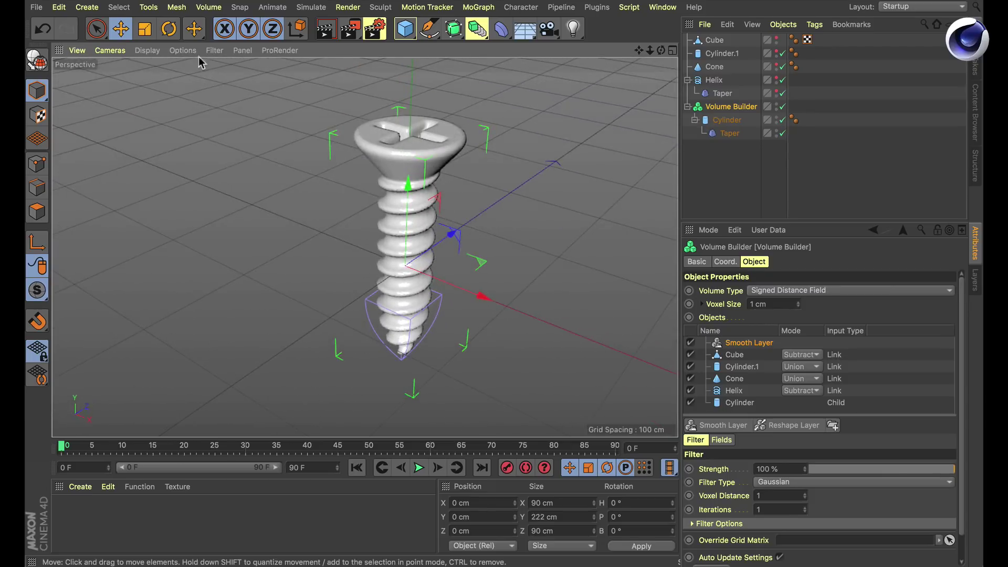
# Add a Volume Mesher as the parent of the Volume Builder.
pyautogui.click(210, 9)
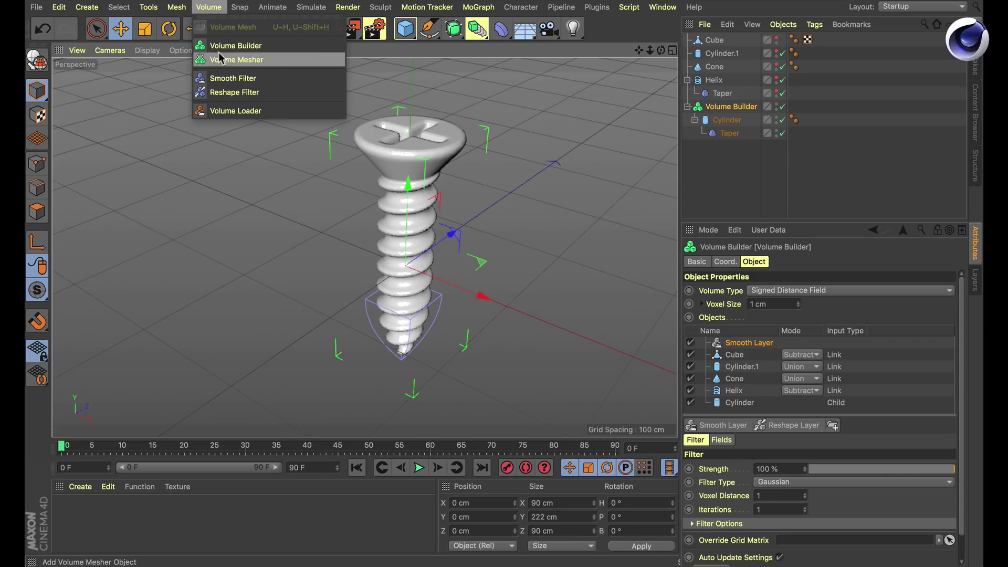
pyautogui.click(236, 60)
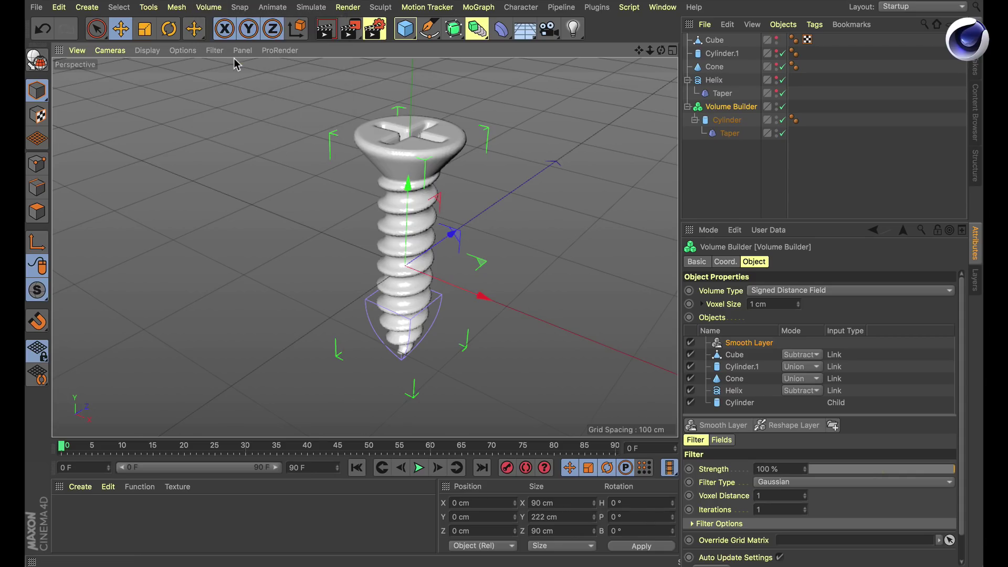
pyautogui.keyDown('alt'); pyautogui.moveTo(405, 259); pyautogui.dragTo(456, 254); pyautogui.keyUp('alt')
# Create a Metal node material and apply it to the Volume Mesher.
pyautogui.click(81, 487)
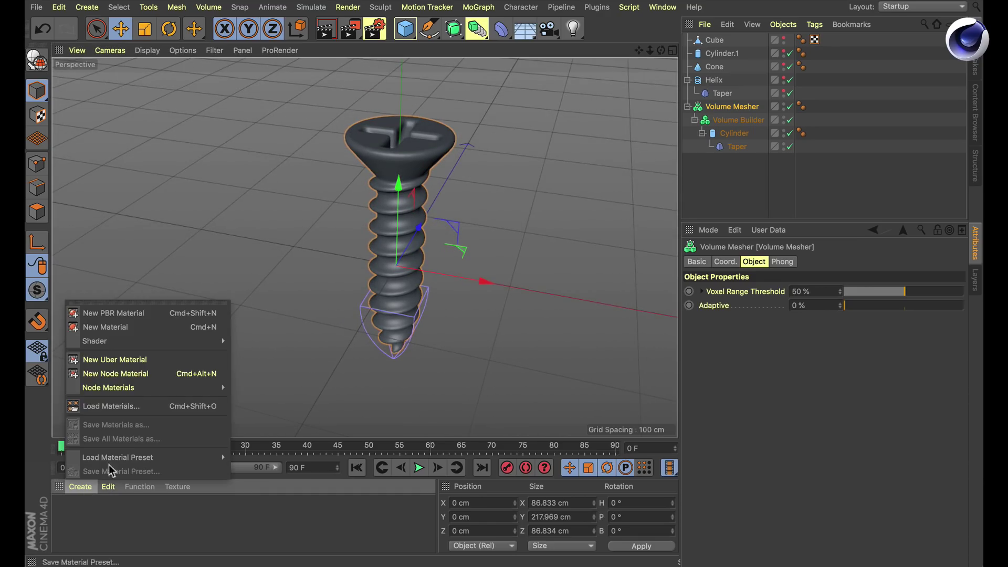
pyautogui.moveTo(161, 386)
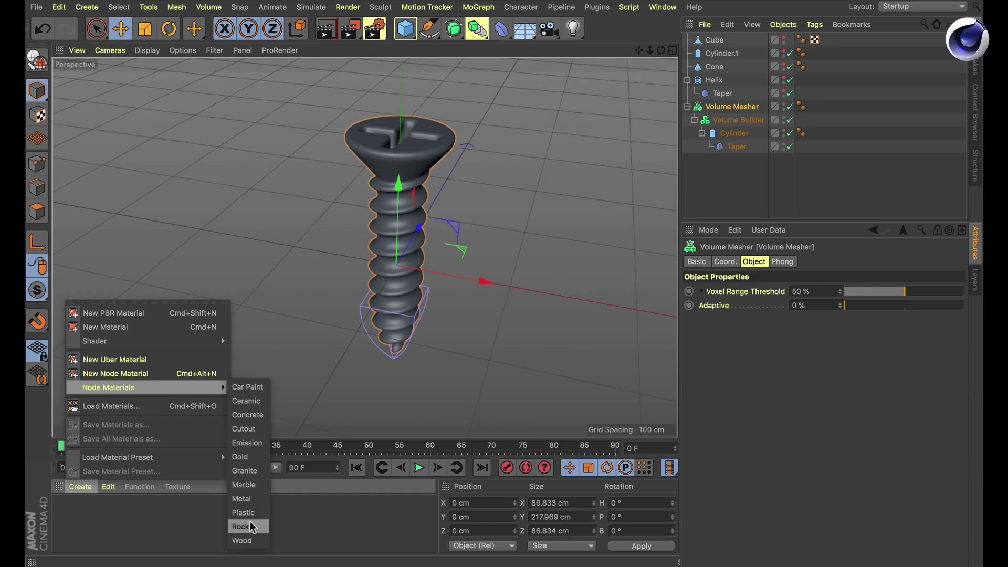
pyautogui.click(244, 498)
pyautogui.moveTo(76, 517); pyautogui.dragTo(735, 107)
pyautogui.keyDown('alt'); pyautogui.moveTo(541, 245); pyautogui.dragTo(424, 227); pyautogui.keyUp('alt')
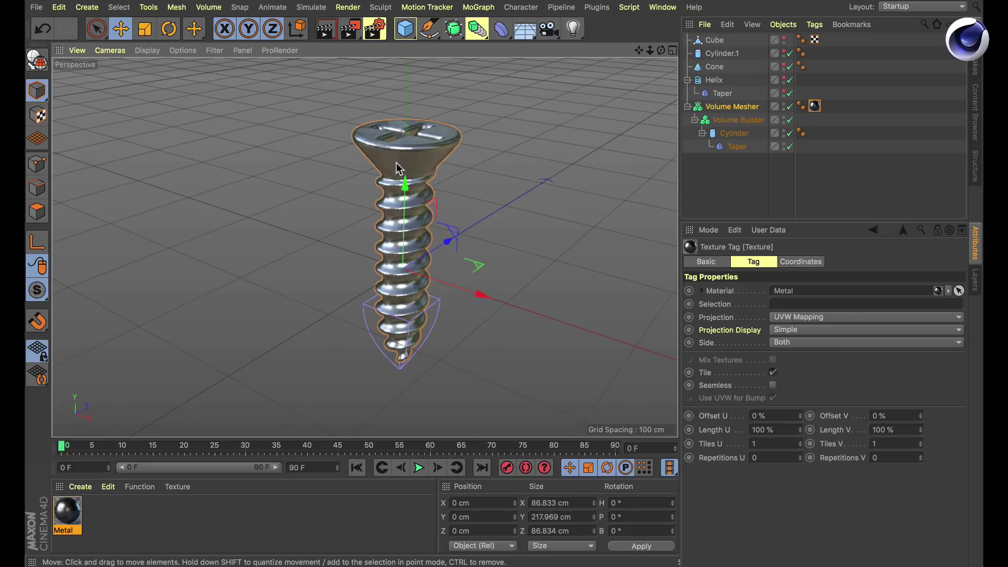
# Display the shaded screw with its mesh lines and examine the polygon structure of the head up close.
pyautogui.keyDown('alt'); pyautogui.moveTo(414, 151); pyautogui.dragTo(522, 125, button='right'); pyautogui.keyUp('alt')
pyautogui.keyDown('alt'); pyautogui.moveTo(522, 124); pyautogui.dragTo(425, 200); pyautogui.keyUp('alt')
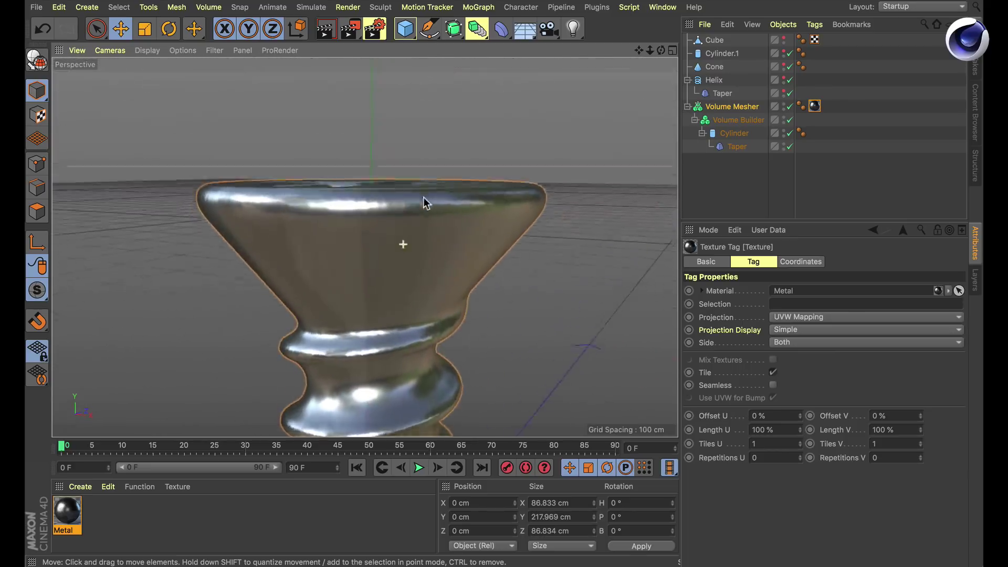
pyautogui.keyDown('alt'); pyautogui.moveTo(426, 200); pyautogui.dragTo(420, 232, button='right'); pyautogui.keyUp('alt')
pyautogui.press('n')
pyautogui.press('b')
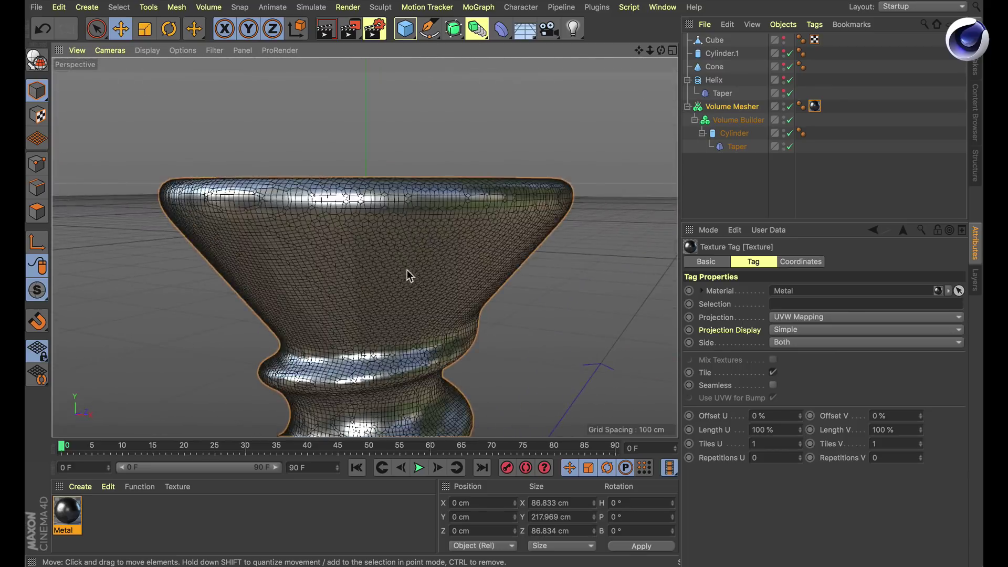
pyautogui.moveTo(408, 270)
pyautogui.keyDown('alt'); pyautogui.mouseDown()
pyautogui.moveTo(365, 245)
pyautogui.moveTo(399, 231)
pyautogui.mouseUp(); pyautogui.keyUp('alt')
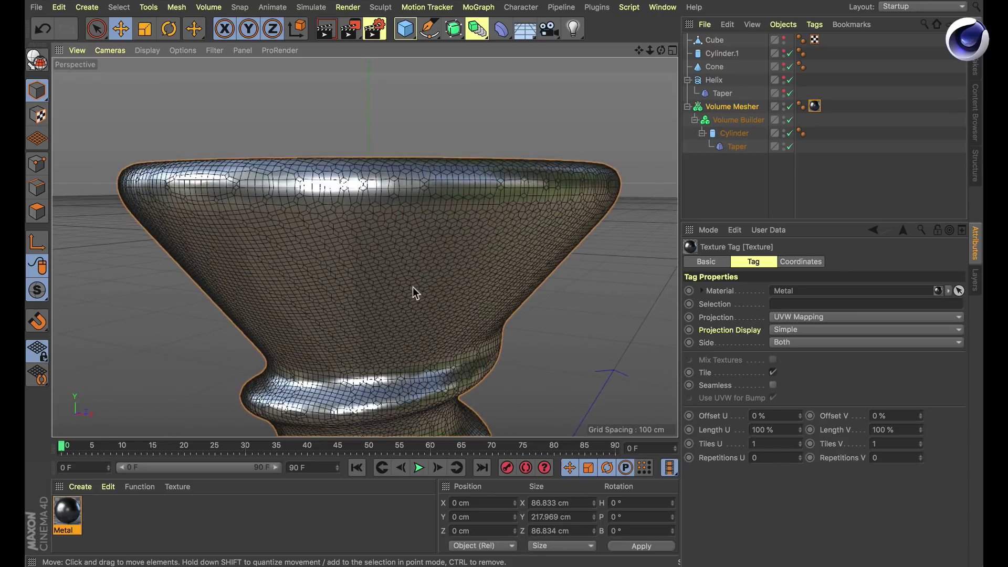
# Set the Volume Mesher's Adaptive value to 1.4 % to reduce the polygons on the screw's flat areas.
pyautogui.keyDown('alt'); pyautogui.moveTo(421, 281); pyautogui.dragTo(398, 302, button='right'); pyautogui.keyUp('alt')
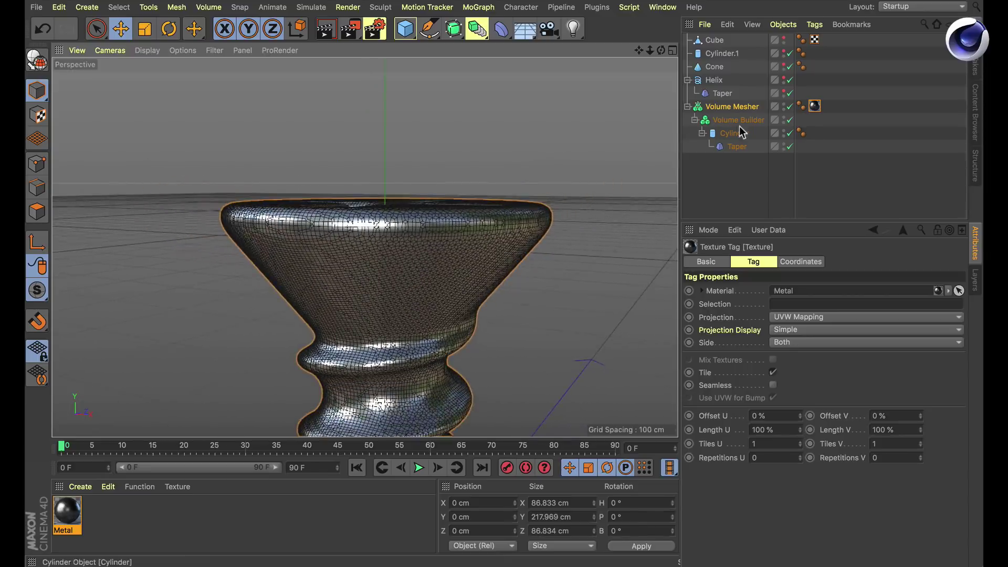
pyautogui.click(721, 110)
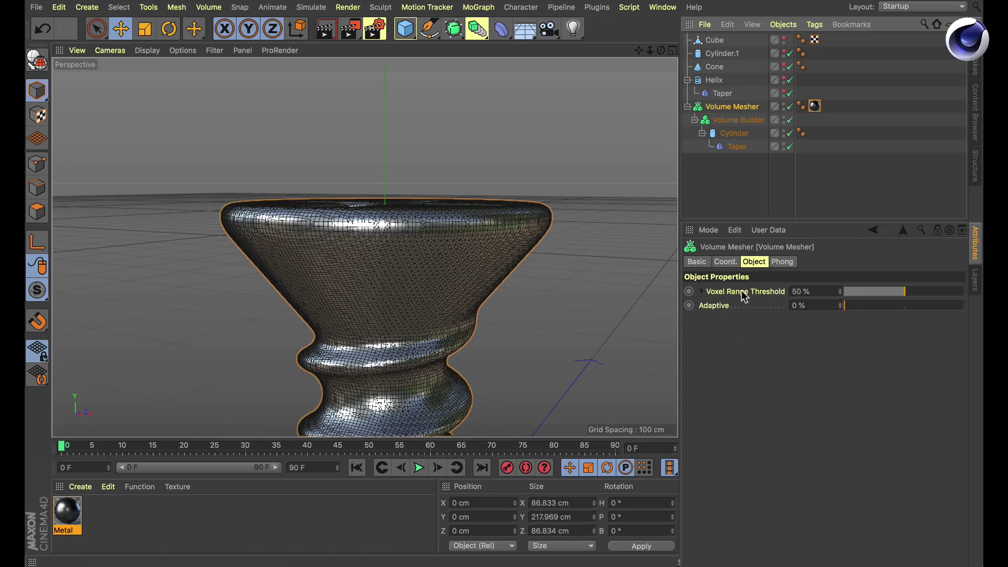
pyautogui.moveTo(850, 307)
pyautogui.mouseDown()
pyautogui.moveTo(903, 319)
pyautogui.moveTo(846, 313)
pyautogui.mouseUp()
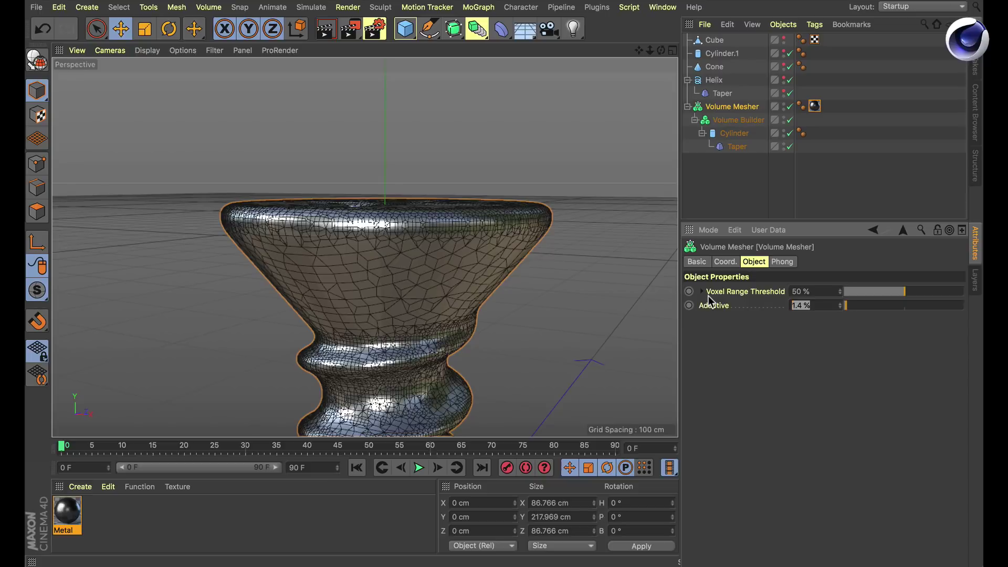
pyautogui.click(716, 195)
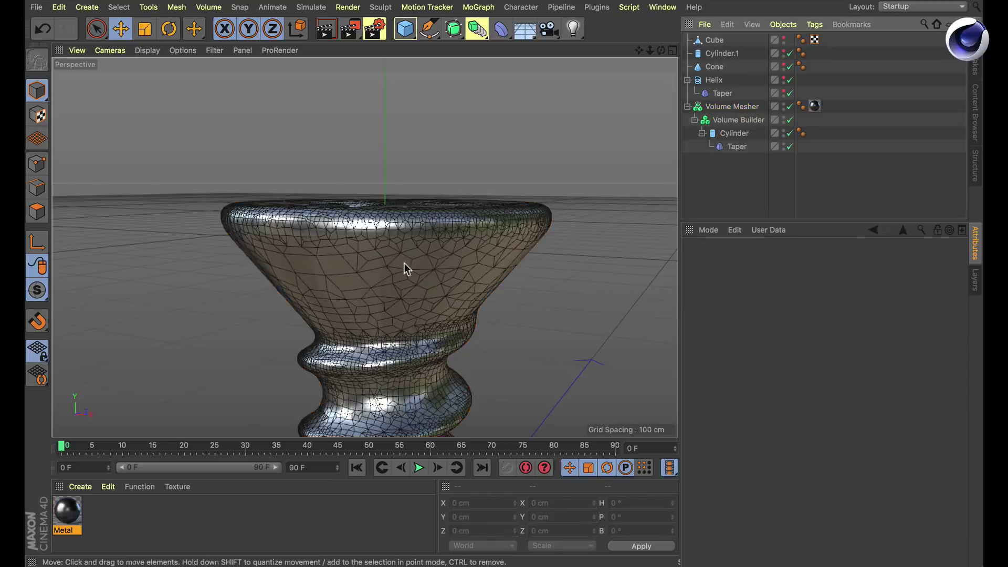
# Display the screw with Gouraud shading without mesh lines and examine the whole metal model from several angles.
pyautogui.keyDown('alt'); pyautogui.moveTo(404, 263); pyautogui.dragTo(435, 288); pyautogui.keyUp('alt')
pyautogui.keyDown('alt'); pyautogui.moveTo(434, 288); pyautogui.dragTo(314, 320, button='right'); pyautogui.keyUp('alt')
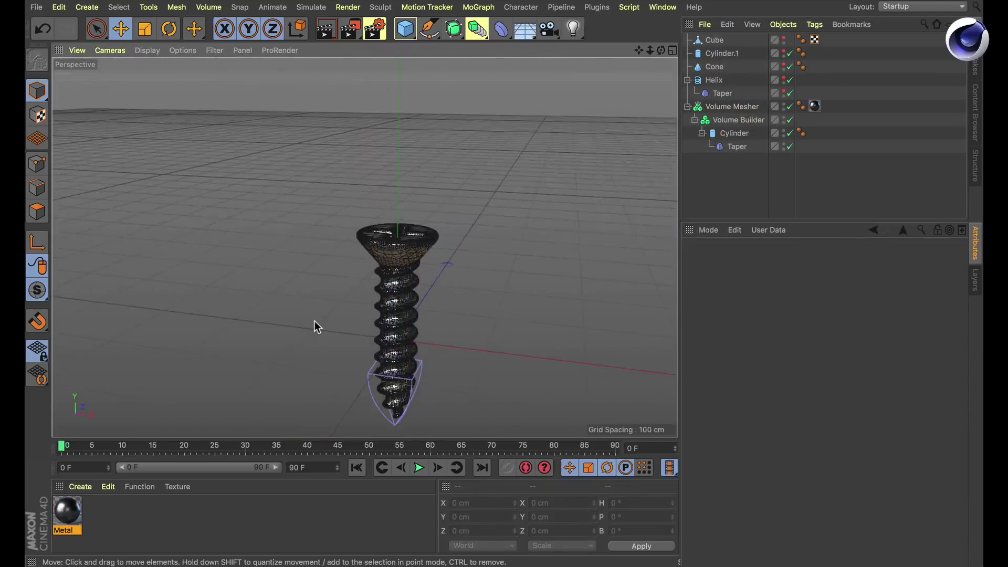
pyautogui.press('n')
pyautogui.press('a')
pyautogui.keyDown('alt'); pyautogui.moveTo(430, 320); pyautogui.dragTo(373, 242, button='middle'); pyautogui.keyUp('alt')
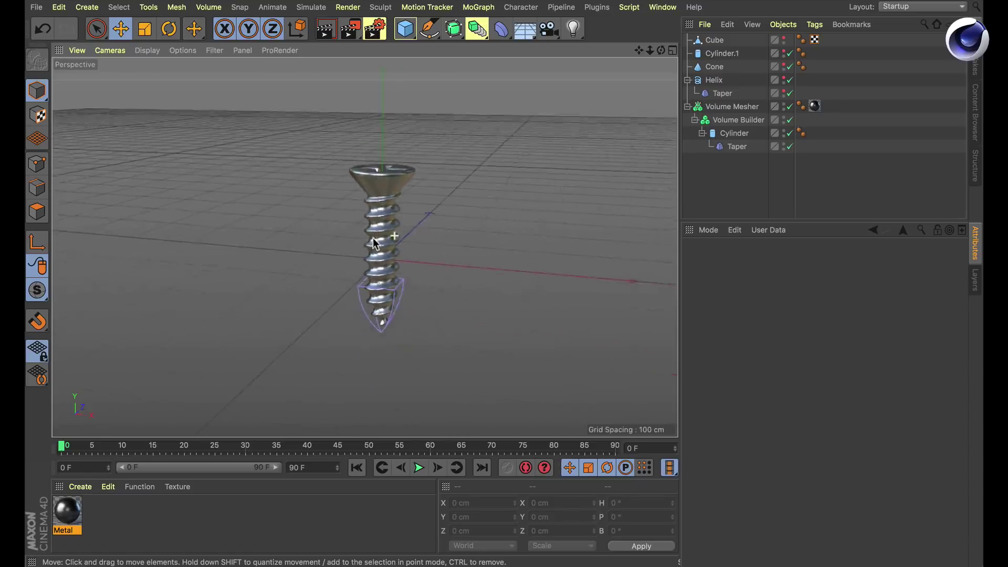
pyautogui.keyDown('alt'); pyautogui.moveTo(374, 242); pyautogui.dragTo(399, 254, button='right'); pyautogui.keyUp('alt')
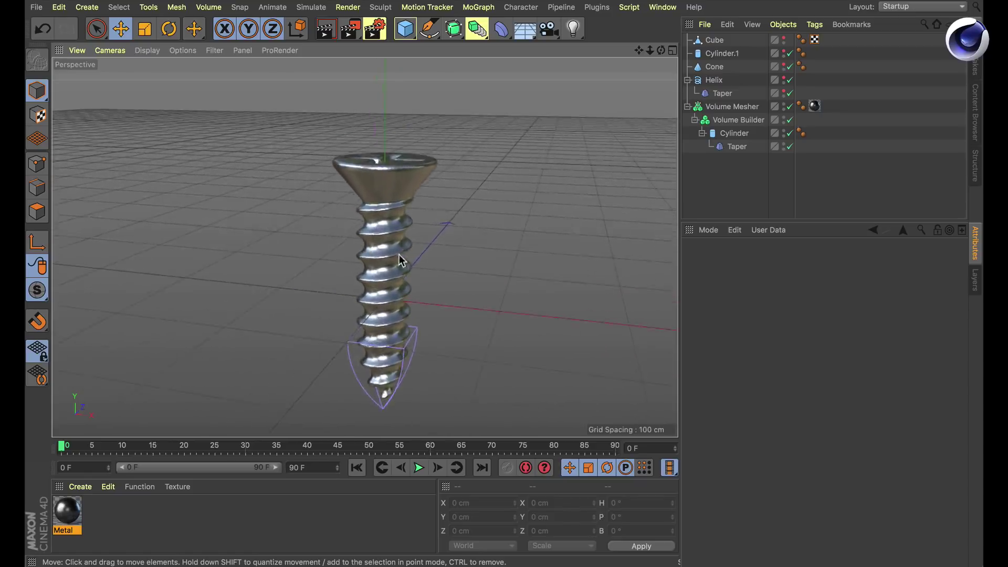
pyautogui.moveTo(398, 254)
pyautogui.keyDown('alt'); pyautogui.mouseDown()
pyautogui.moveTo(274, 243)
pyautogui.moveTo(281, 276)
pyautogui.moveTo(432, 250)
pyautogui.moveTo(344, 252)
pyautogui.moveTo(411, 243)
pyautogui.moveTo(455, 314)
pyautogui.moveTo(378, 225)
pyautogui.moveTo(313, 194)
pyautogui.moveTo(400, 227)
pyautogui.moveTo(367, 256)
pyautogui.moveTo(370, 222)
pyautogui.moveTo(399, 236)
pyautogui.mouseUp(); pyautogui.keyUp('alt')
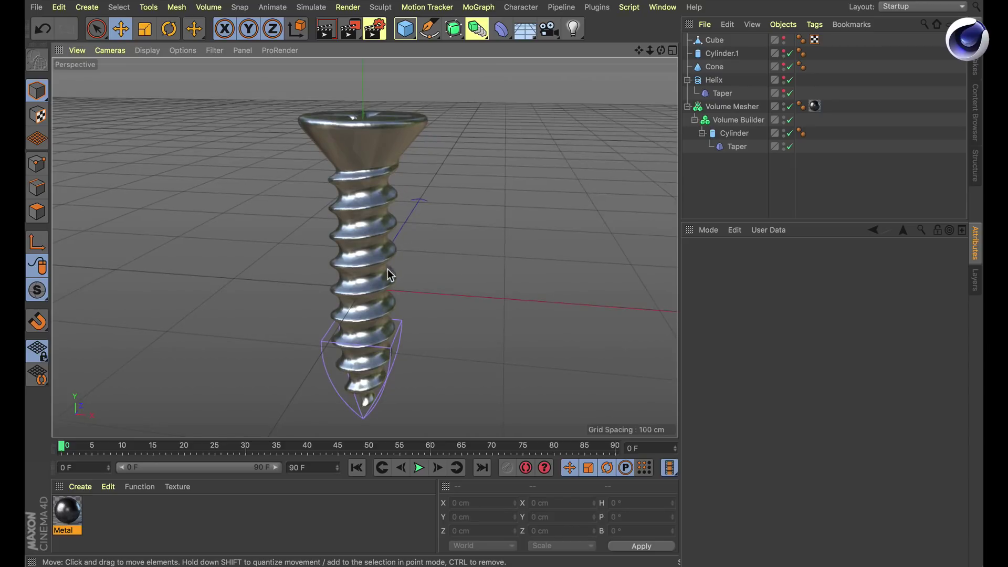
pyautogui.moveTo(387, 269)
pyautogui.keyDown('alt'); pyautogui.mouseDown()
pyautogui.moveTo(376, 269)
pyautogui.moveTo(420, 251)
pyautogui.moveTo(452, 295)
pyautogui.moveTo(503, 291)
pyautogui.moveTo(482, 310)
pyautogui.moveTo(356, 274)
pyautogui.moveTo(385, 310)
pyautogui.moveTo(386, 280)
pyautogui.mouseUp(); pyautogui.keyUp('alt')
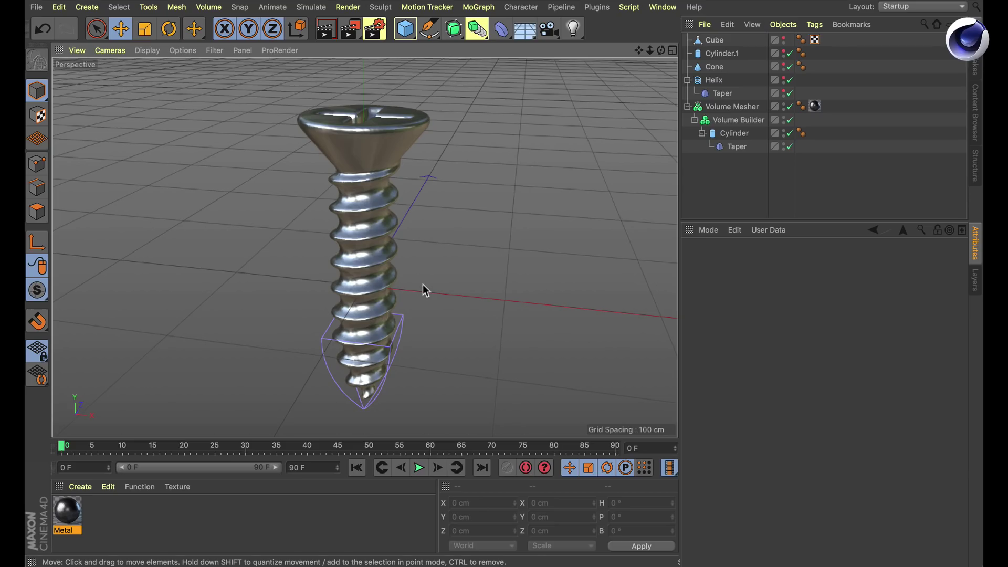
# Start a new empty project and add a Random Field to the scene.
pyautogui.press('super+n')
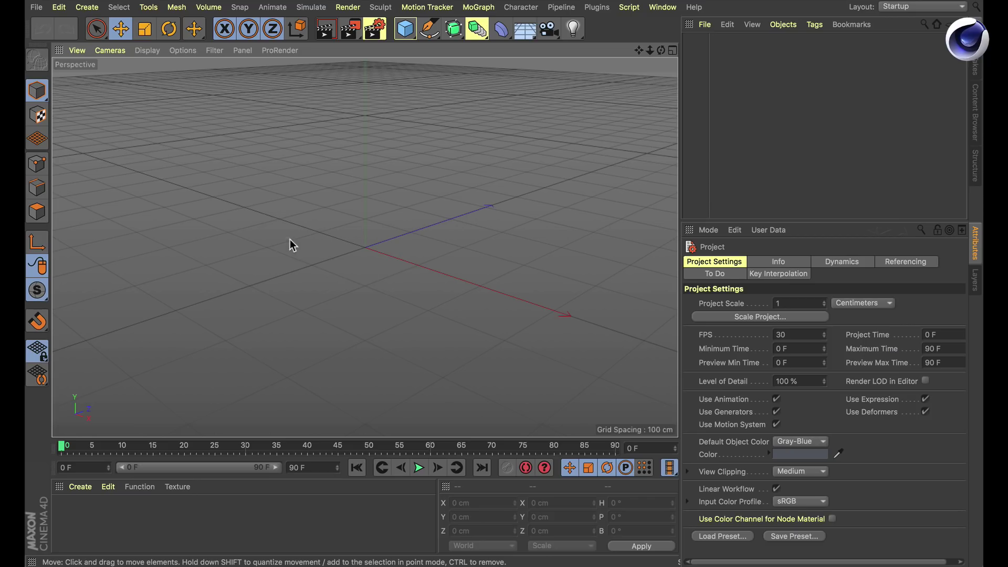
pyautogui.click(87, 7)
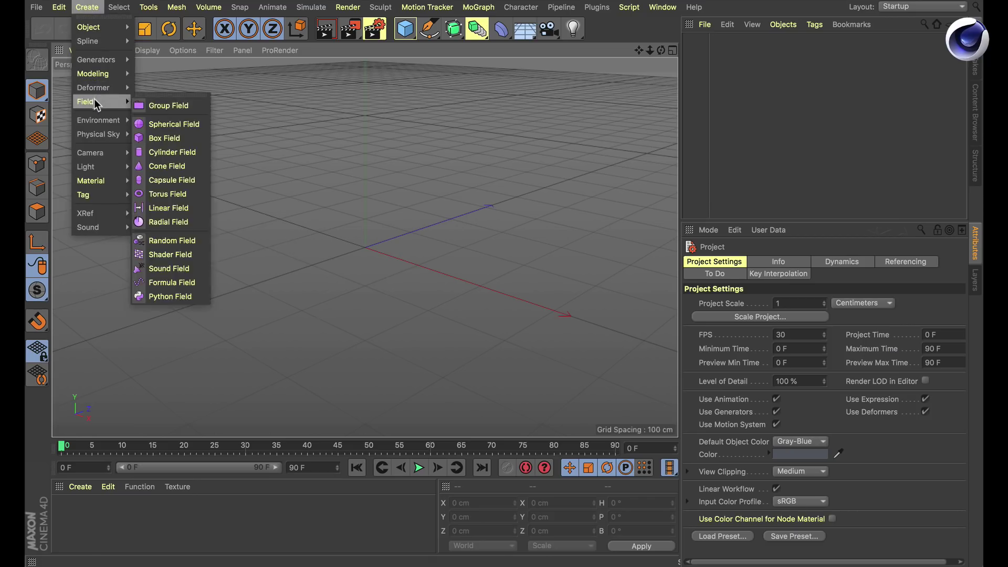
pyautogui.click(168, 242)
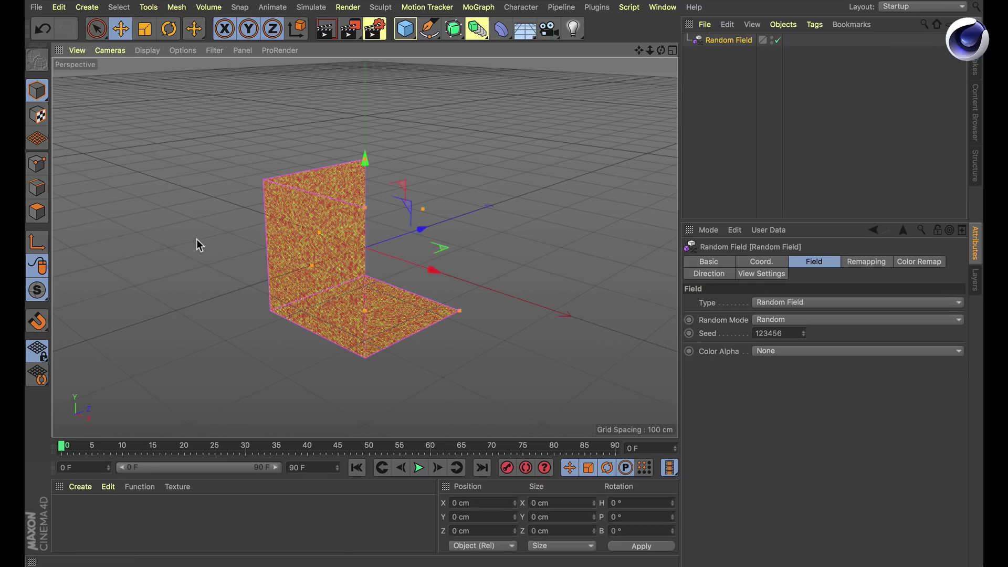
# Set the Random Field's random mode to Noise and its noise type to Sema.
pyautogui.click(795, 320)
pyautogui.click(790, 359)
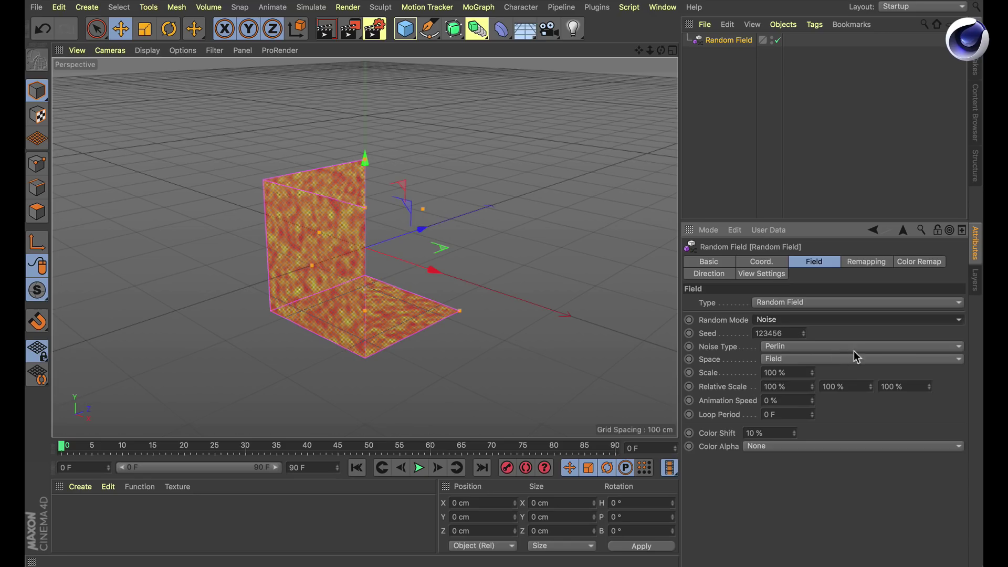
pyautogui.click(929, 348)
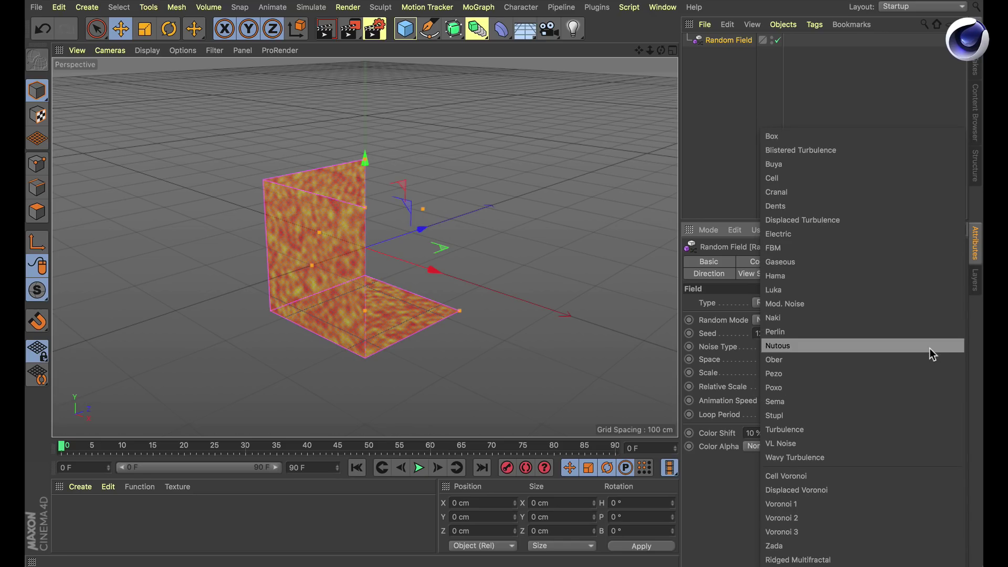
pyautogui.click(880, 400)
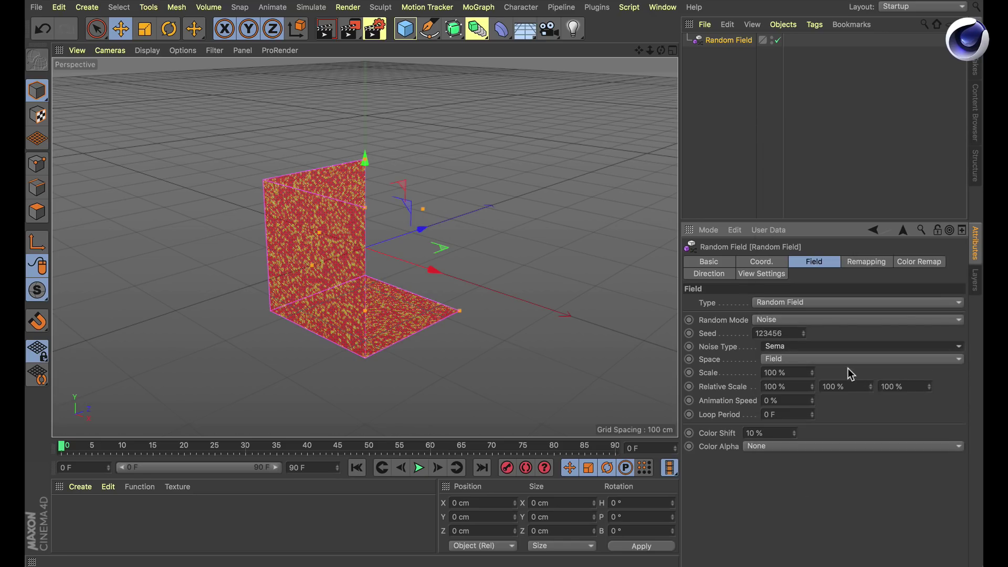
# Set the Random Field's noise scale first to 2000 % and finally to 4000 %.
pyautogui.click(797, 373)
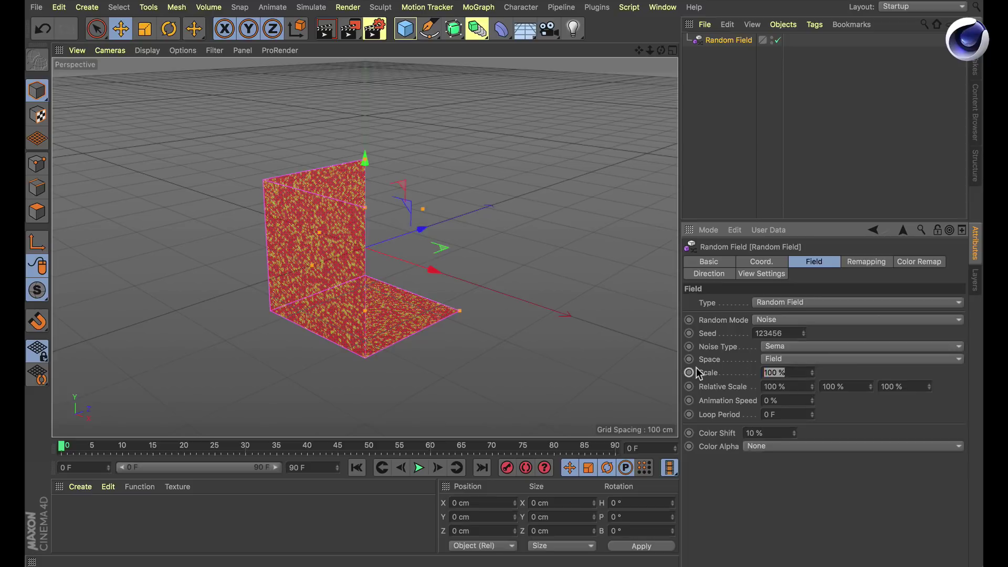
pyautogui.write('200')
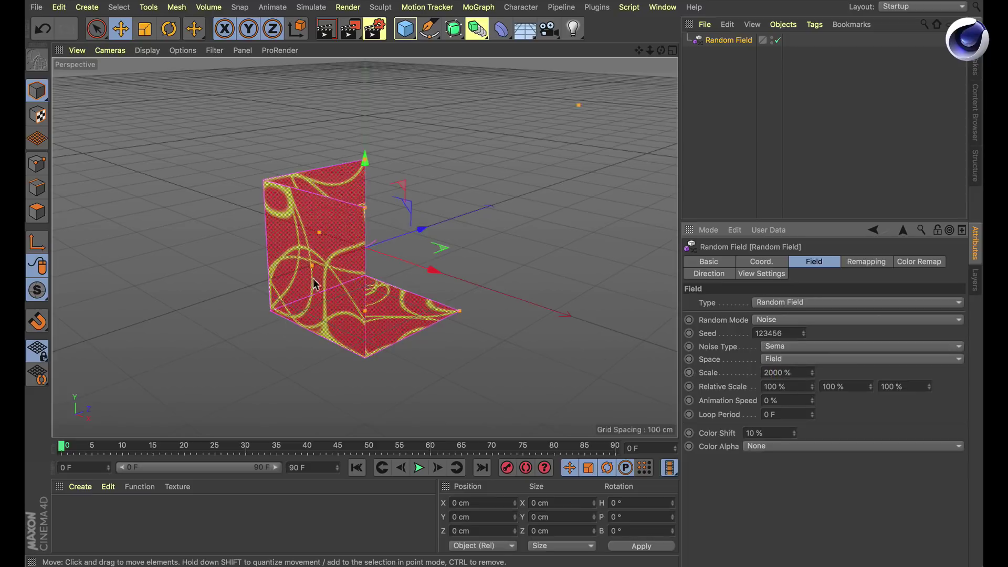
pyautogui.keyDown('alt'); pyautogui.moveTo(319, 277); pyautogui.dragTo(362, 294); pyautogui.keyUp('alt')
pyautogui.click(766, 372)
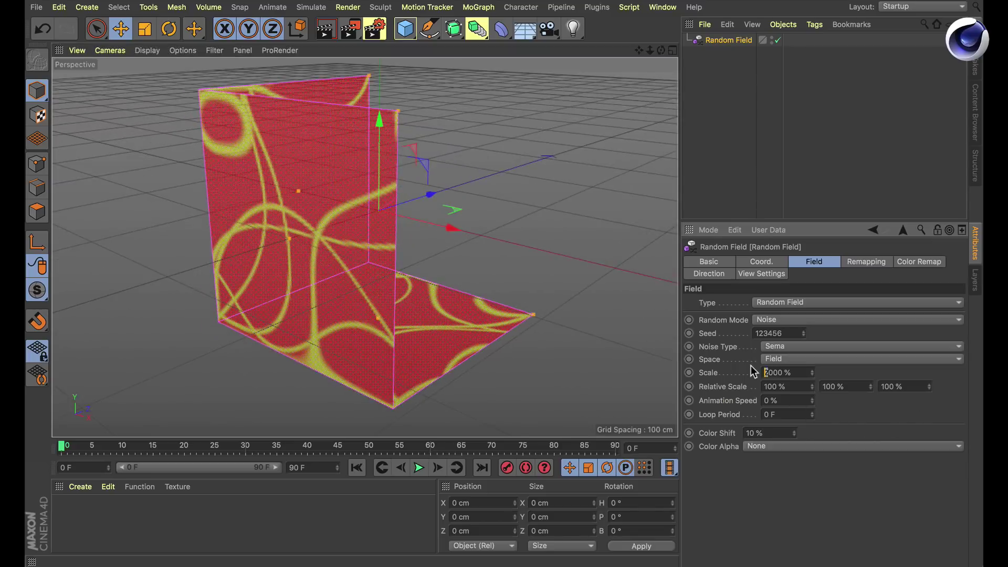
pyautogui.write('4')
pyautogui.press('Return')
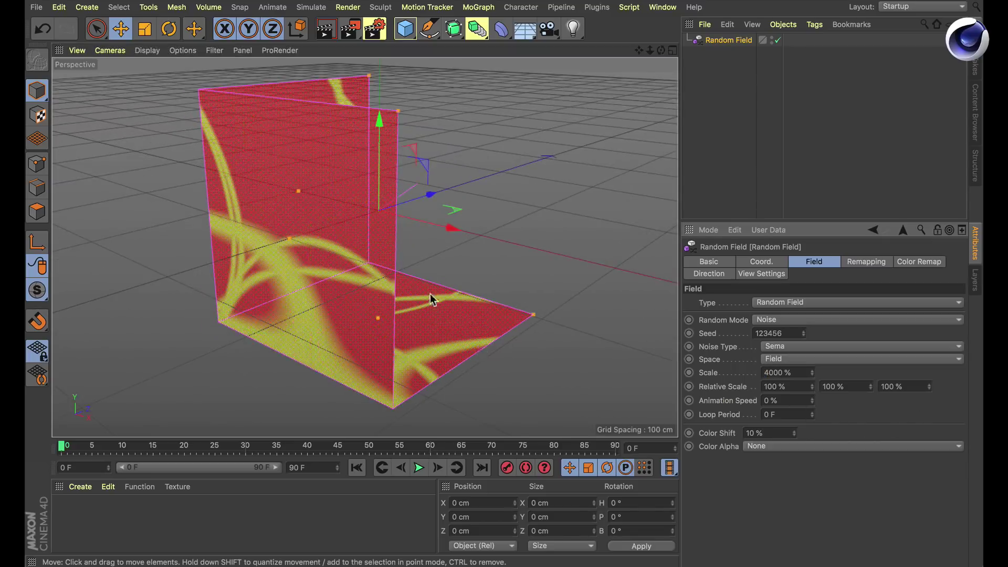
pyautogui.keyDown('alt'); pyautogui.moveTo(432, 297); pyautogui.dragTo(376, 268); pyautogui.keyUp('alt')
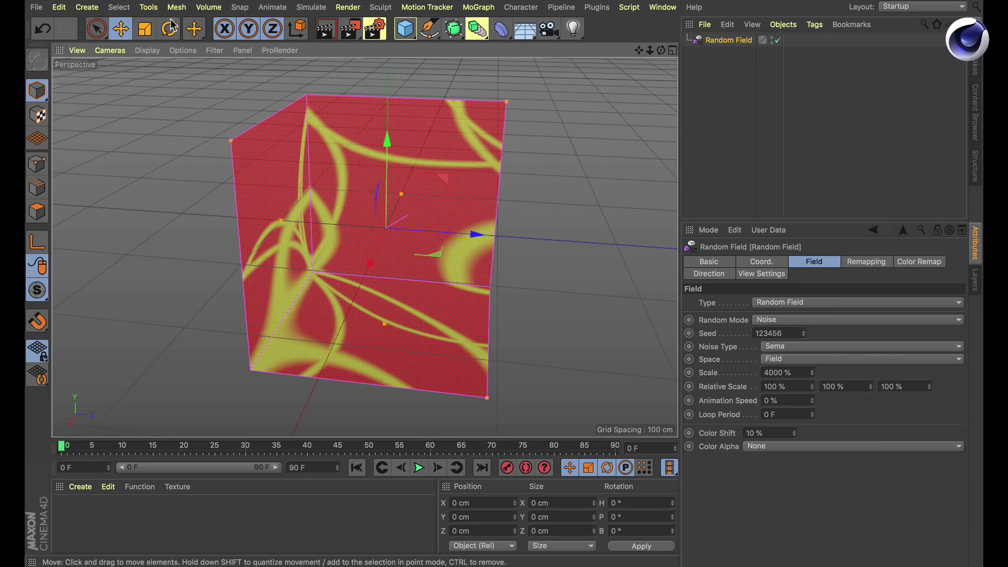
# Add a Volume Builder with the Fog volume type and put the Random Field into its object list.
pyautogui.click(216, 7)
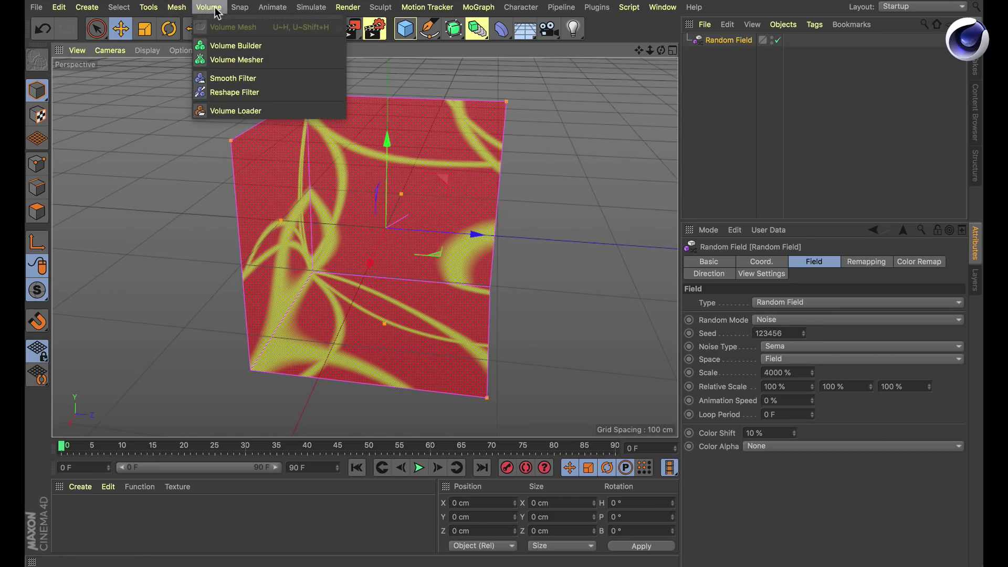
pyautogui.click(248, 48)
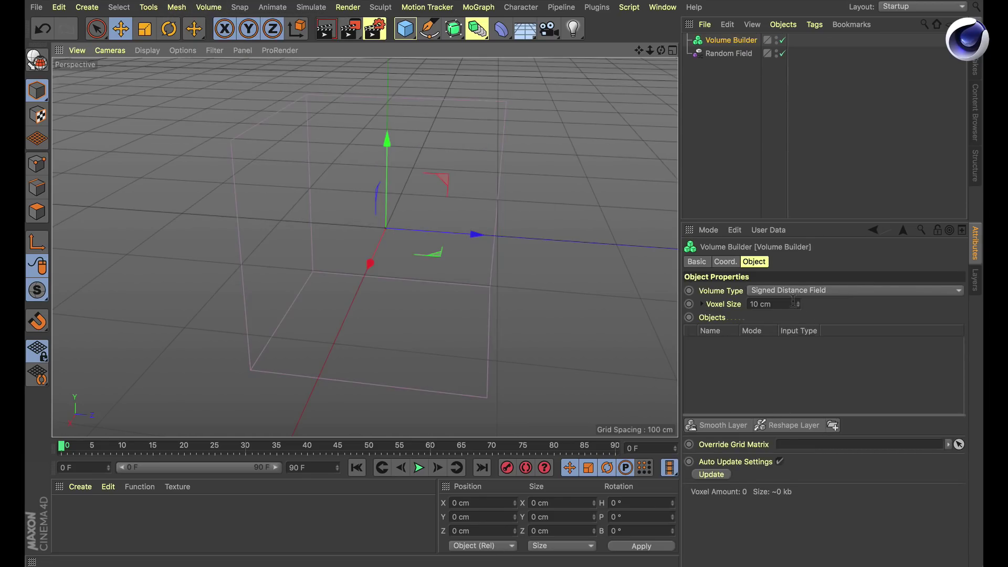
pyautogui.click(782, 289)
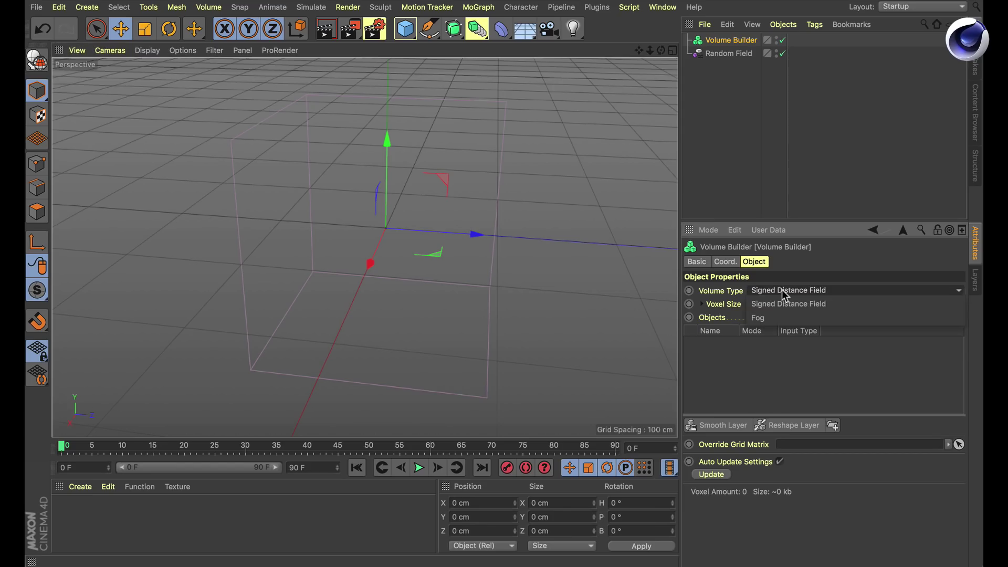
pyautogui.click(764, 318)
pyautogui.moveTo(716, 54); pyautogui.dragTo(750, 370)
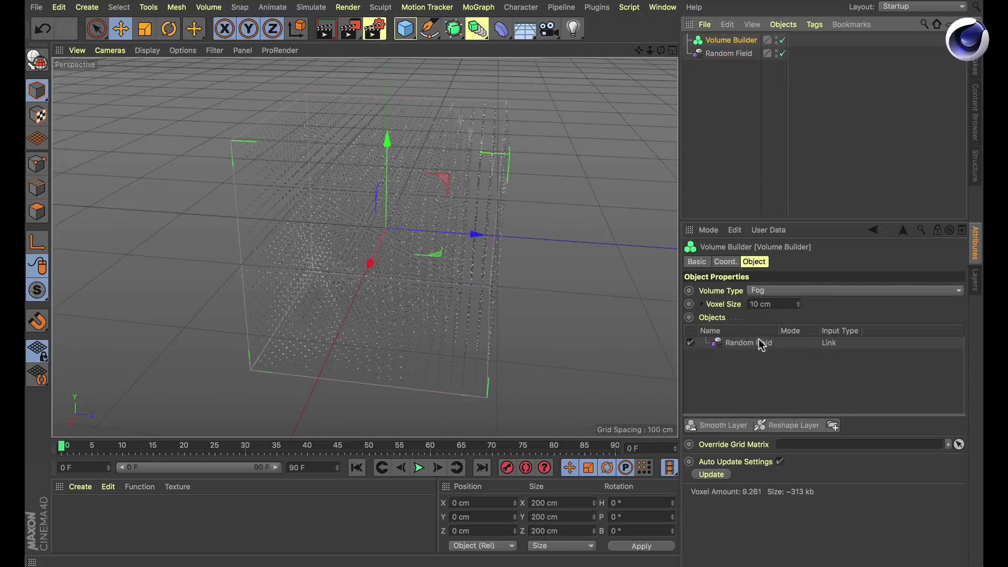
# Set the Volume Builder's voxel size to 3 cm and show the creation space settings of its Random Field entry.
pyautogui.keyDown('alt'); pyautogui.moveTo(631, 336); pyautogui.dragTo(433, 243); pyautogui.keyUp('alt')
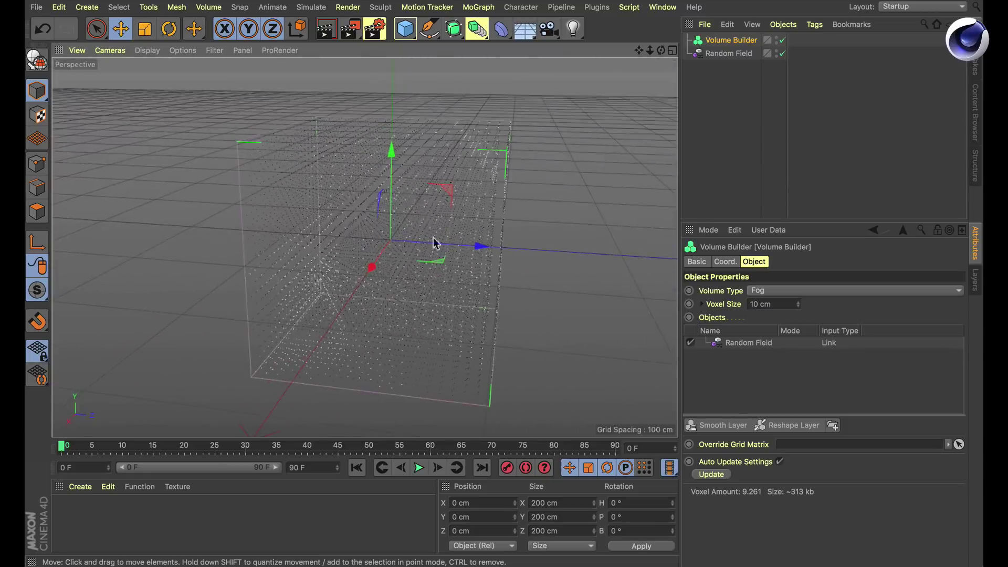
pyautogui.click(769, 304)
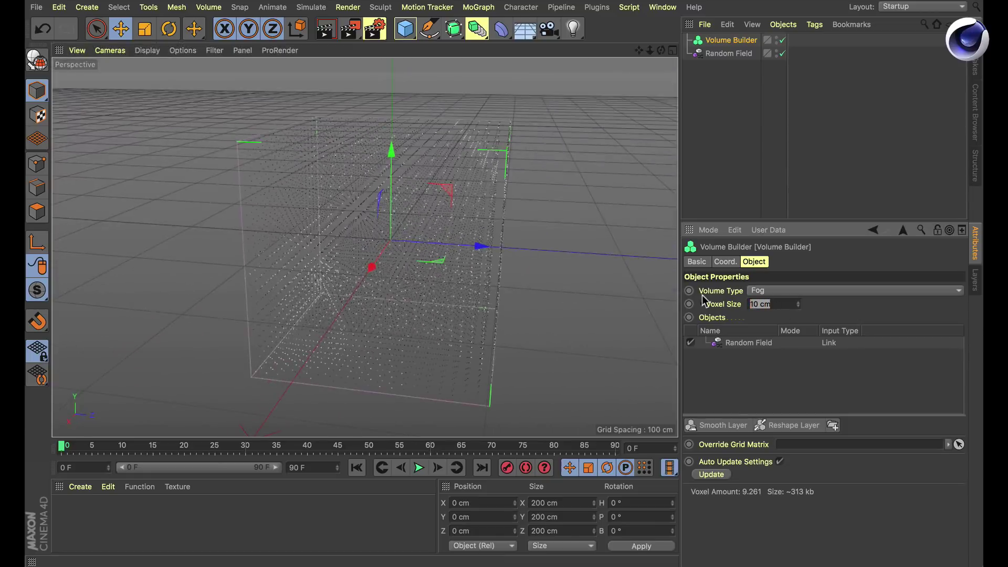
pyautogui.write('3')
pyautogui.press('Return')
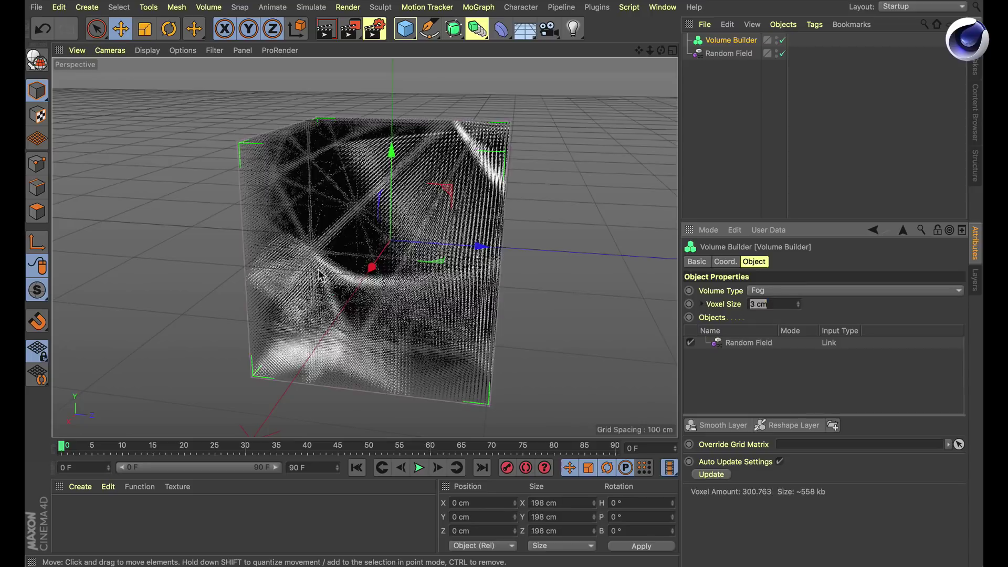
pyautogui.keyDown('alt'); pyautogui.moveTo(398, 278); pyautogui.dragTo(362, 270); pyautogui.keyUp('alt')
pyautogui.click(751, 342)
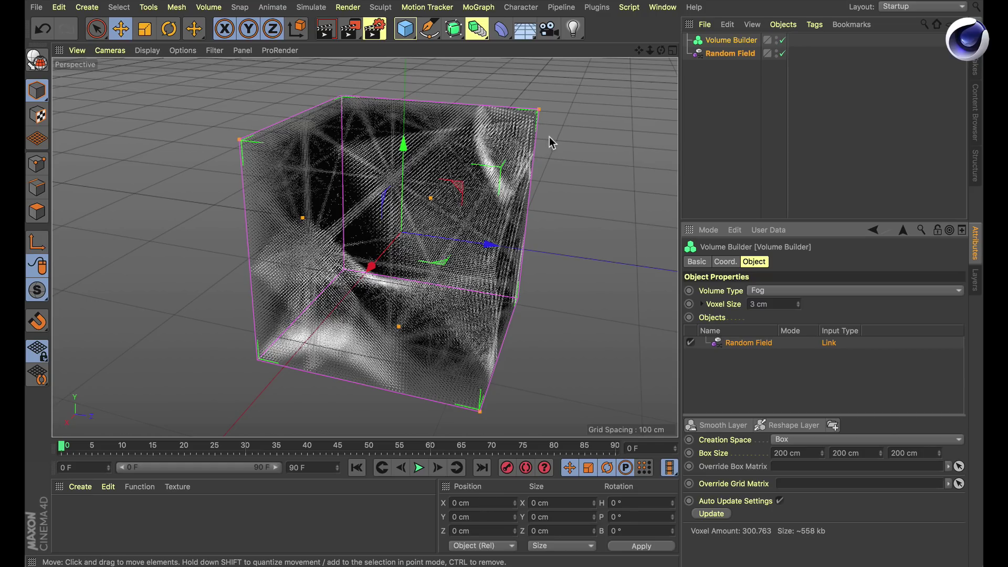
# Add a Volume Mesher as the parent of the Volume Builder and set its Voxel Range Threshold to 57 %.
pyautogui.click(734, 40)
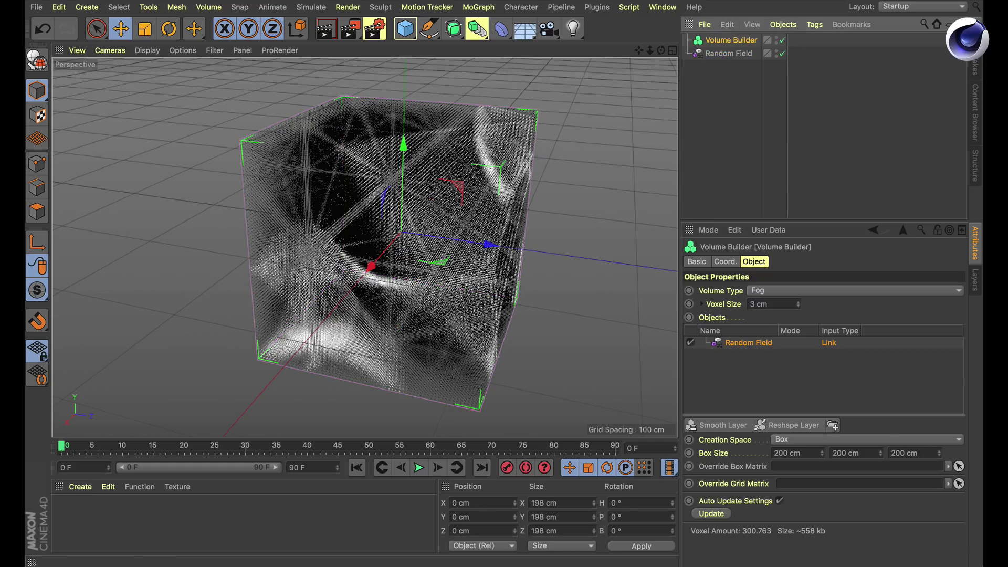
pyautogui.click(206, 7)
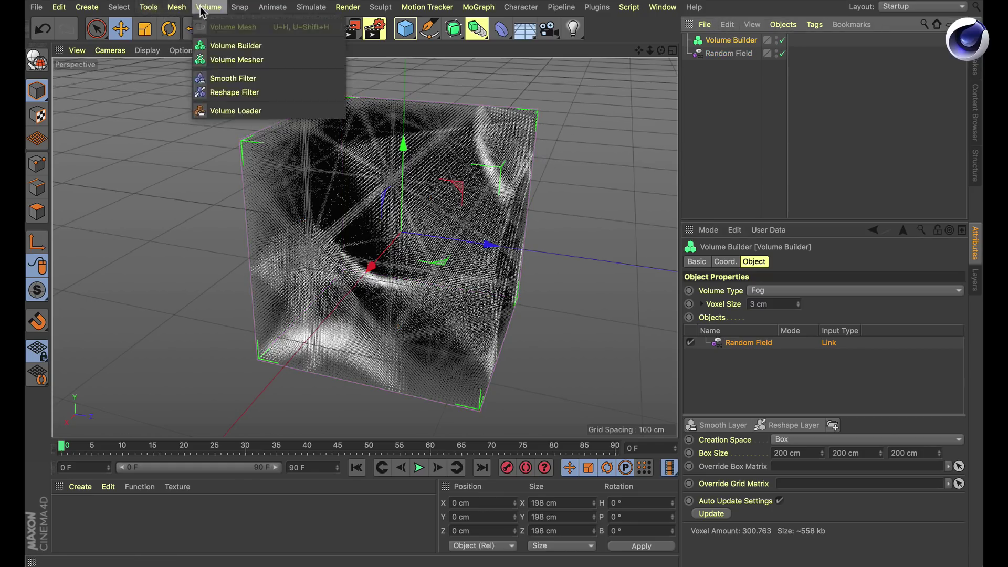
pyautogui.click(251, 61)
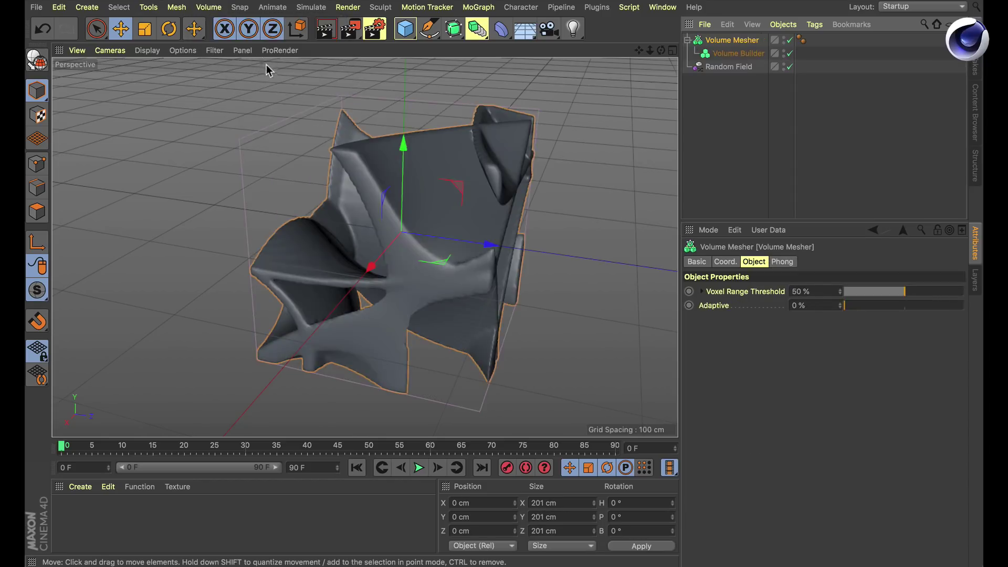
pyautogui.moveTo(891, 291); pyautogui.dragTo(909, 301)
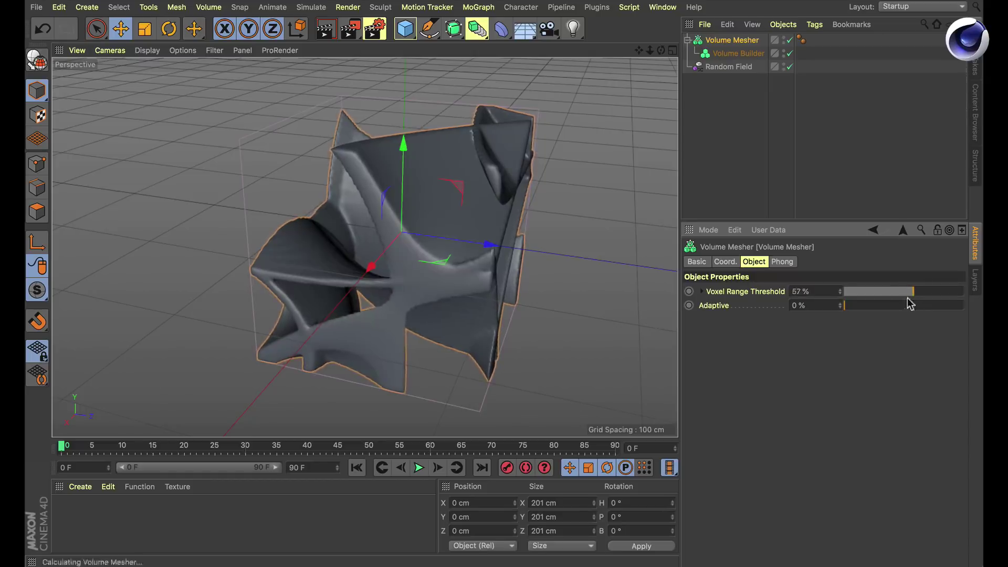
pyautogui.keyDown('alt'); pyautogui.moveTo(419, 245); pyautogui.dragTo(462, 360); pyautogui.keyUp('alt')
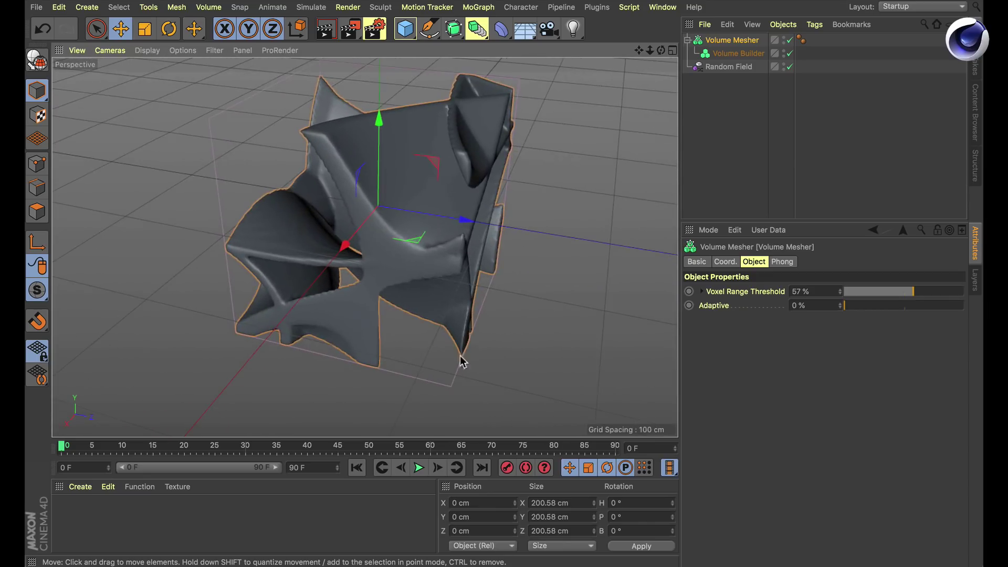
# Set the Random Field's Animation Speed to 10 % during timeline playback, inspect the changing mesh, and stop the playback.
pyautogui.click(421, 469)
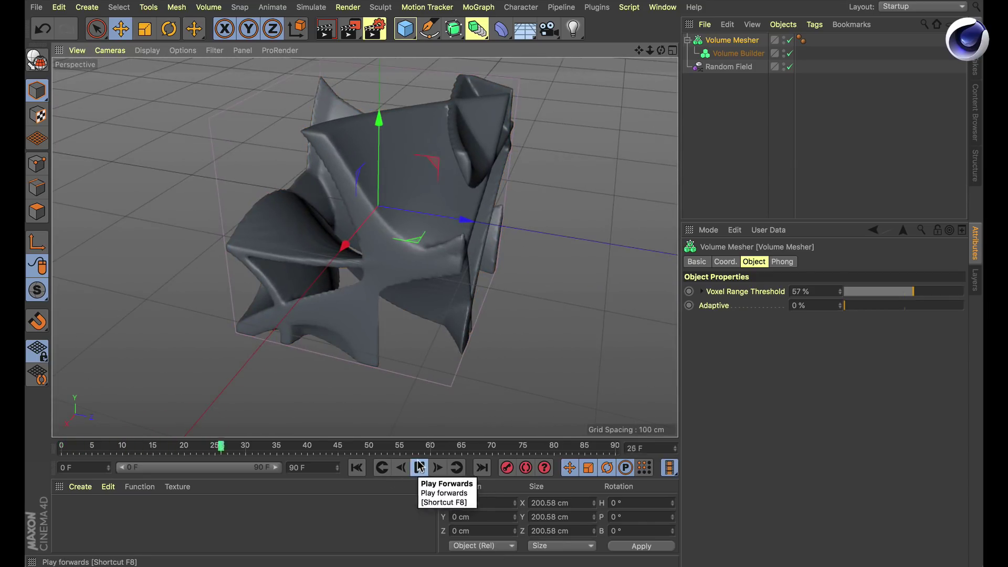
pyautogui.click(735, 67)
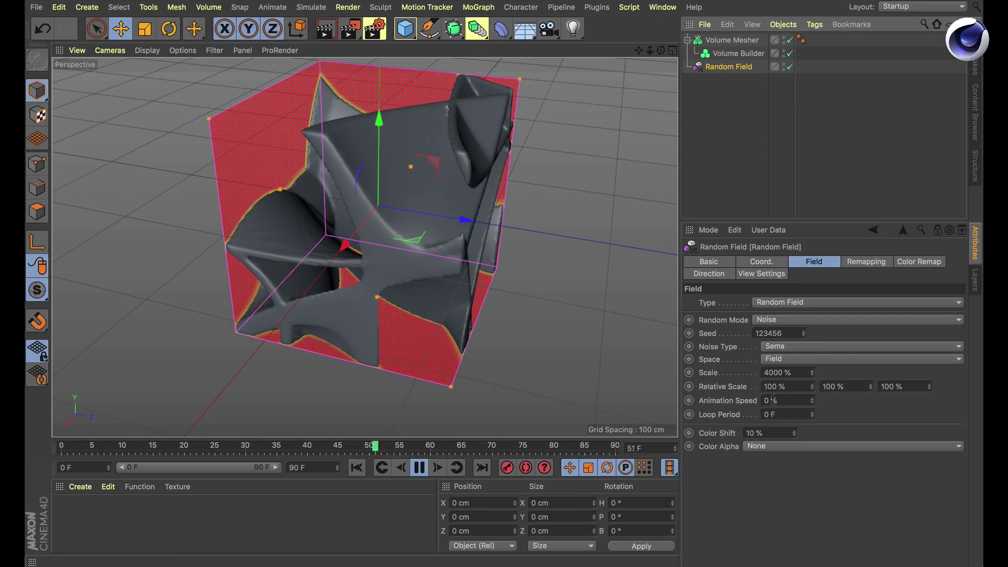
pyautogui.click(790, 400)
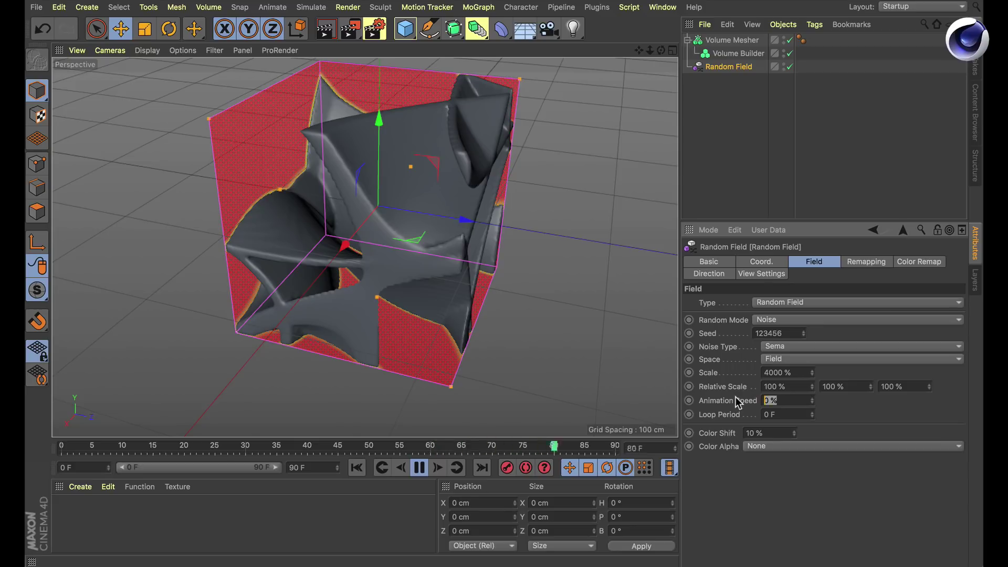
pyautogui.write('10')
pyautogui.press('Return')
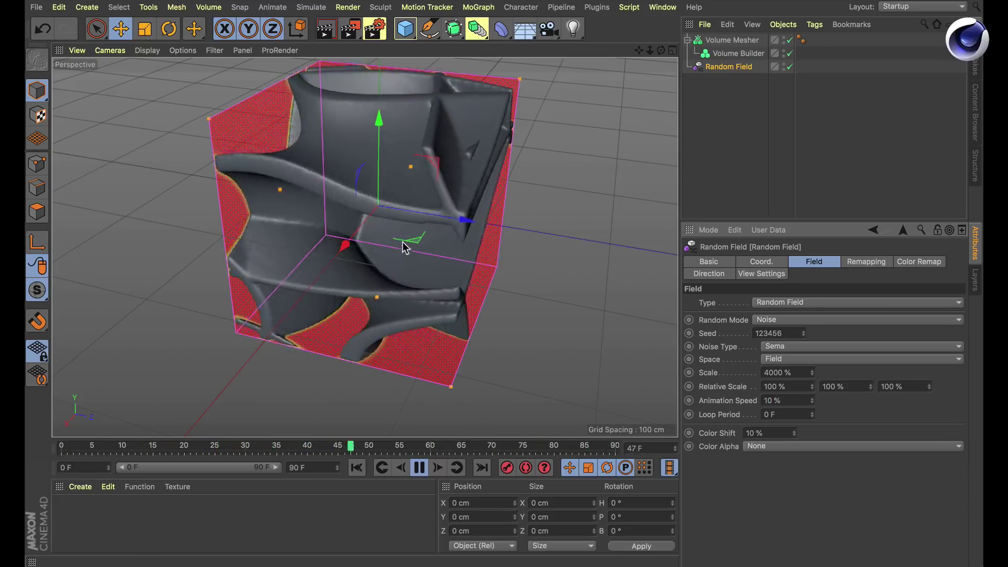
pyautogui.keyDown('alt'); pyautogui.moveTo(407, 248); pyautogui.dragTo(414, 274); pyautogui.keyUp('alt')
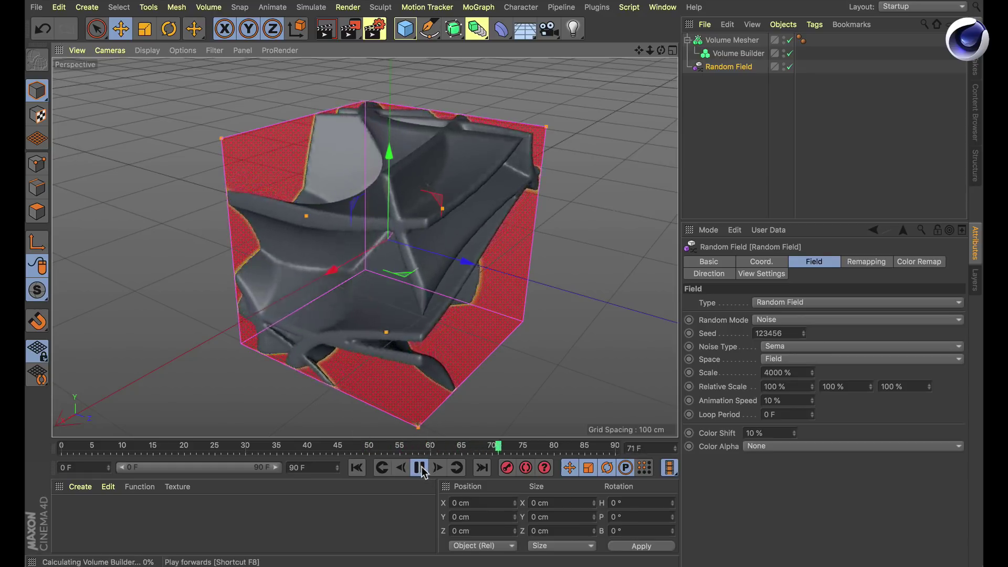
pyautogui.click(420, 467)
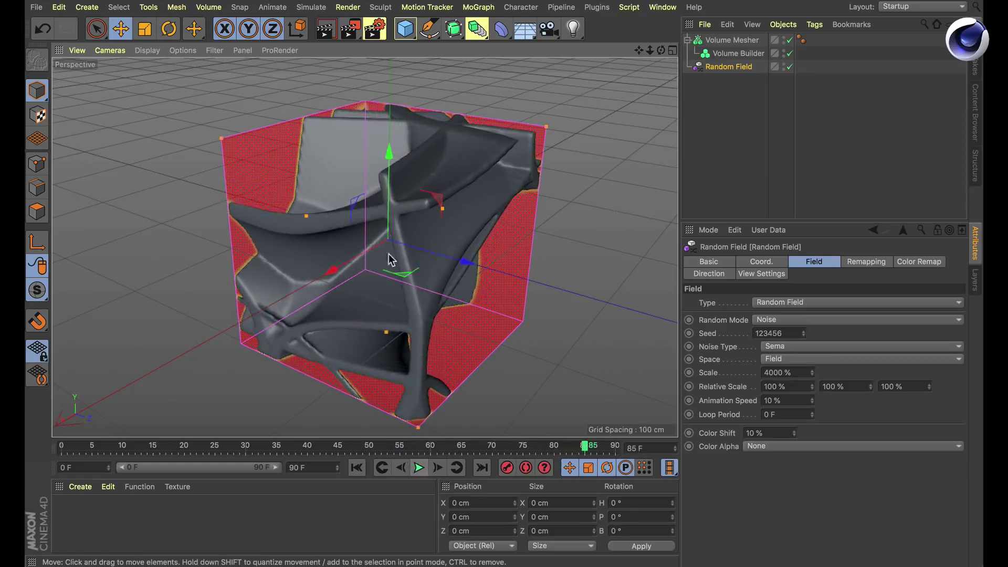
pyautogui.keyDown('alt'); pyautogui.moveTo(429, 317); pyautogui.dragTo(456, 326); pyautogui.keyUp('alt')
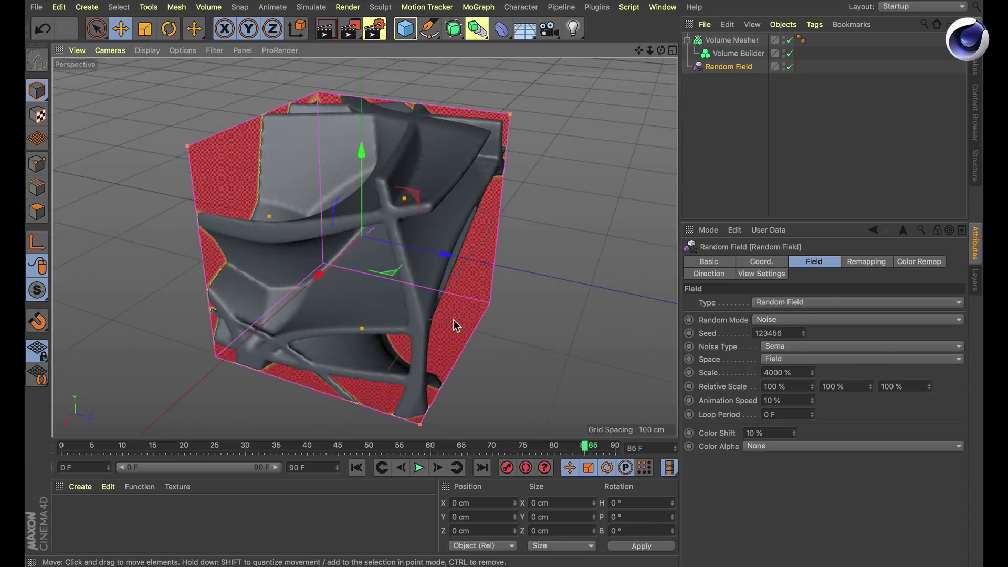
# Create a new project and import Bunny.vdb from the 07_VolumeModeling folder in Finder, keeping the default volume import settings.
pyautogui.press('super+n')
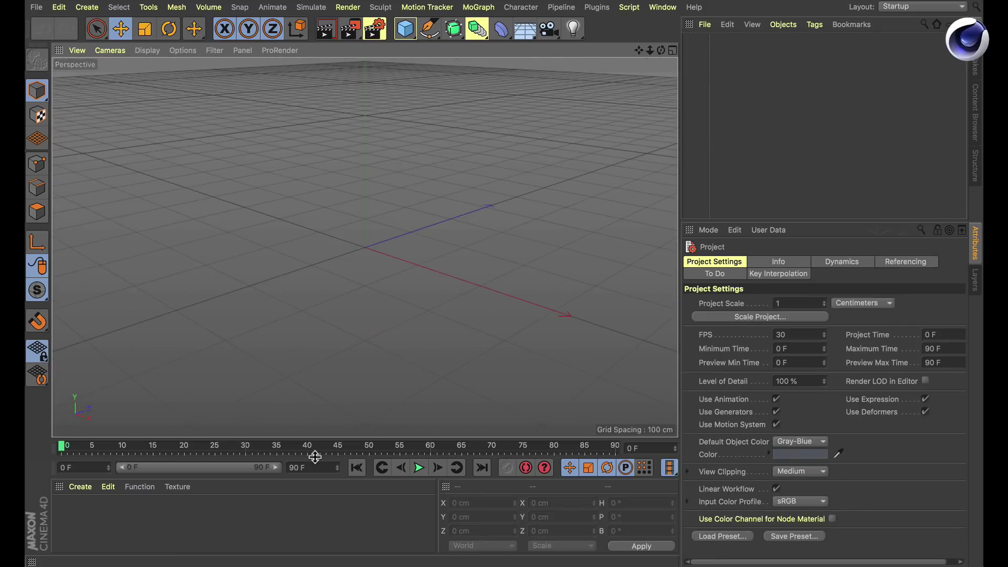
pyautogui.press('super+Tab')
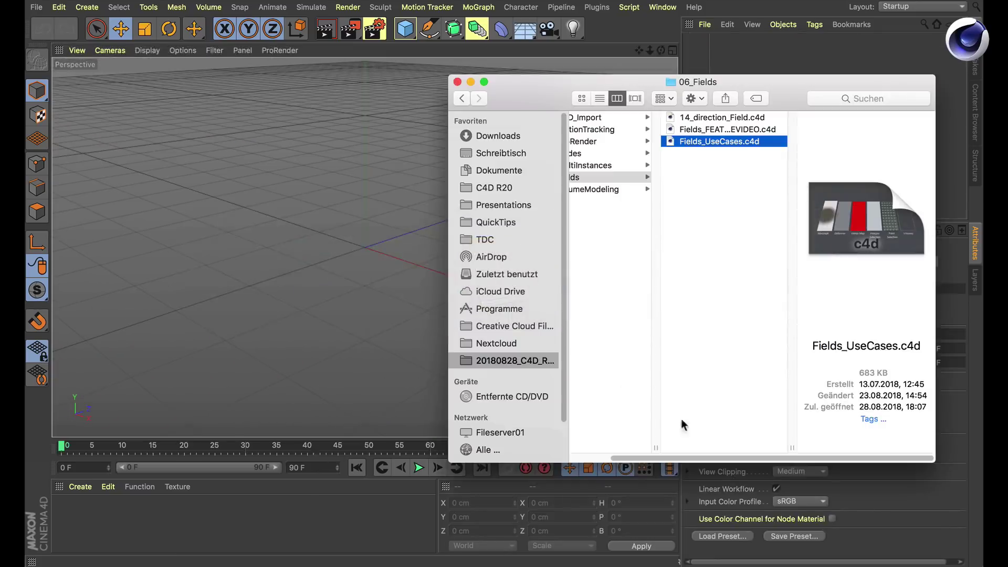
pyautogui.click(652, 188)
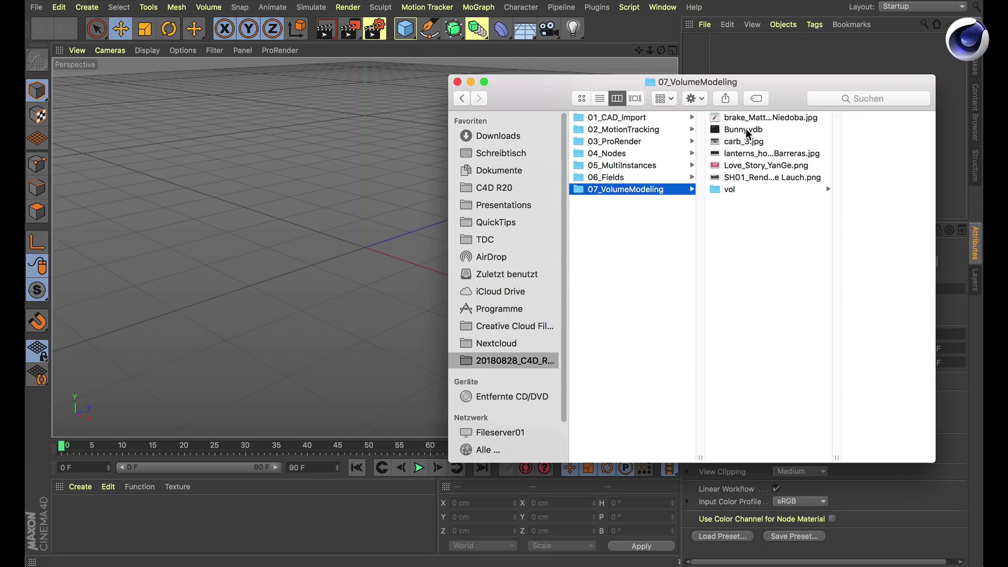
pyautogui.moveTo(726, 128); pyautogui.dragTo(286, 202)
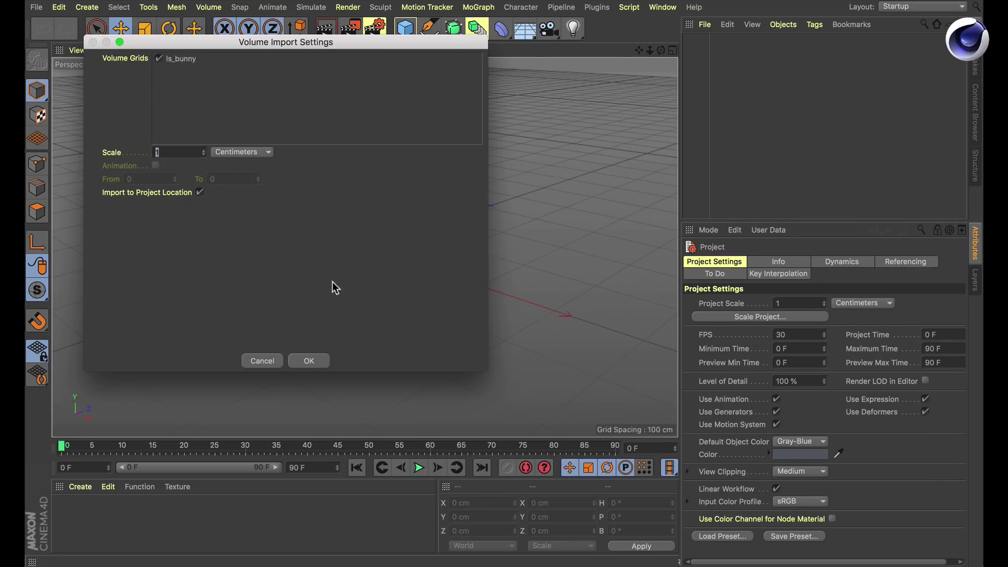
pyautogui.click(309, 359)
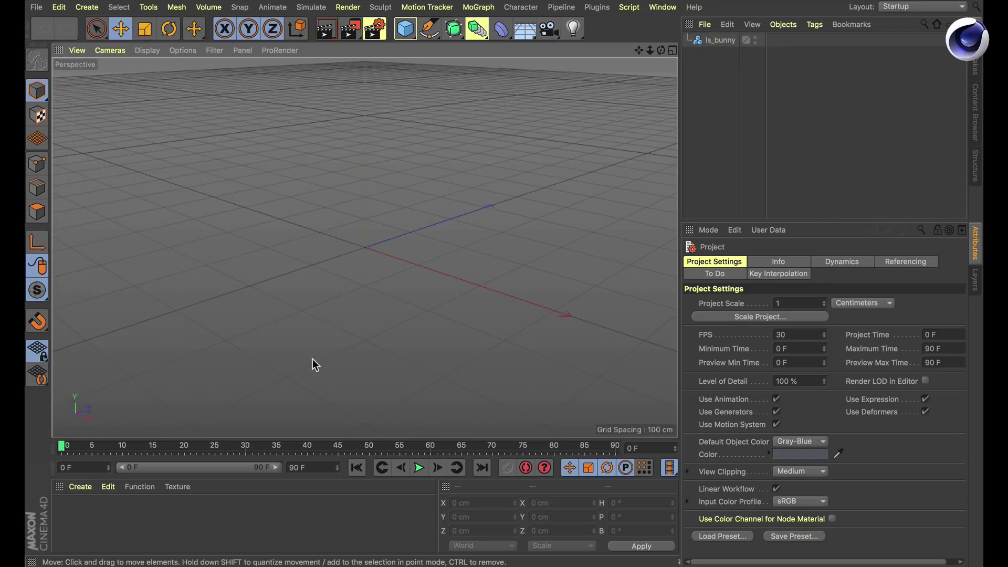
pyautogui.keyDown('alt'); pyautogui.moveTo(319, 294); pyautogui.dragTo(513, 261); pyautogui.keyUp('alt')
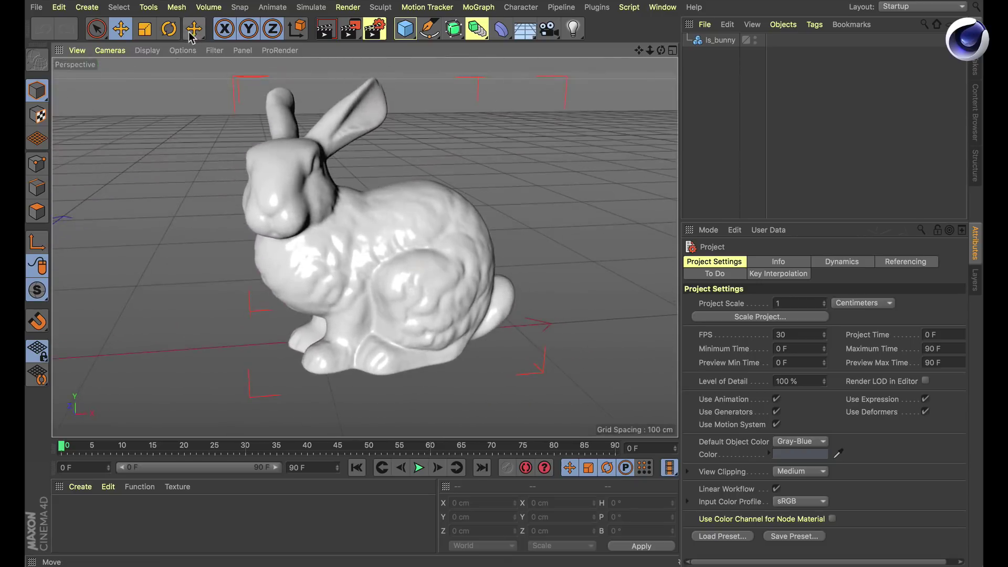
# Add a Volume Mesher as the parent of the imported ls_bunny volume and inspect the meshed rabbit.
pyautogui.click(718, 39)
pyautogui.click(209, 7)
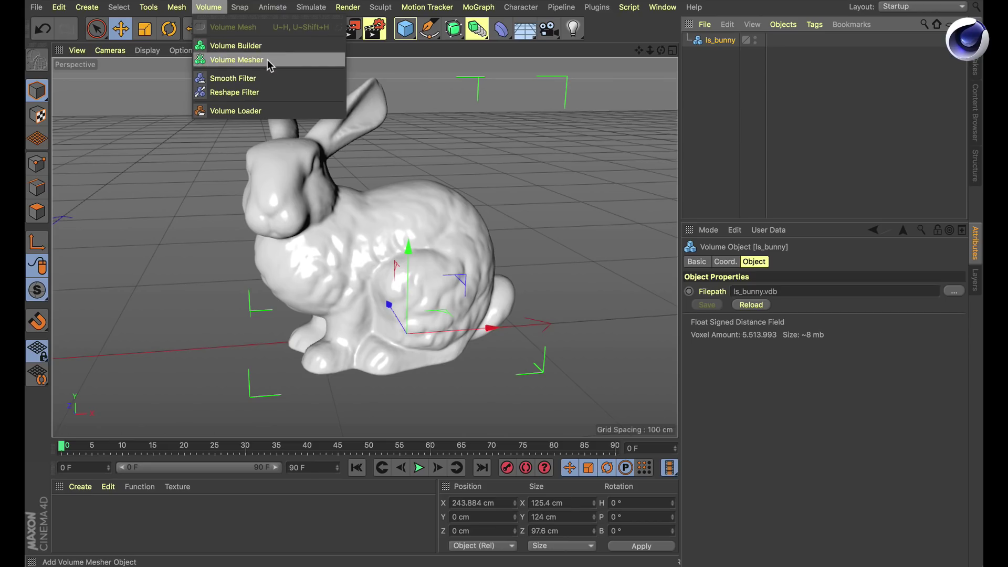
pyautogui.click(236, 59)
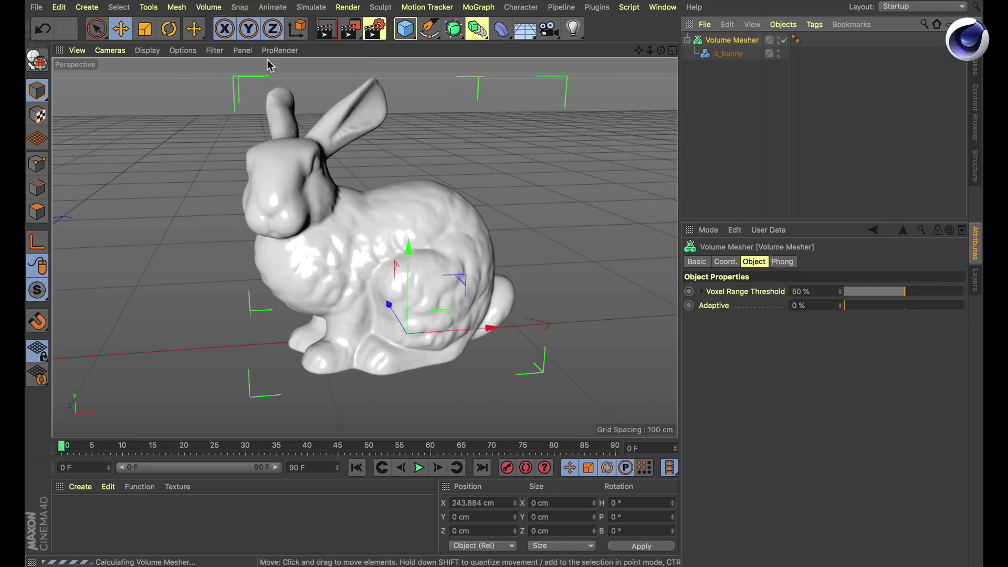
pyautogui.moveTo(720, 53); pyautogui.dragTo(730, 41)
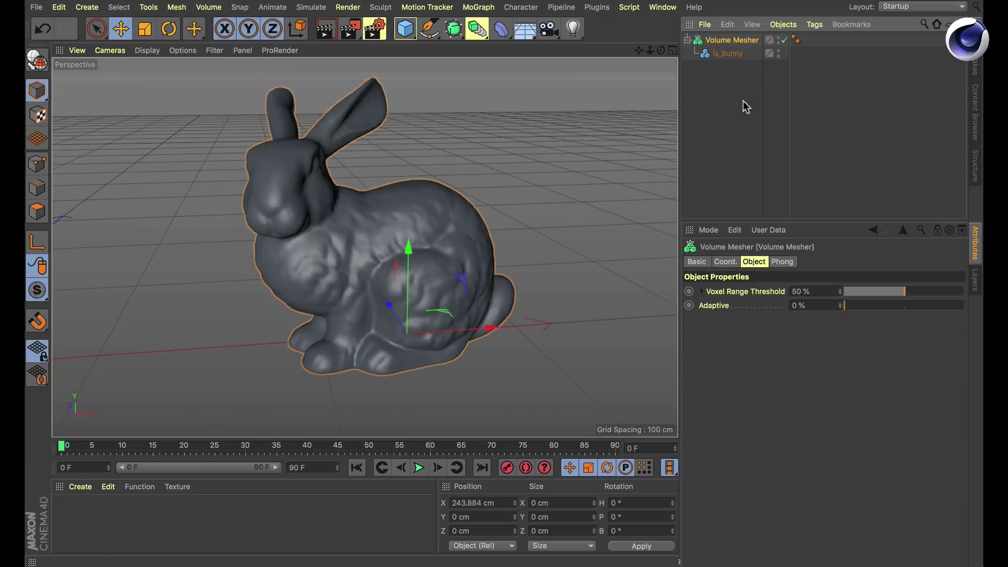
pyautogui.moveTo(344, 269)
pyautogui.keyDown('alt'); pyautogui.mouseDown()
pyautogui.moveTo(210, 246)
pyautogui.moveTo(341, 273)
pyautogui.moveTo(350, 235)
pyautogui.moveTo(326, 237)
pyautogui.moveTo(355, 267)
pyautogui.mouseUp(); pyautogui.keyUp('alt')
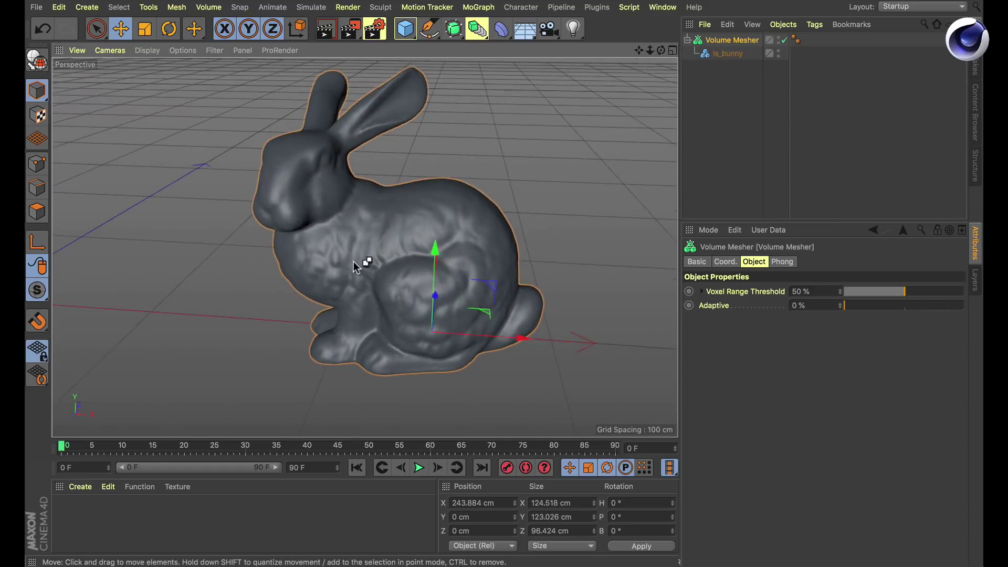
# Switch to Finder, preview the example renders in the 07_VolumeModeling folder one after another, and return to the Cinema 4D scene.
pyautogui.press('super+Tab')
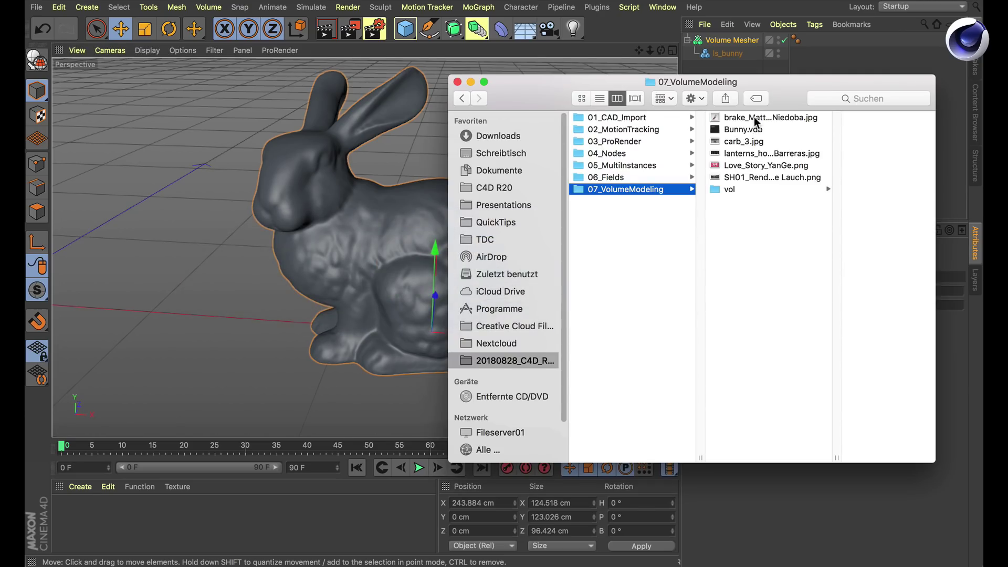
pyautogui.click(755, 118)
pyautogui.press('space')
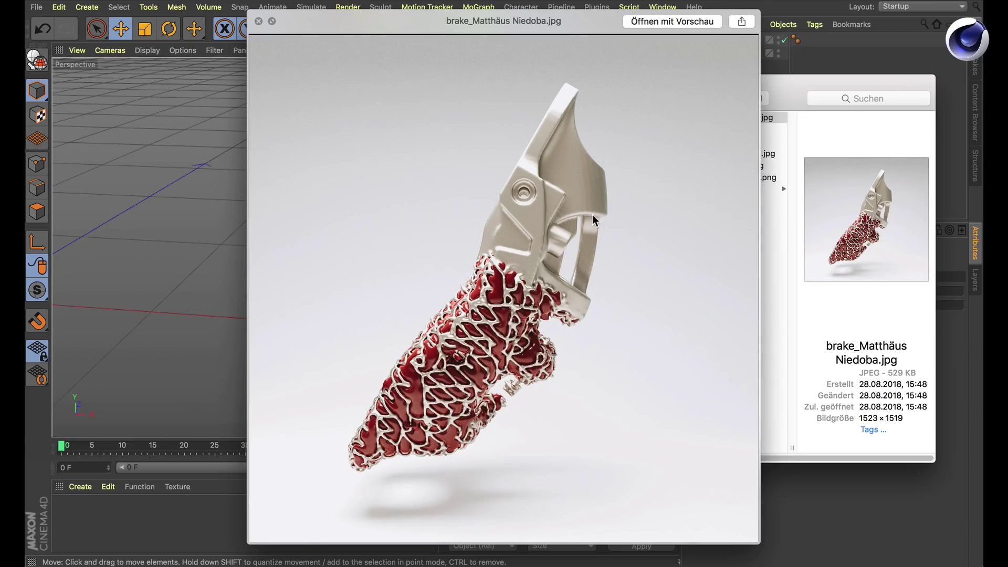
pyautogui.press('Down')
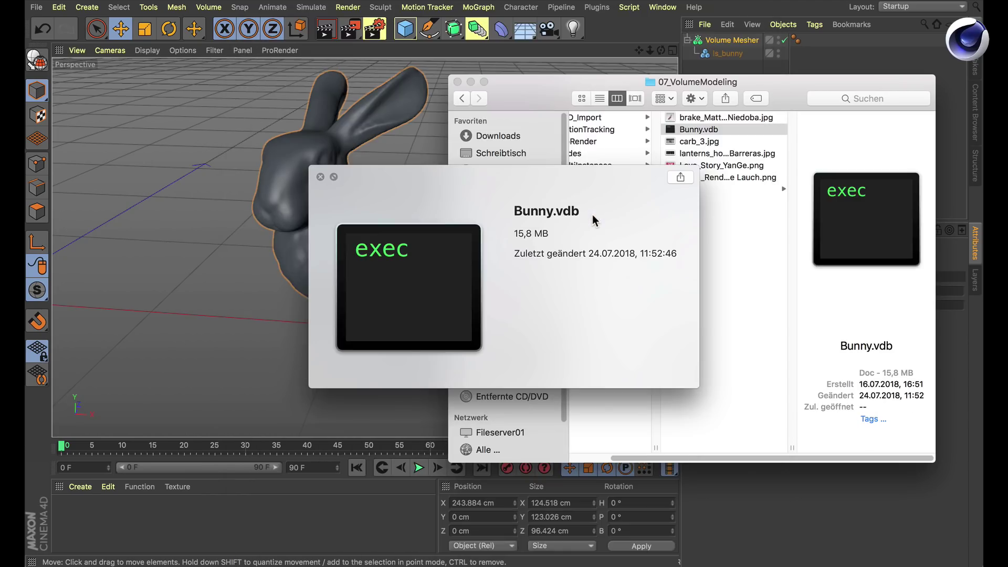
pyautogui.press('Down')
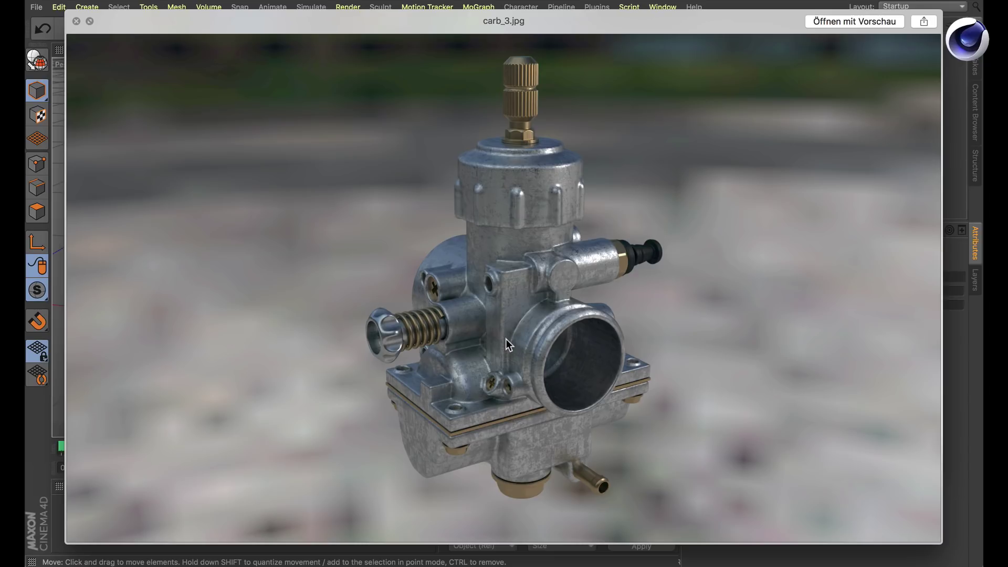
pyautogui.press('Down')
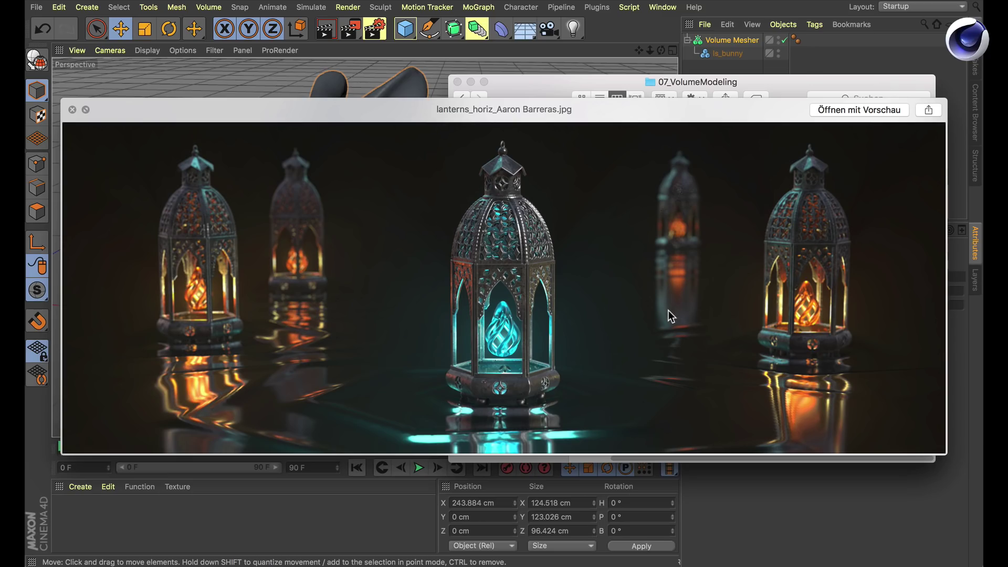
pyautogui.press('Down')
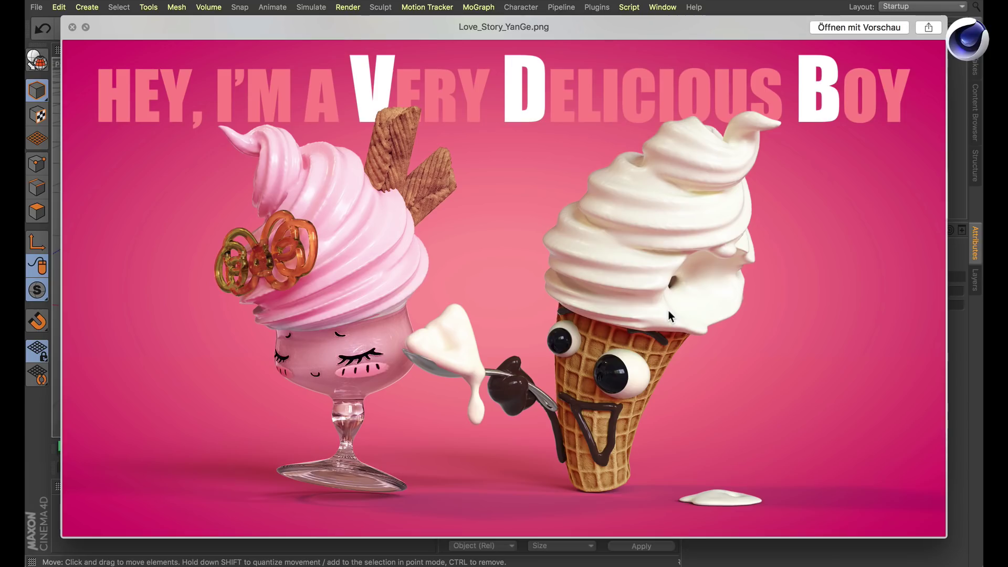
pyautogui.press('Down')
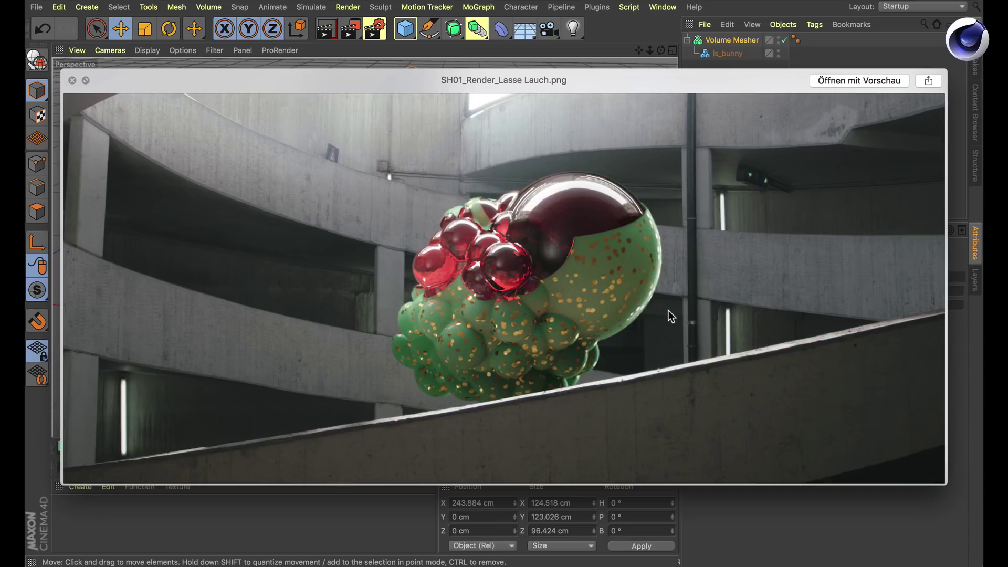
pyautogui.press('space')
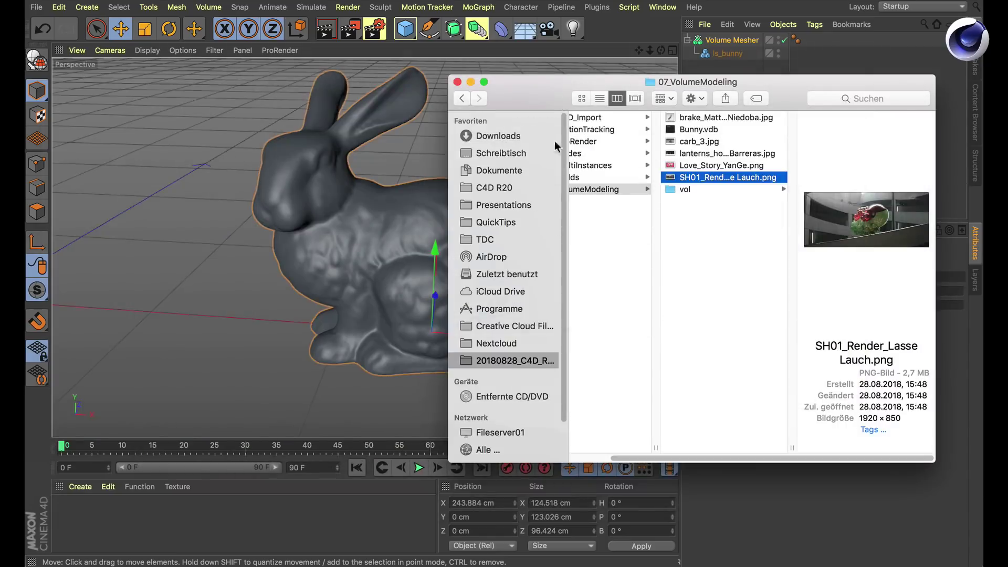
pyautogui.moveTo(538, 96); pyautogui.dragTo(499, 87)
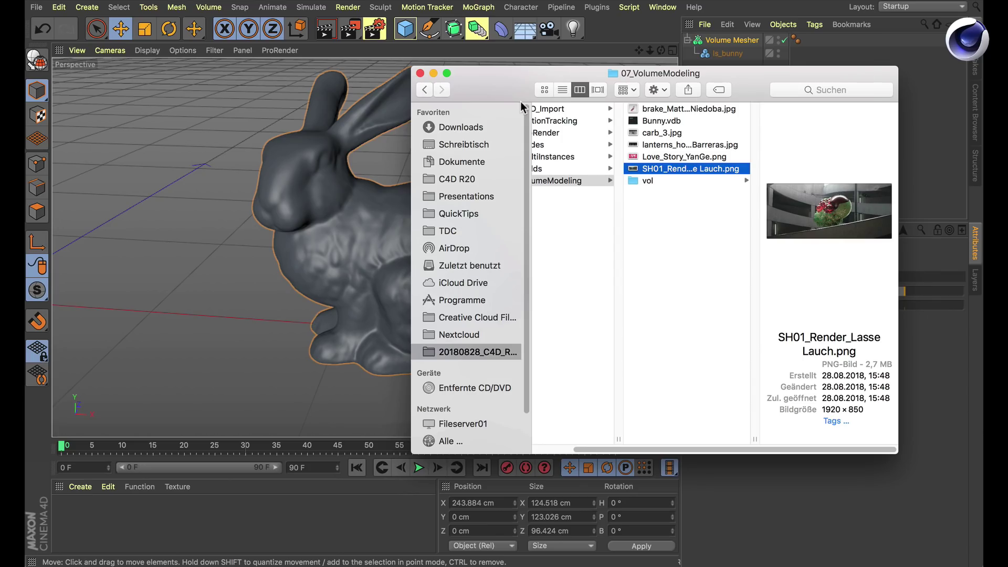
pyautogui.click(193, 99)
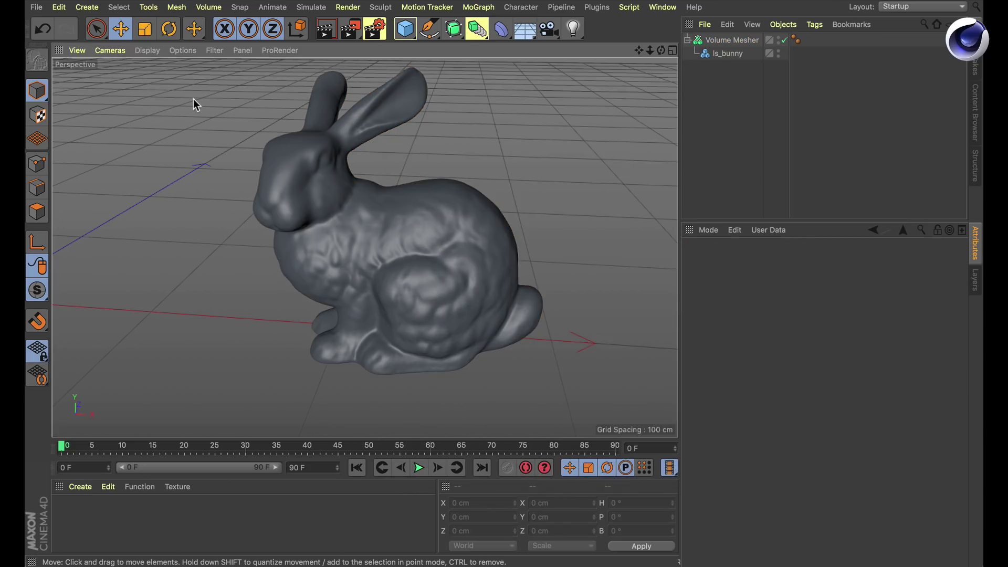